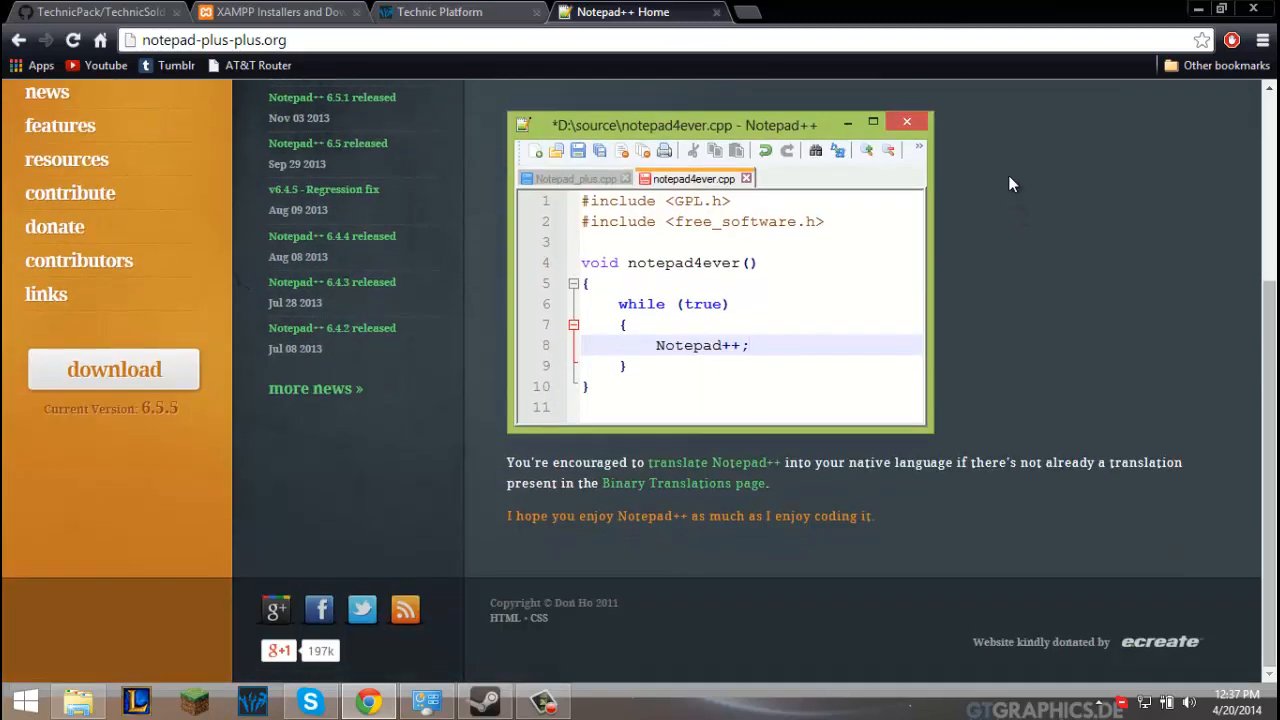
# Switch from the Notepad++ page to the TechnicSolder GitHub repository and examine its file list and README, including the installation instructions.
pyautogui.scroll(3, 728, 317)
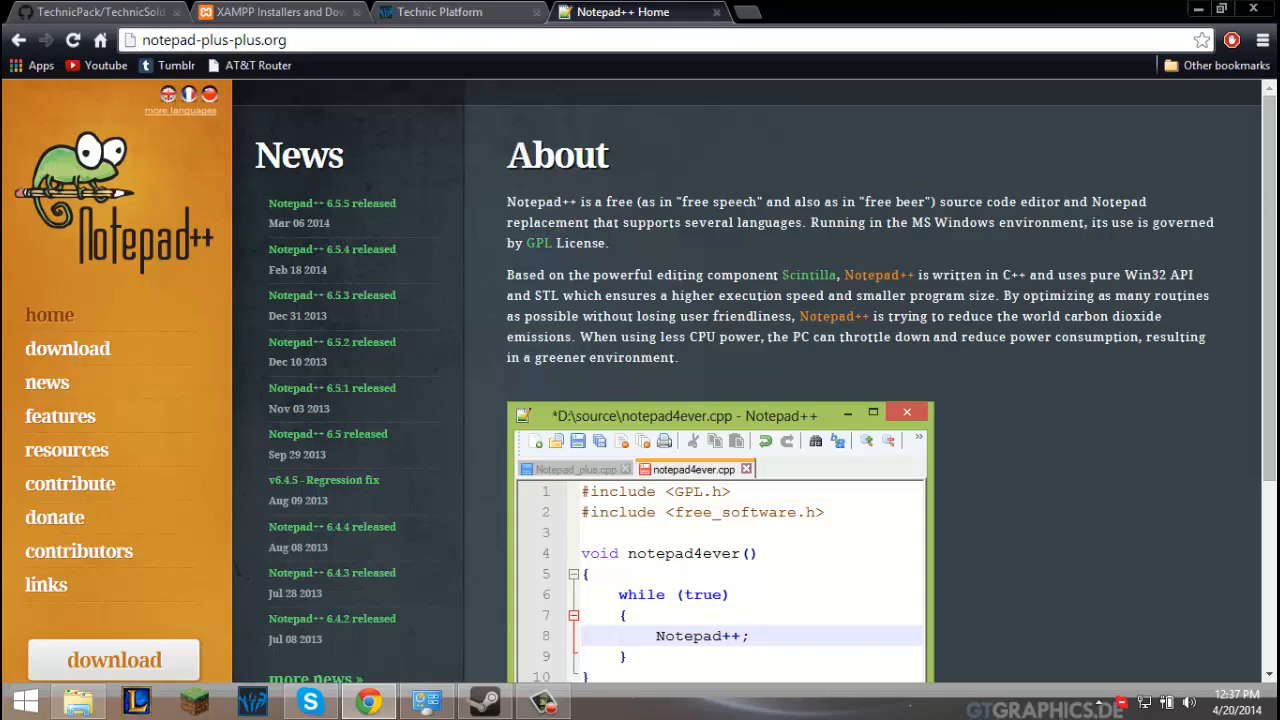
pyautogui.click(30, 11)
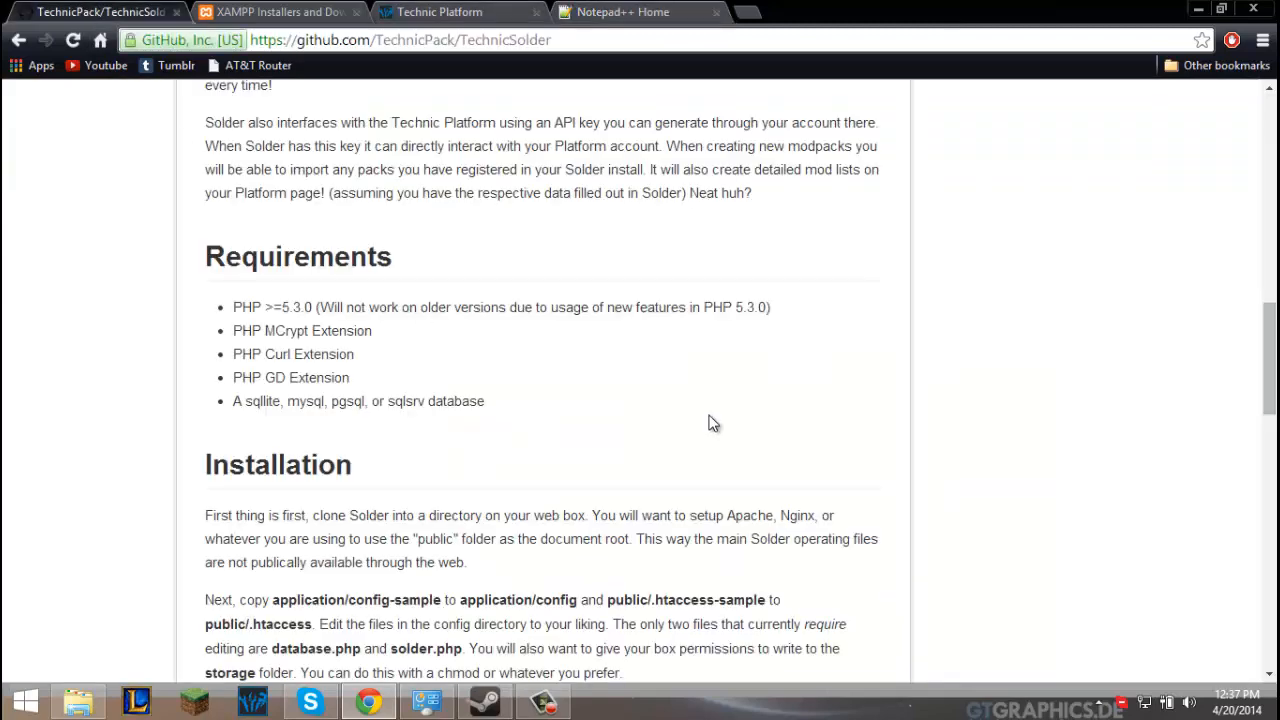
pyautogui.scroll(15, 712, 424)
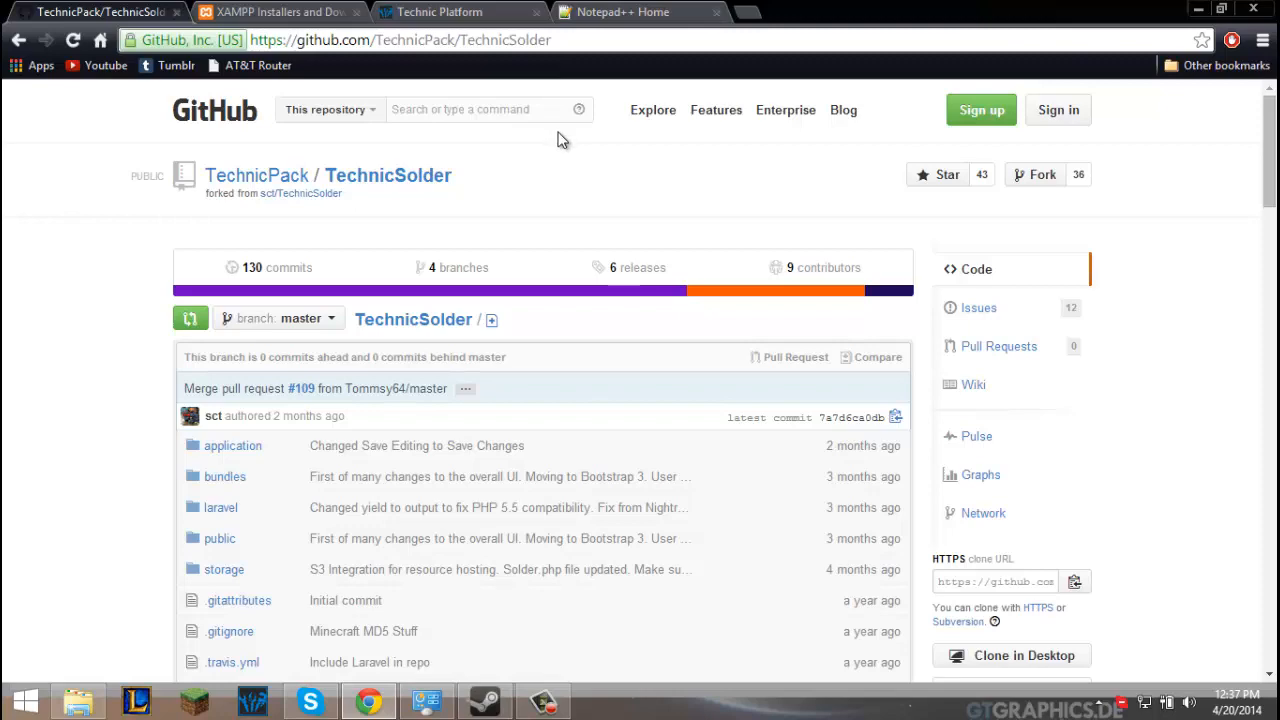
pyautogui.scroll(-1, 510, 395)
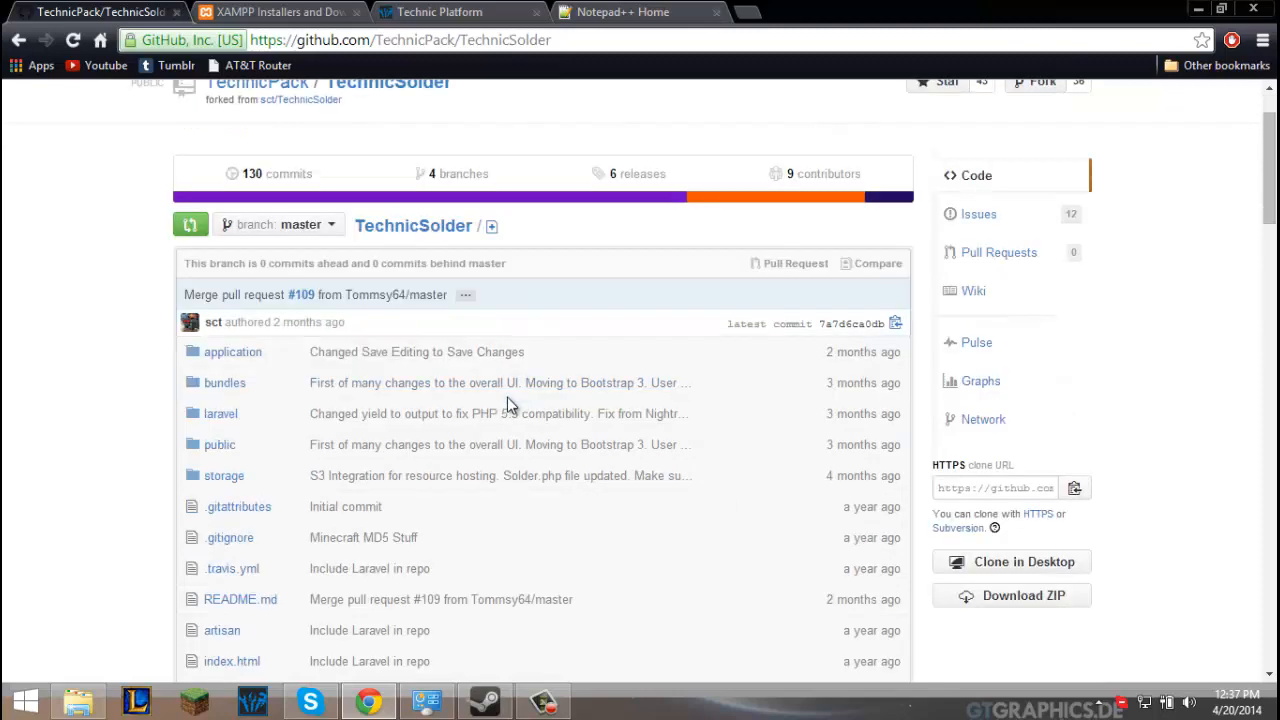
pyautogui.scroll(-2, 593, 499)
pyautogui.scroll(-1, 593, 505)
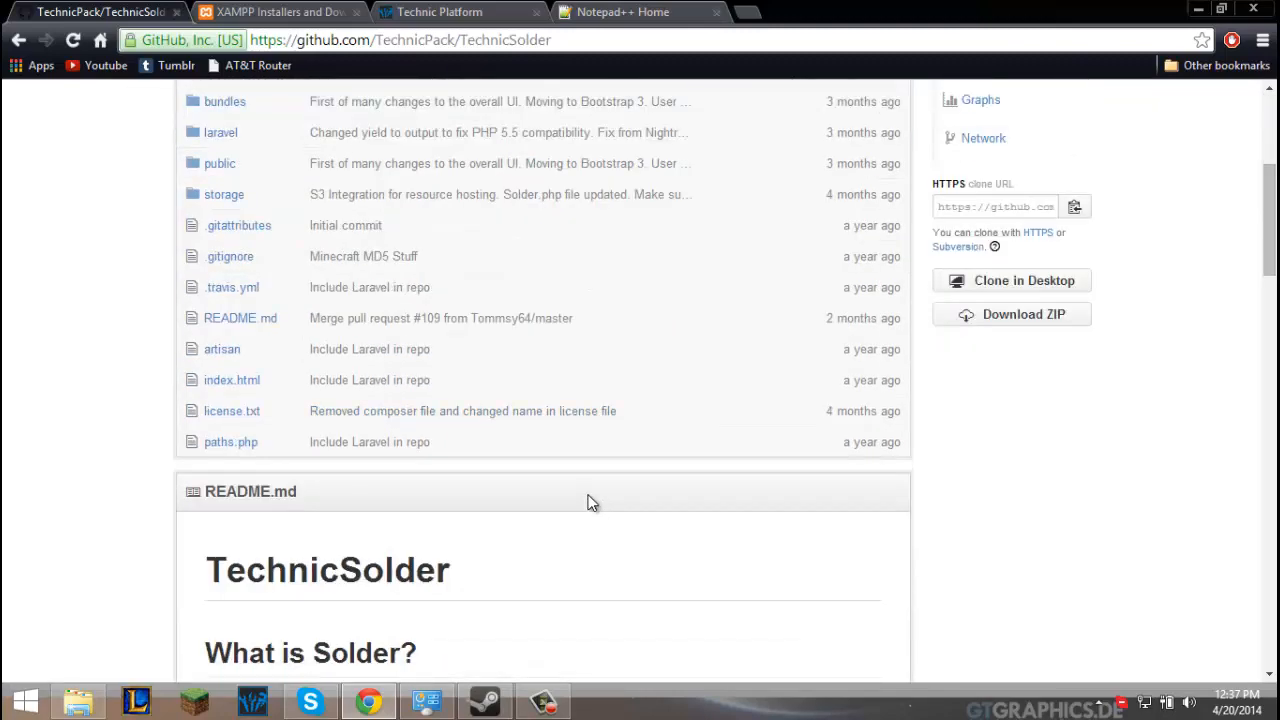
pyautogui.scroll(-15, 596, 535)
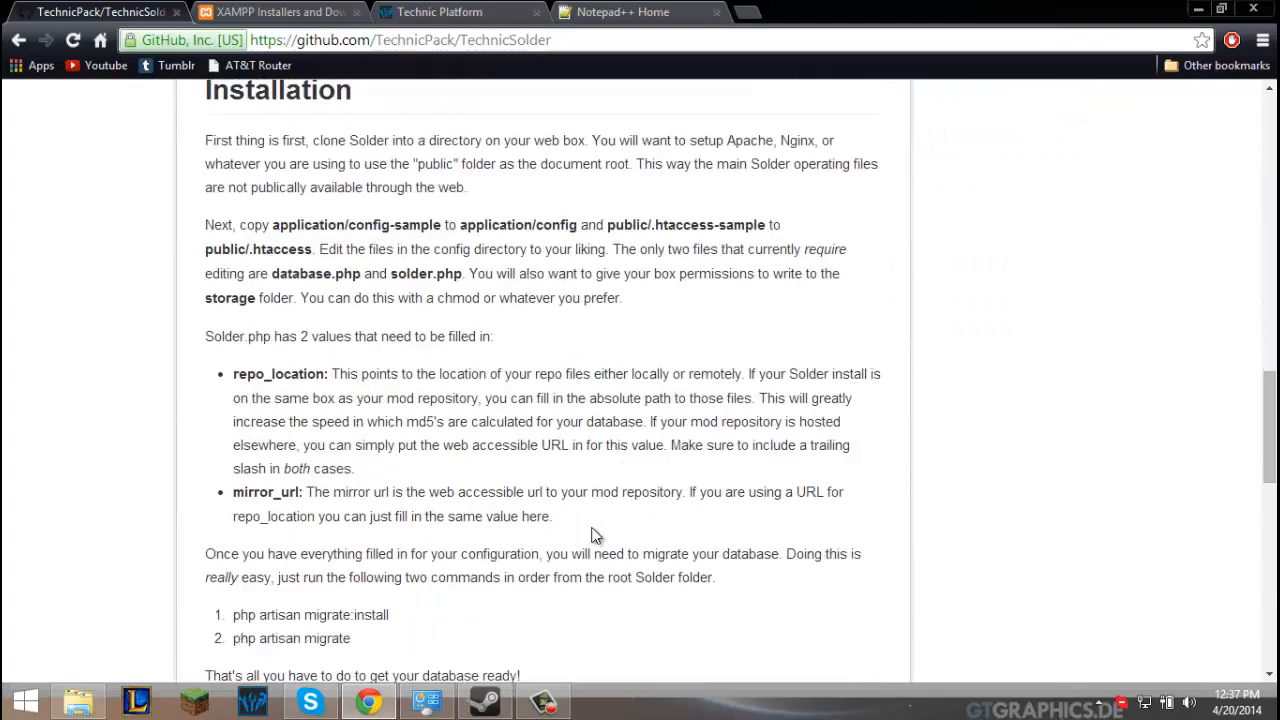
pyautogui.scroll(-10, 592, 530)
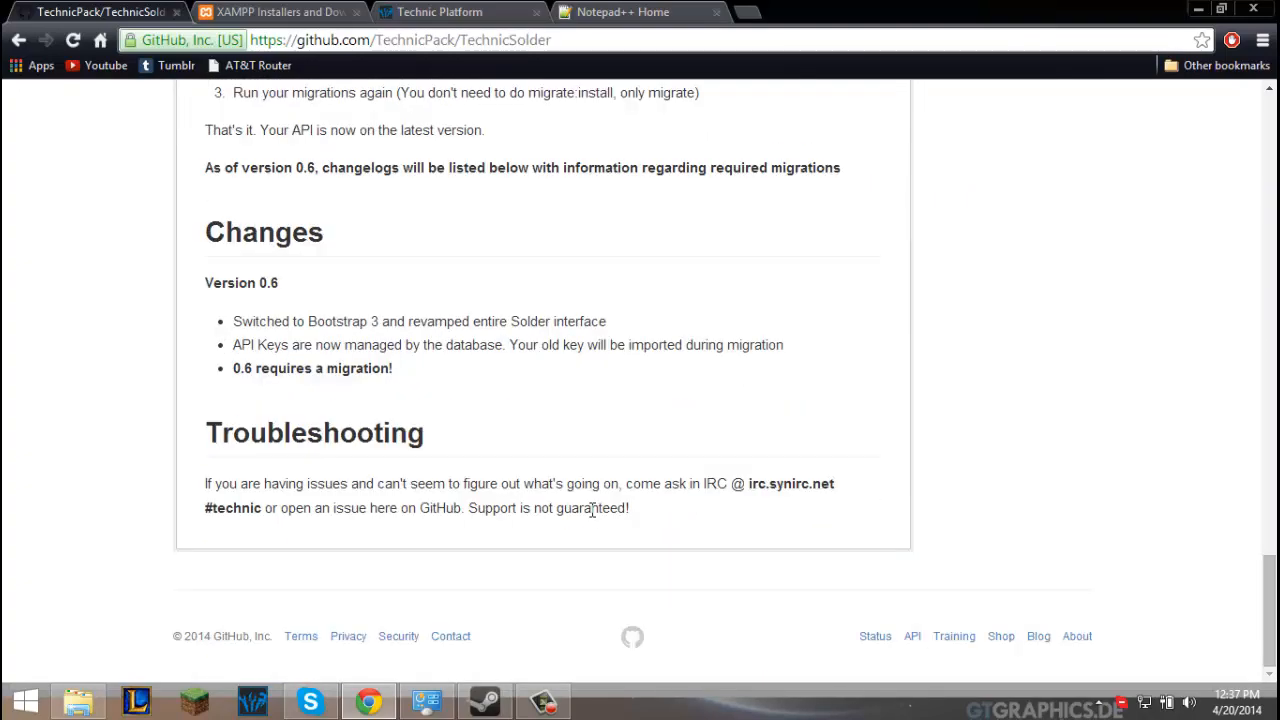
pyautogui.scroll(20, 592, 510)
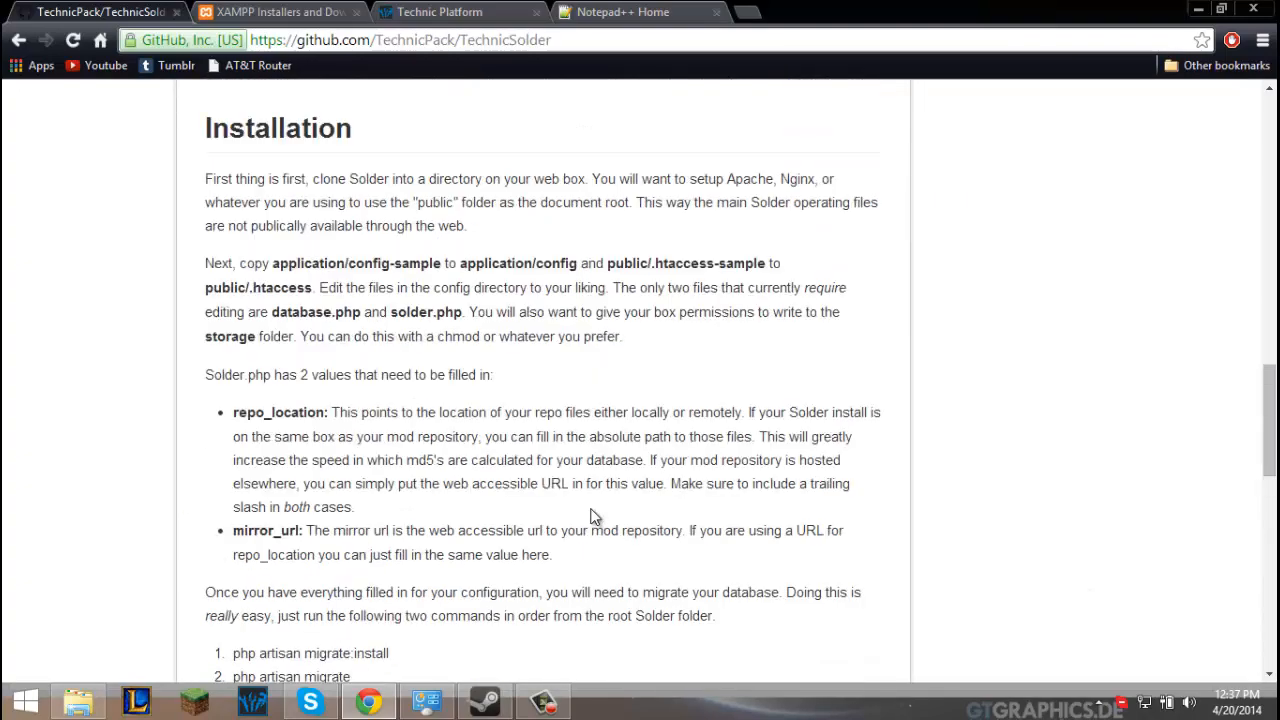
pyautogui.scroll(4, 594, 512)
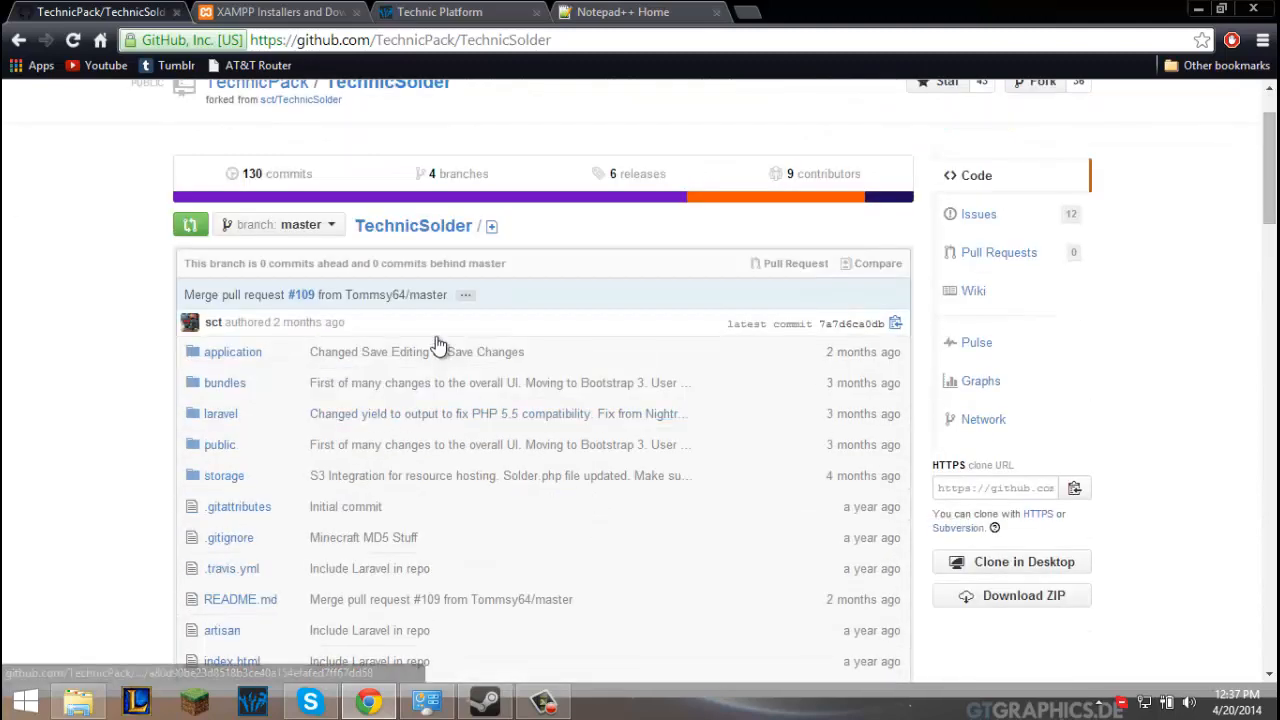
# Download the TechnicSolder repository from GitHub as a ZIP archive.
pyautogui.scroll(-5, 437, 350)
pyautogui.scroll(3, 437, 457)
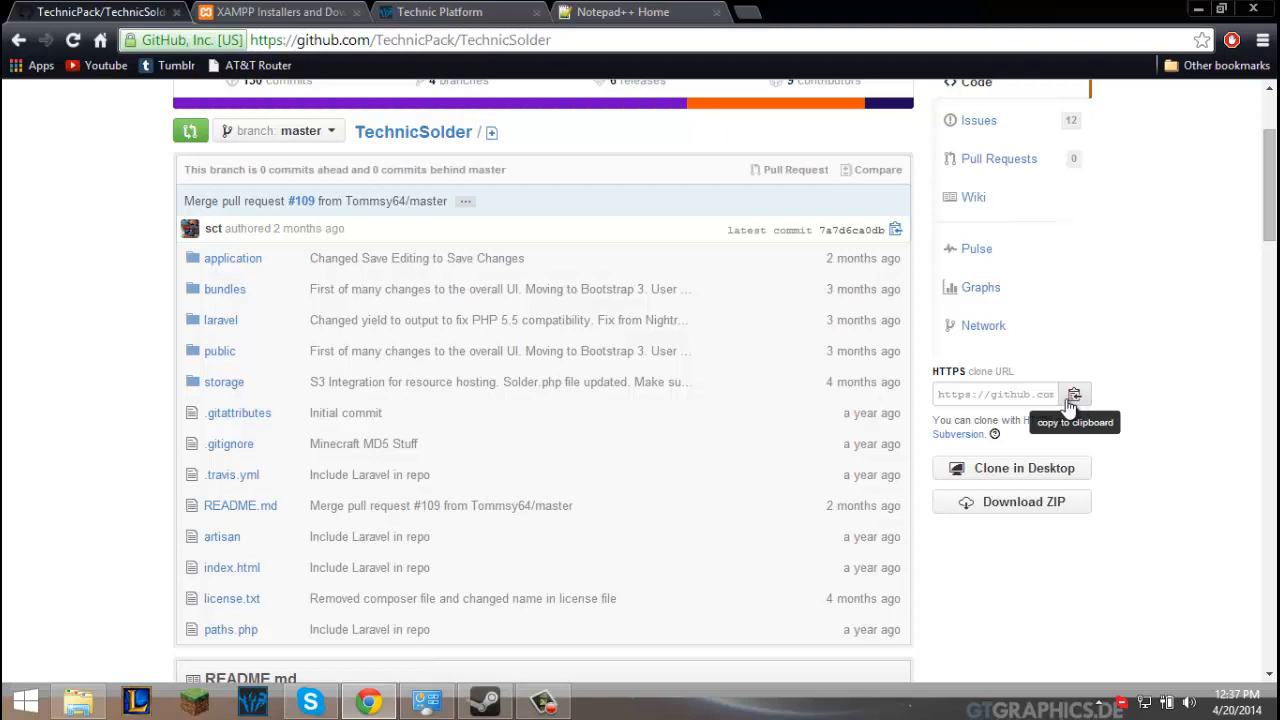
pyautogui.click(1032, 514)
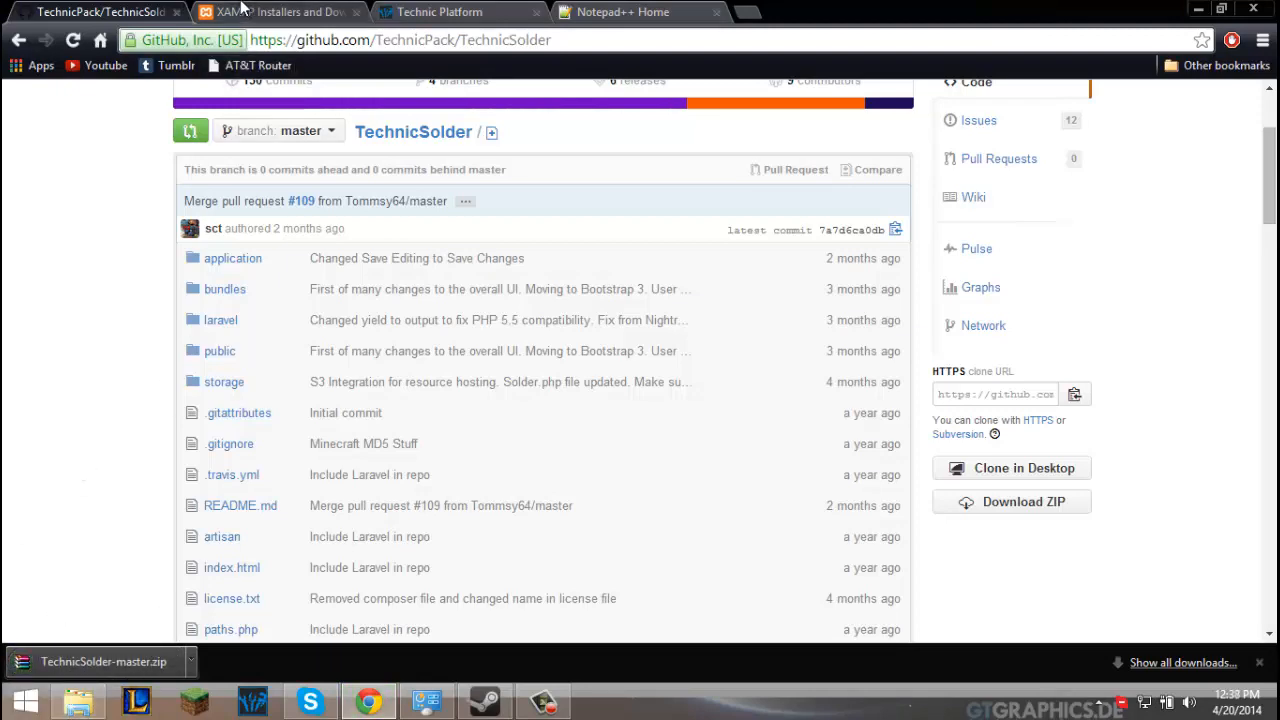
# Examine the XAMPP home page, including the installer downloads for Windows, Linux and Apple.
pyautogui.click(242, 8)
pyautogui.scroll(4, 414, 328)
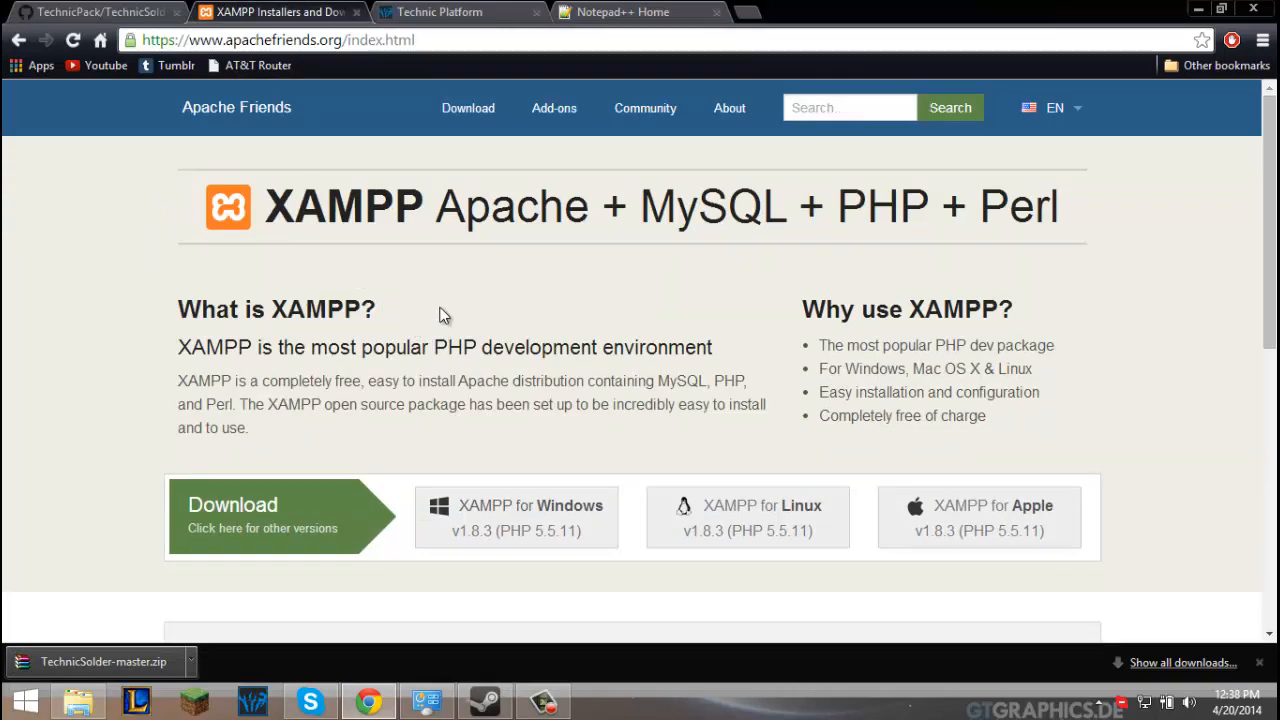
pyautogui.scroll(-6, 440, 314)
pyautogui.scroll(-1, 433, 313)
pyautogui.scroll(10, 433, 313)
pyautogui.scroll(-7, 435, 312)
pyautogui.scroll(3, 433, 313)
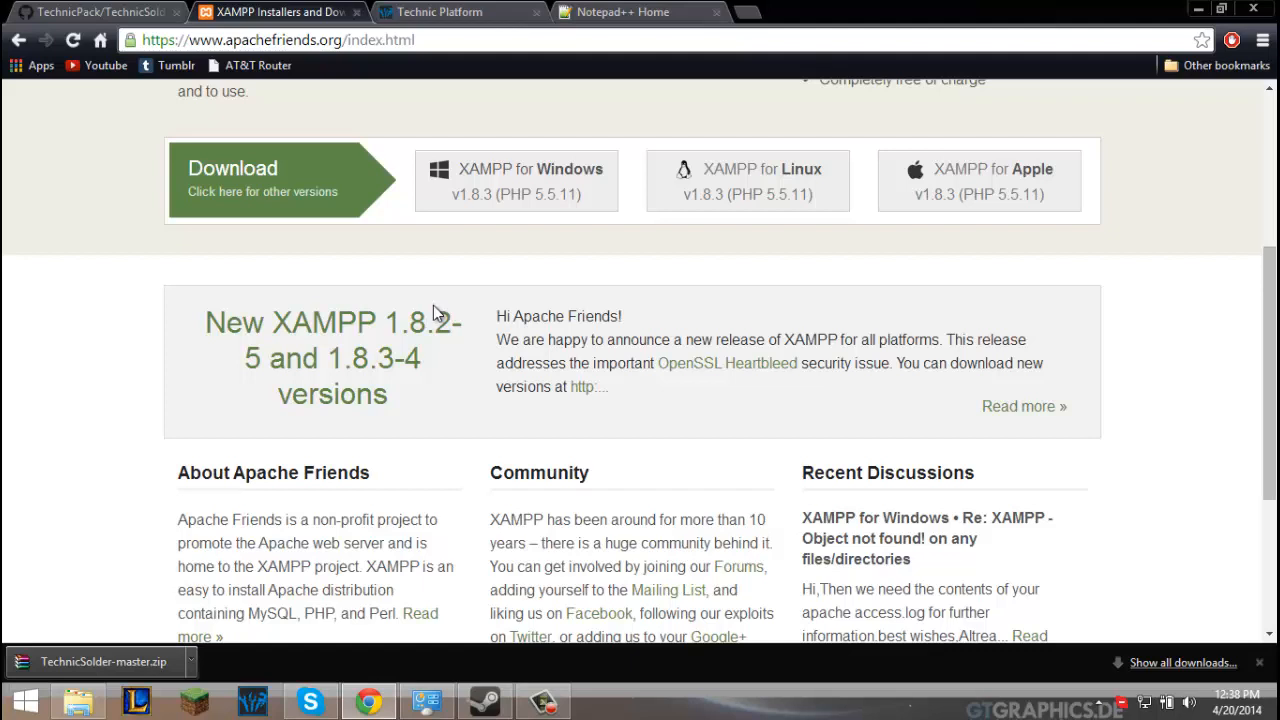
pyautogui.scroll(3, 434, 313)
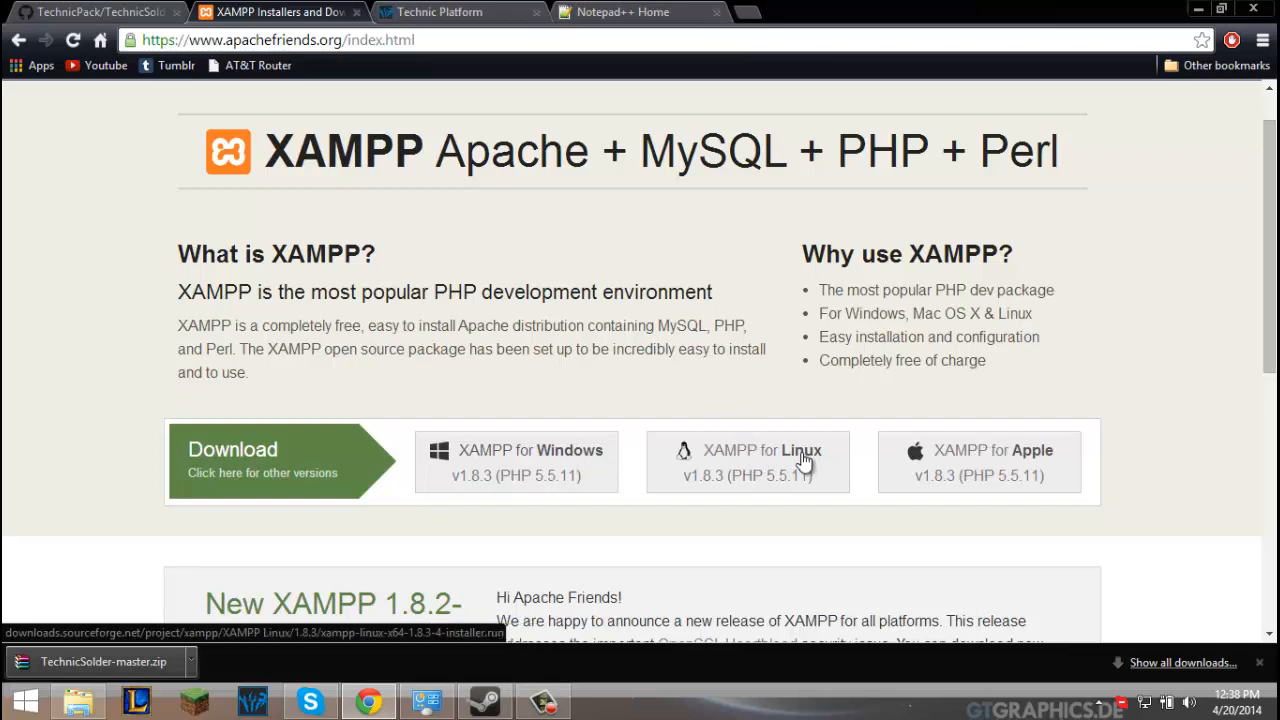
pyautogui.scroll(-4, 778, 410)
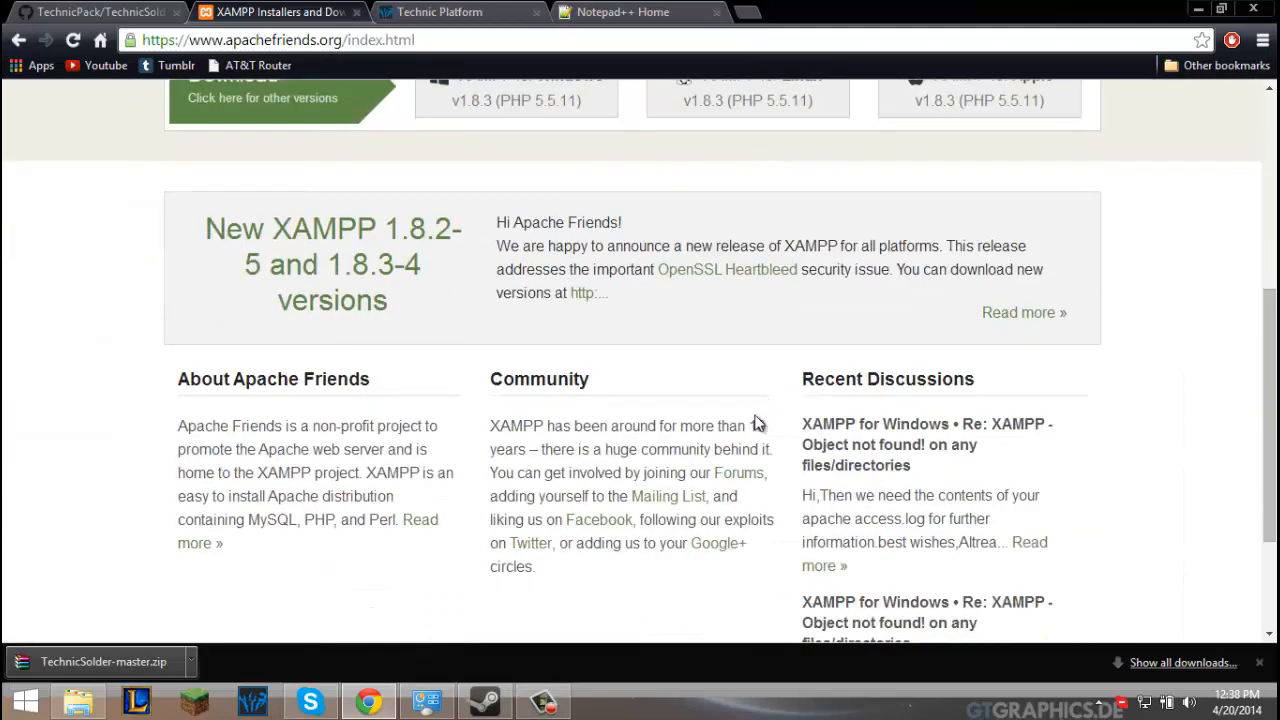
pyautogui.scroll(3, 778, 398)
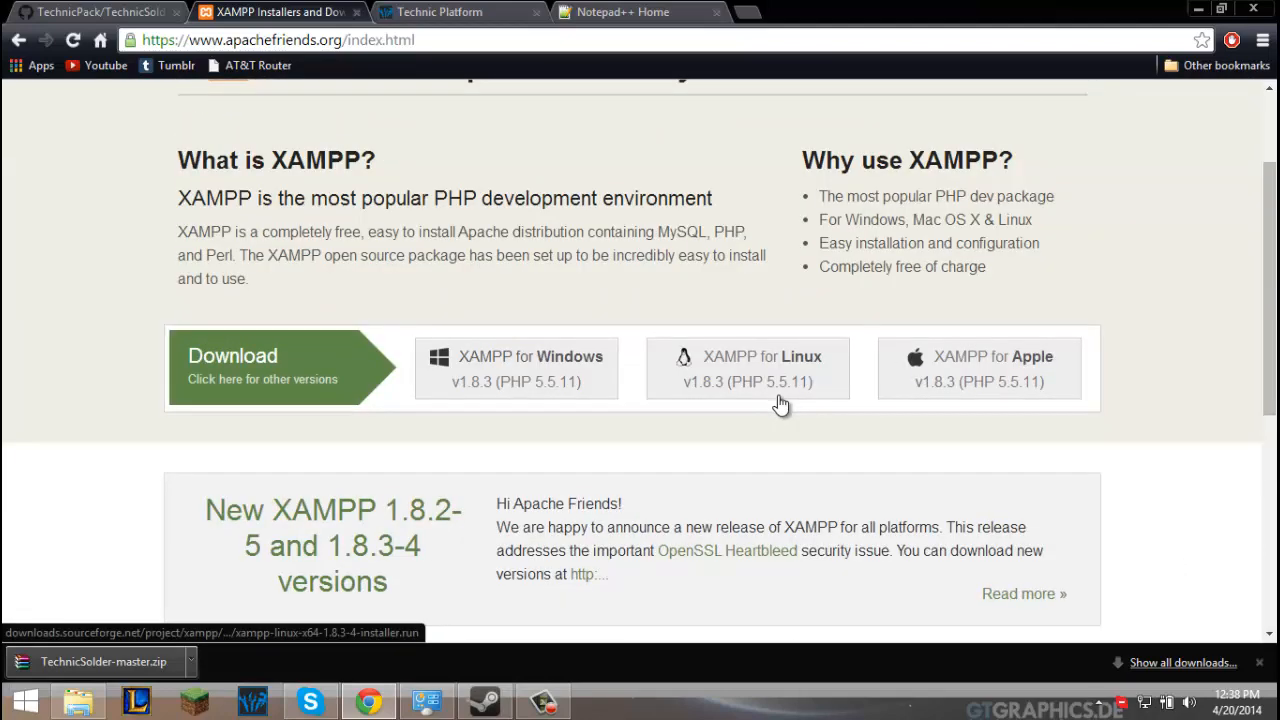
pyautogui.scroll(2, 742, 428)
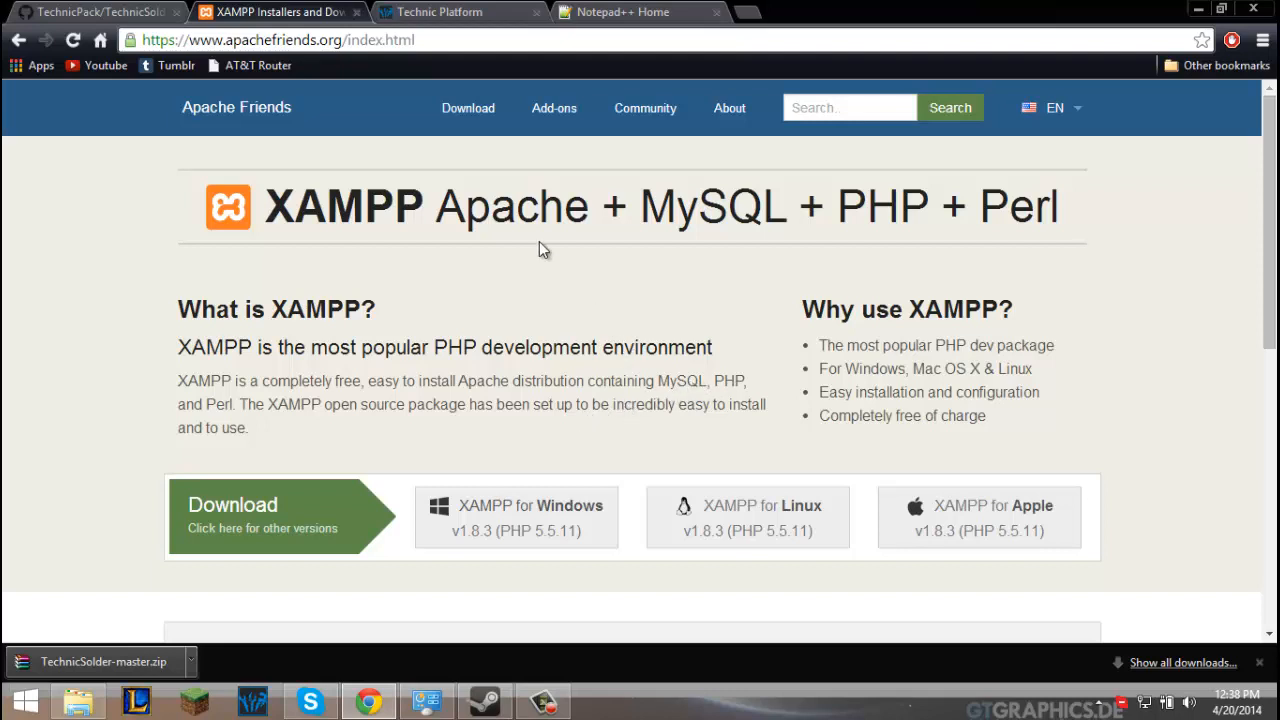
# View the Technic Platform's Solder description page and return to the XAMPP home page.
pyautogui.click(426, 11)
pyautogui.scroll(5, 590, 332)
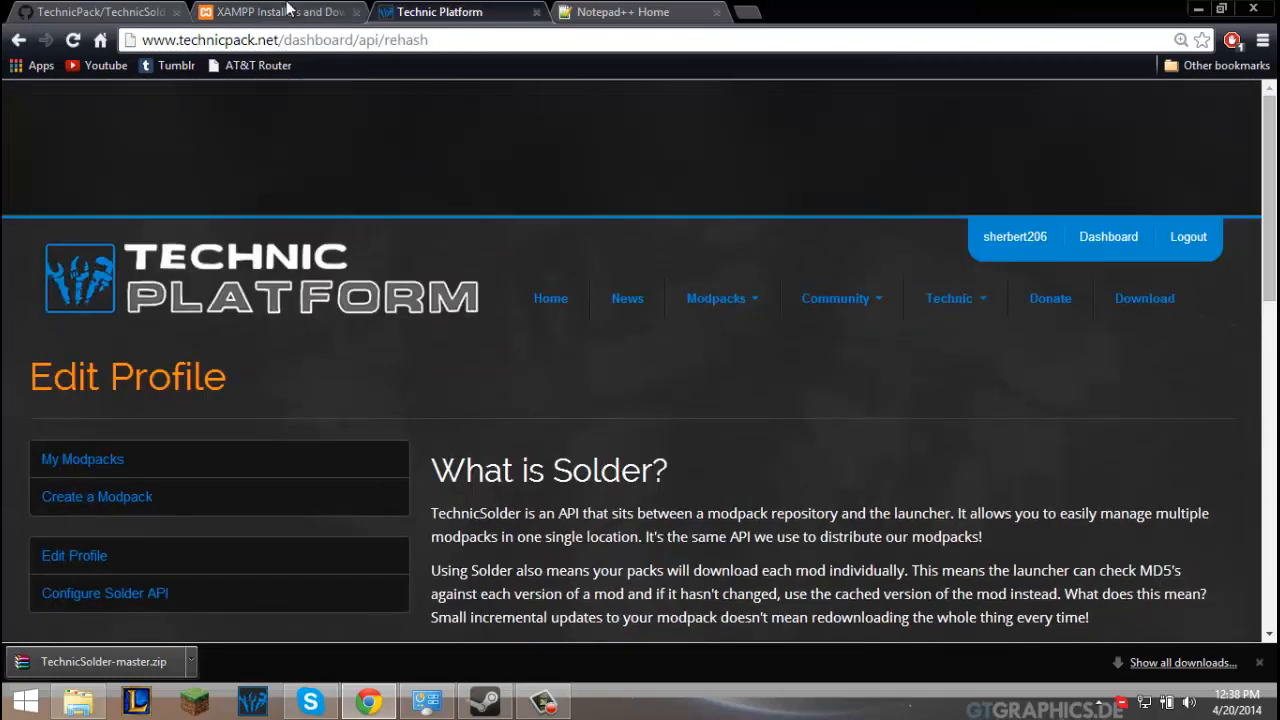
pyautogui.click(288, 11)
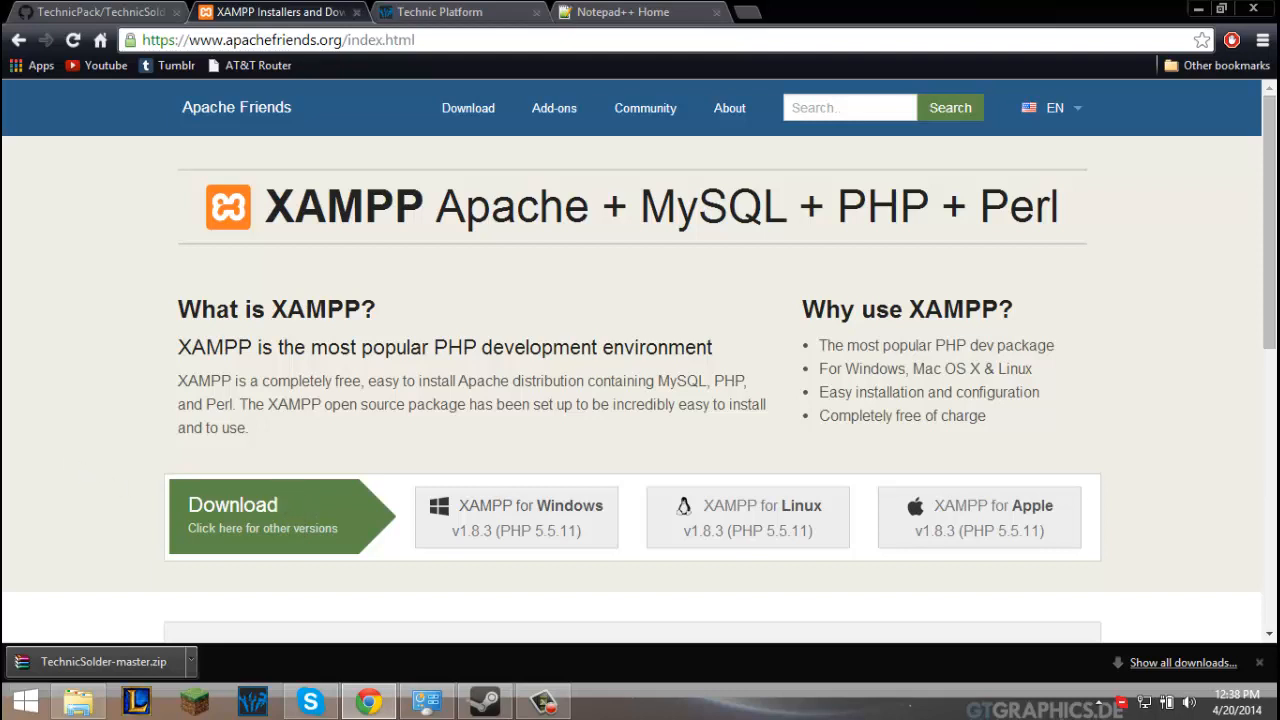
# Switch to the Downloads folder in File Explorer and run xampp-win32-1.8.3-3-VC11-installer.exe.
pyautogui.moveTo(2, 600); pyautogui.dragTo(780, 5)
pyautogui.click(329, 122)
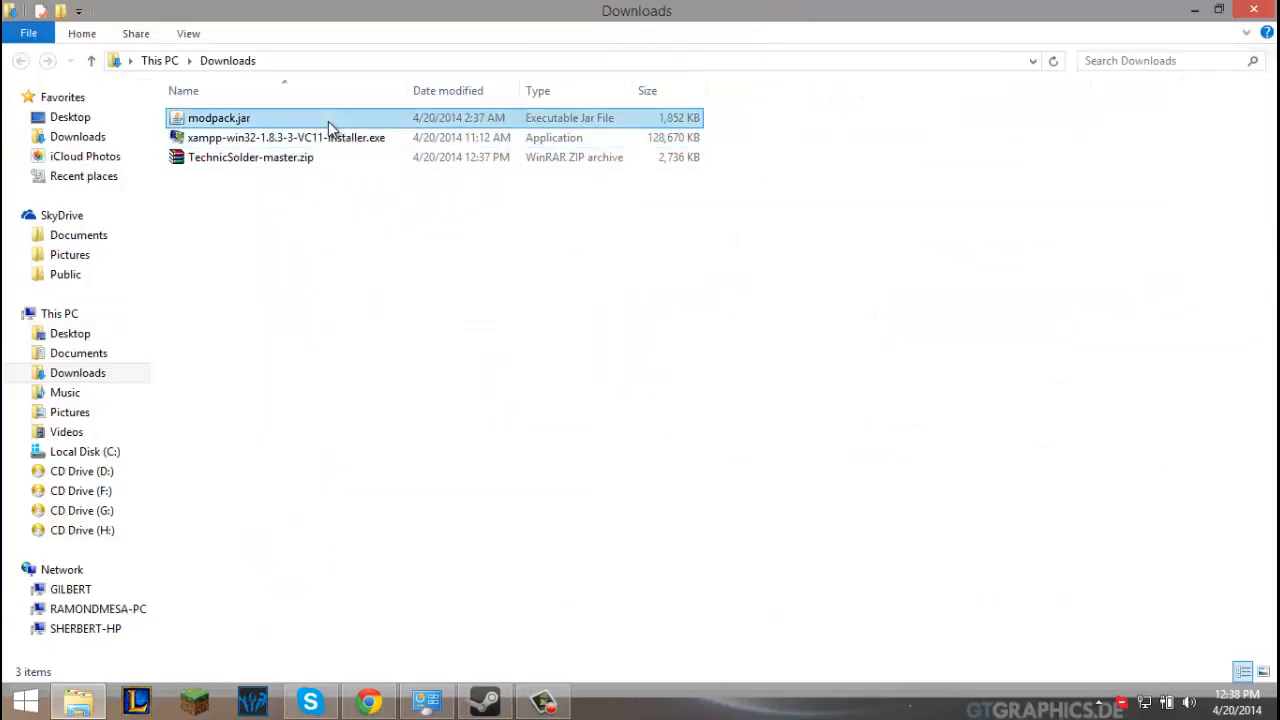
pyautogui.click(326, 139)
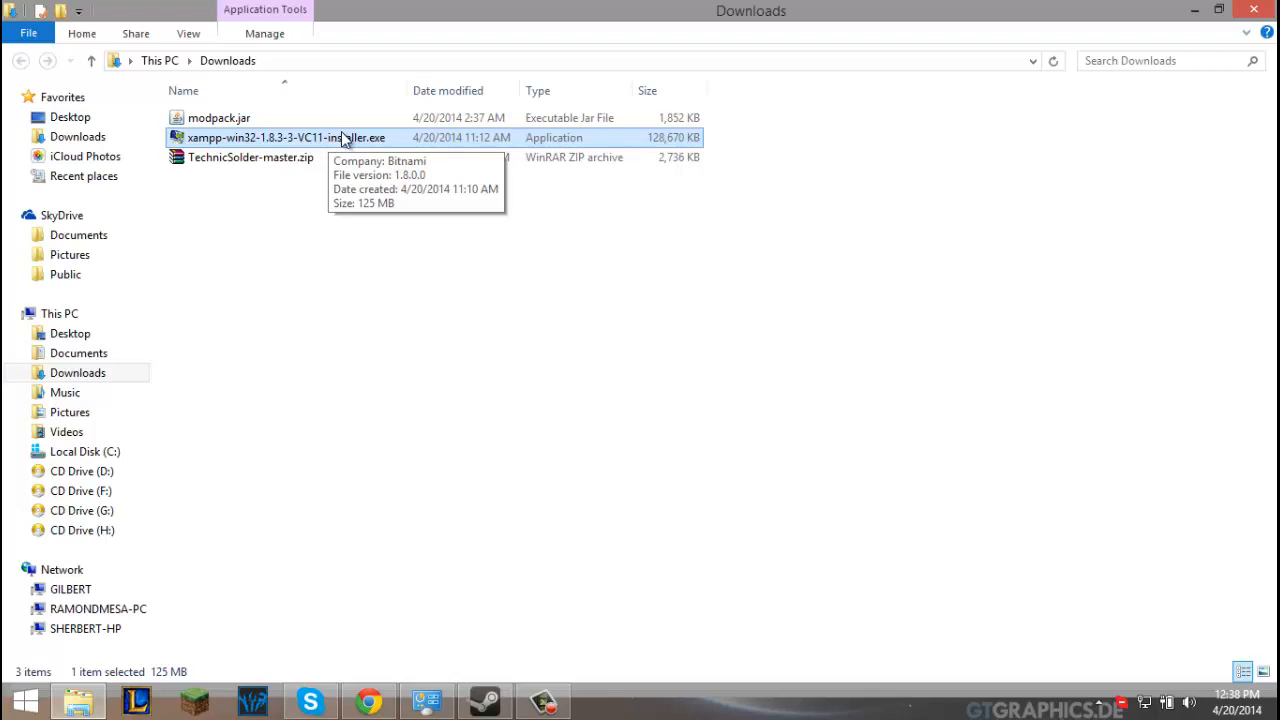
pyautogui.press('Up')
pyautogui.press('Down')
pyautogui.press('Down')
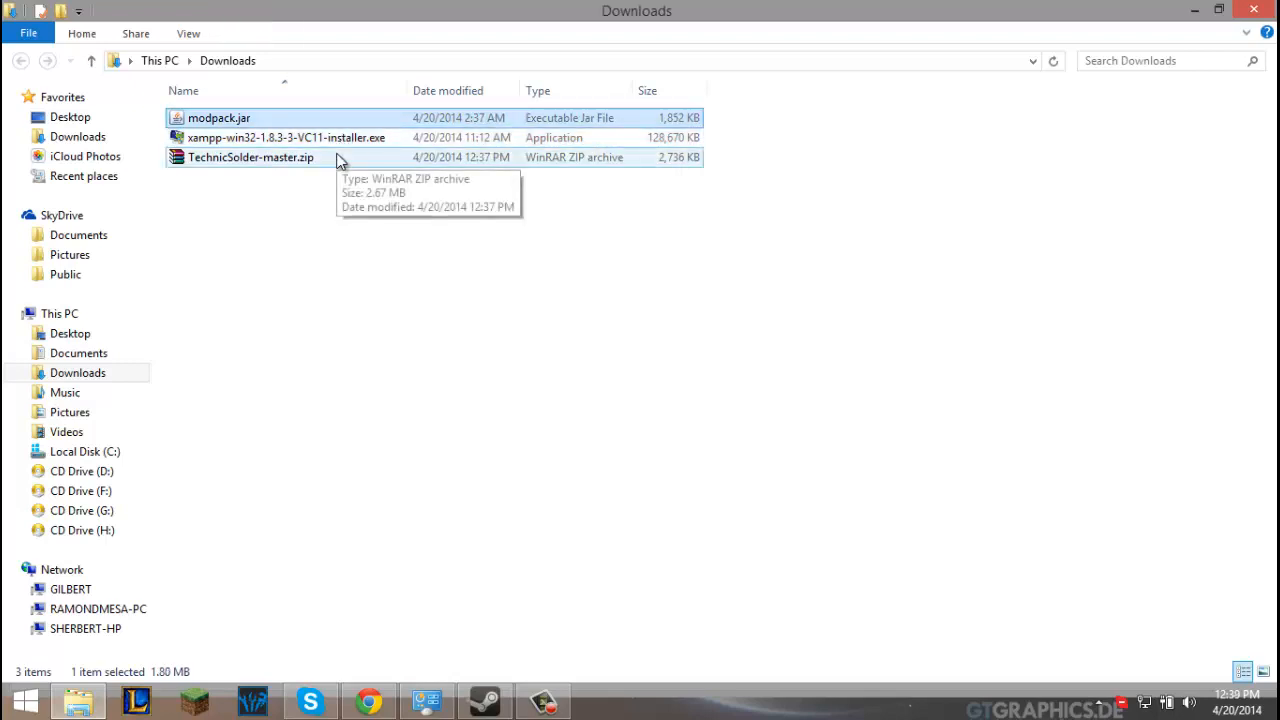
pyautogui.click(345, 118)
pyautogui.click(330, 138)
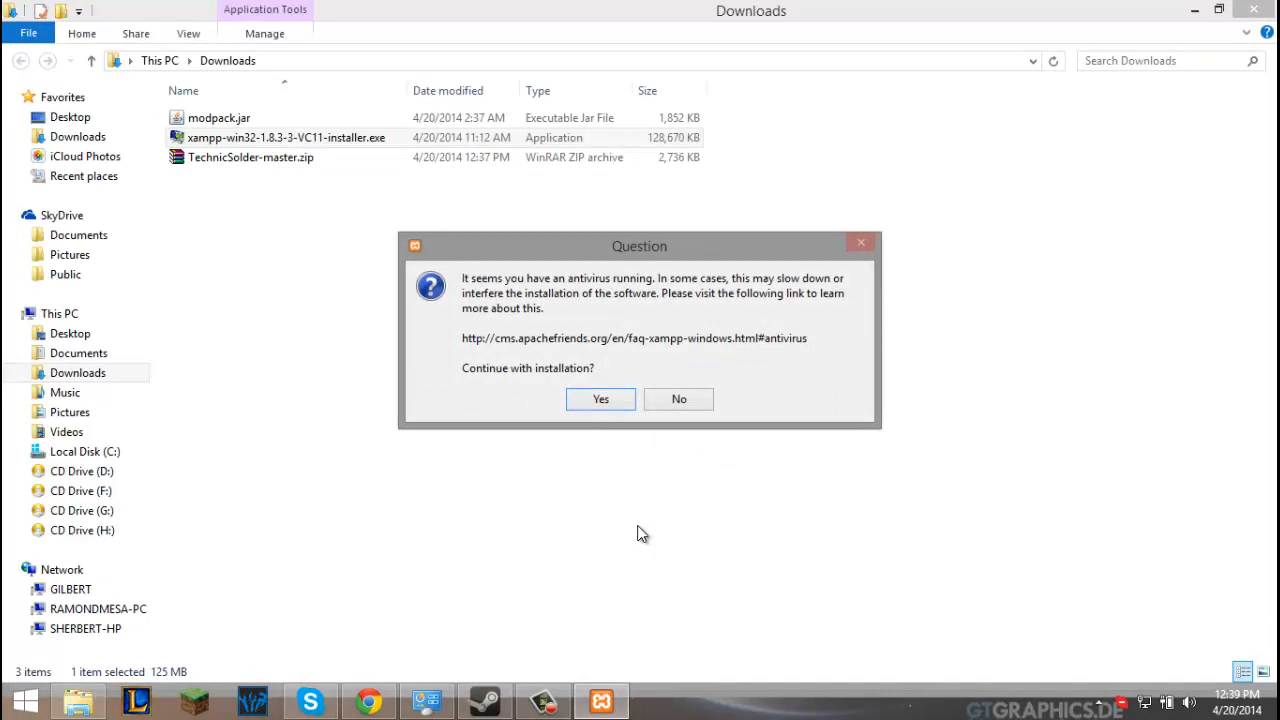
# Continue the XAMPP installation despite the running antivirus and advance the setup wizard to component selection.
pyautogui.click(609, 406)
pyautogui.click(637, 379)
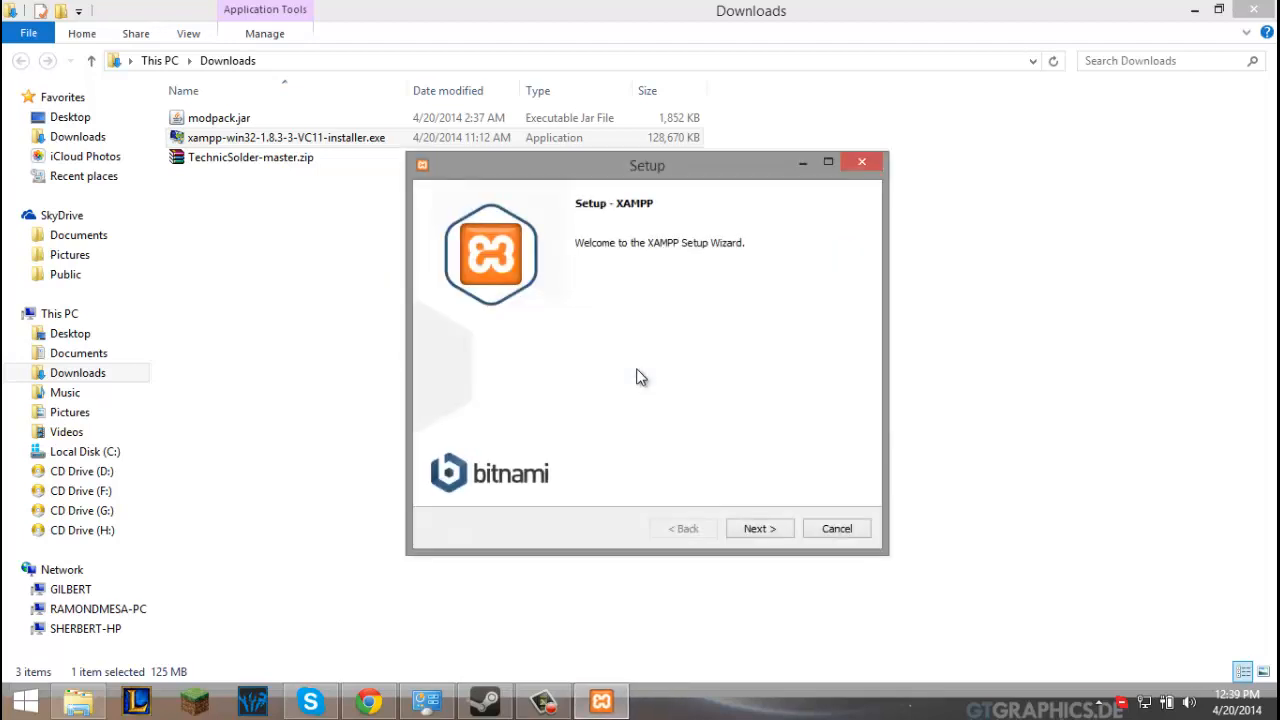
pyautogui.click(762, 529)
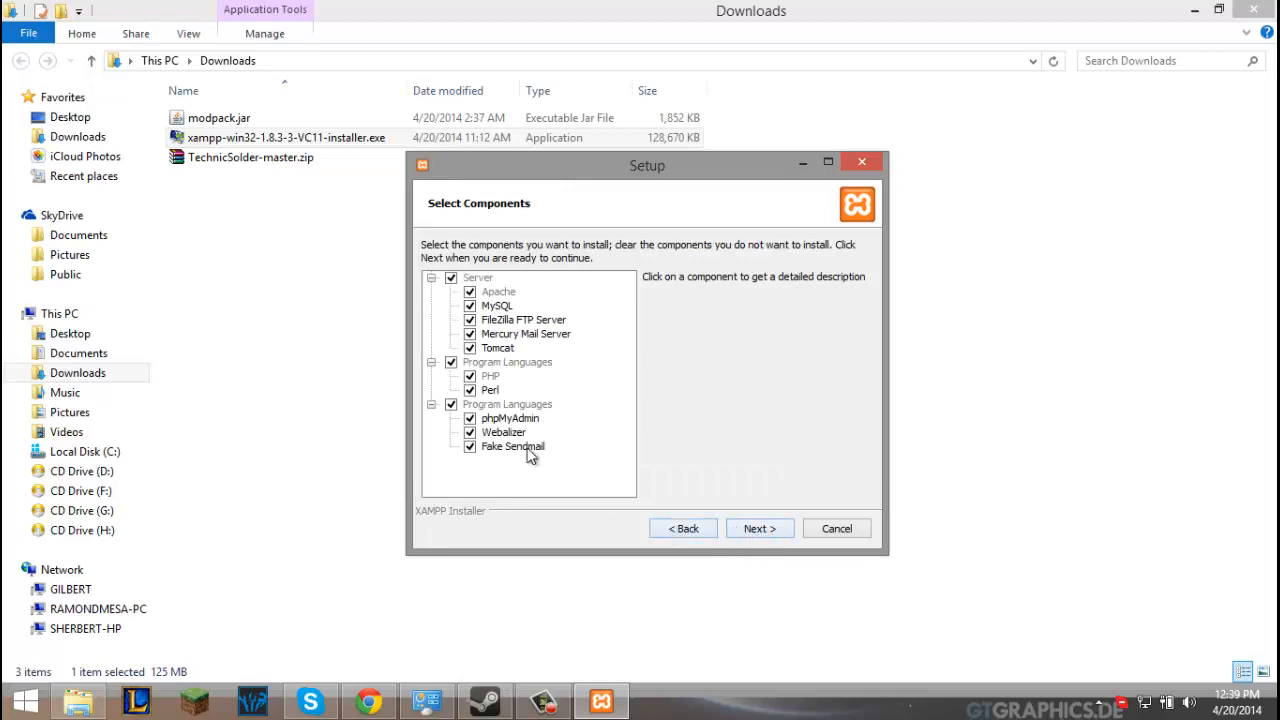
# Review the server and program language components, keep them all selected, and continue to the installation folder choice.
pyautogui.moveTo(640, 168); pyautogui.dragTo(583, 210)
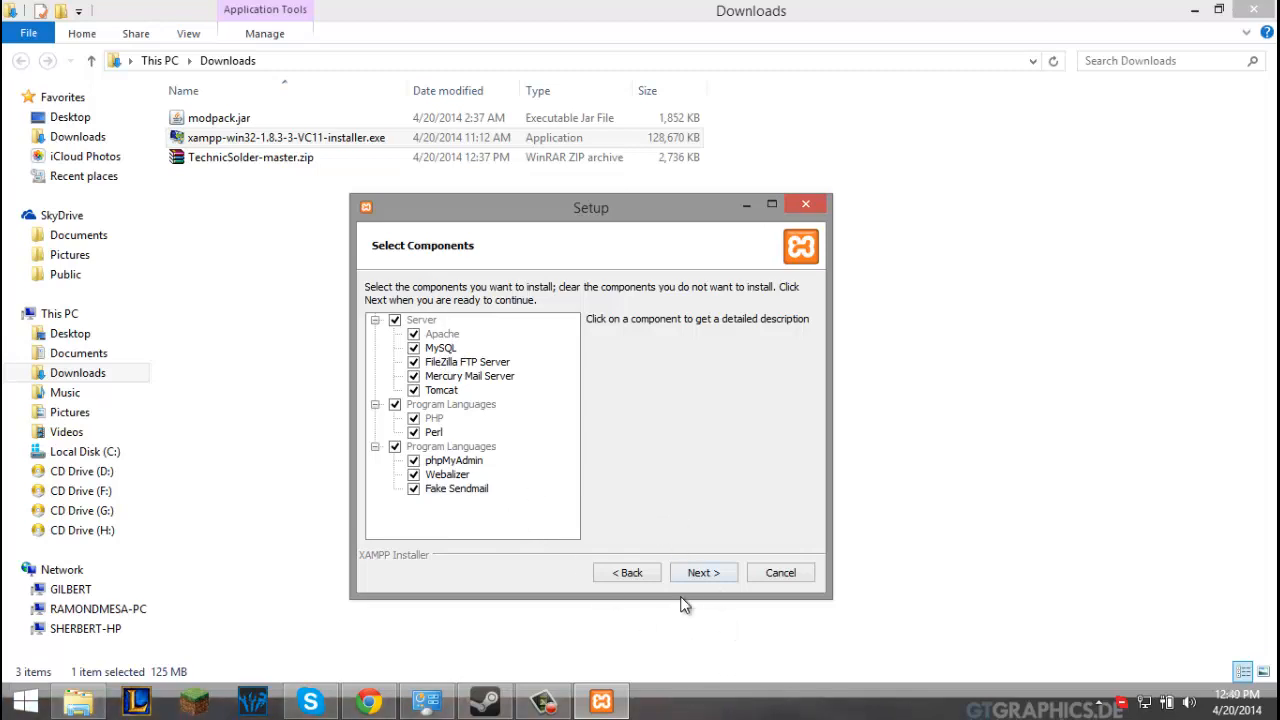
pyautogui.click(505, 377)
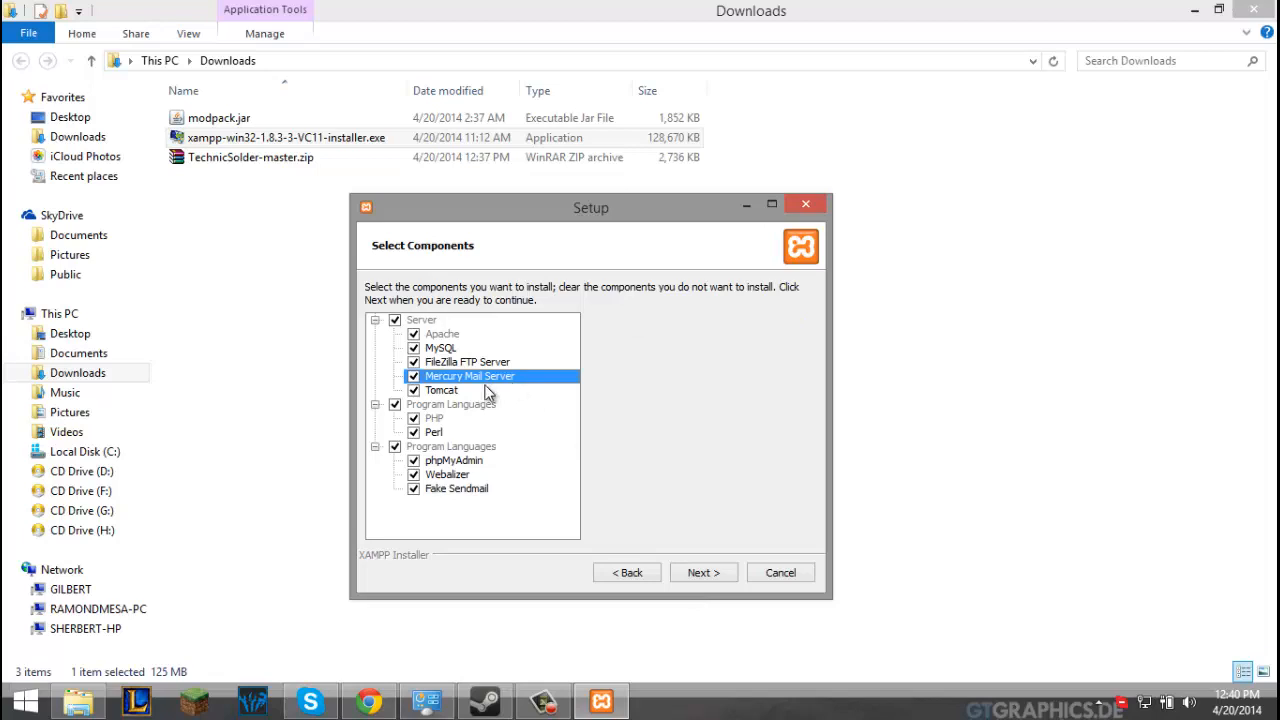
pyautogui.click(489, 389)
pyautogui.click(504, 367)
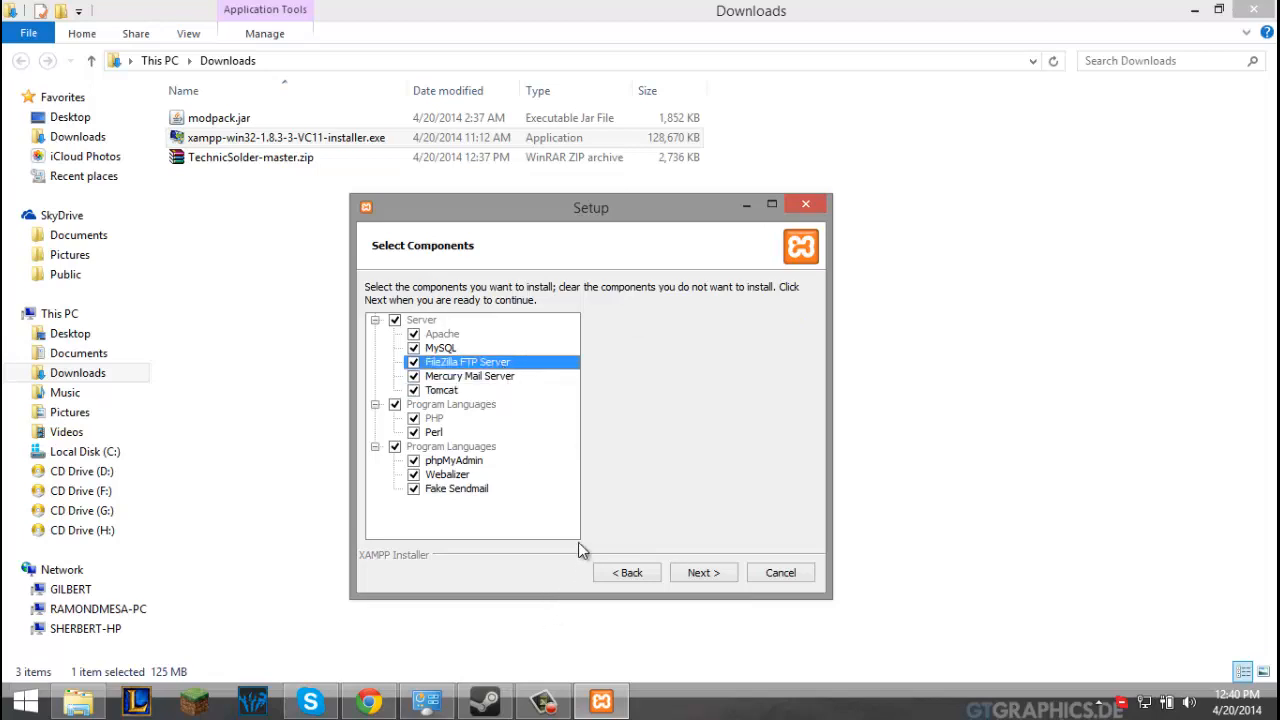
pyautogui.click(439, 479)
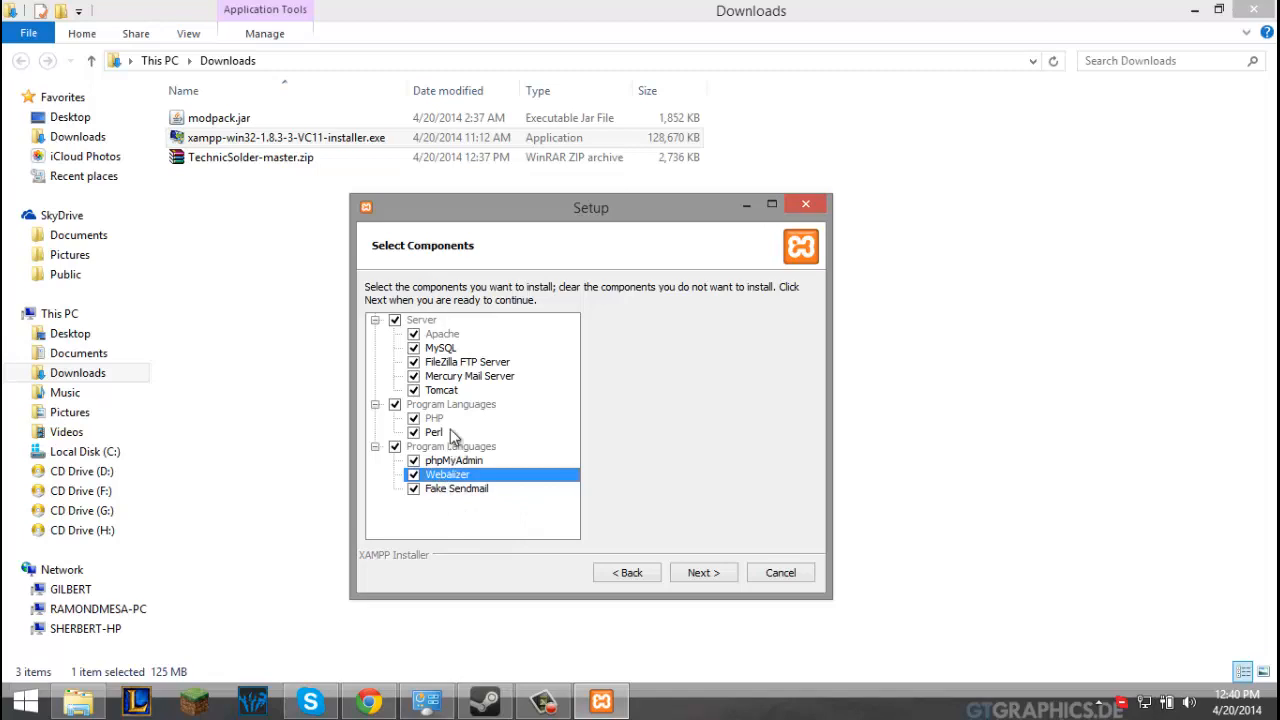
pyautogui.click(447, 463)
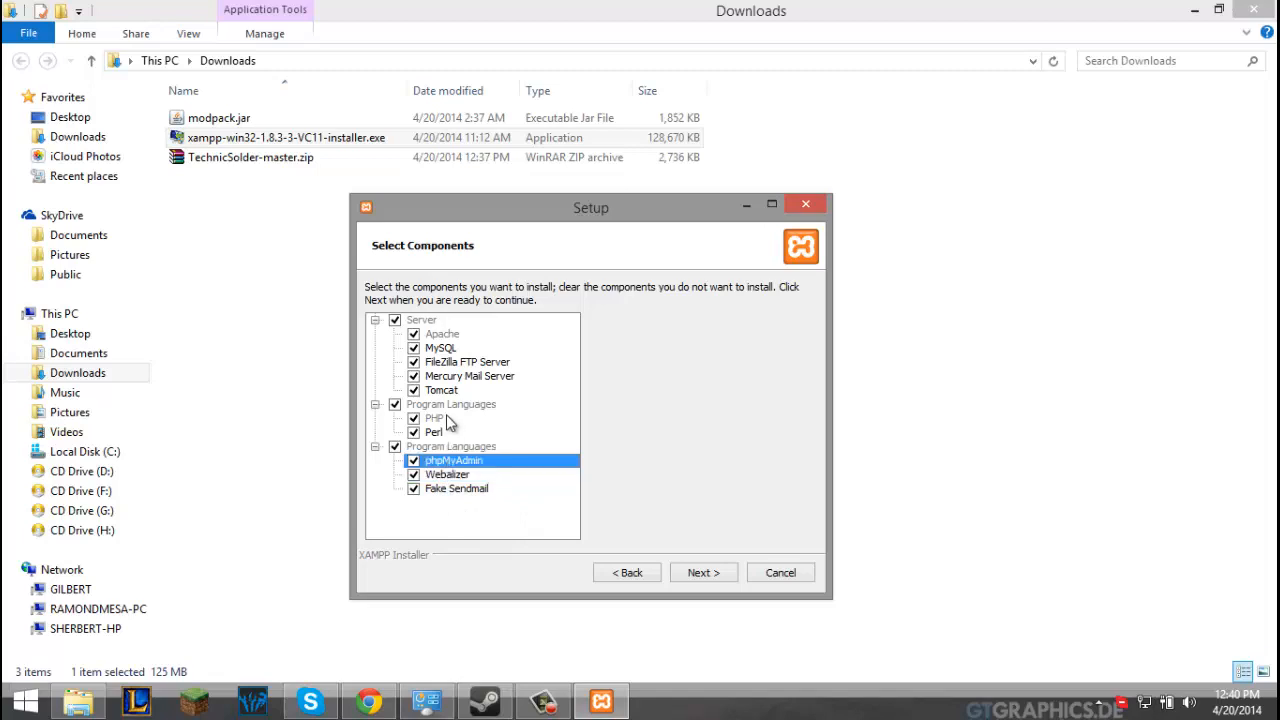
pyautogui.click(452, 424)
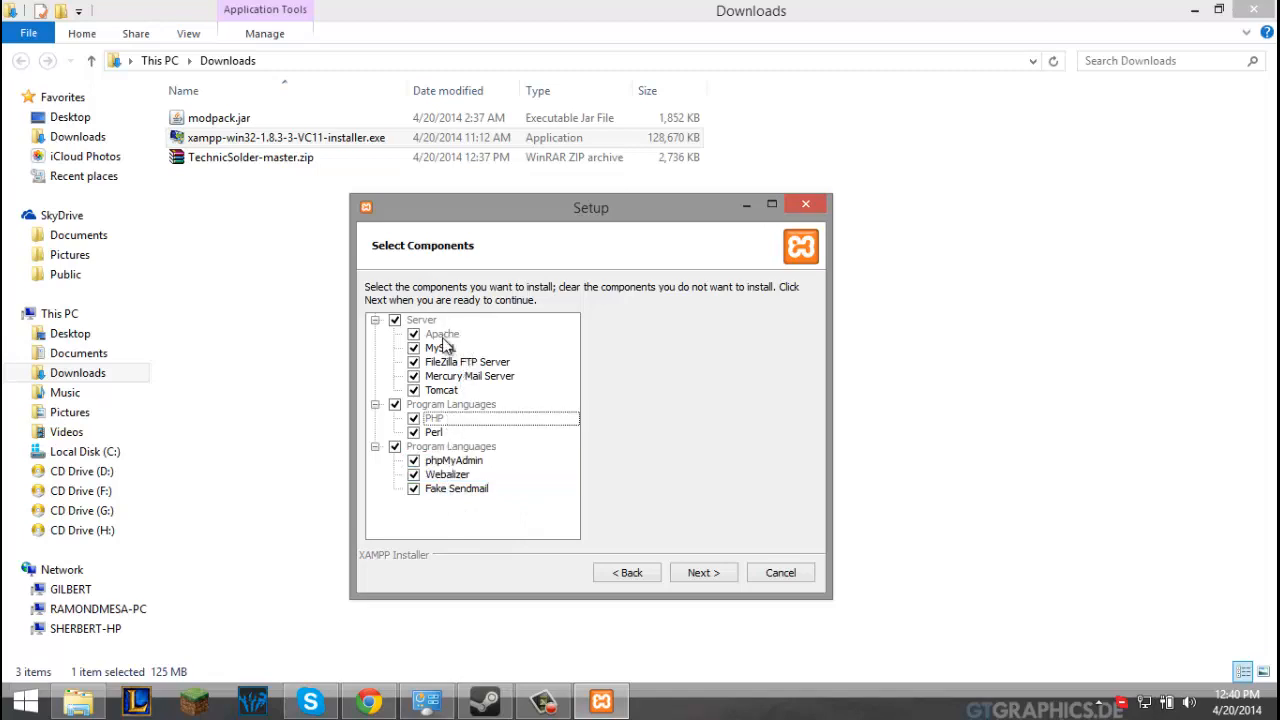
pyautogui.click(706, 574)
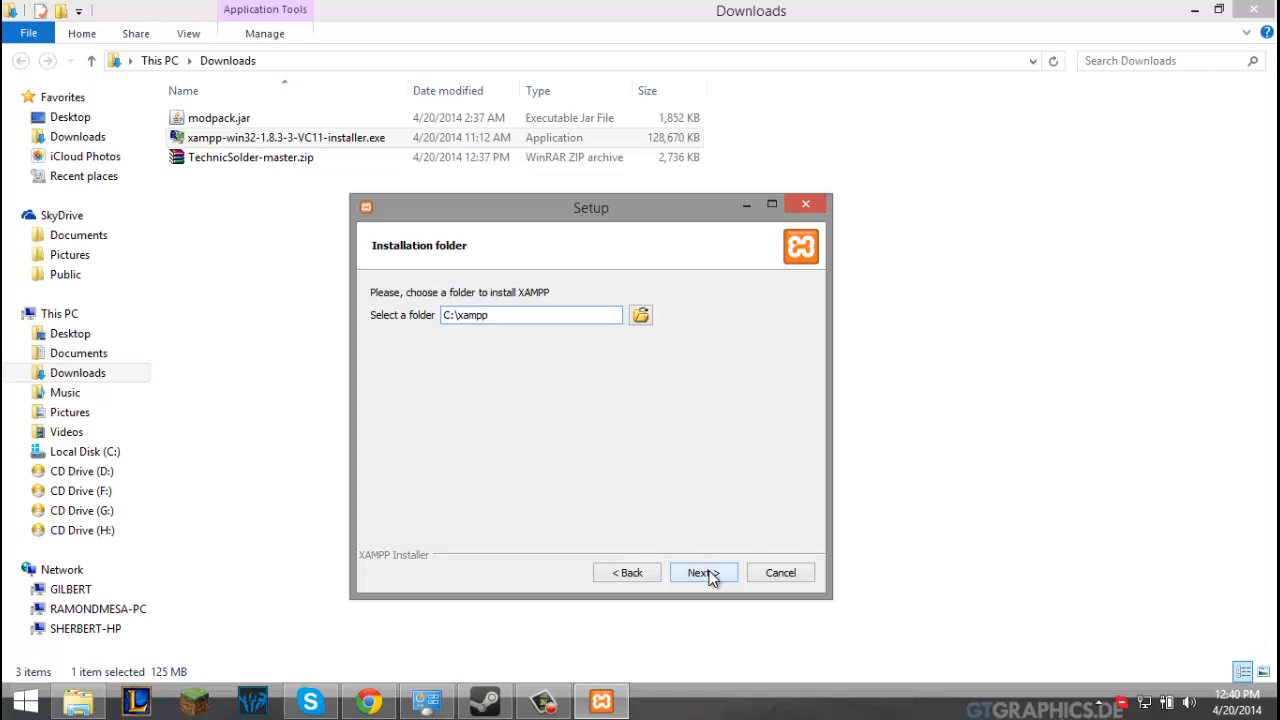
# Try to use C:\xampp as the XAMPP installation folder and dismiss the warning.
pyautogui.click(706, 574)
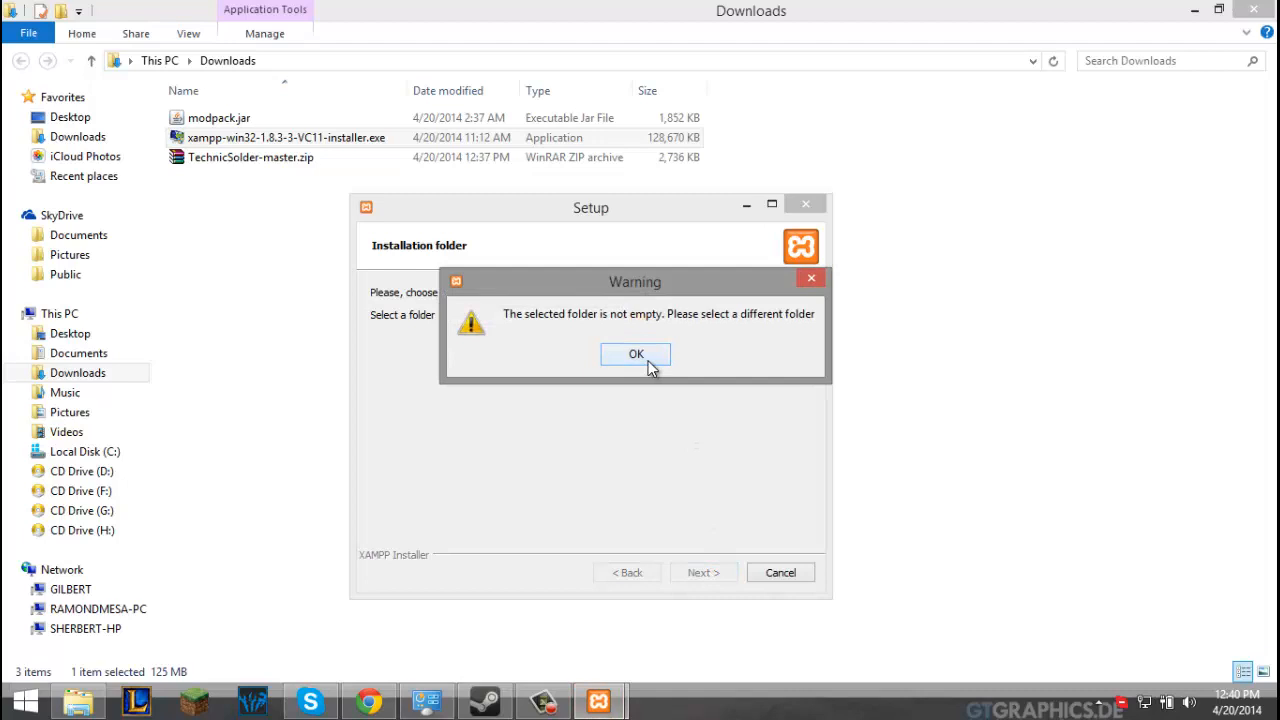
pyautogui.click(647, 363)
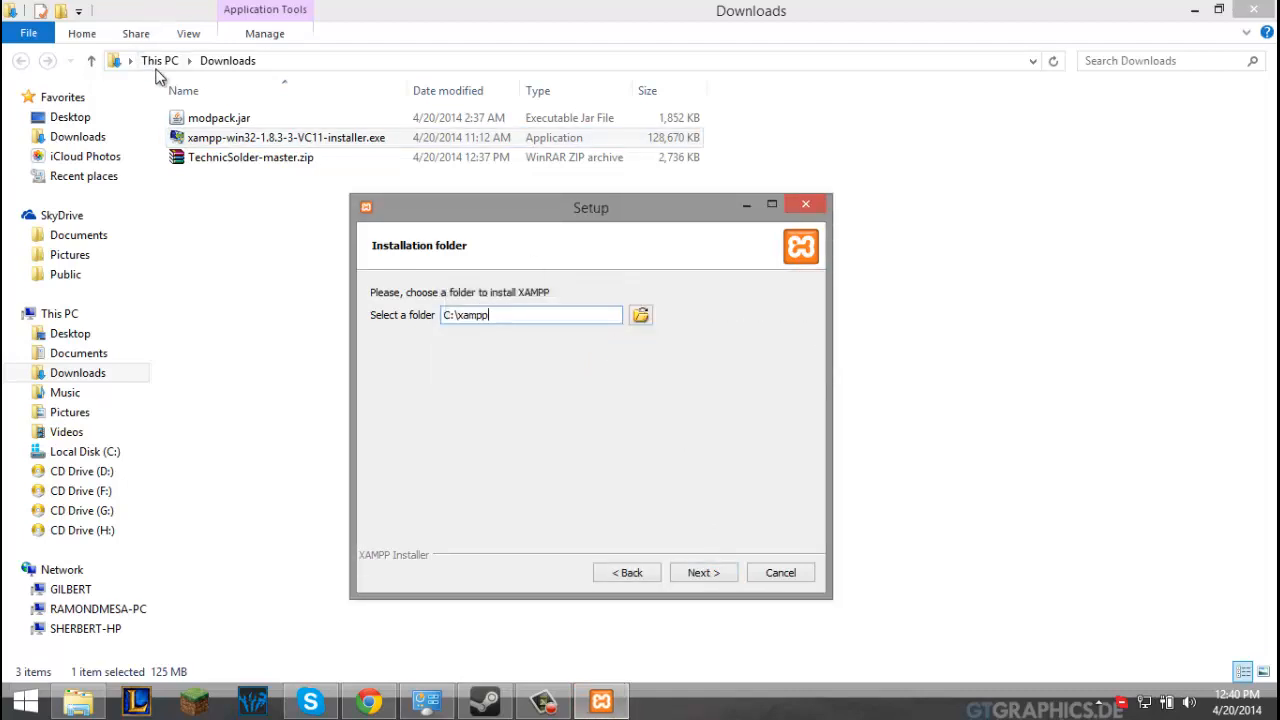
# Open Local Disk (C:) in a new File Explorer window.
pyautogui.rightClick(78, 700)
pyautogui.click(267, 440)
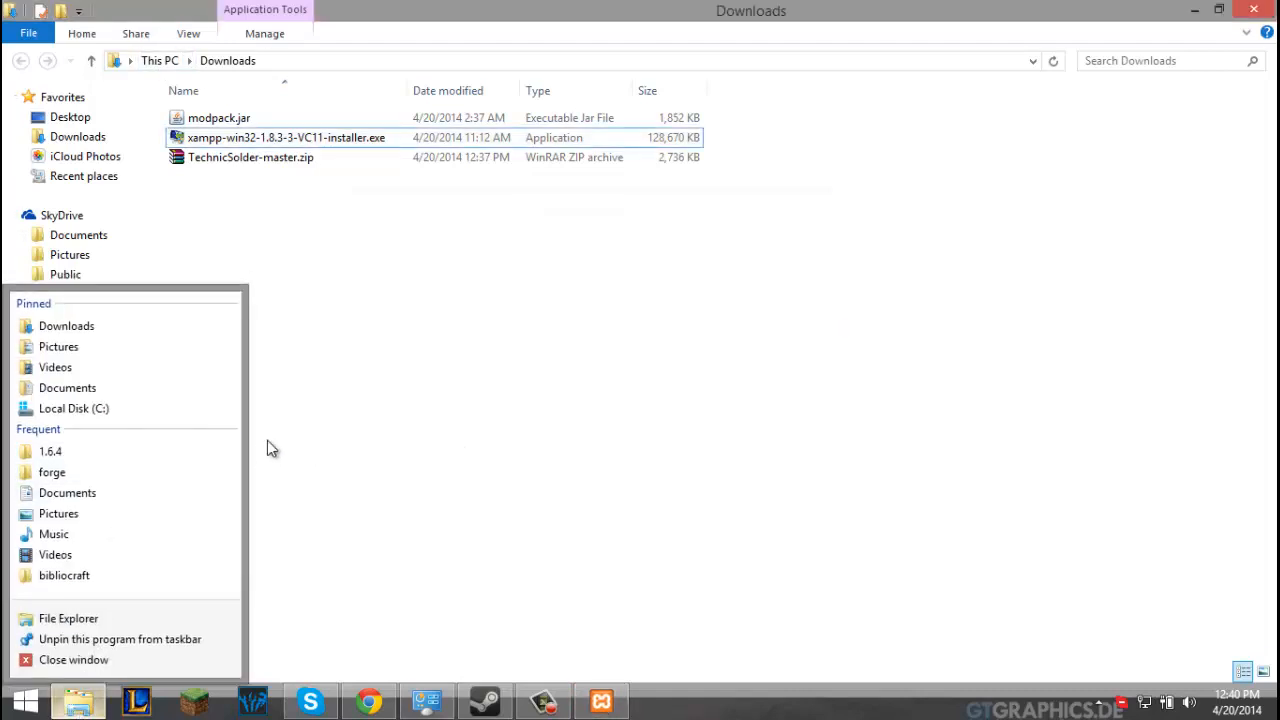
pyautogui.rightClick(78, 700)
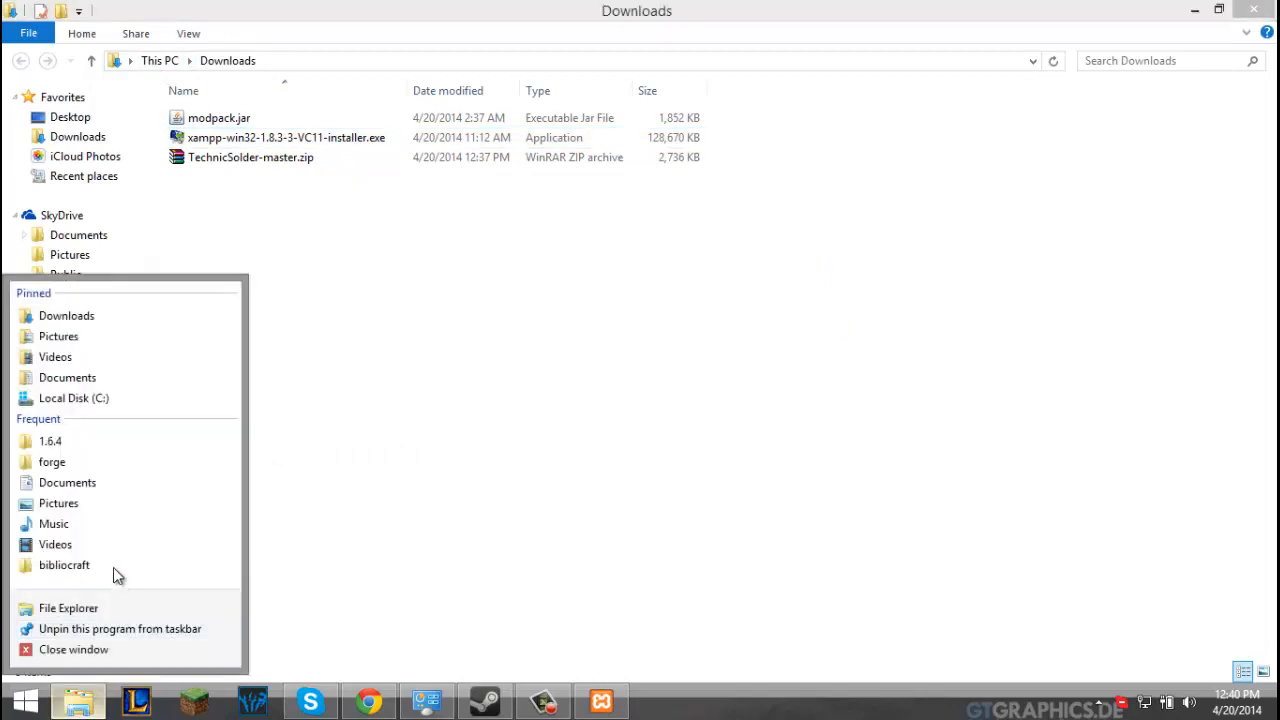
pyautogui.click(79, 609)
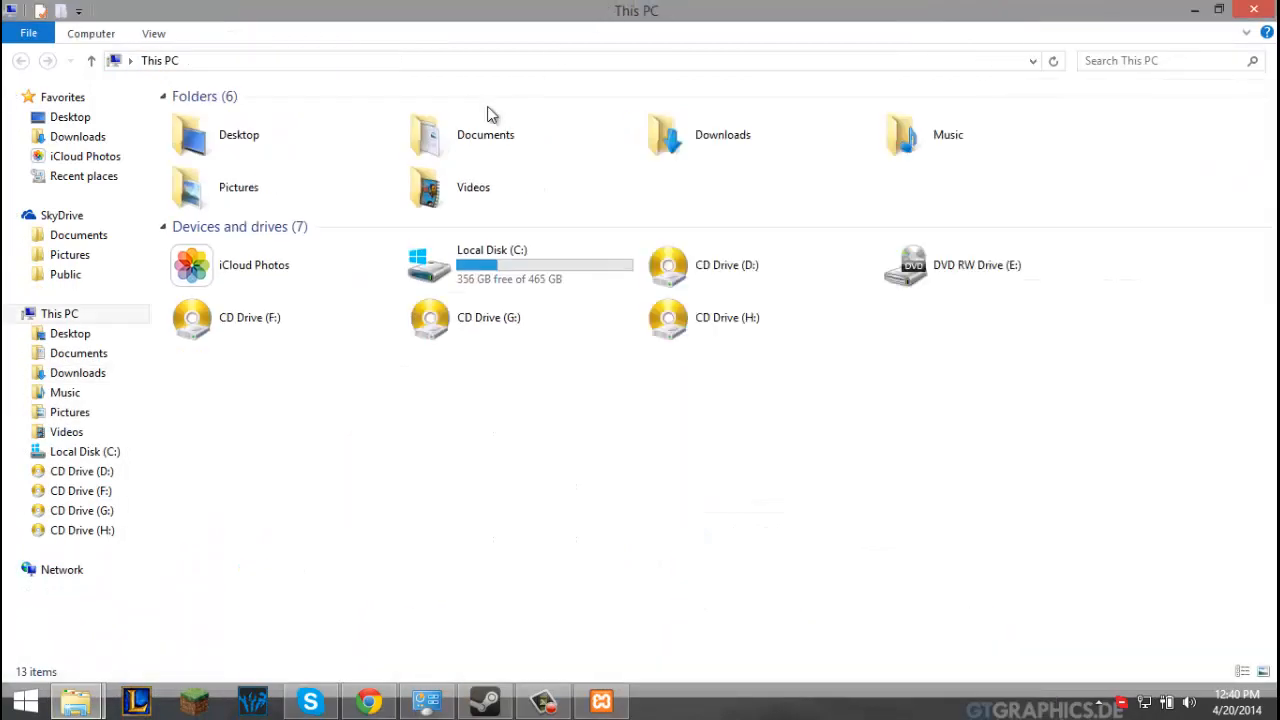
pyautogui.click(517, 275)
pyautogui.doubleClick(517, 275)
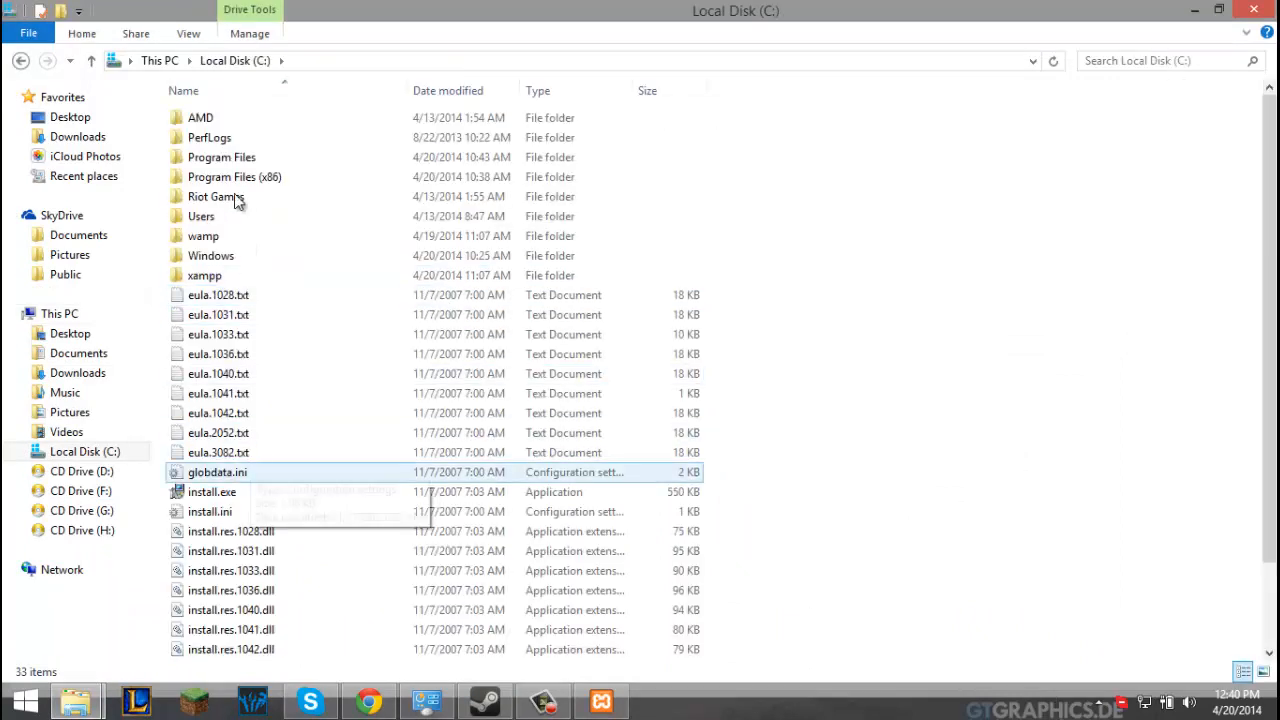
# Delete the existing xampp folder from Local Disk (C:).
pyautogui.rightClick(228, 277)
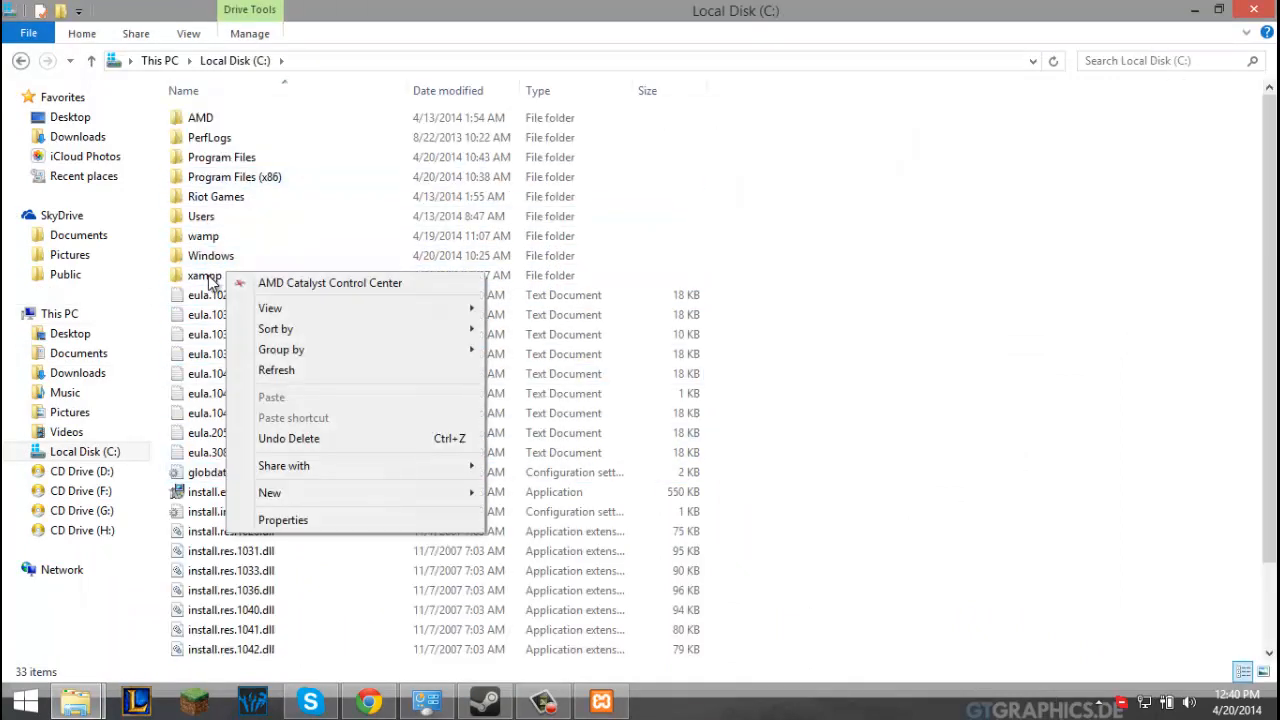
pyautogui.click(215, 276)
pyautogui.rightClick(209, 277)
pyautogui.click(256, 620)
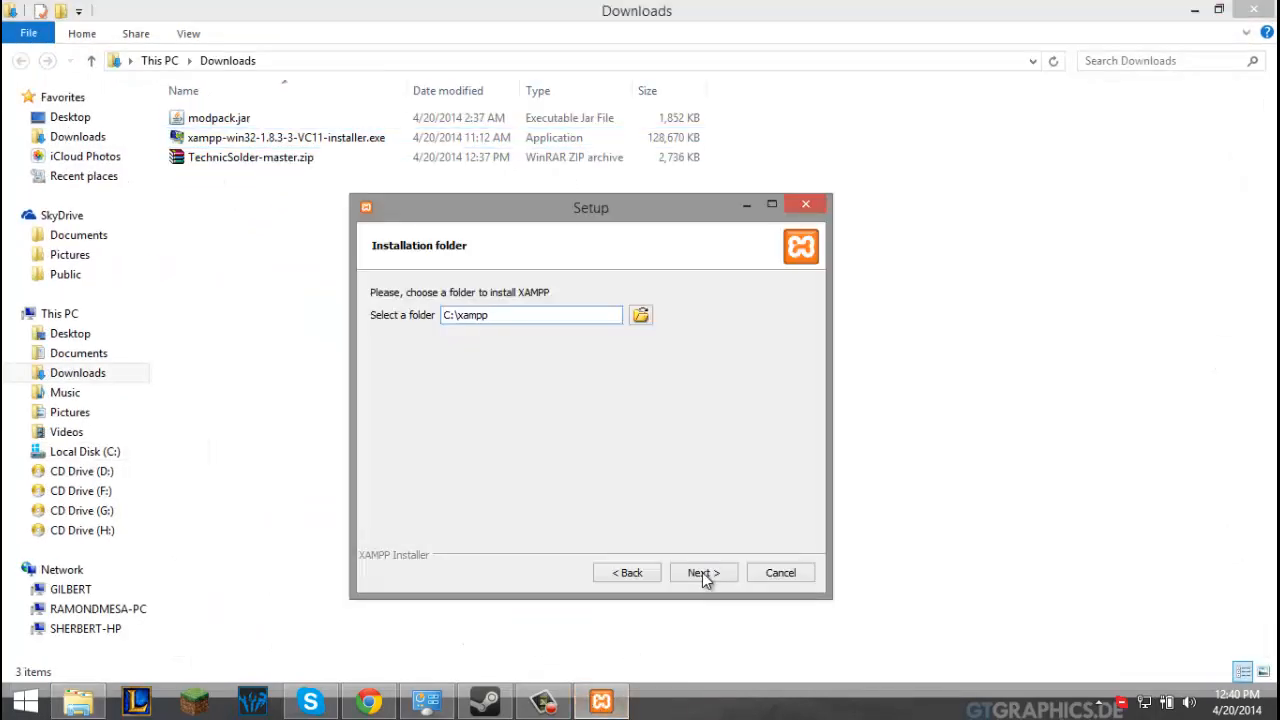
# Accept C:\xampp as the installation folder, decline learning more about Bitnami, and start installing XAMPP.
pyautogui.click(703, 574)
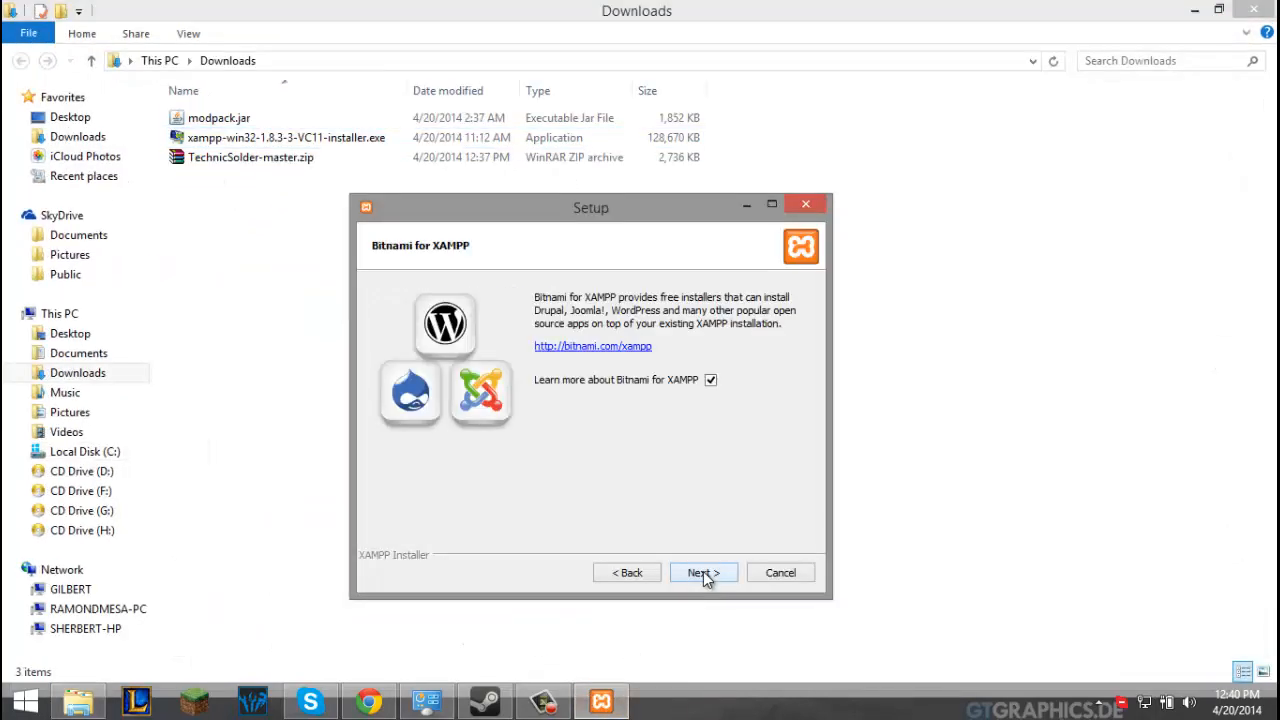
pyautogui.click(711, 381)
pyautogui.click(712, 574)
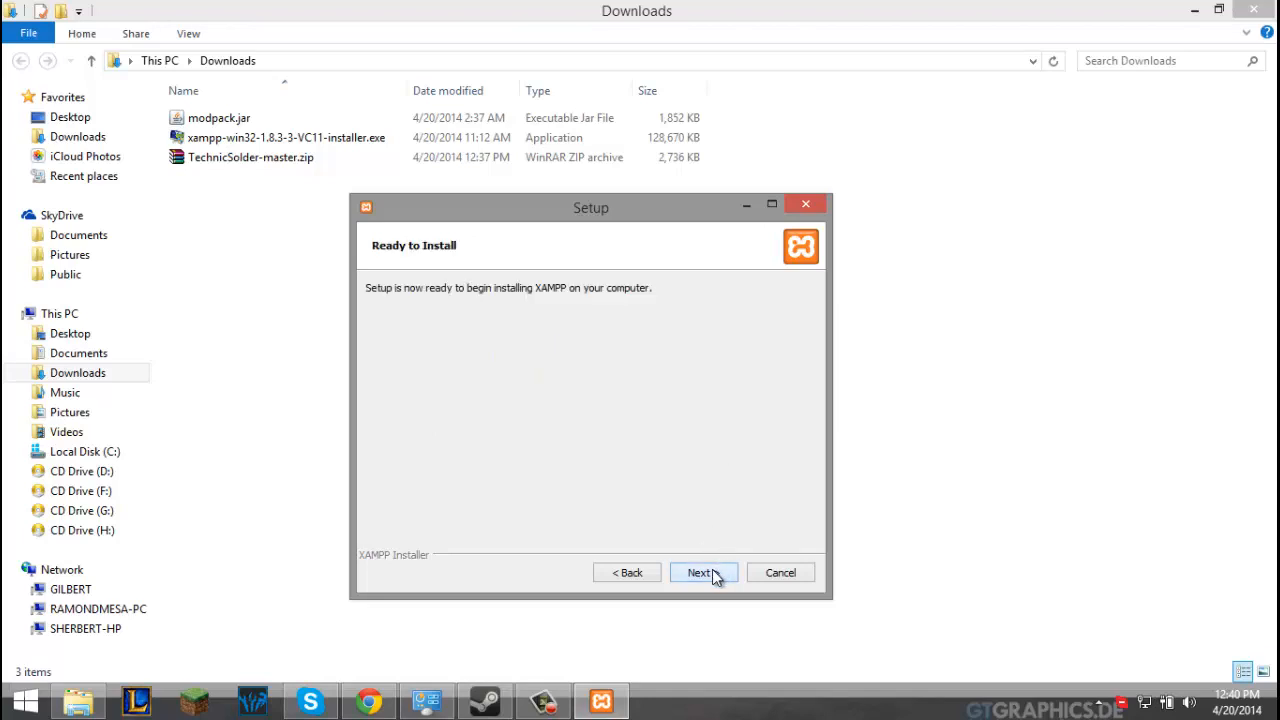
pyautogui.click(712, 574)
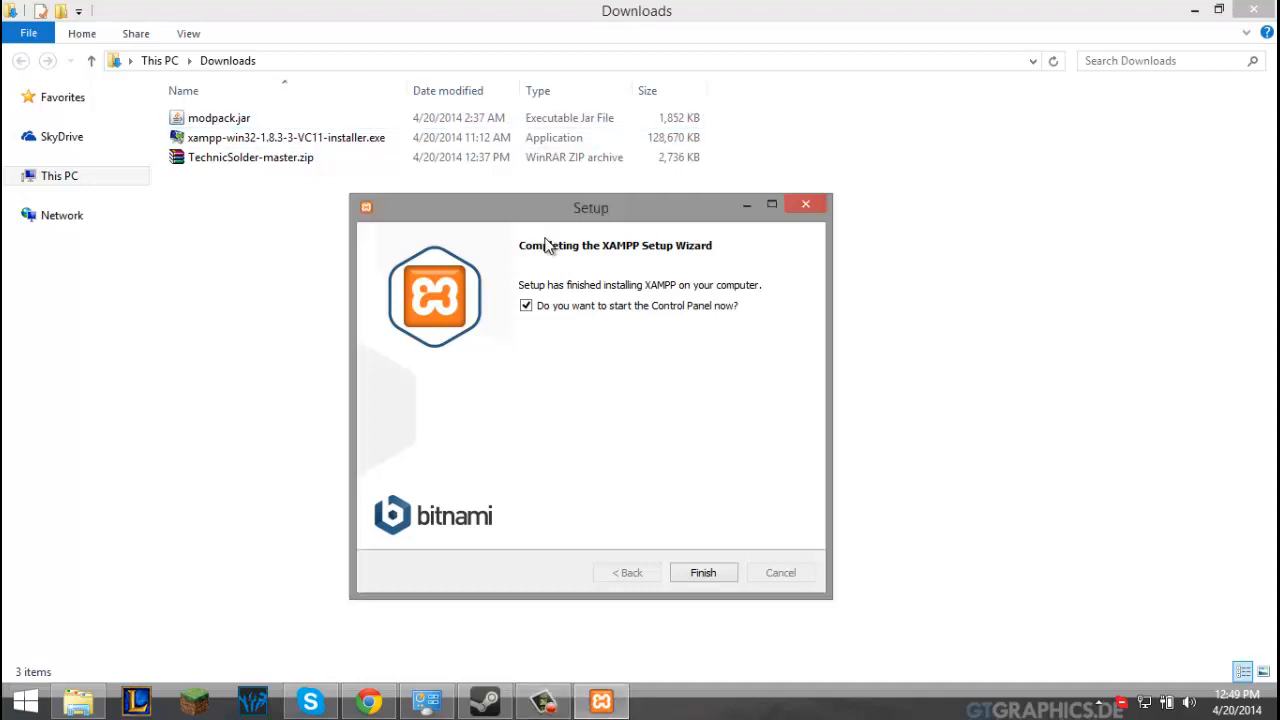
# Finish the XAMPP setup wizard with the option to start the Control Panel kept enabled.
pyautogui.moveTo(538, 206); pyautogui.dragTo(540, 249)
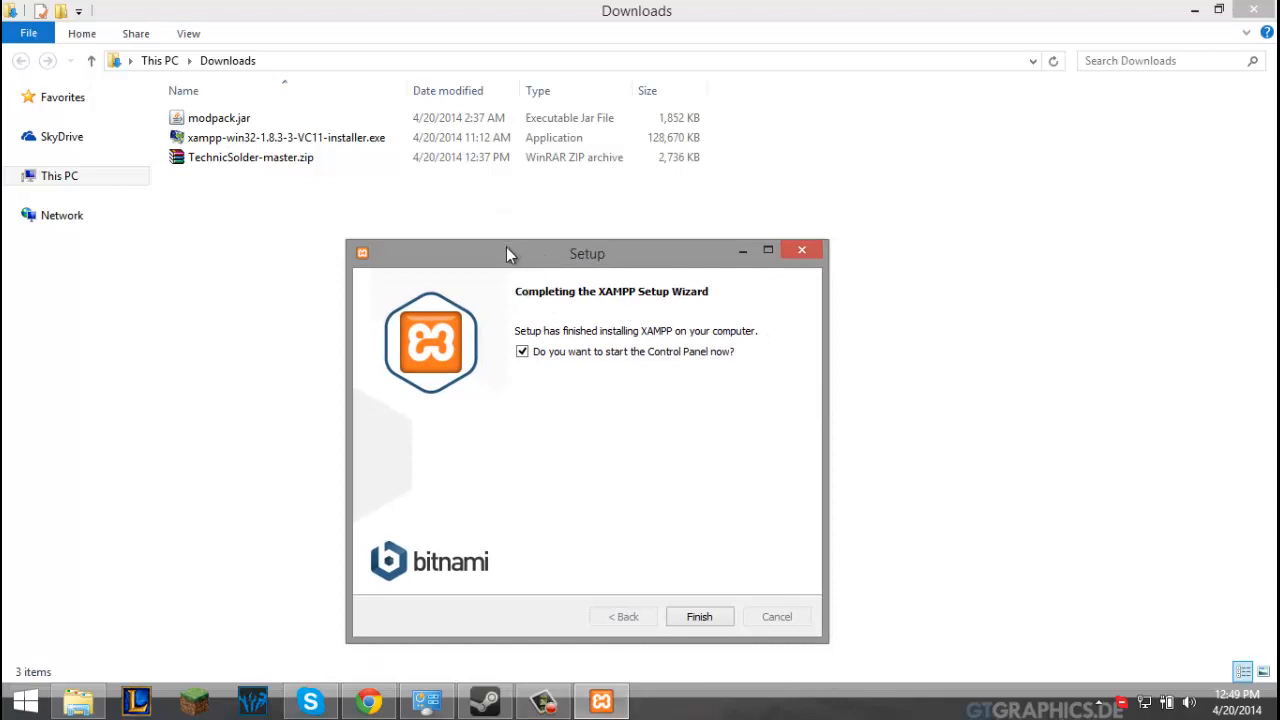
pyautogui.moveTo(506, 247); pyautogui.dragTo(477, 155)
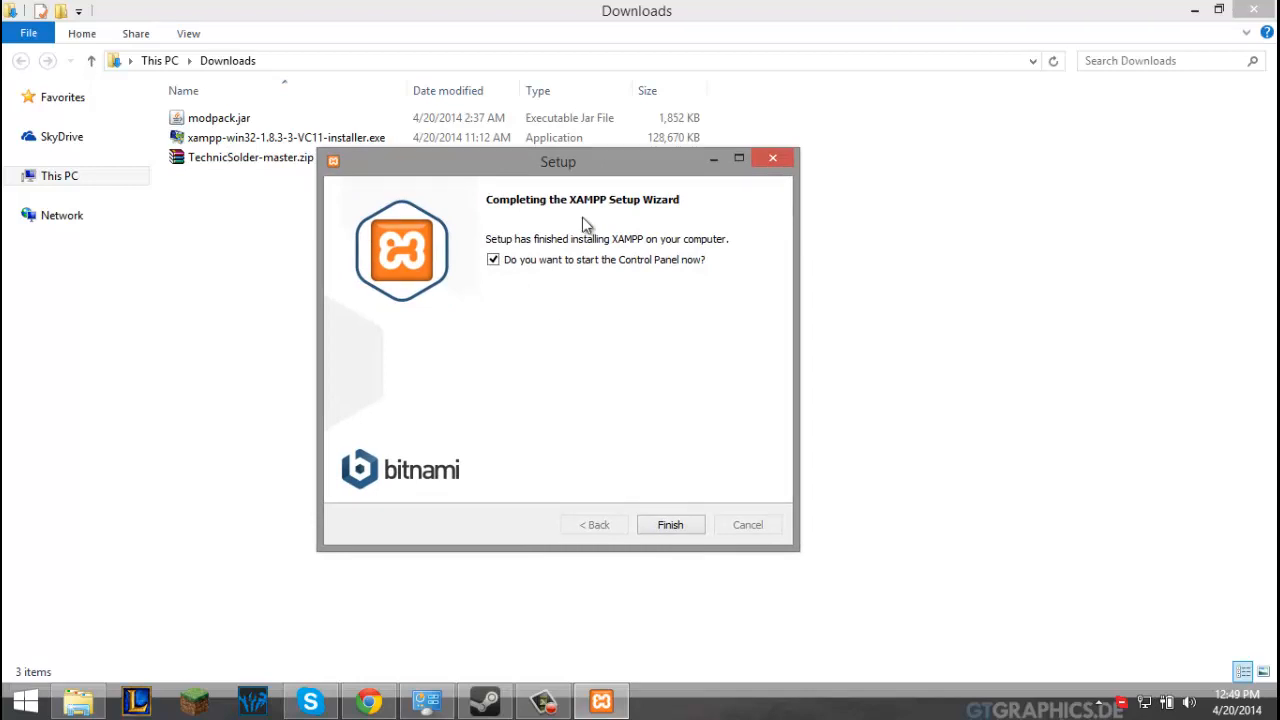
pyautogui.moveTo(588, 175); pyautogui.dragTo(588, 143)
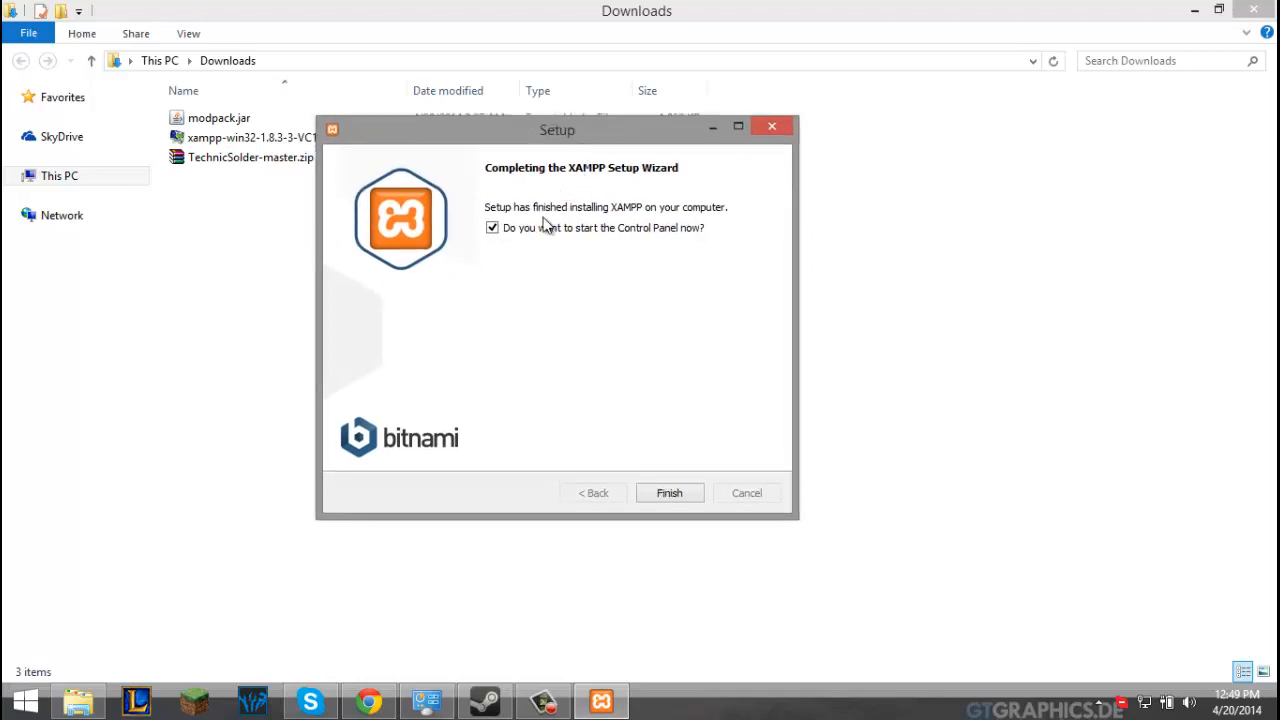
pyautogui.click(667, 493)
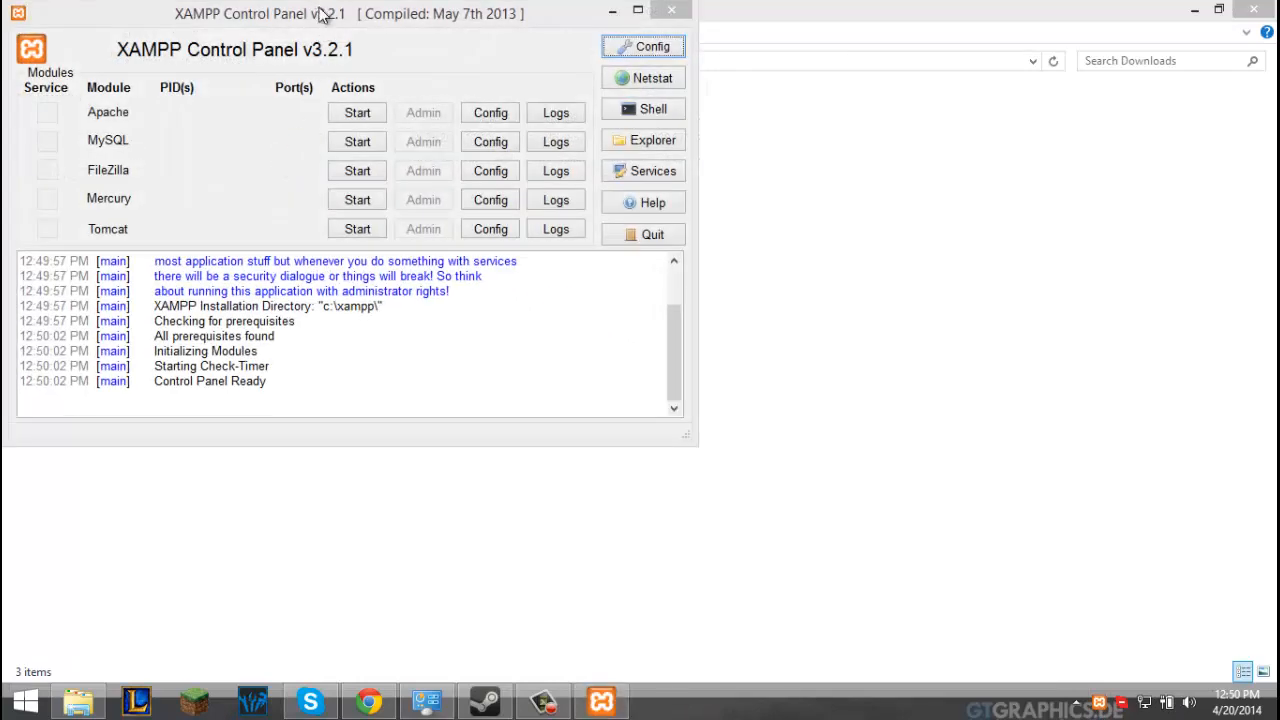
# Start the Apache and MySQL modules and allow Apache HTTP Server through the firewall on private networks only.
pyautogui.moveTo(323, 14); pyautogui.dragTo(560, 192)
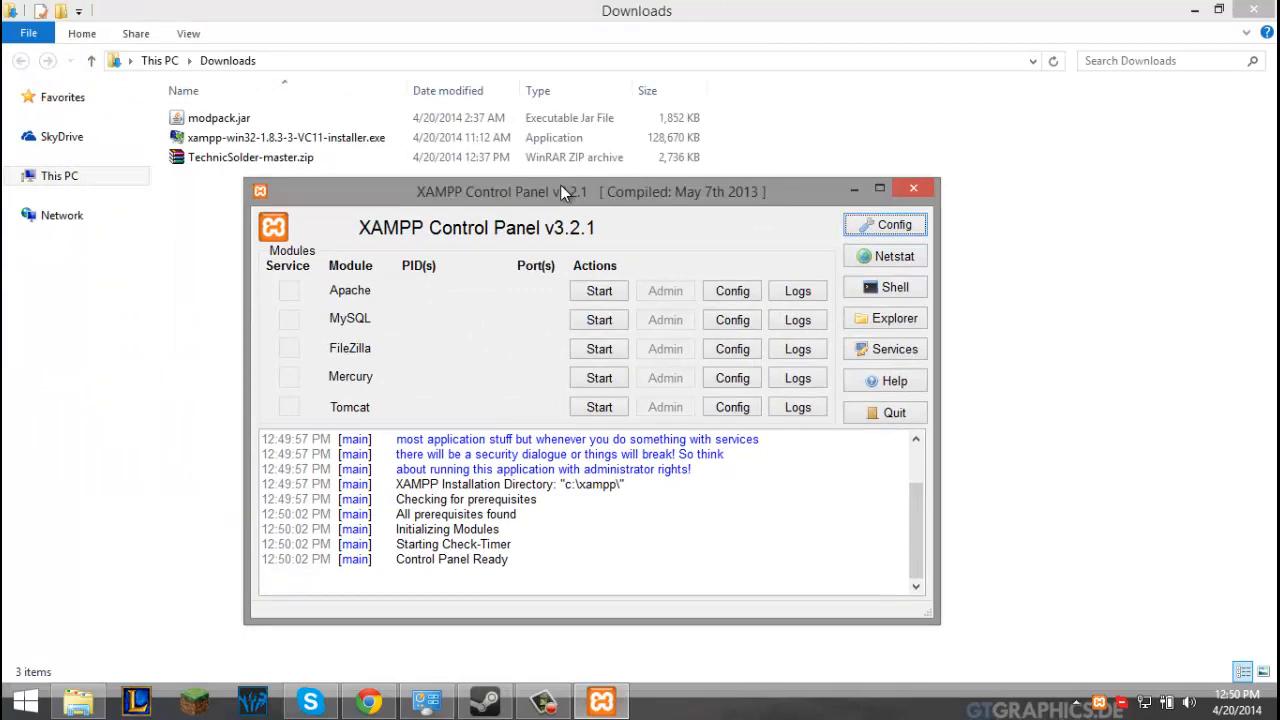
pyautogui.moveTo(562, 192); pyautogui.dragTo(468, 178)
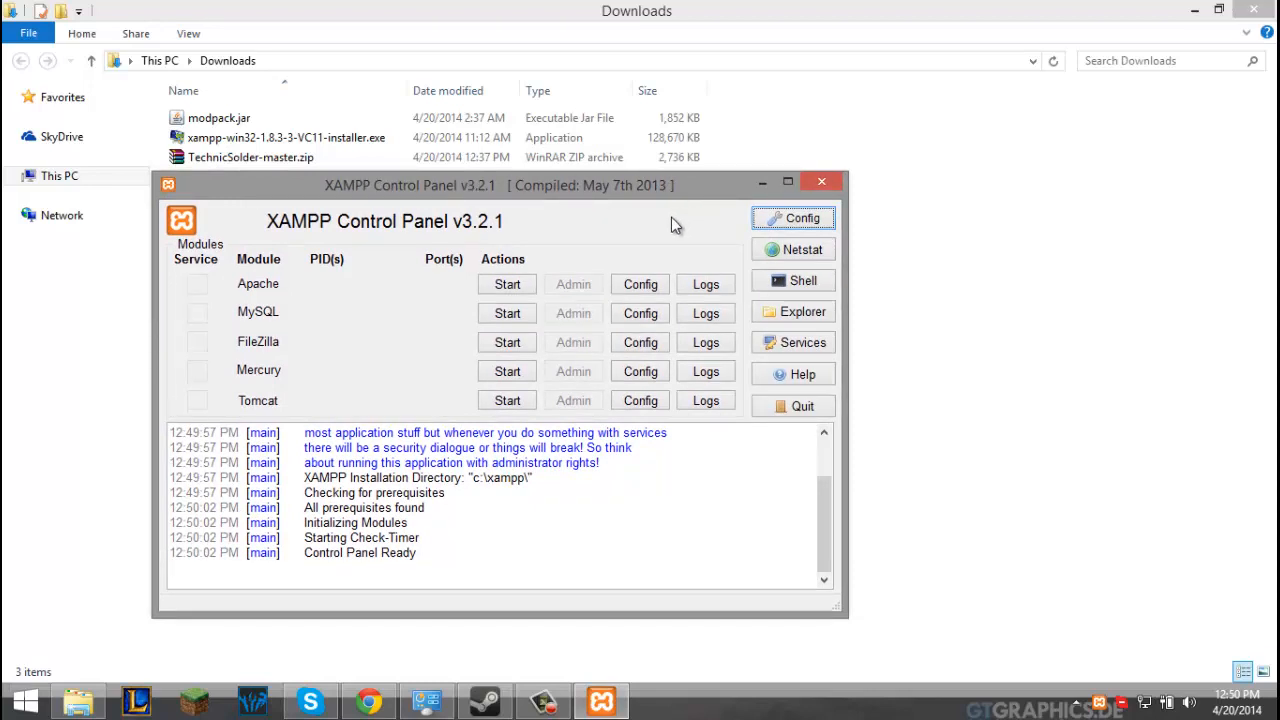
pyautogui.click(518, 285)
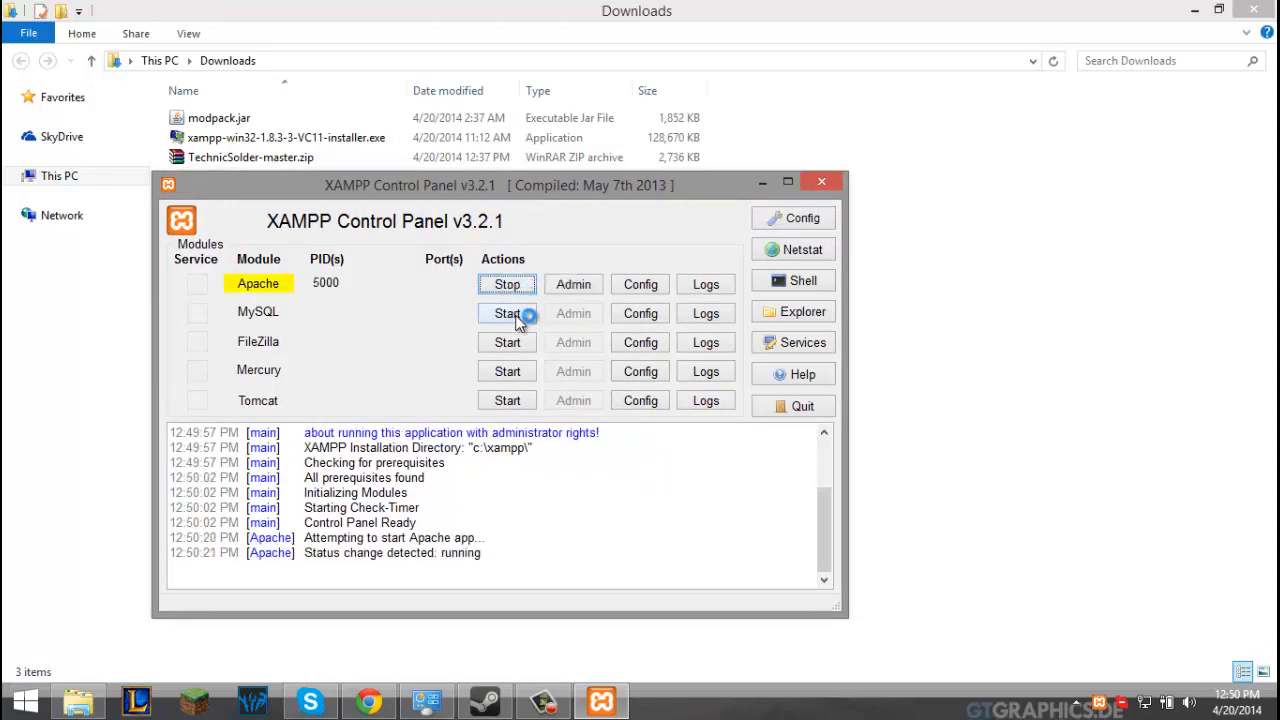
pyautogui.click(514, 314)
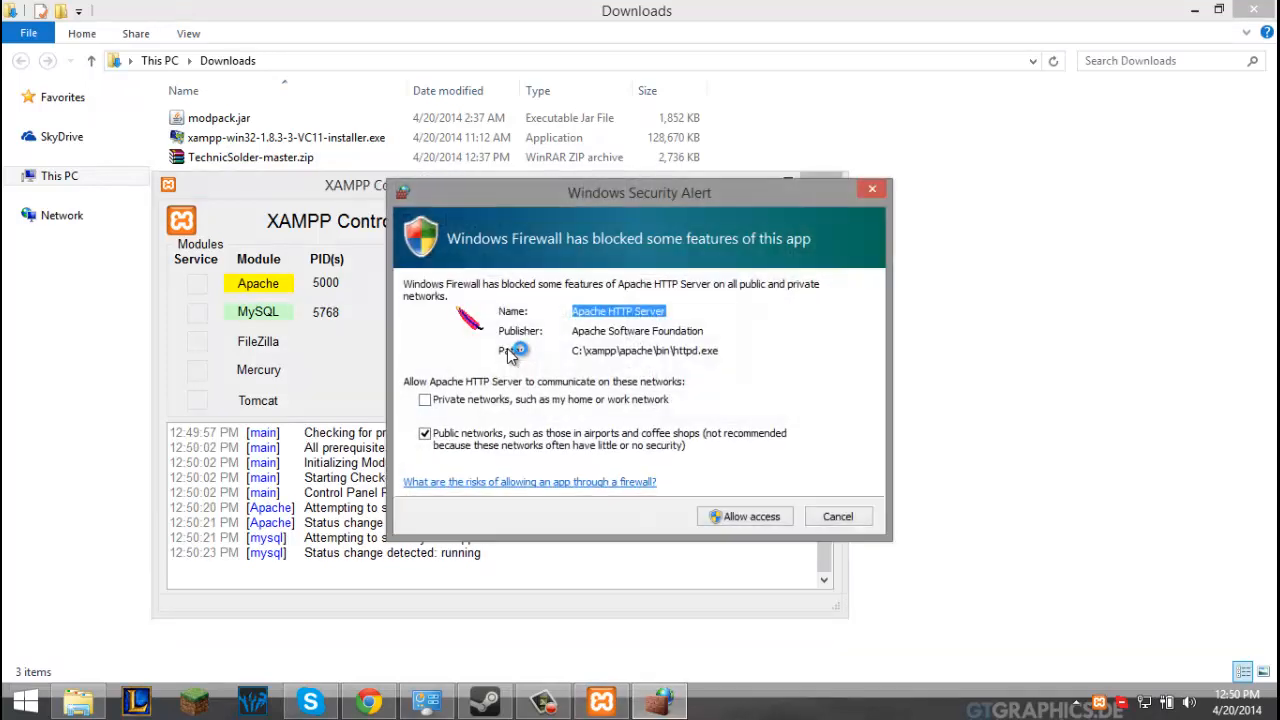
pyautogui.click(465, 400)
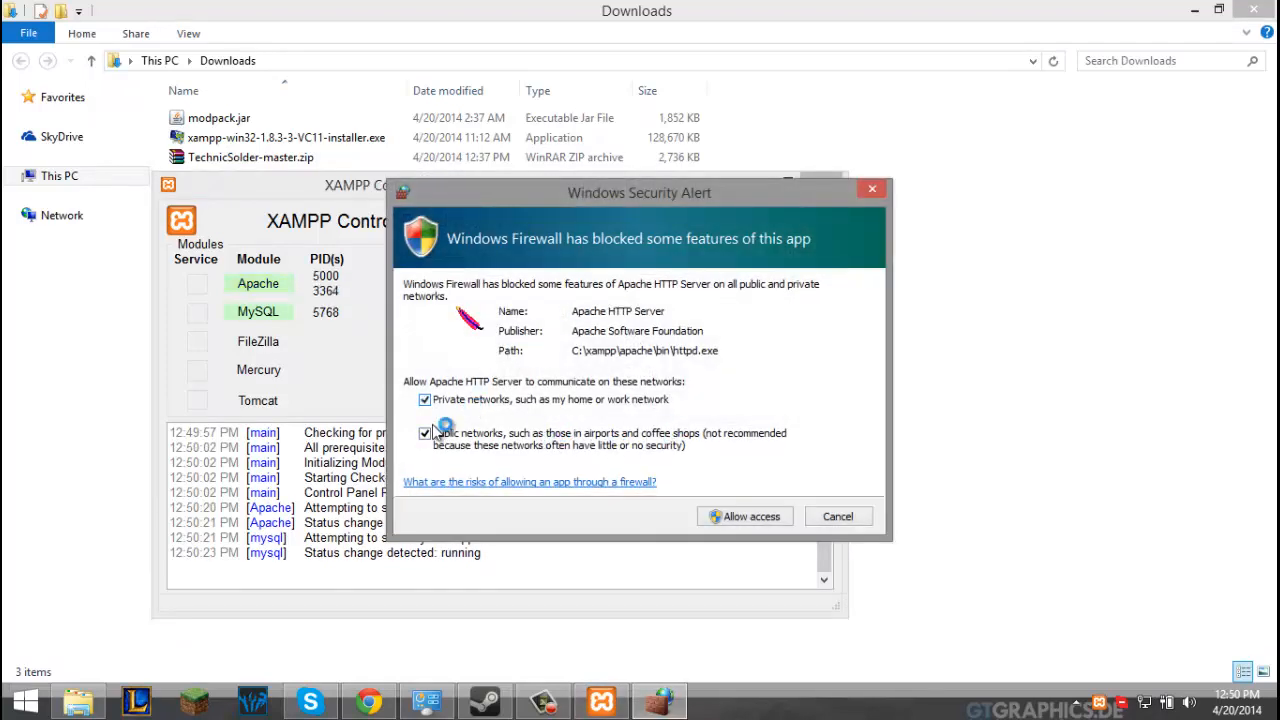
pyautogui.click(440, 433)
pyautogui.click(716, 514)
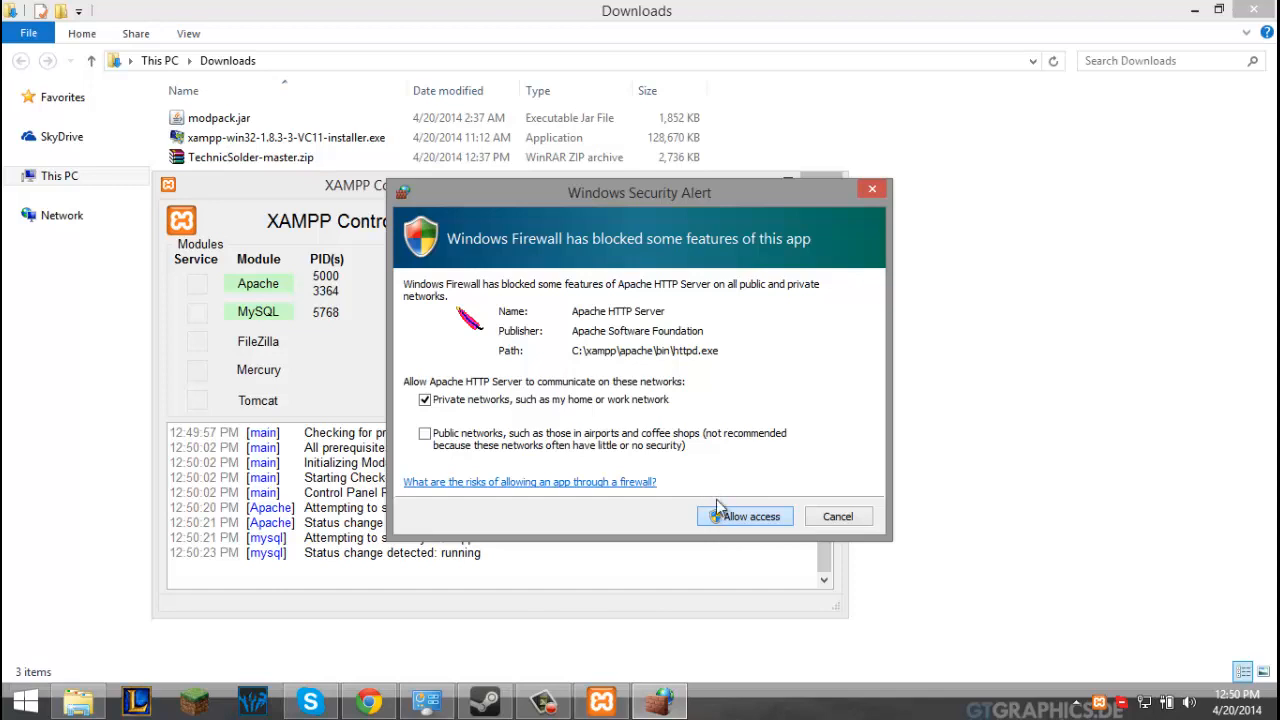
pyautogui.click(721, 512)
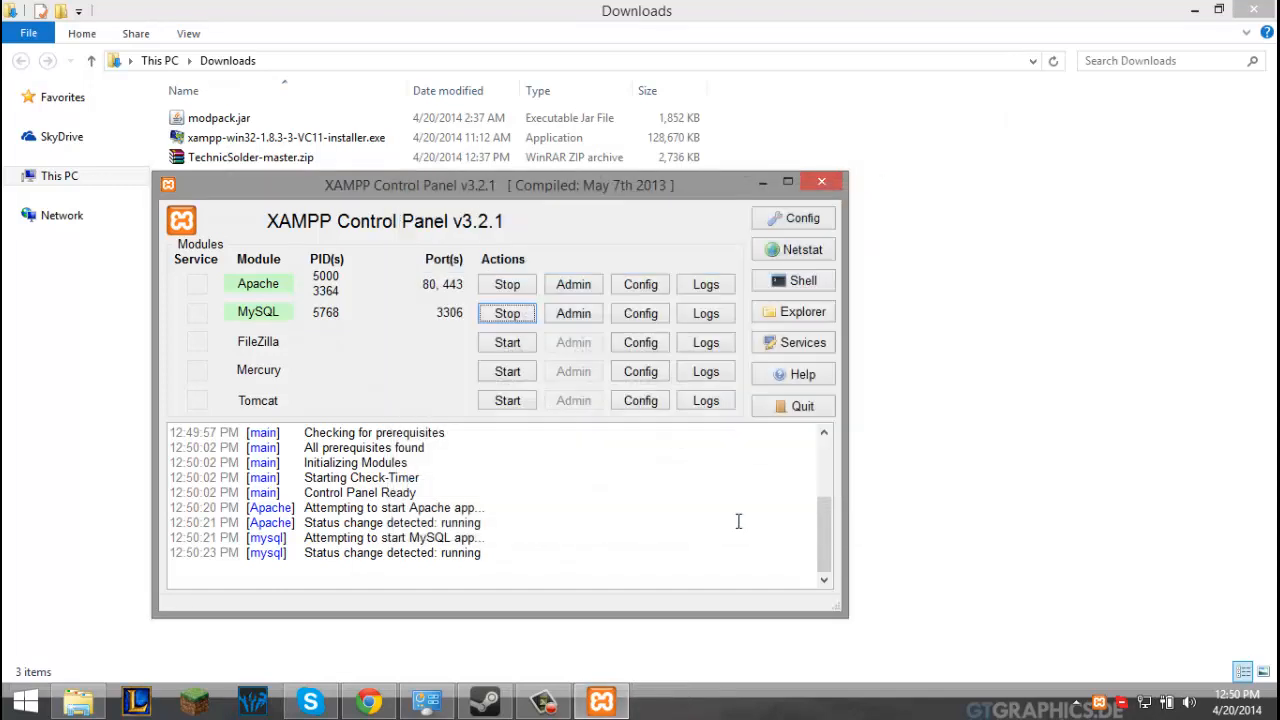
# Start the FileZilla module and allow FileZilla Server through the firewall on private networks only.
pyautogui.click(516, 344)
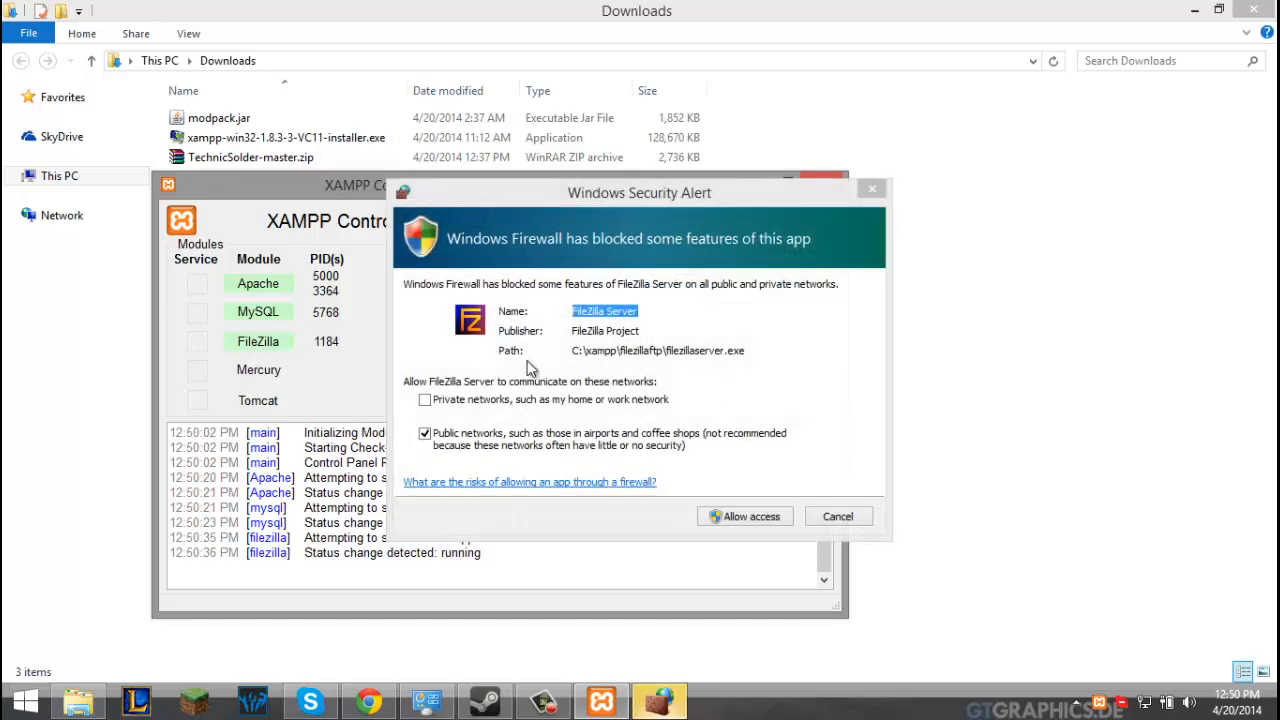
pyautogui.click(424, 400)
pyautogui.click(425, 436)
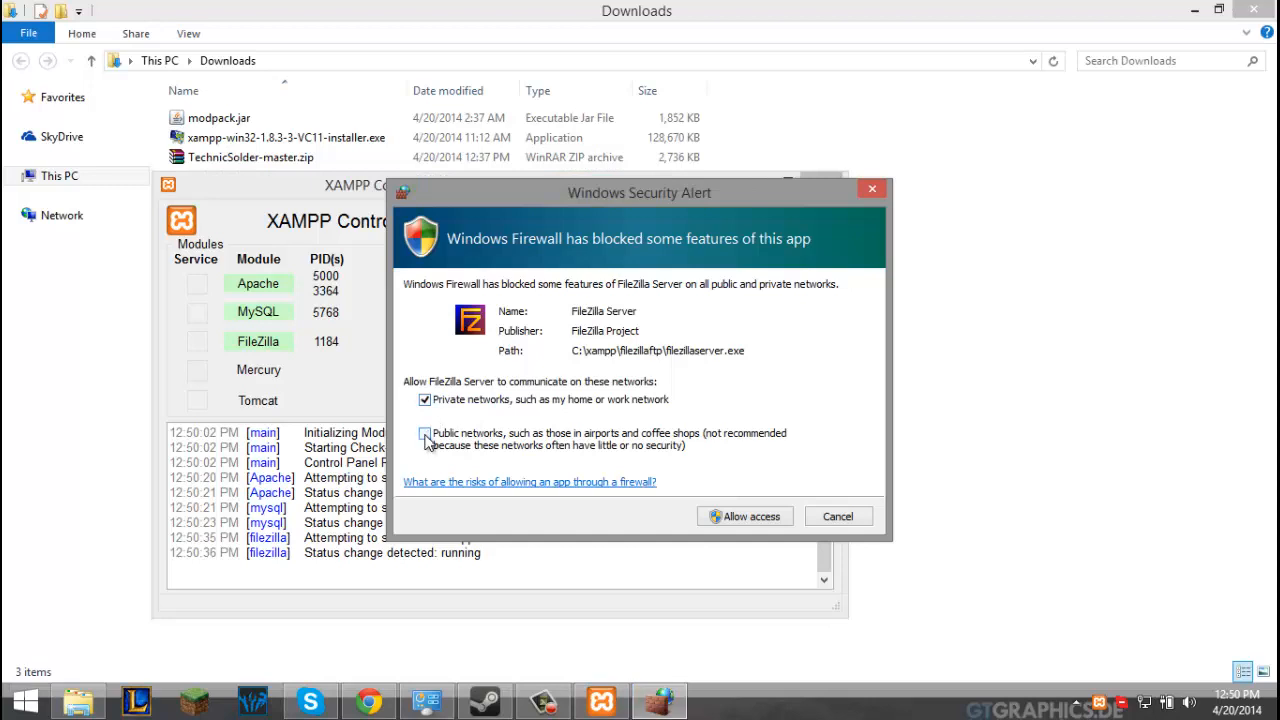
pyautogui.click(740, 517)
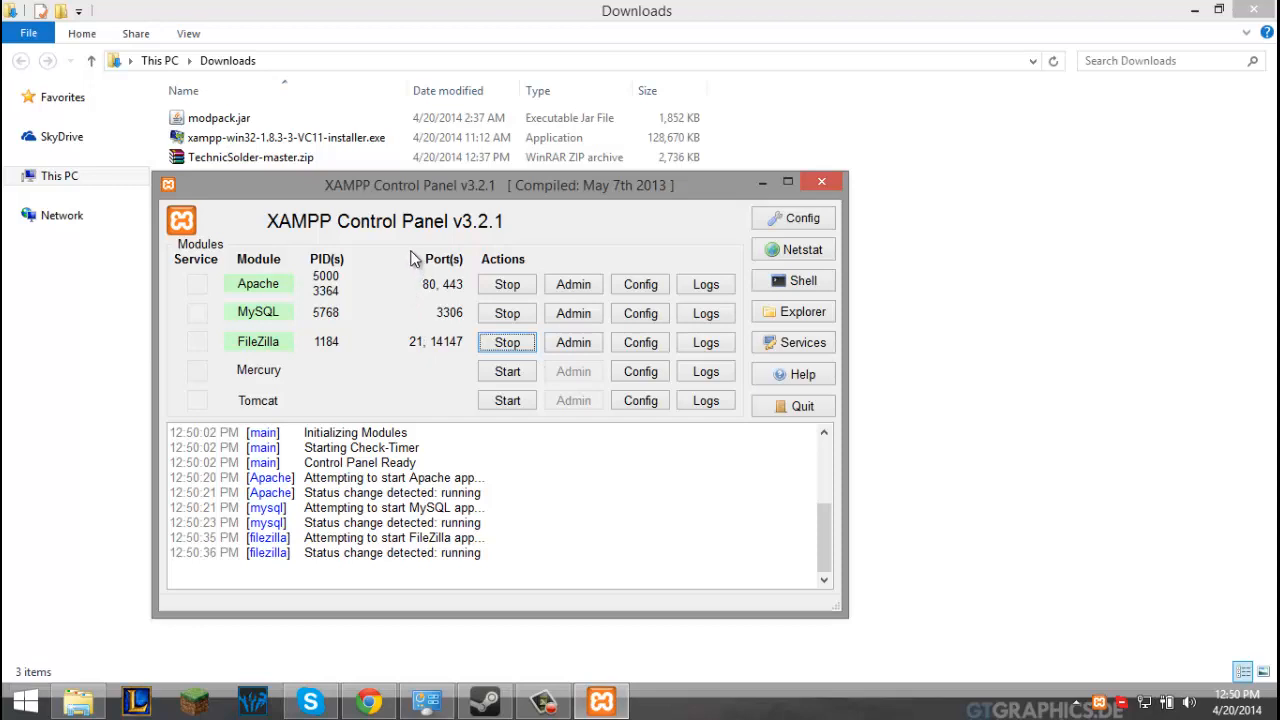
# Minimize the XAMPP Control Panel and open TechnicSolder-master.zip from the Downloads folder in WinRAR.
pyautogui.click(761, 183)
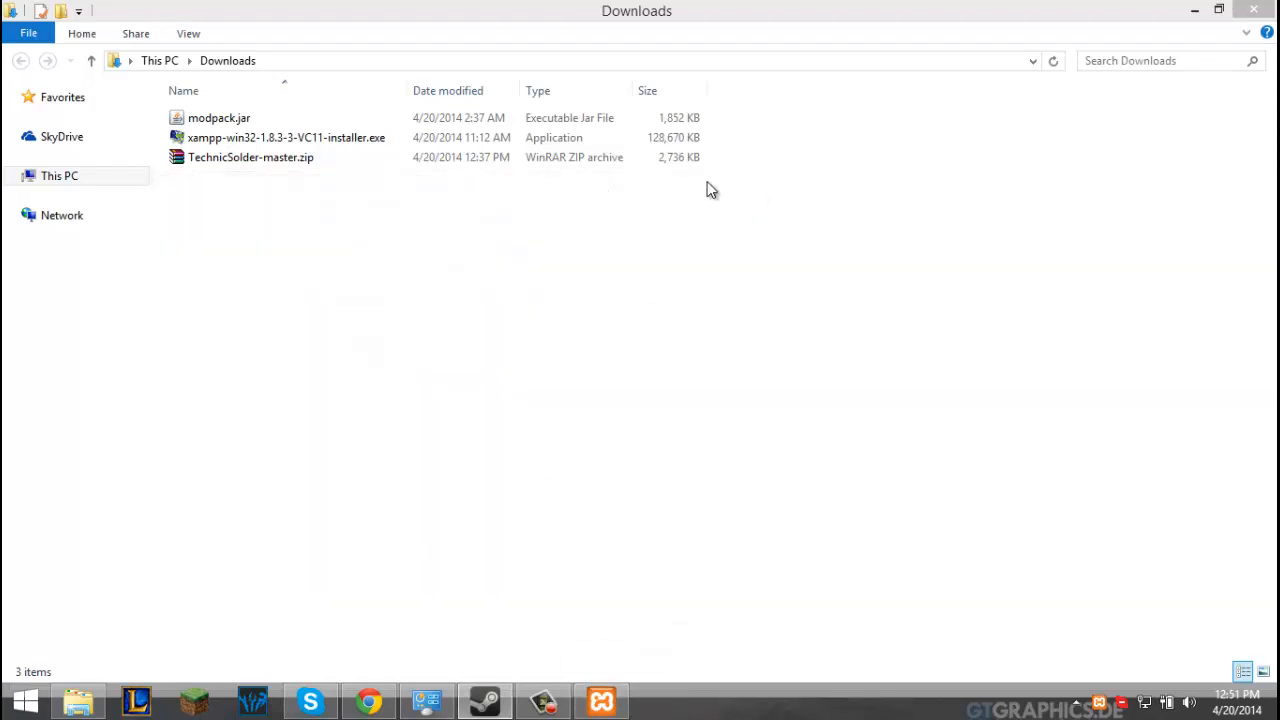
pyautogui.click(385, 144)
pyautogui.click(360, 158)
pyautogui.doubleClick(358, 157)
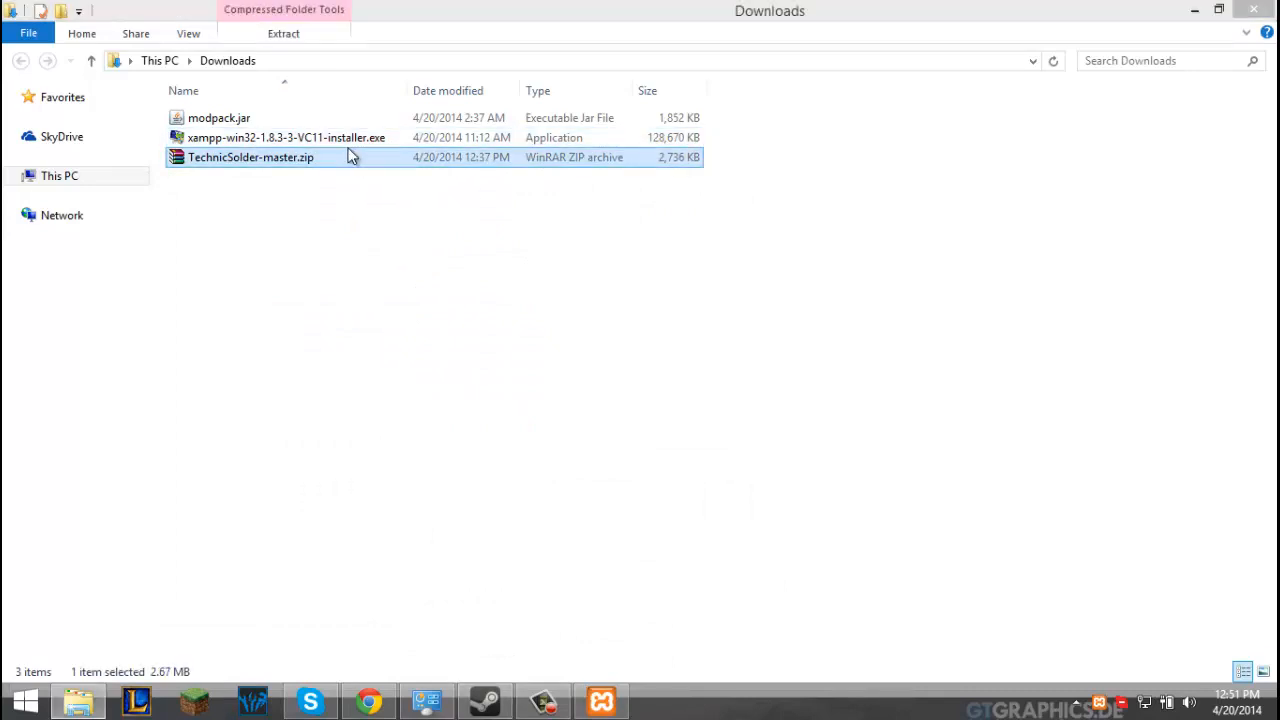
pyautogui.press('super+Down')
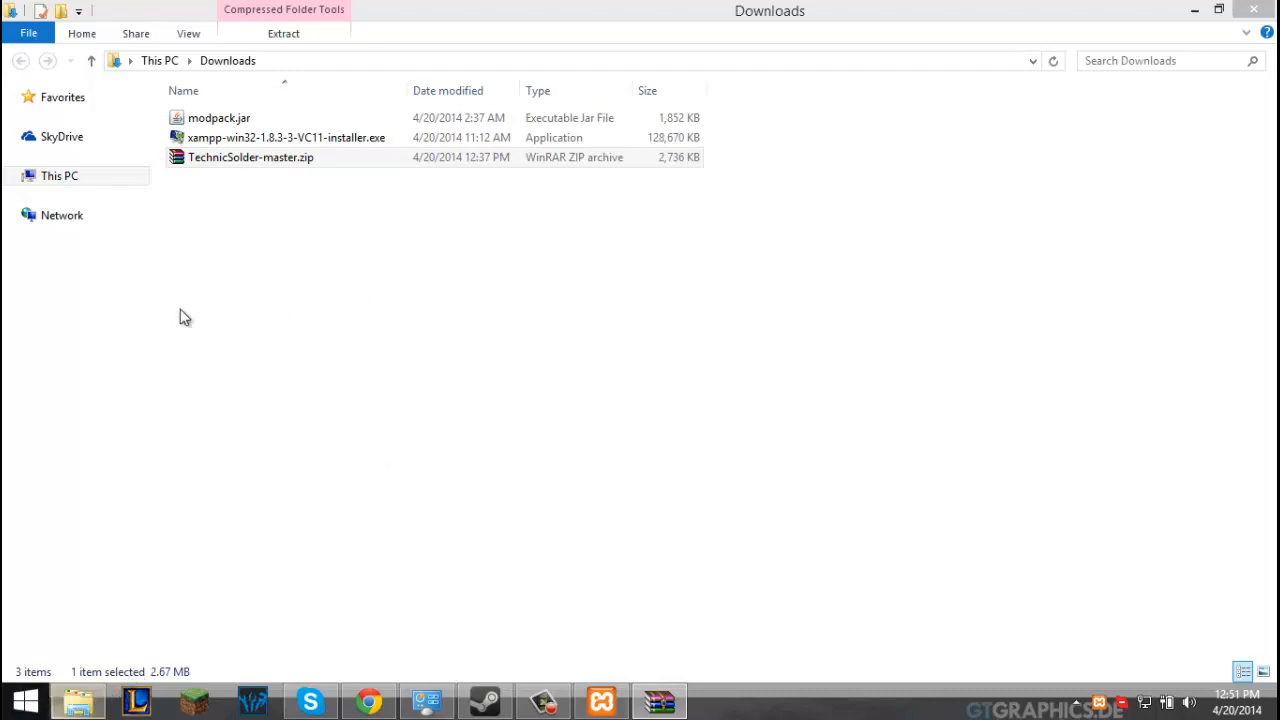
pyautogui.click(15, 177)
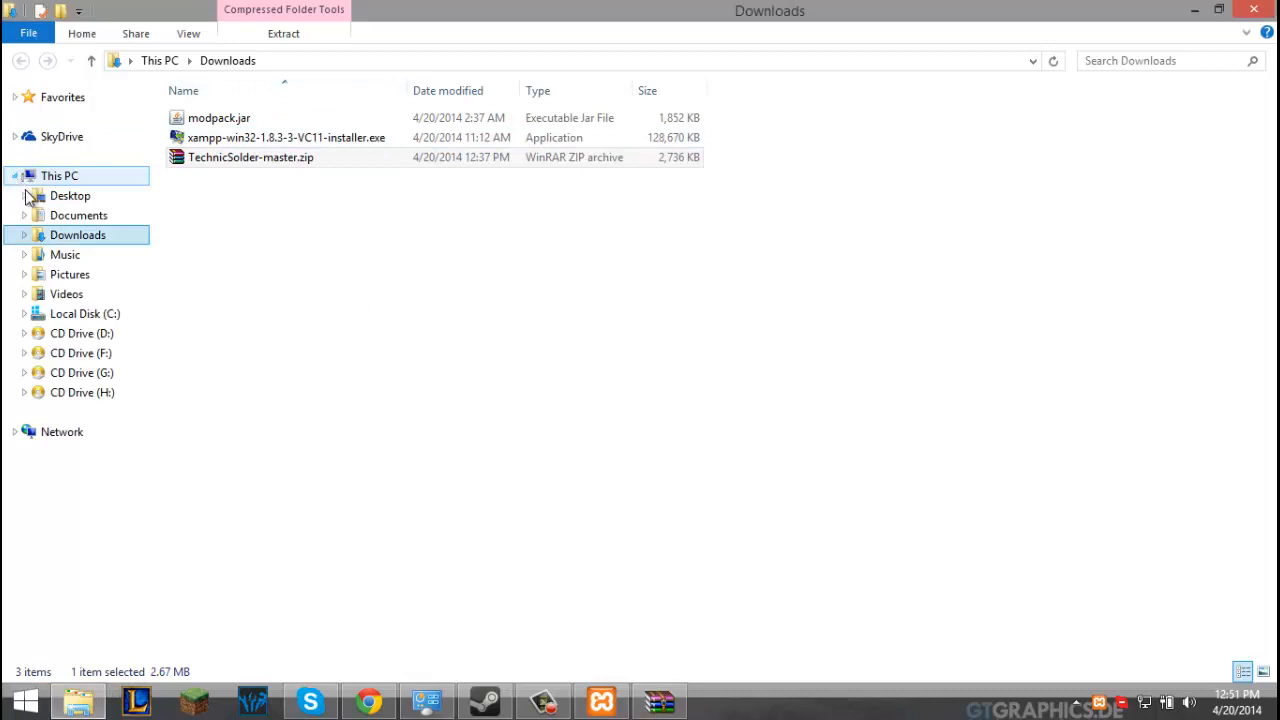
pyautogui.click(78, 235)
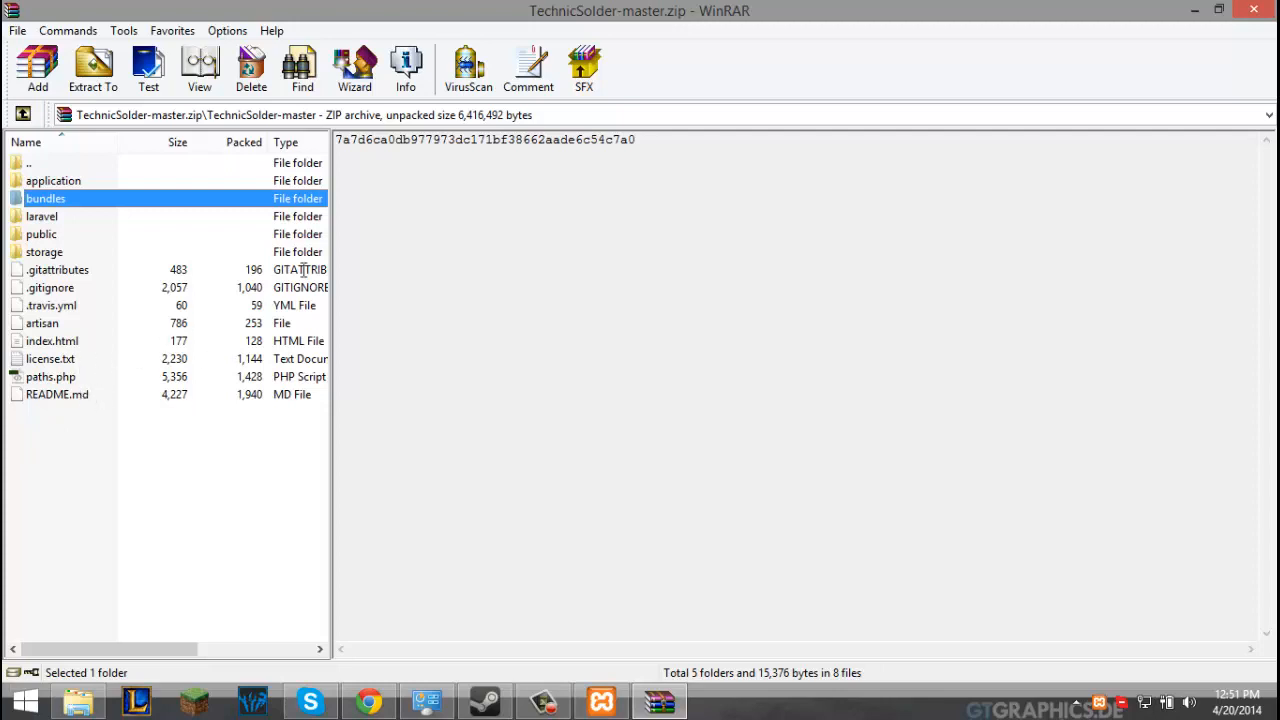
# Return to the XAMPP Control Panel and open the installation's htdocs folder in File Explorer.
pyautogui.moveTo(700, 12); pyautogui.dragTo(0, 540)
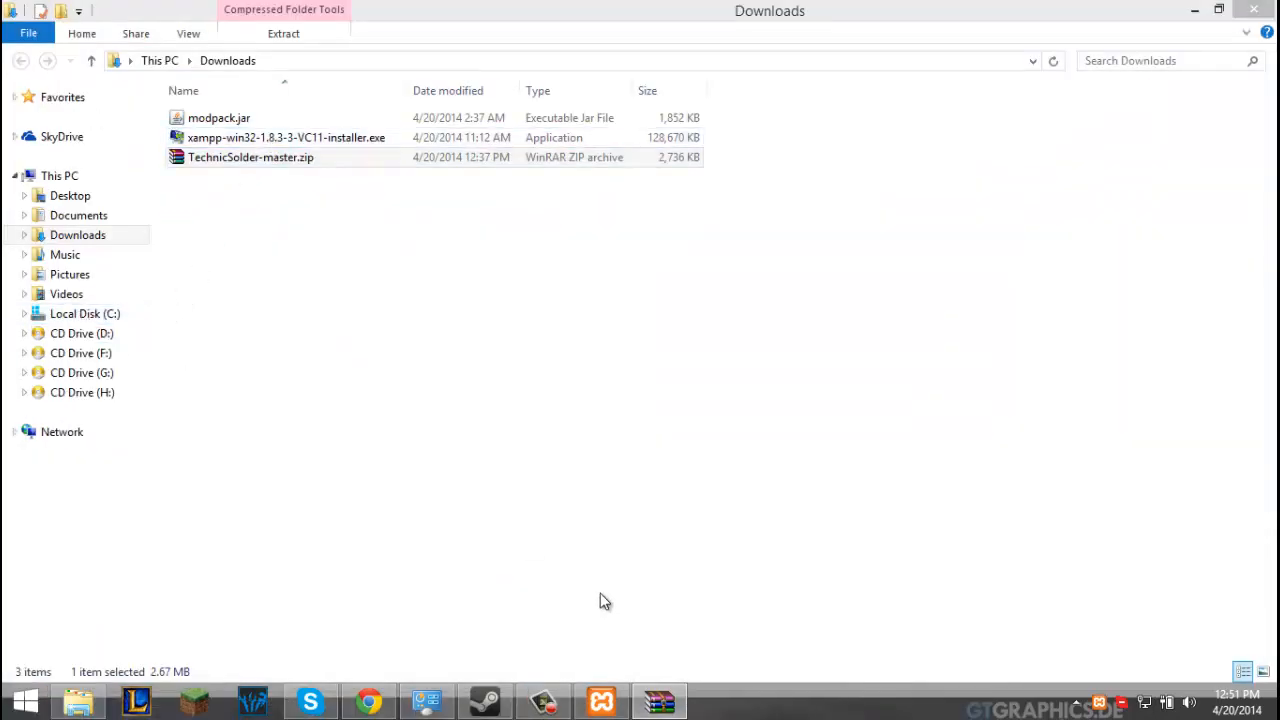
pyautogui.click(612, 704)
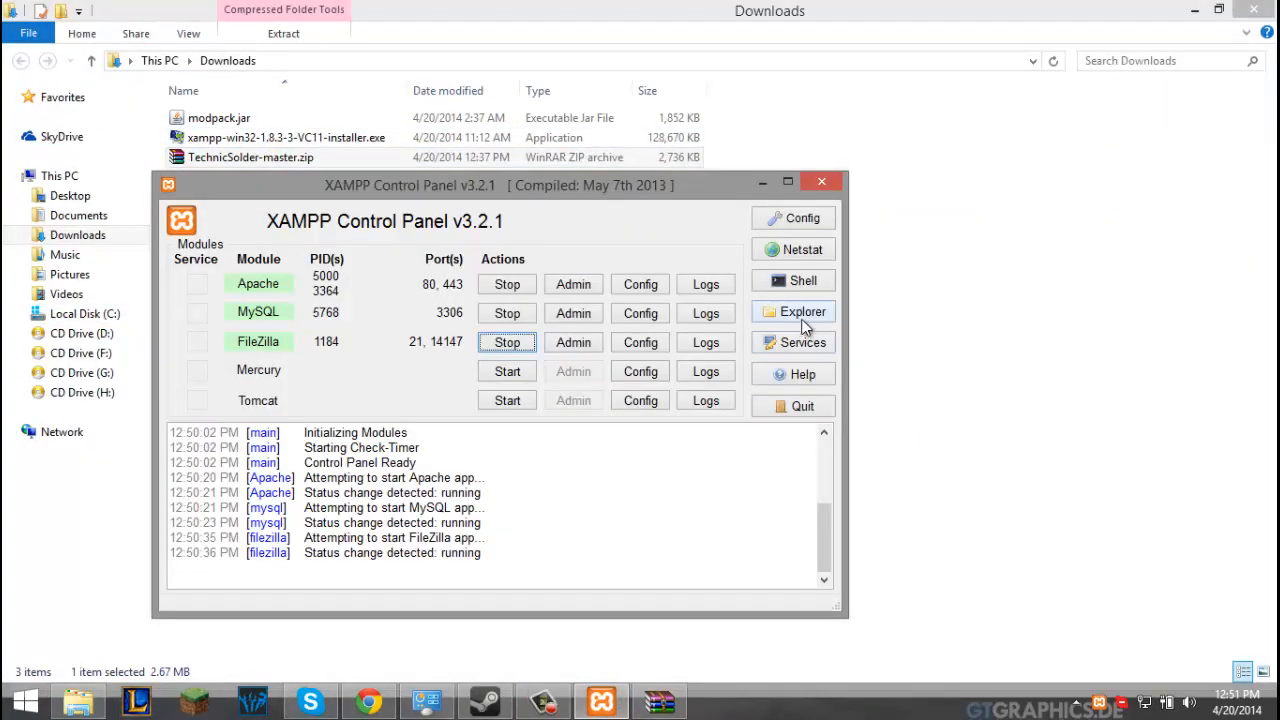
pyautogui.click(805, 312)
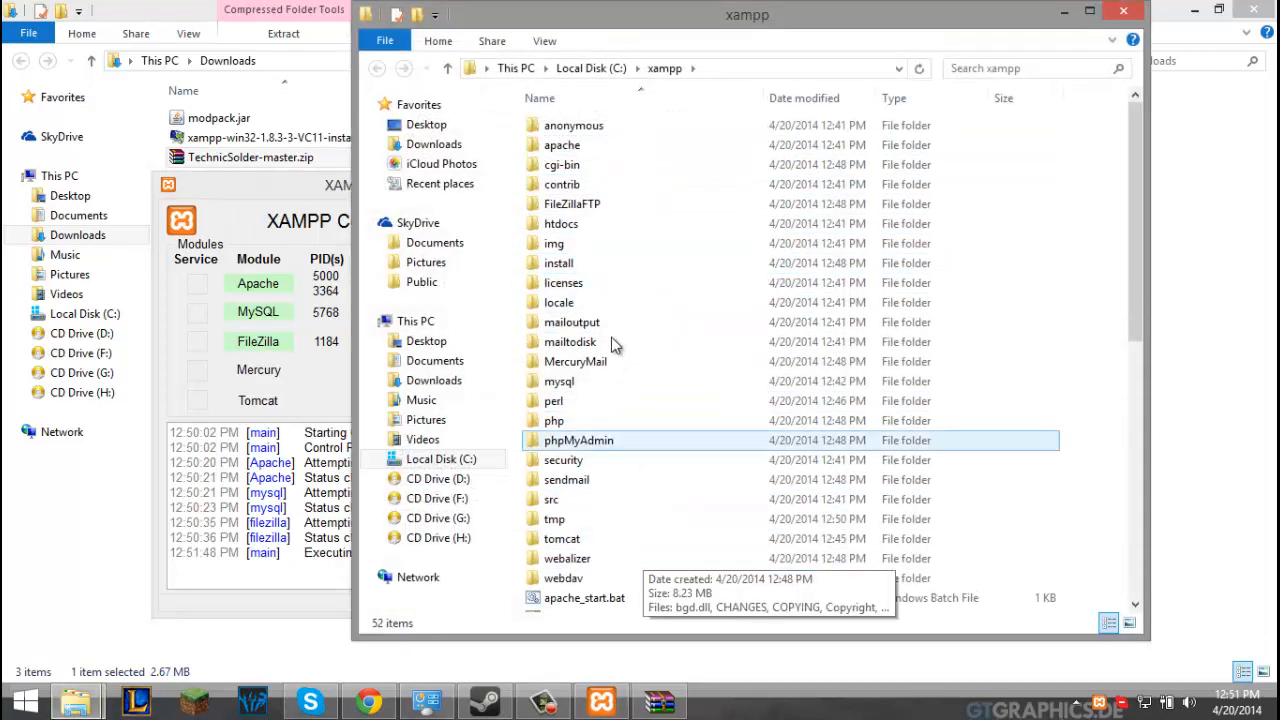
pyautogui.doubleClick(593, 226)
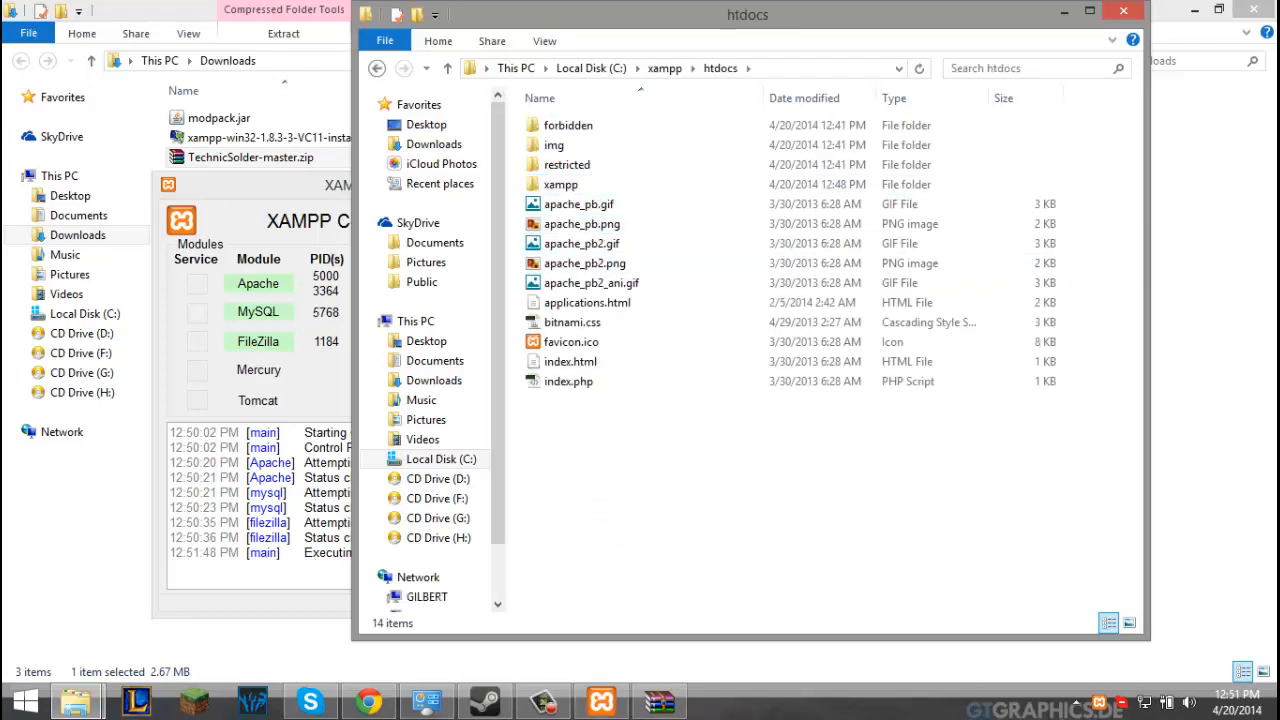
# Paste the contents of the archive's TechnicSolder-master folder into htdocs, replacing the existing index.html.
pyautogui.click(659, 702)
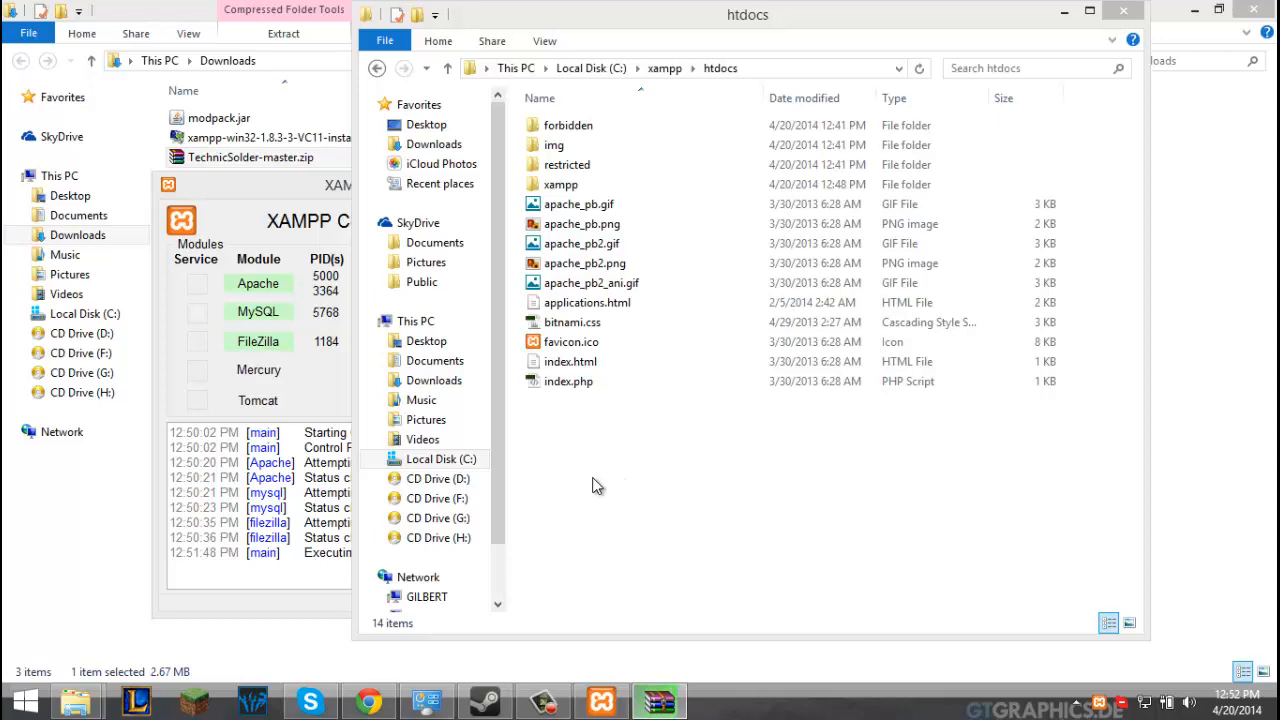
pyautogui.click(590, 488)
pyautogui.hotkey('ctrl', 'v')
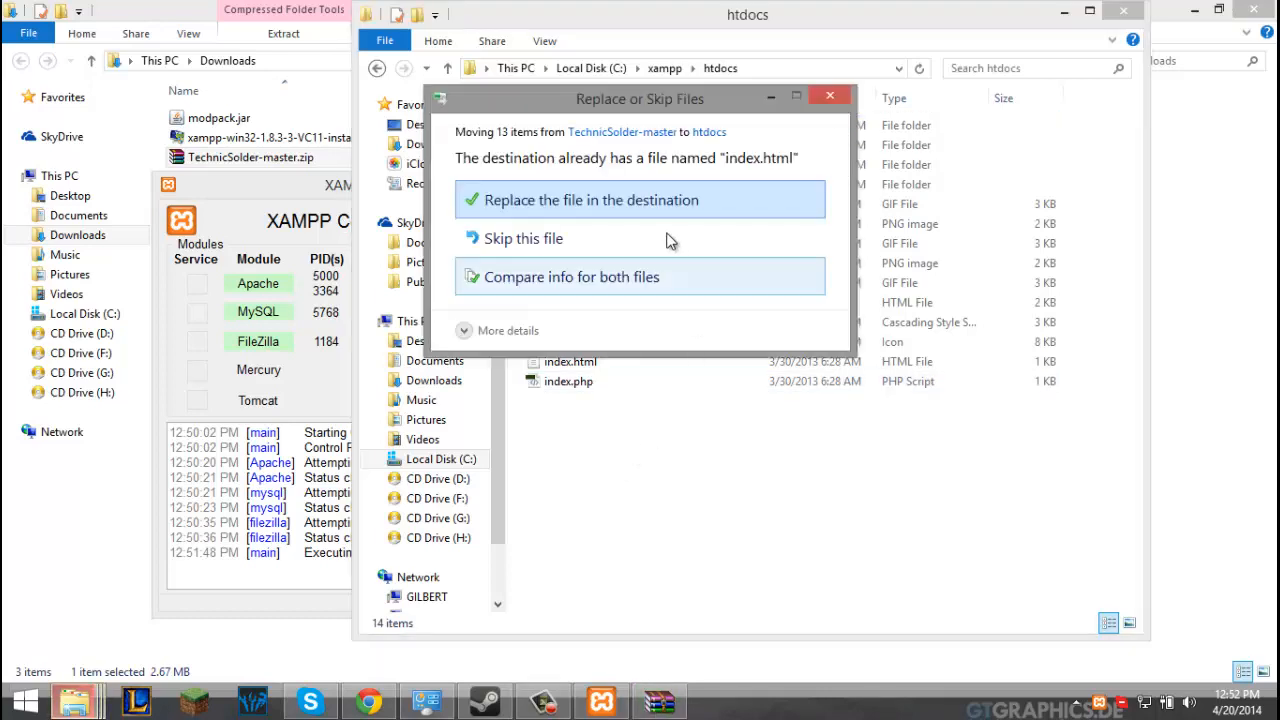
pyautogui.click(652, 203)
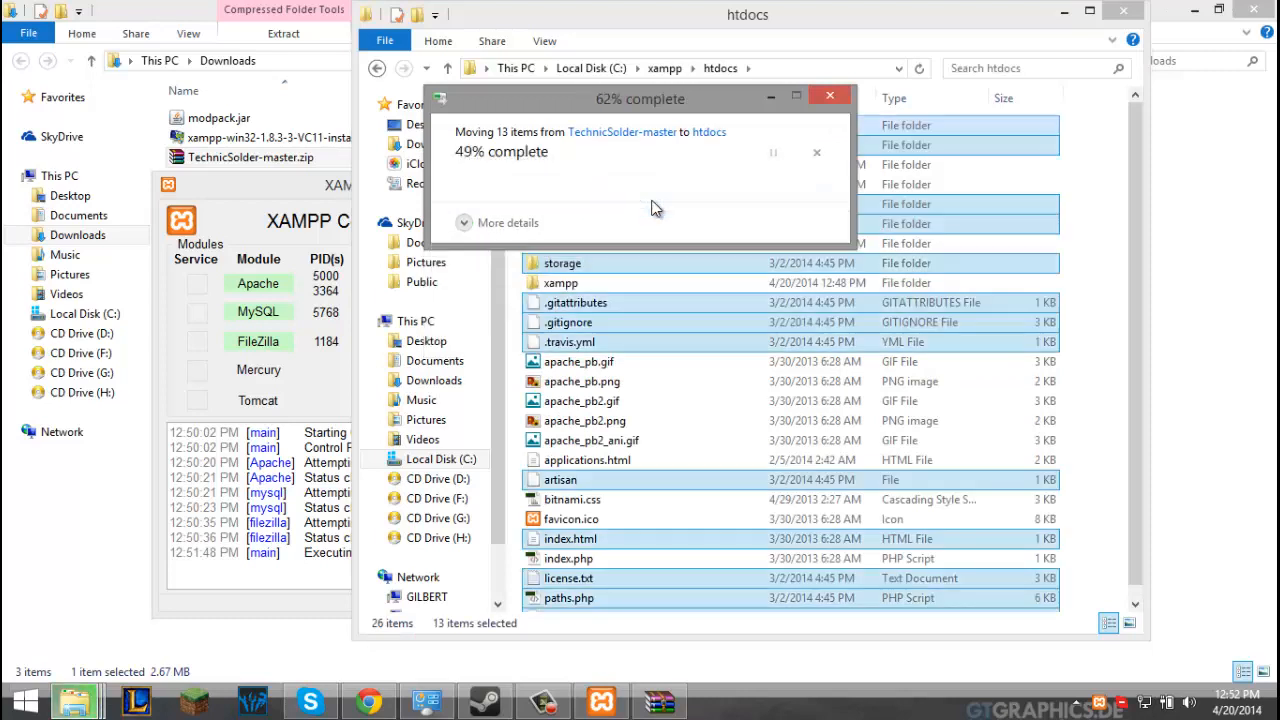
# Return to the XAMPP Control Panel and open Apache's httpd.conf configuration file in Notepad.
pyautogui.moveTo(640, 481); pyautogui.dragTo(627, 343)
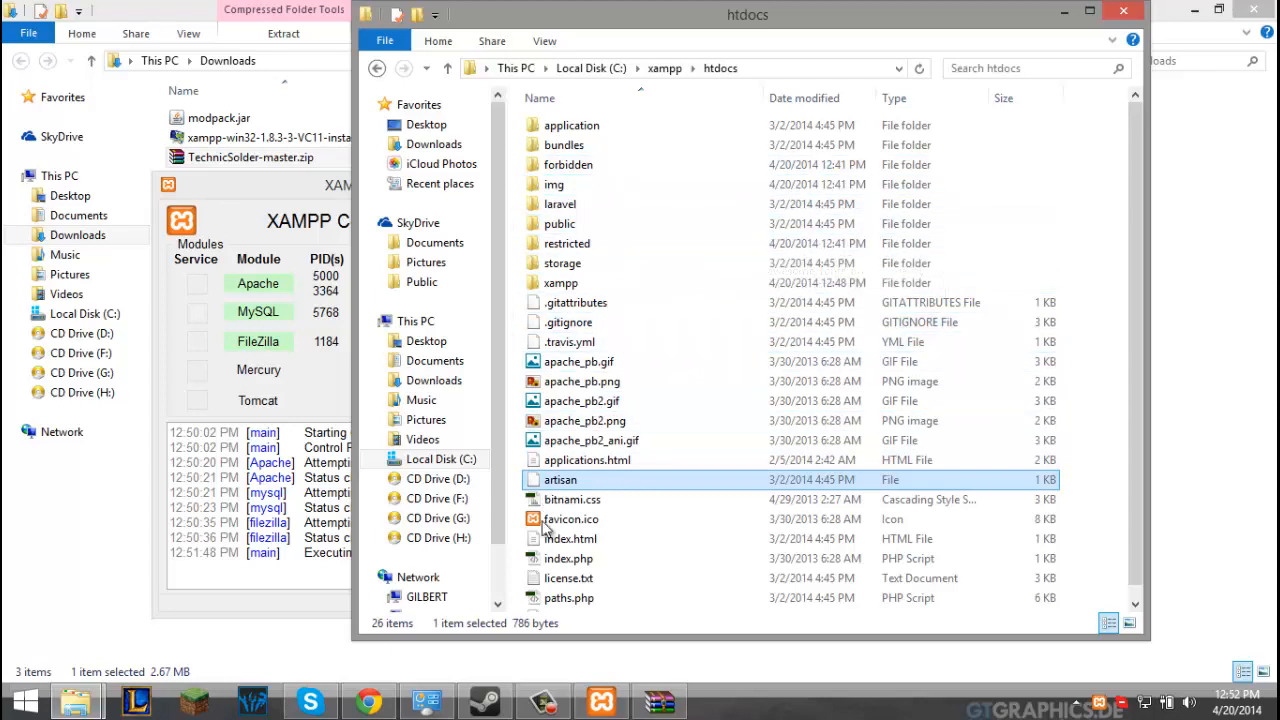
pyautogui.click(603, 703)
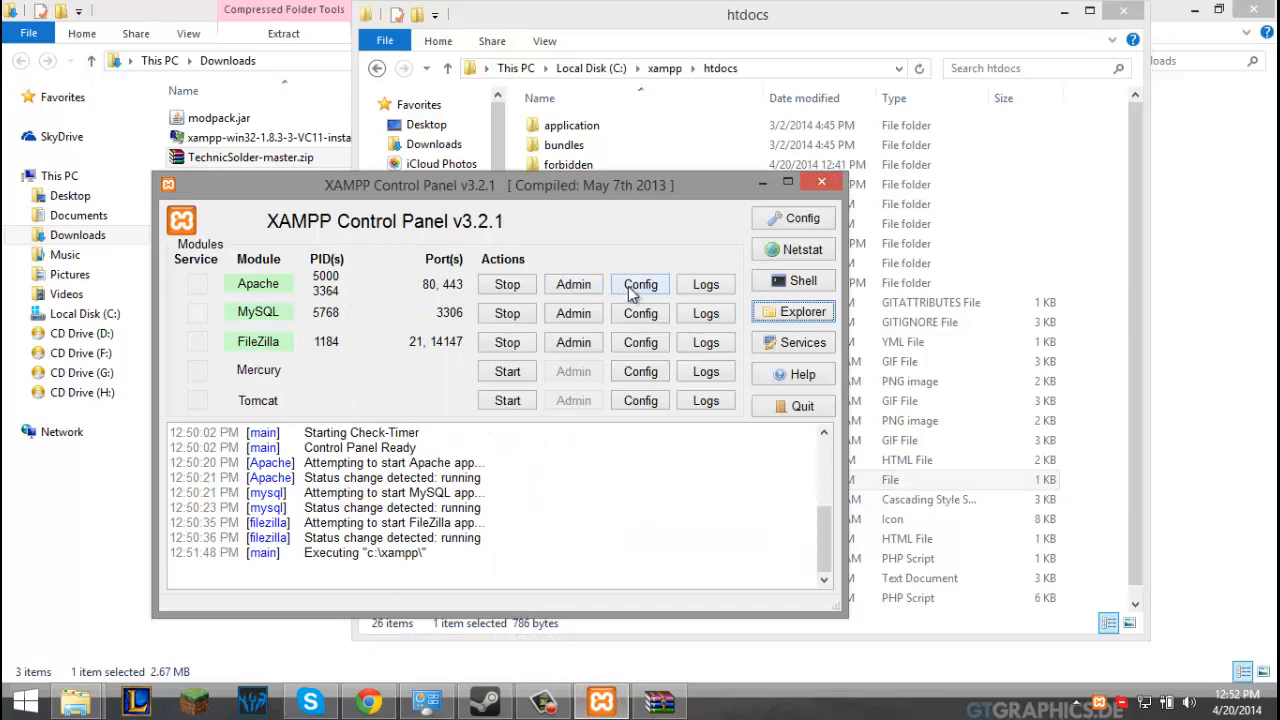
pyautogui.moveTo(632, 183); pyautogui.dragTo(906, 114)
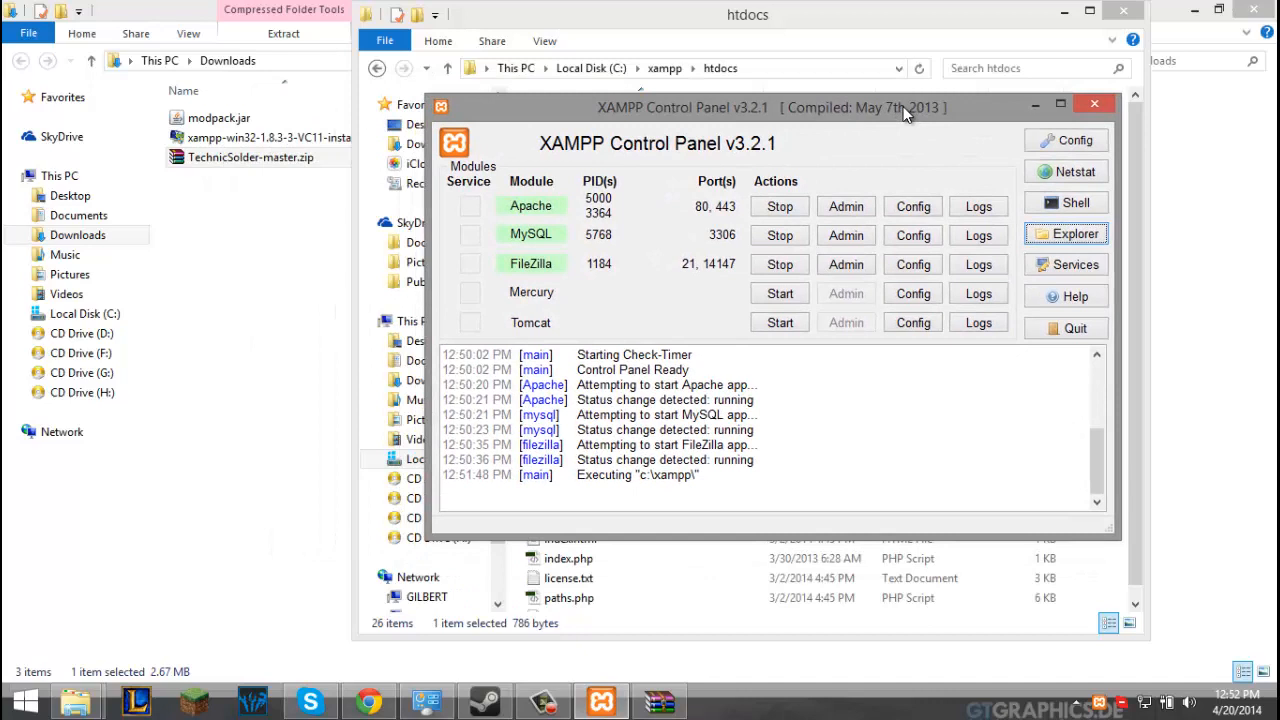
pyautogui.click(913, 212)
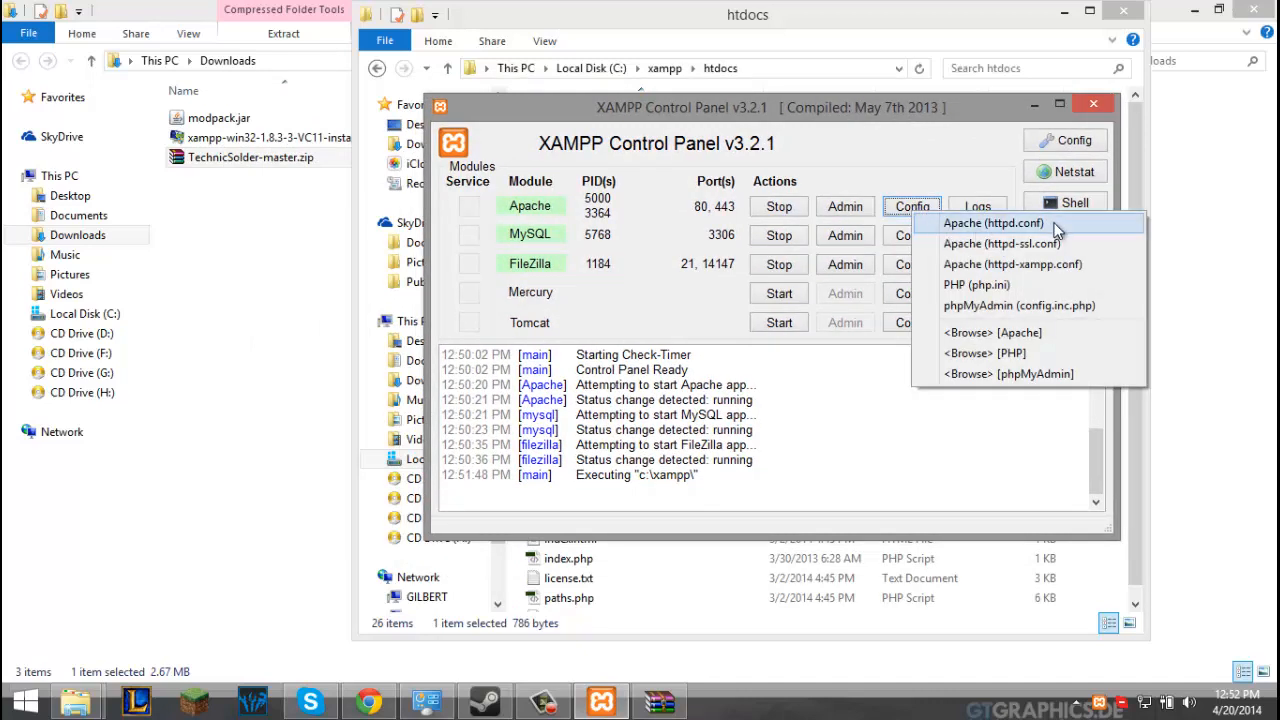
pyautogui.click(1056, 226)
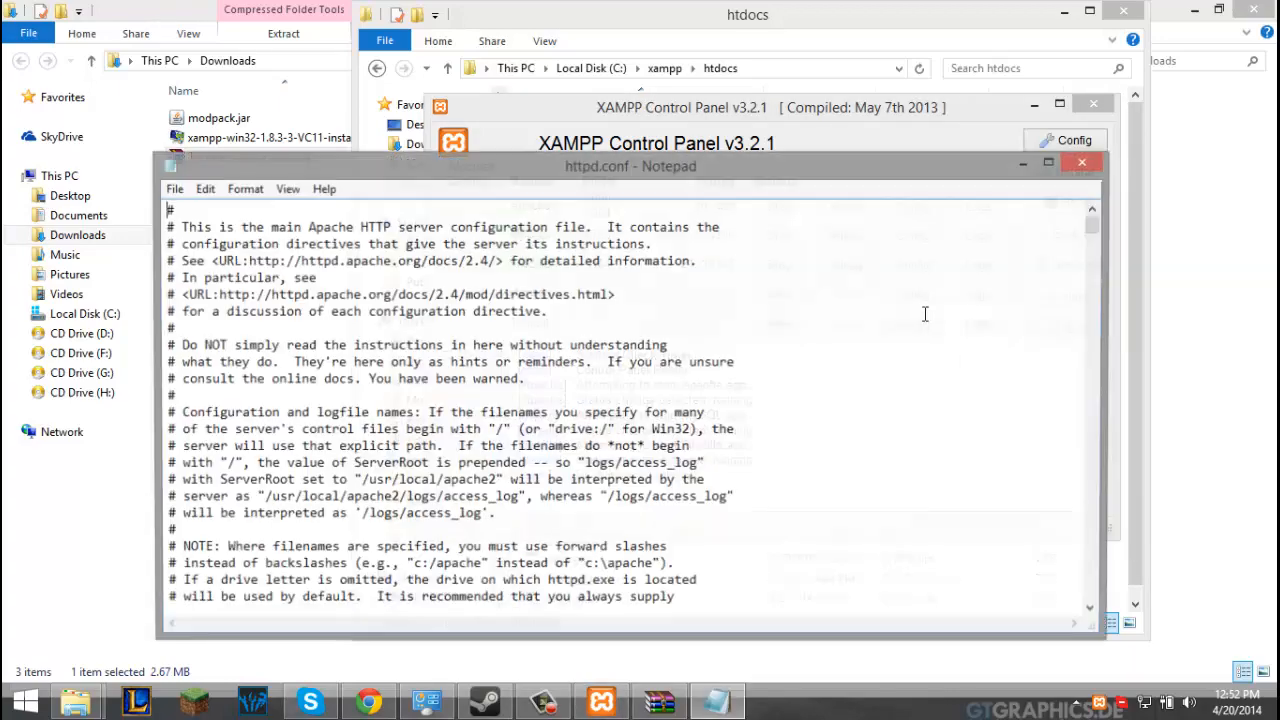
# Set DocumentRoot to "C:/xampp/htdocs/public/" in httpd.conf, then save and close the file.
pyautogui.scroll(-20, 330, 311)
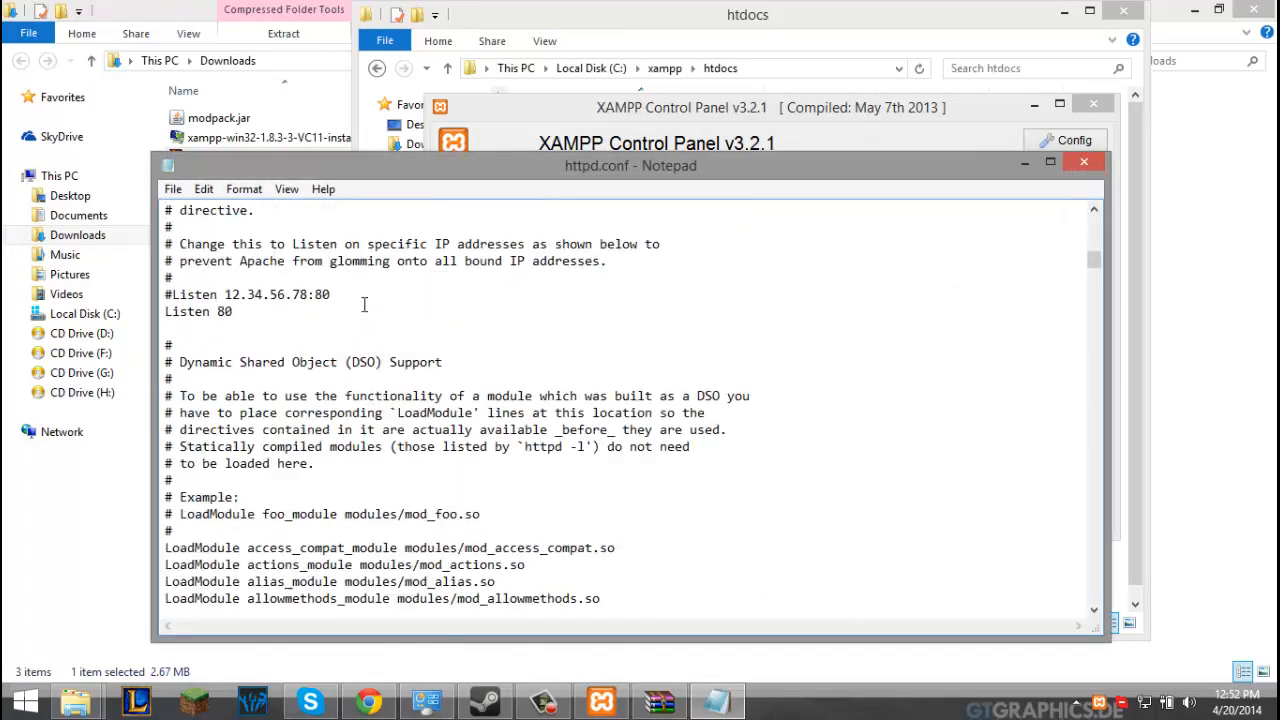
pyautogui.scroll(-20, 363, 304)
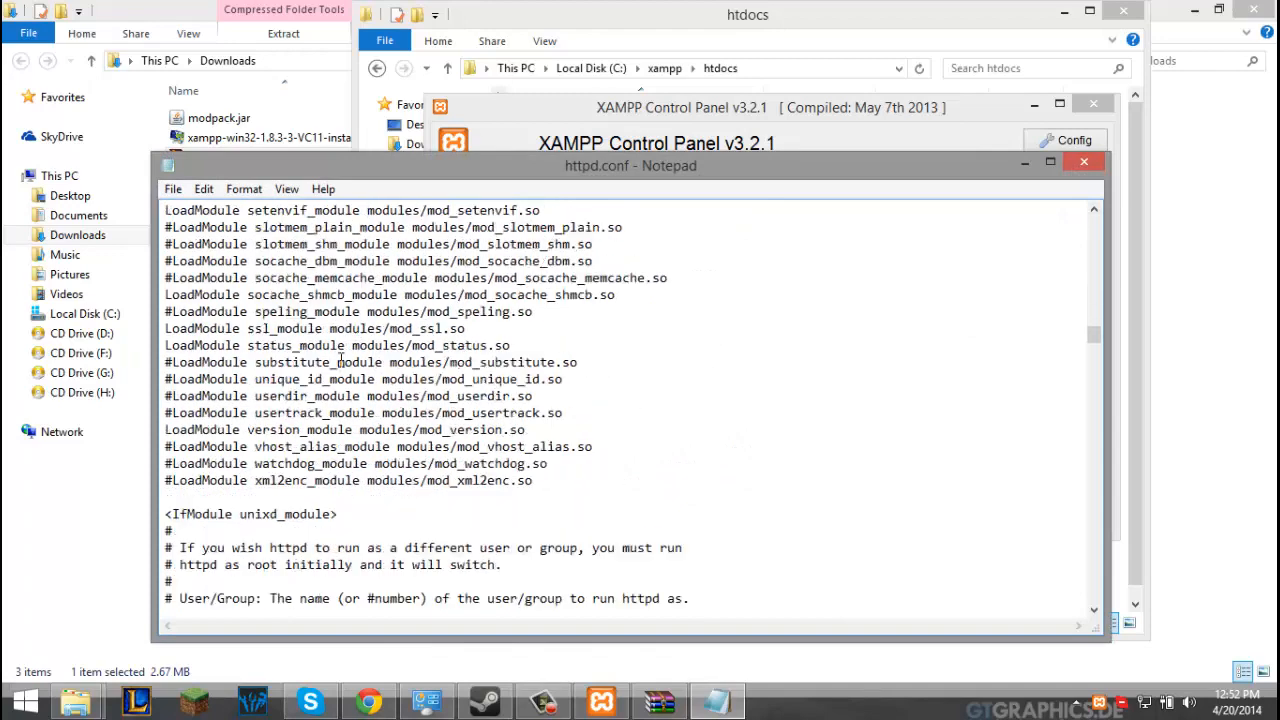
pyautogui.scroll(-11, 350, 530)
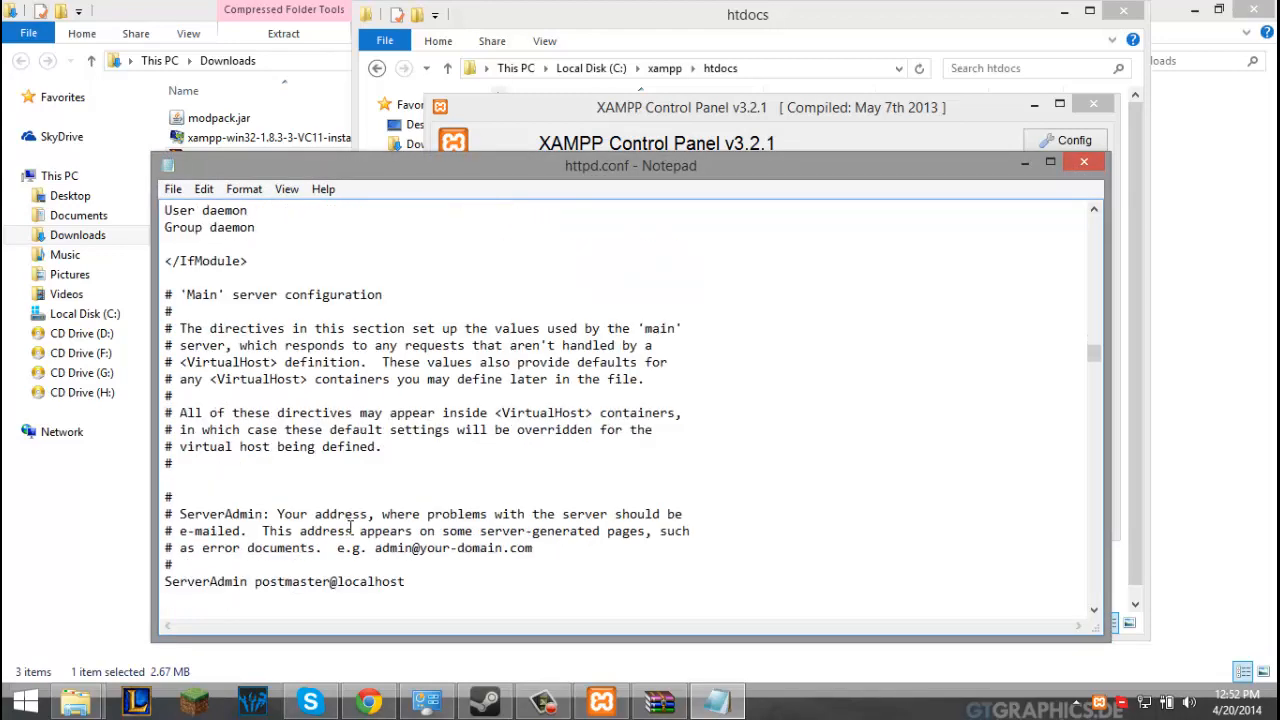
pyautogui.scroll(-10, 334, 470)
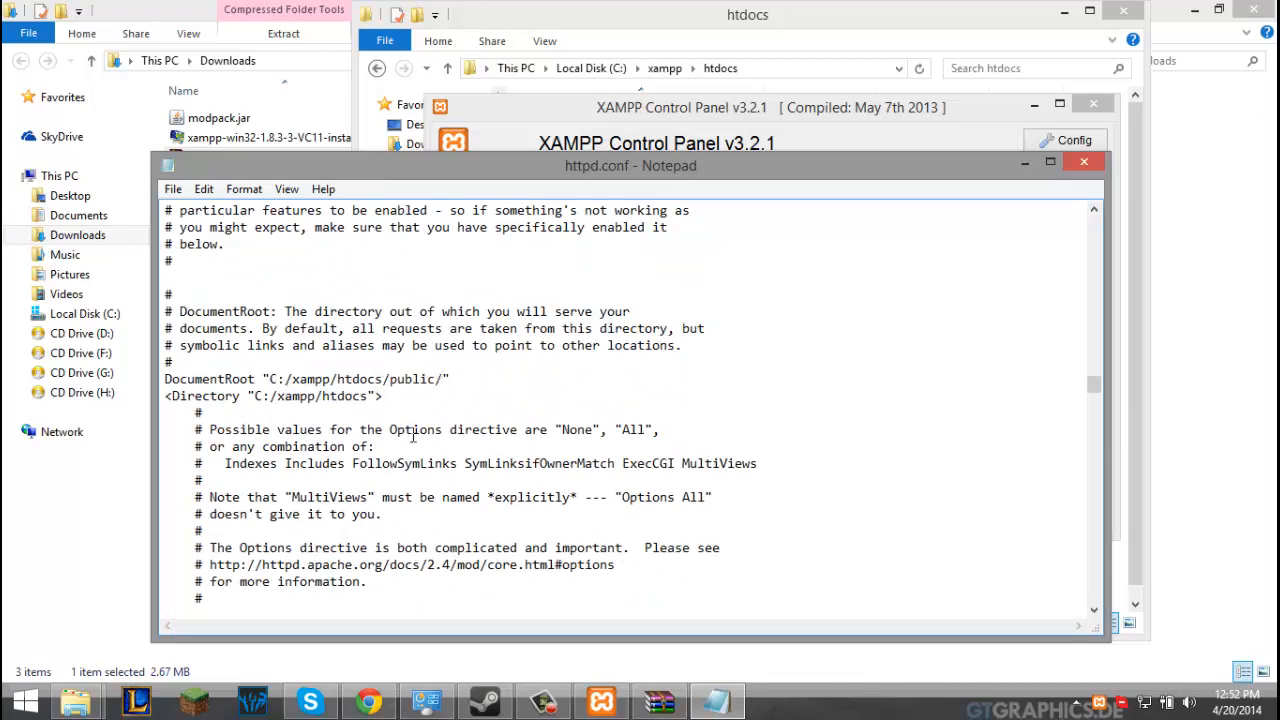
pyautogui.click(173, 189)
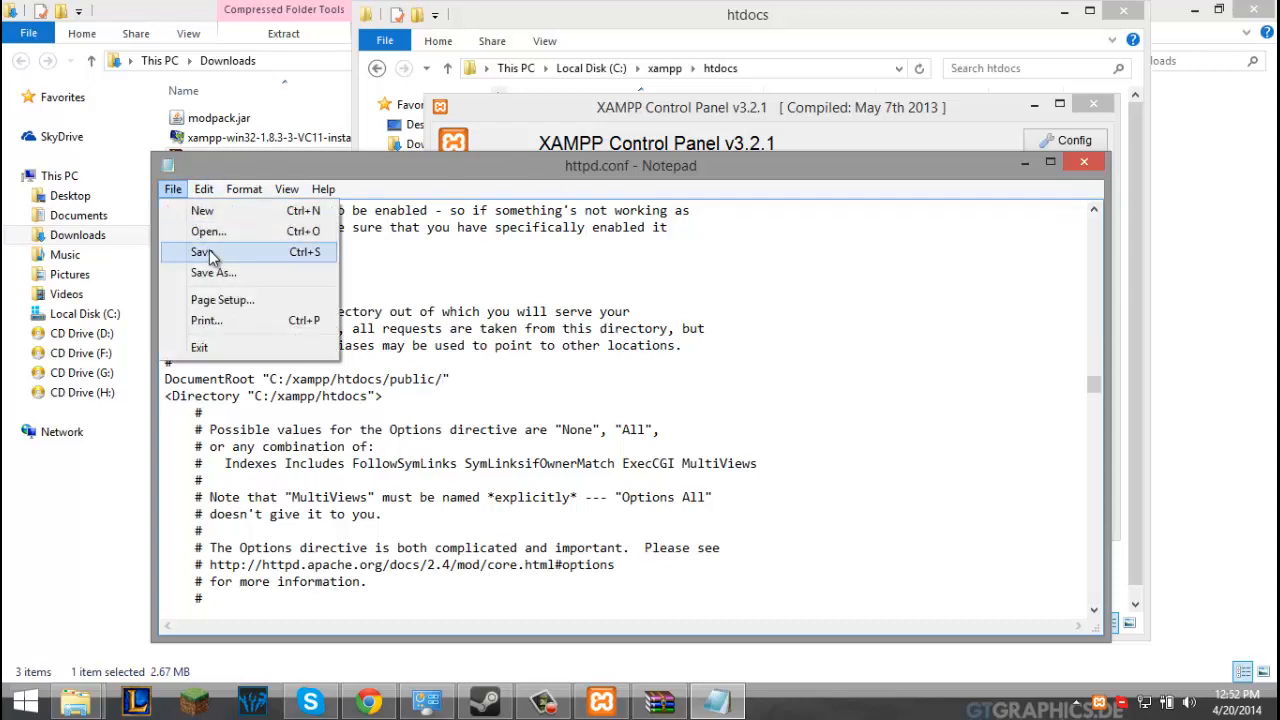
pyautogui.click(205, 252)
pyautogui.click(1084, 162)
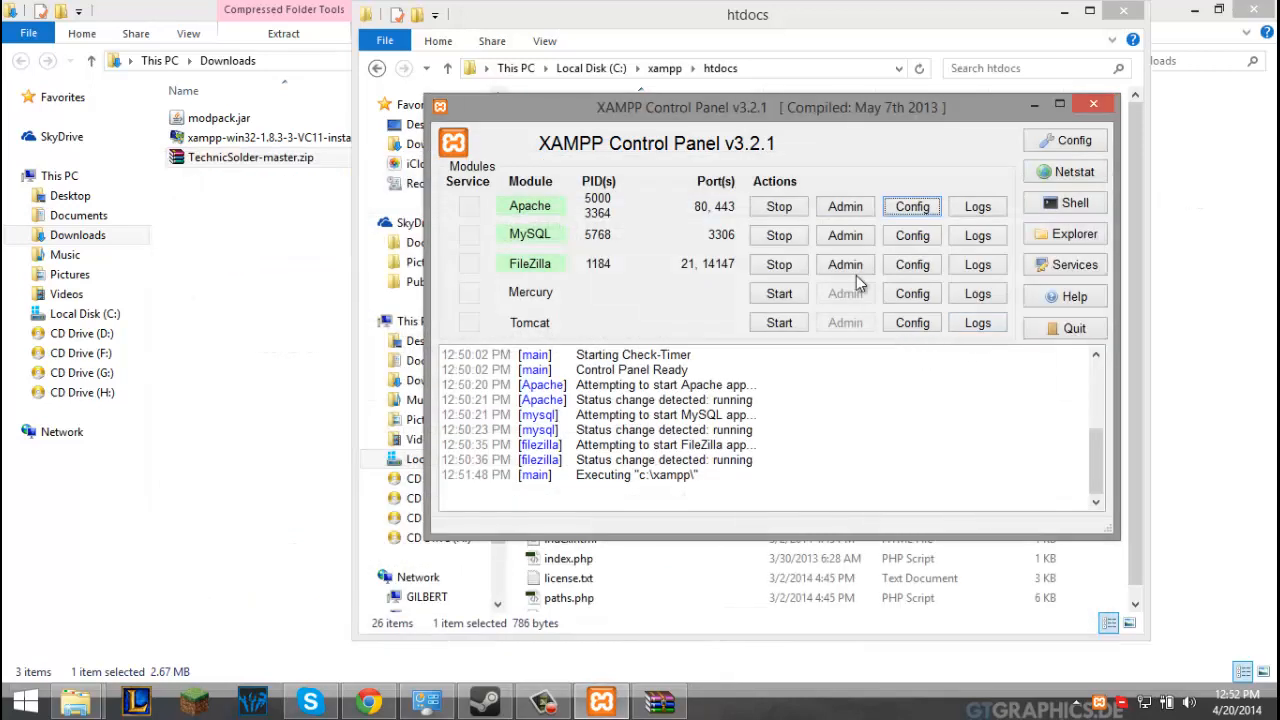
# Restart the Apache module and bring the htdocs folder window back in front of the XAMPP Control Panel.
pyautogui.click(778, 207)
pyautogui.click(778, 207)
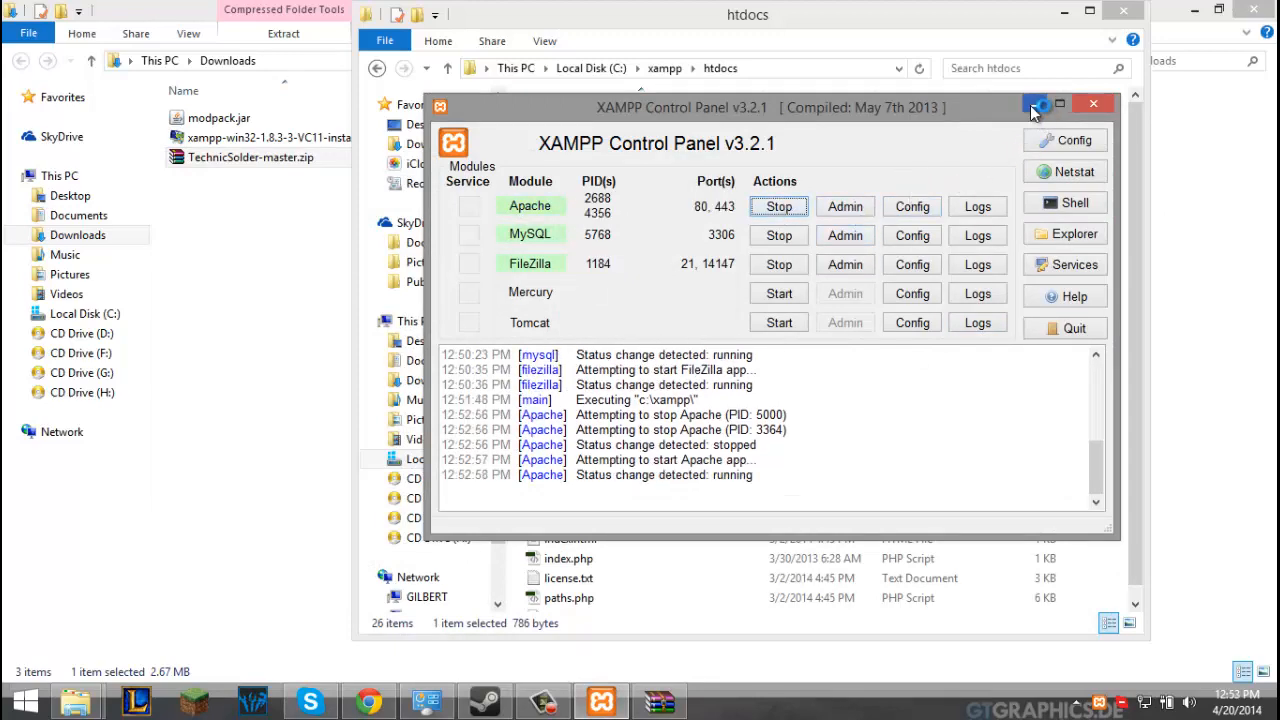
pyautogui.moveTo(968, 111); pyautogui.dragTo(868, 477)
pyautogui.click(757, 421)
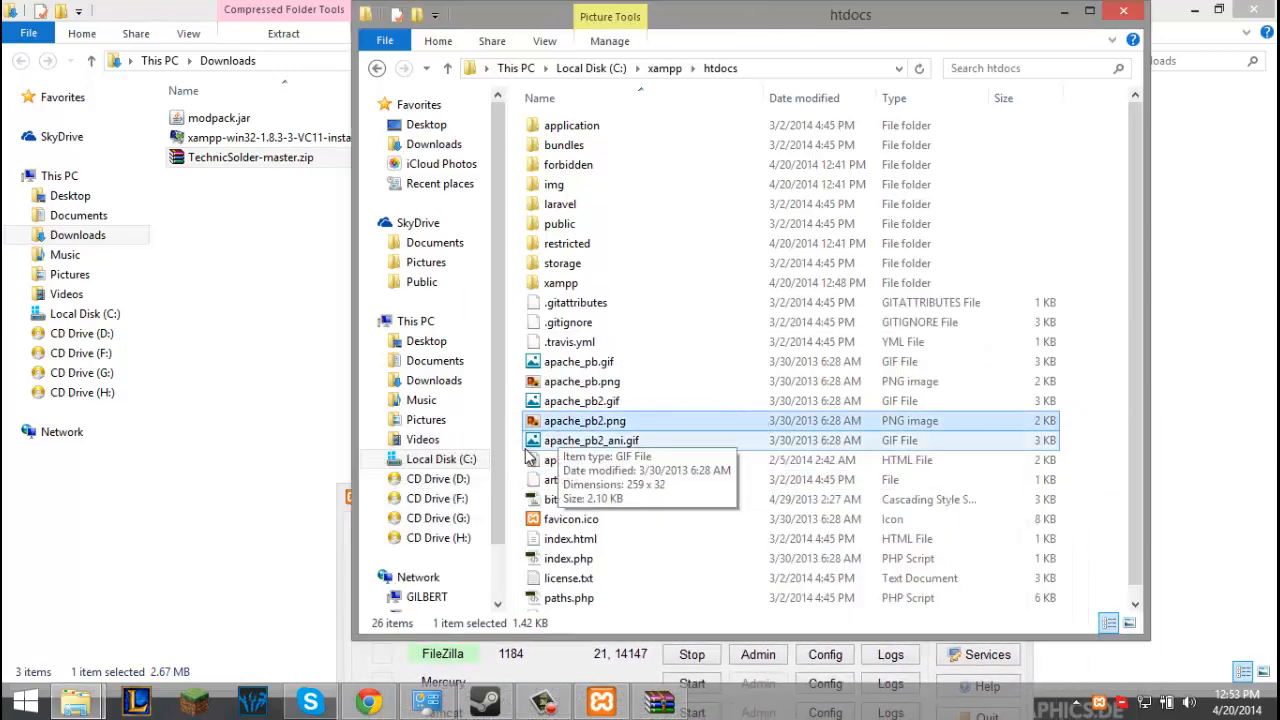
pyautogui.click(519, 458)
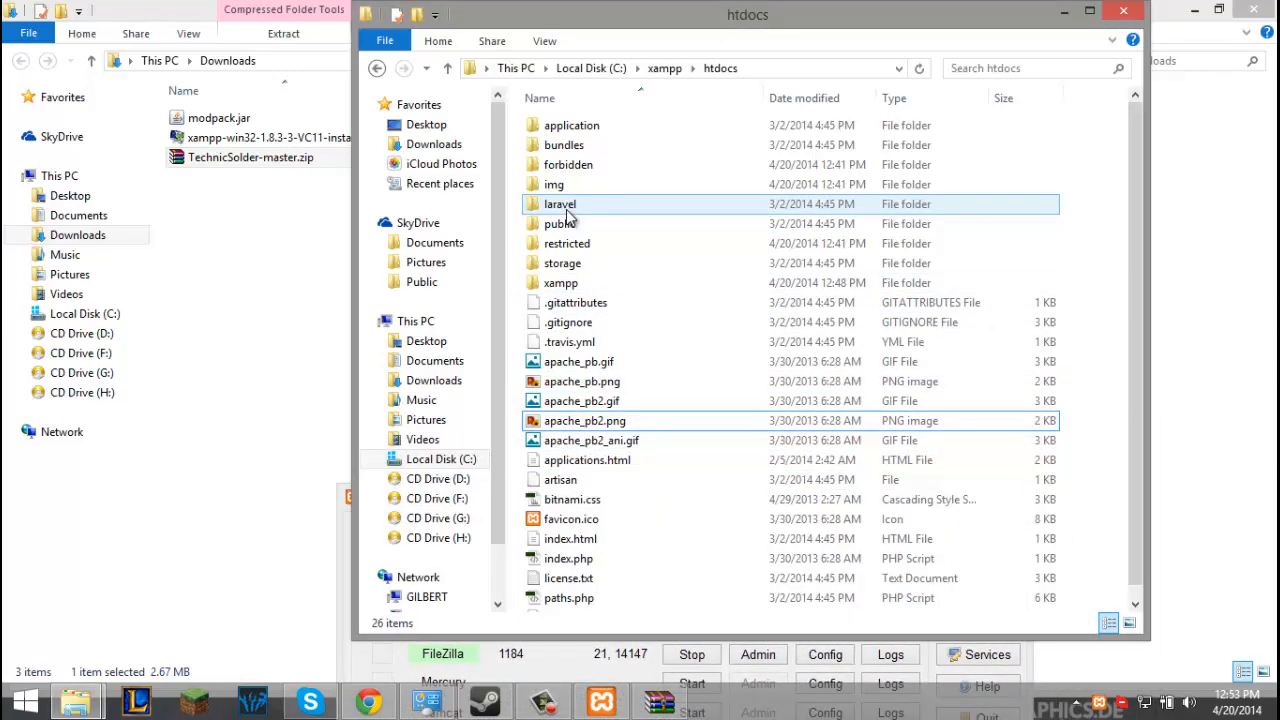
# Switch to Chrome and load localhost in a new browser tab.
pyautogui.click(369, 702)
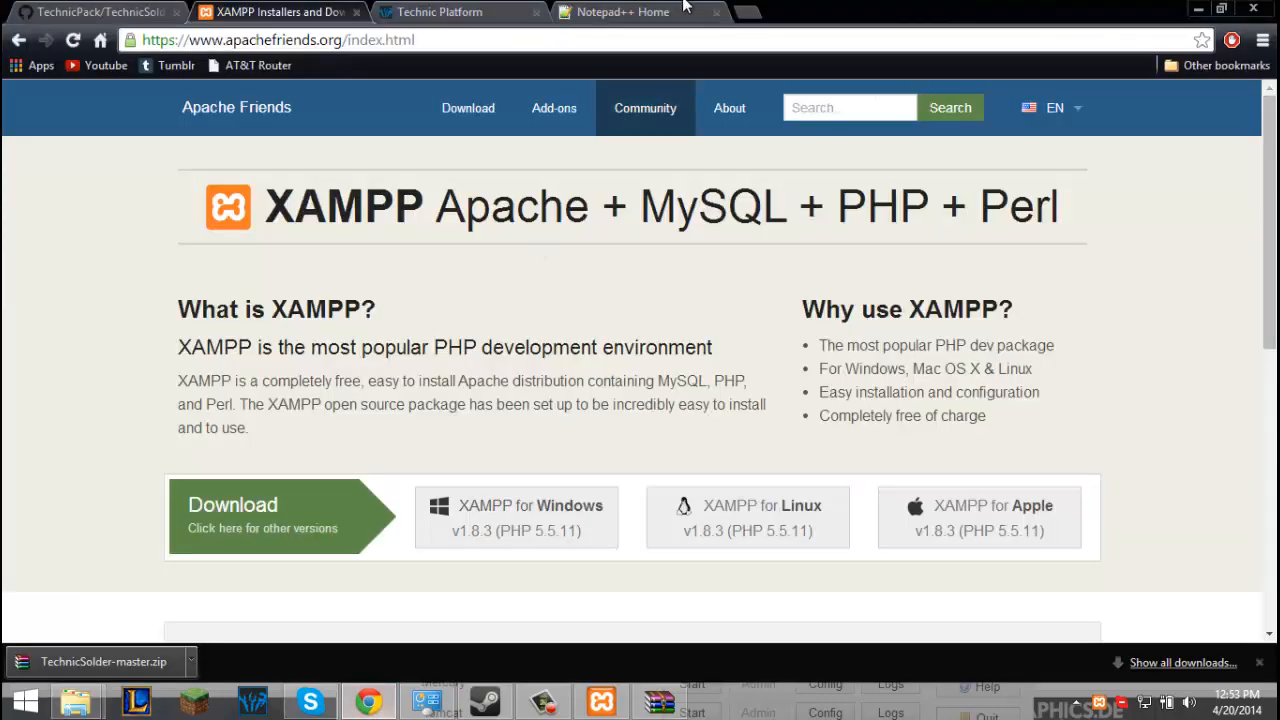
pyautogui.click(712, 8)
pyautogui.click(747, 11)
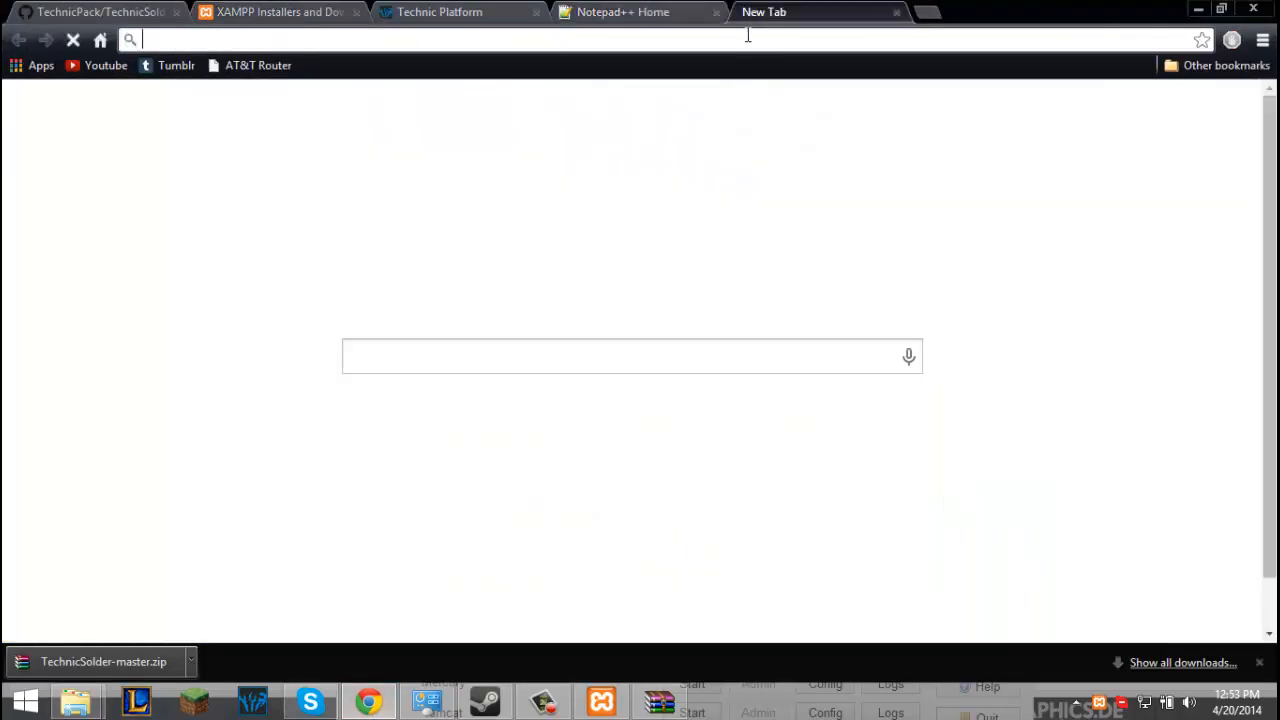
pyautogui.write('local')
pyautogui.press('Return')
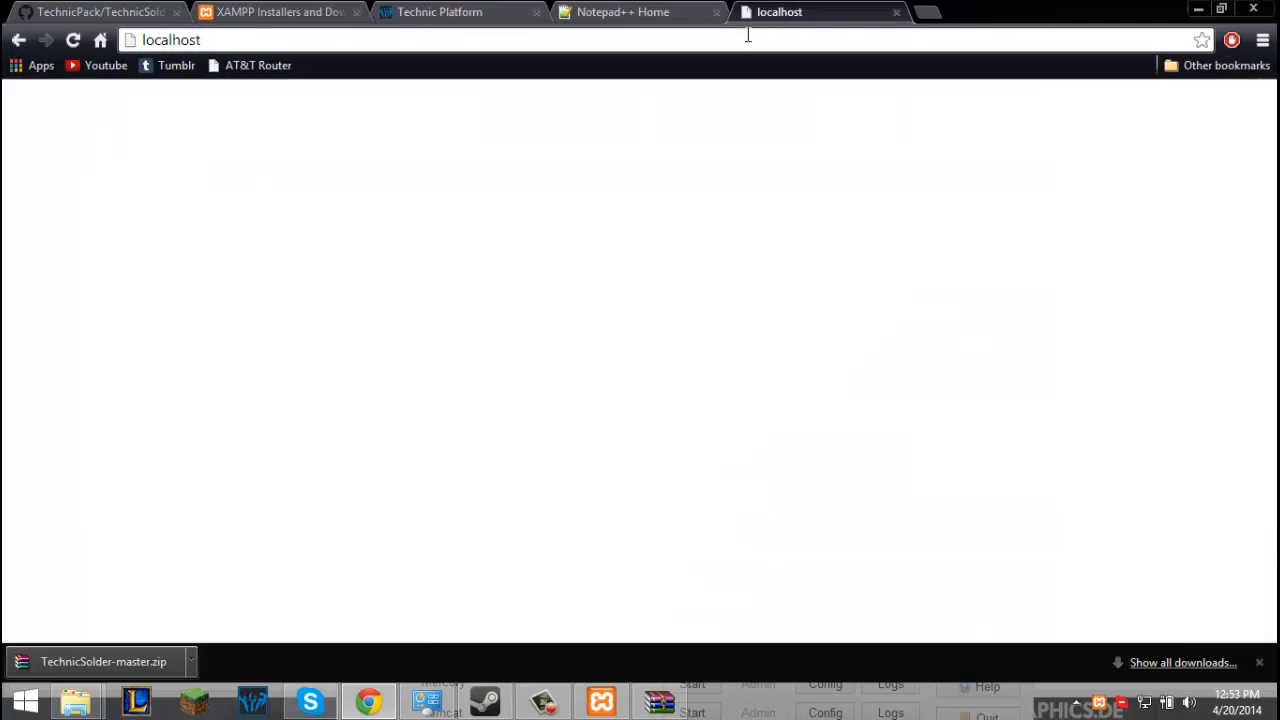
pyautogui.click(747, 35)
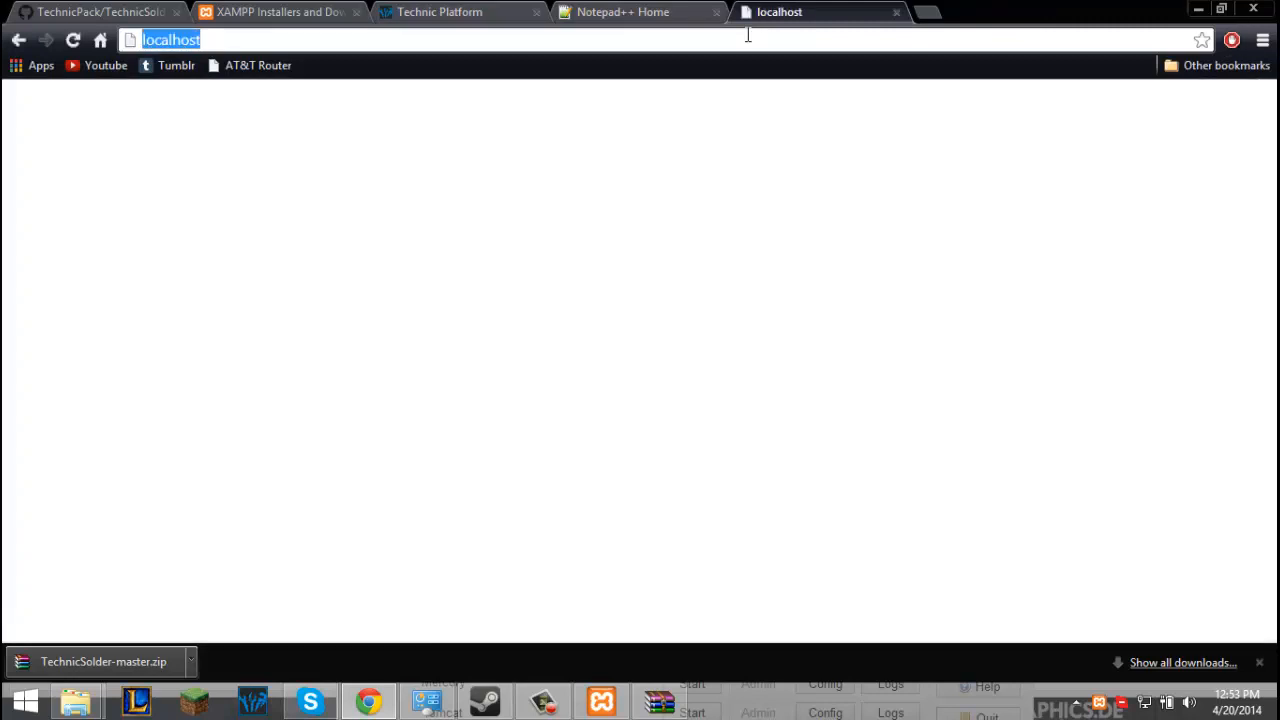
pyautogui.click(748, 35)
# Switch to Control Panel and open the list of apps allowed through Windows Firewall for editing.
pyautogui.click(442, 708)
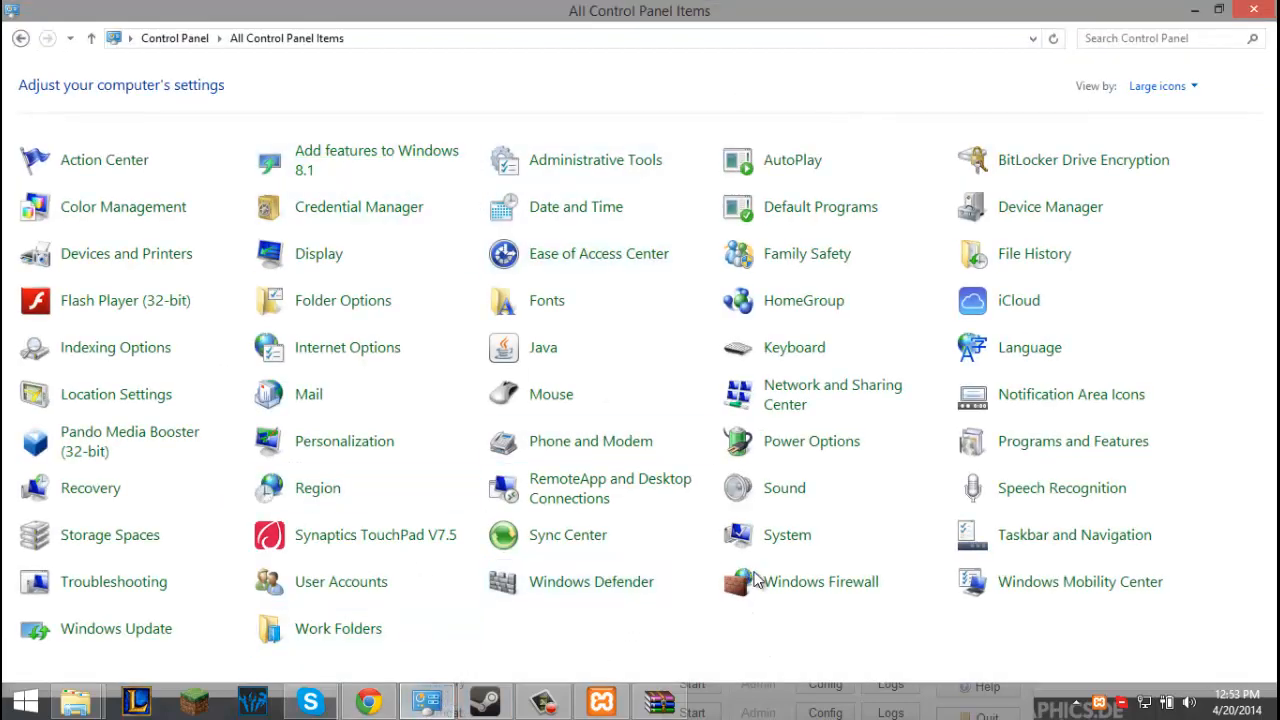
pyautogui.click(781, 587)
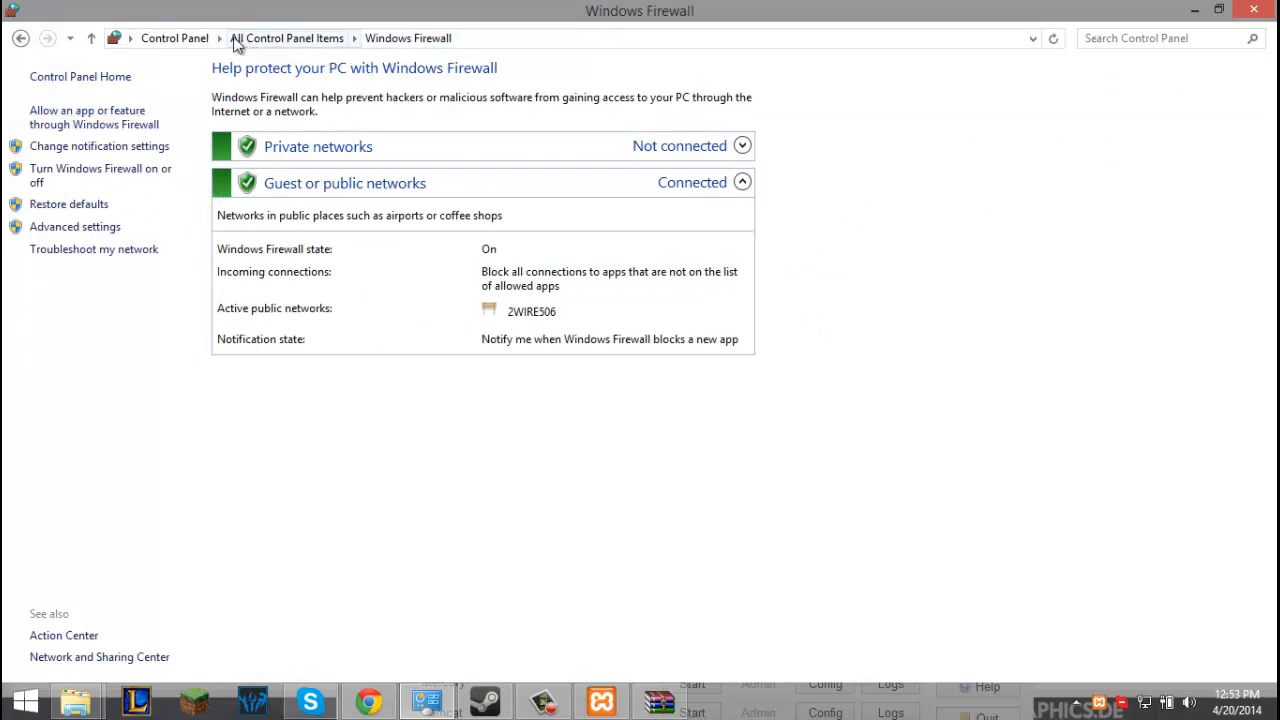
pyautogui.click(100, 123)
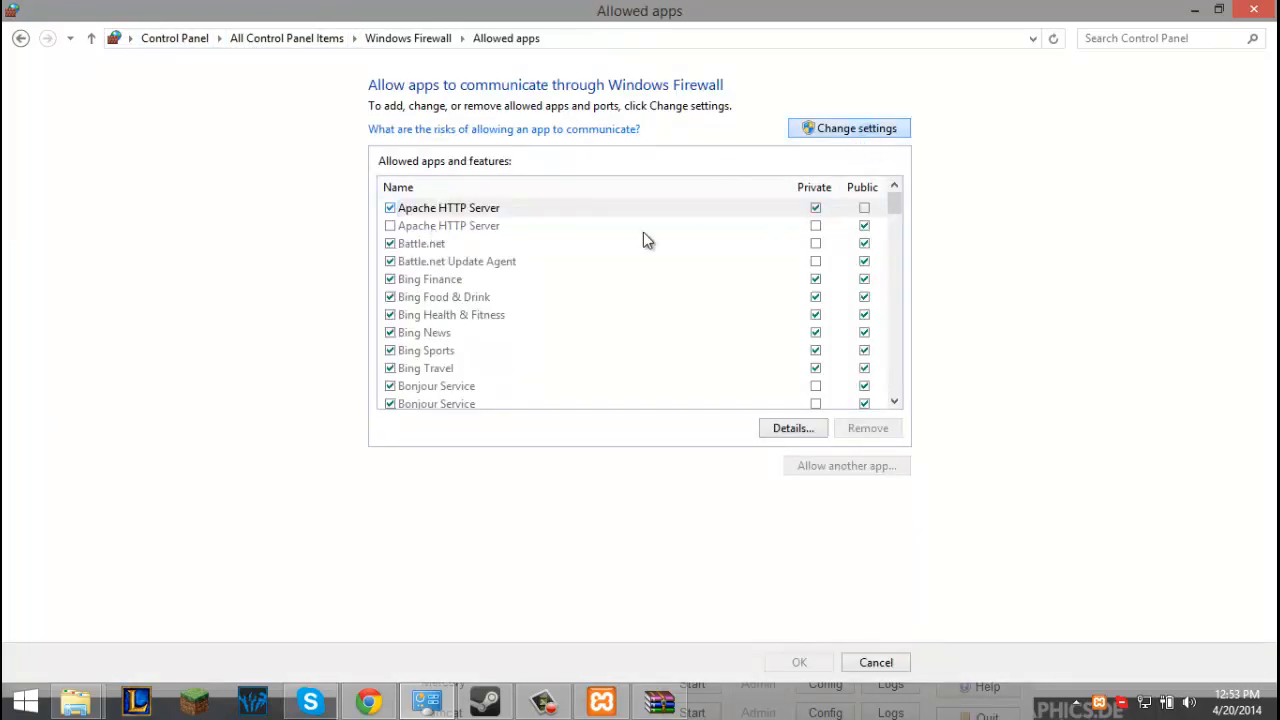
# Allow both Apache HTTP Server entries on private and public networks, apply the settings and close the Windows Firewall window.
pyautogui.click(390, 226)
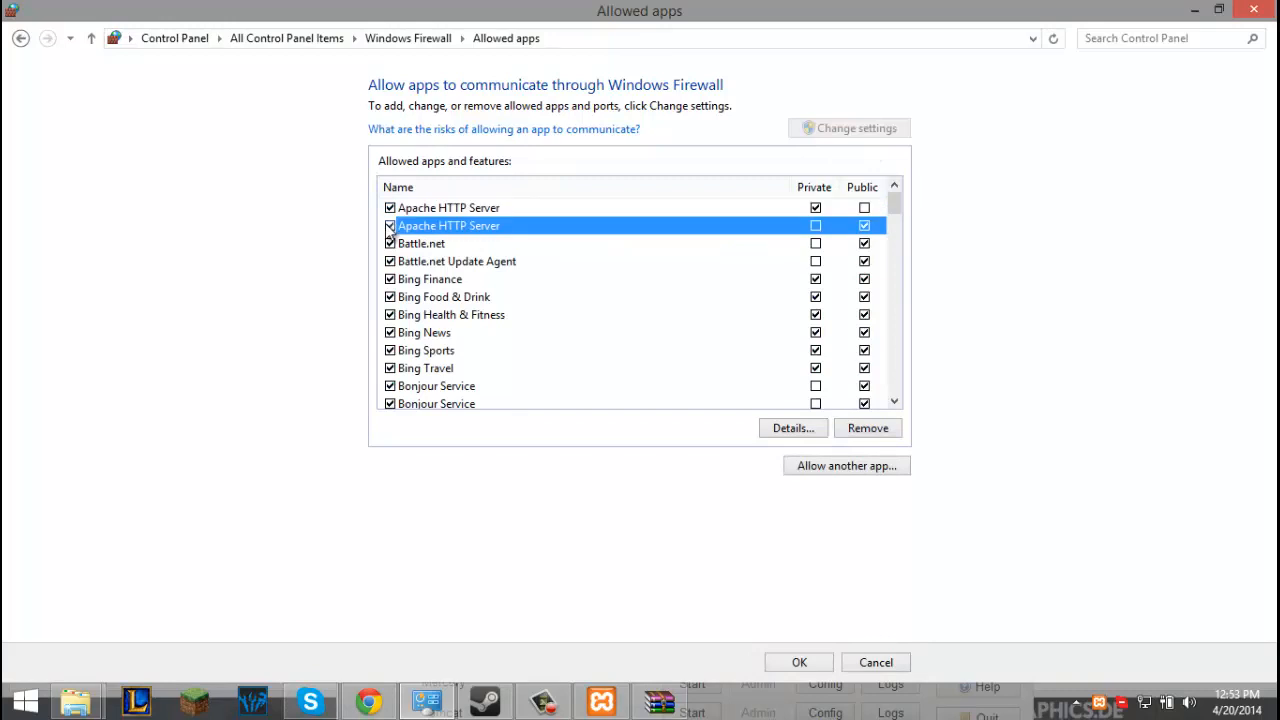
pyautogui.click(864, 208)
pyautogui.click(815, 226)
pyautogui.click(812, 662)
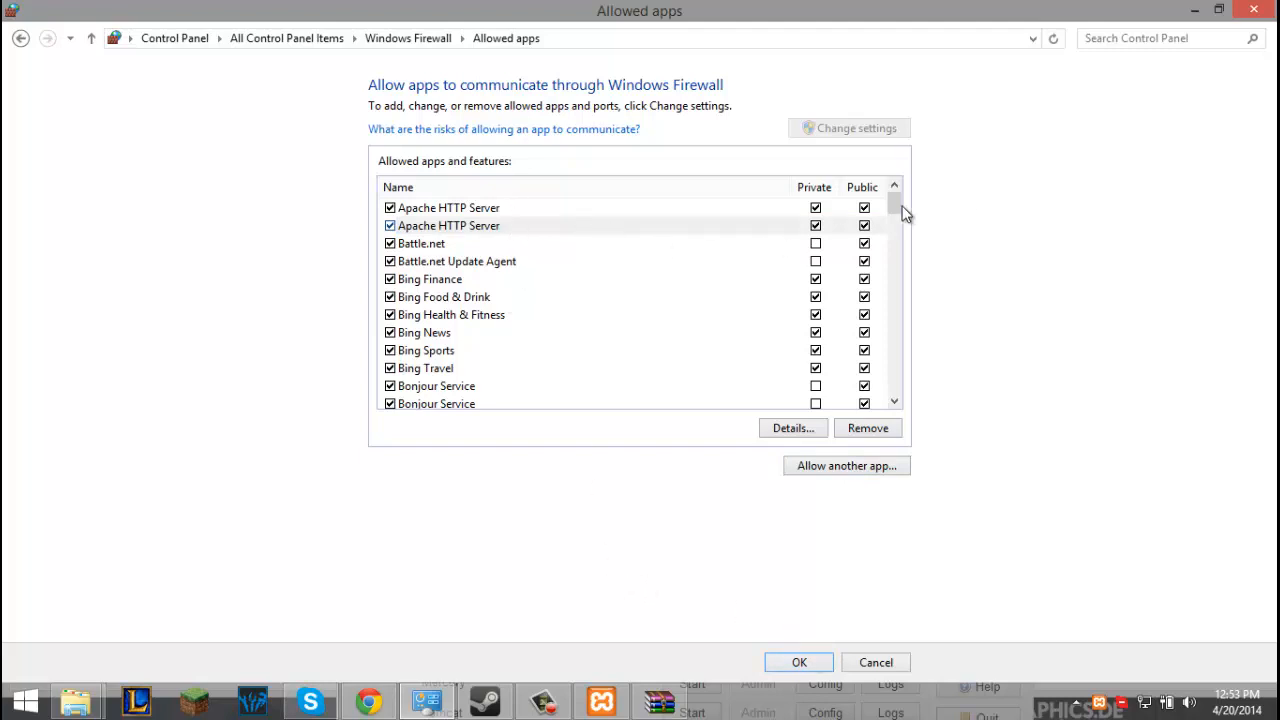
pyautogui.moveTo(899, 221); pyautogui.dragTo(895, 185)
pyautogui.click(799, 664)
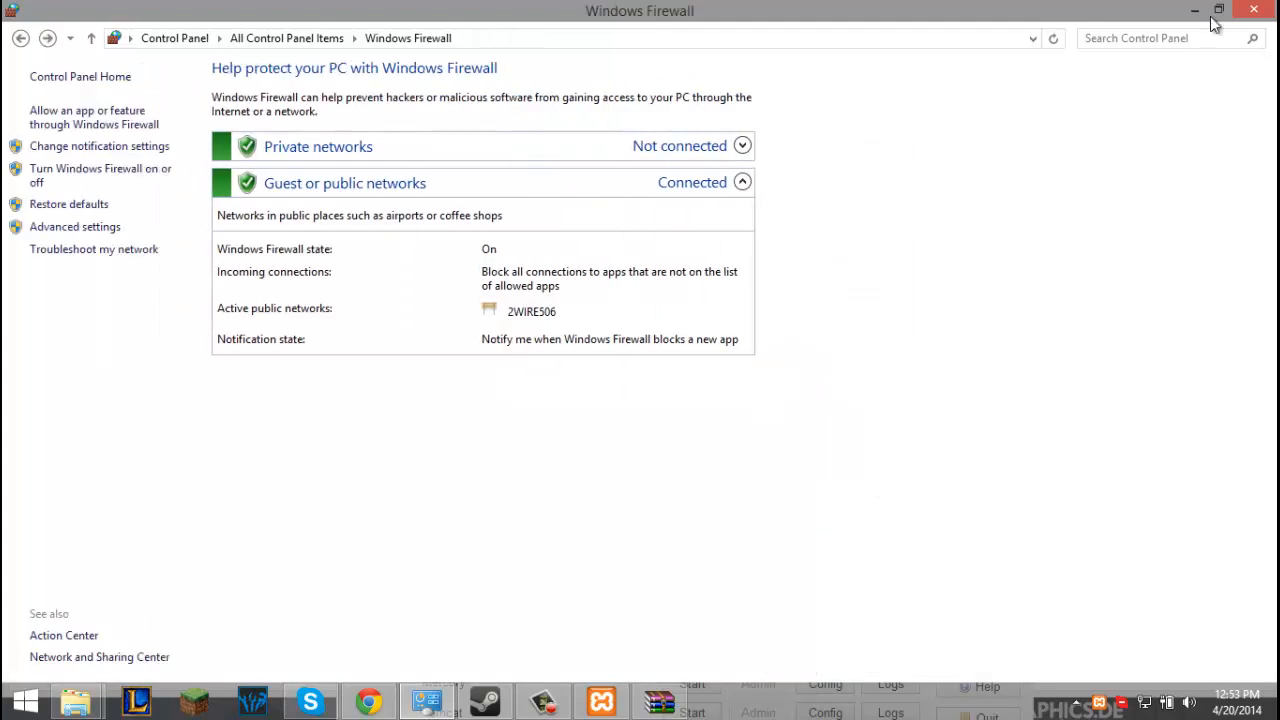
pyautogui.click(1267, 9)
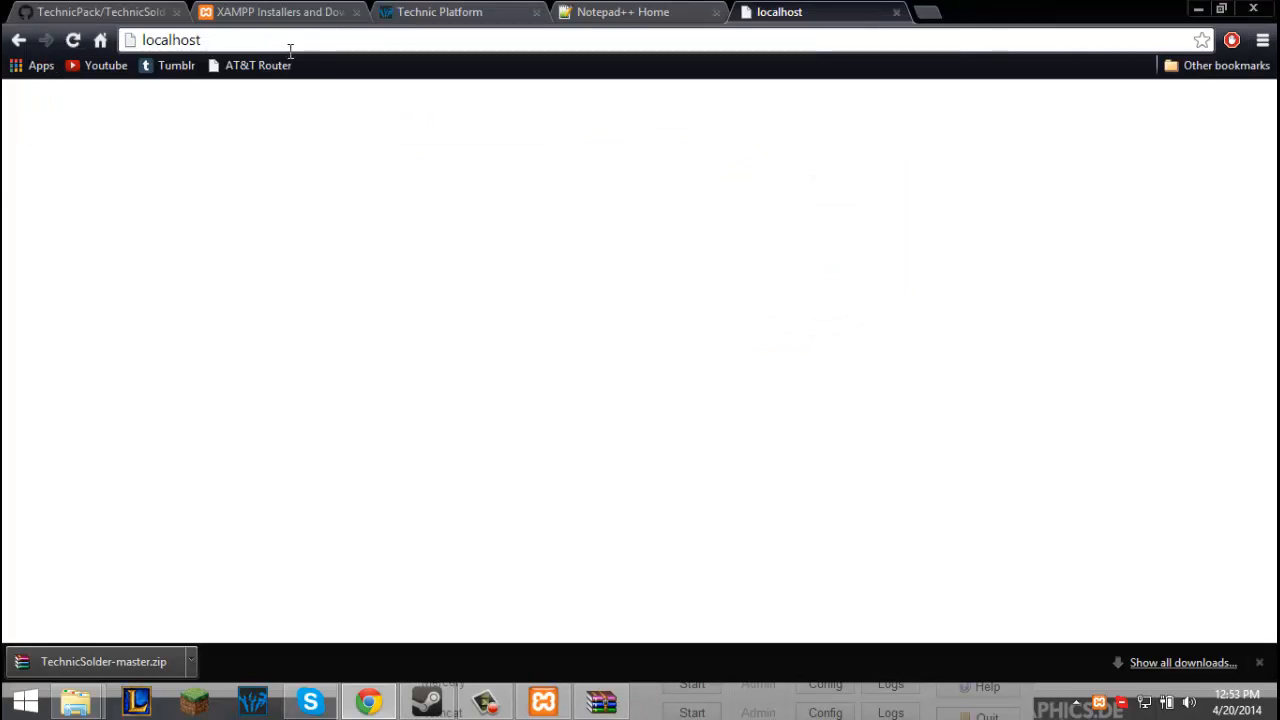
# Load localhost/public in the browser tab that has localhost open.
pyautogui.click(288, 47)
pyautogui.click(287, 46)
pyautogui.write('/public')
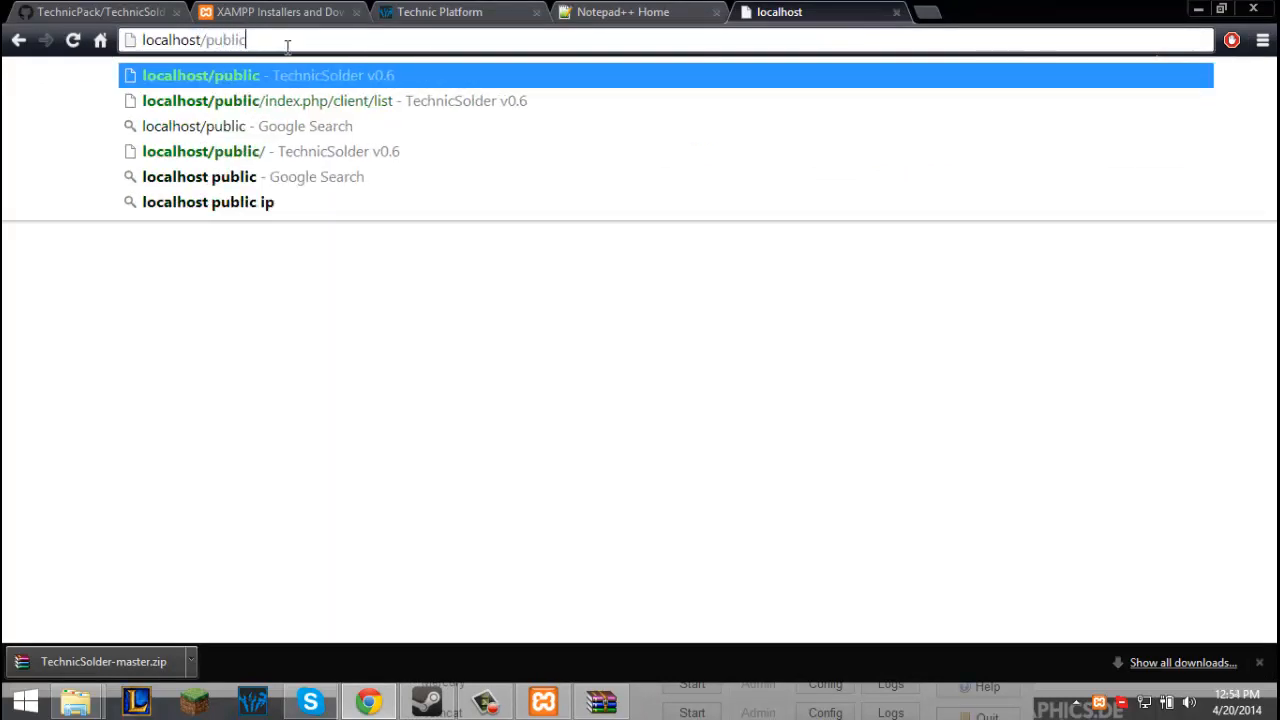
pyautogui.press('Return')
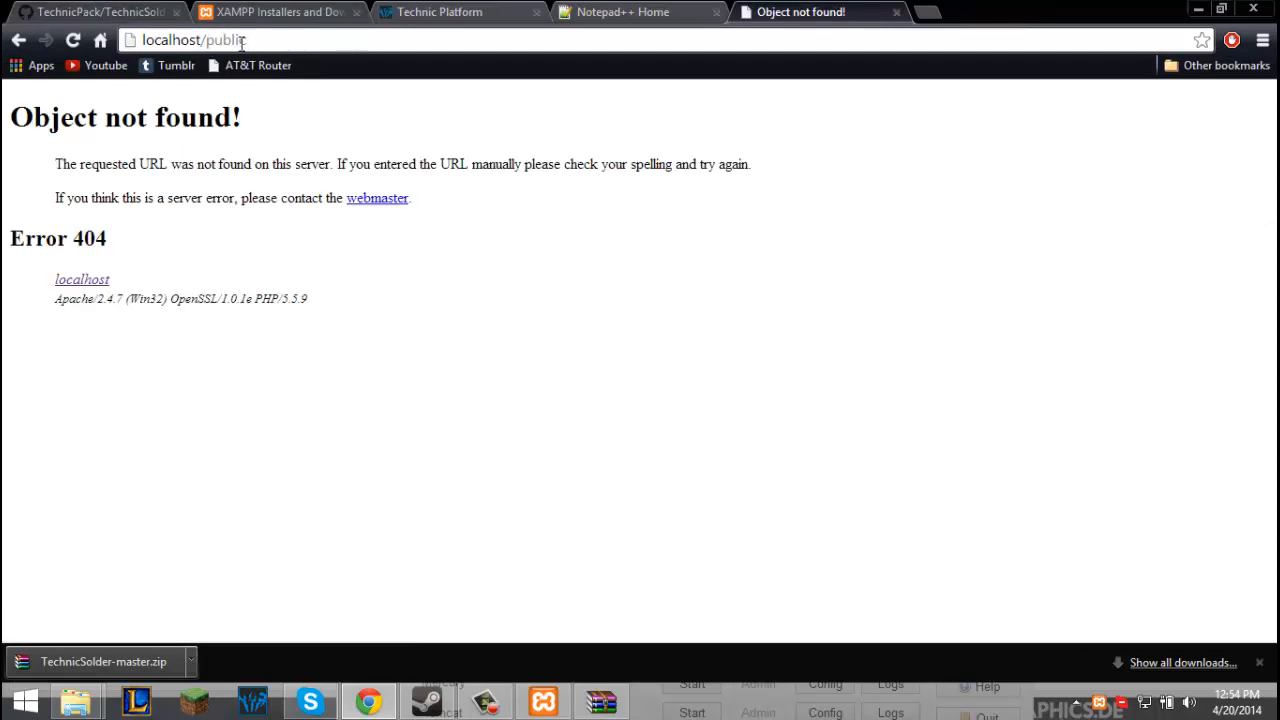
# Restart the Apache module from the XAMPP Control Panel and reload the localhost/public page in Chrome.
pyautogui.click(548, 706)
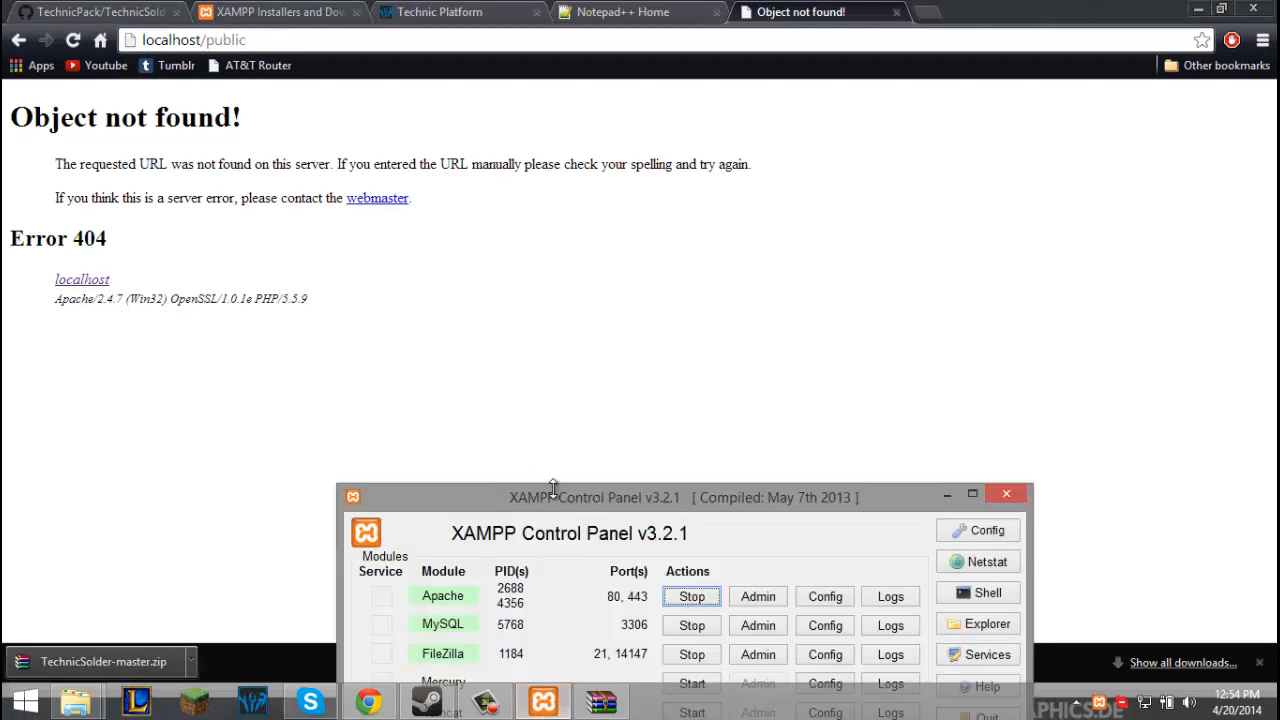
pyautogui.moveTo(547, 504); pyautogui.dragTo(470, 168)
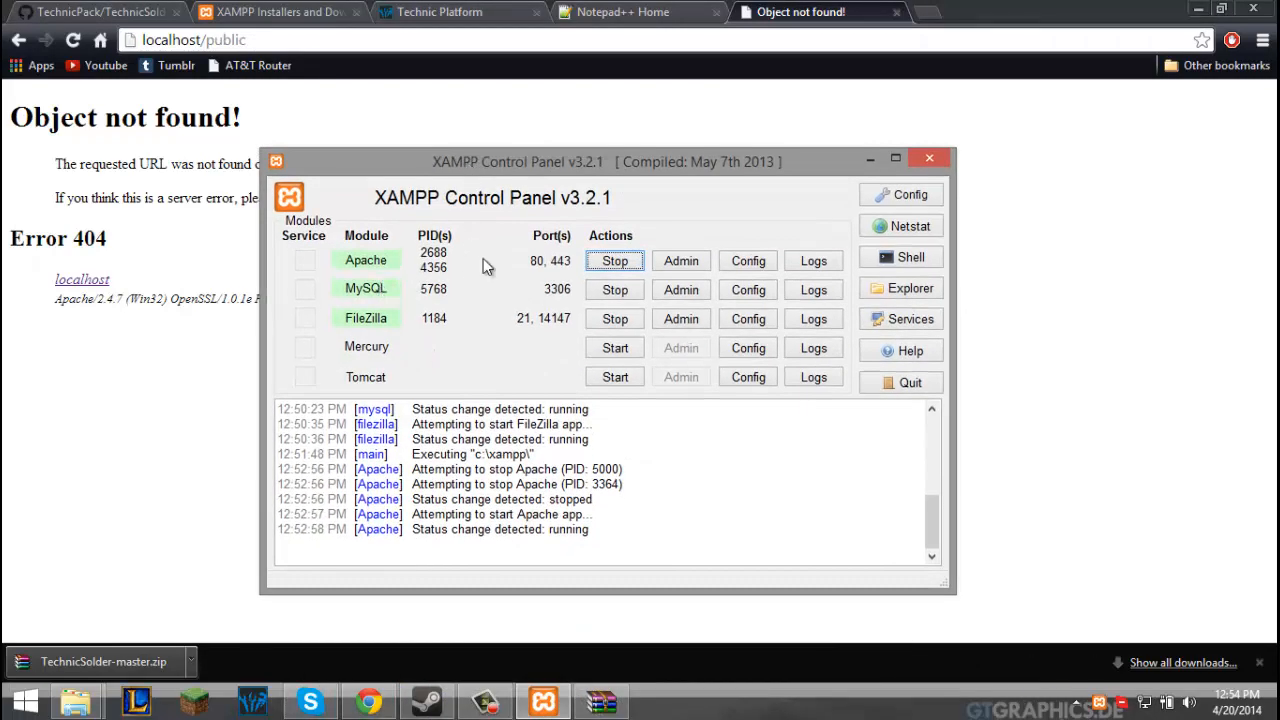
pyautogui.click(615, 265)
pyautogui.click(610, 268)
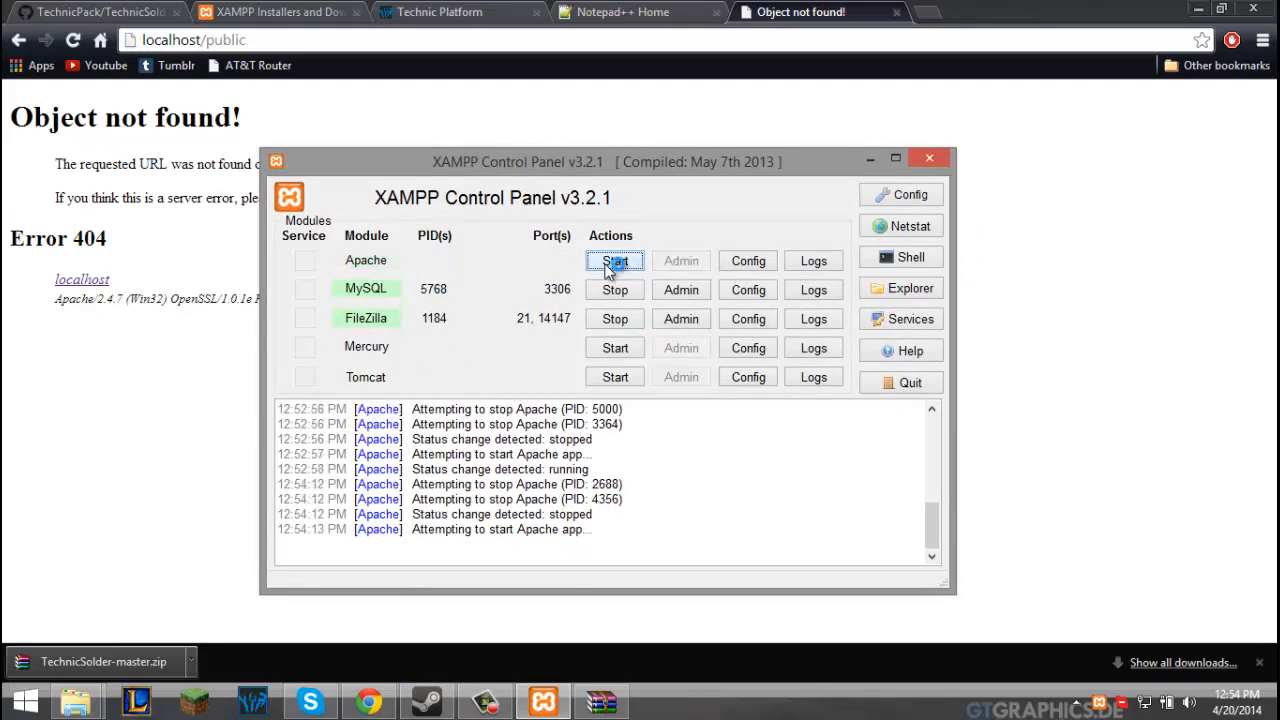
pyautogui.click(72, 40)
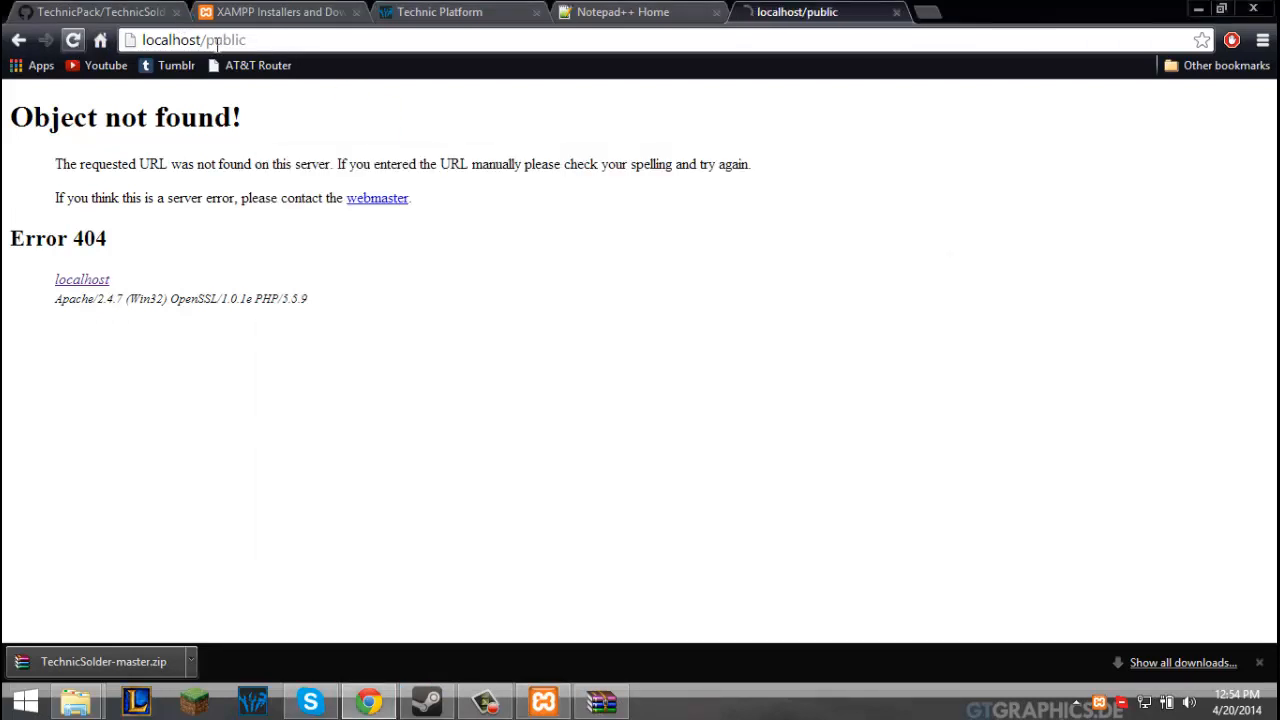
# Replace the public part of the address and load localhost/index.php.
pyautogui.moveTo(243, 40); pyautogui.dragTo(207, 42)
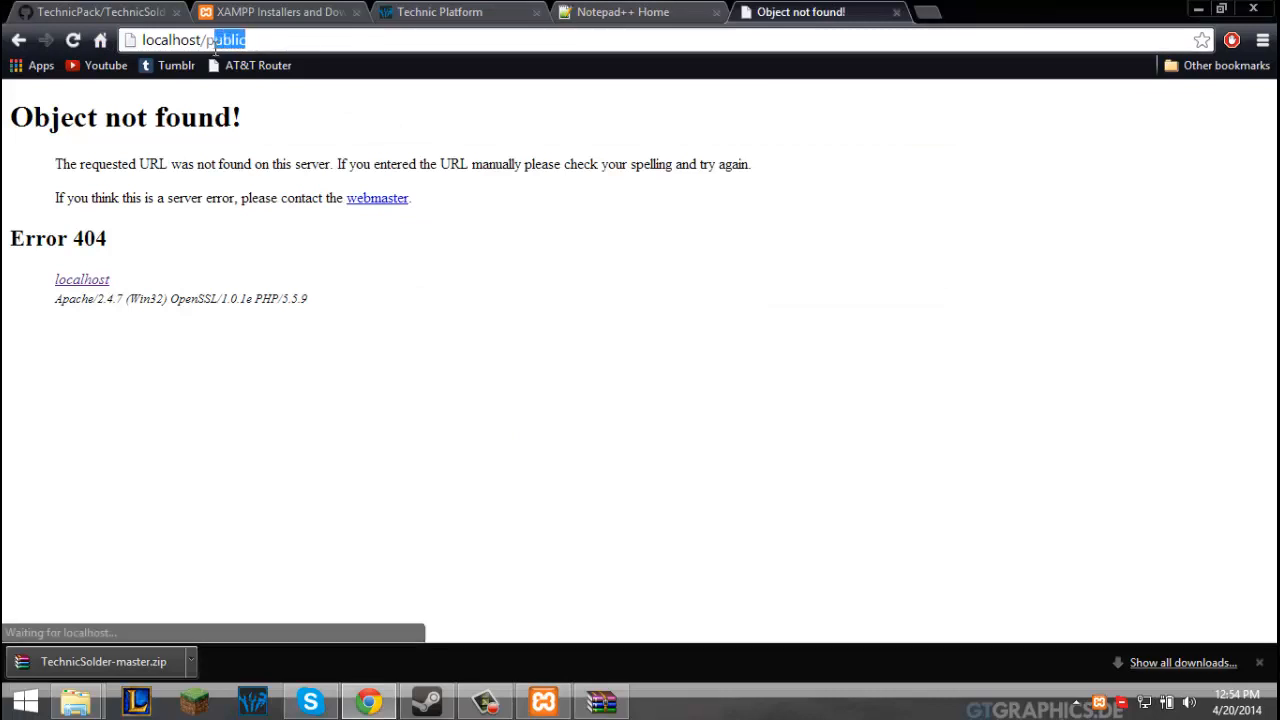
pyautogui.write('index.ph')
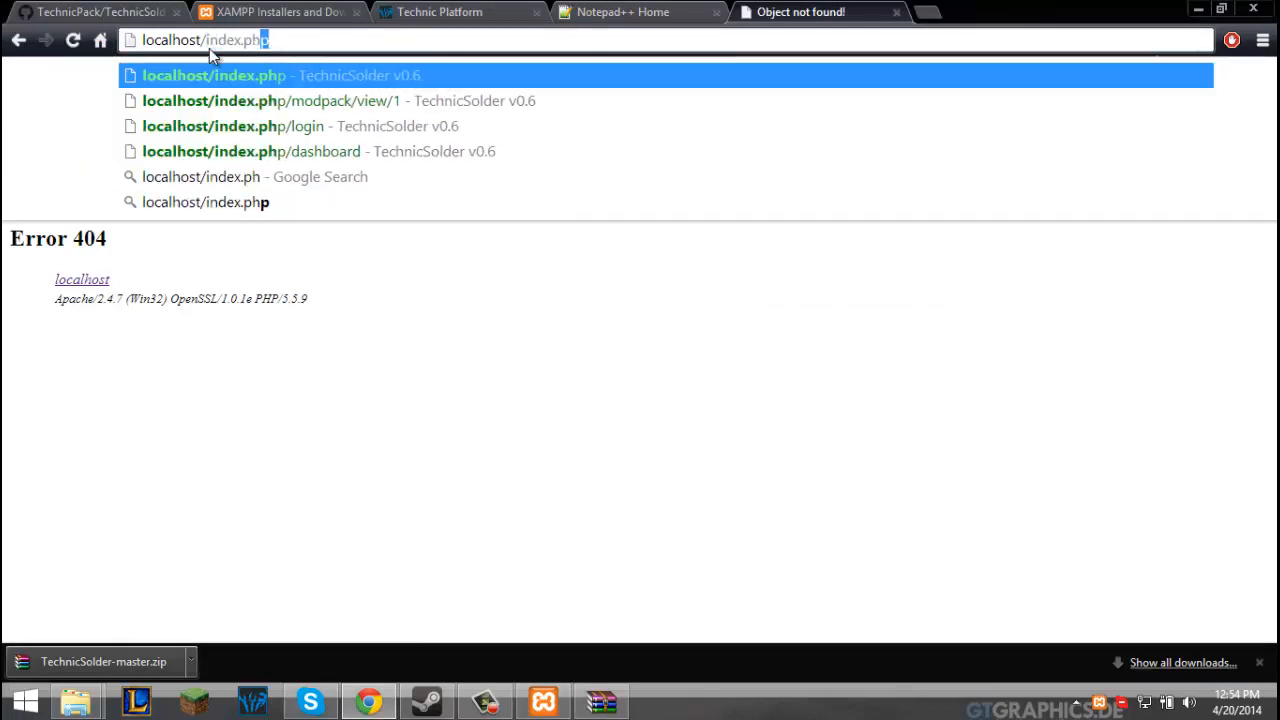
pyautogui.press('Return')
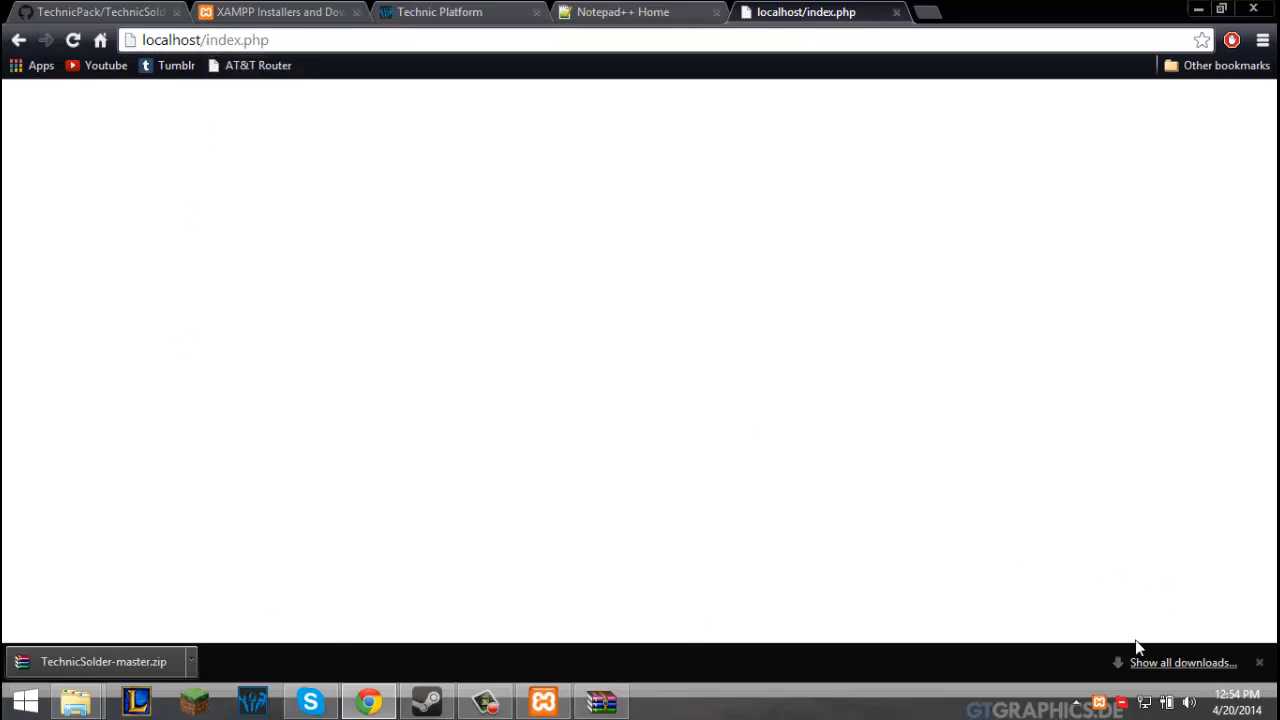
pyautogui.click(1075, 703)
pyautogui.click(1098, 703)
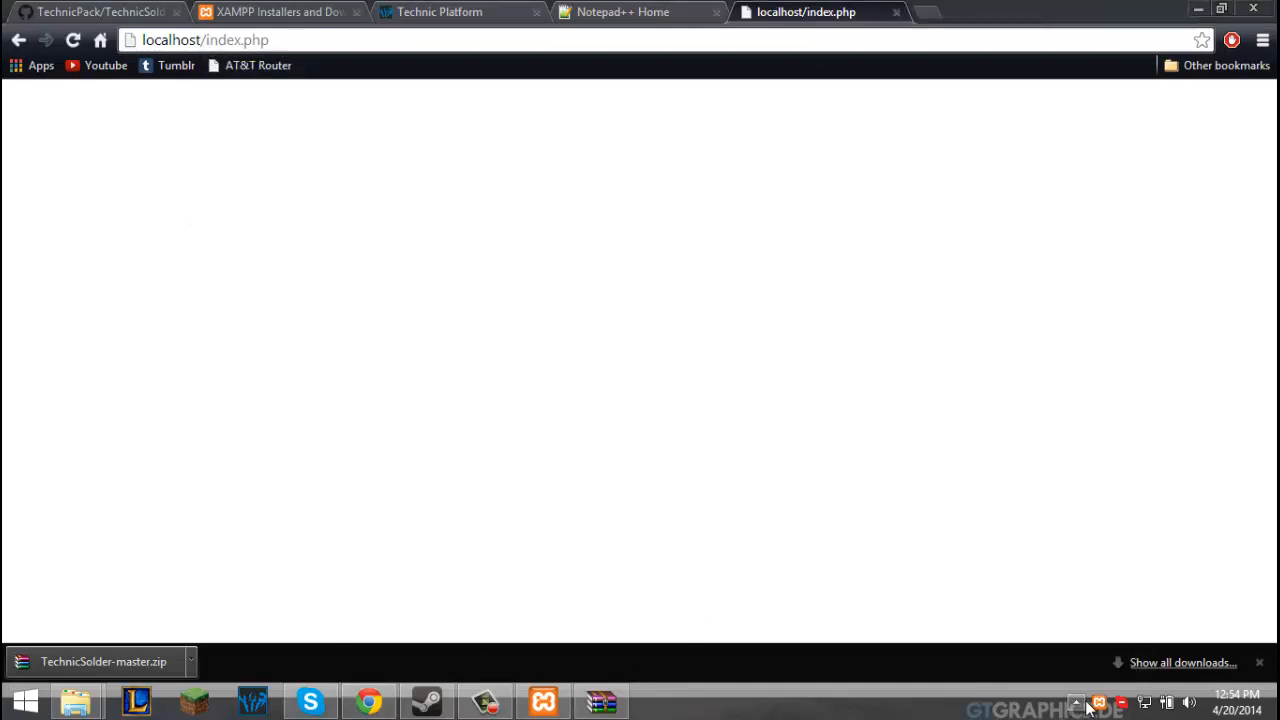
# Open the Apache access.log from the XAMPP Control Panel, review its requests and close it.
pyautogui.rightClick(1098, 703)
pyautogui.click(821, 476)
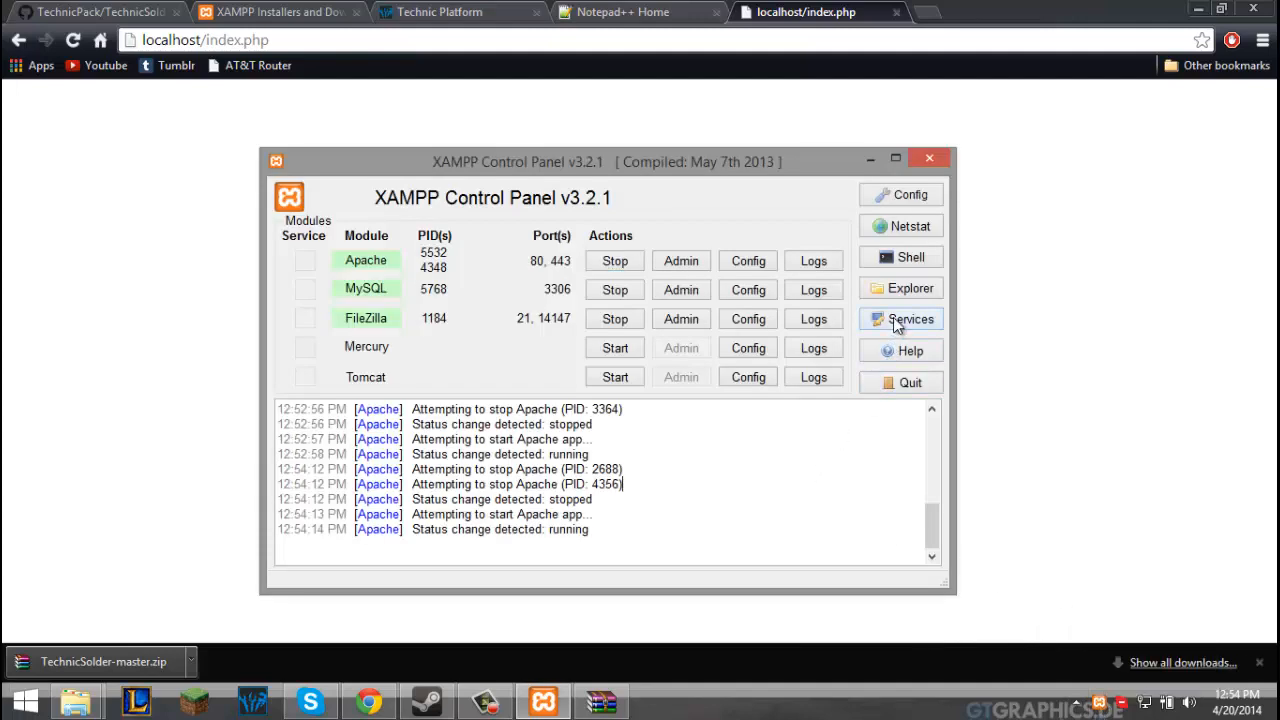
pyautogui.click(805, 269)
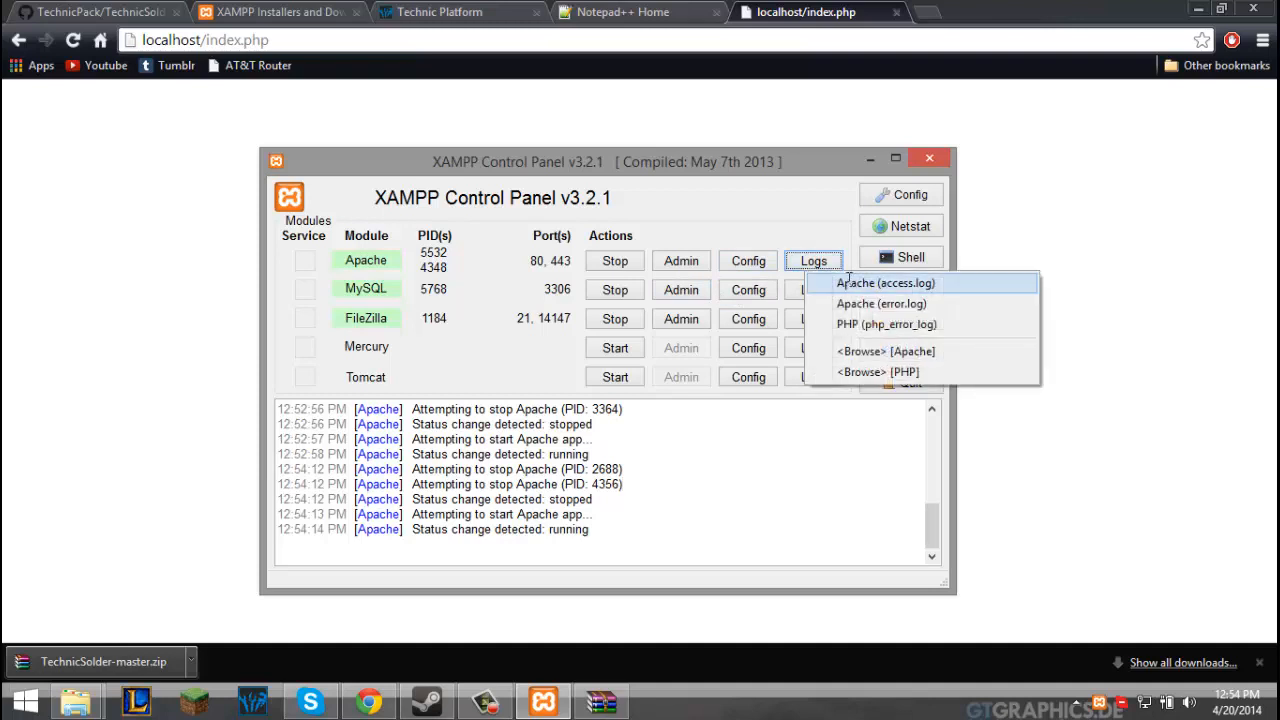
pyautogui.click(849, 283)
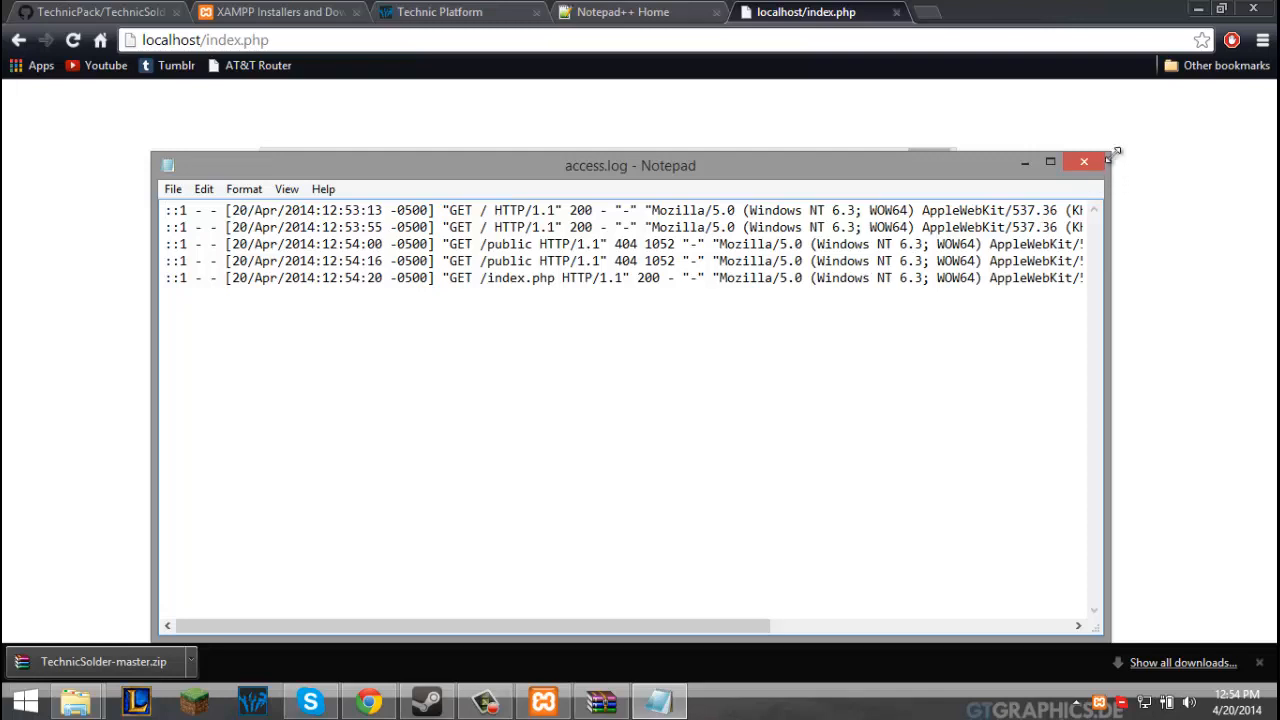
pyautogui.click(1086, 161)
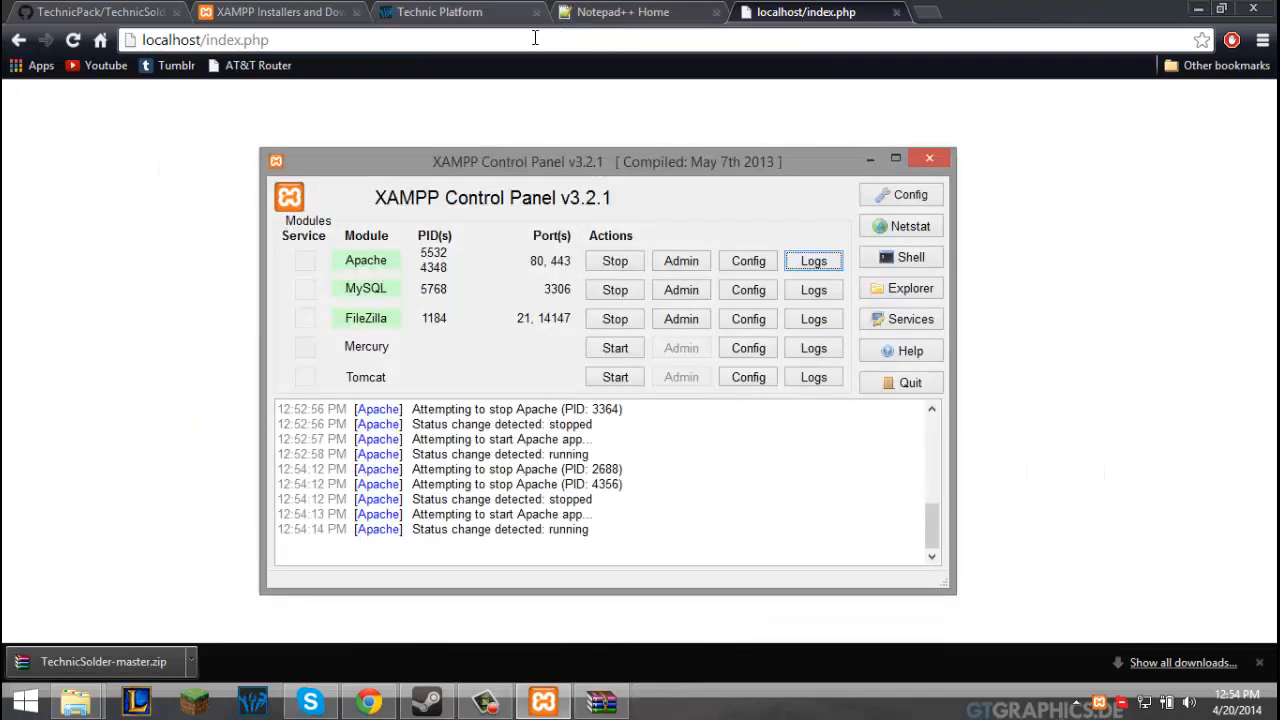
# Load localhost/public in the current Chrome tab to test the server again.
pyautogui.click(616, 40)
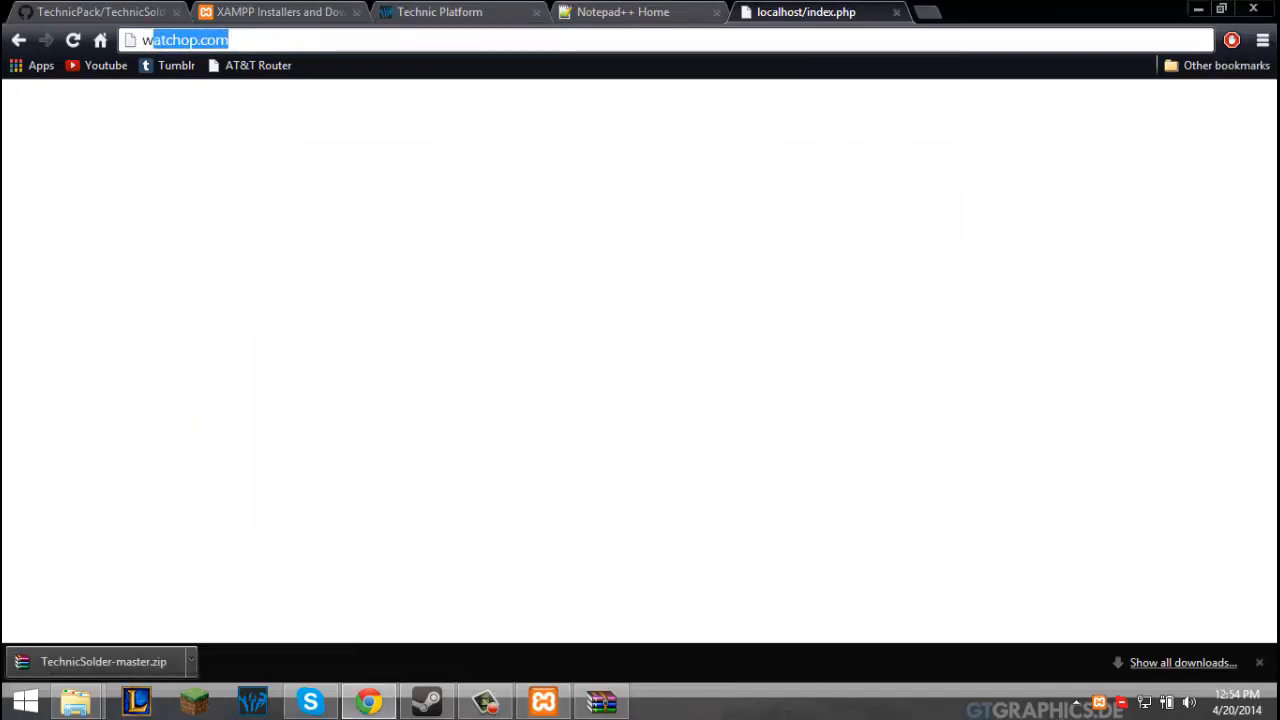
pyautogui.write('localhost/public')
pyautogui.press('Return')
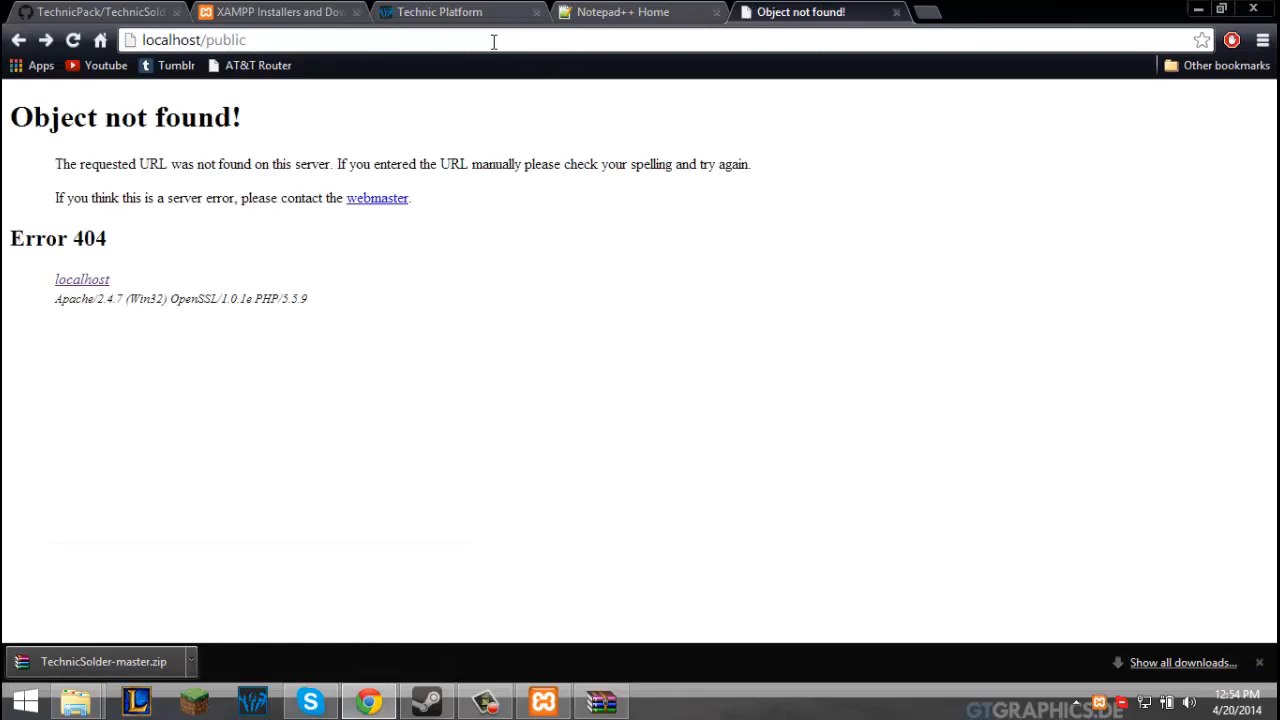
pyautogui.click(424, 44)
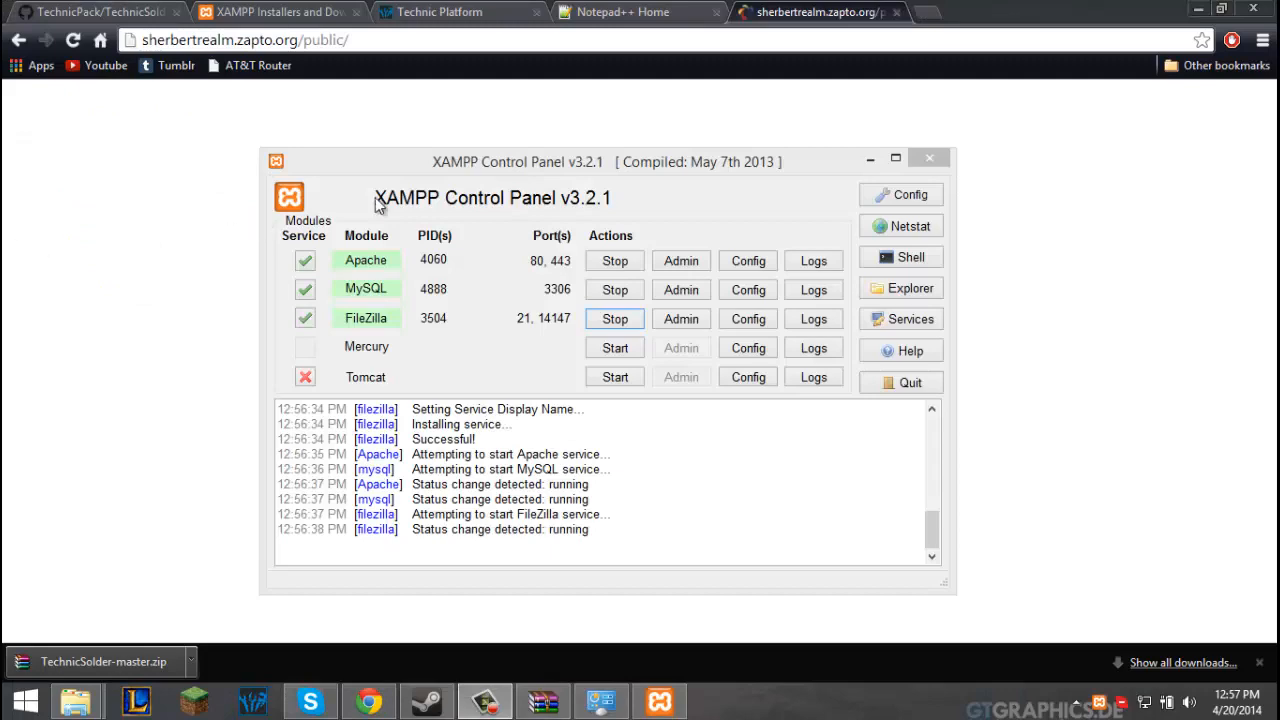
pyautogui.moveTo(502, 172); pyautogui.dragTo(457, 188)
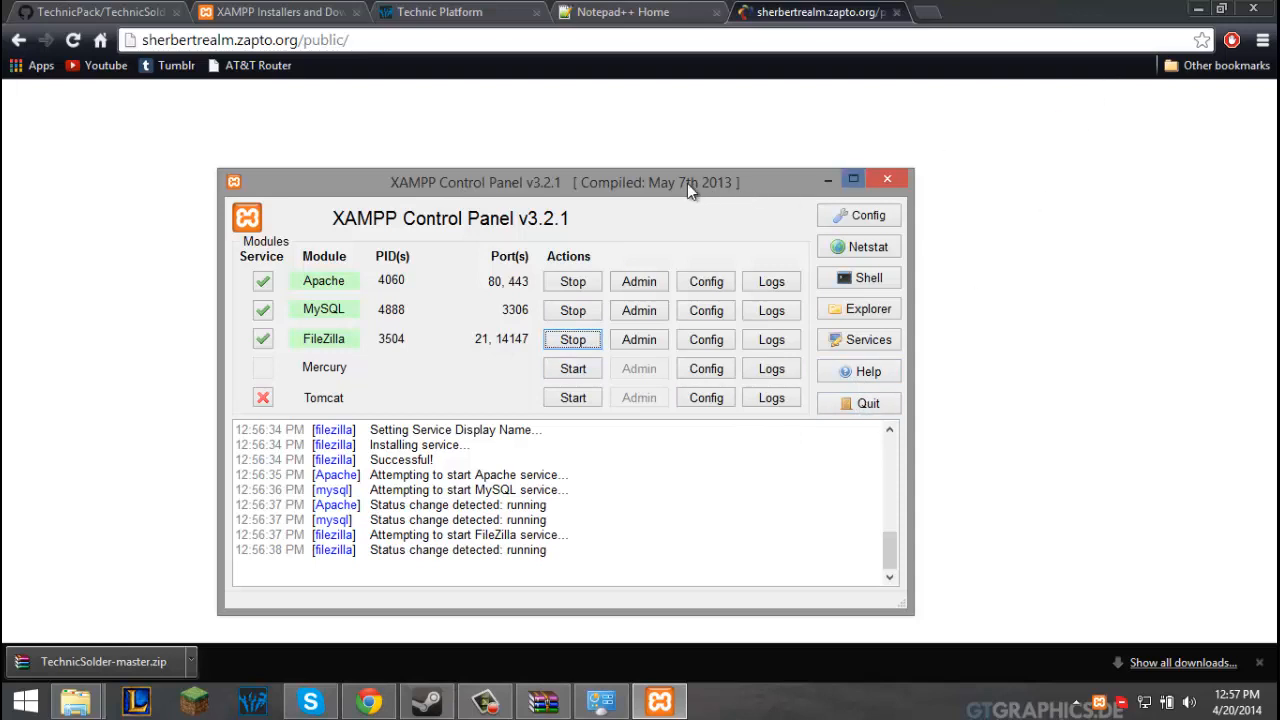
pyautogui.moveTo(687, 183); pyautogui.dragTo(750, 148)
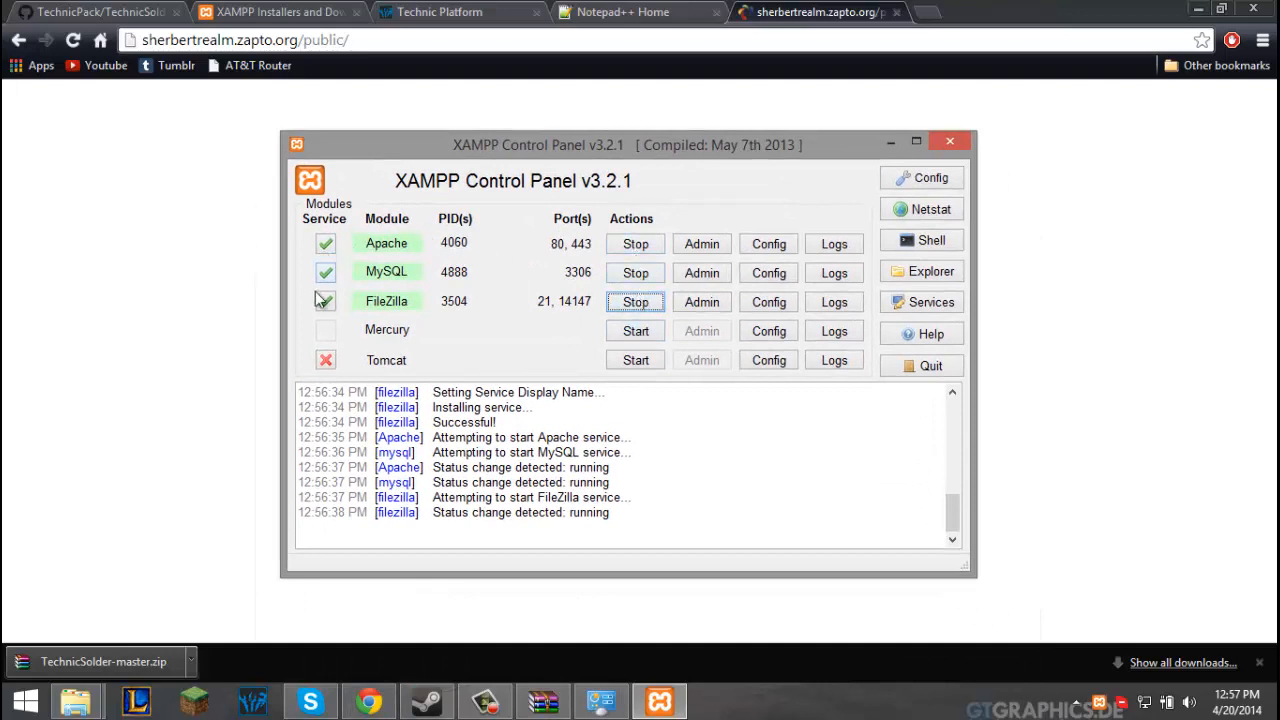
pyautogui.click(330, 364)
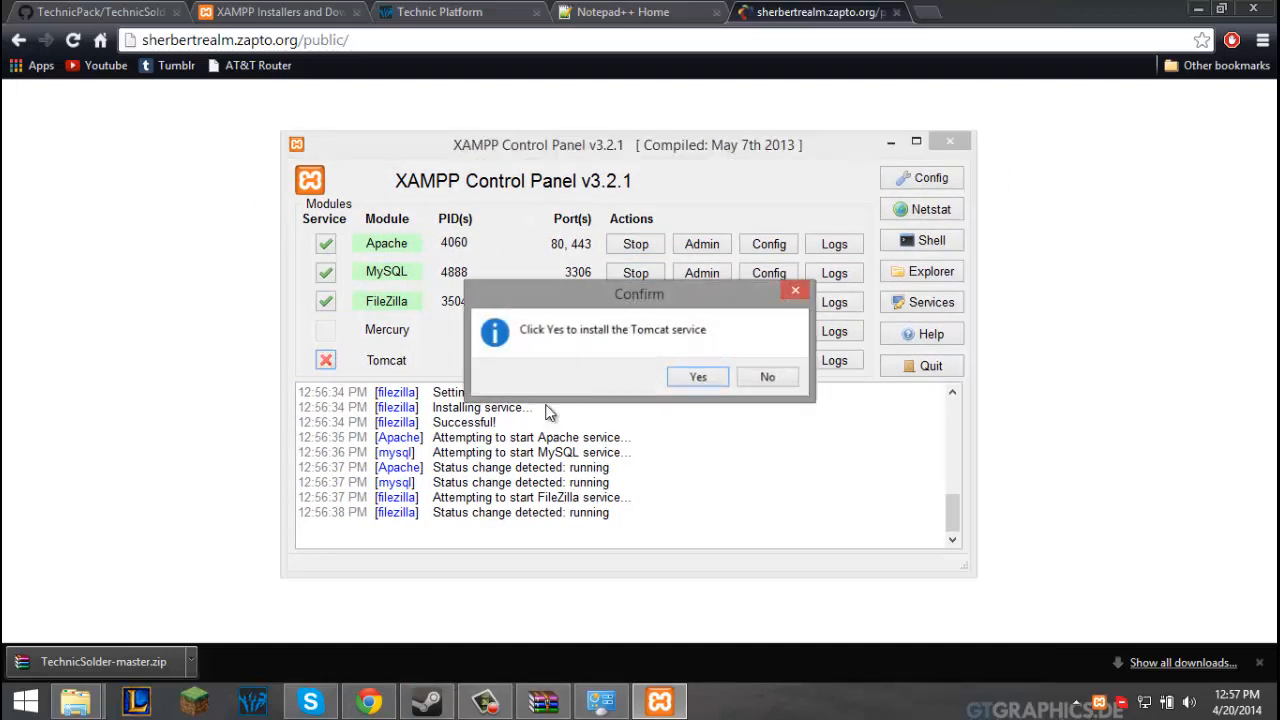
pyautogui.click(767, 377)
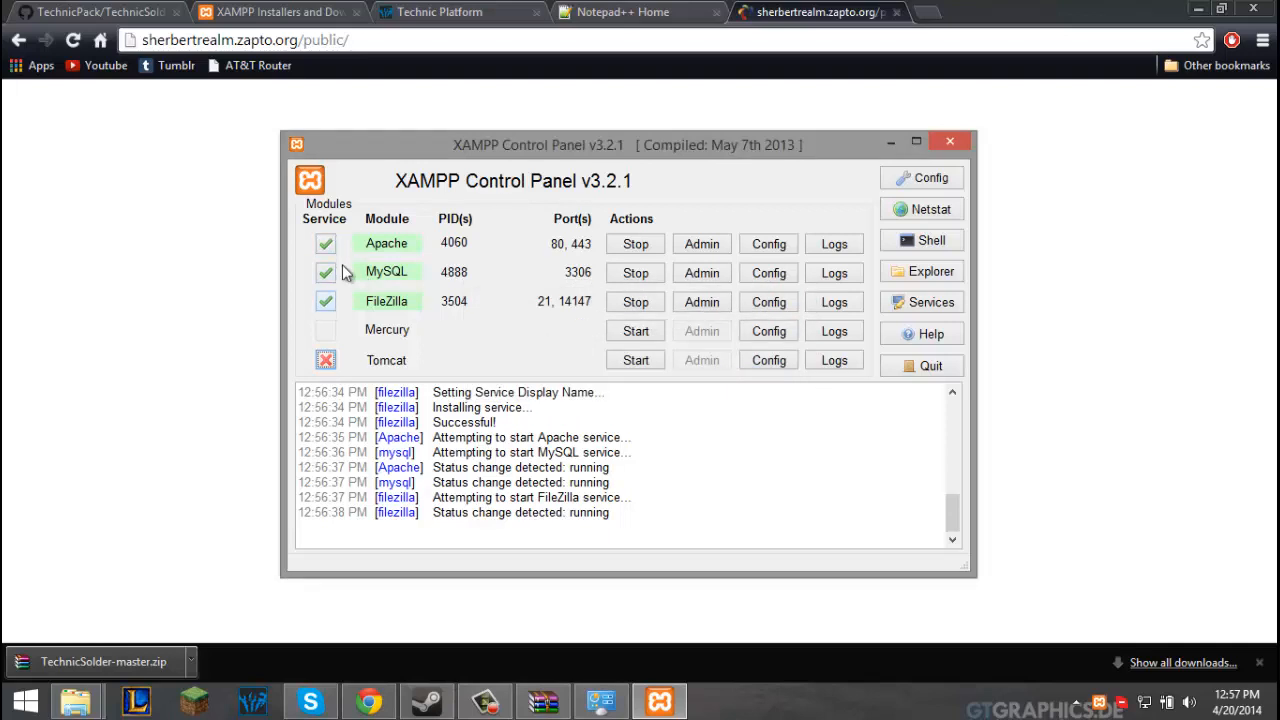
# Close WinRAR, then append index.php to the server's /public/ address in Chrome and load it.
pyautogui.click(552, 707)
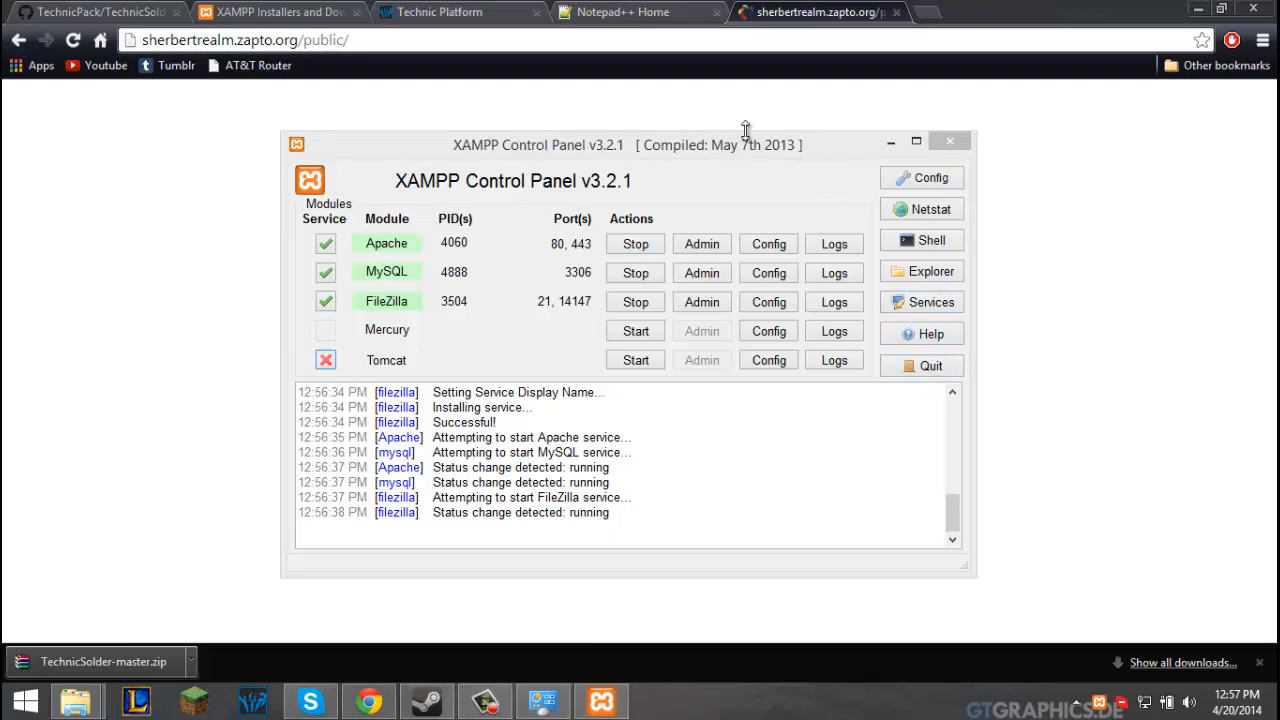
pyautogui.click(373, 37)
pyautogui.click(373, 37)
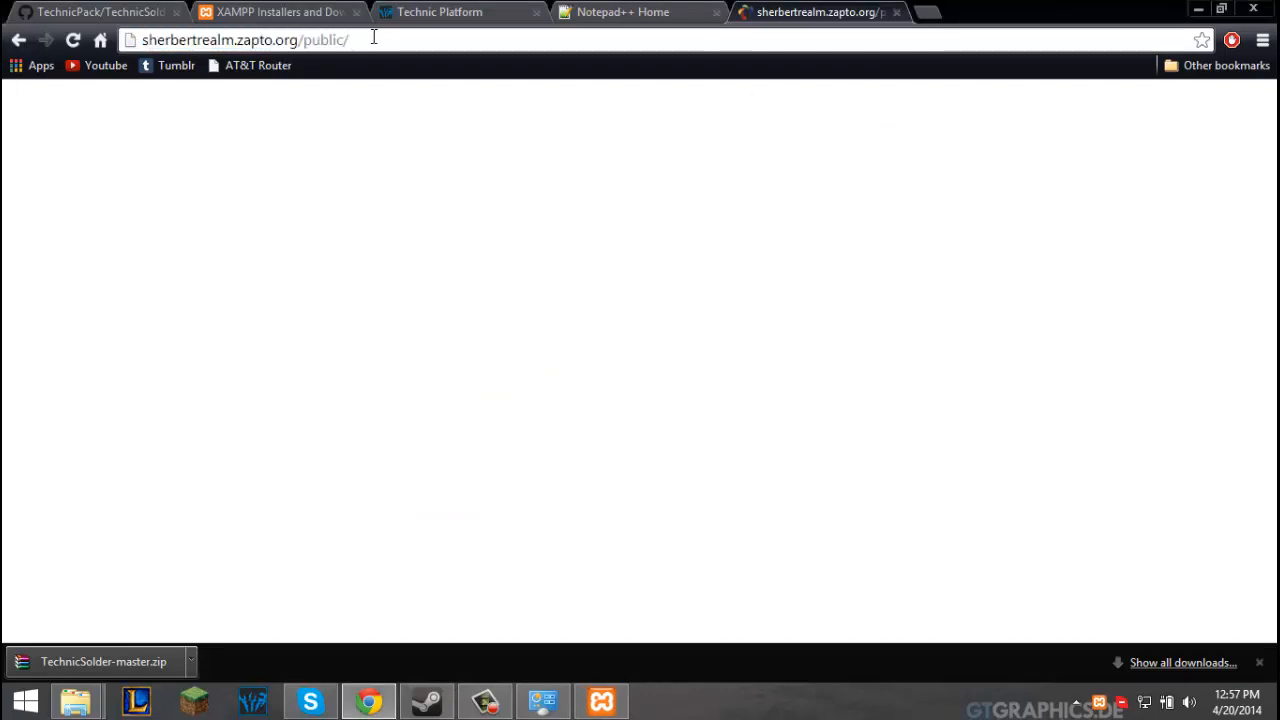
pyautogui.write('index.phph')
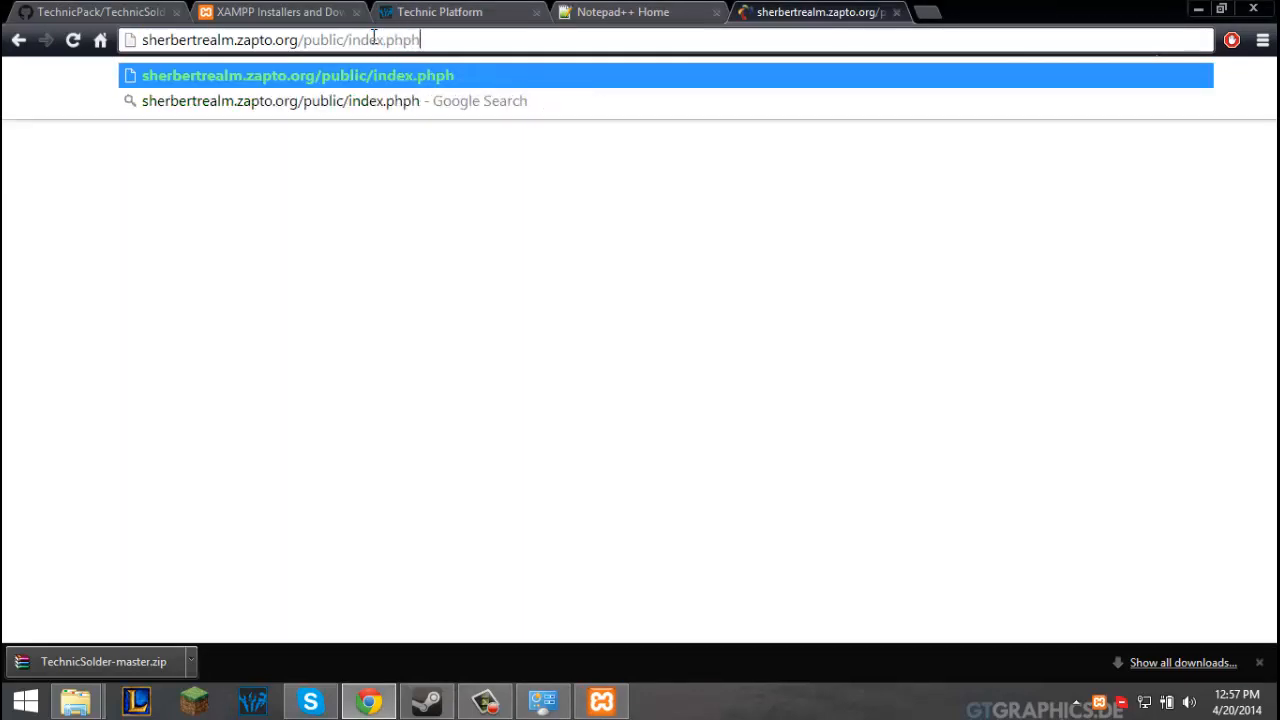
pyautogui.press('Return')
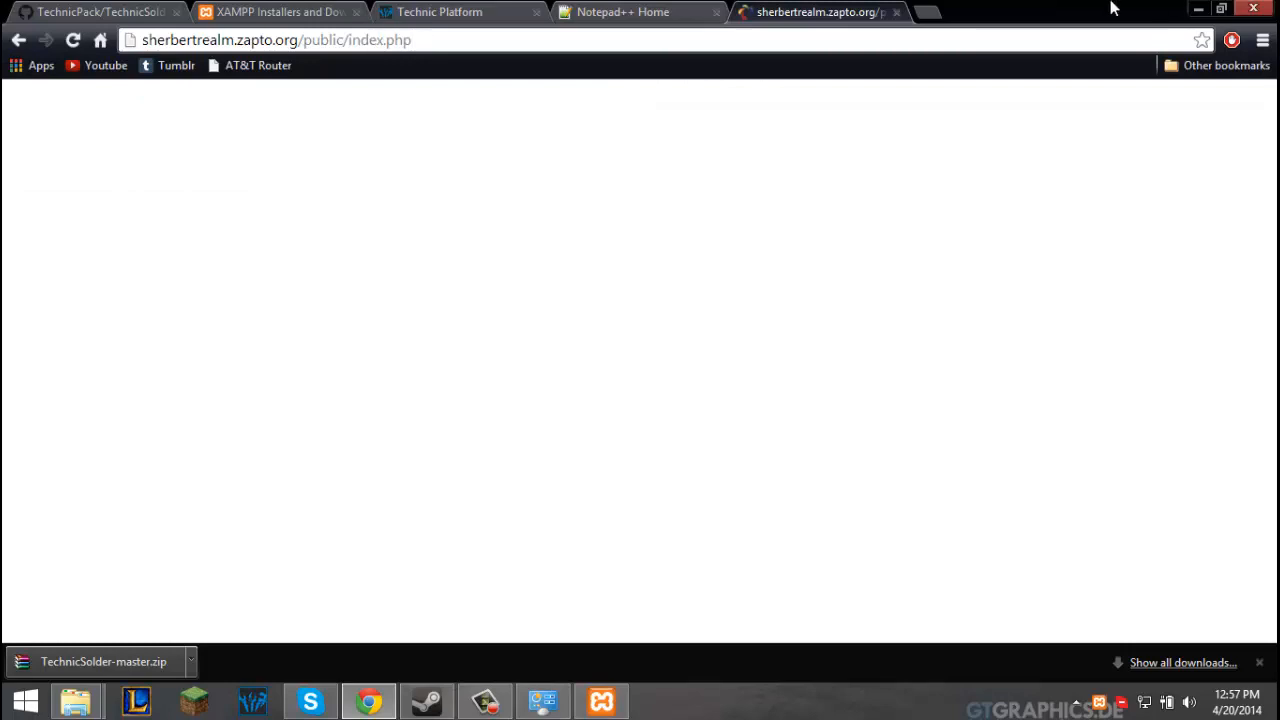
# Look over the Technic Platform Solder page and the Notepad++ home page in their open Chrome tabs.
pyautogui.click(1197, 8)
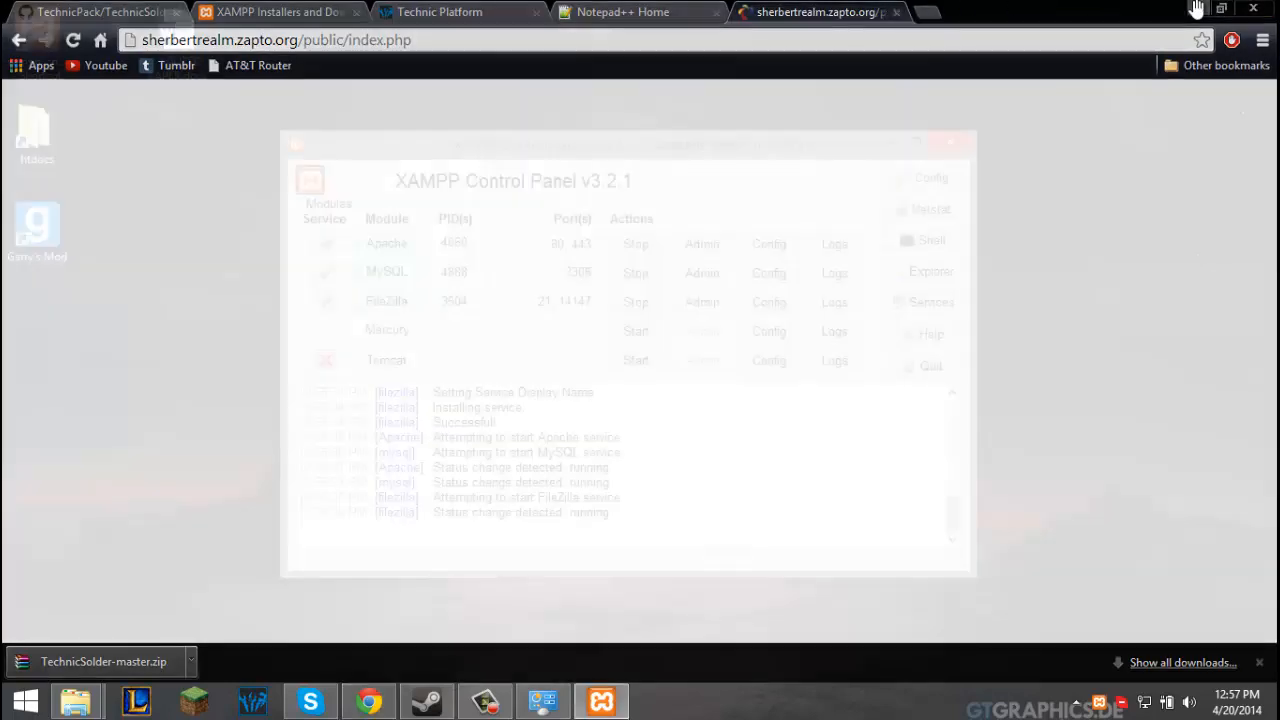
pyautogui.click(367, 703)
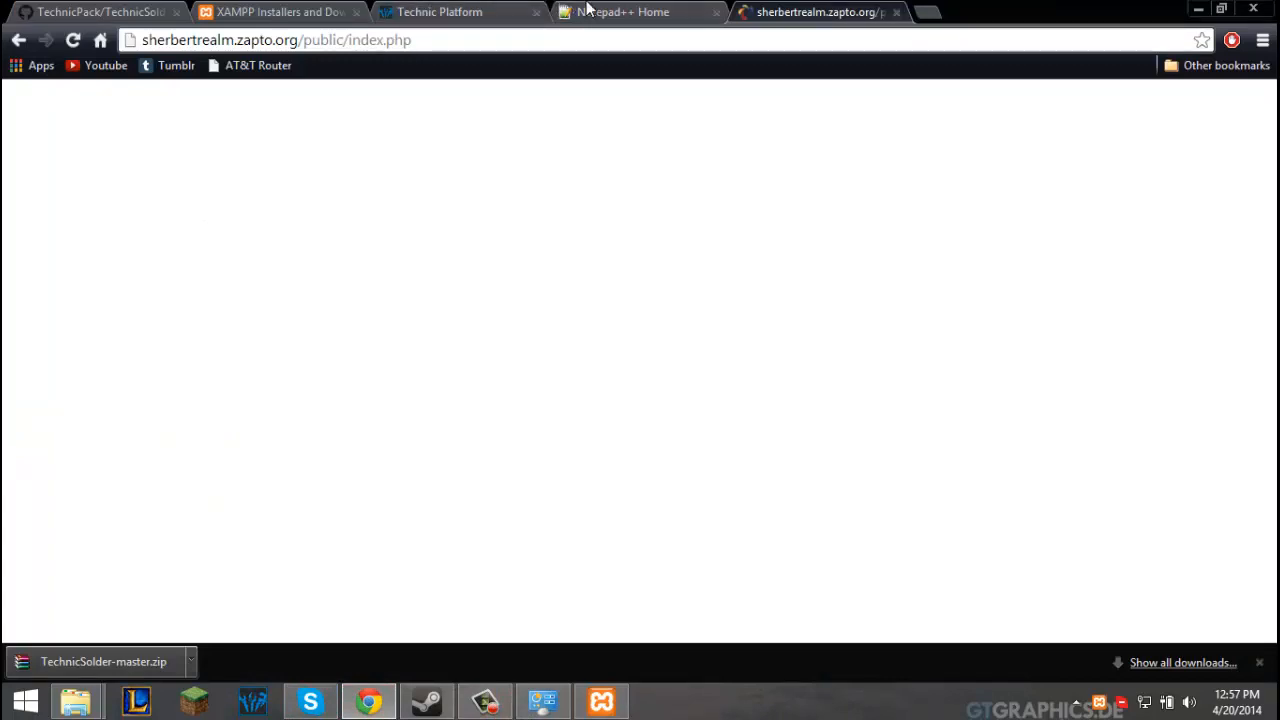
pyautogui.click(470, 11)
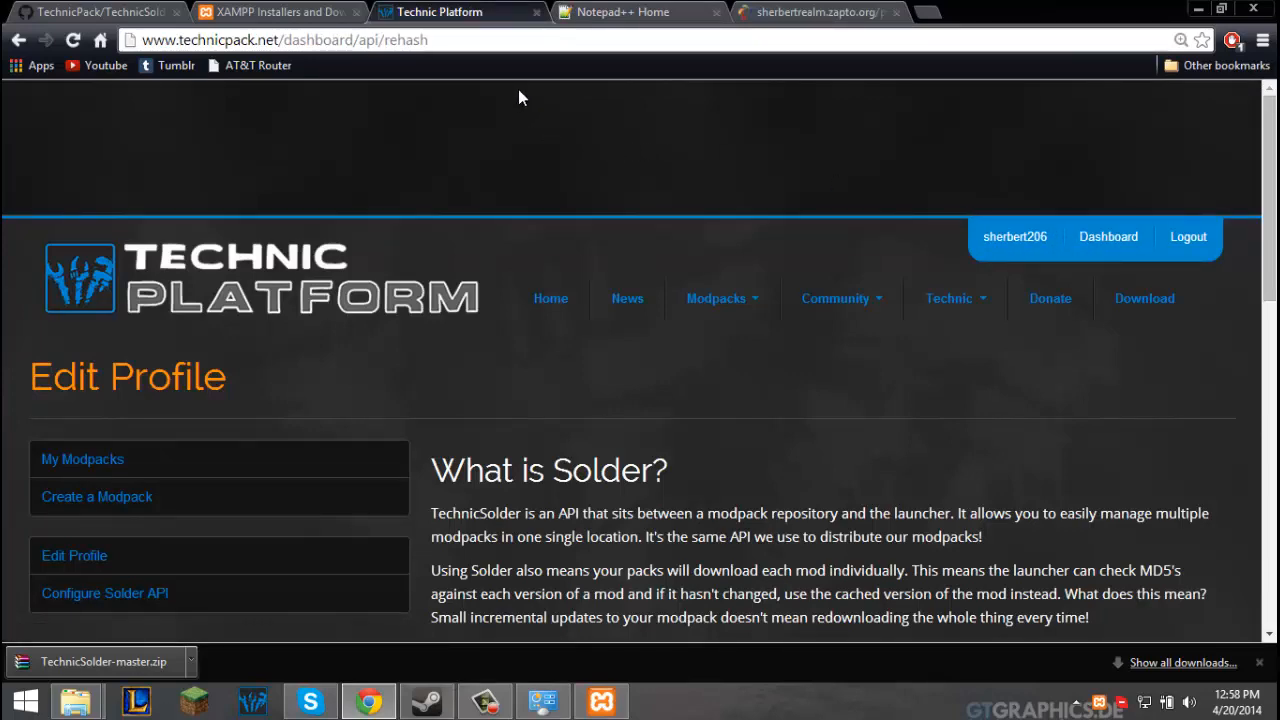
pyautogui.click(641, 9)
pyautogui.scroll(-4, 656, 334)
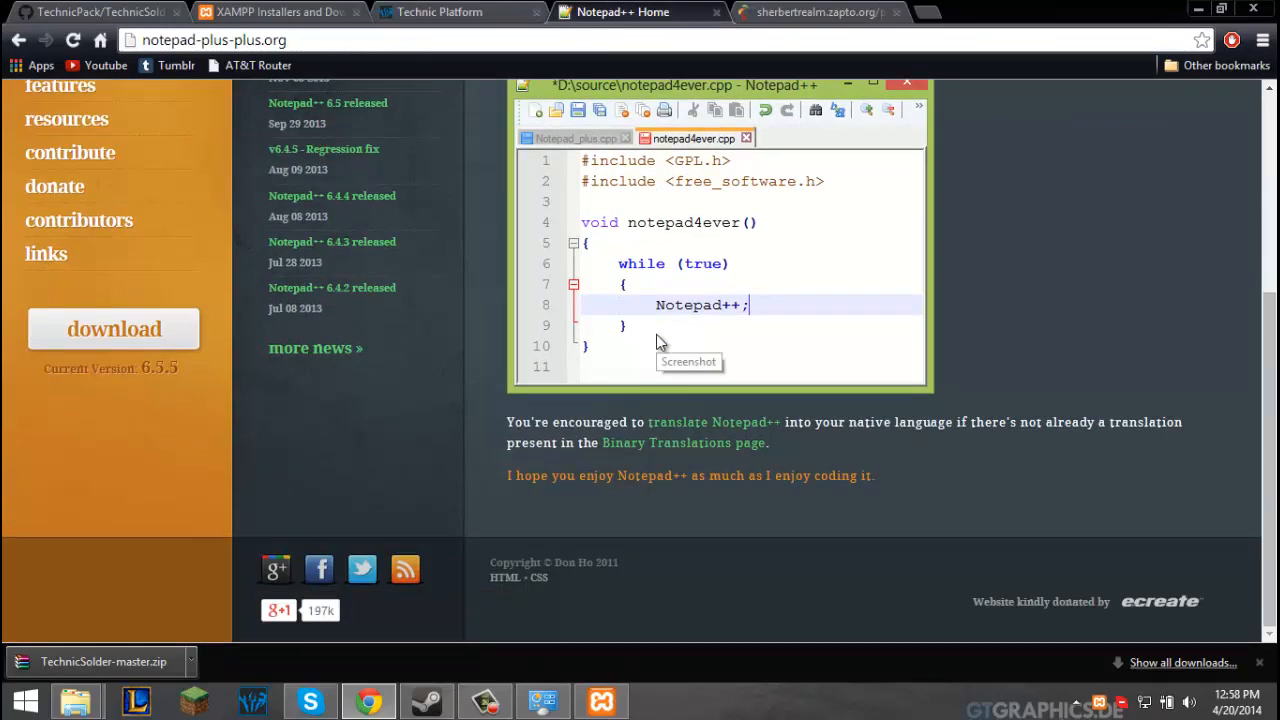
pyautogui.scroll(4, 656, 334)
pyautogui.scroll(-3, 671, 324)
pyautogui.scroll(3, 671, 324)
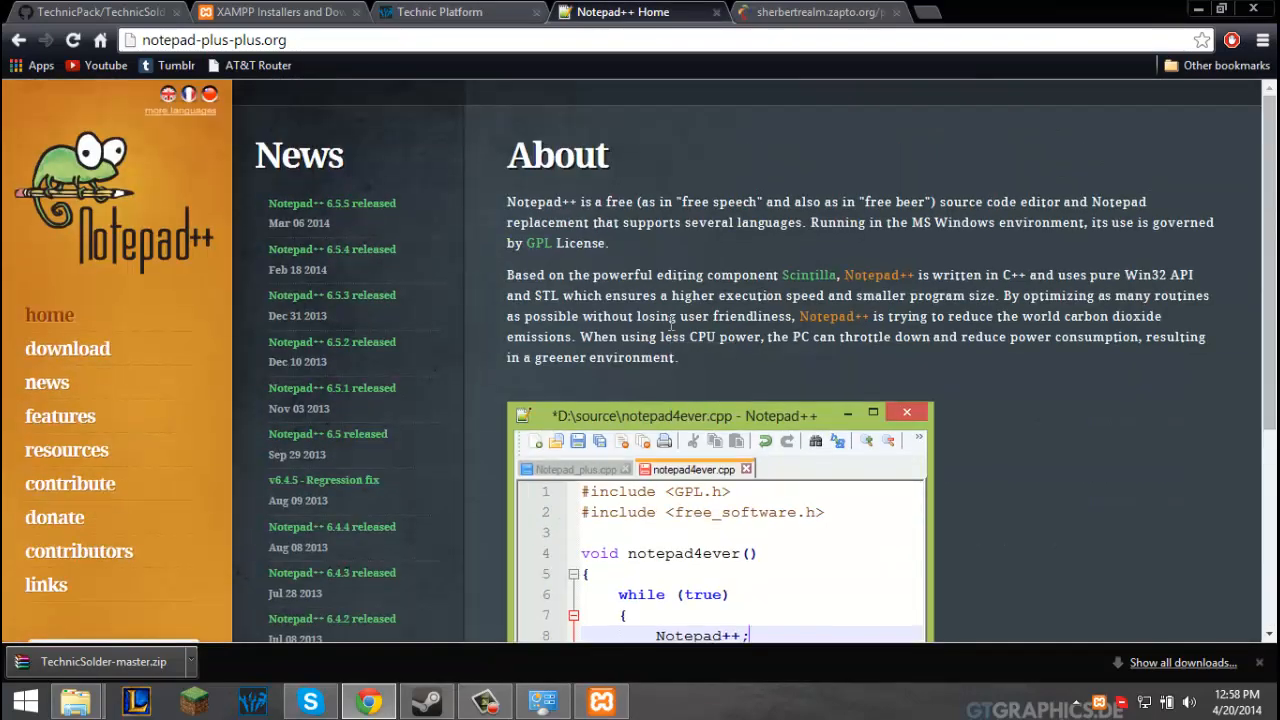
pyautogui.scroll(-3, 671, 324)
pyautogui.scroll(2, 674, 329)
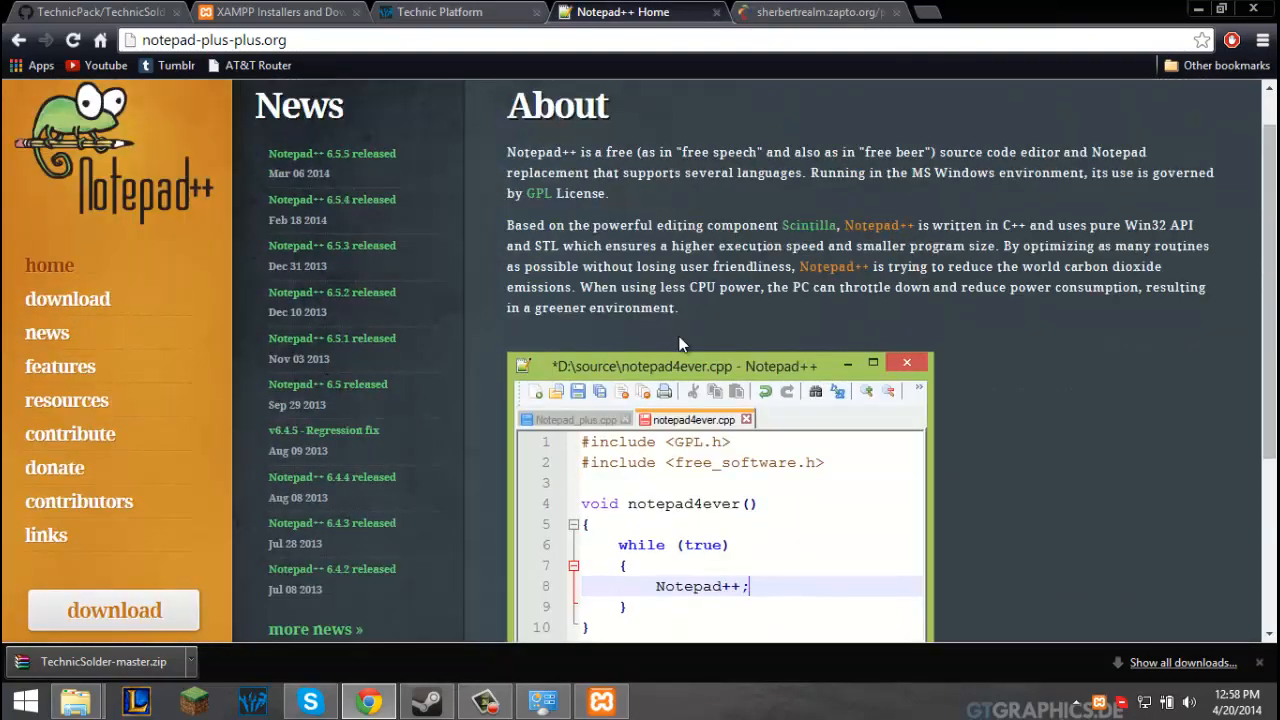
pyautogui.scroll(-1, 680, 343)
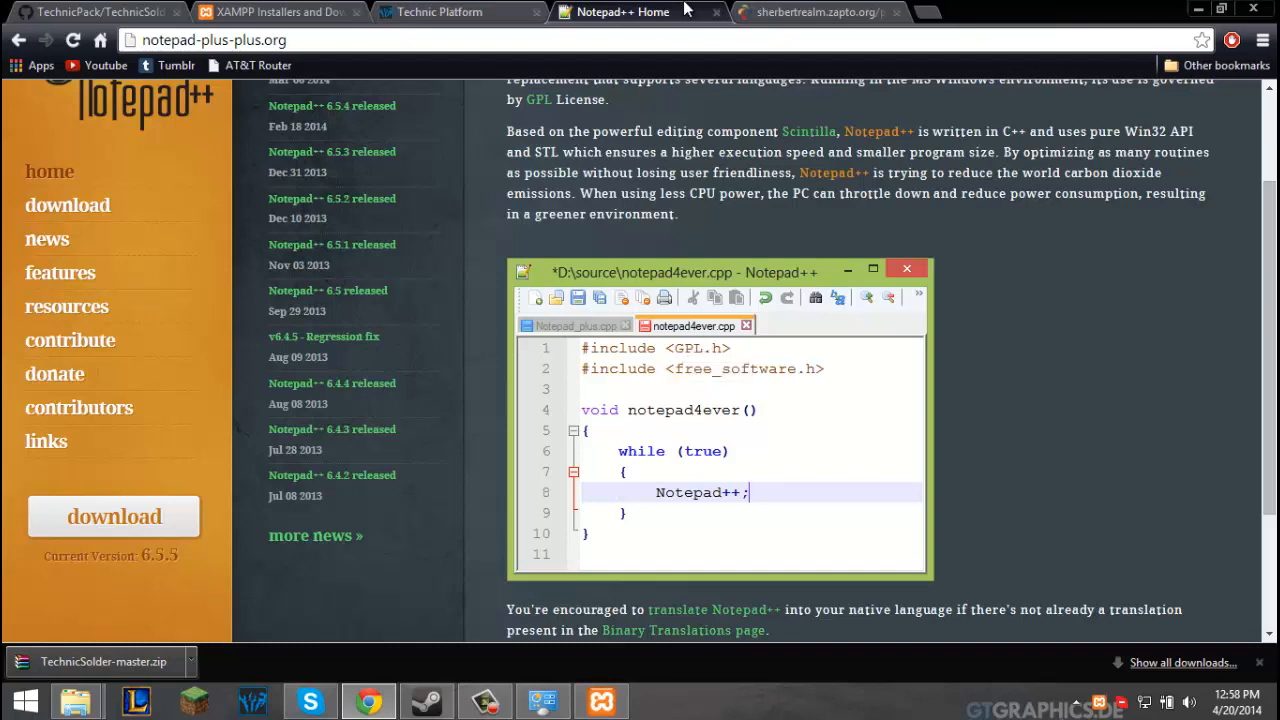
# Close the Notepad++, TechnicSolder GitHub and XAMPP download tabs, keeping the Technic Platform and server tabs.
pyautogui.click(718, 14)
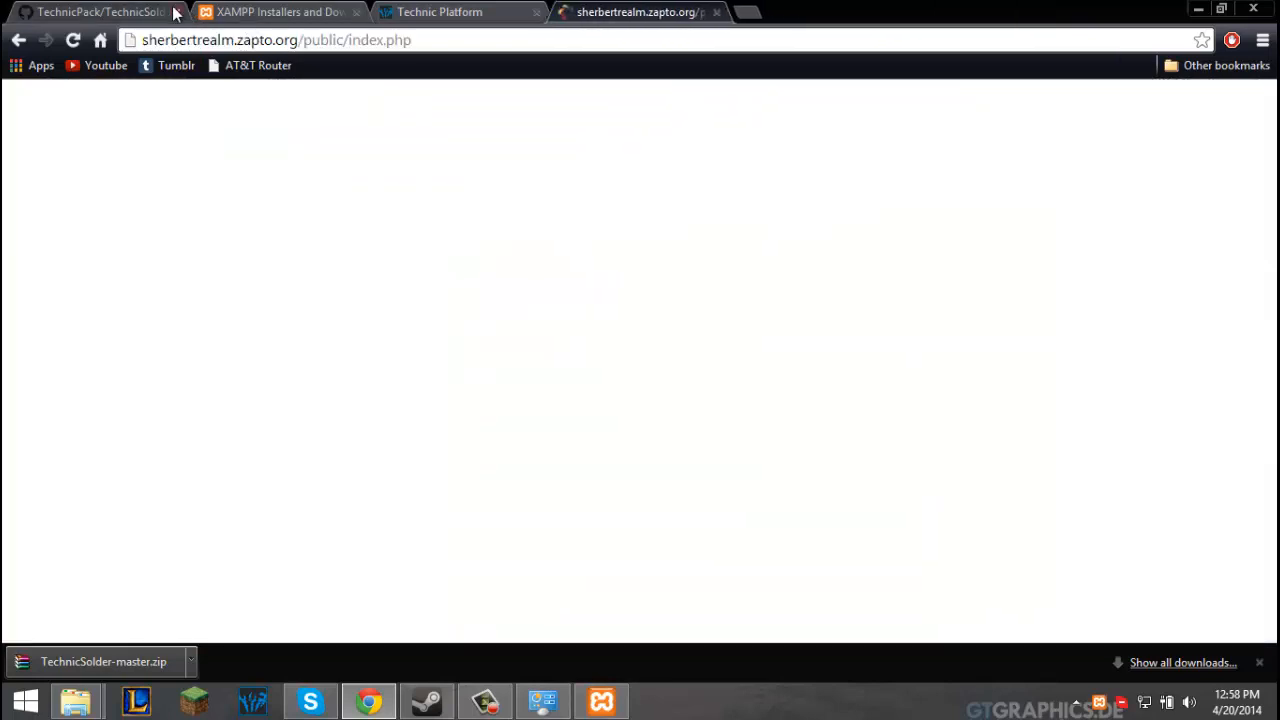
pyautogui.click(176, 12)
pyautogui.click(176, 12)
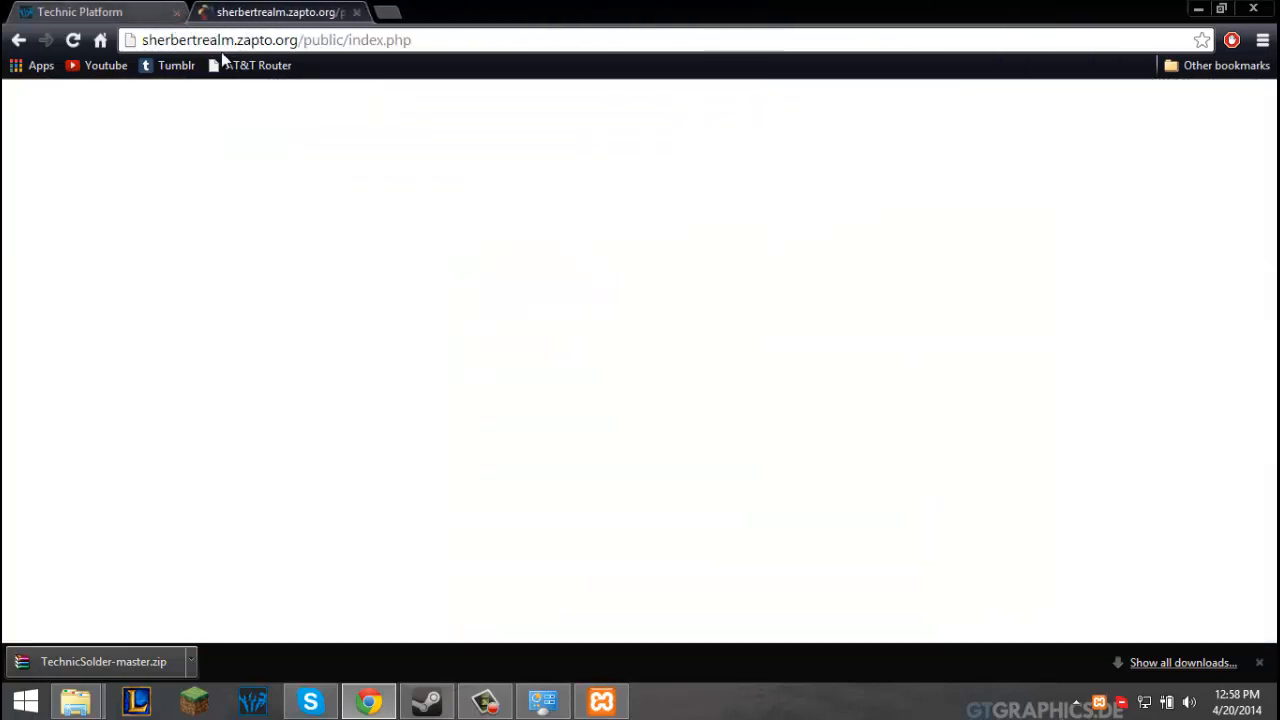
# Switch to the htdocs File Explorer window and duplicate the config-sample folder inside application.
pyautogui.click(75, 701)
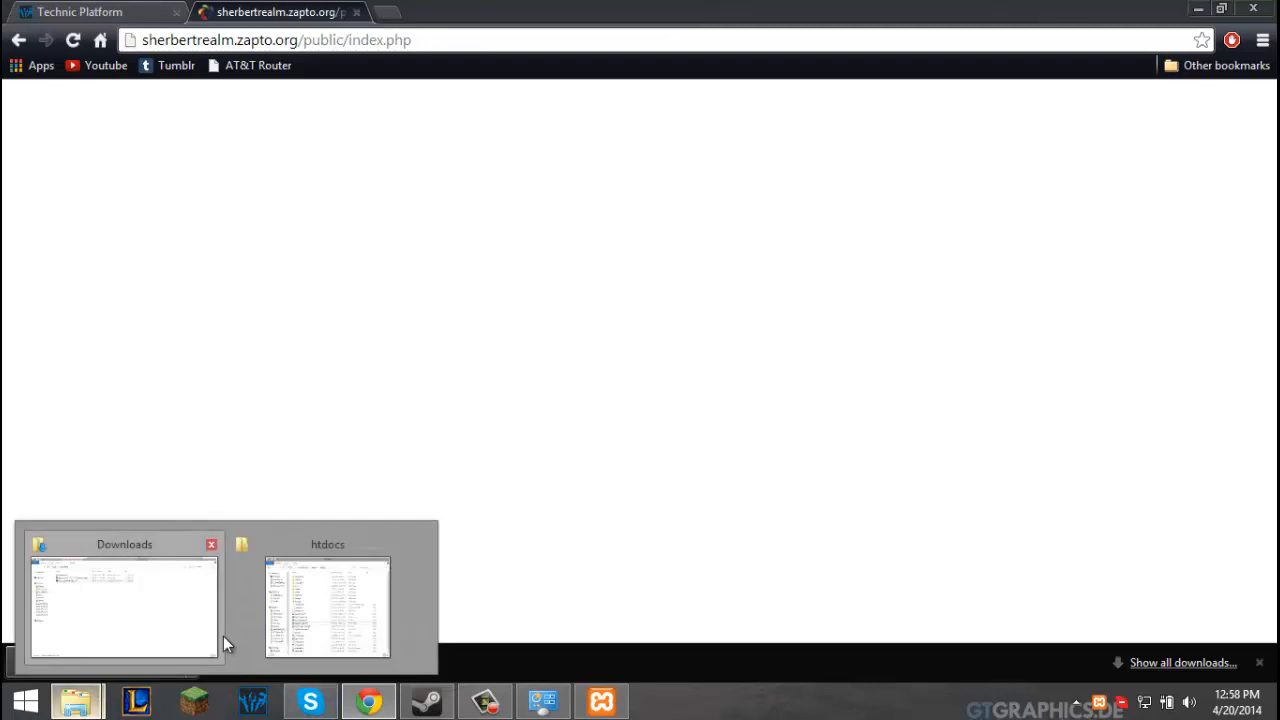
pyautogui.click(327, 606)
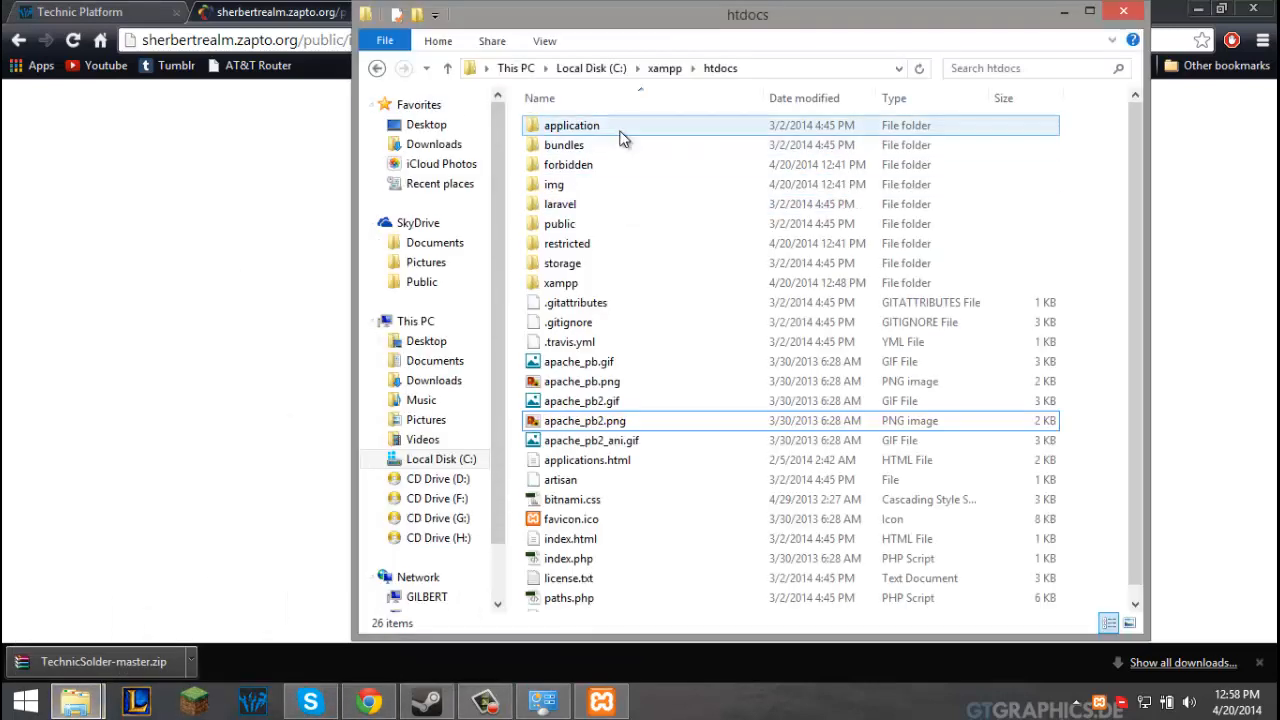
pyautogui.doubleClick(620, 136)
pyautogui.rightClick(620, 132)
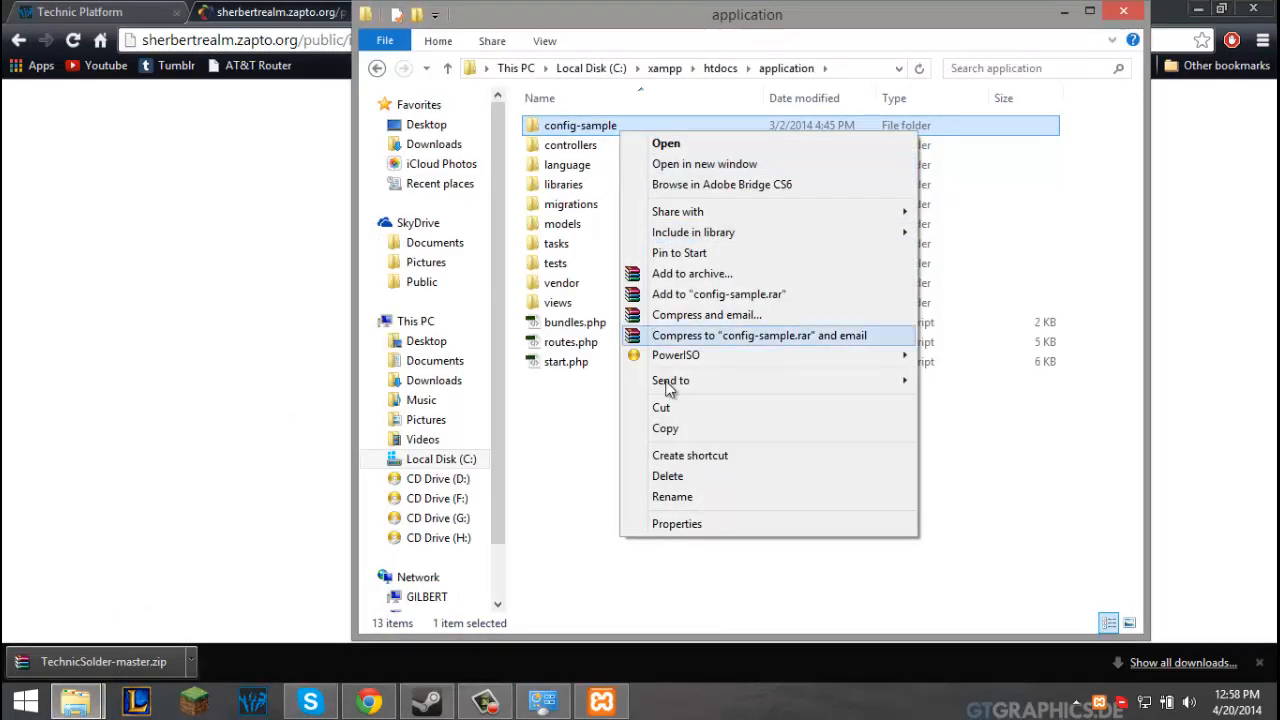
pyautogui.click(689, 431)
pyautogui.click(690, 434)
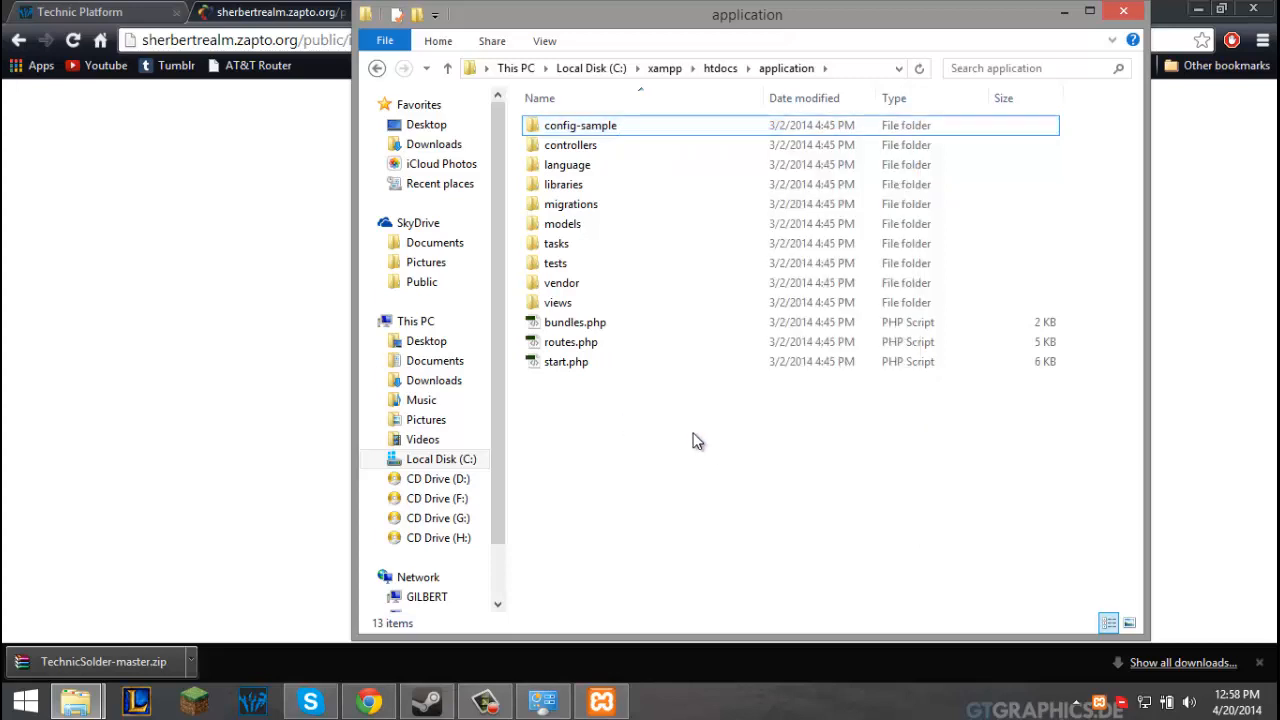
pyautogui.rightClick(697, 441)
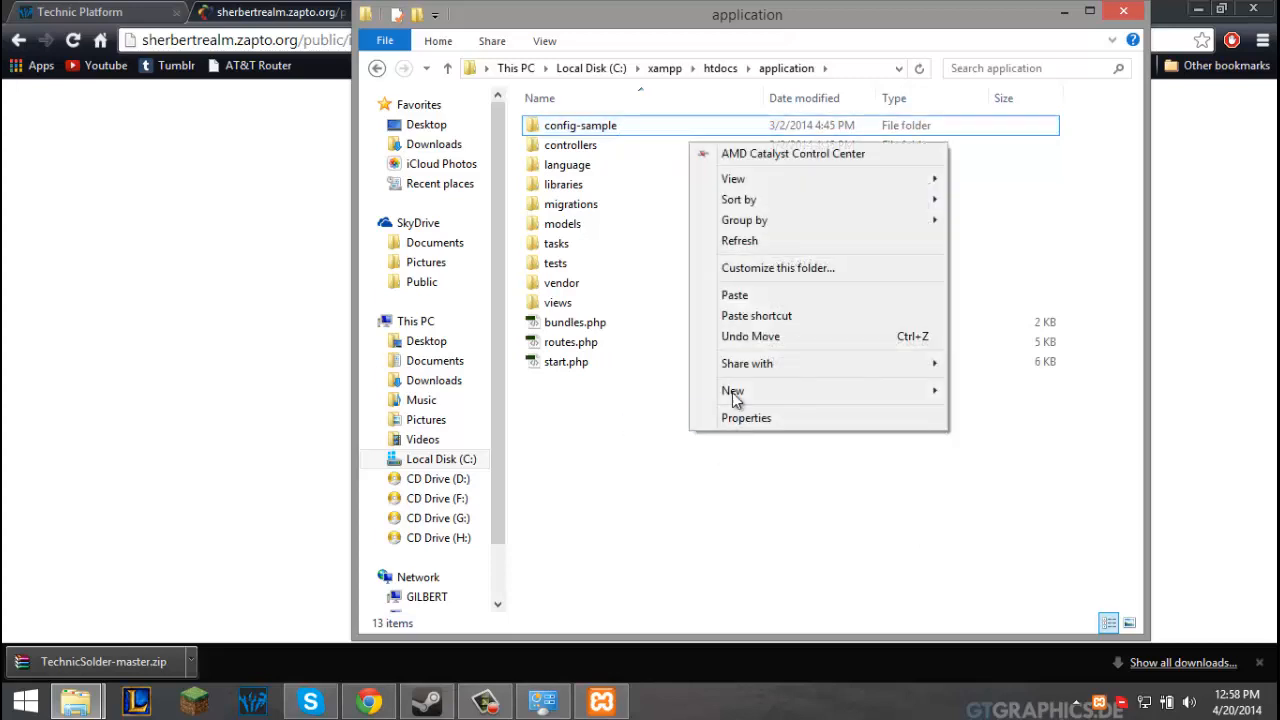
pyautogui.click(773, 300)
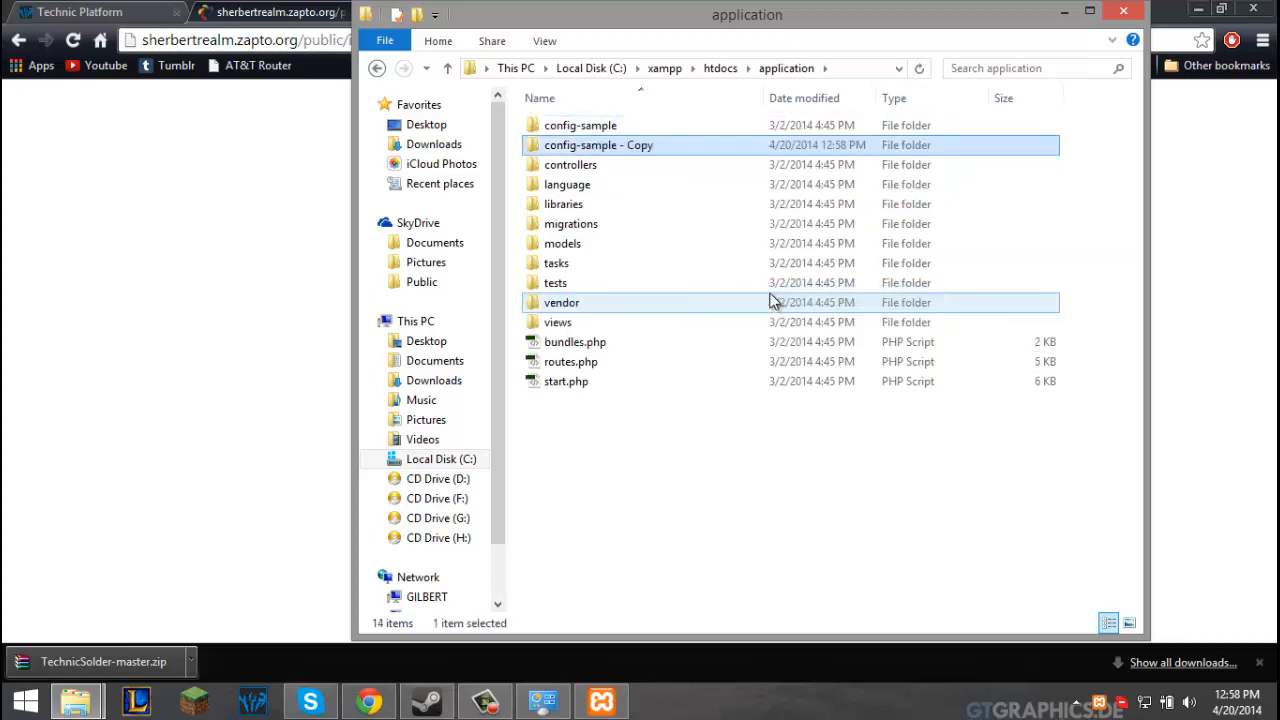
# Rename the copied config-sample folder as config.
pyautogui.rightClick(653, 155)
pyautogui.click(682, 538)
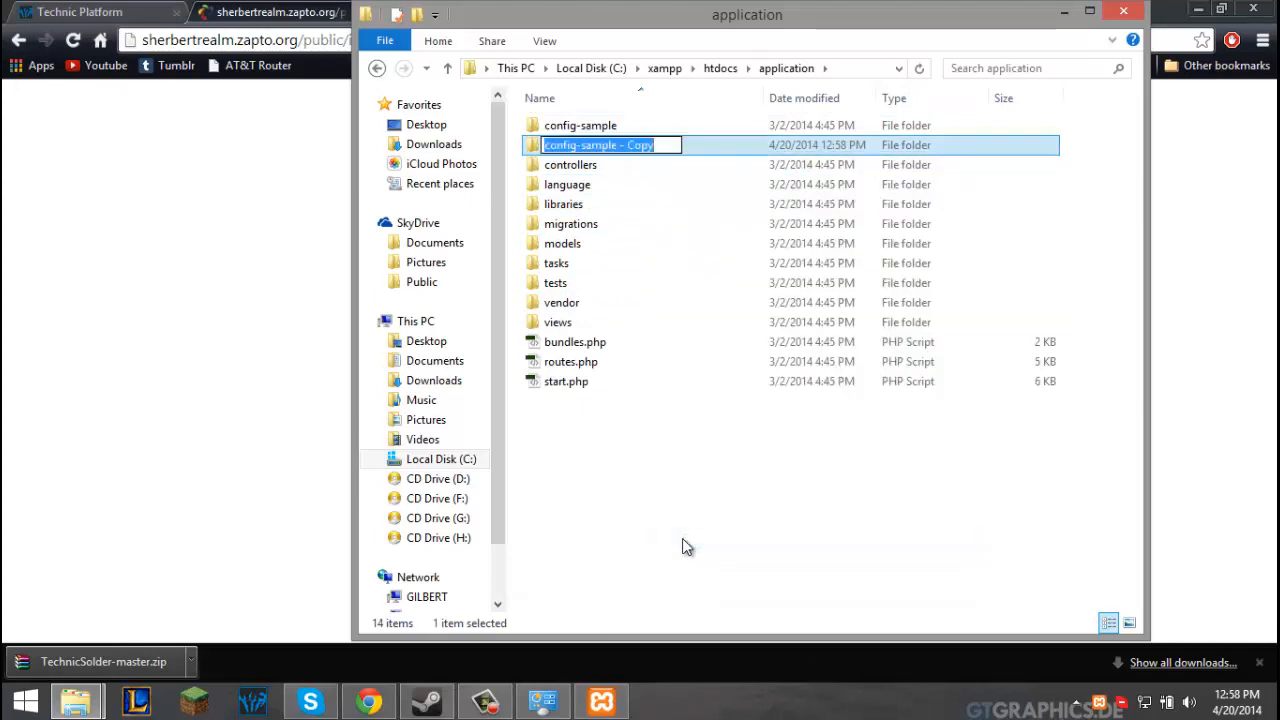
pyautogui.write('config')
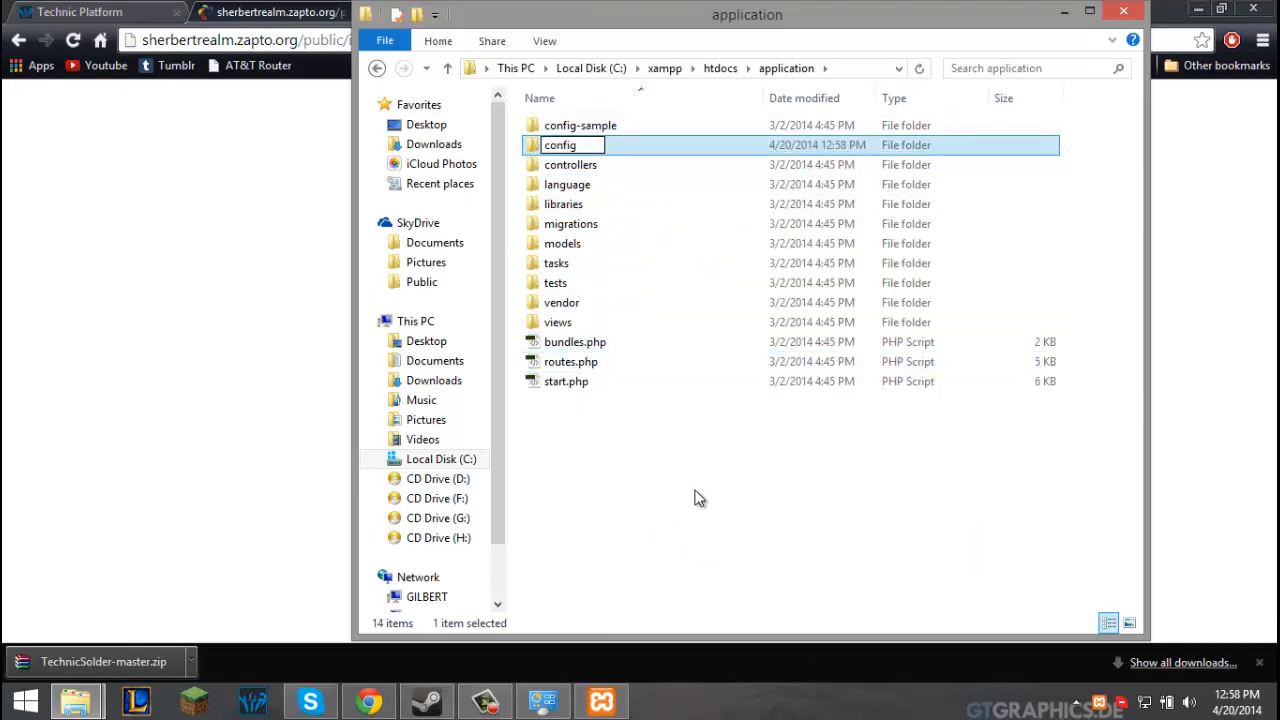
pyautogui.click(694, 498)
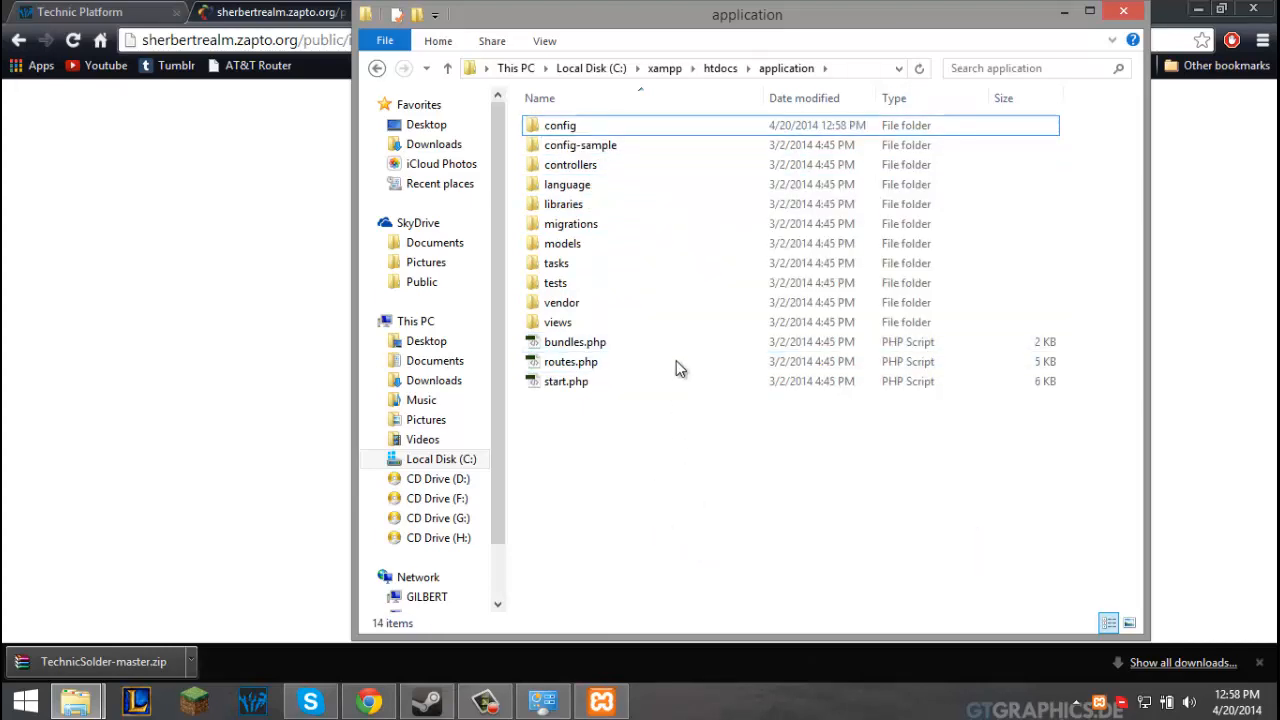
# Open the .htaccess-sample file from the htdocs public folder in Notepad++.
pyautogui.click(720, 68)
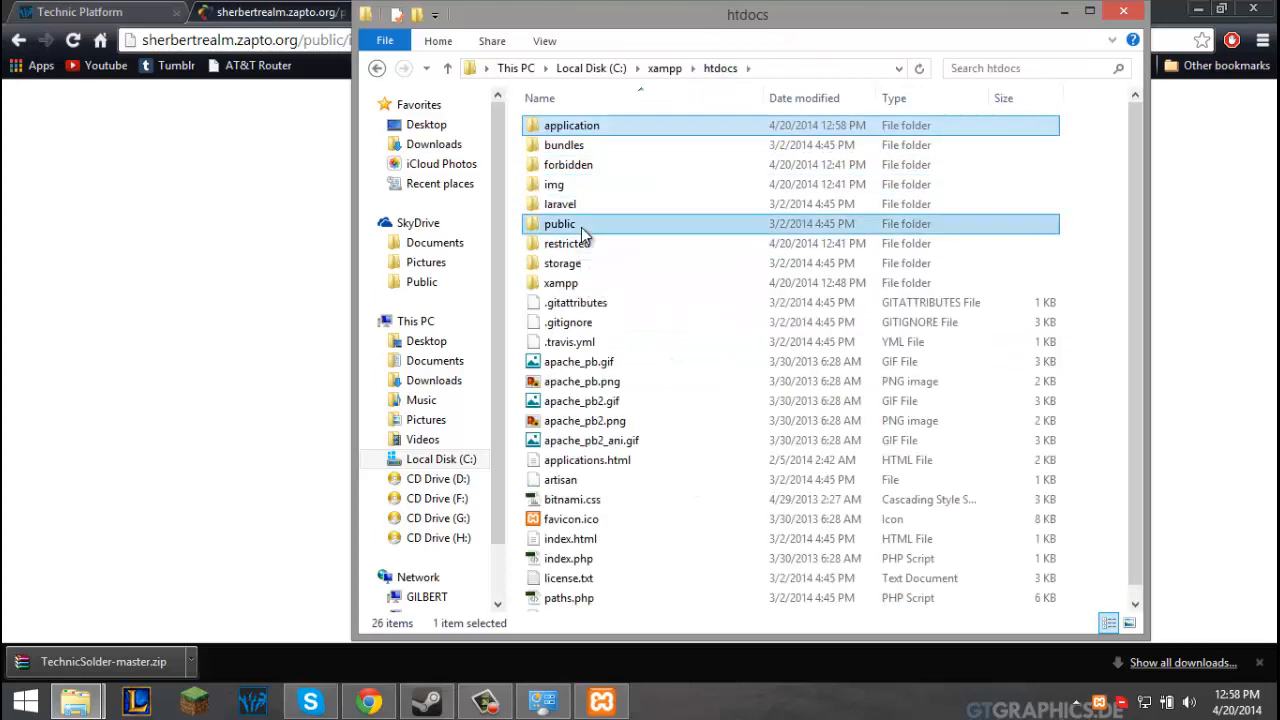
pyautogui.doubleClick(586, 223)
pyautogui.click(577, 283)
pyautogui.rightClick(577, 283)
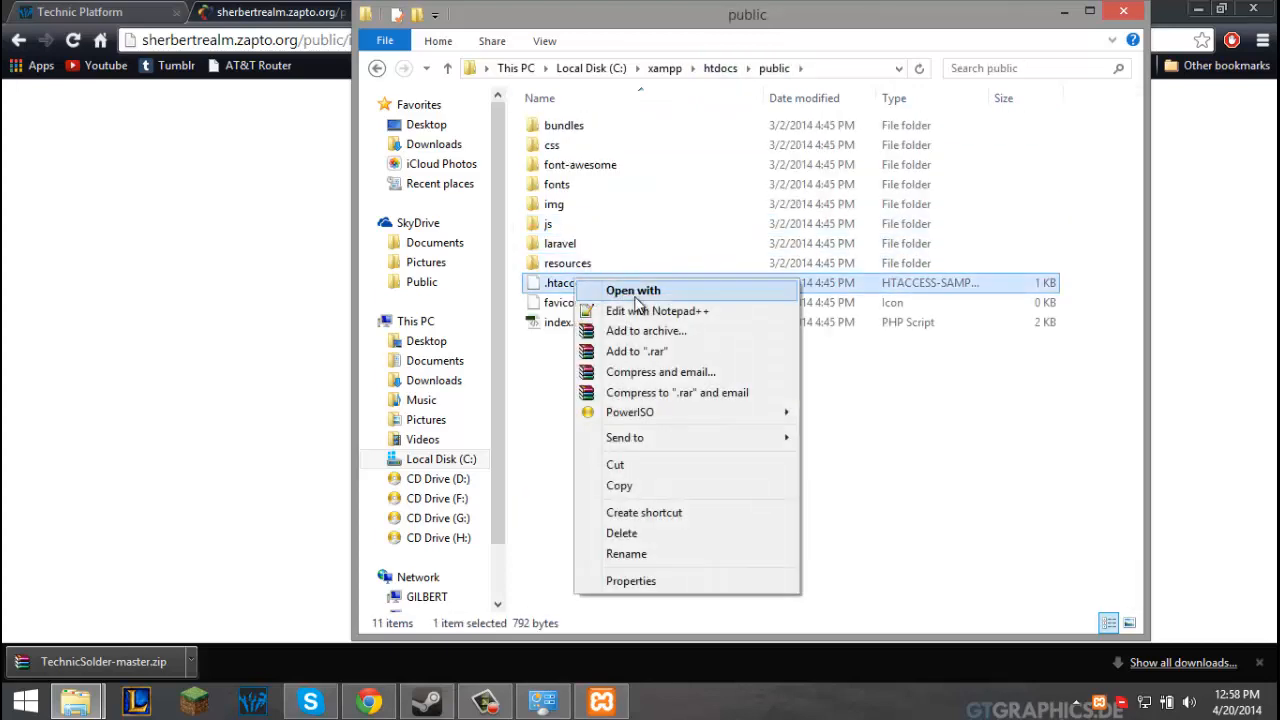
pyautogui.click(686, 310)
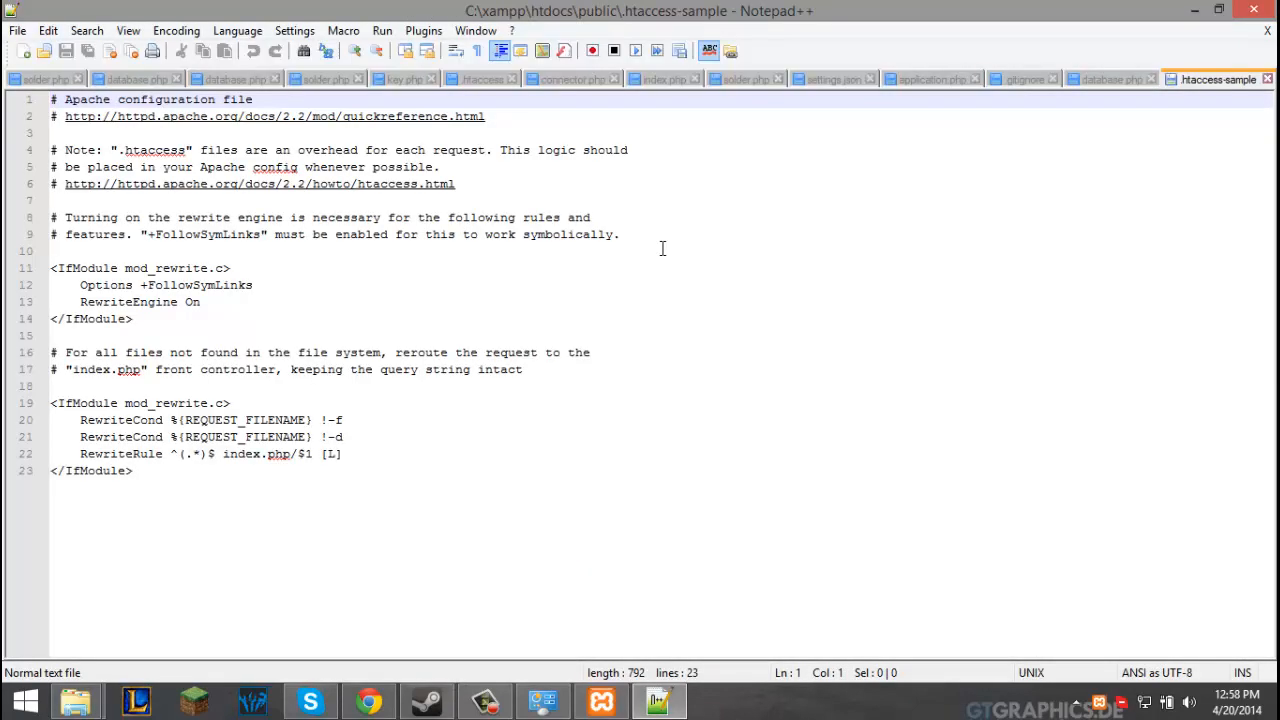
# Save the sample as .htaccess with type All types in the public folder, close the editor and return to the htdocs folder.
pyautogui.click(18, 30)
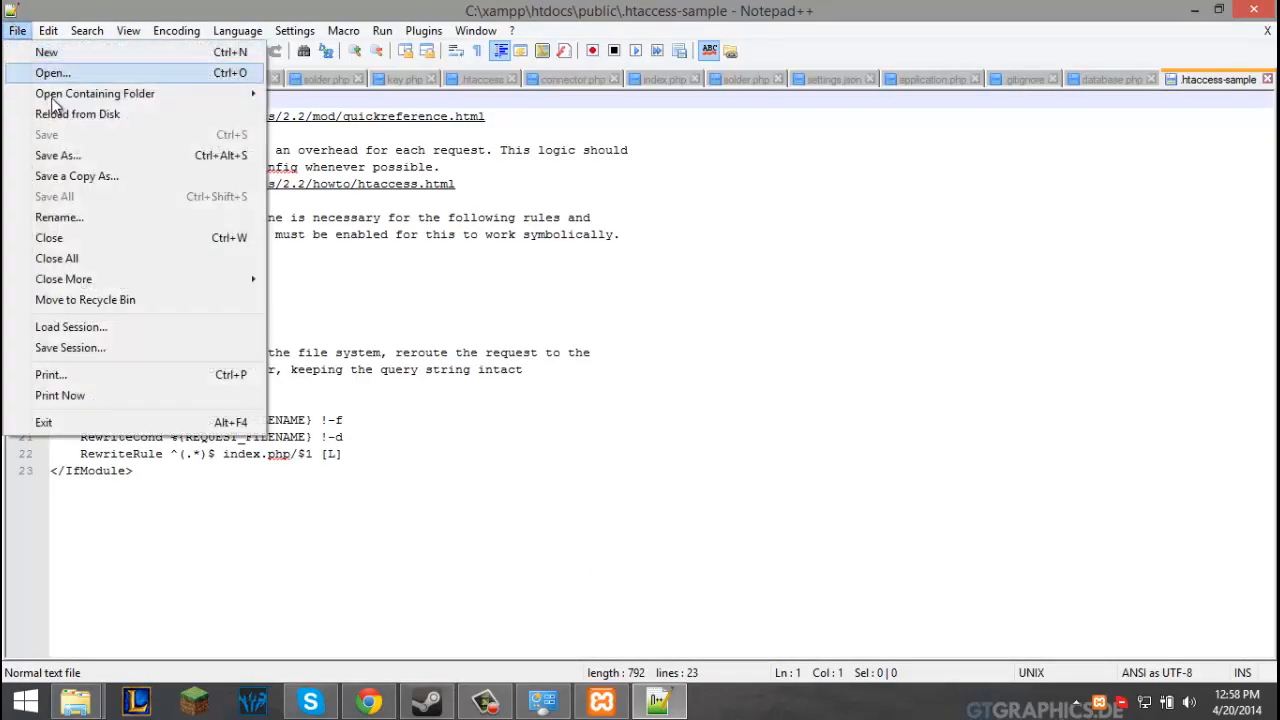
pyautogui.click(87, 156)
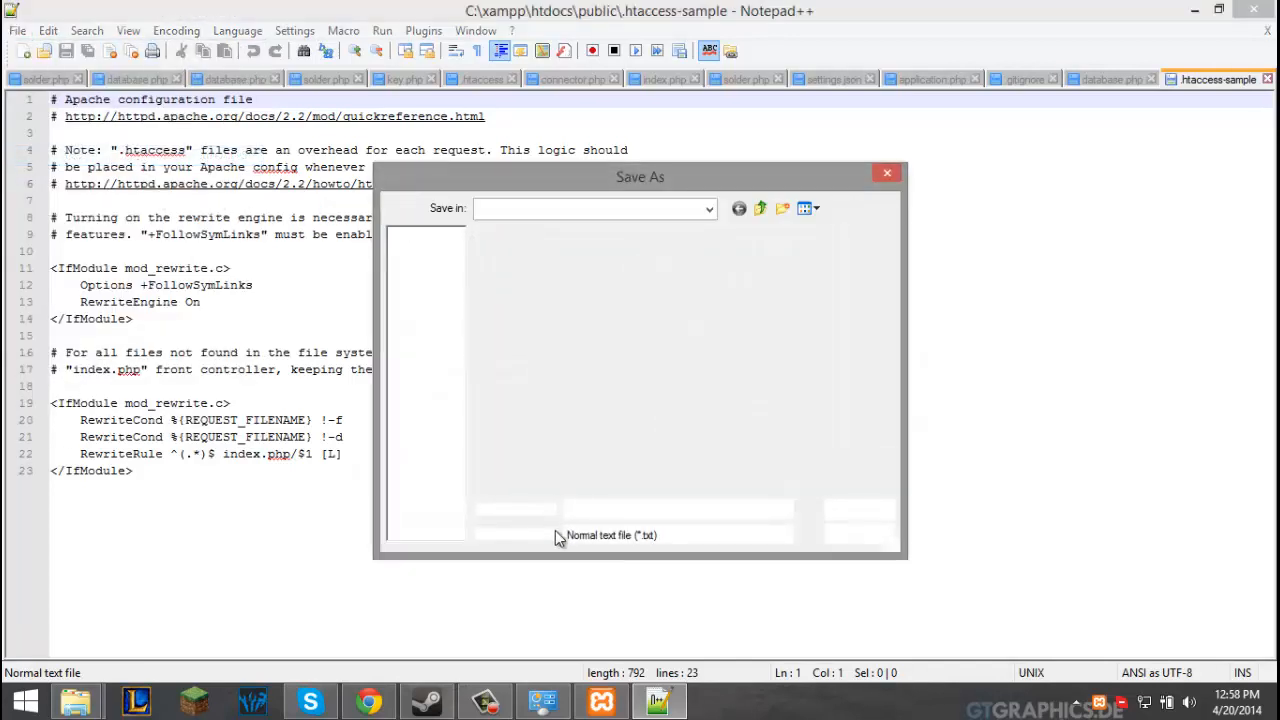
pyautogui.write('.htacces')
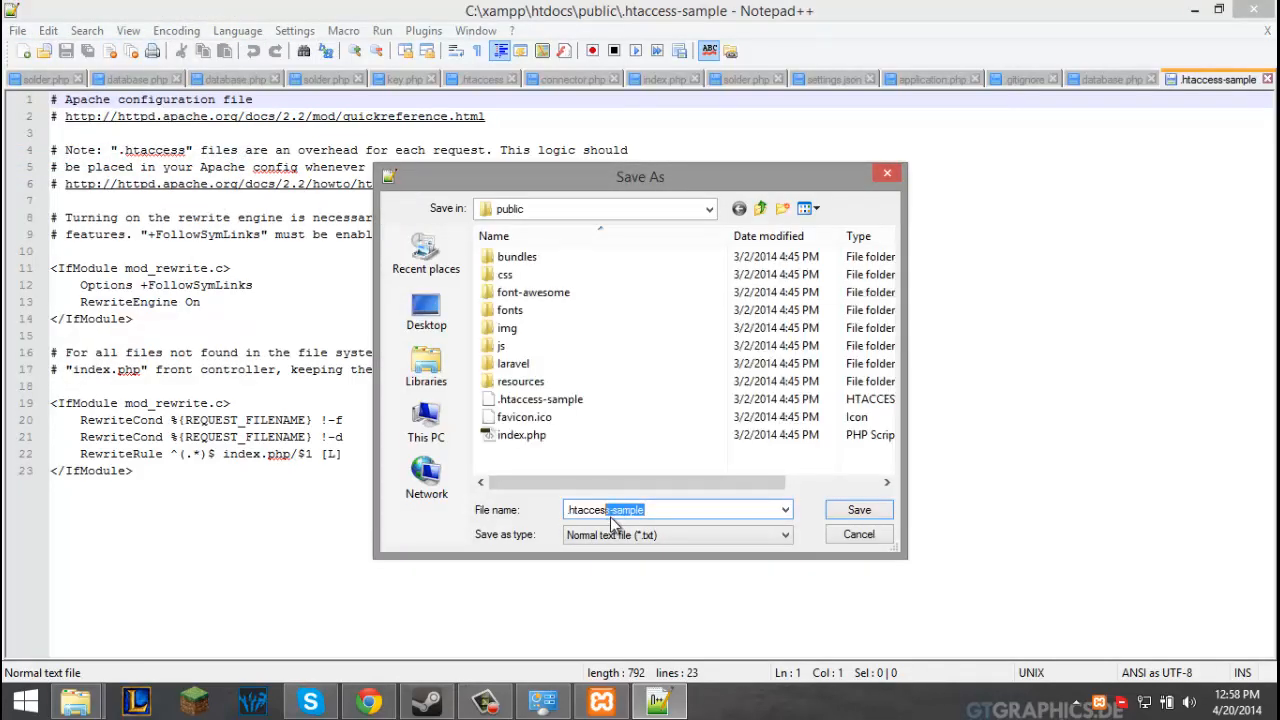
pyautogui.write('s')
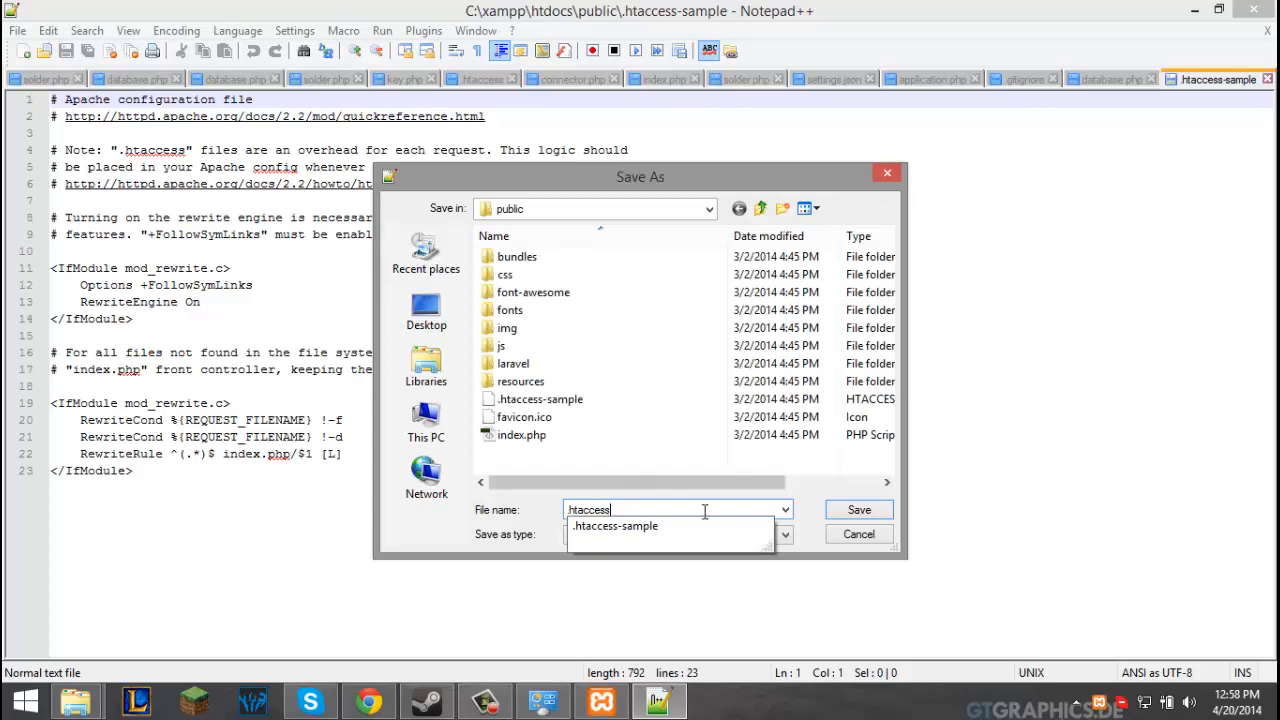
pyautogui.click(790, 537)
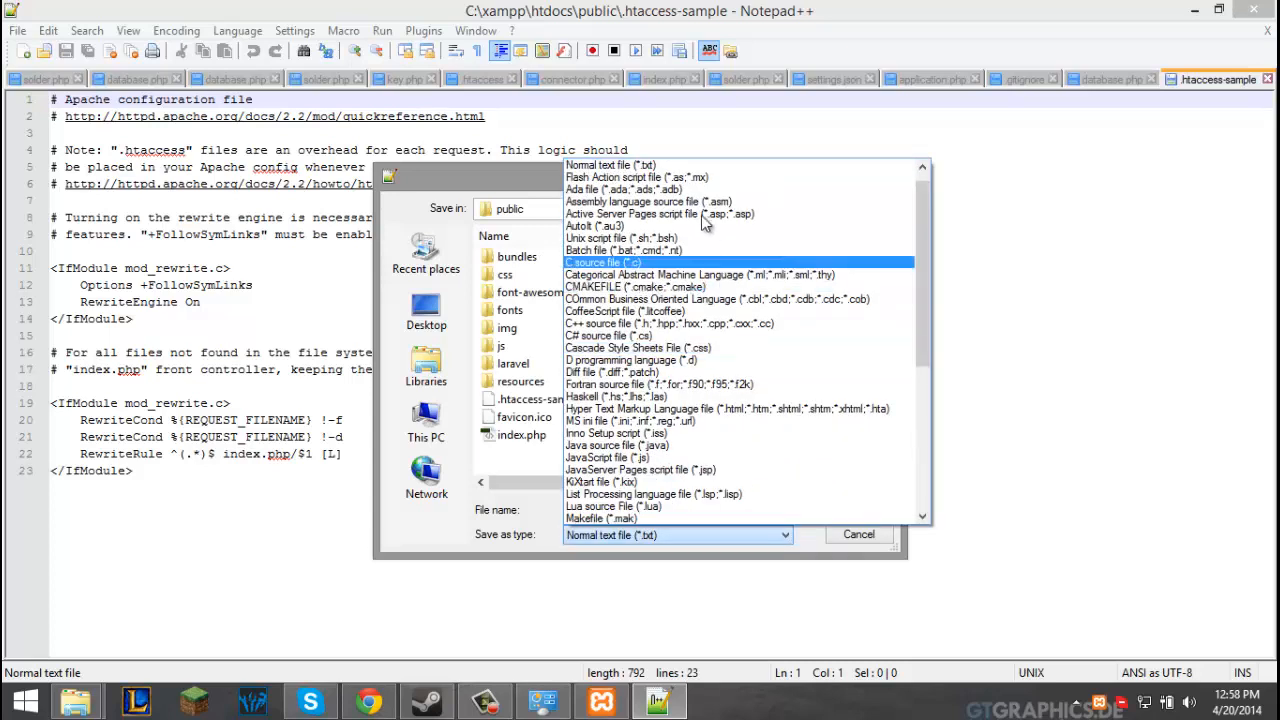
pyautogui.scroll(1, 668, 184)
pyautogui.click(655, 167)
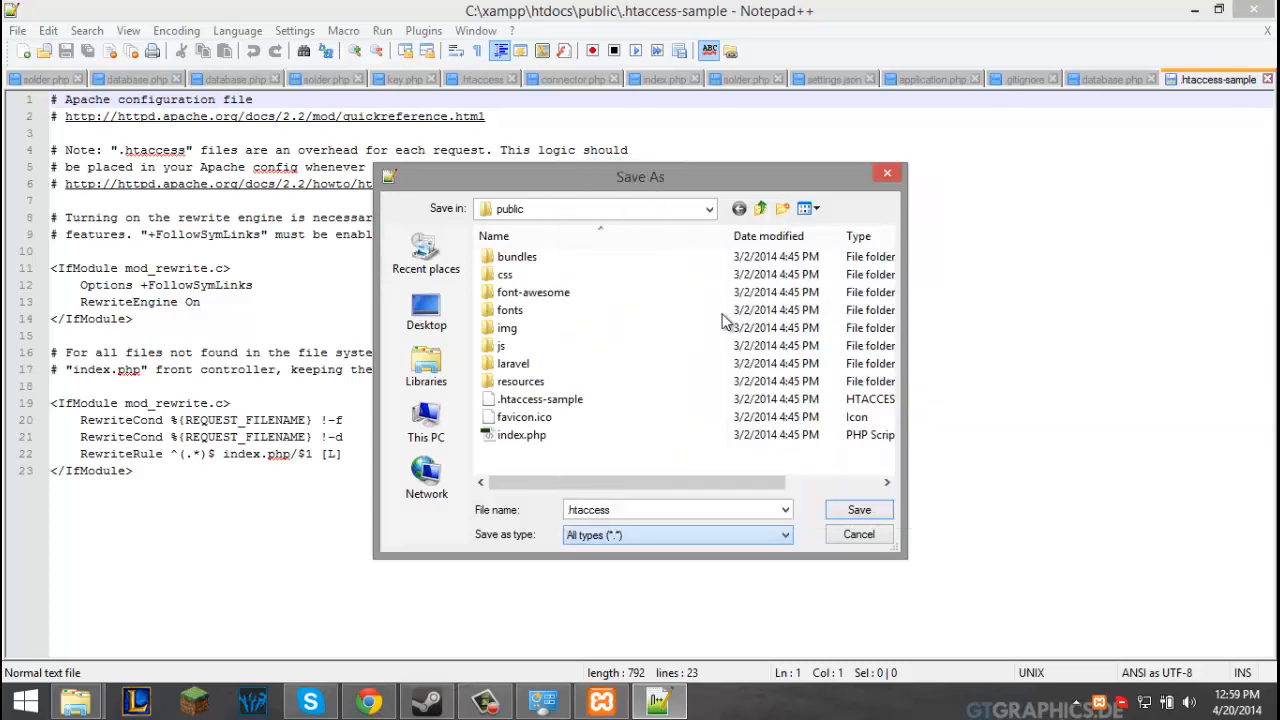
pyautogui.click(868, 509)
pyautogui.click(1256, 9)
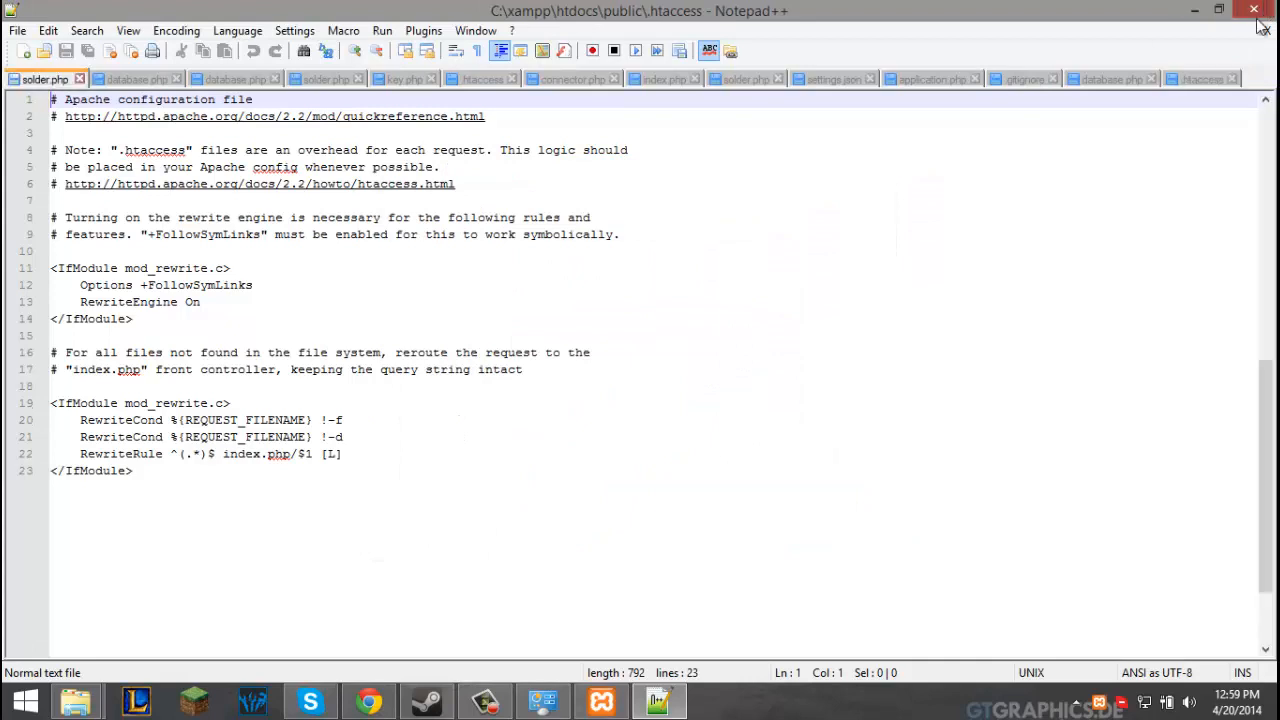
pyautogui.click(733, 347)
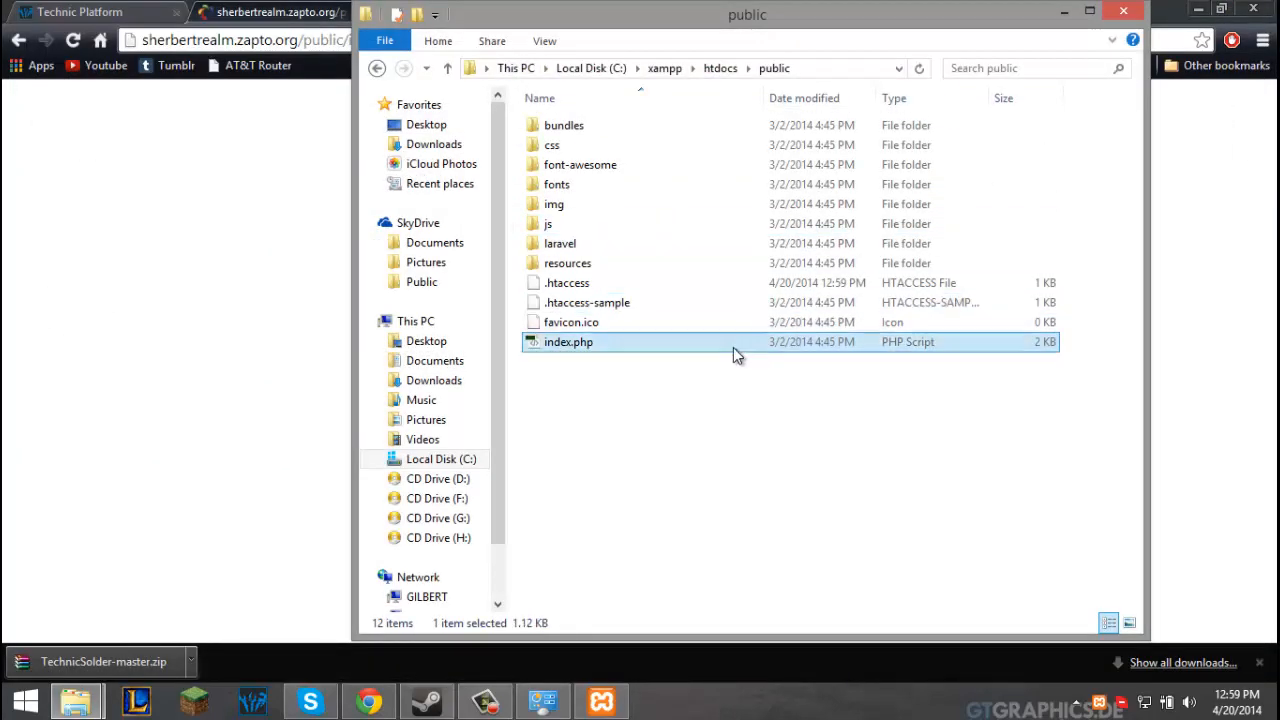
pyautogui.click(666, 283)
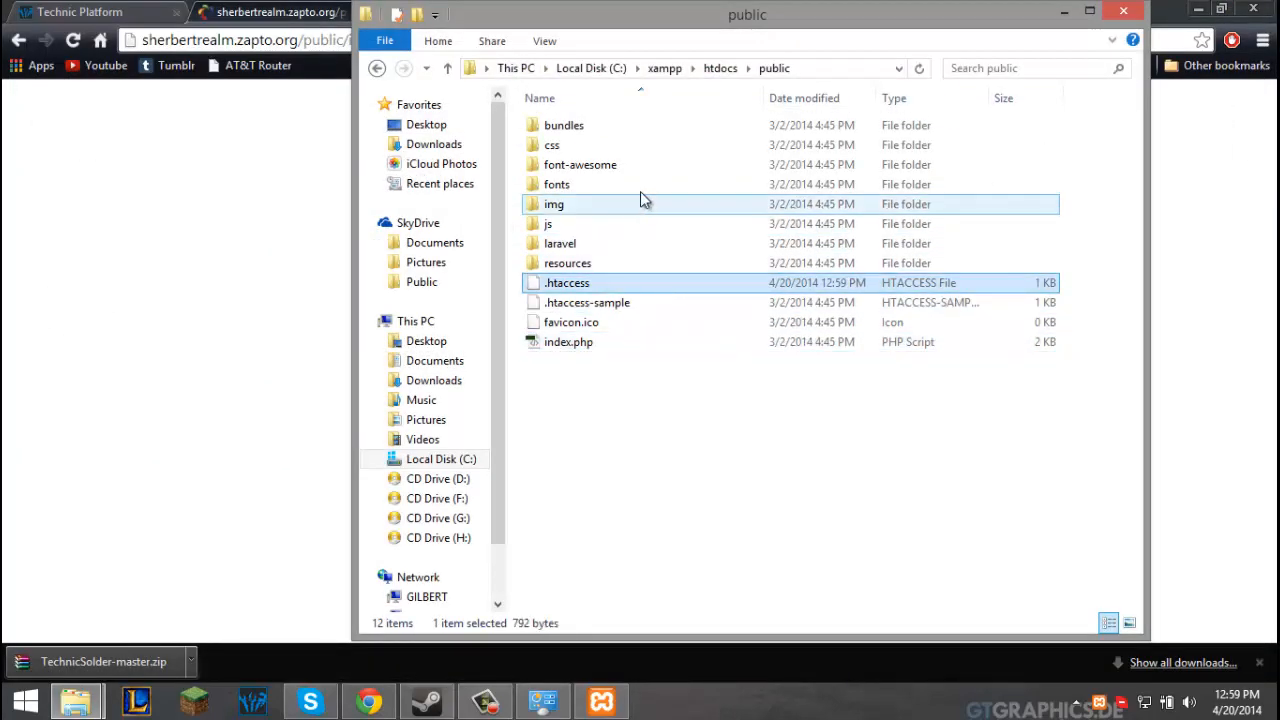
pyautogui.click(718, 72)
# Switch to Chrome, reload the server's public/index.php page and examine the exception message and stack trace.
pyautogui.click(303, 10)
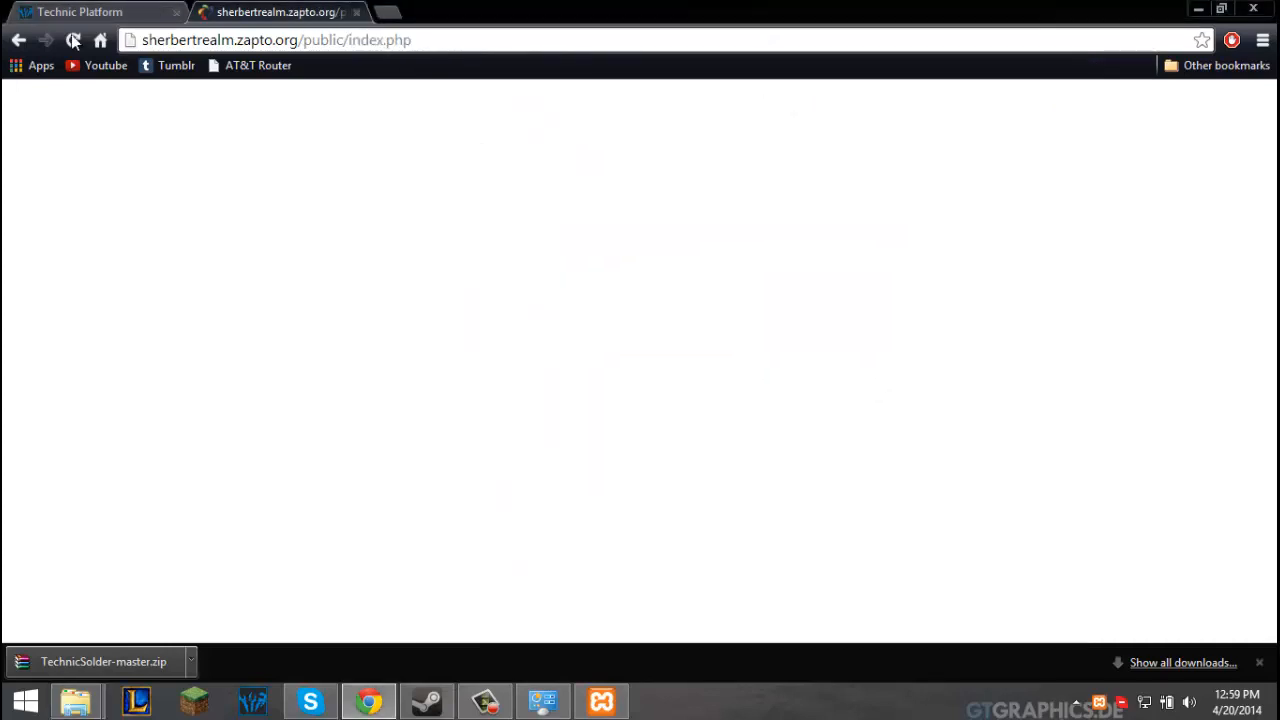
pyautogui.click(73, 40)
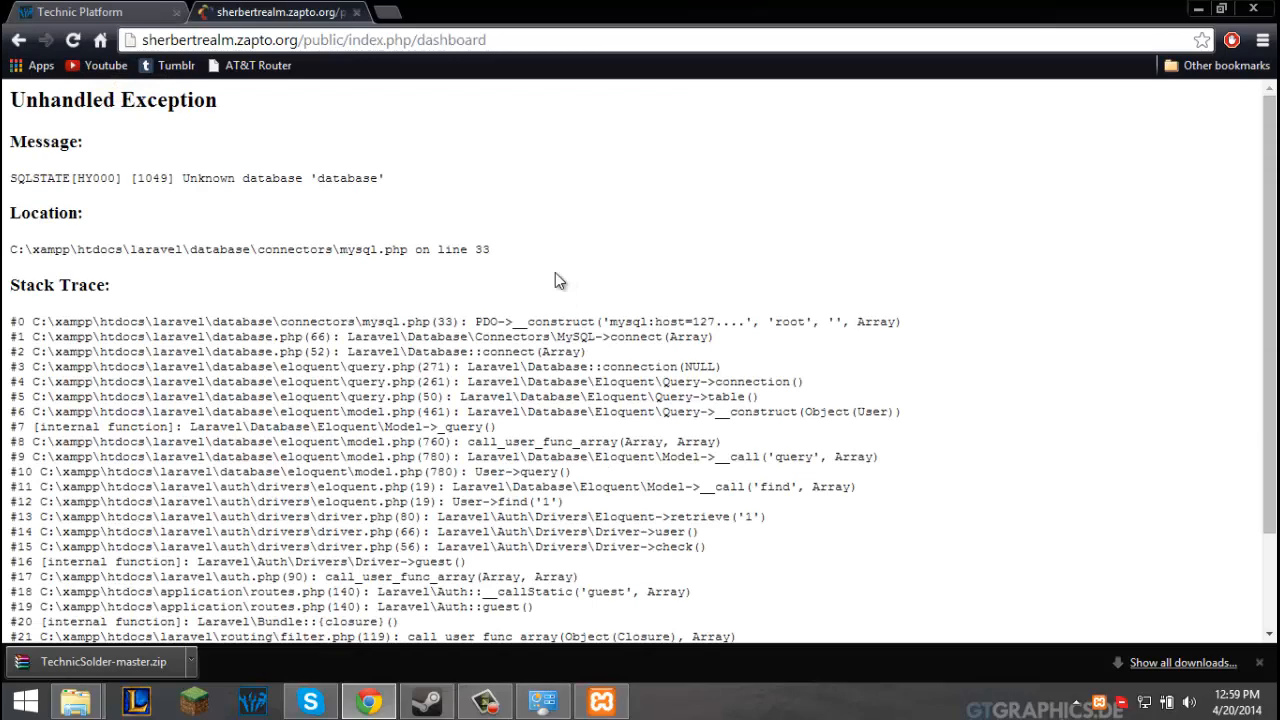
pyautogui.scroll(-2, 558, 280)
pyautogui.scroll(2, 560, 280)
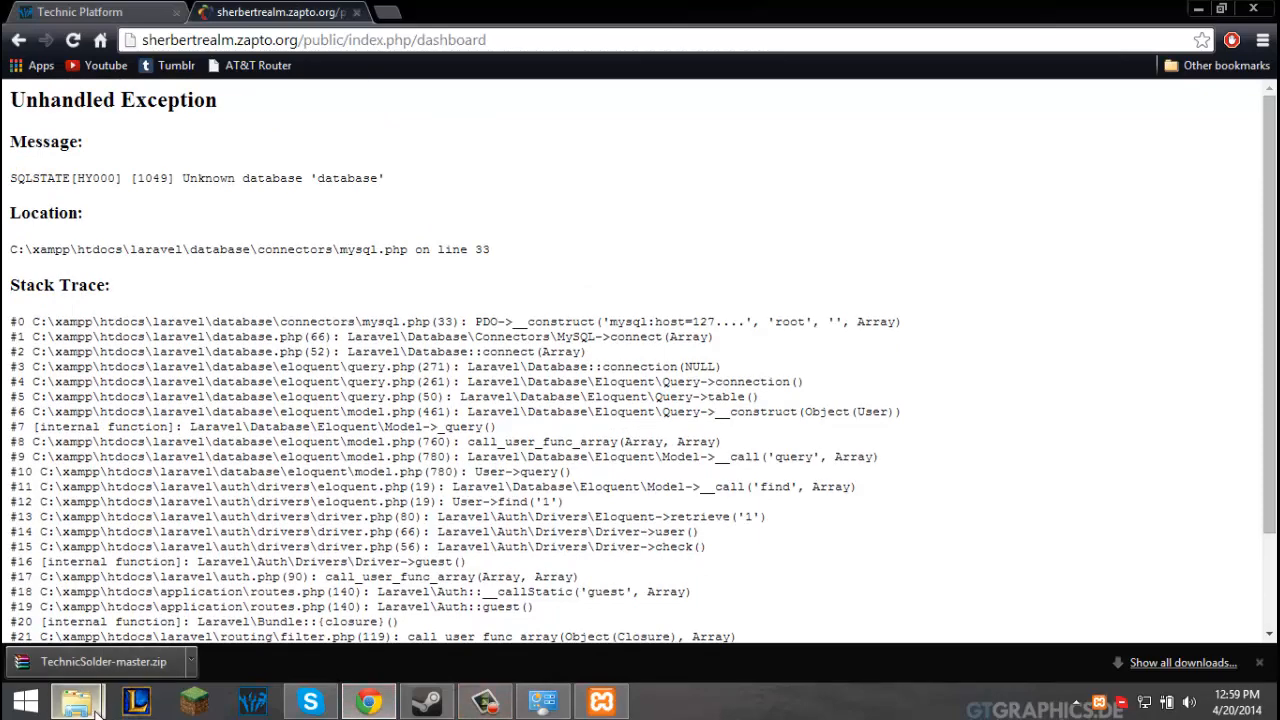
# Switch to the htdocs File Explorer window and open database.php from application\config in Notepad++.
pyautogui.moveTo(75, 702)
pyautogui.click(314, 615)
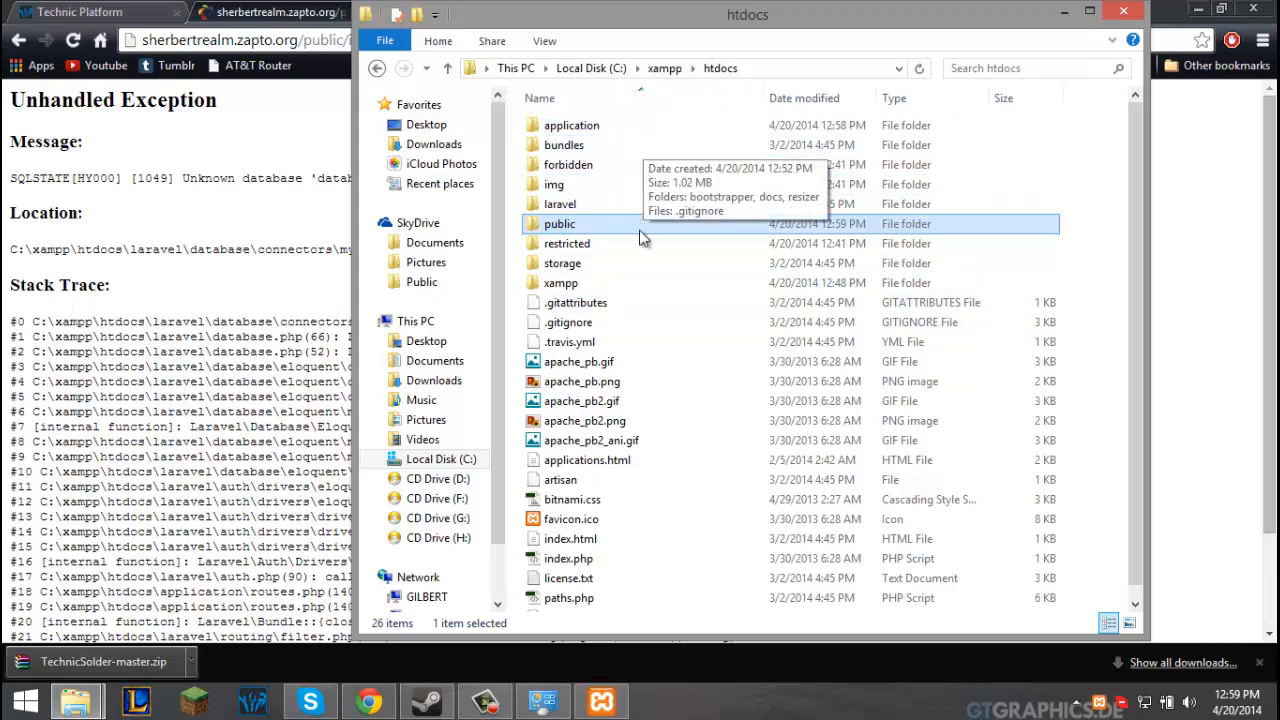
pyautogui.doubleClick(609, 131)
pyautogui.doubleClick(607, 125)
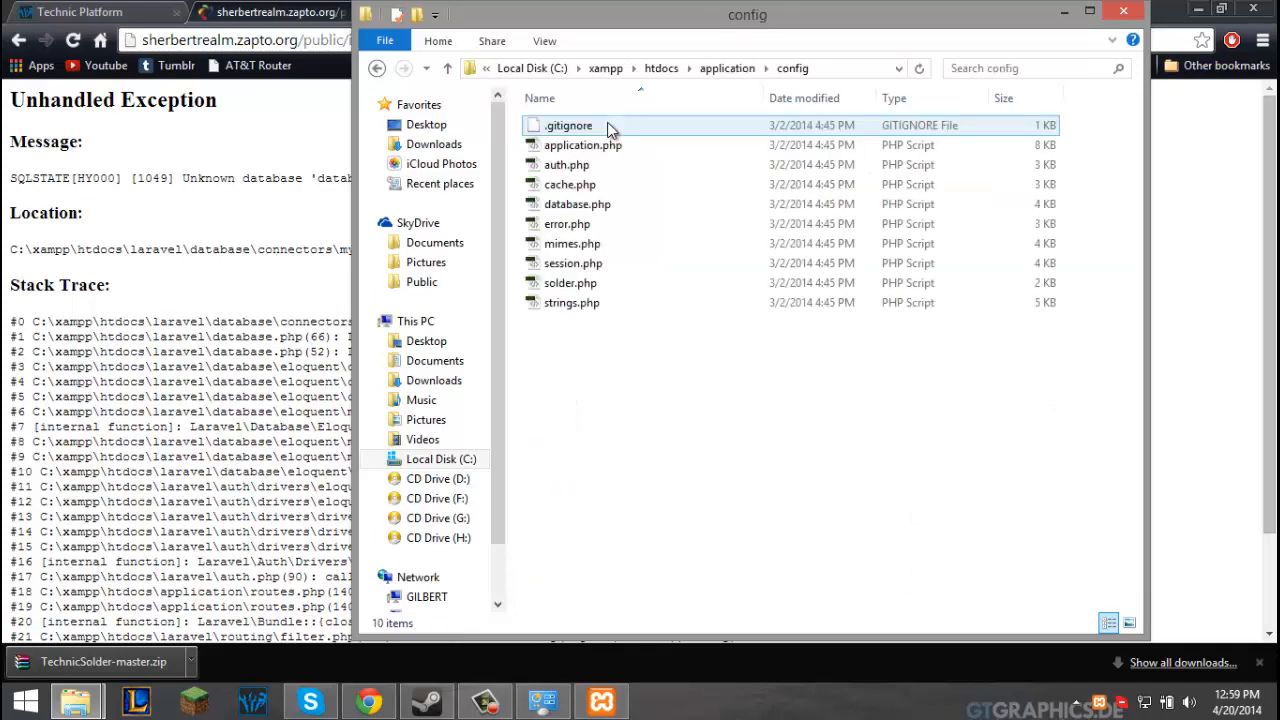
pyautogui.rightClick(589, 206)
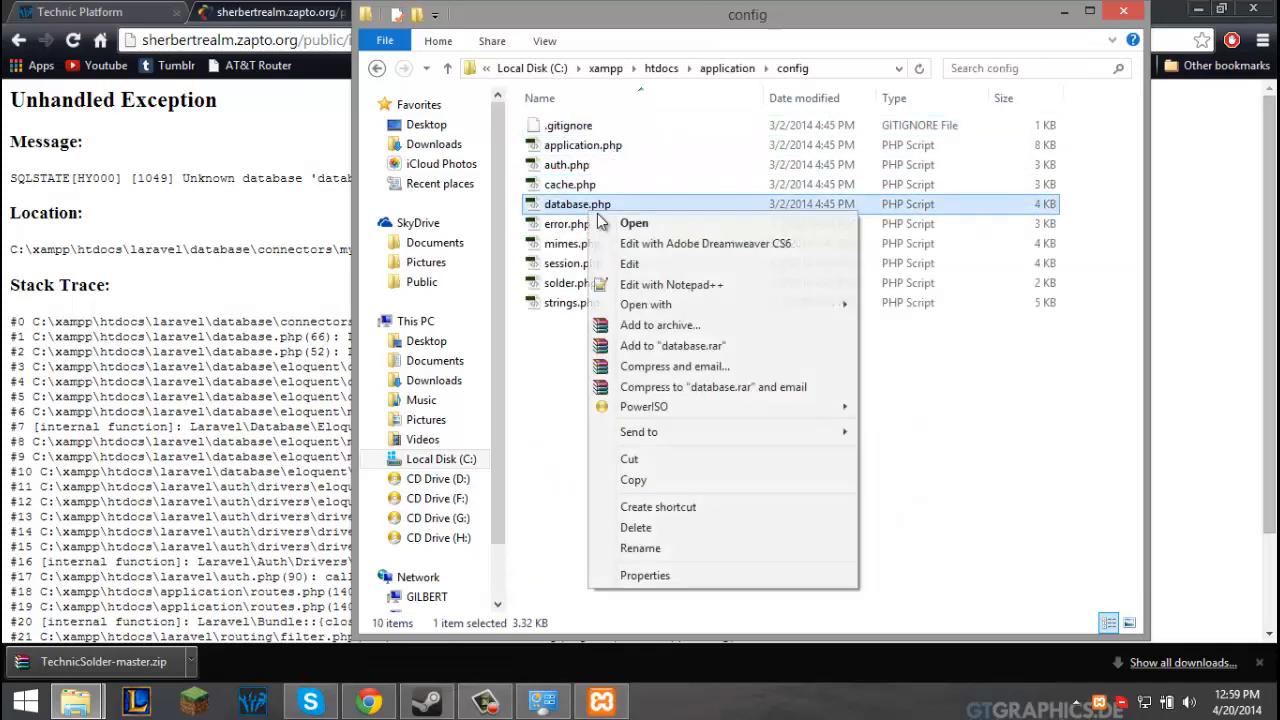
pyautogui.click(650, 287)
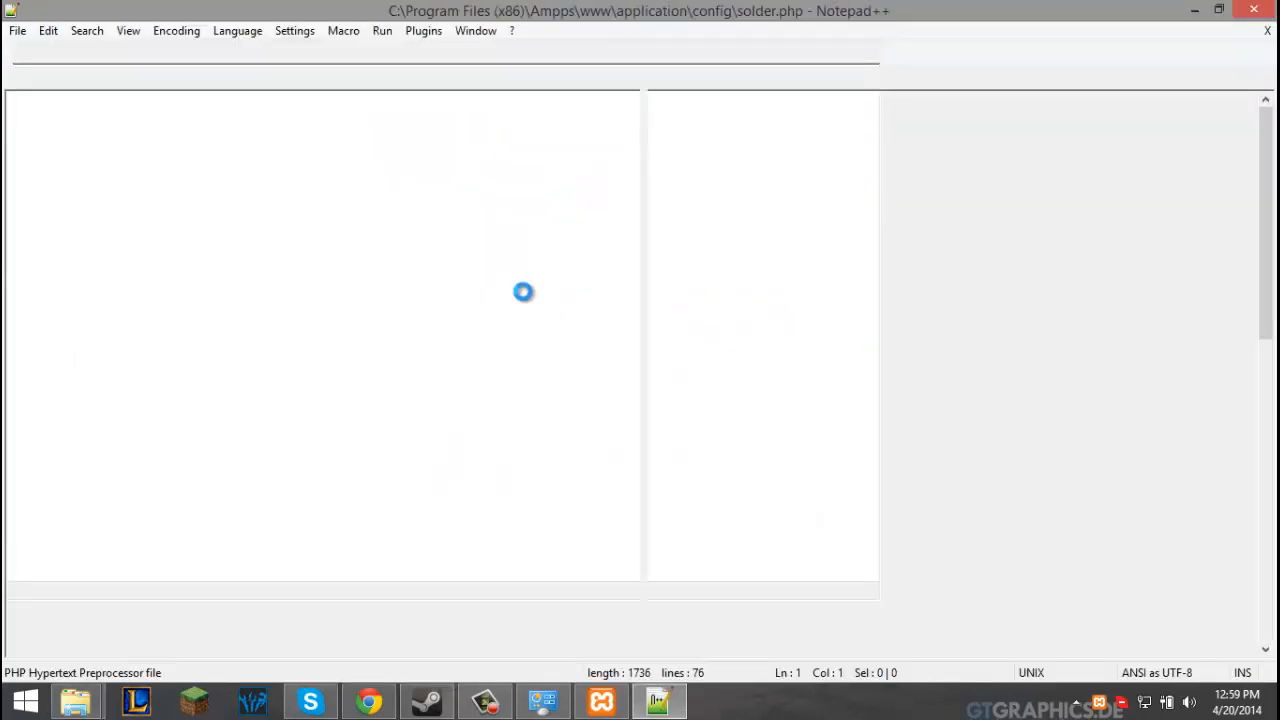
# Set the host of the mysql connection in database.php to localhost.
pyautogui.scroll(20, 346, 230)
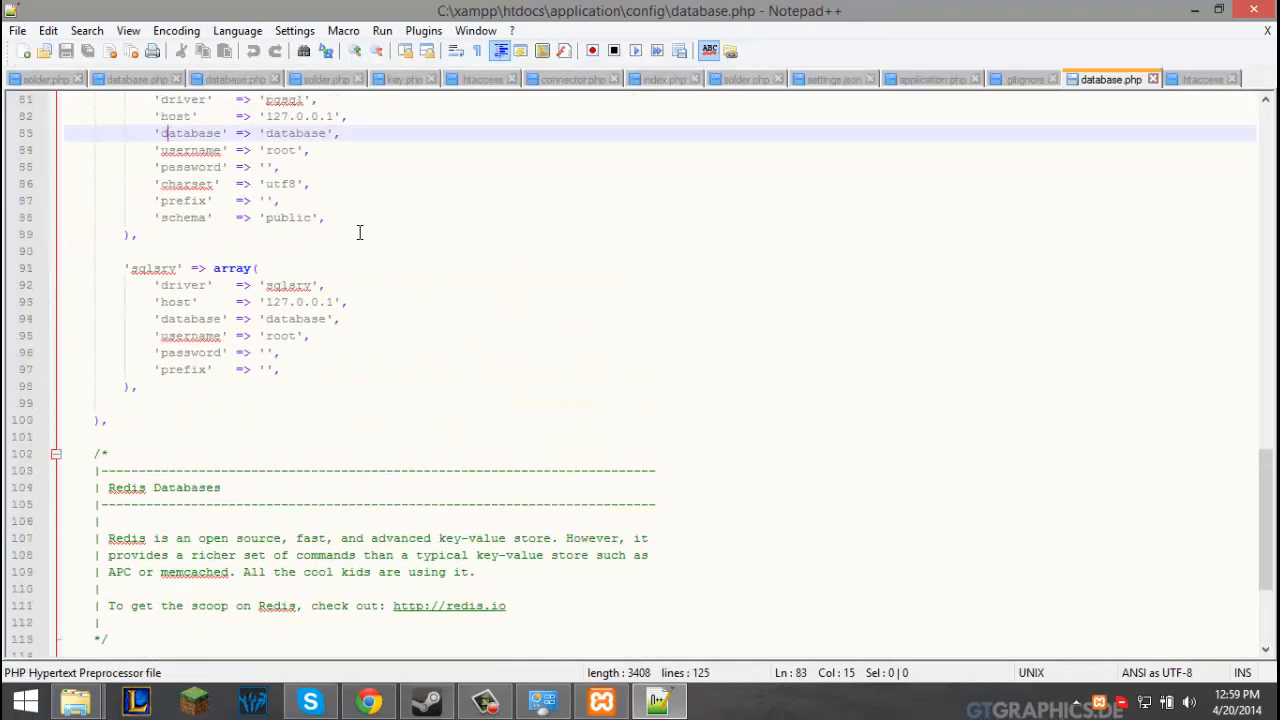
pyautogui.scroll(2, 366, 254)
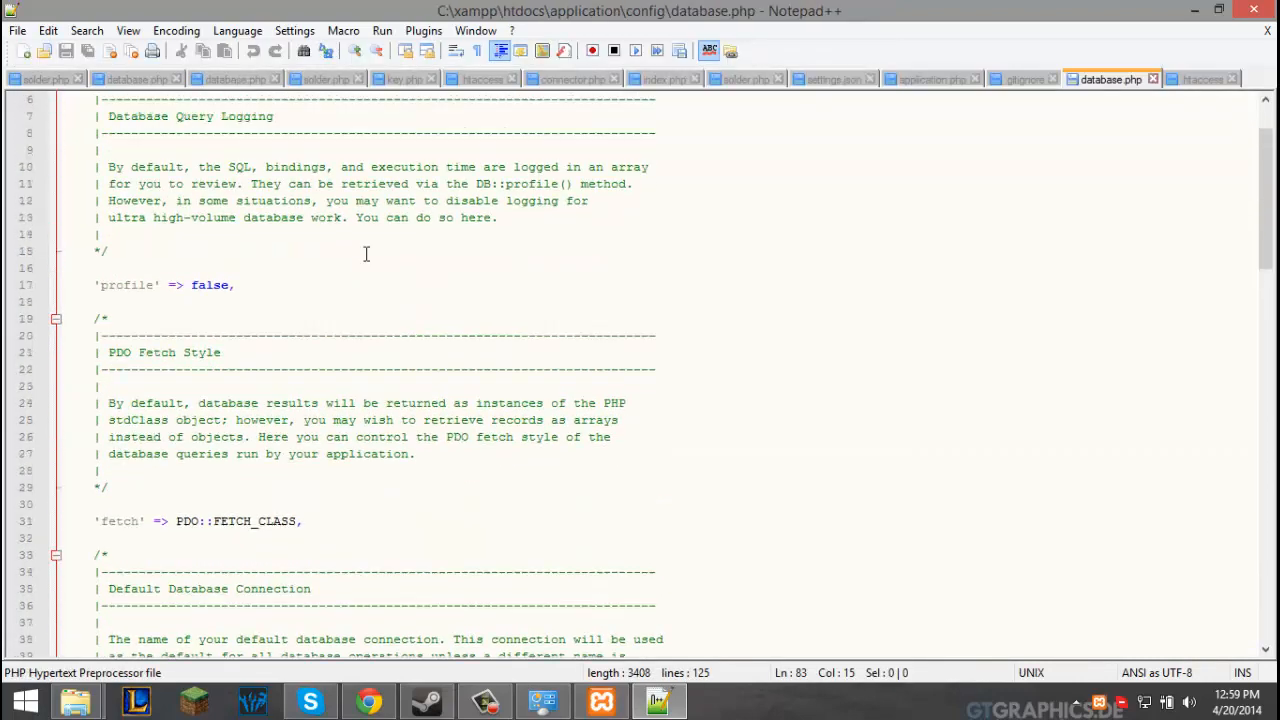
pyautogui.scroll(-7, 366, 255)
pyautogui.scroll(-6, 366, 257)
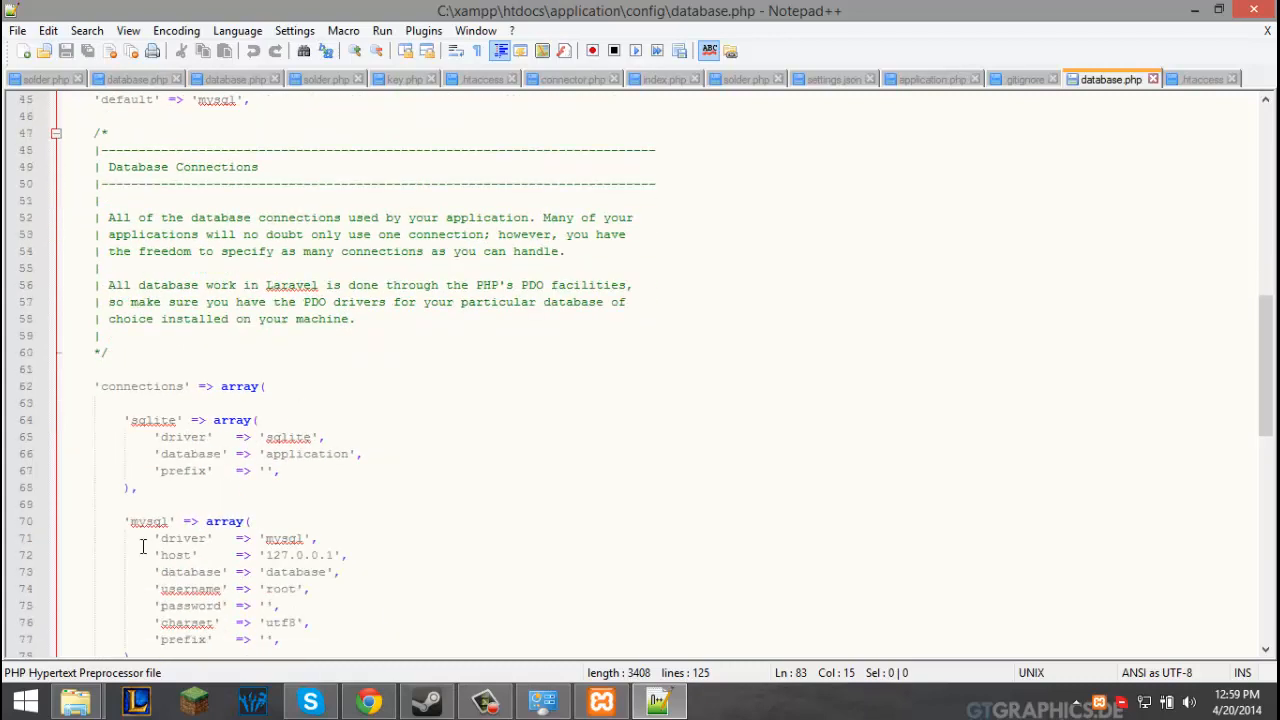
pyautogui.click(142, 544)
pyautogui.scroll(-1, 184, 526)
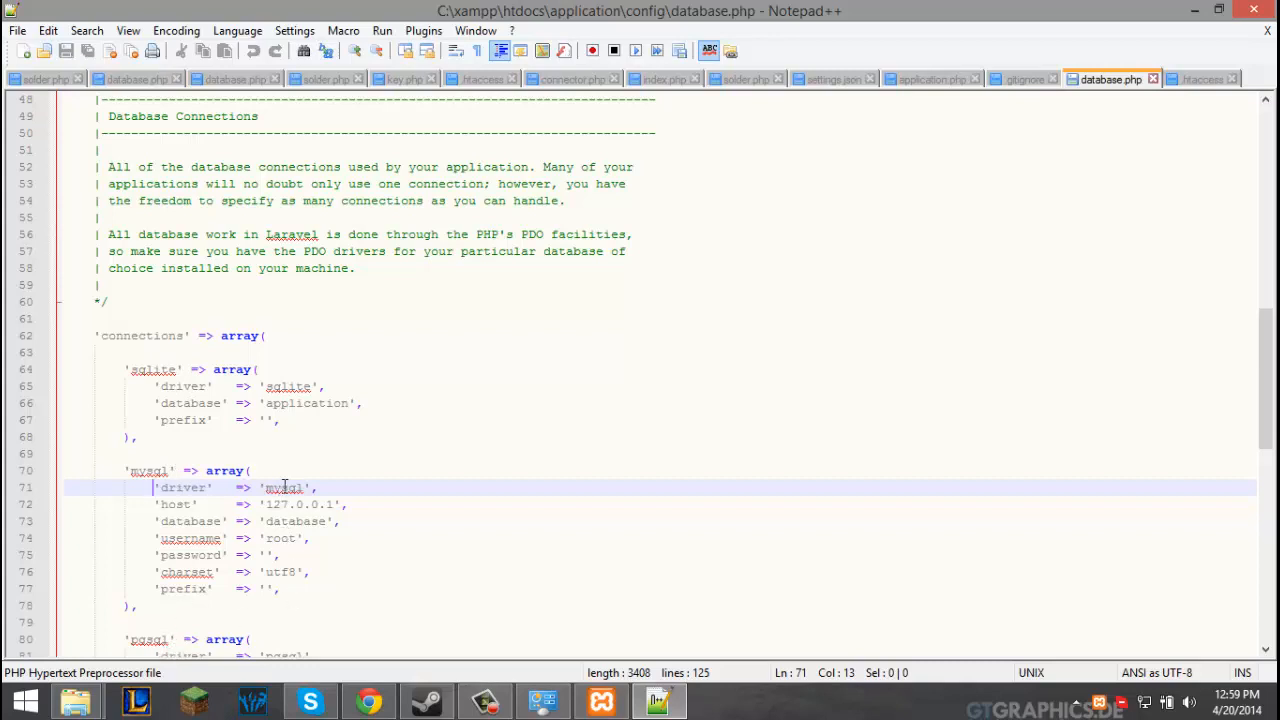
pyautogui.moveTo(267, 504); pyautogui.dragTo(332, 507)
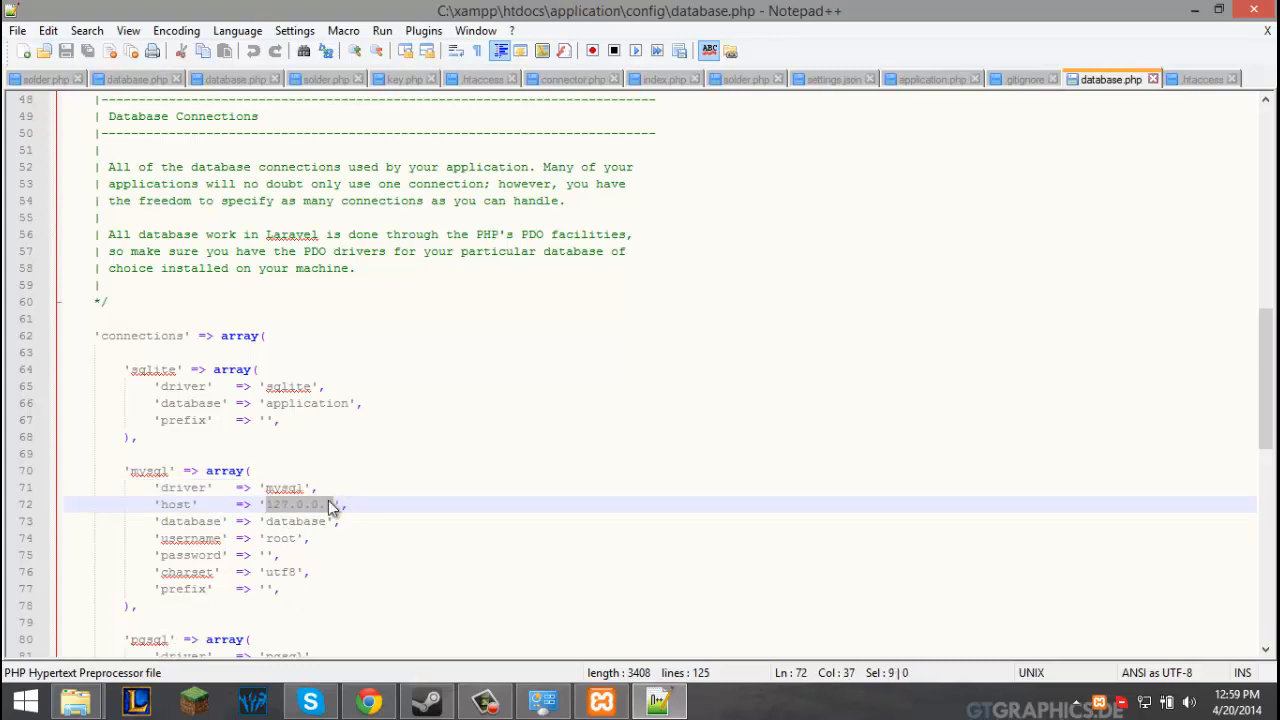
pyautogui.write('localhost')
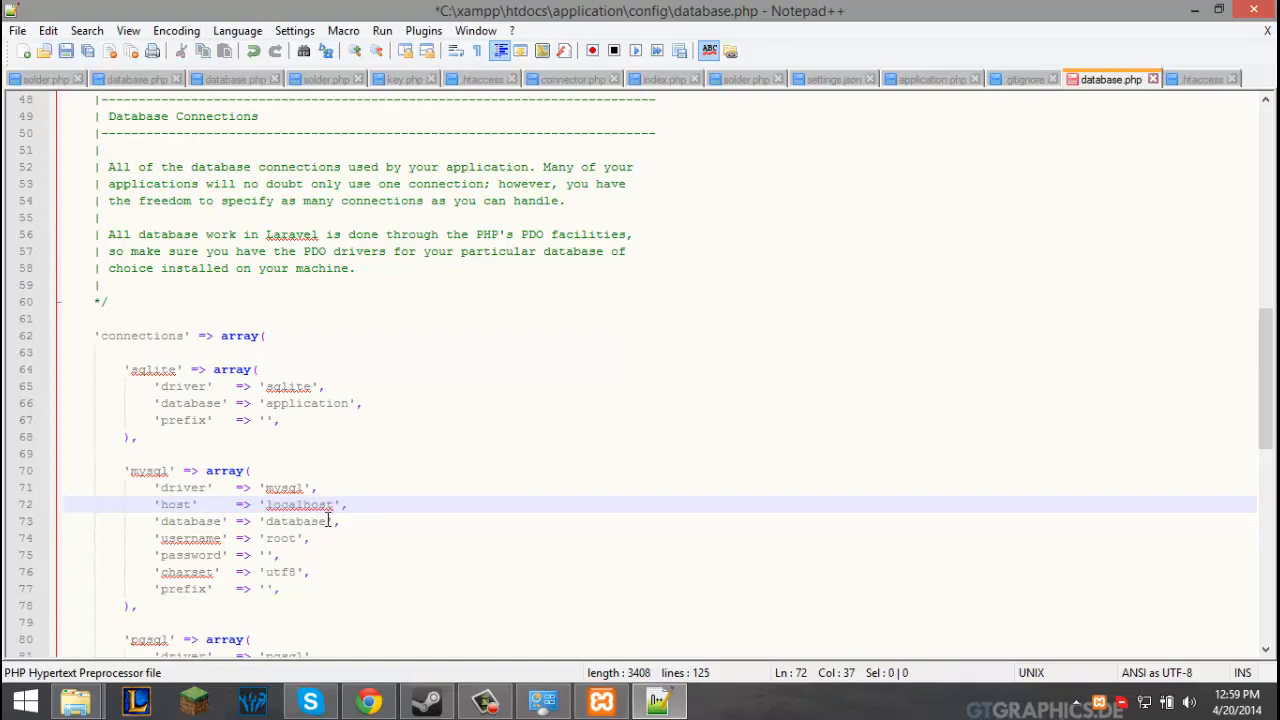
# Set the mysql connection's database name to solder, then save database.php and close the editor.
pyautogui.click(329, 521)
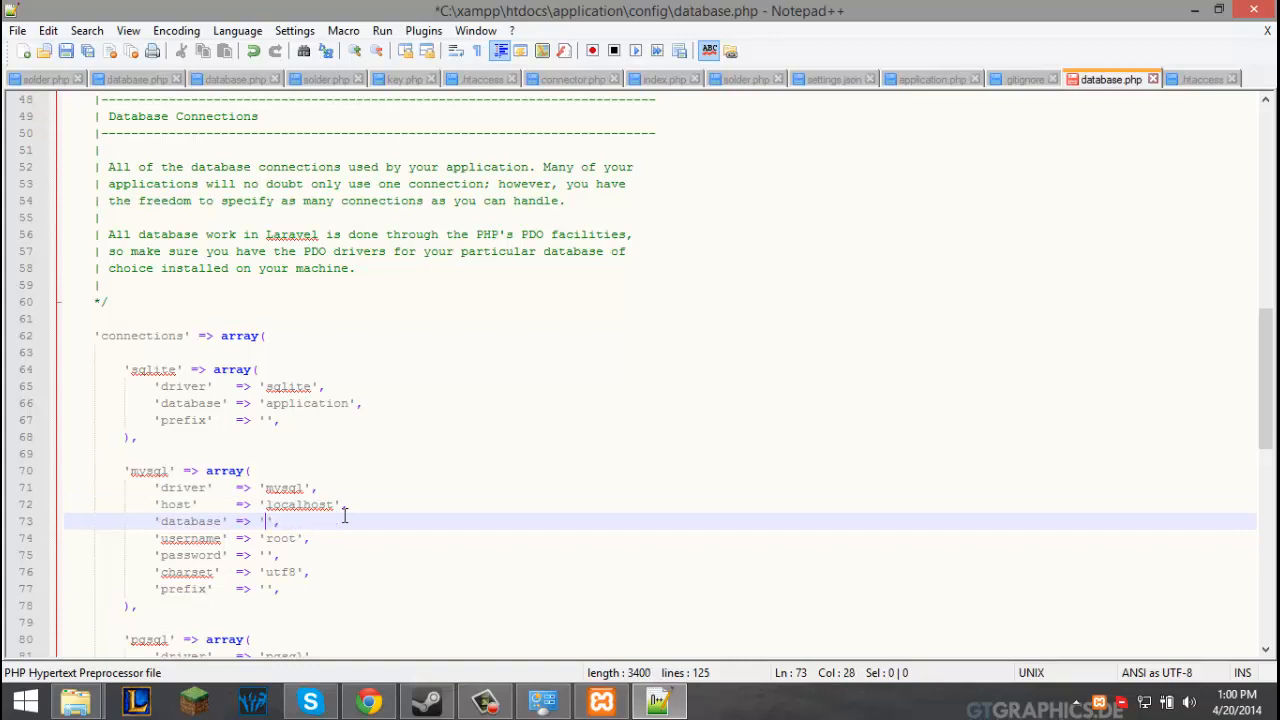
pyautogui.write('solder')
pyautogui.click(17, 30)
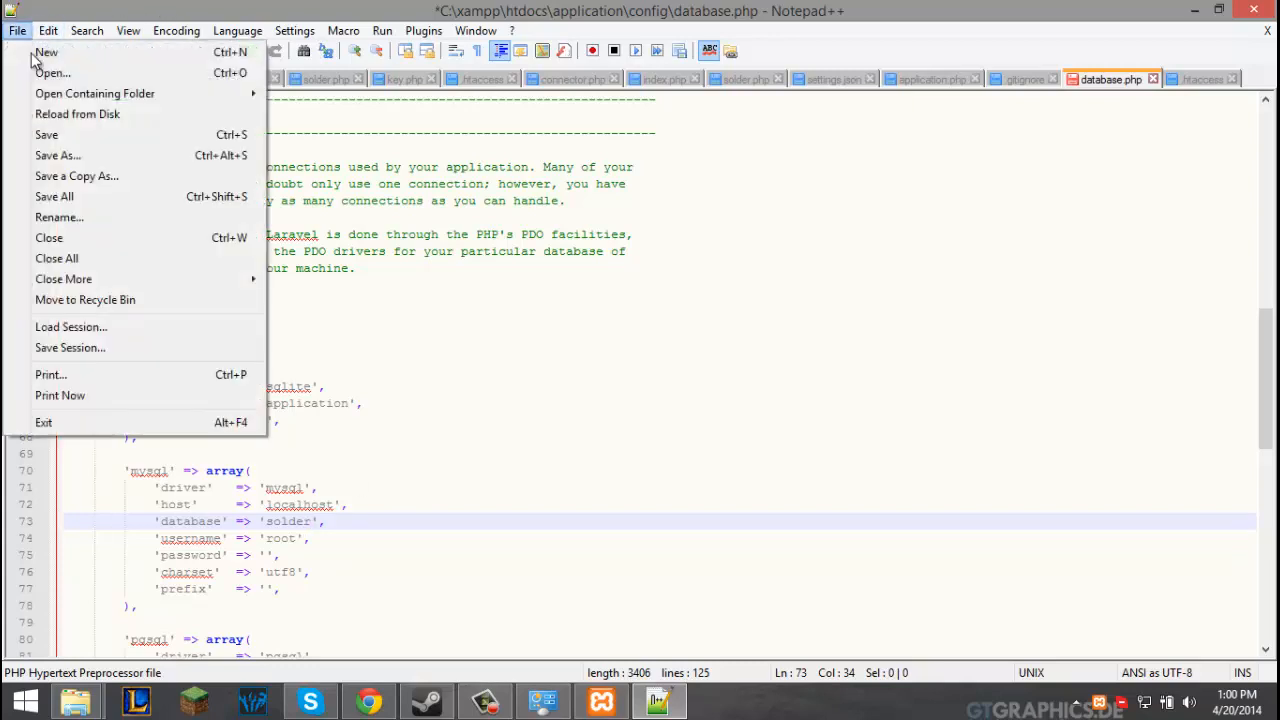
pyautogui.click(62, 134)
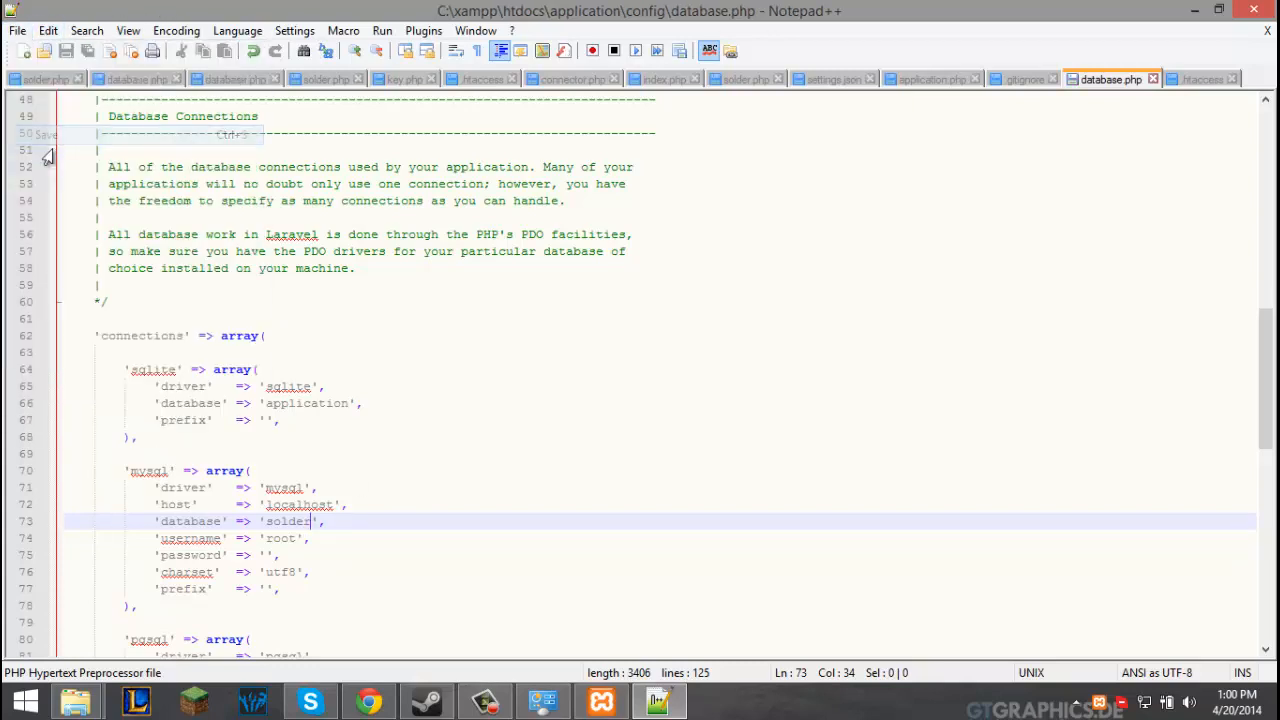
pyautogui.click(1253, 8)
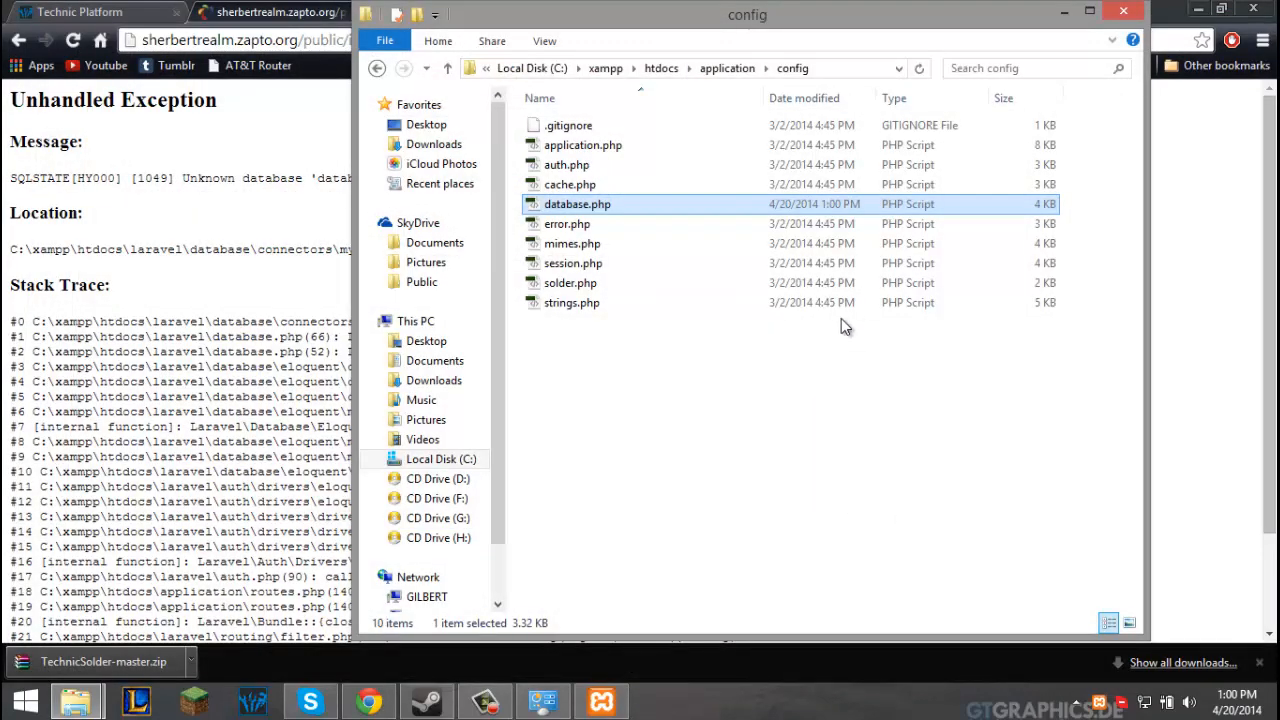
# Switch to the XAMPP Control Panel and open Apache's configuration file.
pyautogui.click(601, 701)
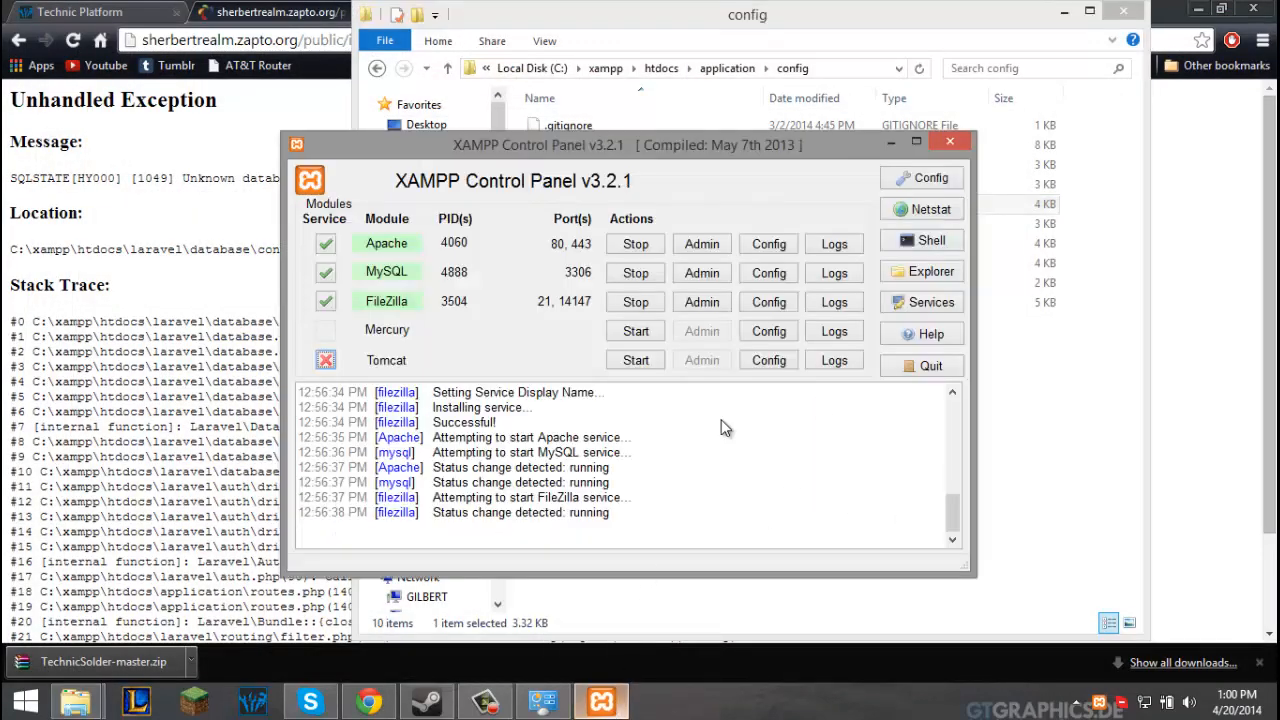
pyautogui.click(761, 251)
pyautogui.click(822, 266)
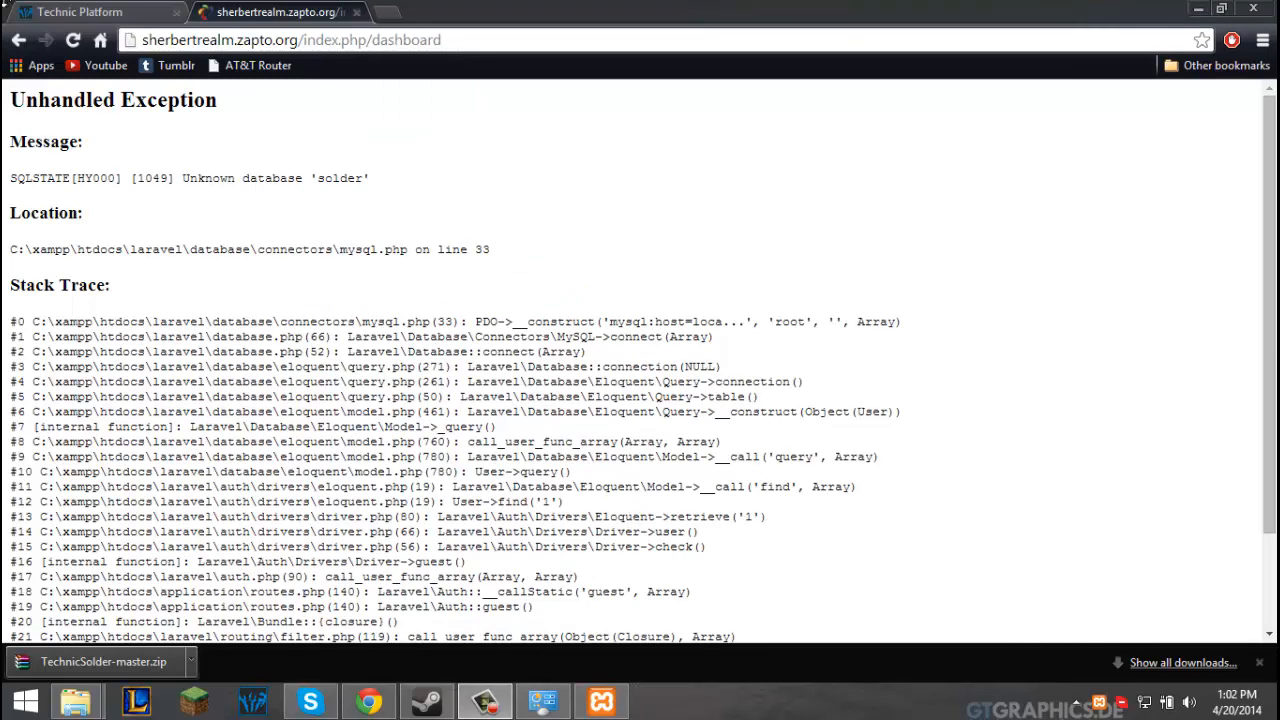
# Examine the exception message and stack trace on the server's index.php/dashboard page.
pyautogui.scroll(-3, 560, 249)
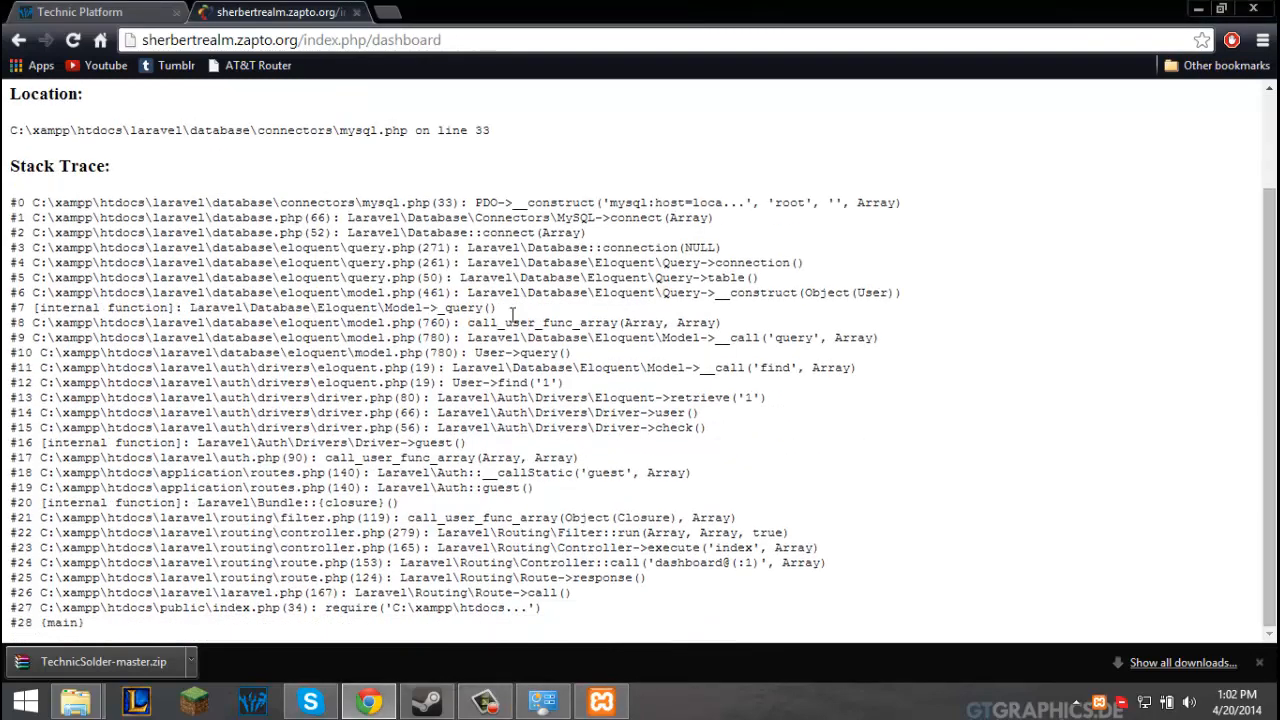
pyautogui.scroll(3, 530, 300)
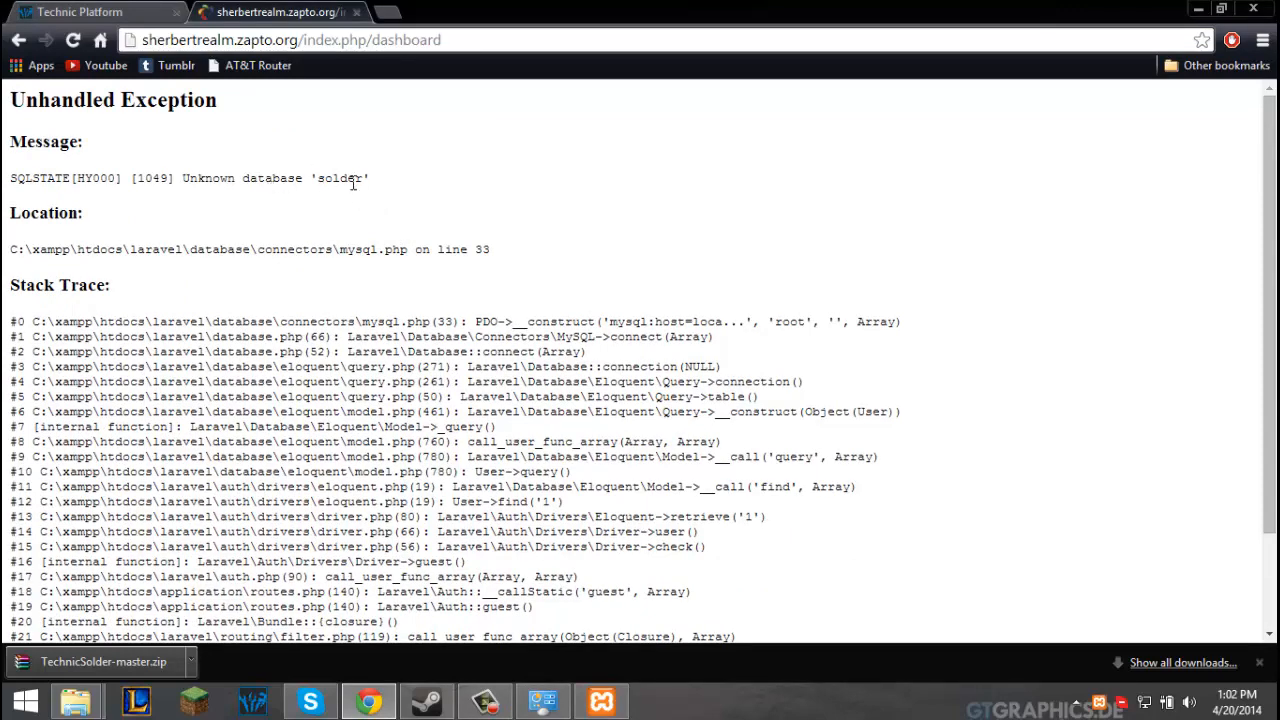
pyautogui.scroll(-3, 371, 217)
pyautogui.scroll(3, 369, 235)
# Try to open localhost/phpmyadmin in a new browser tab.
pyautogui.click(385, 10)
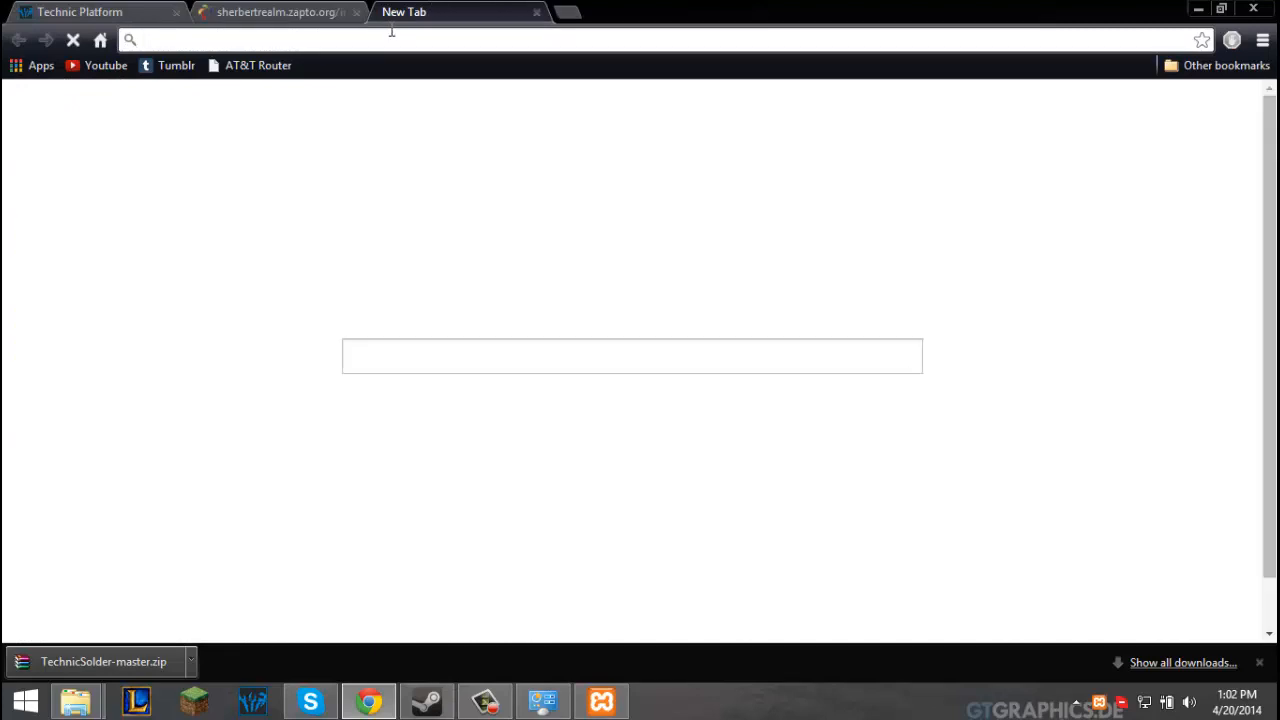
pyautogui.write('loca')
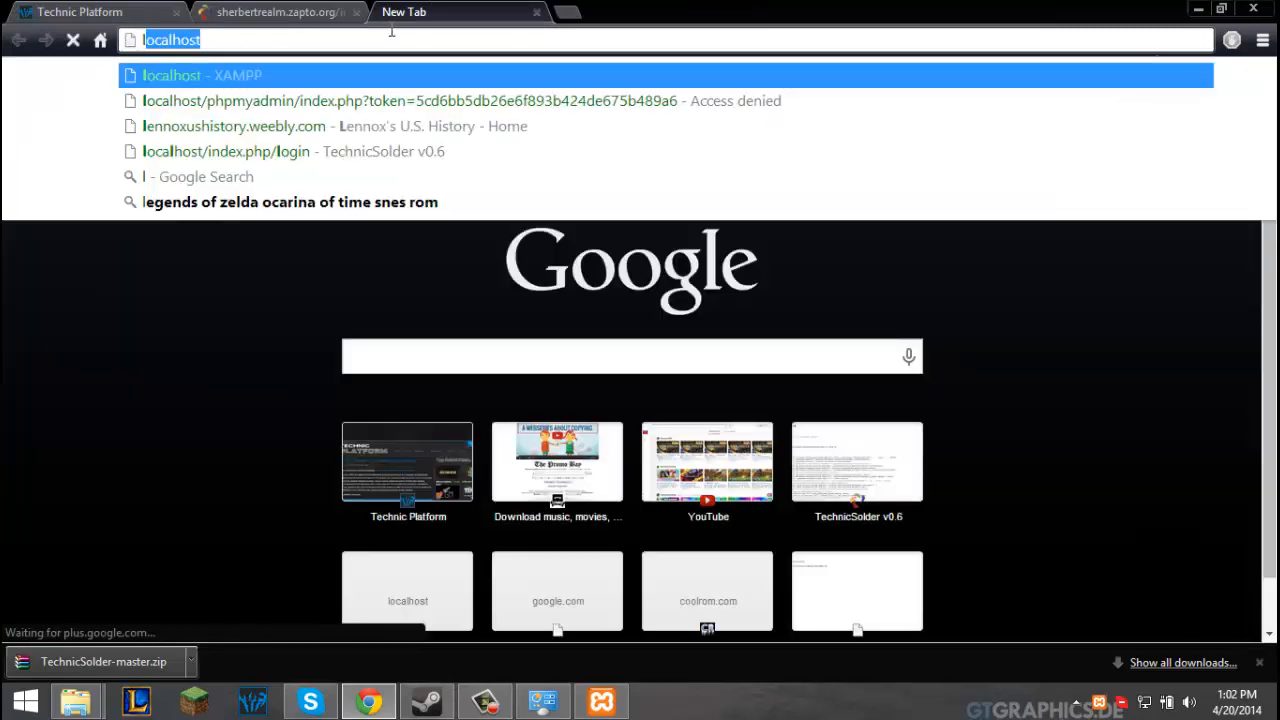
pyautogui.write('lhostp')
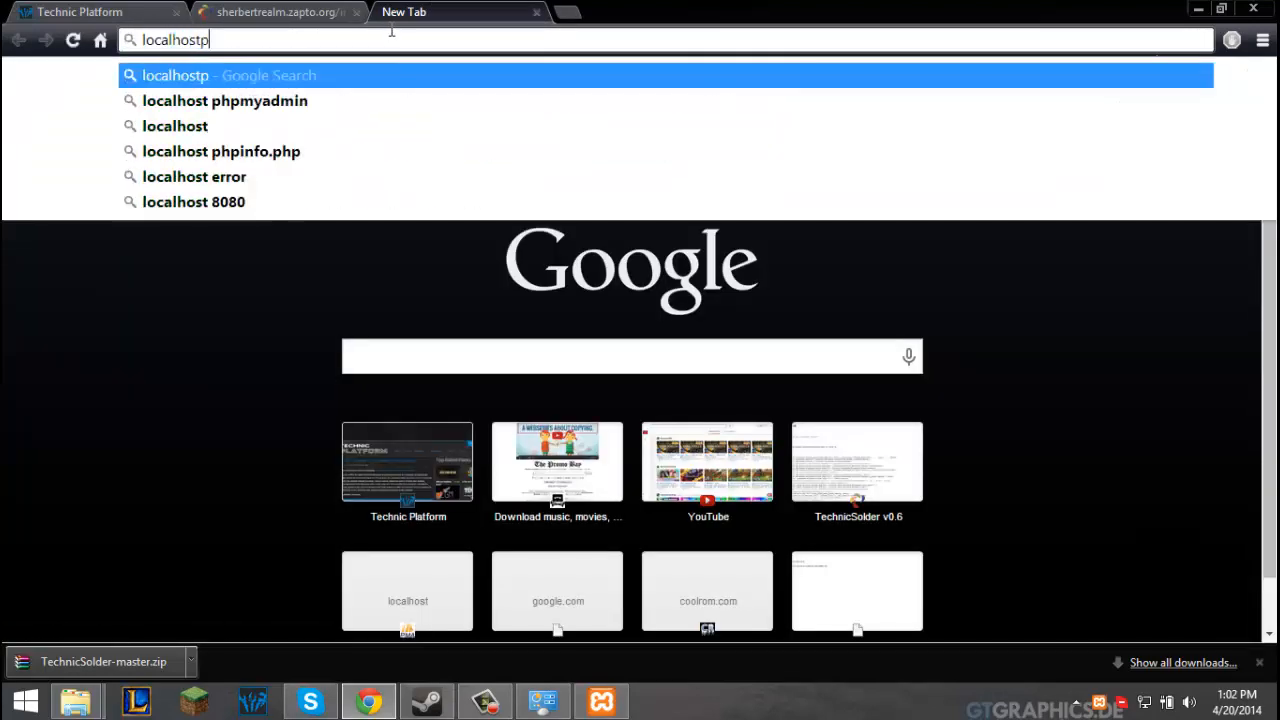
pyautogui.press('BackSpace')
pyautogui.write('/php')
pyautogui.press('BackSpace')
pyautogui.press('BackSpace')
pyautogui.write('phph')
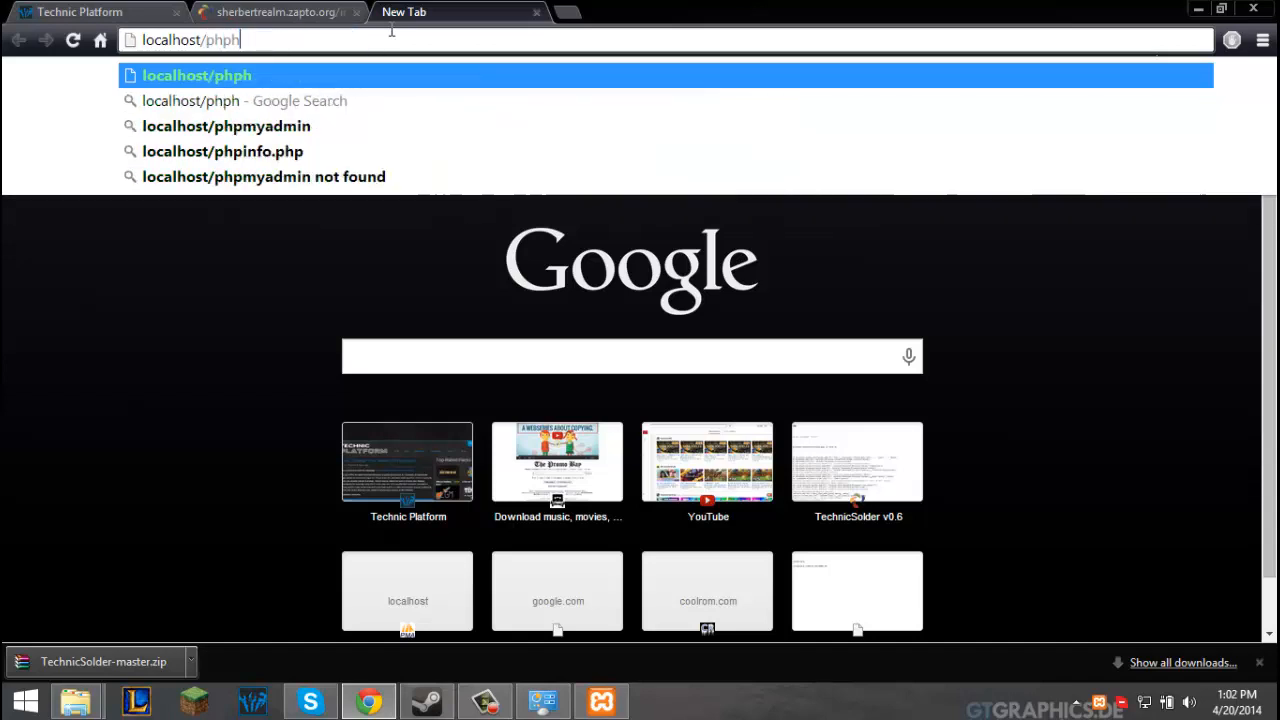
pyautogui.press('BackSpace')
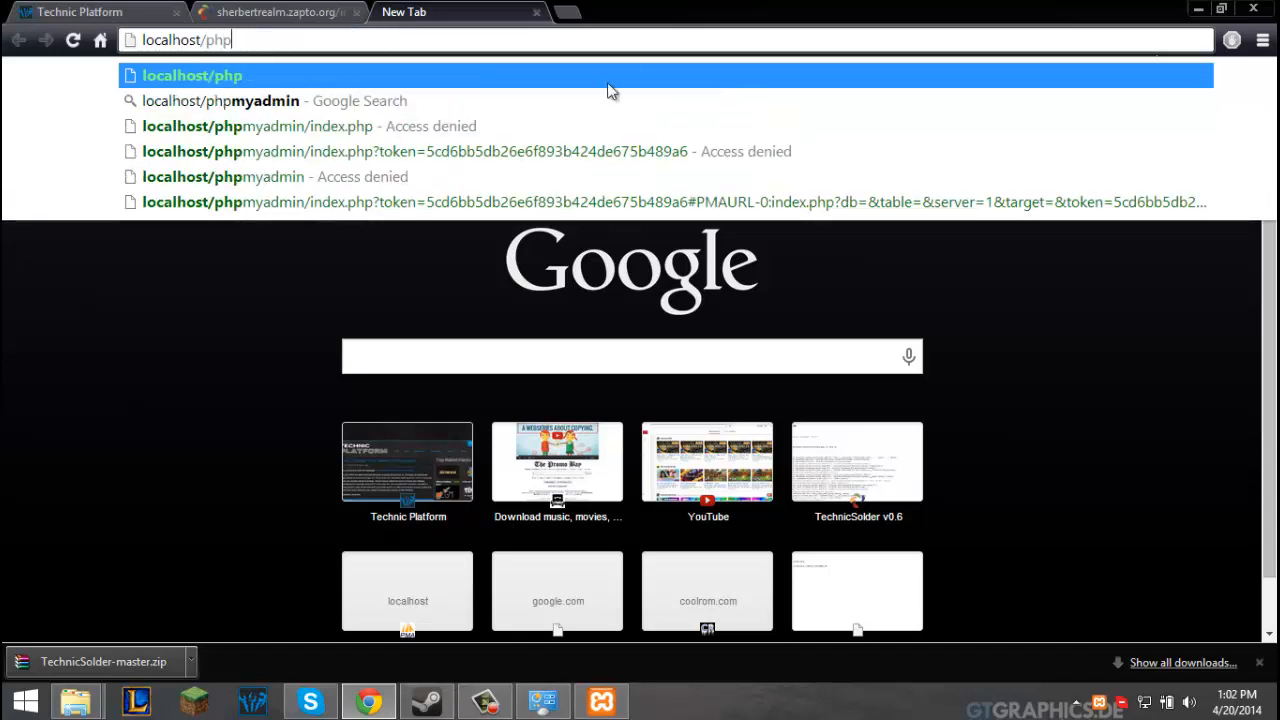
pyautogui.write('myadmin')
pyautogui.press('Return')
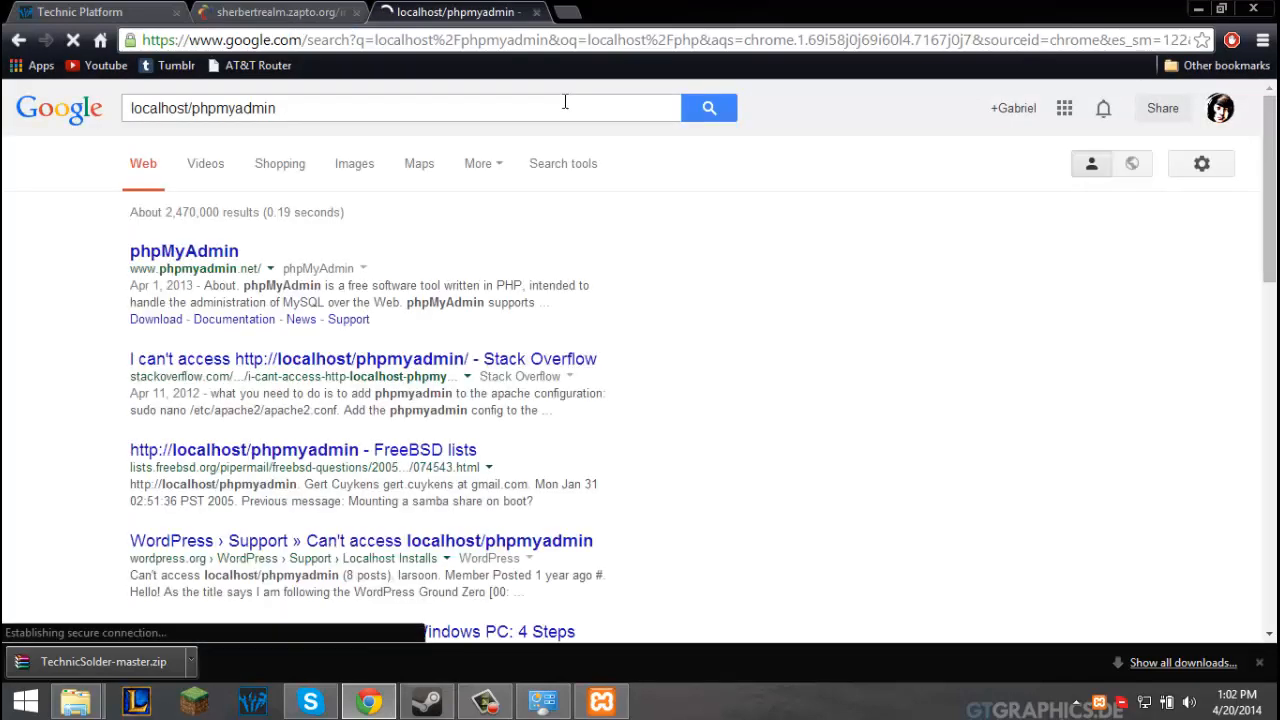
# Replace the search results with the local phpMyAdmin page at localhost/phpmyadmin.
pyautogui.click(348, 45)
pyautogui.write('localhost/')
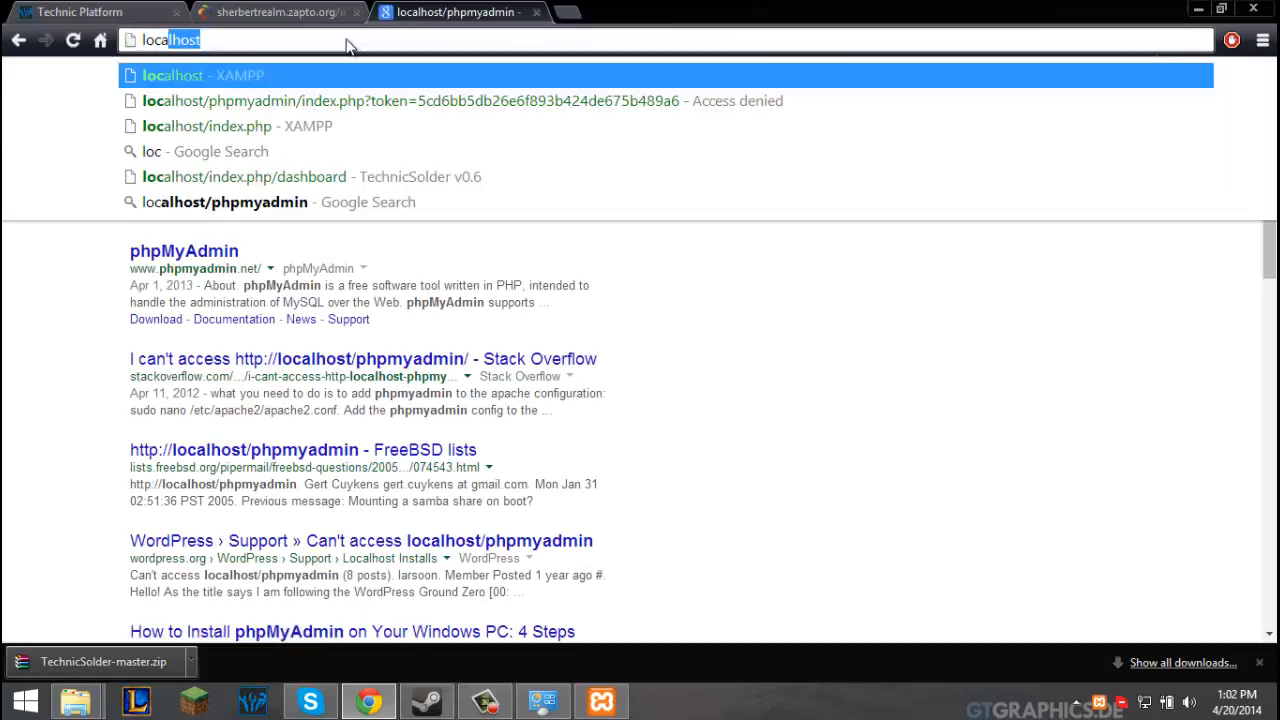
pyautogui.press('BackSpace')
pyautogui.press('BackSpace')
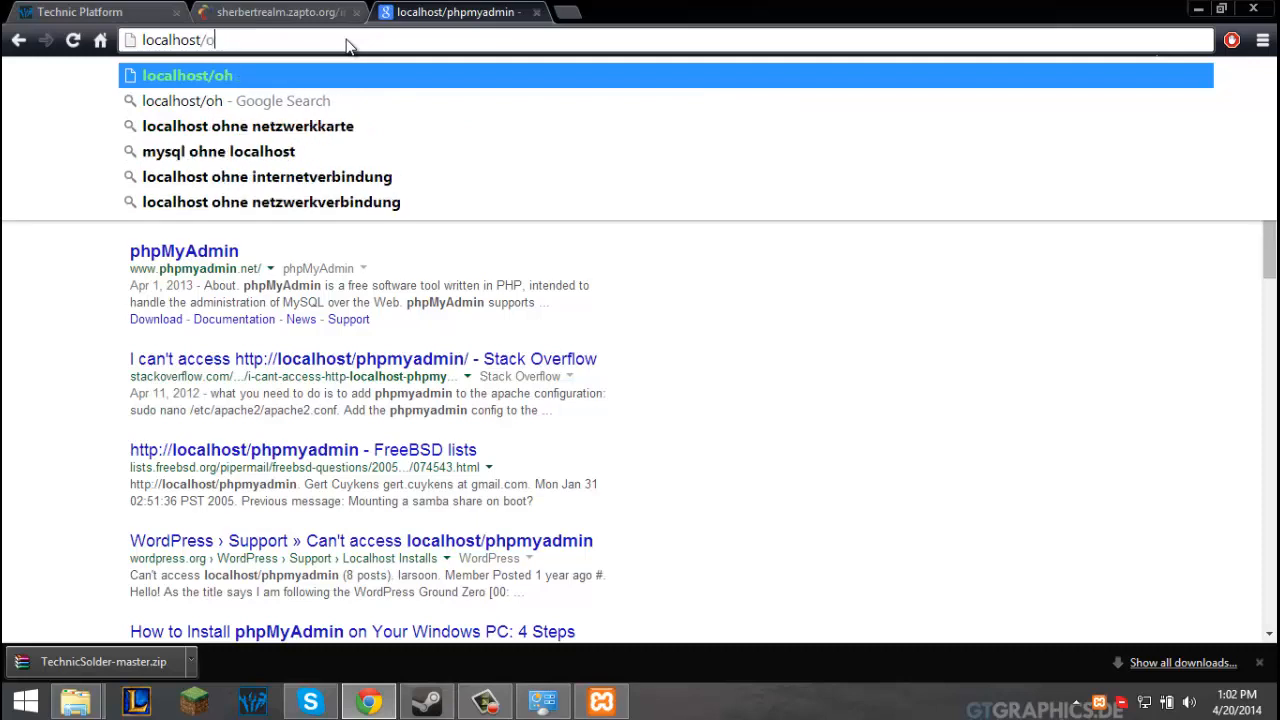
pyautogui.write('phpmyadmin')
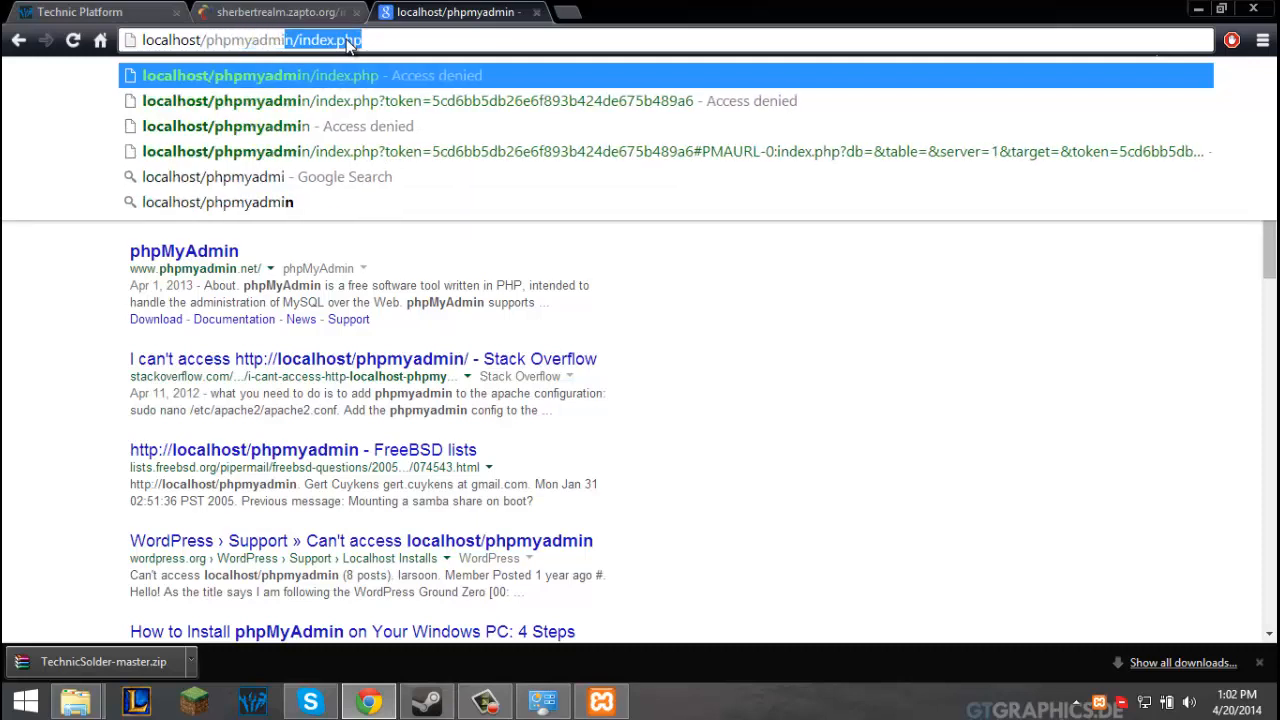
pyautogui.press('Return')
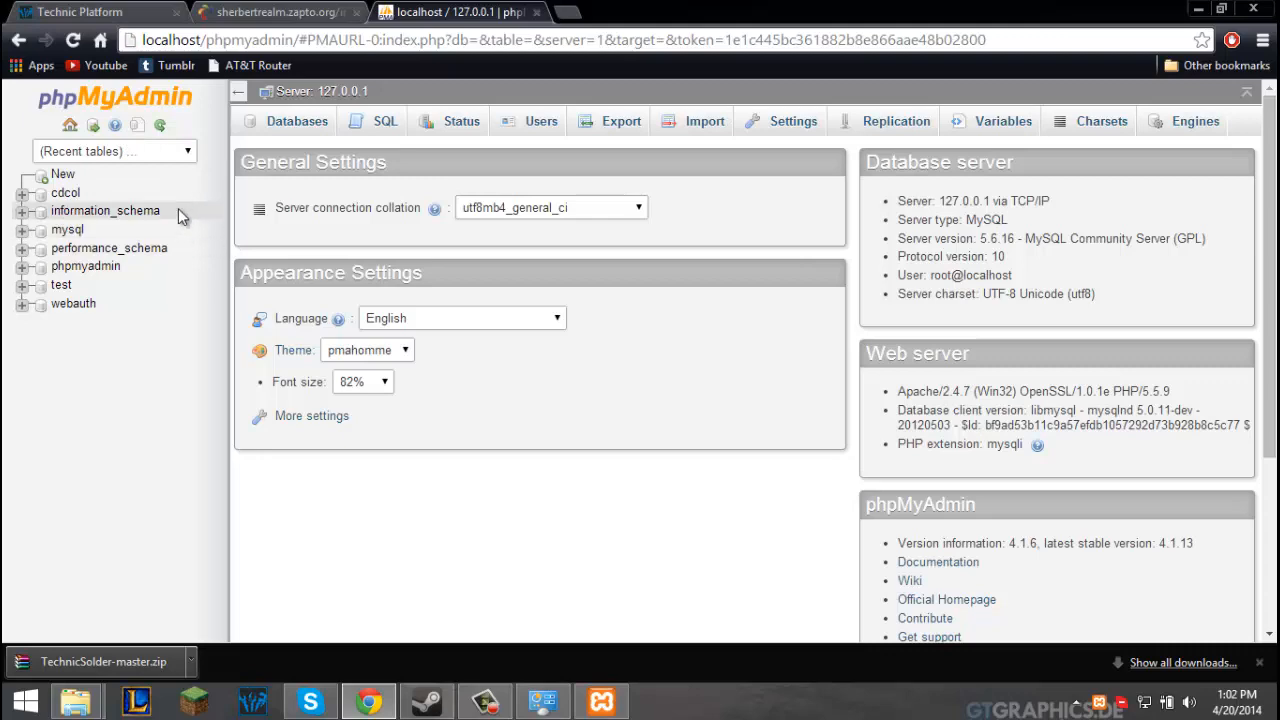
# Create a new database named solder in phpMyAdmin, leaving the collation unset, and close the phpMyAdmin page.
pyautogui.scroll(-2, 494, 534)
pyautogui.scroll(2, 494, 534)
pyautogui.scroll(-3, 490, 534)
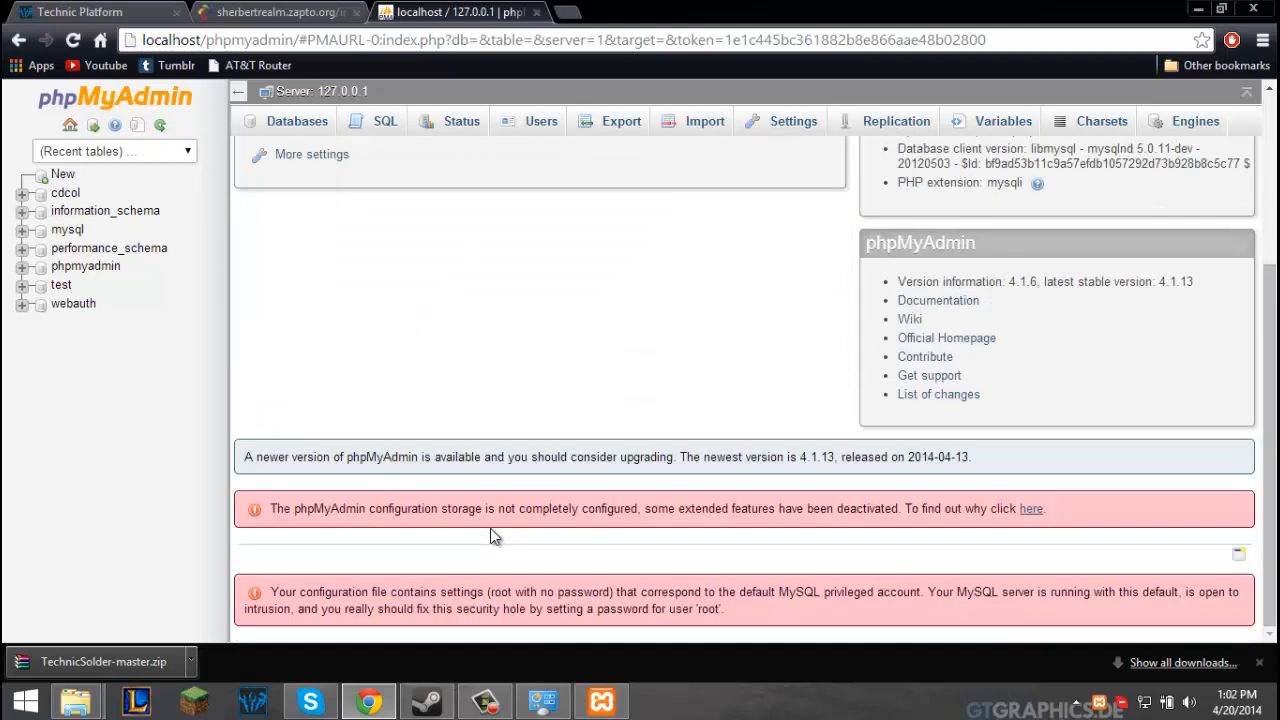
pyautogui.scroll(3, 489, 535)
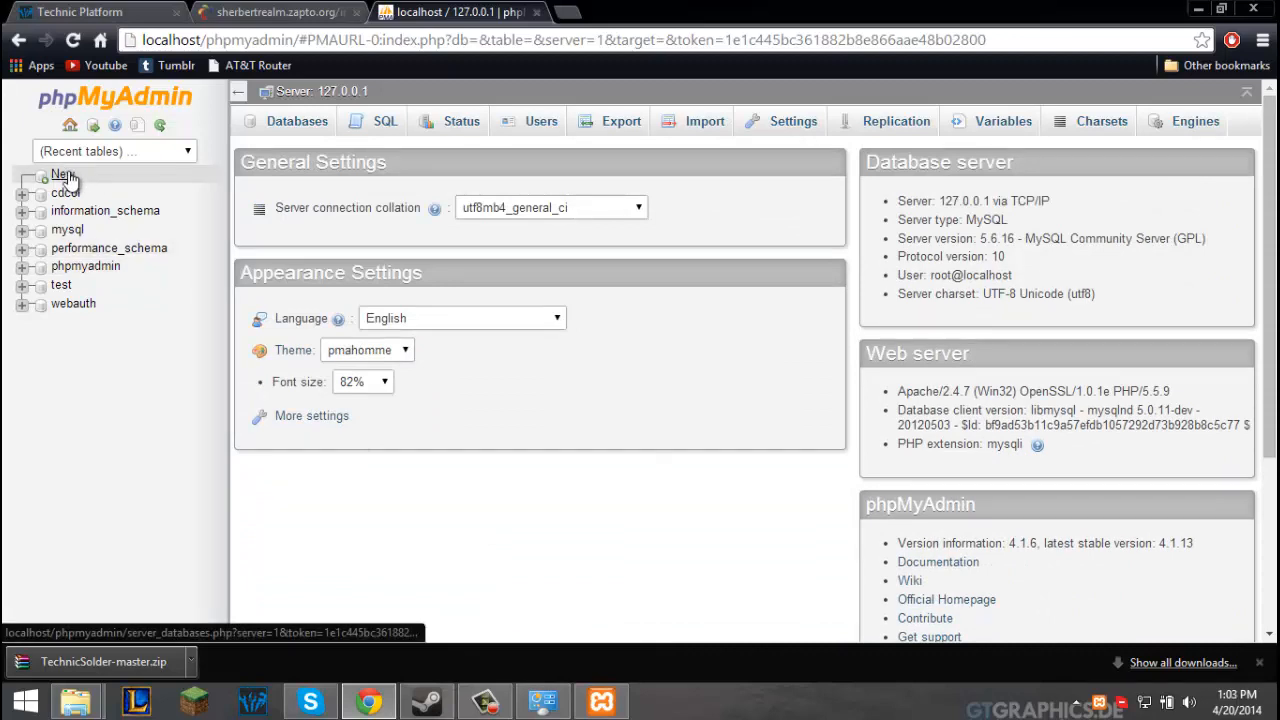
pyautogui.click(63, 177)
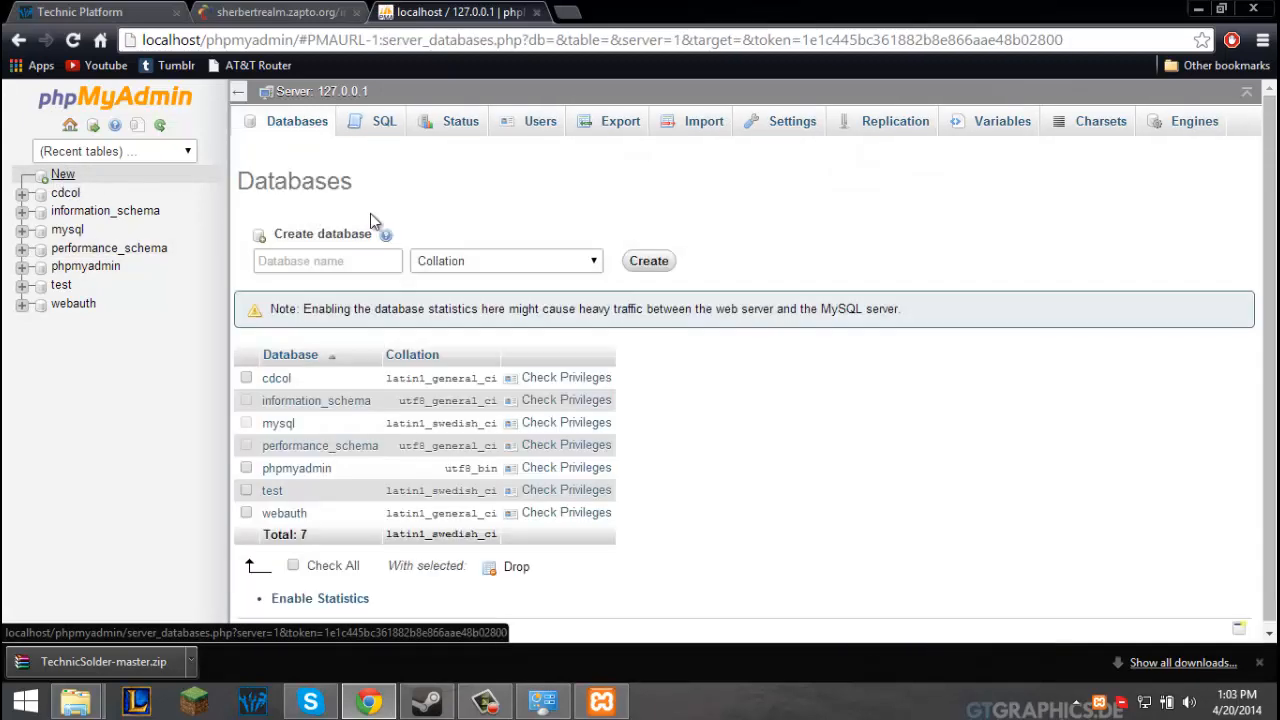
pyautogui.click(326, 268)
pyautogui.write('solder')
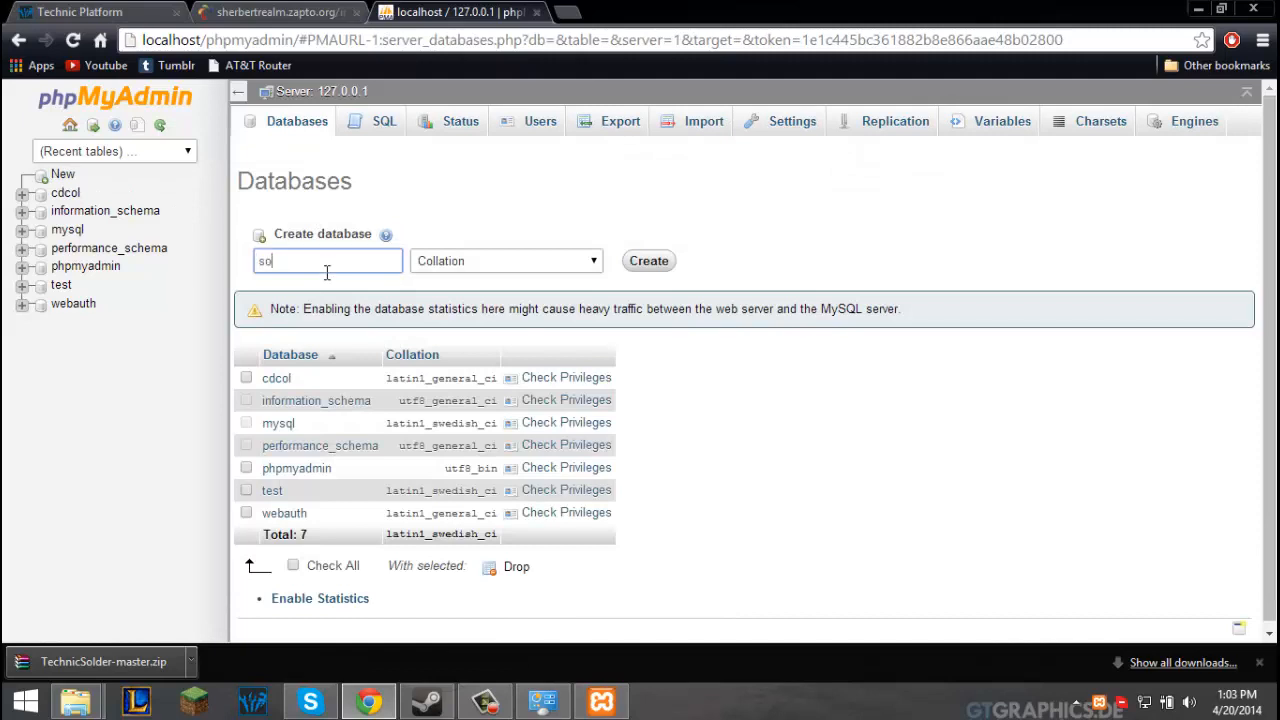
pyautogui.click(650, 261)
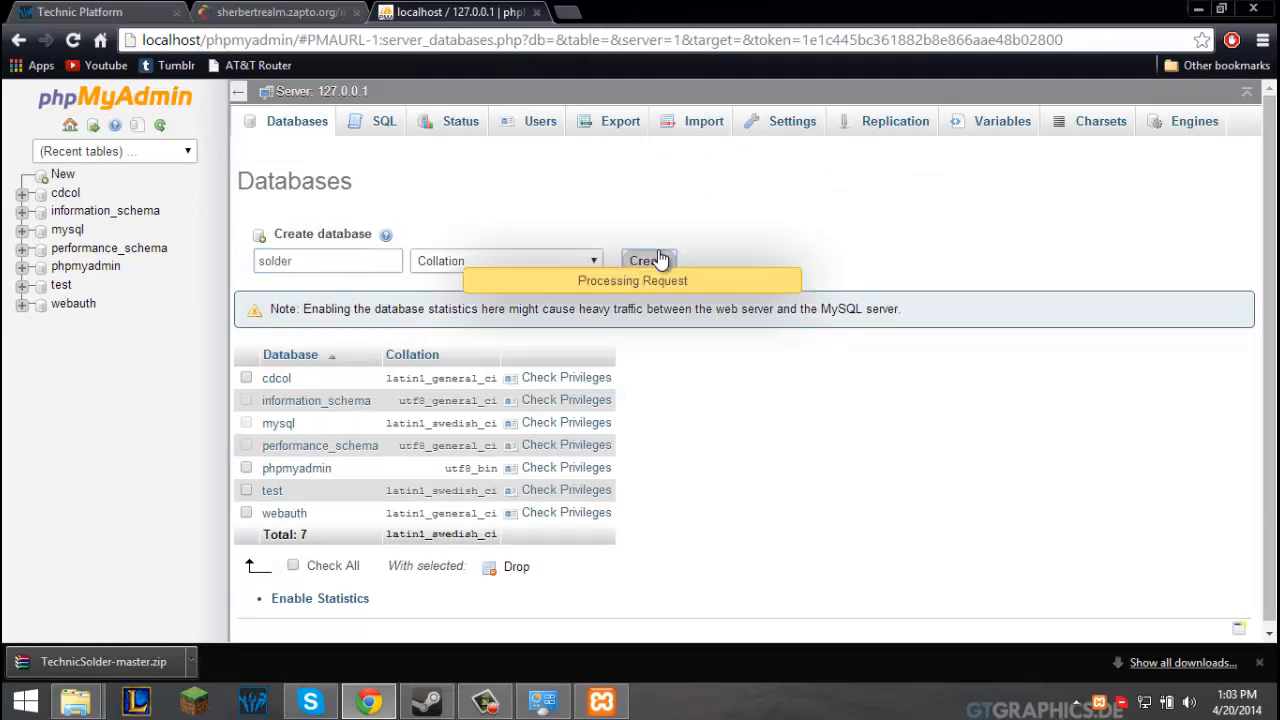
pyautogui.click(536, 12)
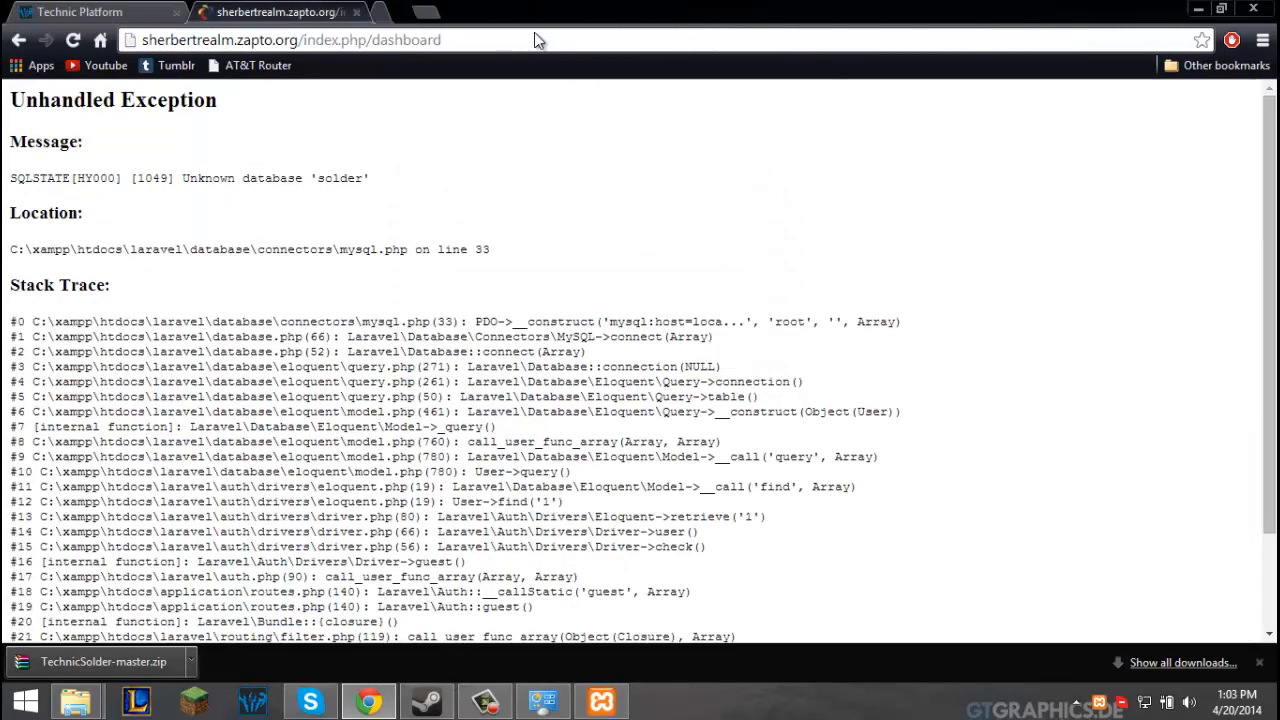
# Switch to the XAMPP Control Panel, open its shell and change the directory to c:\xampp\htdocs\.
pyautogui.click(608, 701)
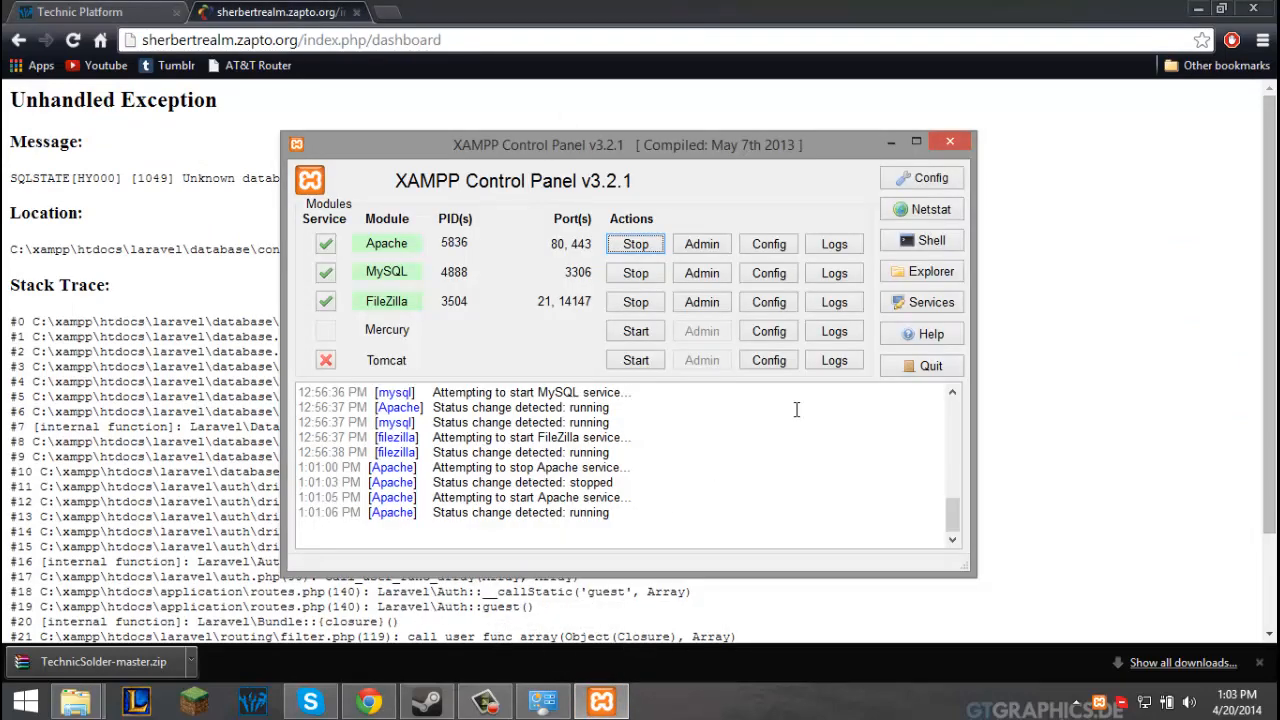
pyautogui.click(922, 243)
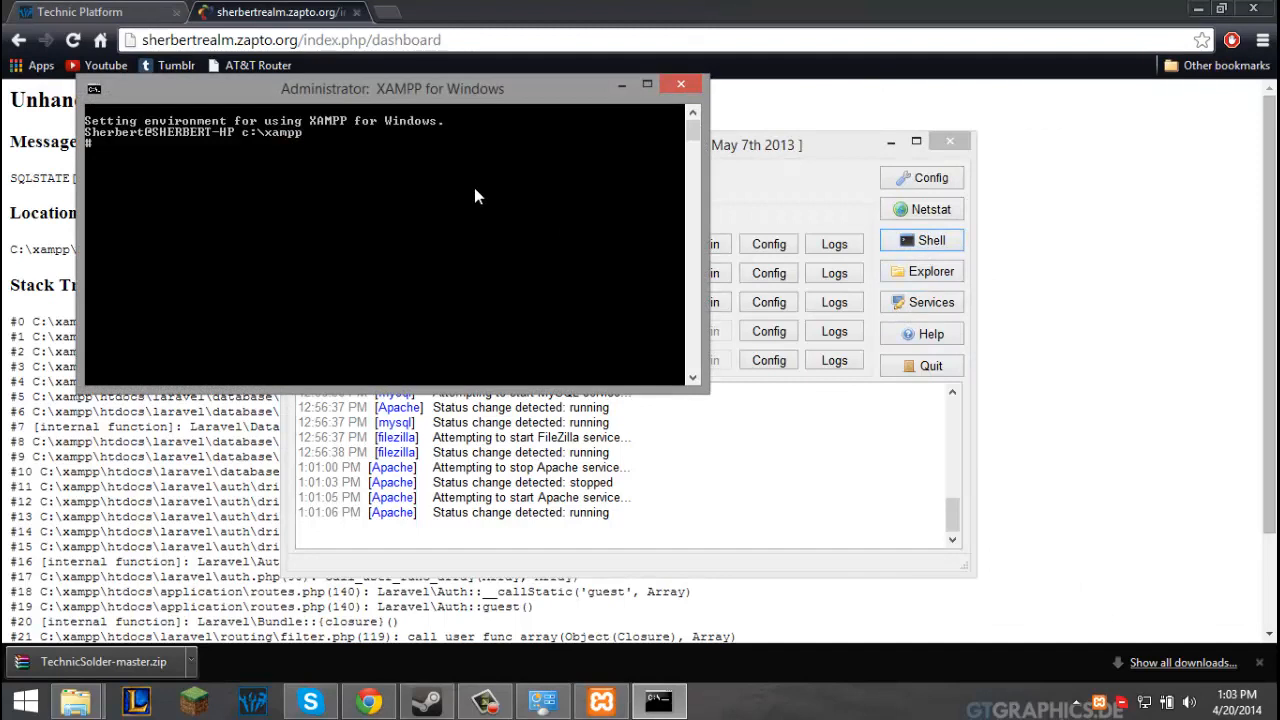
pyautogui.write('cd c:\\xampp\\htdocs')
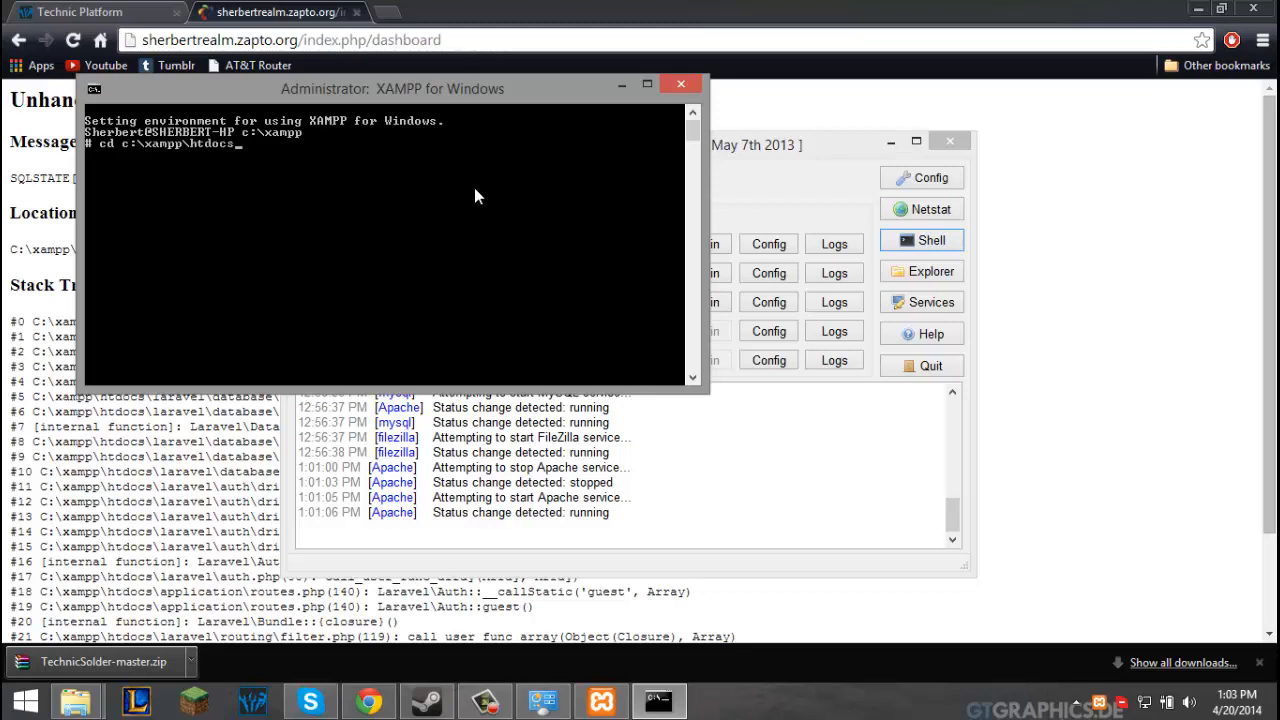
pyautogui.write('\\')
pyautogui.press('Return')
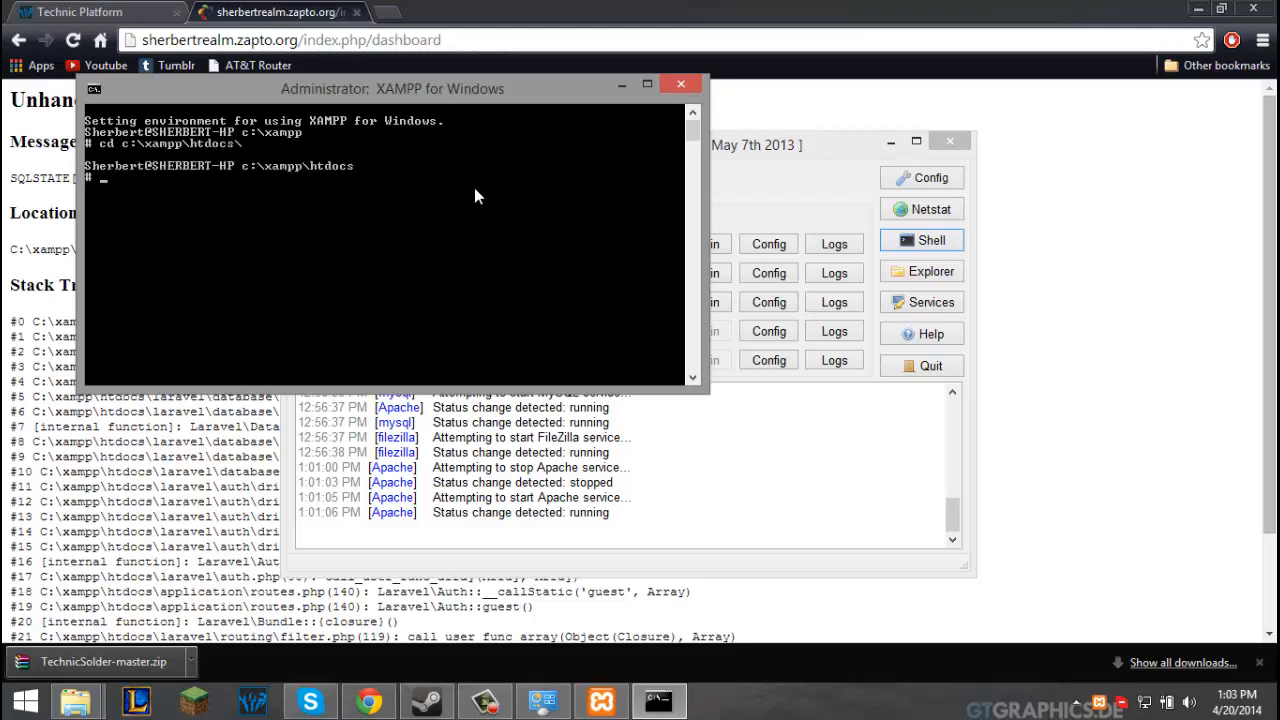
# Create the migration table by running php artisan migrate:install in the htdocs directory.
pyautogui.write('php artisan')
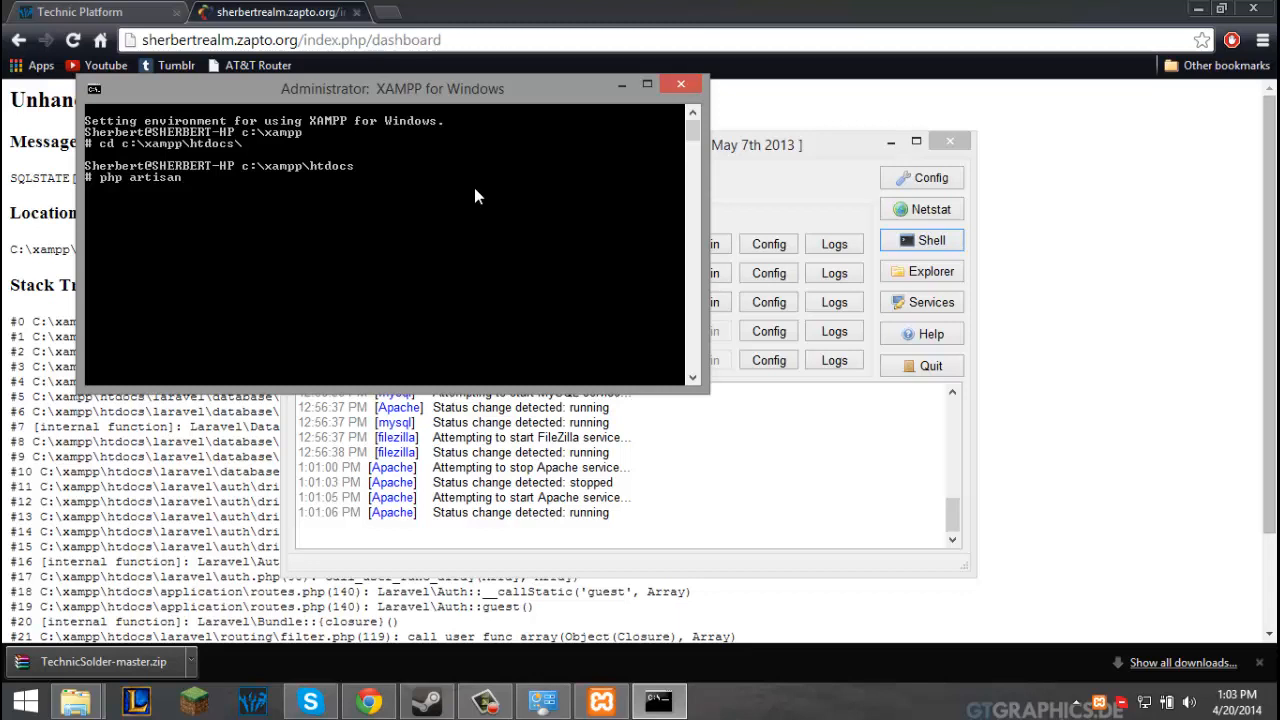
pyautogui.write(' migrate:install')
pyautogui.press('Return')
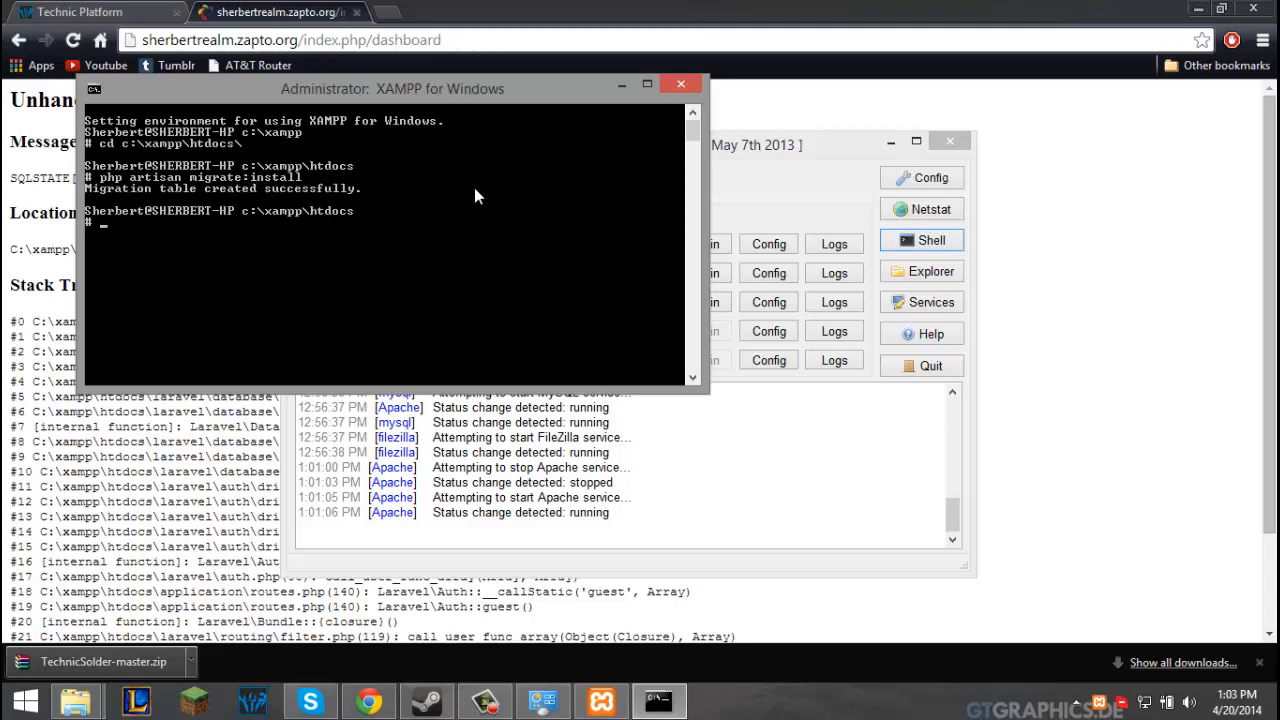
# Run php artisan migrate in the htdocs directory, then close the shell and minimize the XAMPP Control Panel.
pyautogui.write('php artisan migrate')
pyautogui.press('Return')
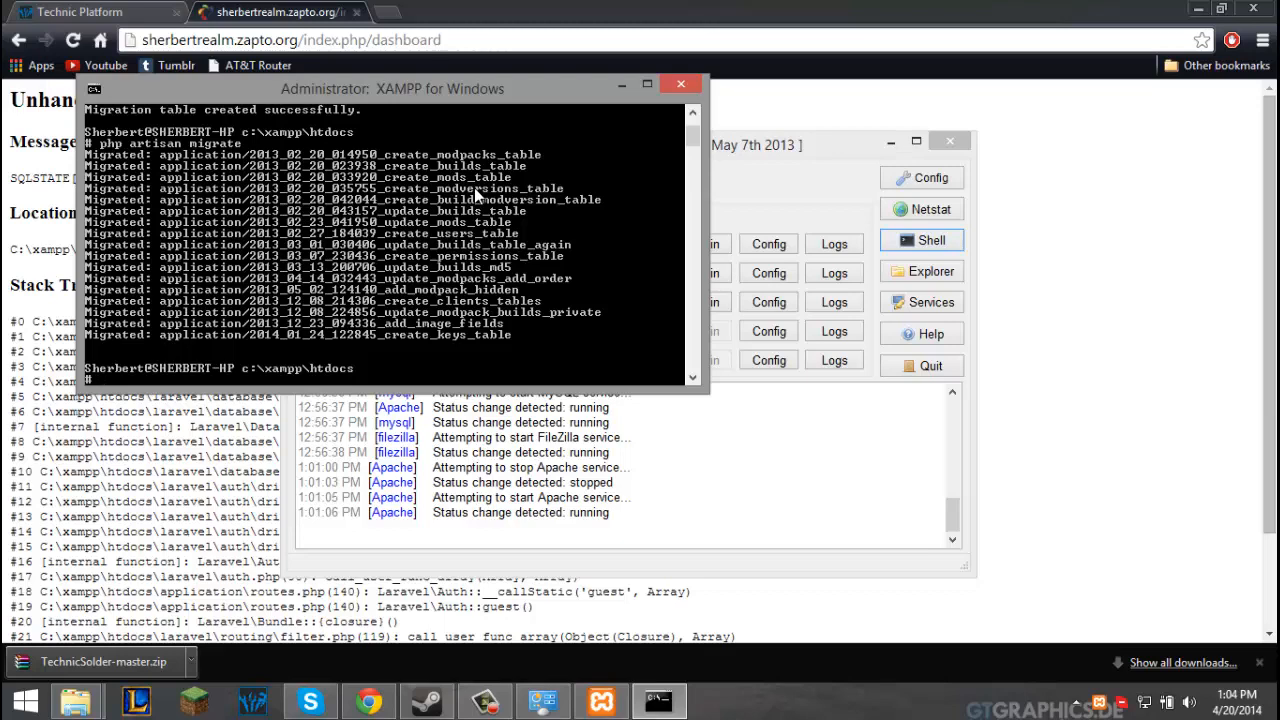
pyautogui.scroll(3, 651, 299)
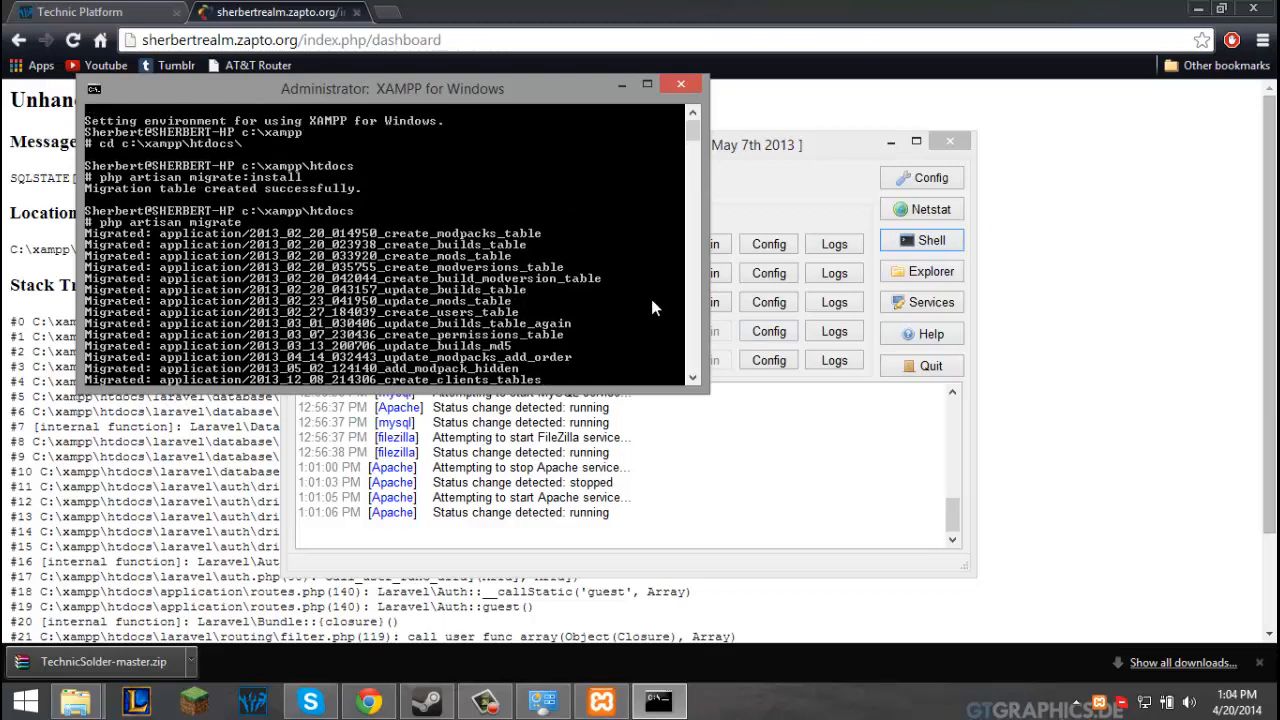
pyautogui.click(679, 83)
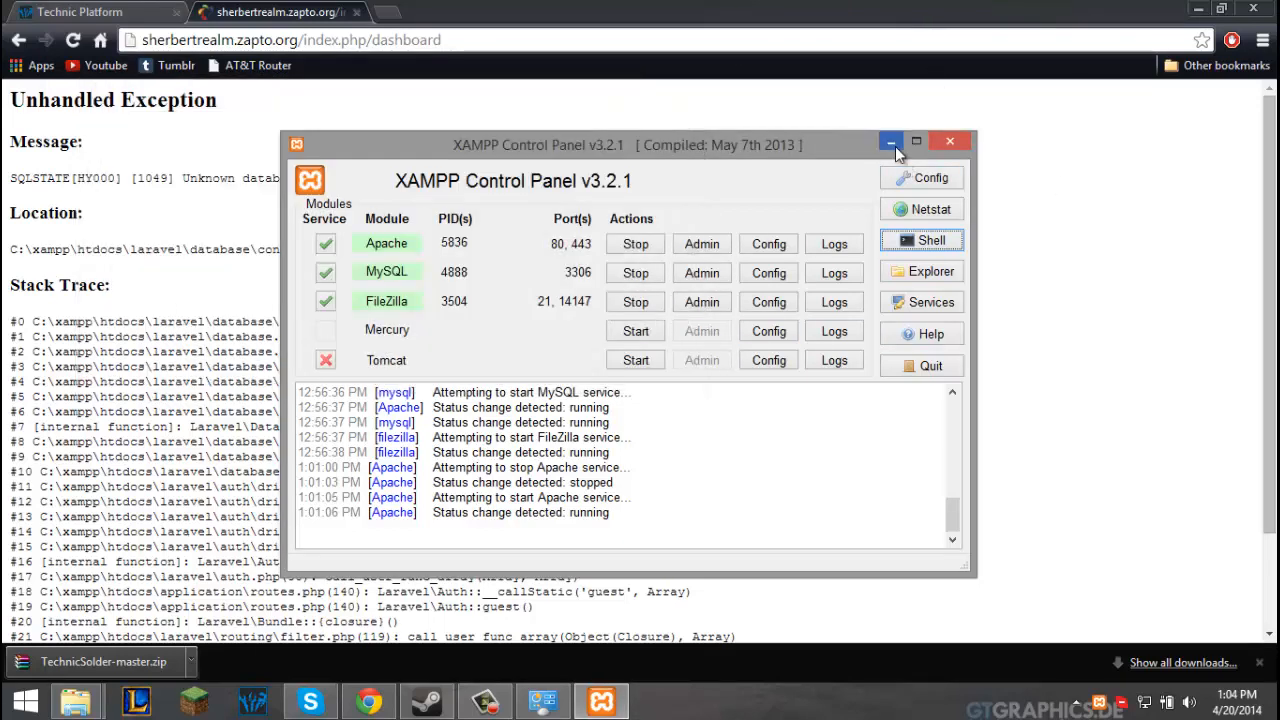
pyautogui.click(891, 143)
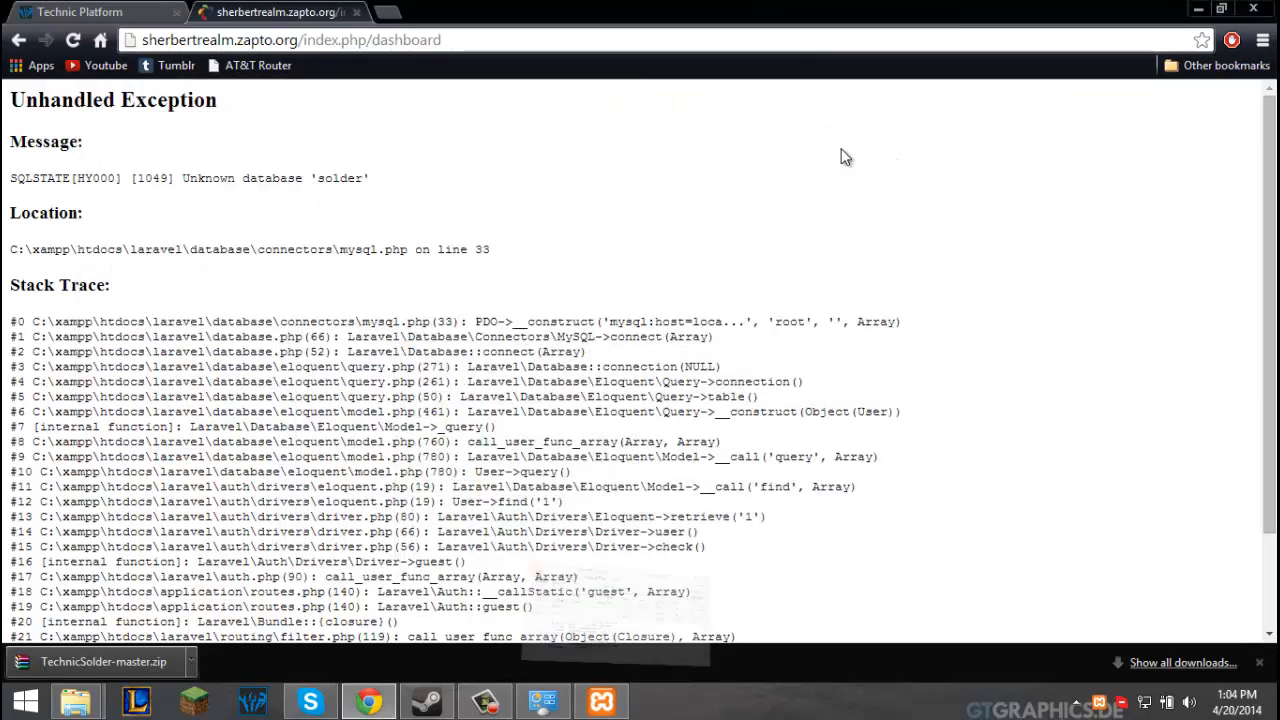
# Reload the server's index.php/dashboard page and look over the Solder dashboard.
pyautogui.click(82, 35)
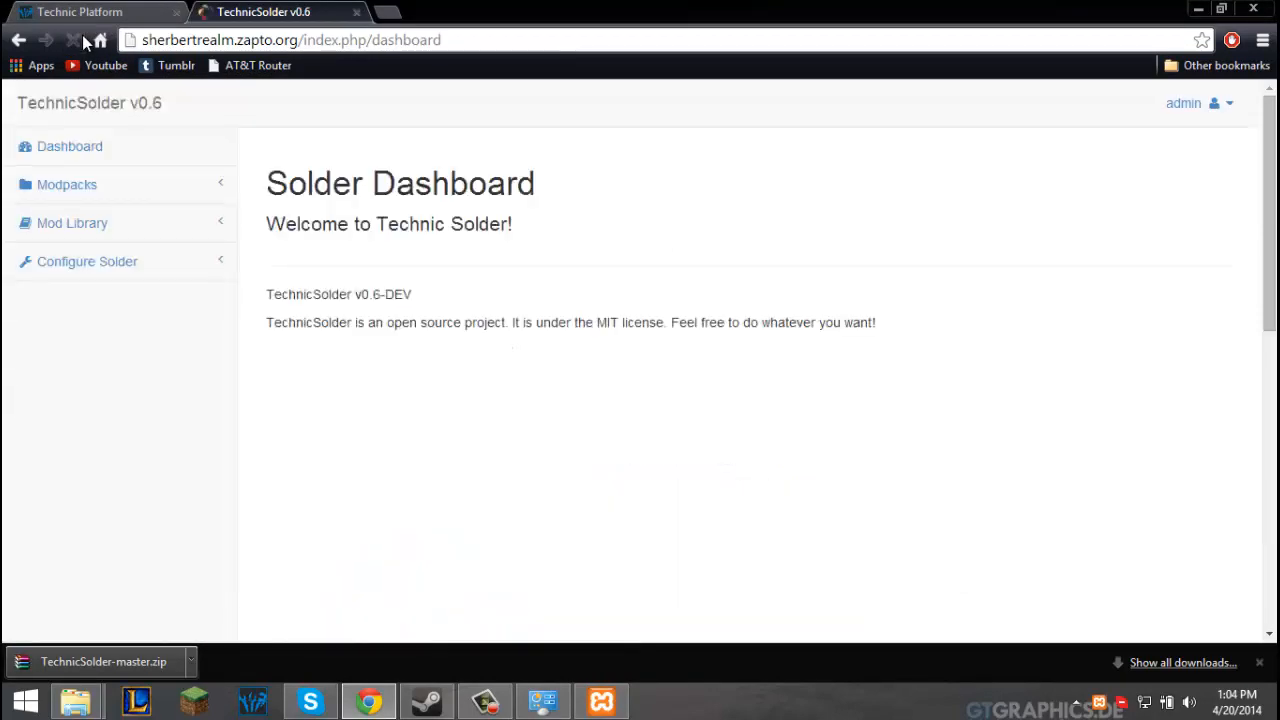
pyautogui.scroll(-2, 560, 431)
pyautogui.scroll(2, 560, 431)
pyautogui.scroll(-2, 331, 400)
pyautogui.scroll(2, 333, 399)
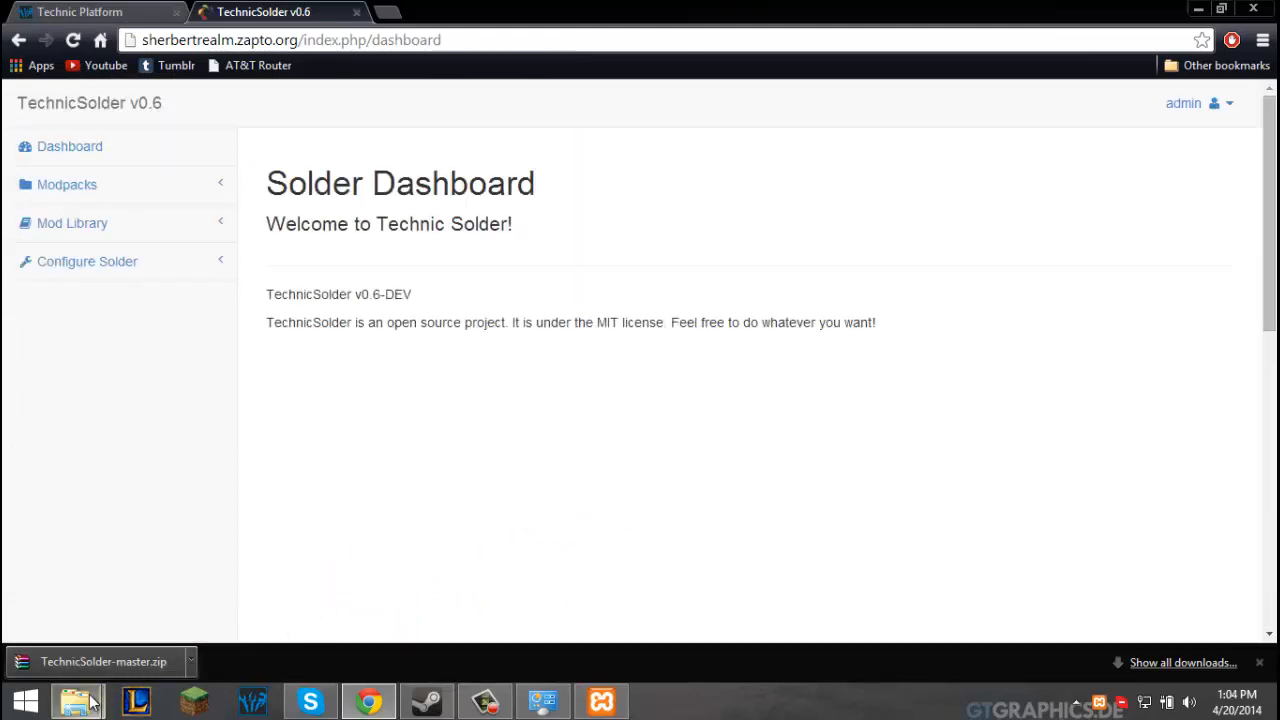
# Open solder.php from the application\config folder in Notepad++ and place the cursor in the repo_location value.
pyautogui.moveTo(90, 700)
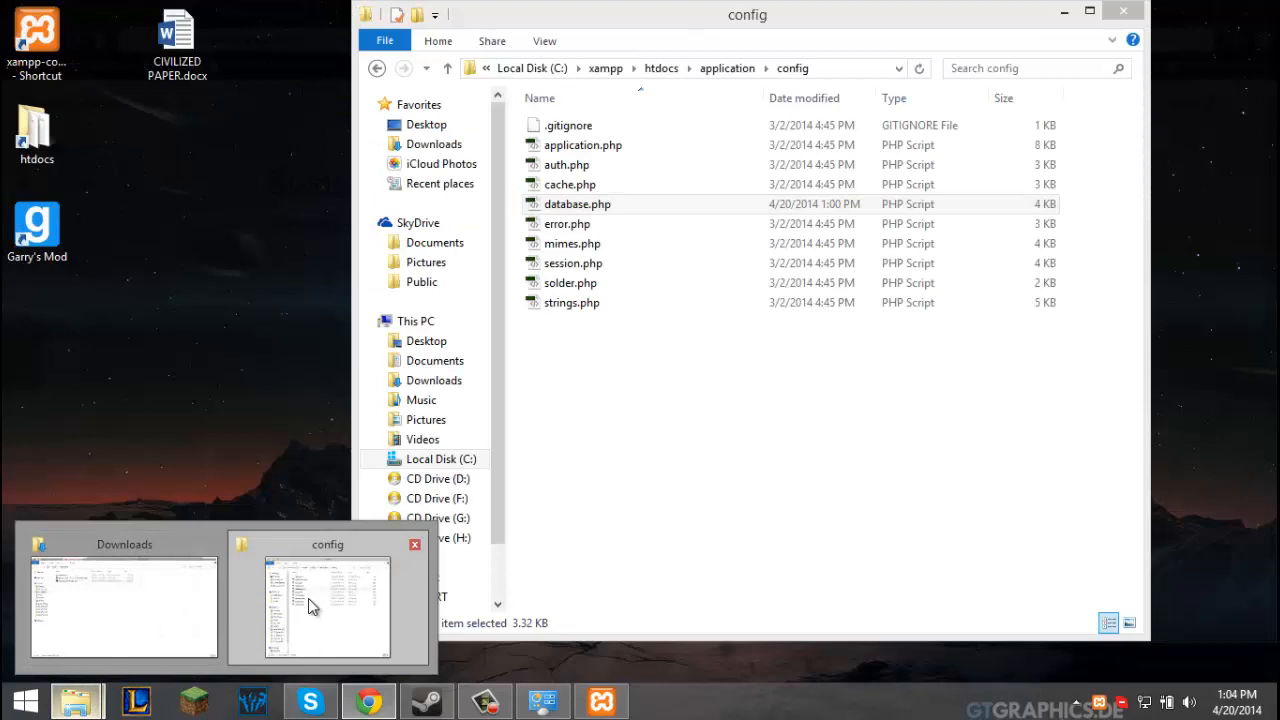
pyautogui.click(308, 598)
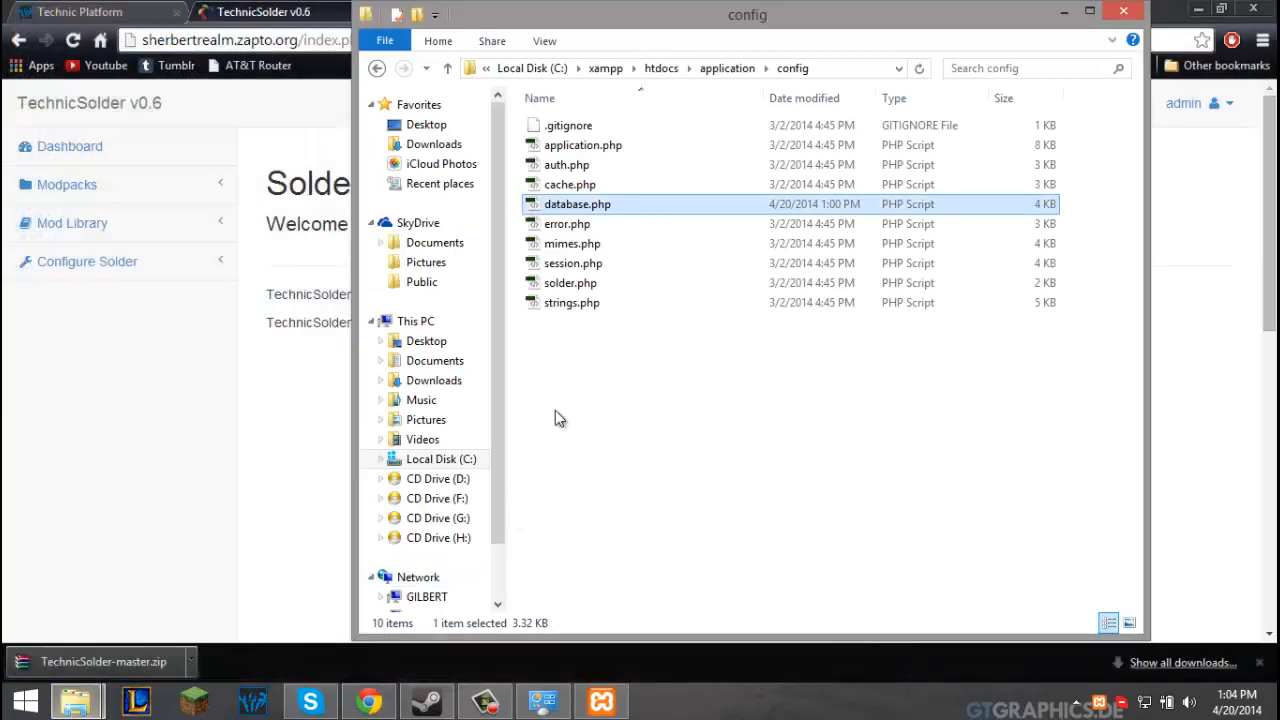
pyautogui.rightClick(606, 288)
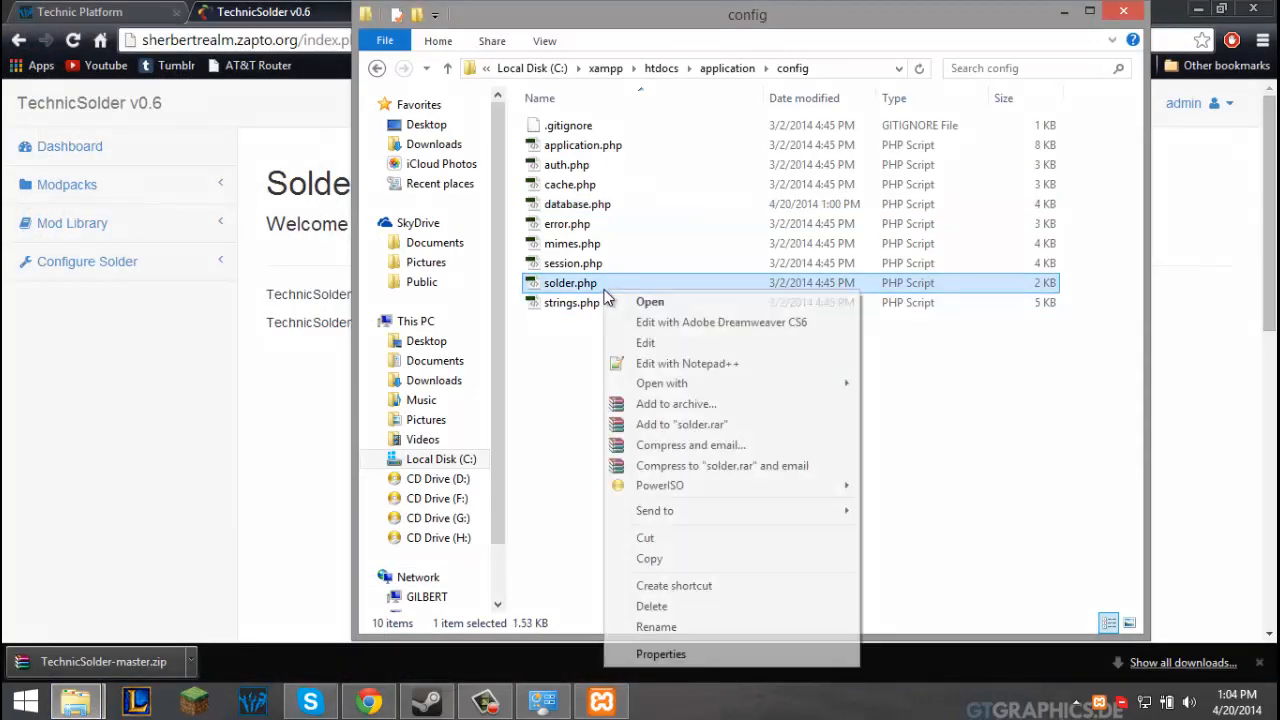
pyautogui.click(695, 364)
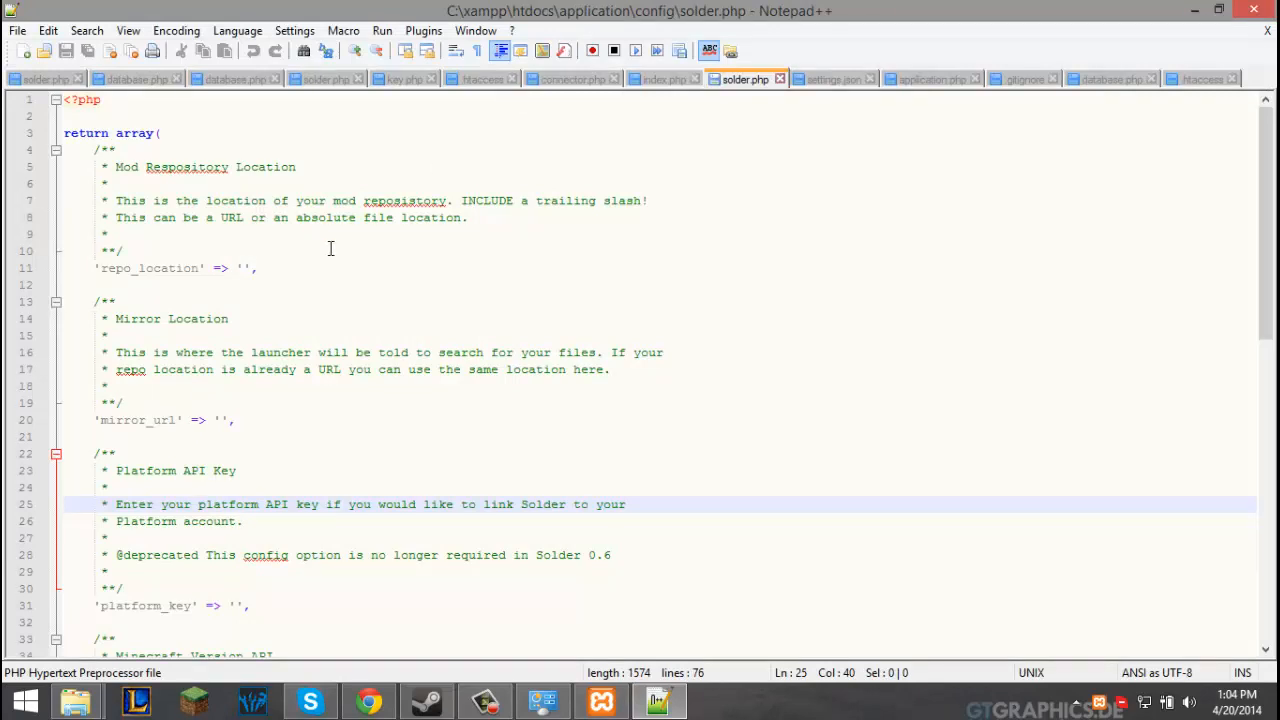
pyautogui.click(248, 268)
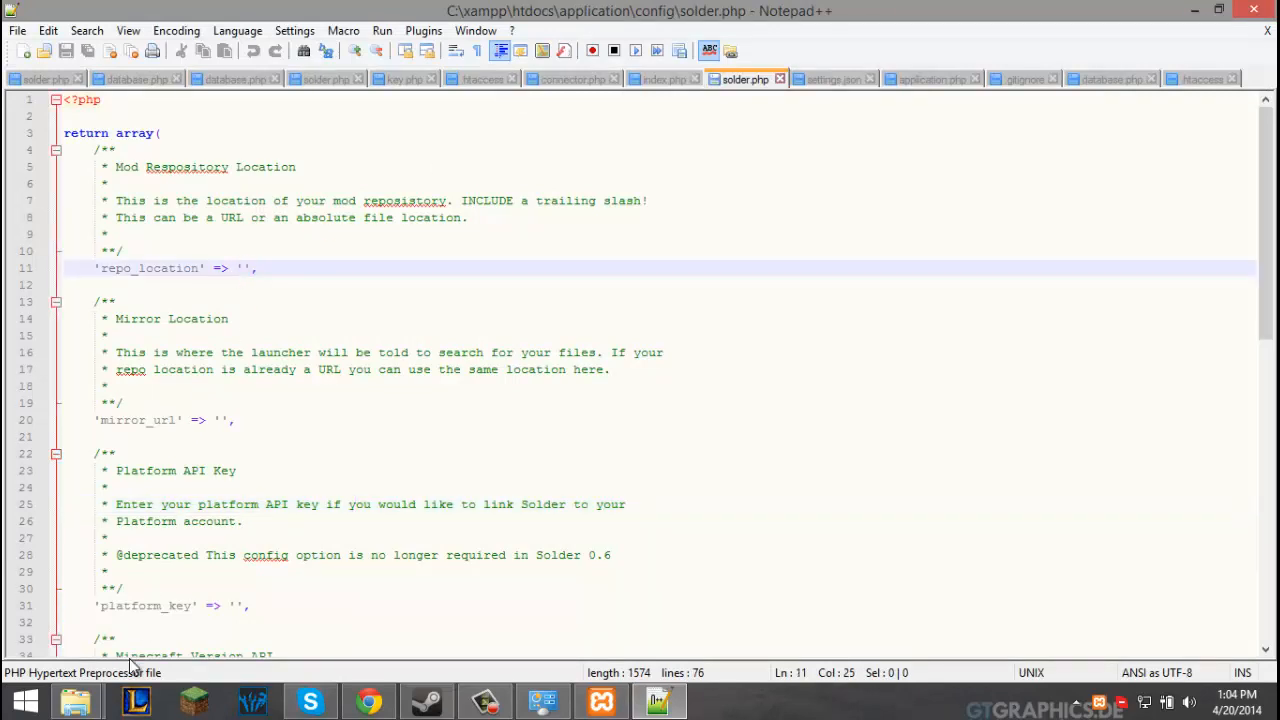
# Create a folder named repo inside C:\xampp\htdocs\public.
pyautogui.moveTo(78, 700)
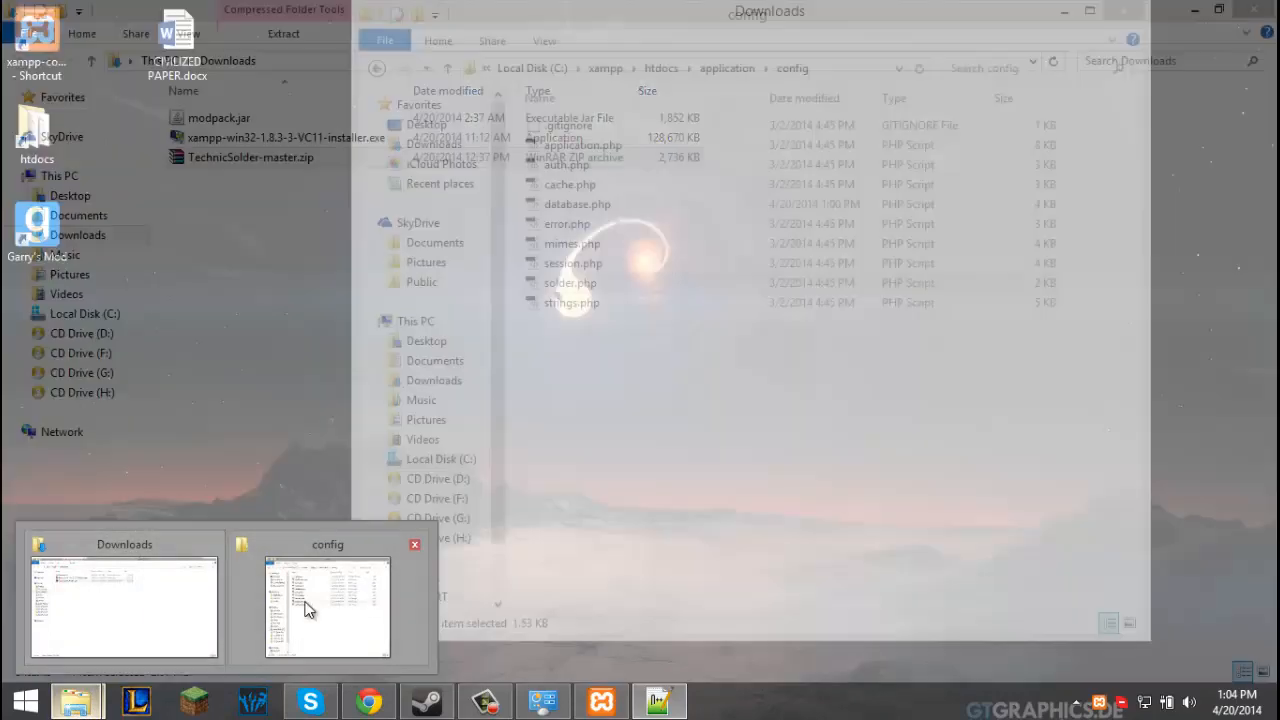
pyautogui.click(308, 610)
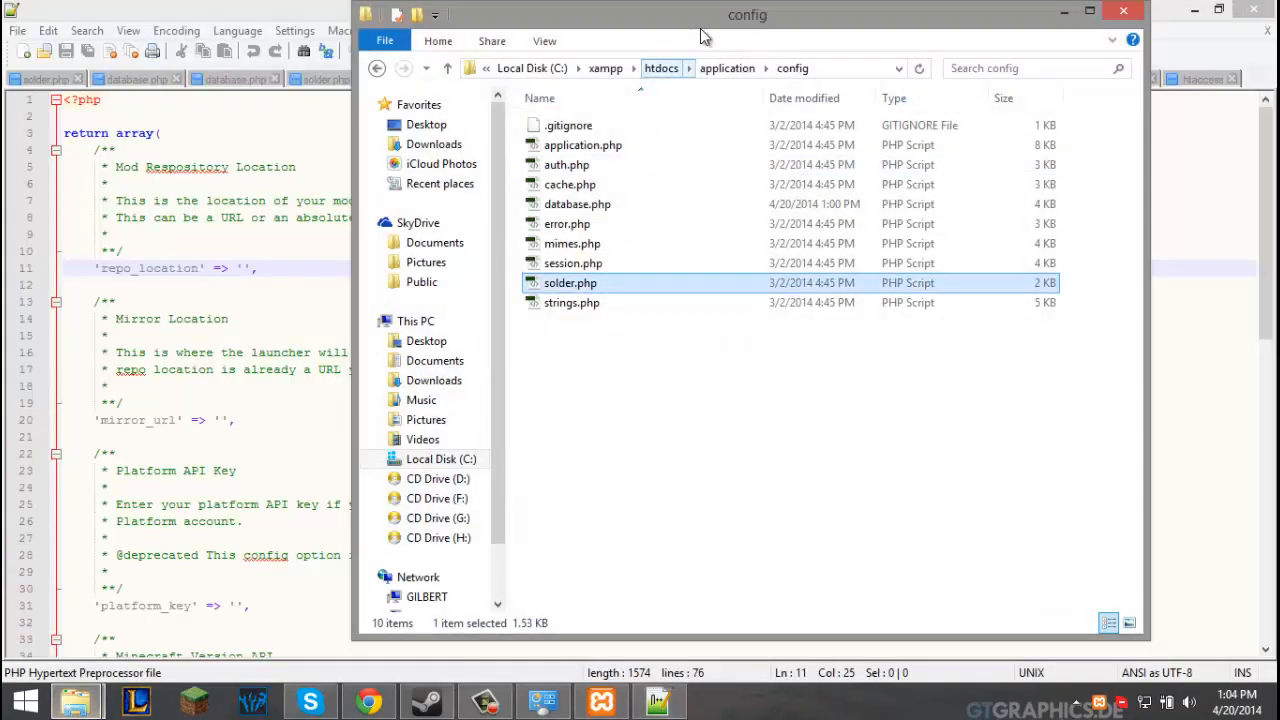
pyautogui.click(660, 68)
pyautogui.doubleClick(618, 223)
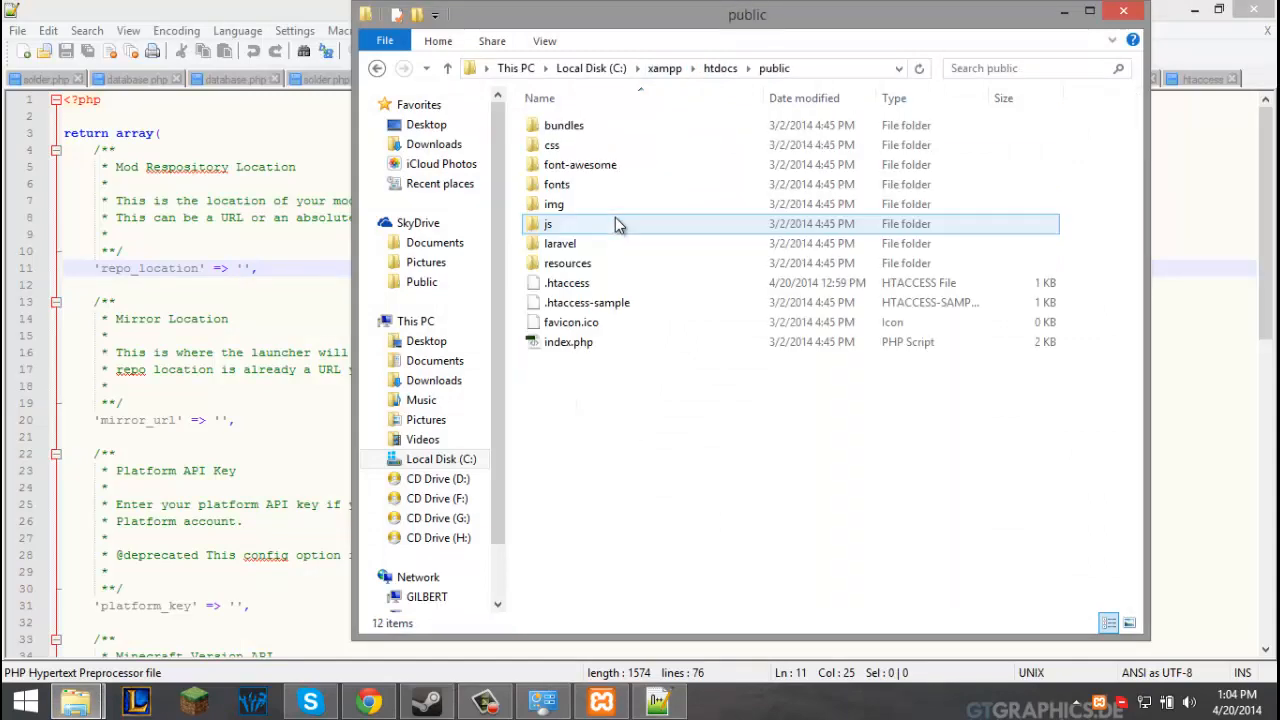
pyautogui.rightClick(716, 462)
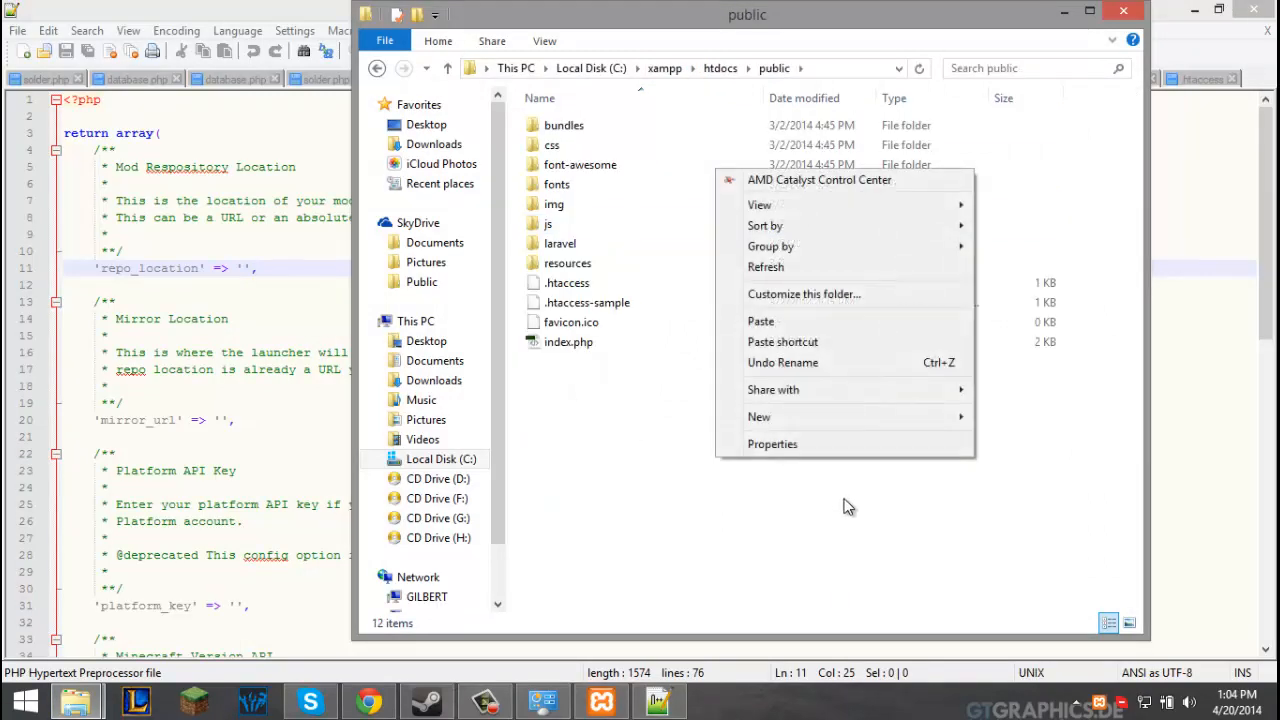
pyautogui.moveTo(880, 424)
pyautogui.click(1030, 425)
pyautogui.write('repo')
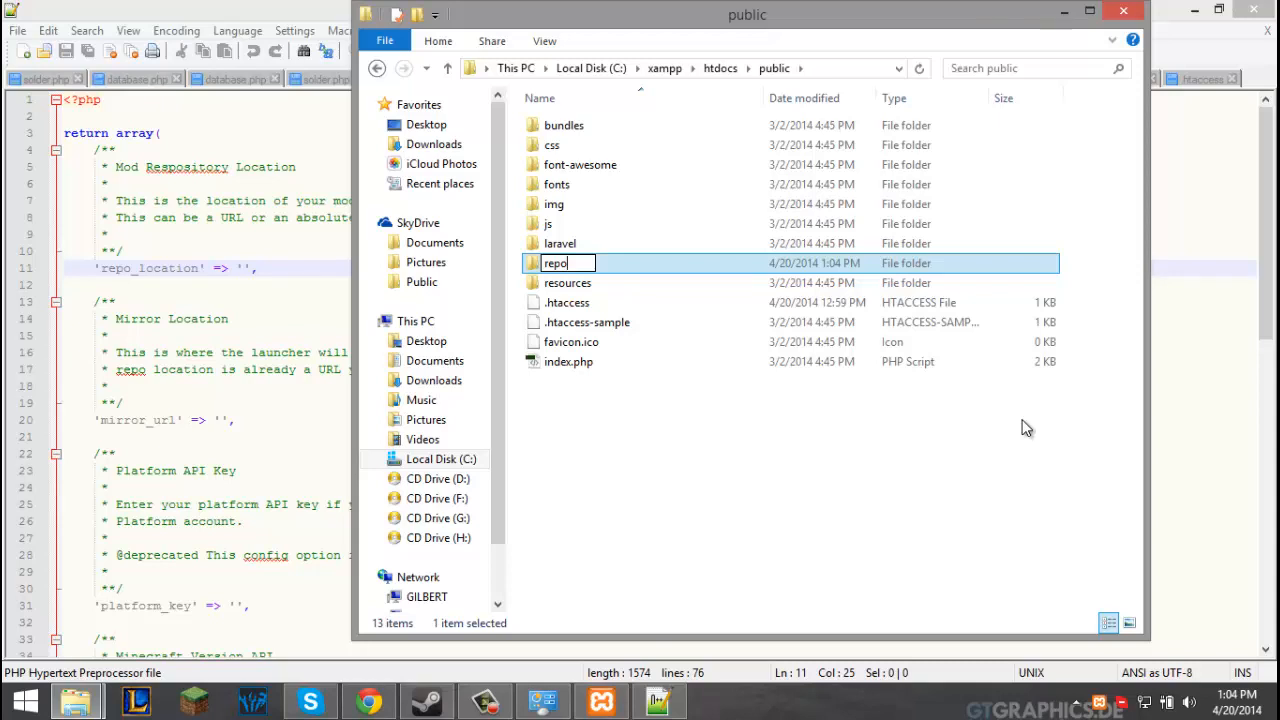
pyautogui.click(1001, 416)
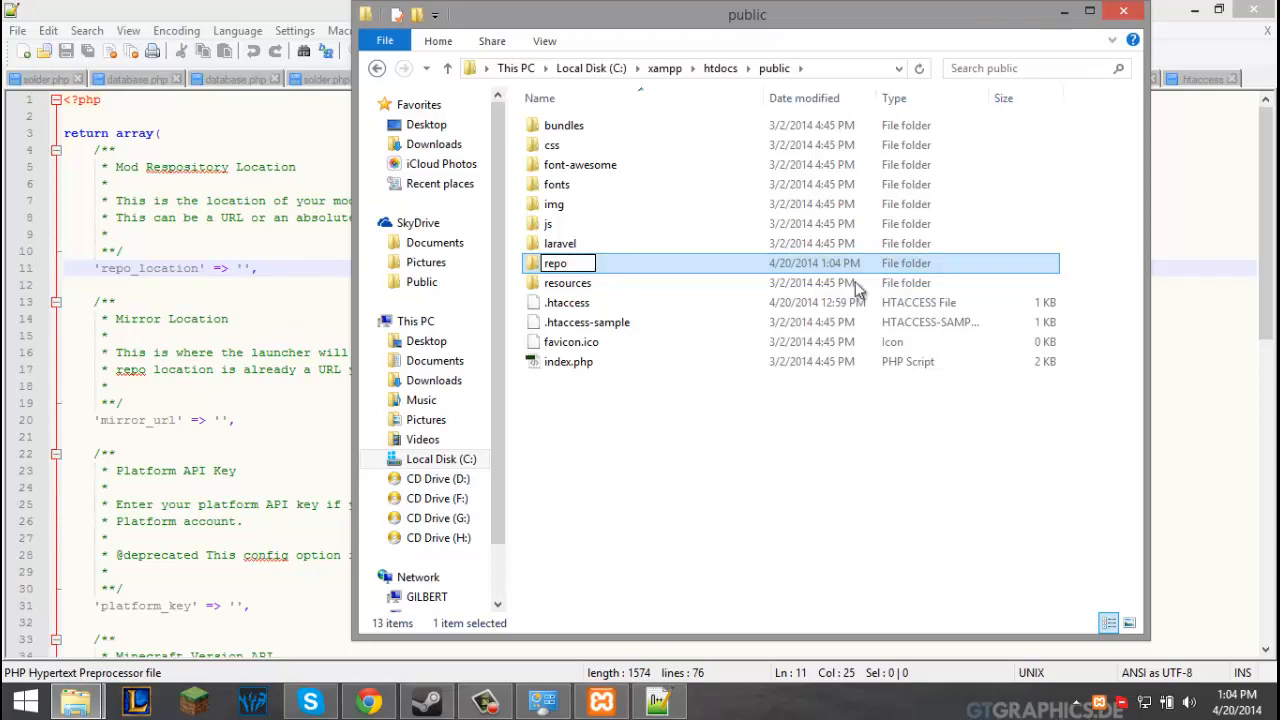
# Open the new repo folder, move its window off the code, and return to the repo_location value in solder.php.
pyautogui.doubleClick(737, 268)
pyautogui.moveTo(875, 21); pyautogui.dragTo(934, 171)
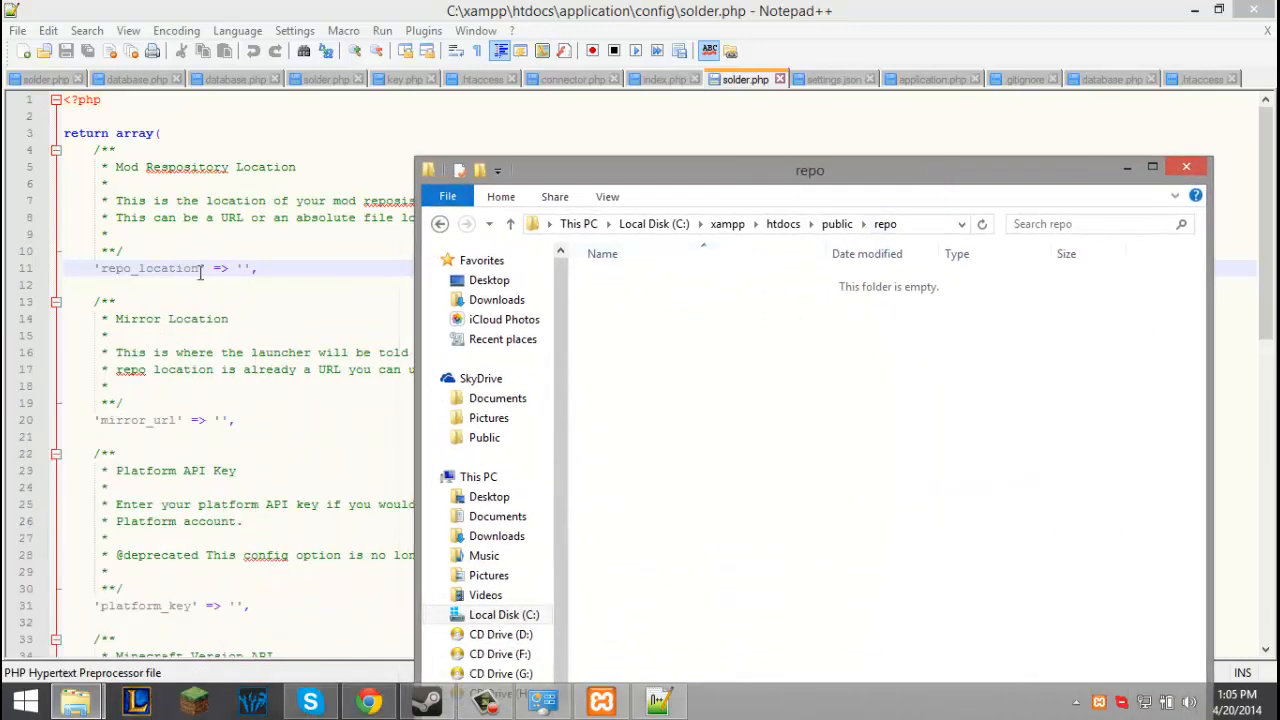
pyautogui.click(245, 268)
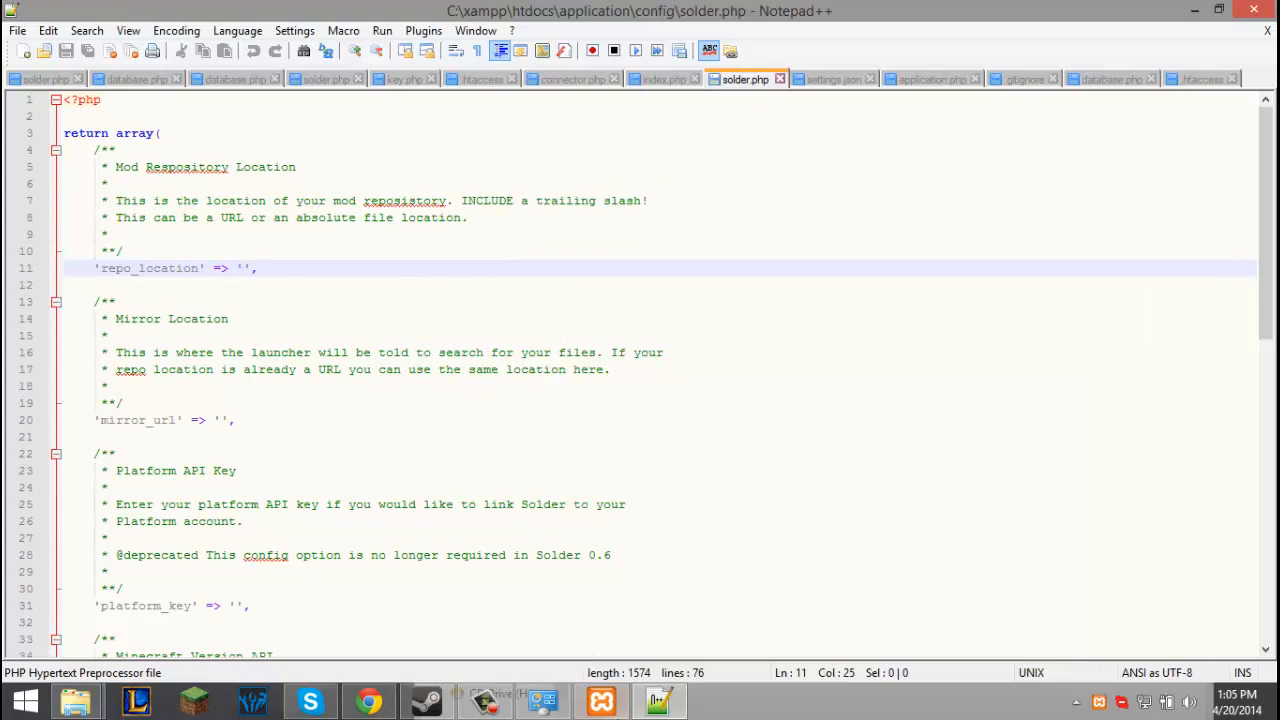
# Switch to Chrome and load sherbertrealm.zapto.org/repo/ in a new tab.
pyautogui.click(368, 703)
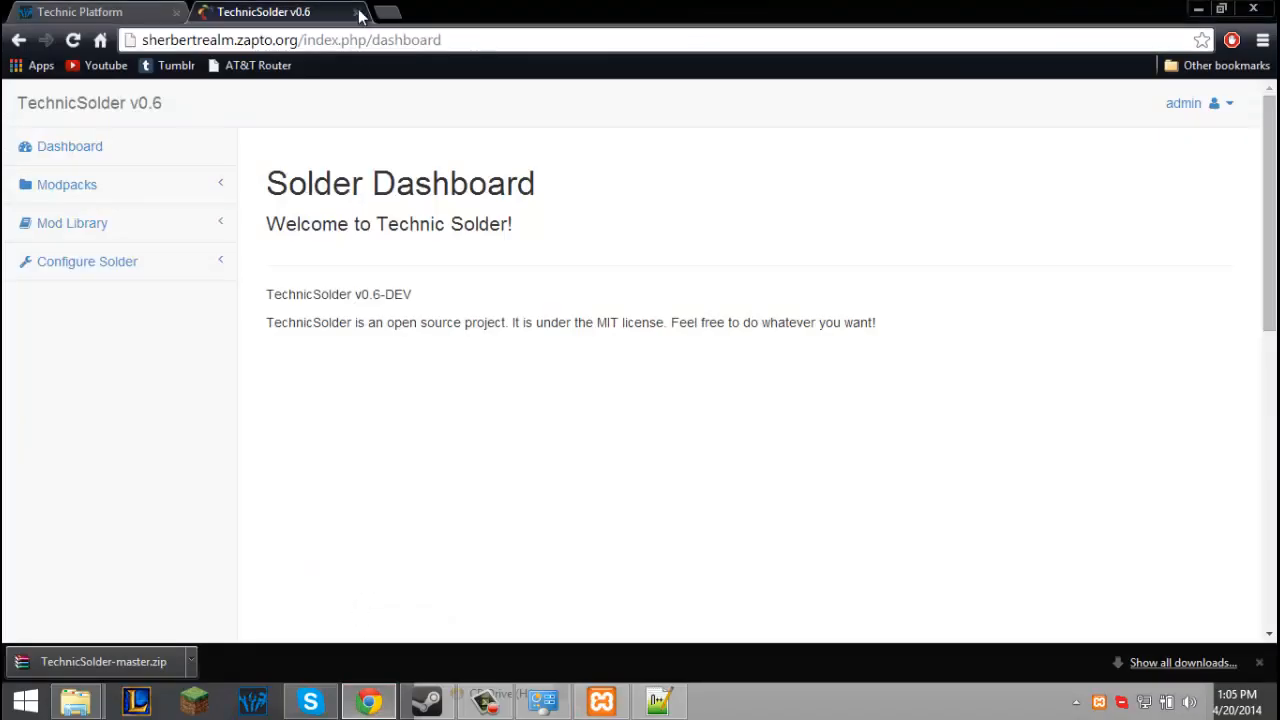
pyautogui.click(390, 12)
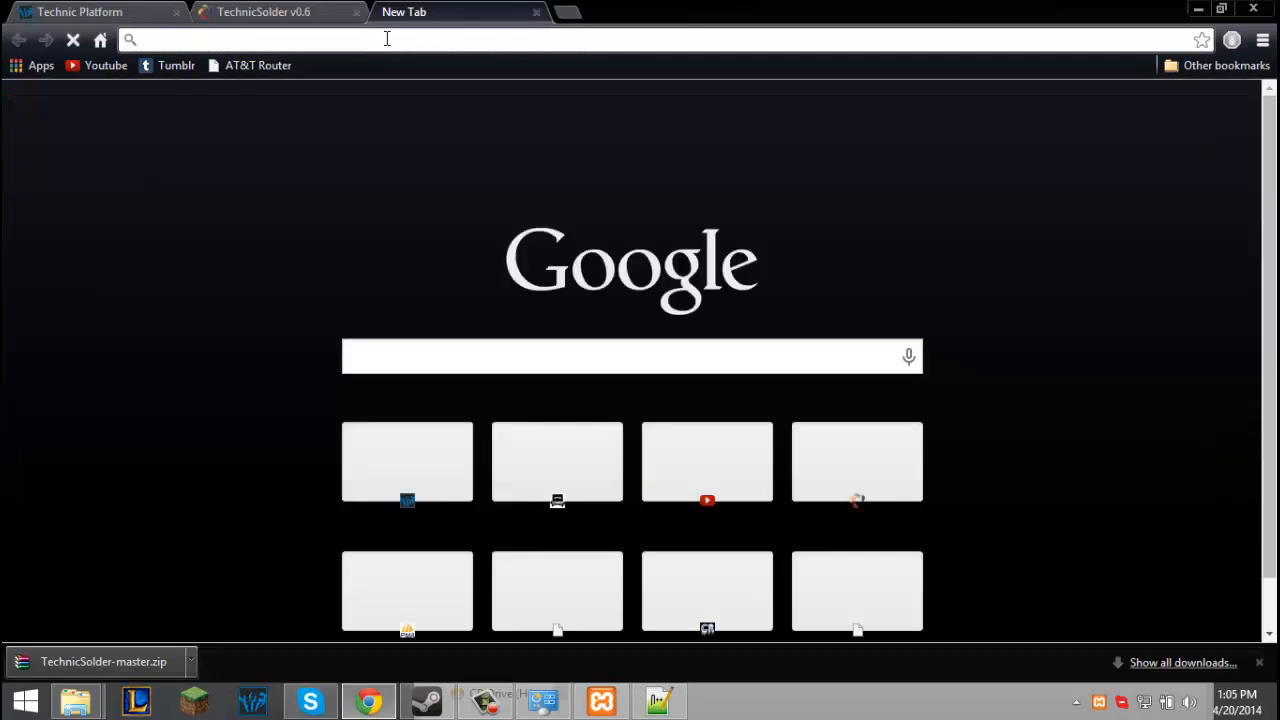
pyautogui.write('sherbertrealm.zapto.org')
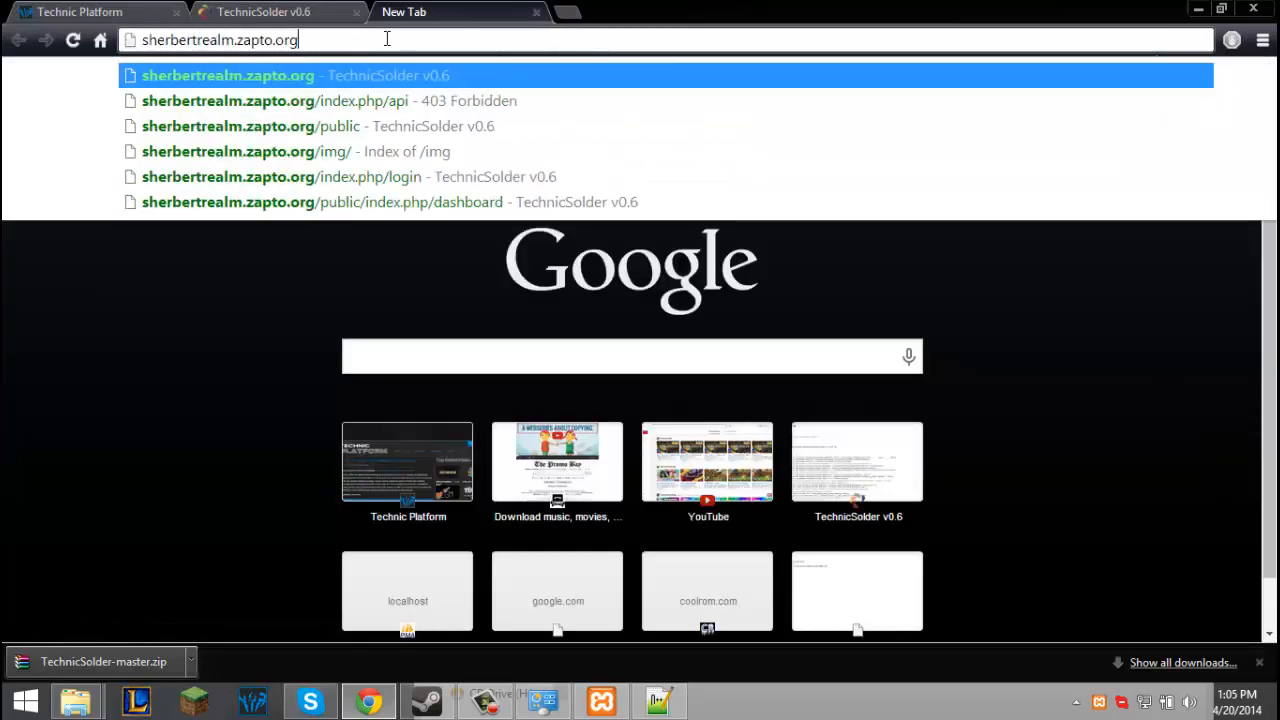
pyautogui.press('Return')
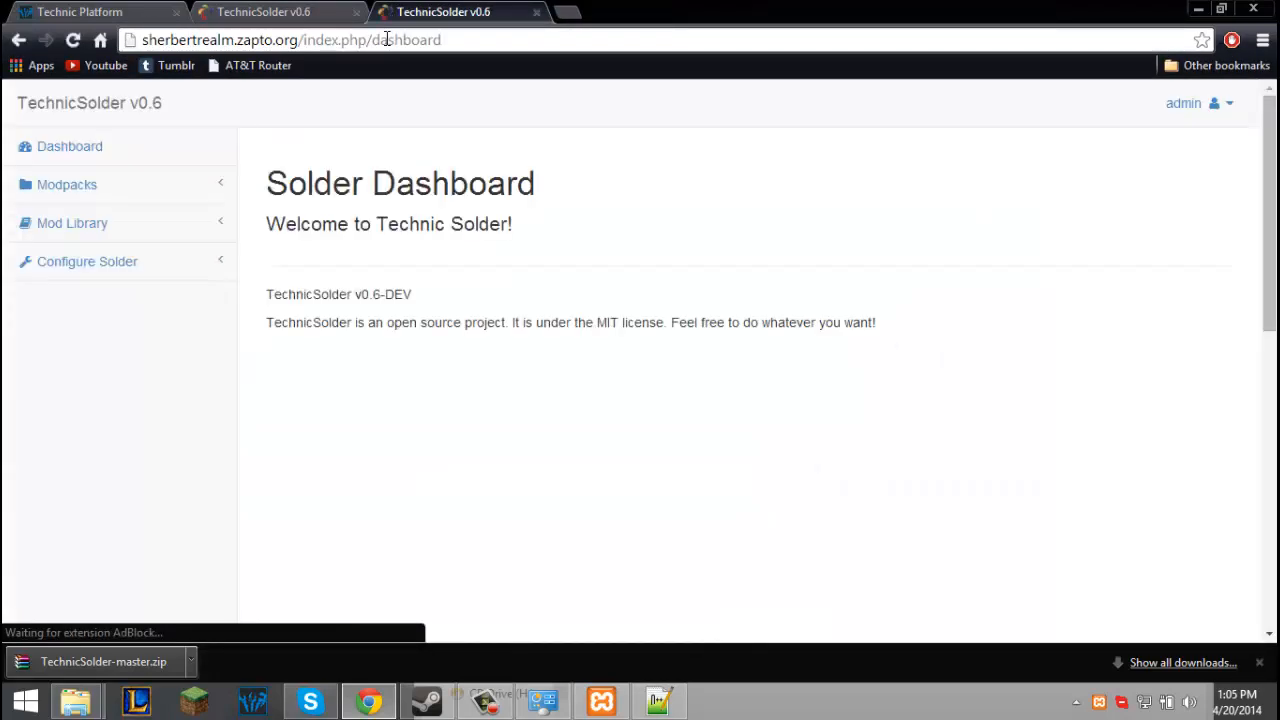
pyautogui.moveTo(437, 41); pyautogui.dragTo(304, 50)
pyautogui.write('repo')
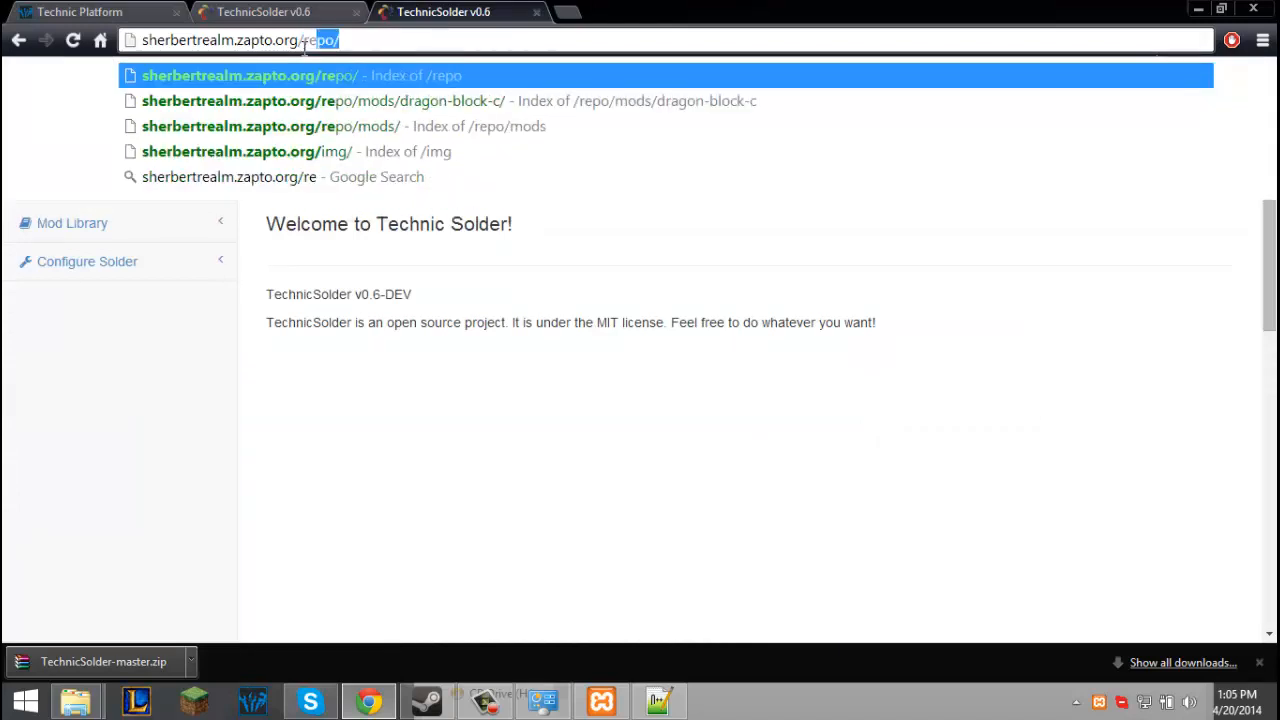
pyautogui.press('Return')
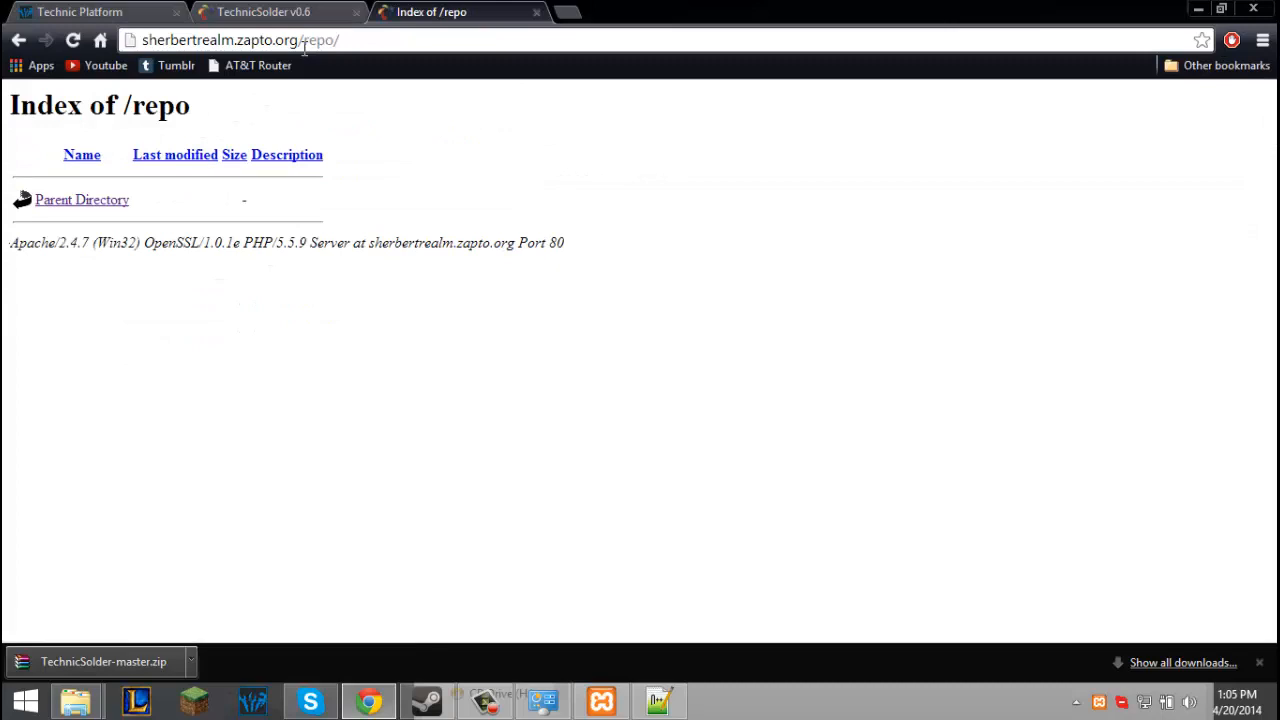
# Copy the full address of the /repo index page and close its tab.
pyautogui.rightClick(450, 45)
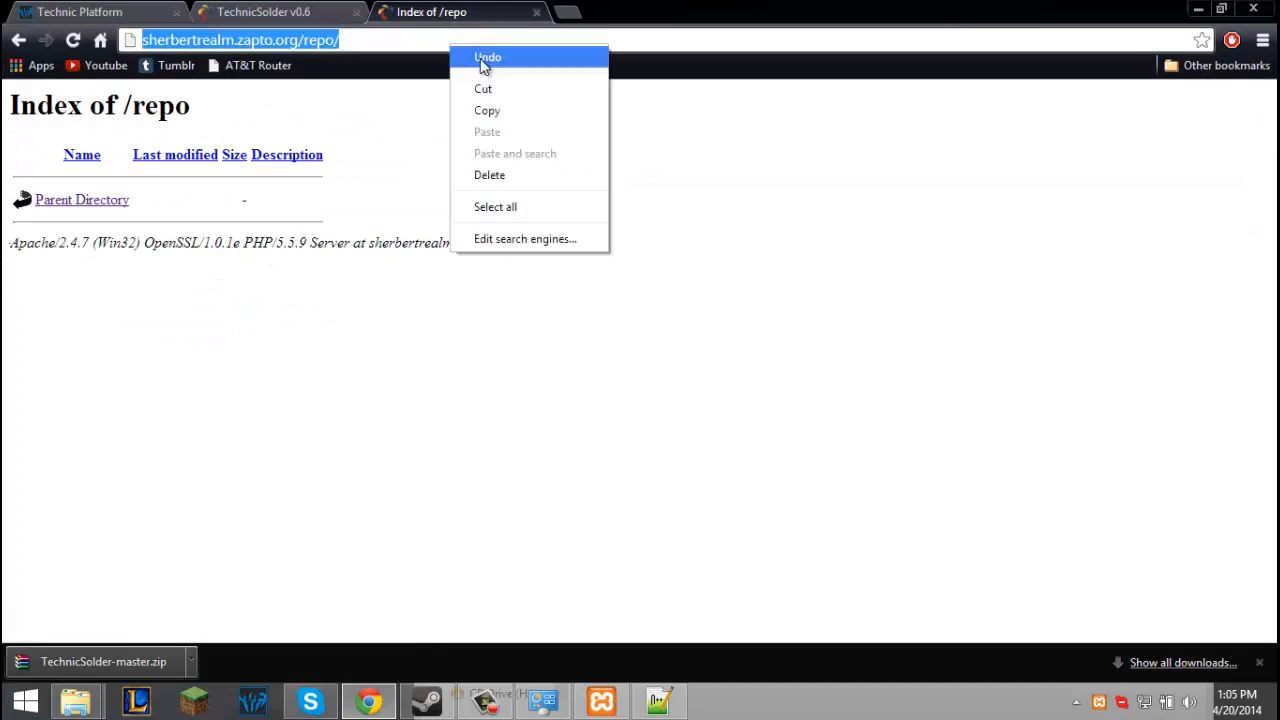
pyautogui.click(500, 110)
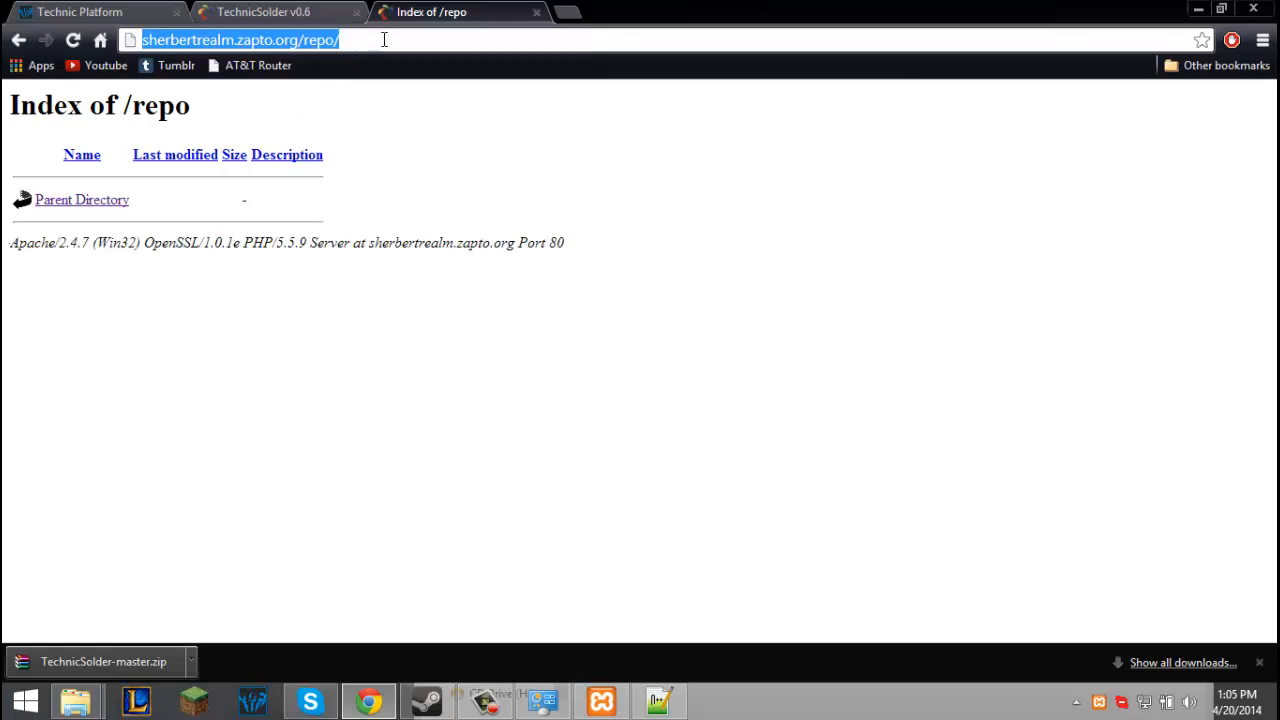
pyautogui.click(538, 13)
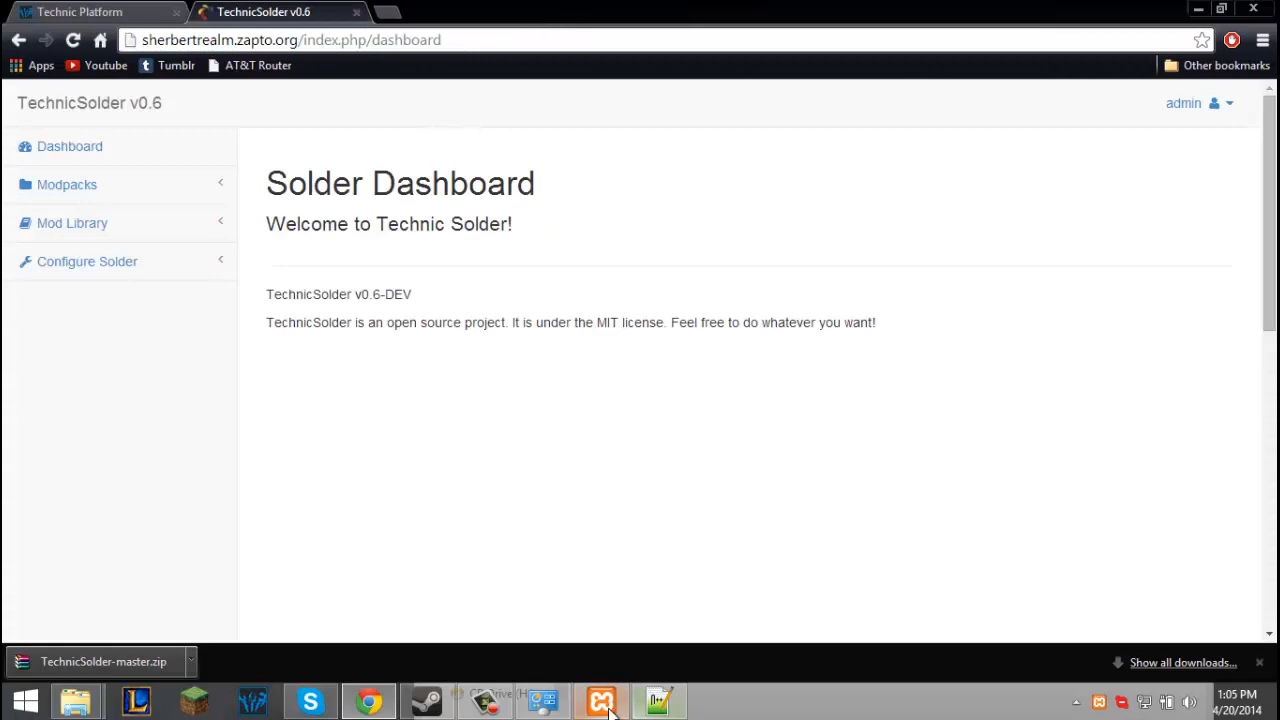
pyautogui.click(660, 704)
pyautogui.rightClick(244, 268)
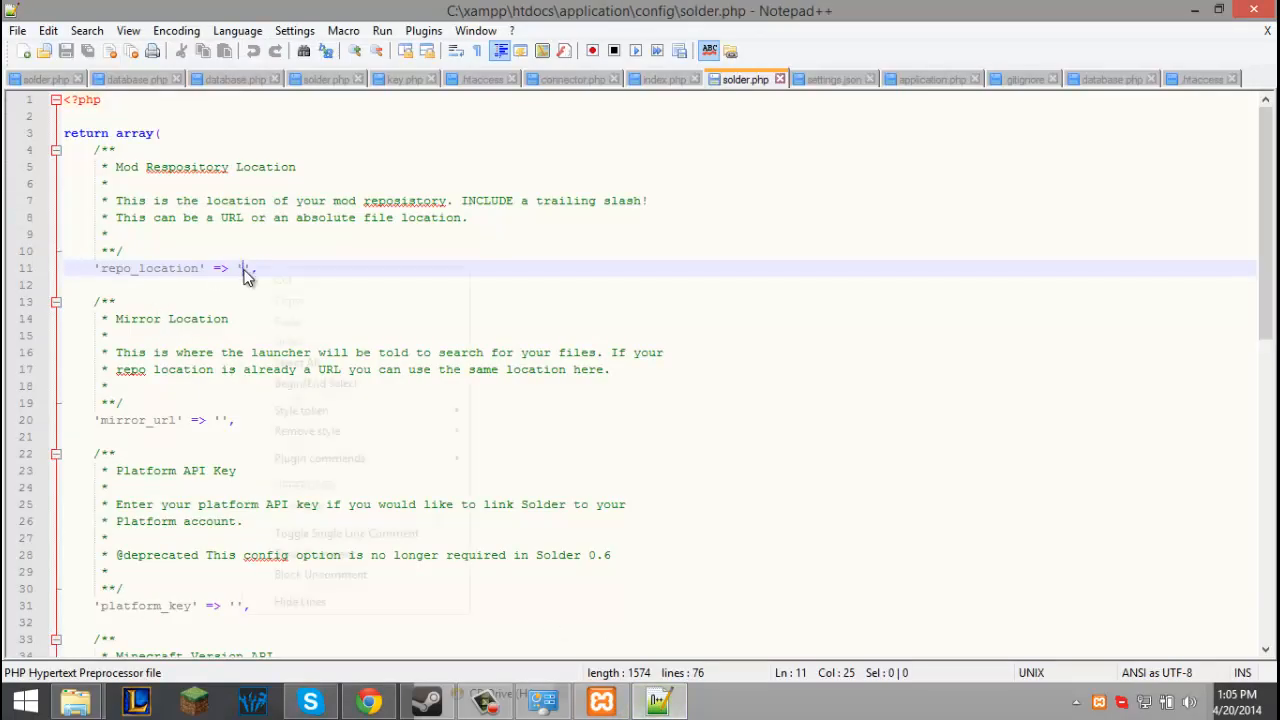
pyautogui.click(270, 269)
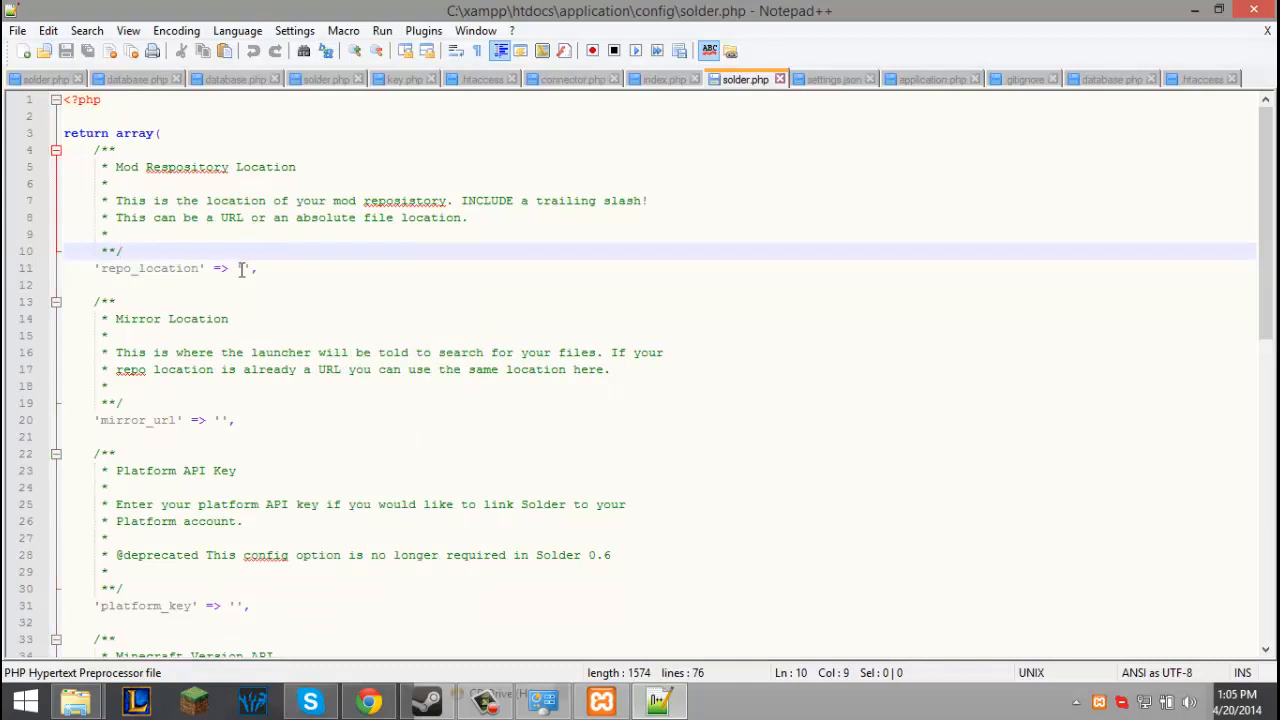
pyautogui.write('http://sherbertrealm.zapto.org/repo/')
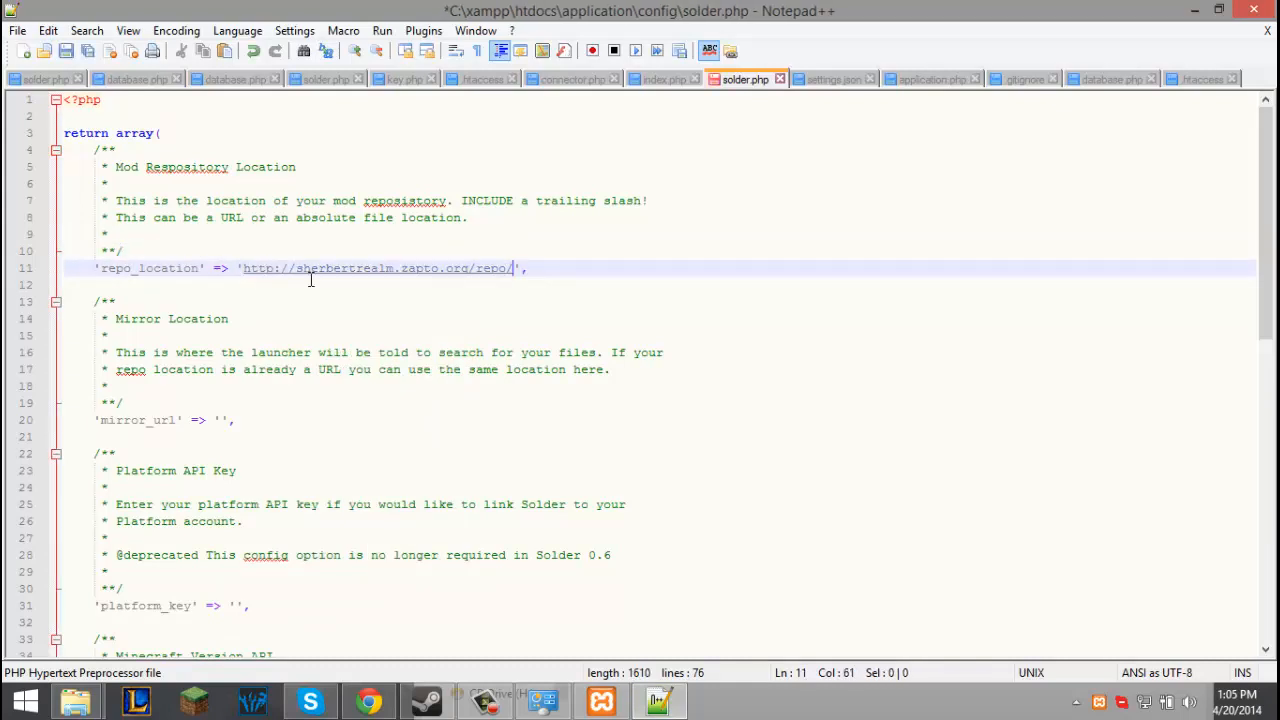
pyautogui.moveTo(244, 370); pyautogui.dragTo(222, 420)
pyautogui.click(222, 421)
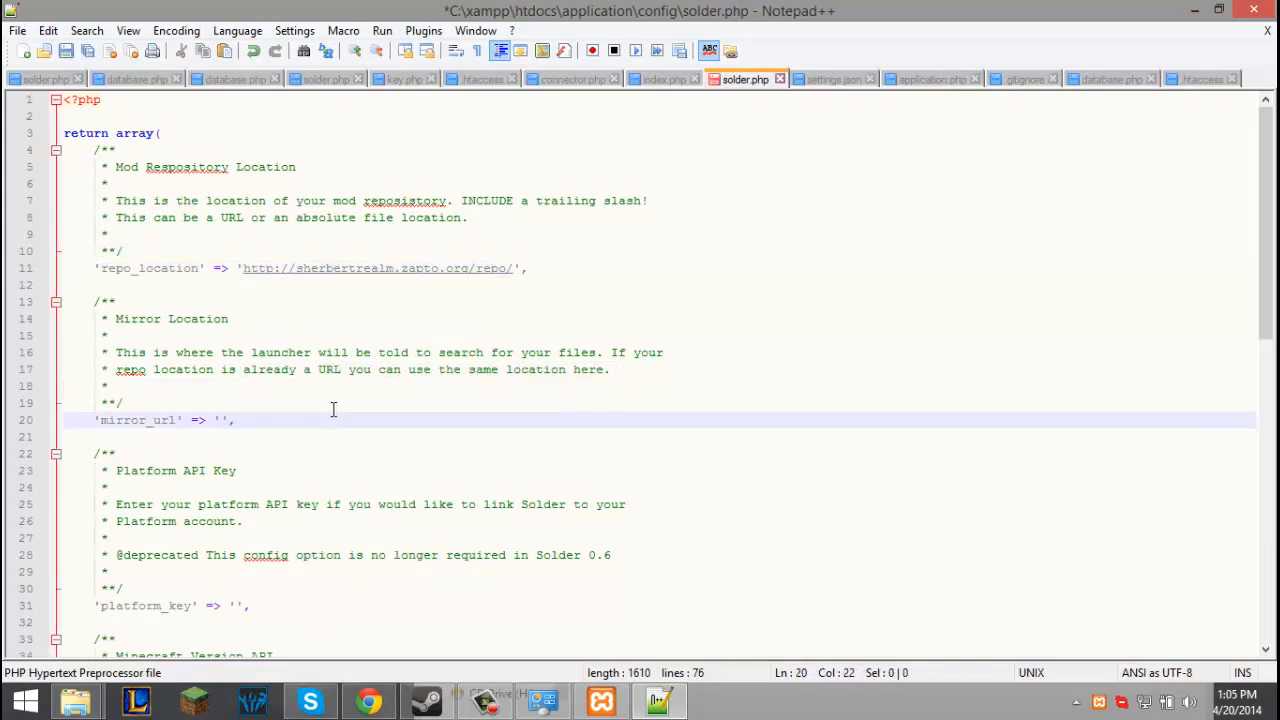
pyautogui.write('http://sherbertrealm.zapto.org/repo/')
pyautogui.click(728, 502)
# Place the cursor in the platform_key value, then switch to Chrome and open Technic Platform's Configure Solder API page.
pyautogui.scroll(-1, 728, 497)
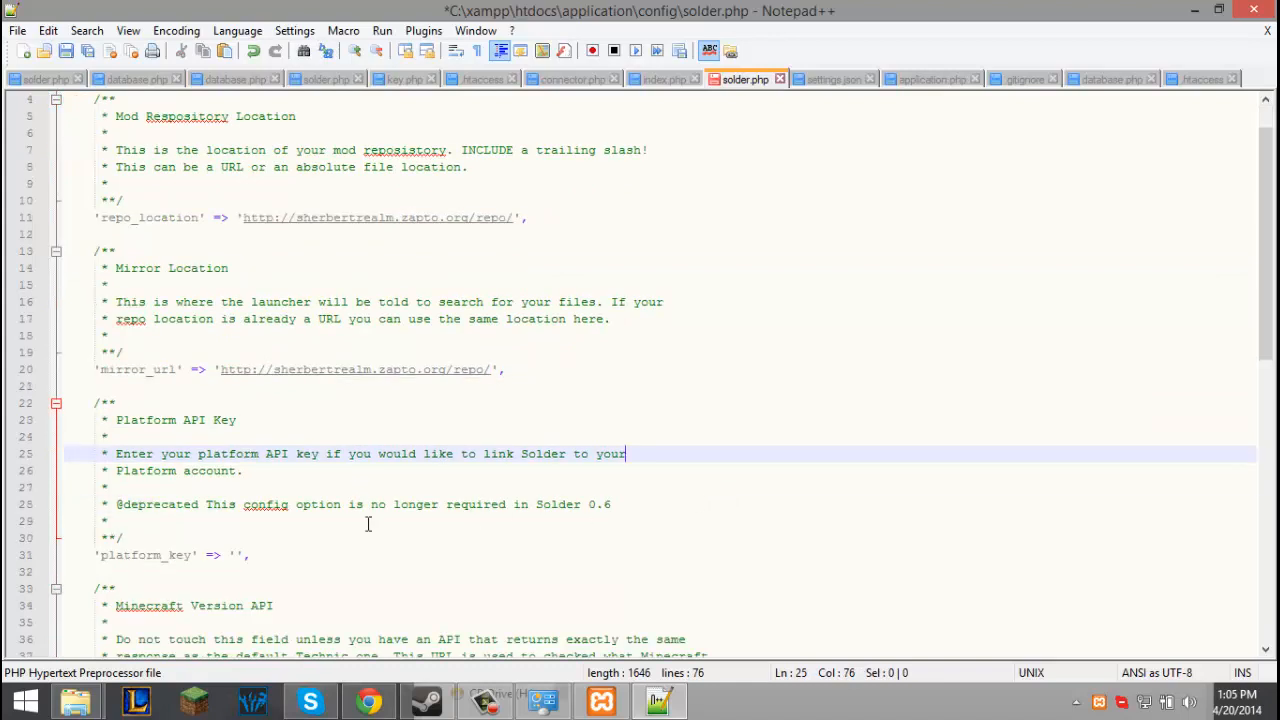
pyautogui.click(240, 553)
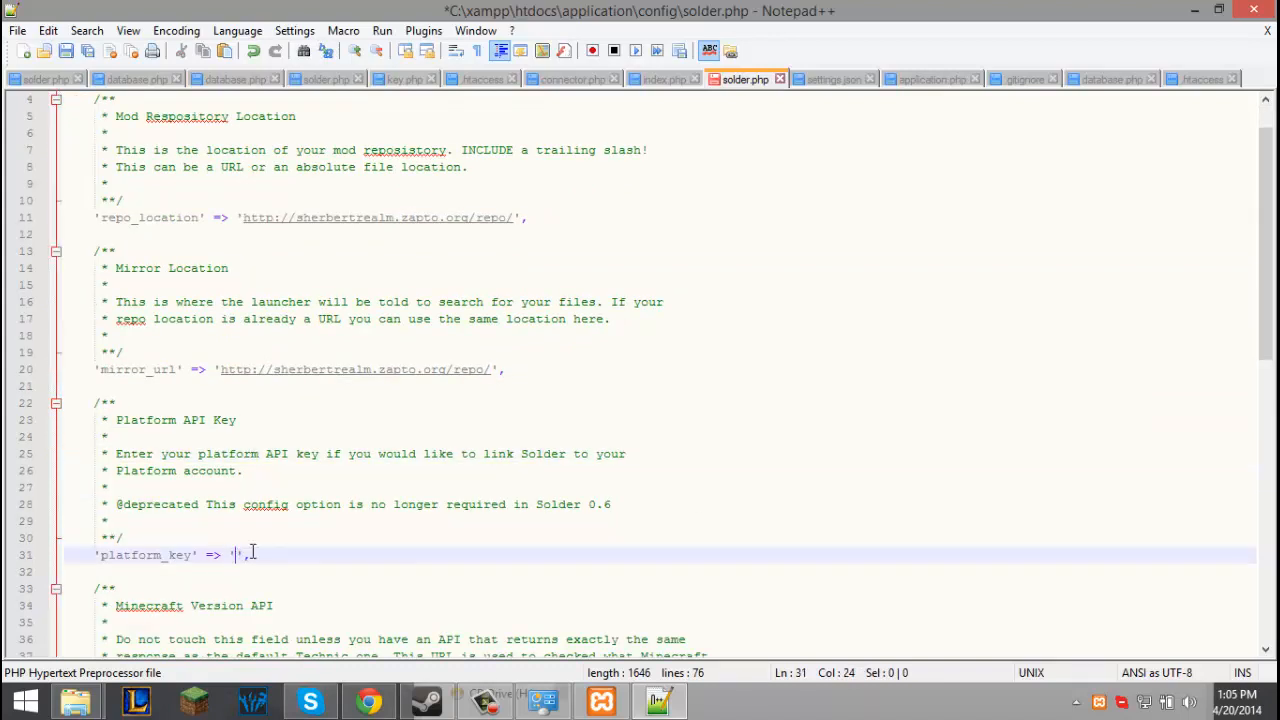
pyautogui.click(369, 702)
pyautogui.click(110, 10)
pyautogui.scroll(-4, 545, 450)
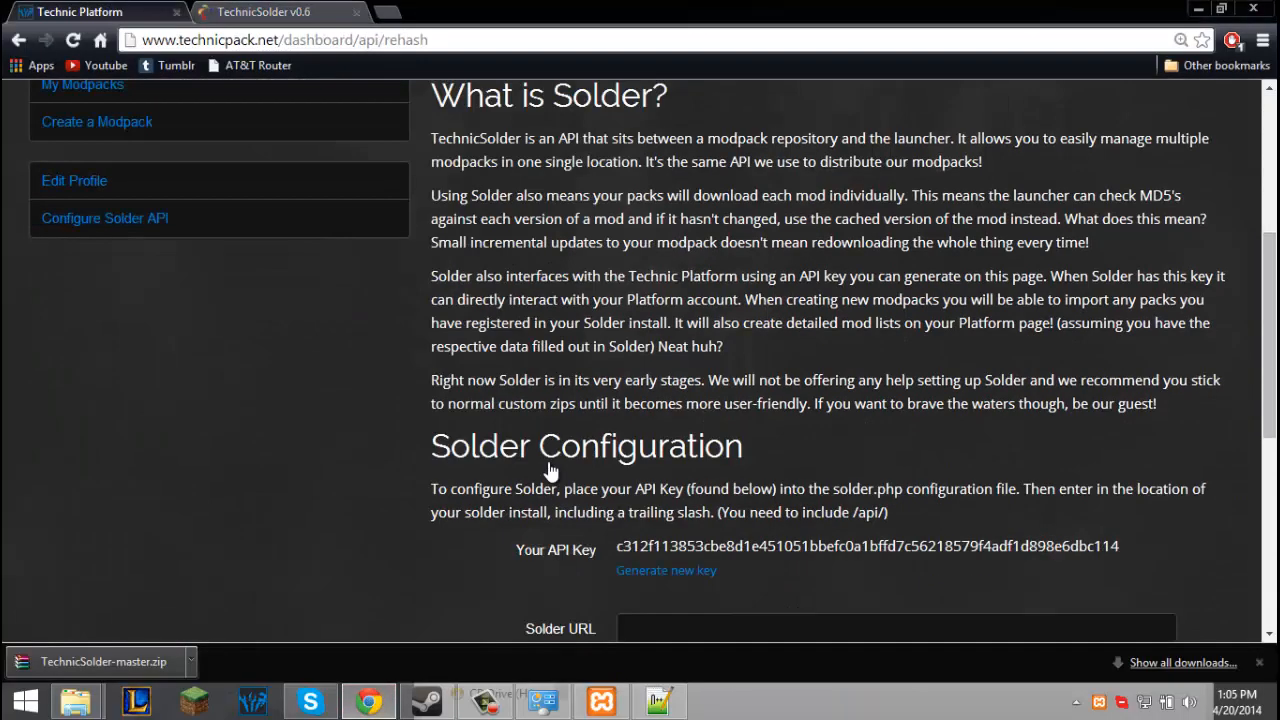
pyautogui.scroll(2, 548, 461)
pyautogui.click(168, 317)
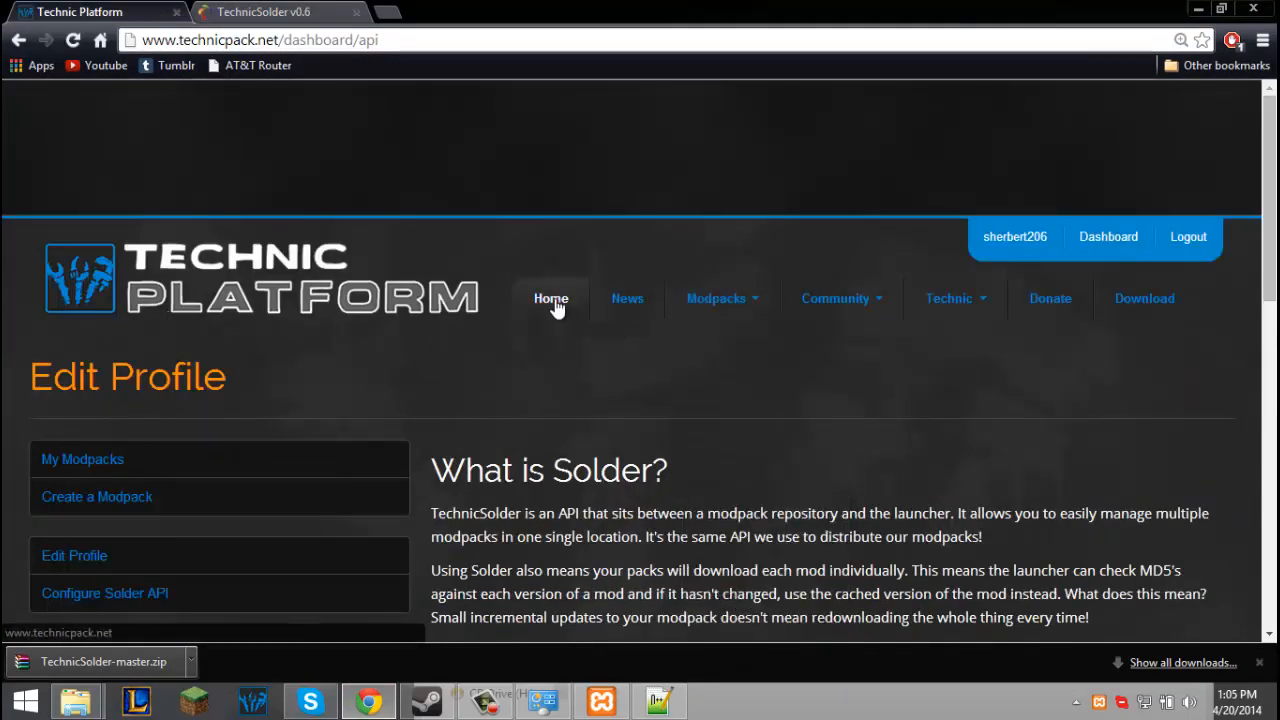
# Go through the Technic Platform home page and My Modpacks back to the Configure Solder API page.
pyautogui.click(555, 303)
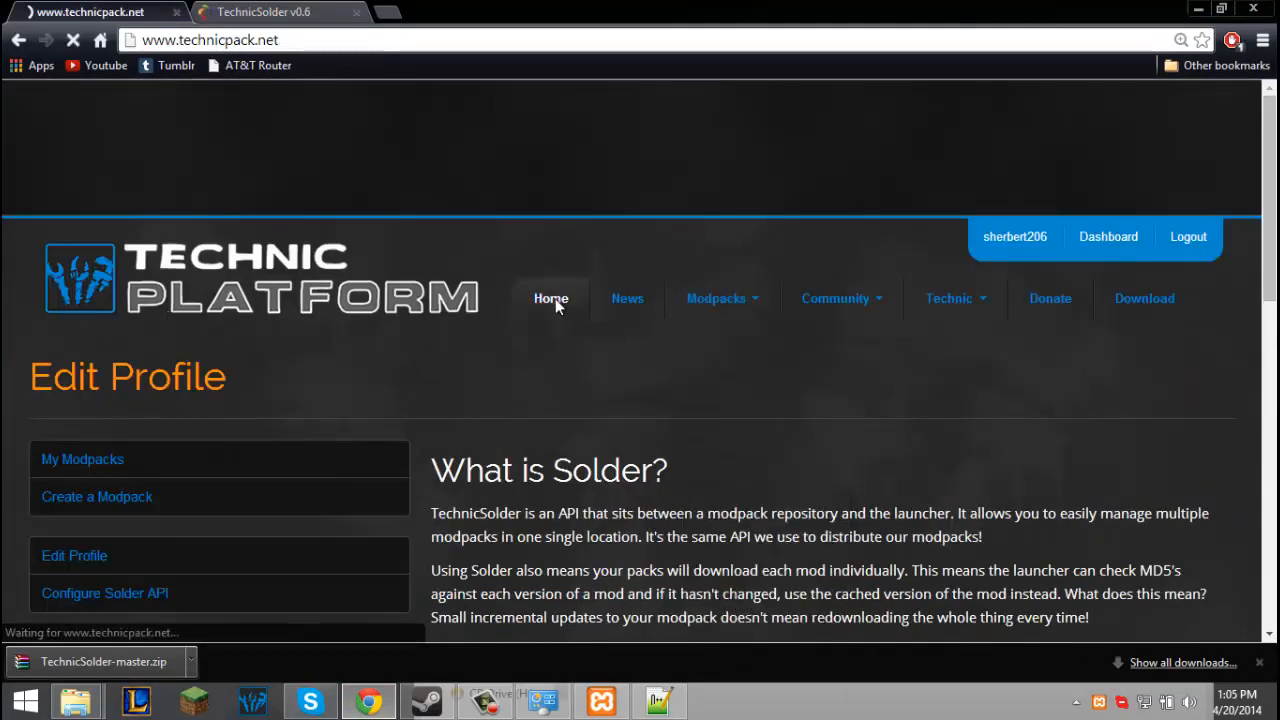
pyautogui.moveTo(716, 300)
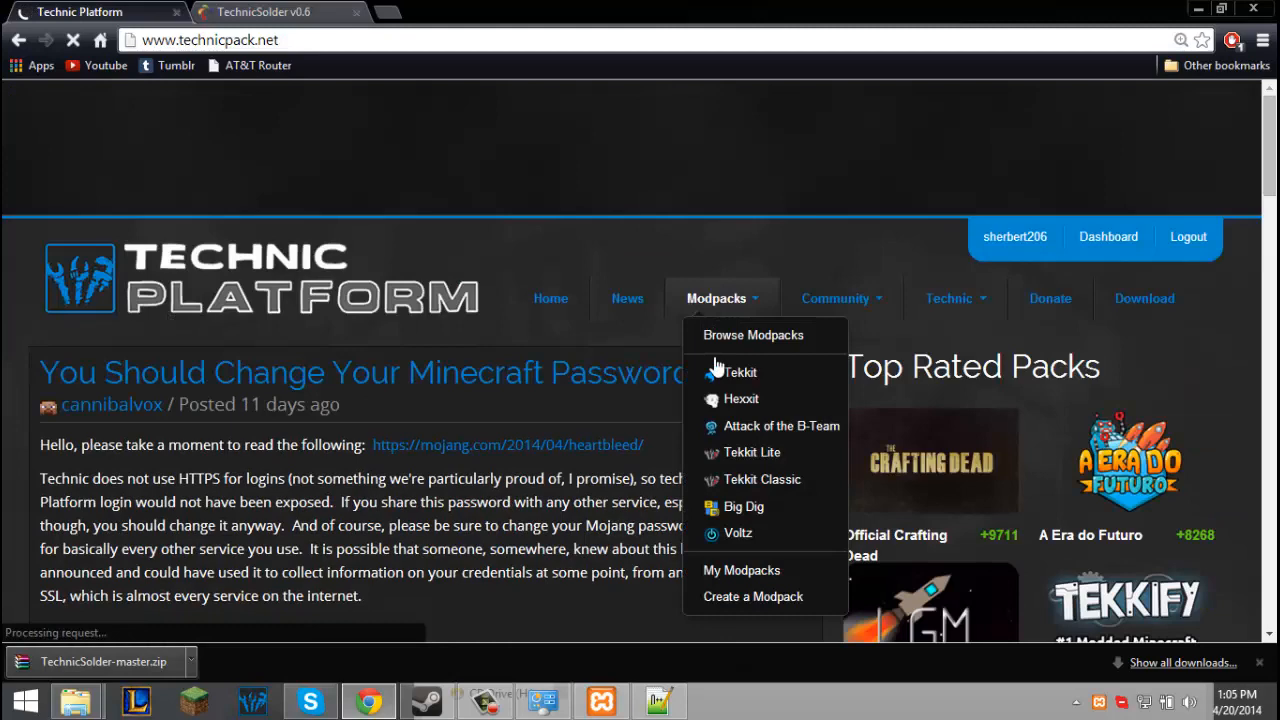
pyautogui.click(758, 570)
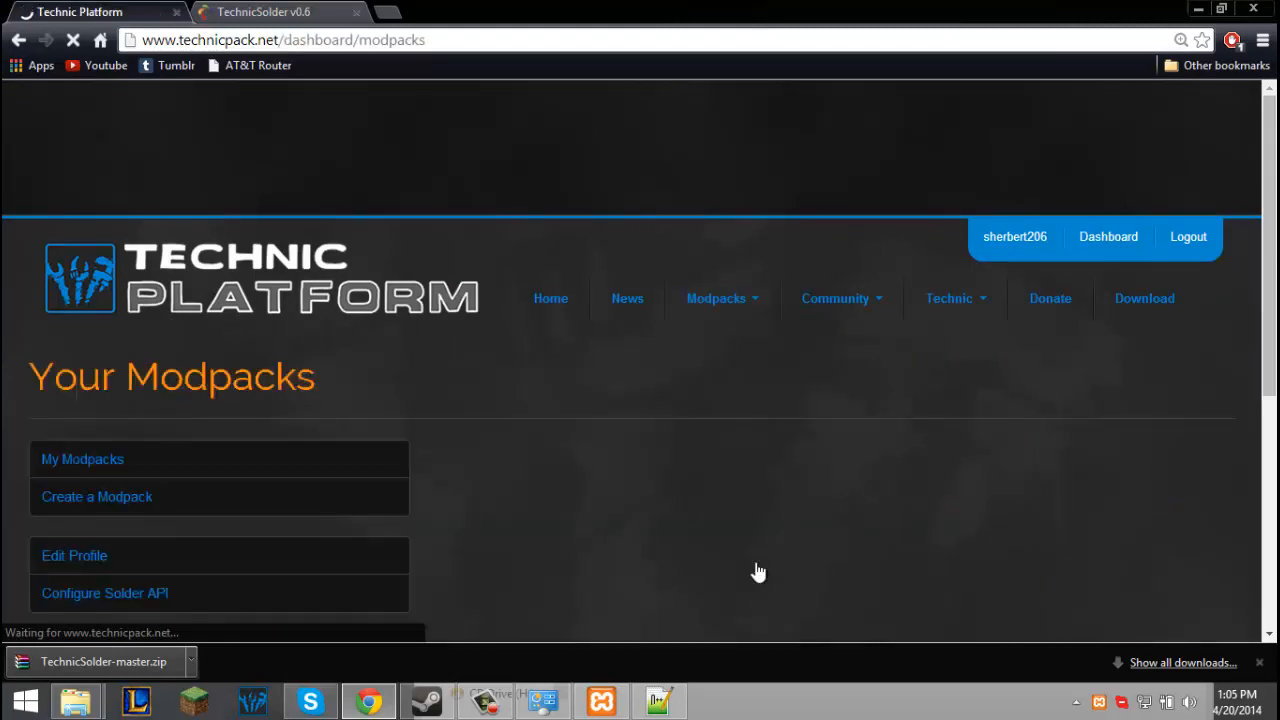
pyautogui.scroll(-5, 740, 545)
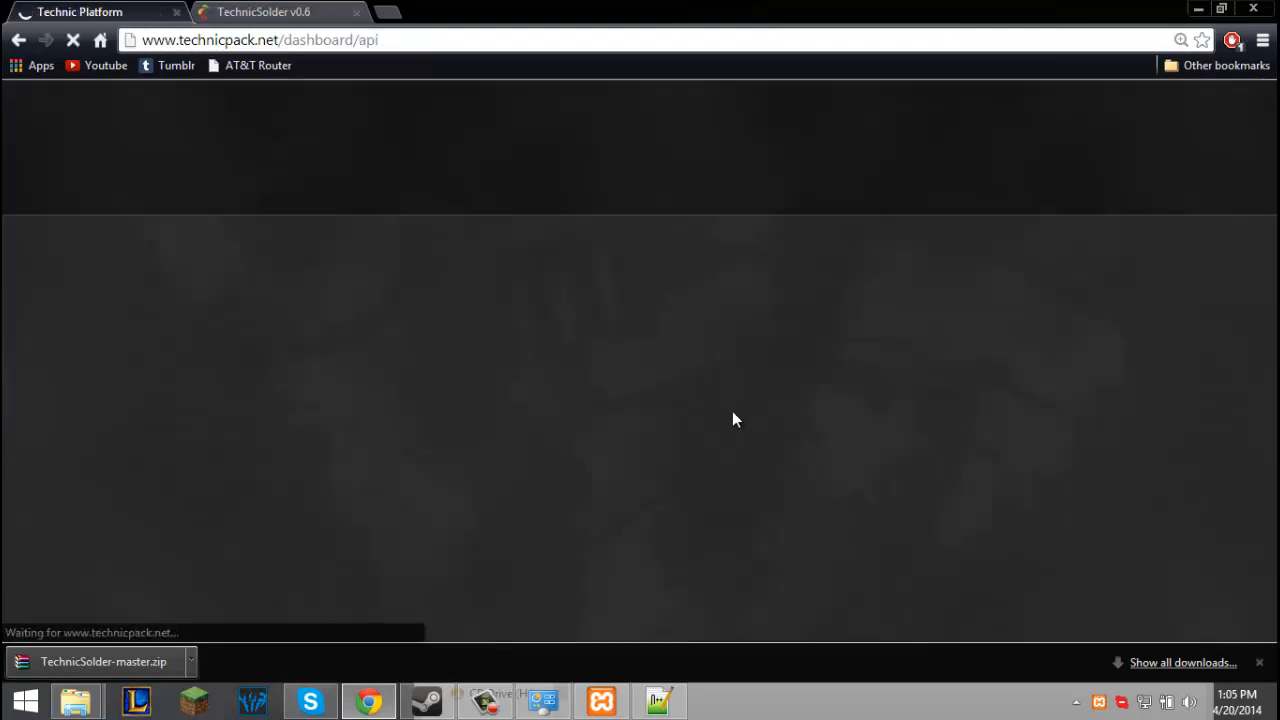
# Copy the API key from the Technic Platform's Solder Configuration and paste it as the 'platform_key' value in solder.php in Notepad++.
pyautogui.scroll(-3, 735, 439)
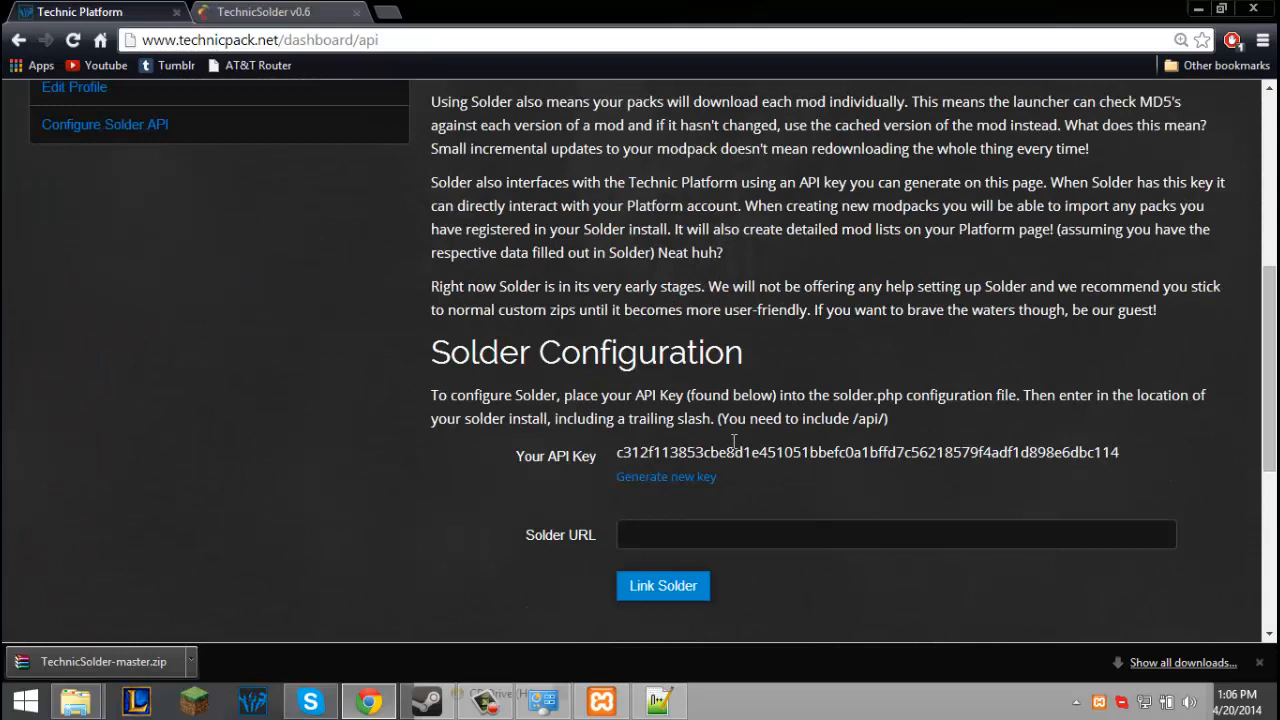
pyautogui.click(619, 451)
pyautogui.doubleClick(644, 452)
pyautogui.rightClick(641, 446)
pyautogui.click(700, 458)
pyautogui.click(658, 700)
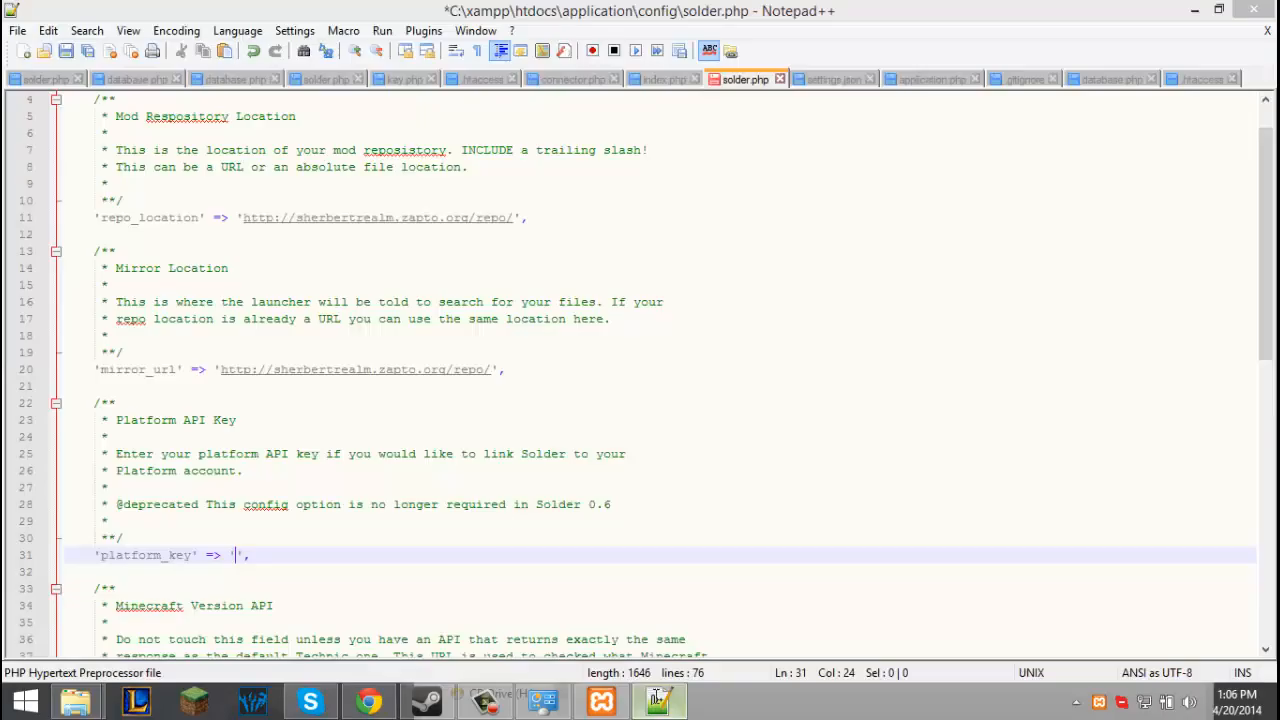
pyautogui.rightClick(237, 554)
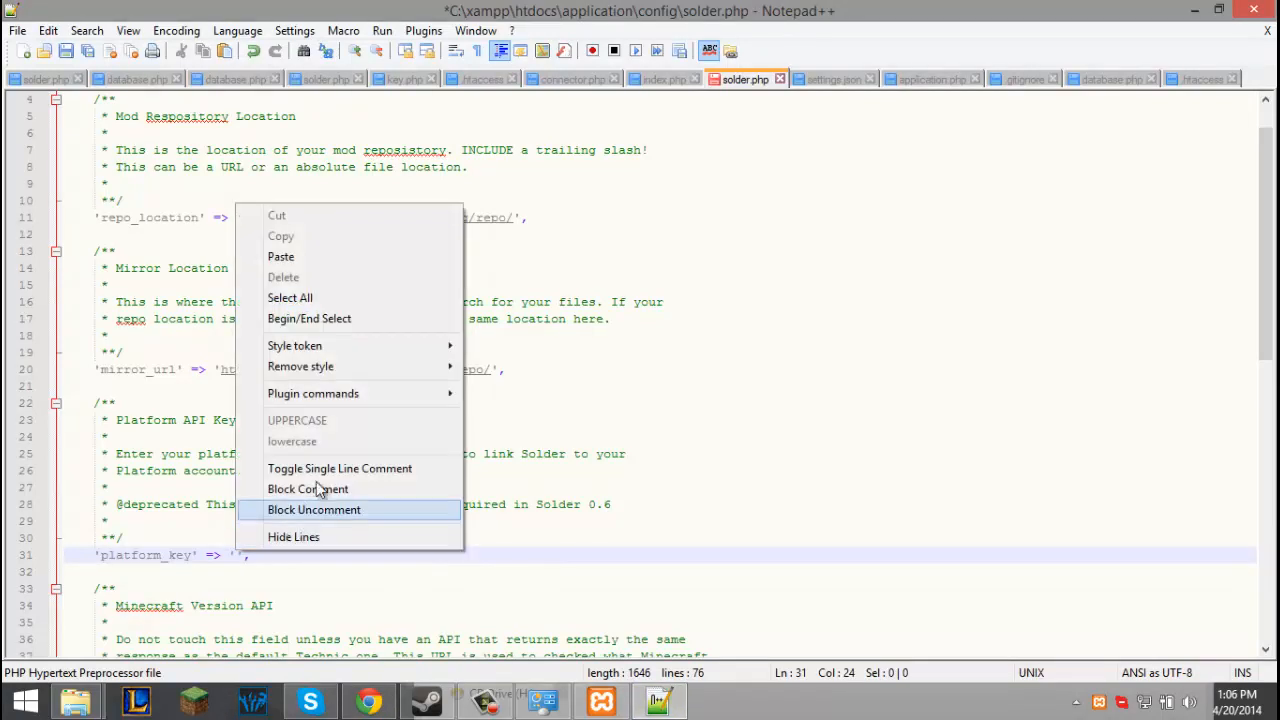
pyautogui.click(317, 256)
# Look over the remaining settings in solder.php, save the file and close Notepad++.
pyautogui.scroll(-4, 330, 430)
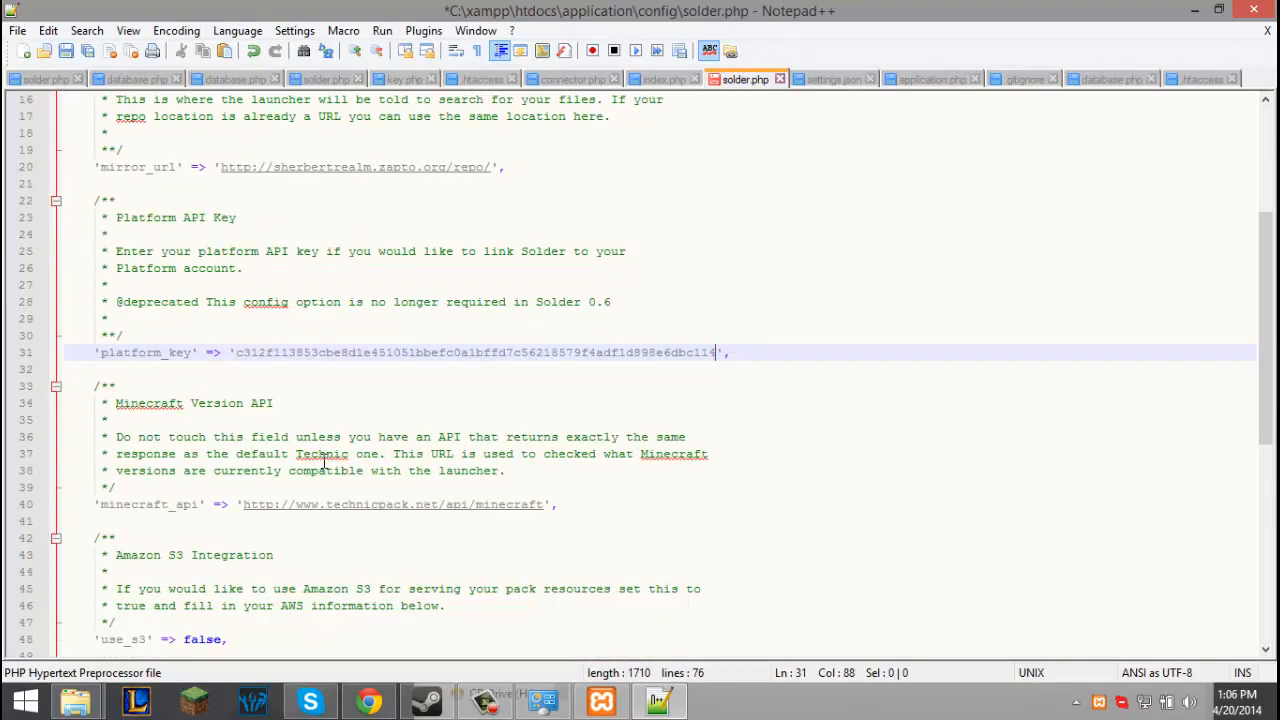
pyautogui.scroll(-9, 323, 462)
pyautogui.scroll(1, 323, 461)
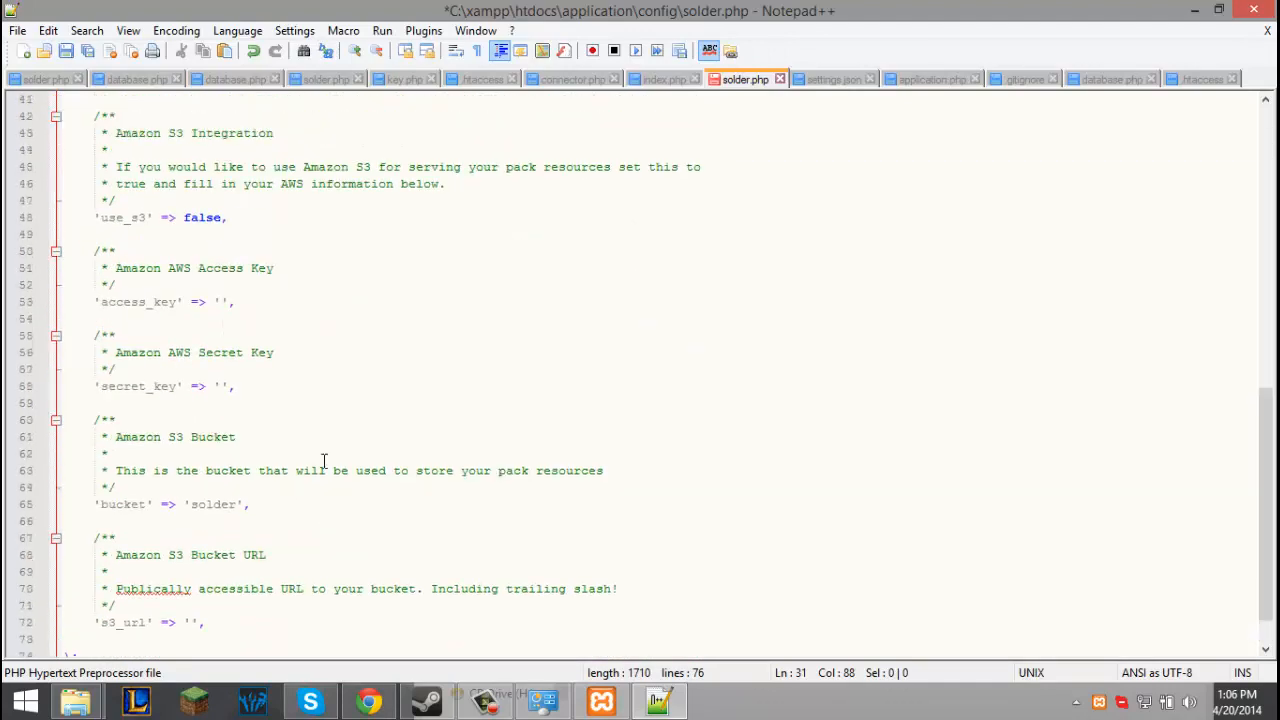
pyautogui.scroll(13, 323, 461)
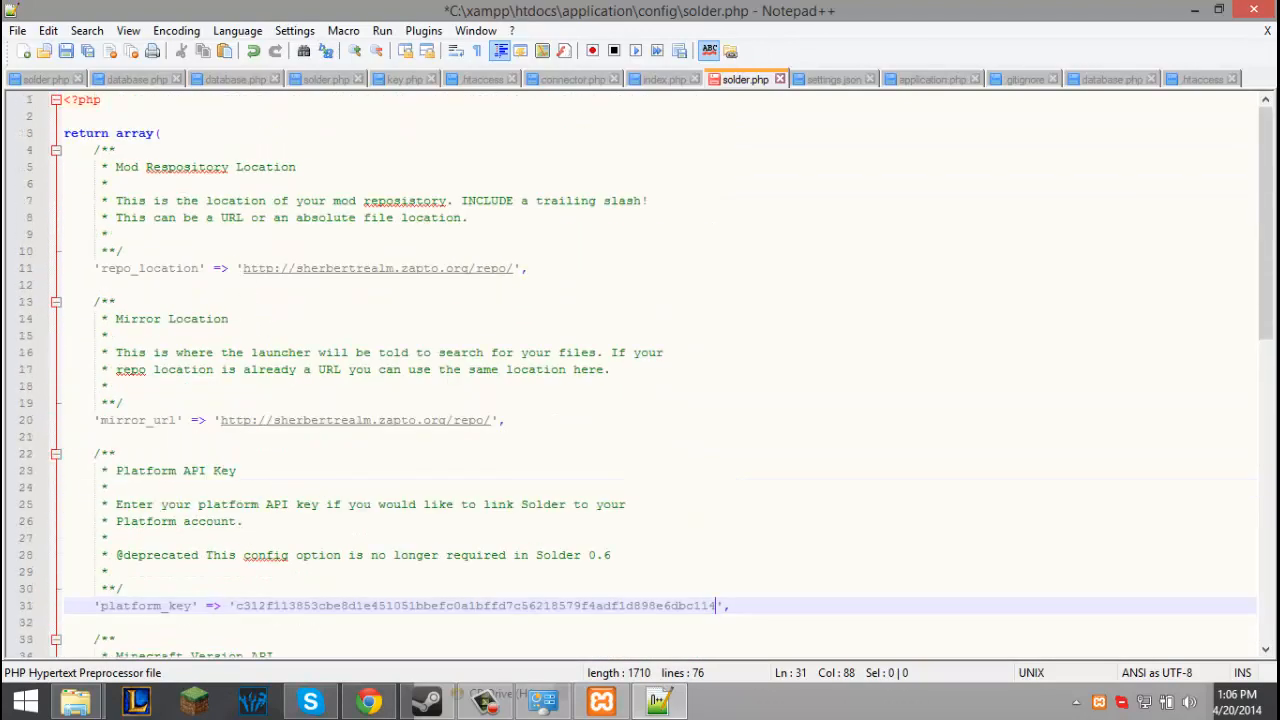
pyautogui.click(20, 31)
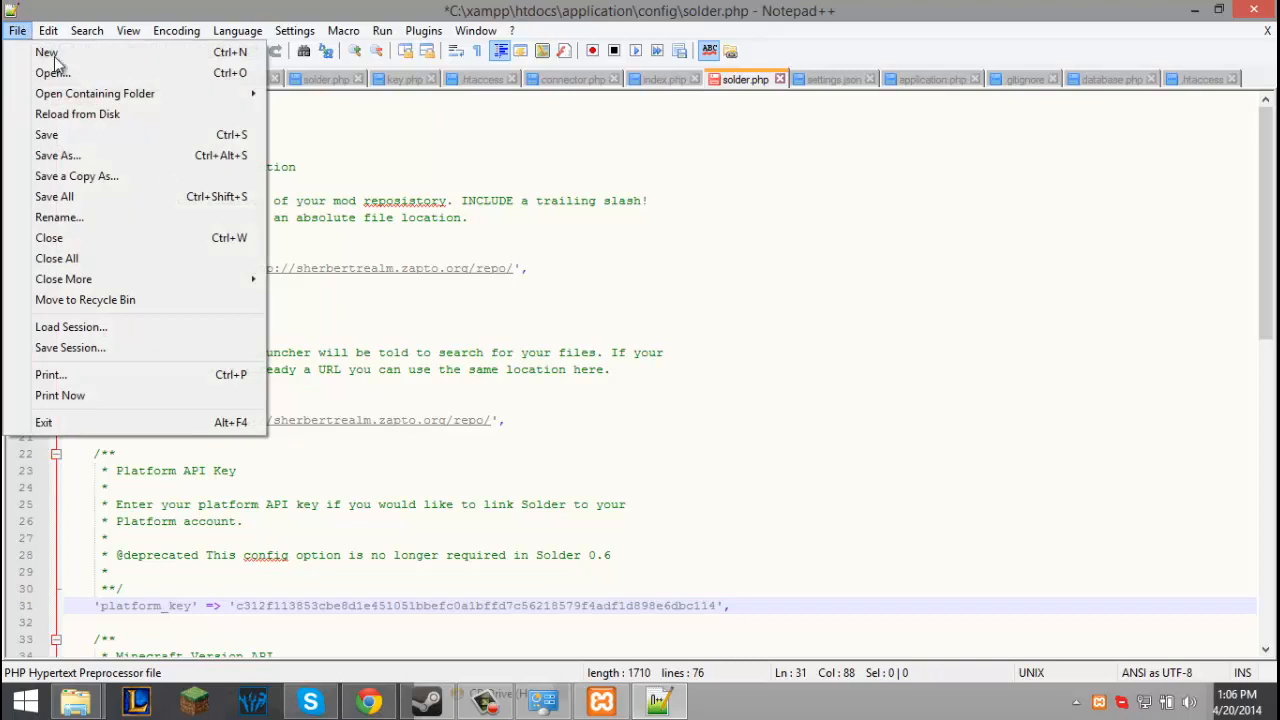
pyautogui.click(94, 133)
pyautogui.click(1254, 9)
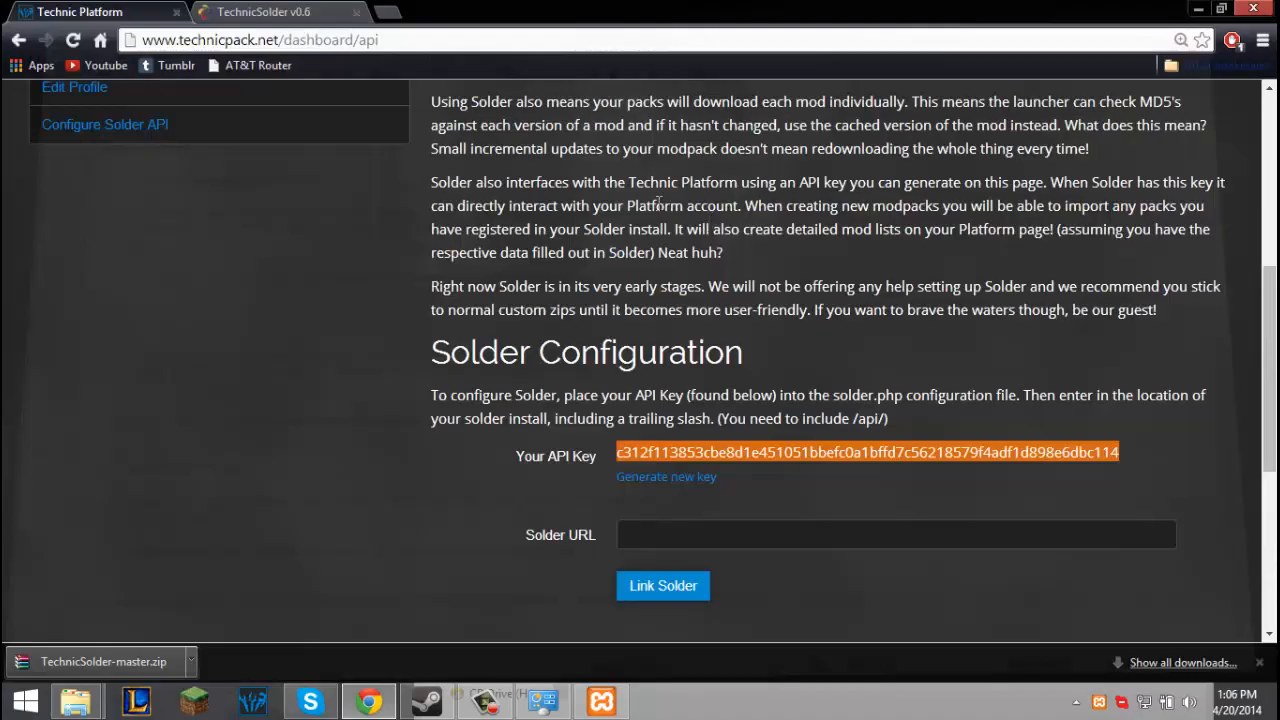
# Delete the "default" API key in TechnicSolder's API Key Management and reload the key list.
pyautogui.click(263, 11)
pyautogui.click(73, 40)
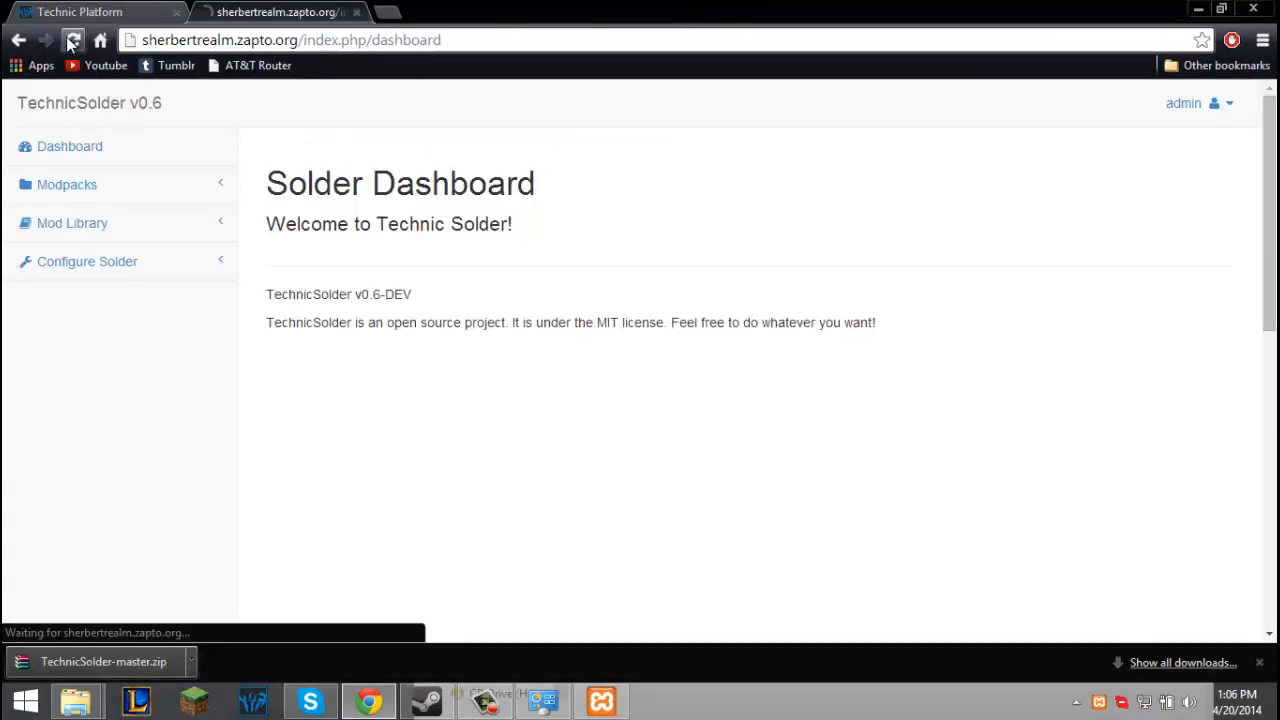
pyautogui.click(86, 262)
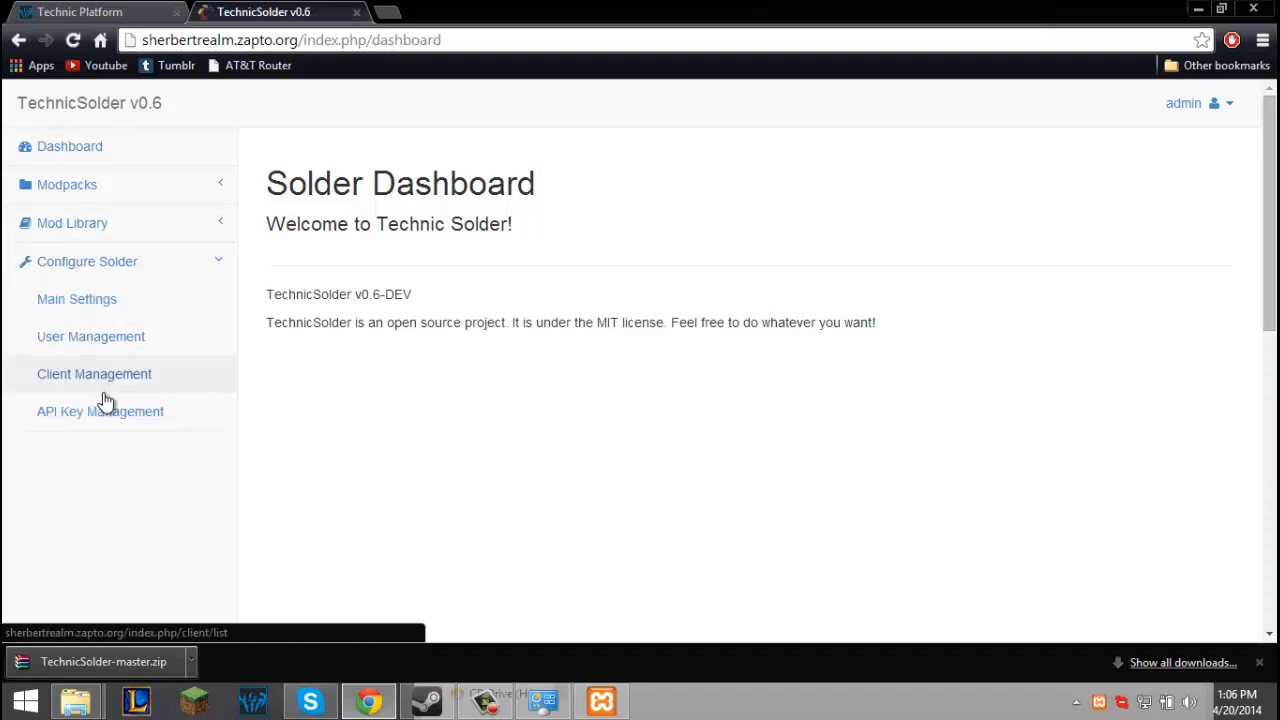
pyautogui.click(102, 425)
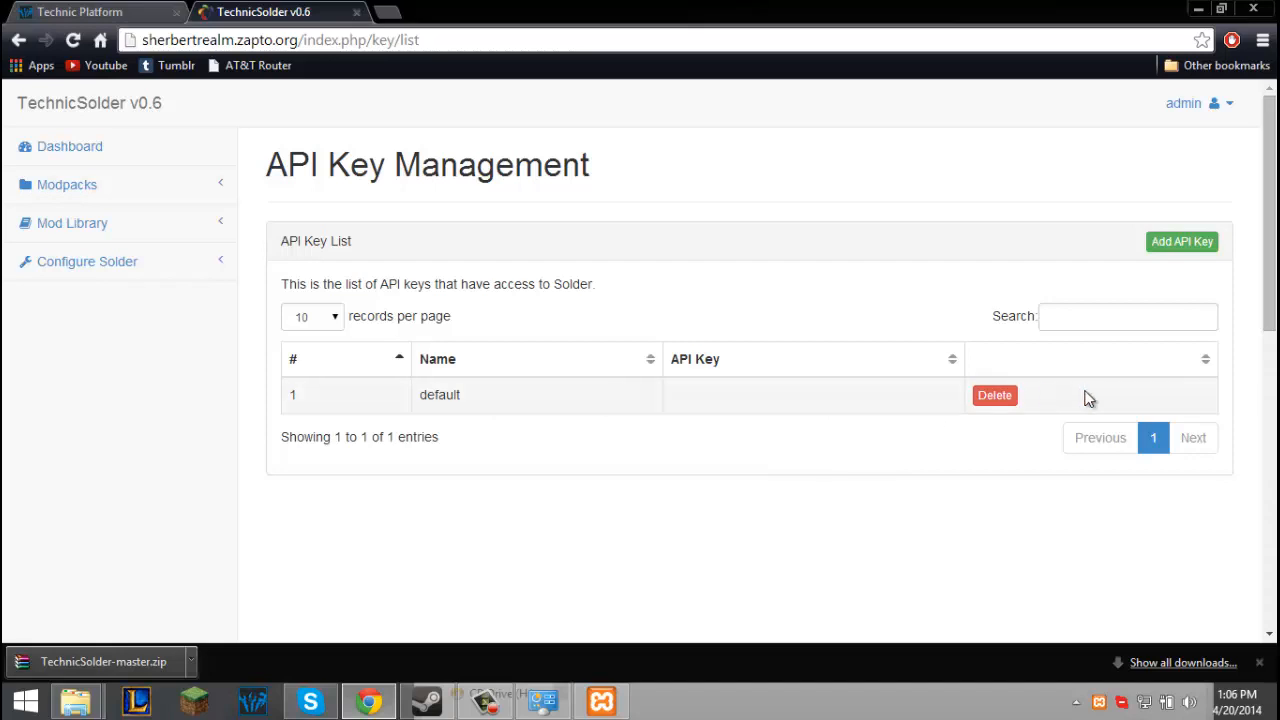
pyautogui.click(997, 400)
pyautogui.moveTo(316, 271); pyautogui.dragTo(331, 313)
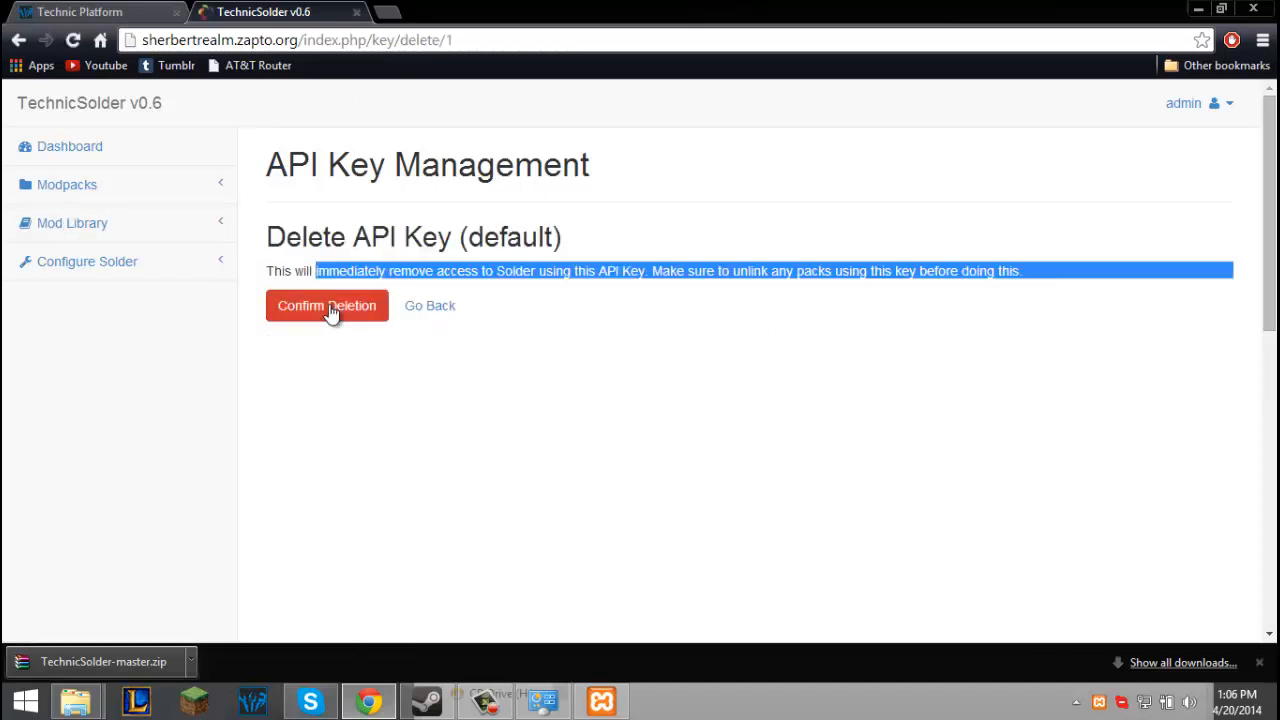
pyautogui.click(331, 313)
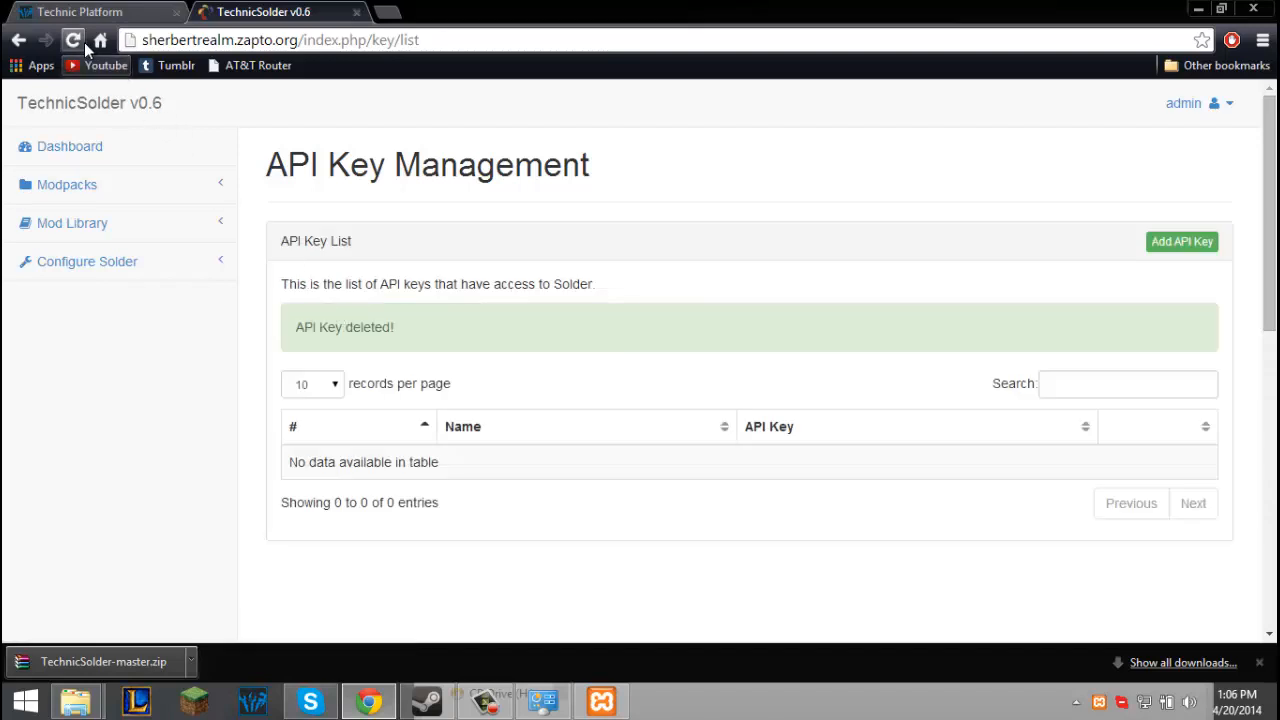
pyautogui.click(84, 42)
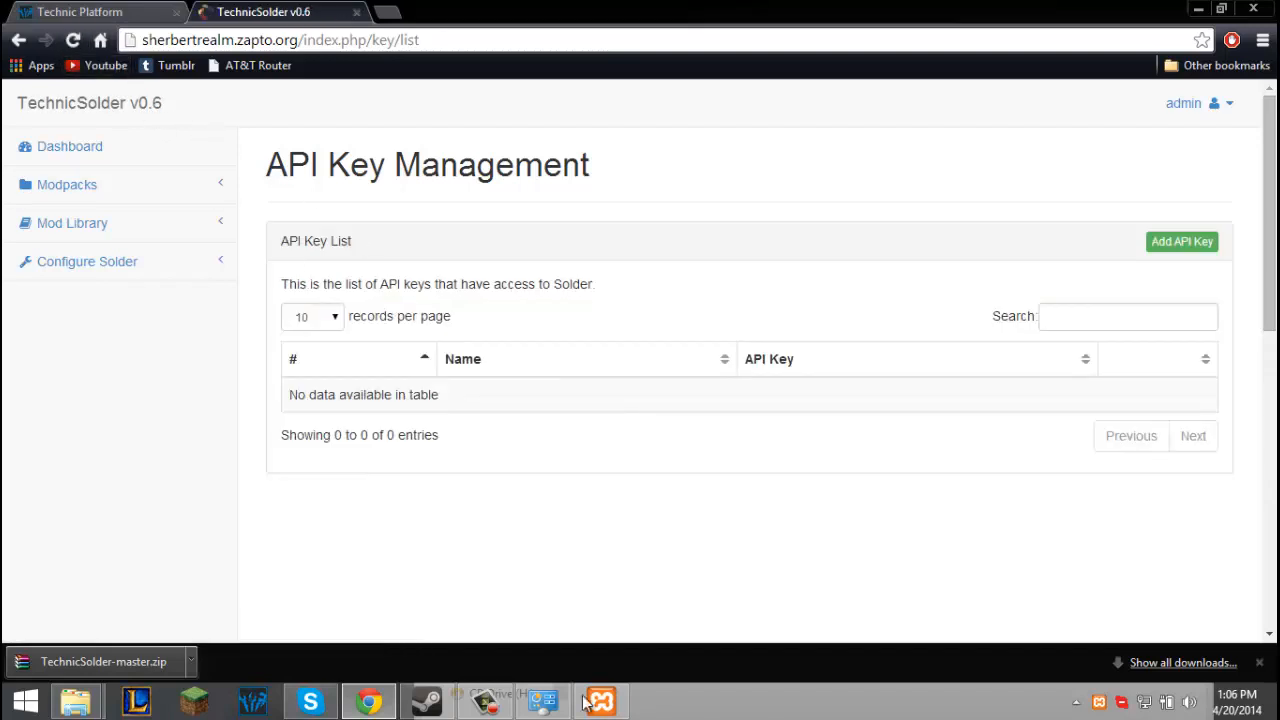
# Switch to File Explorer and open the config folder under xampp\htdocs\application.
pyautogui.moveTo(76, 700)
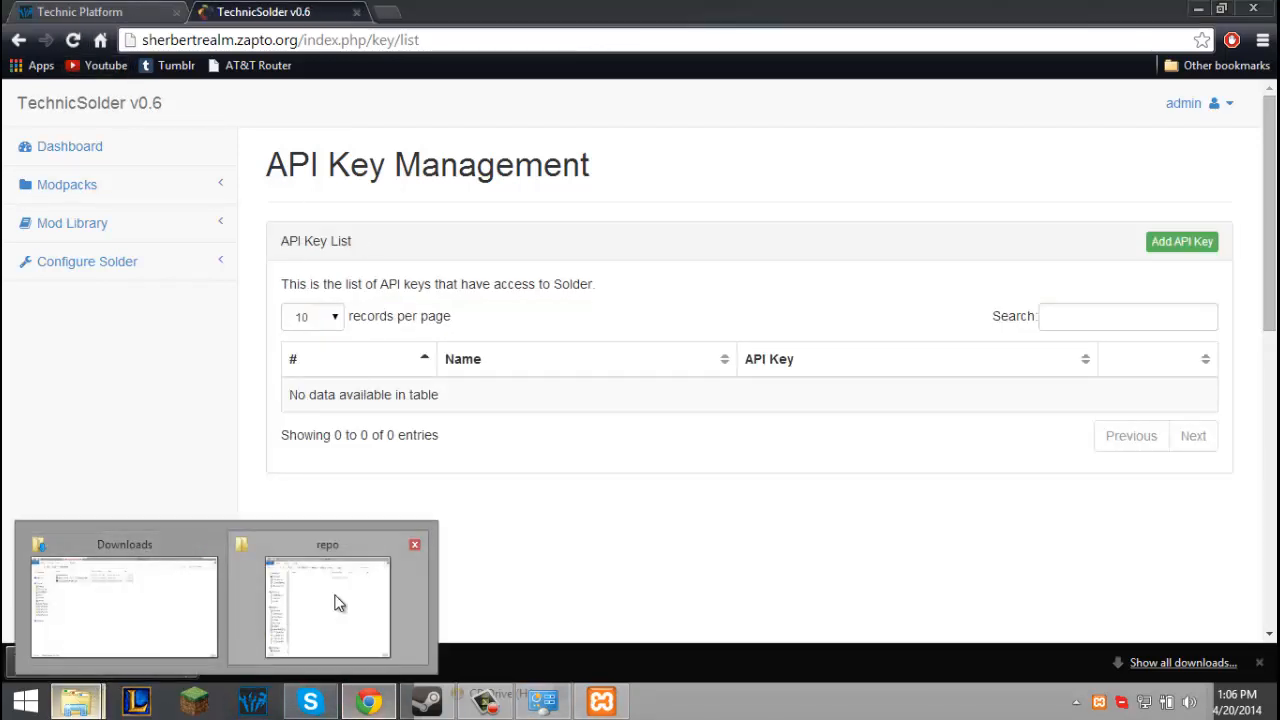
pyautogui.click(337, 603)
pyautogui.click(100, 613)
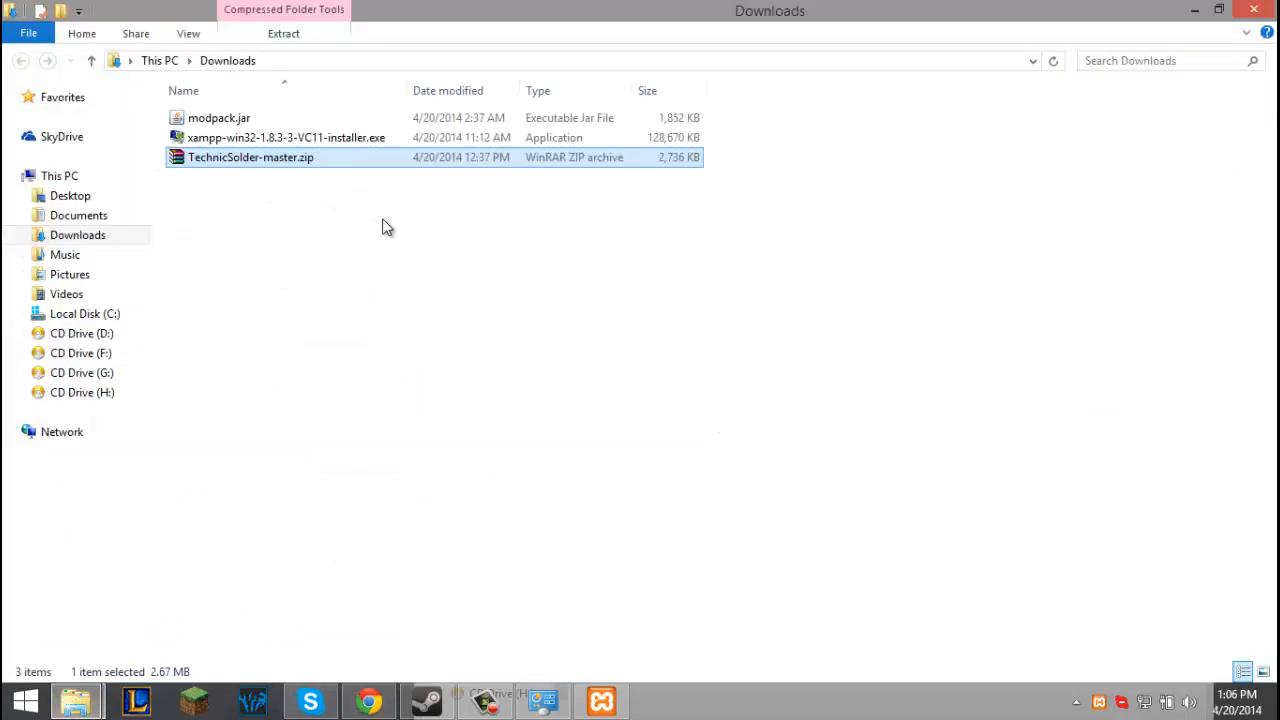
pyautogui.click(1194, 10)
pyautogui.click(837, 224)
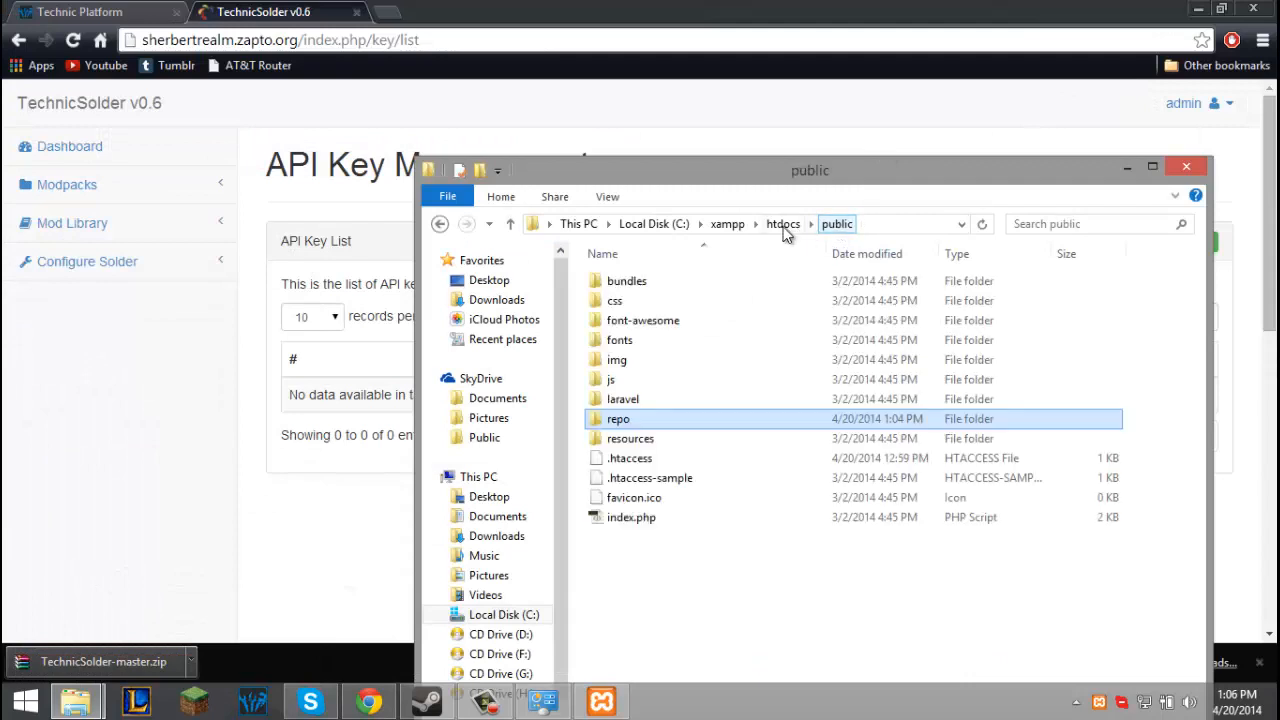
pyautogui.click(783, 224)
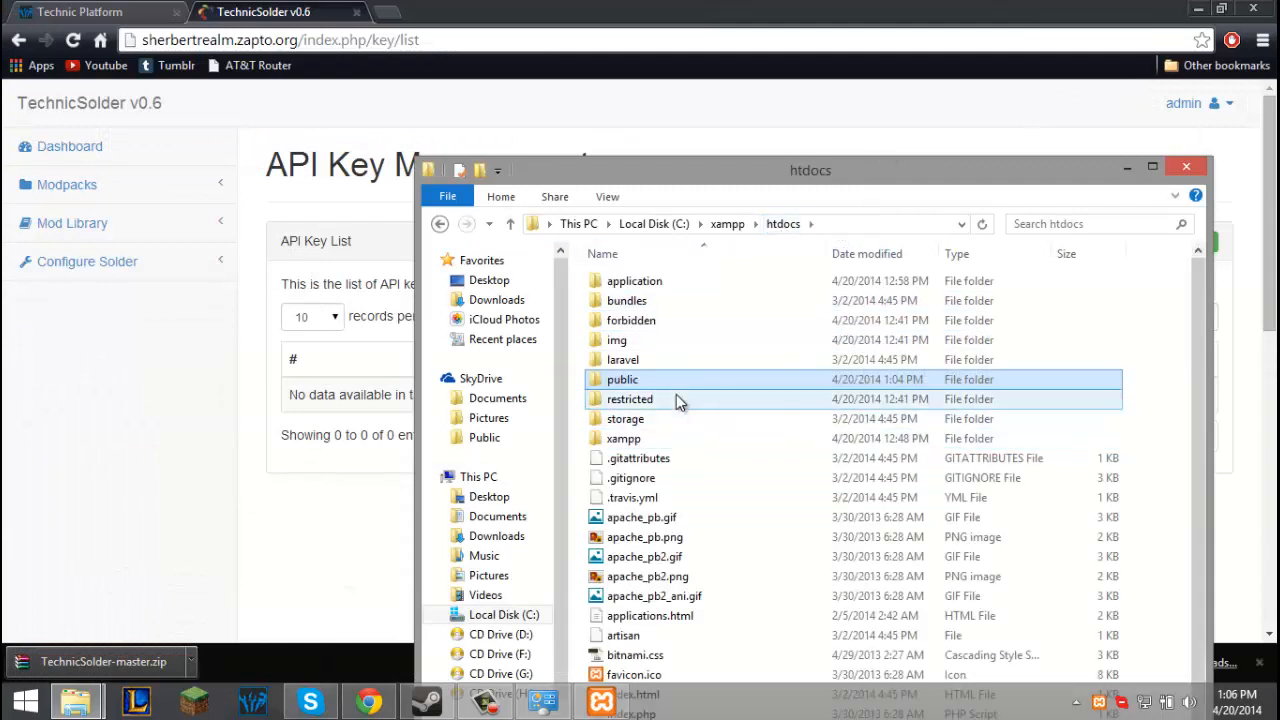
pyautogui.doubleClick(693, 283)
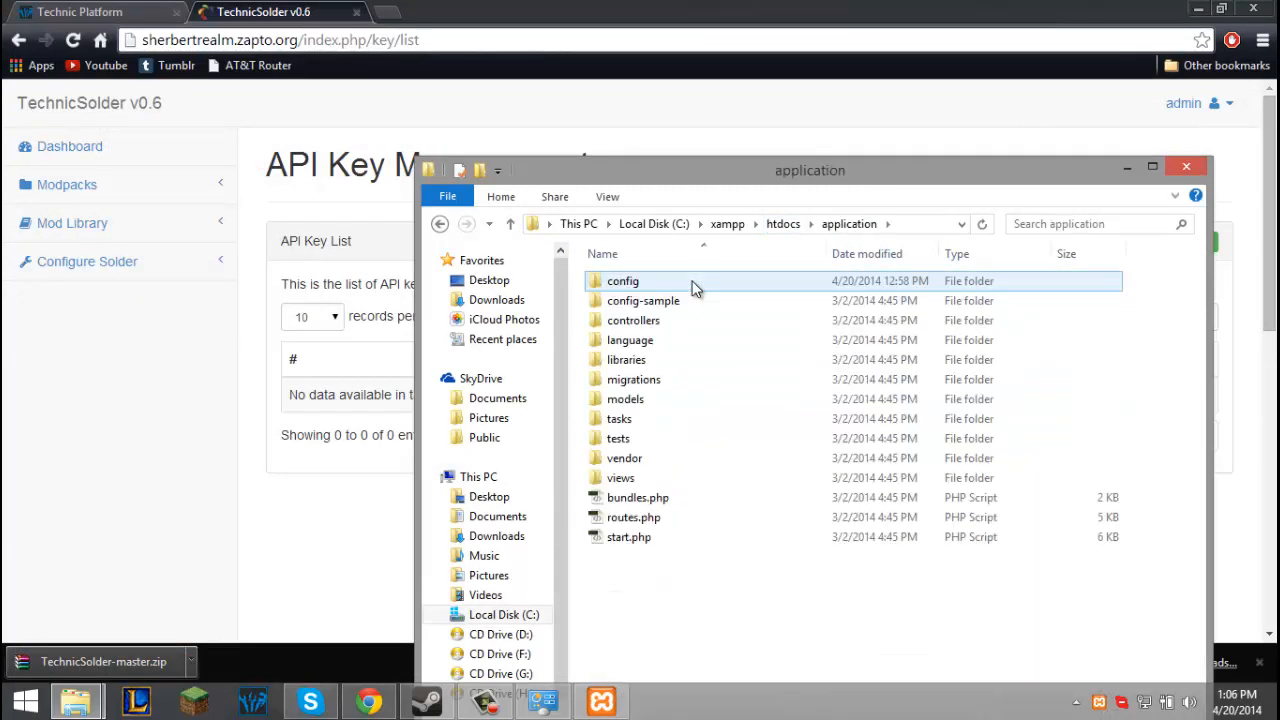
pyautogui.doubleClick(695, 284)
# Open solder.php in Notepad++ to check that the platform key was saved, and close the editor.
pyautogui.rightClick(657, 440)
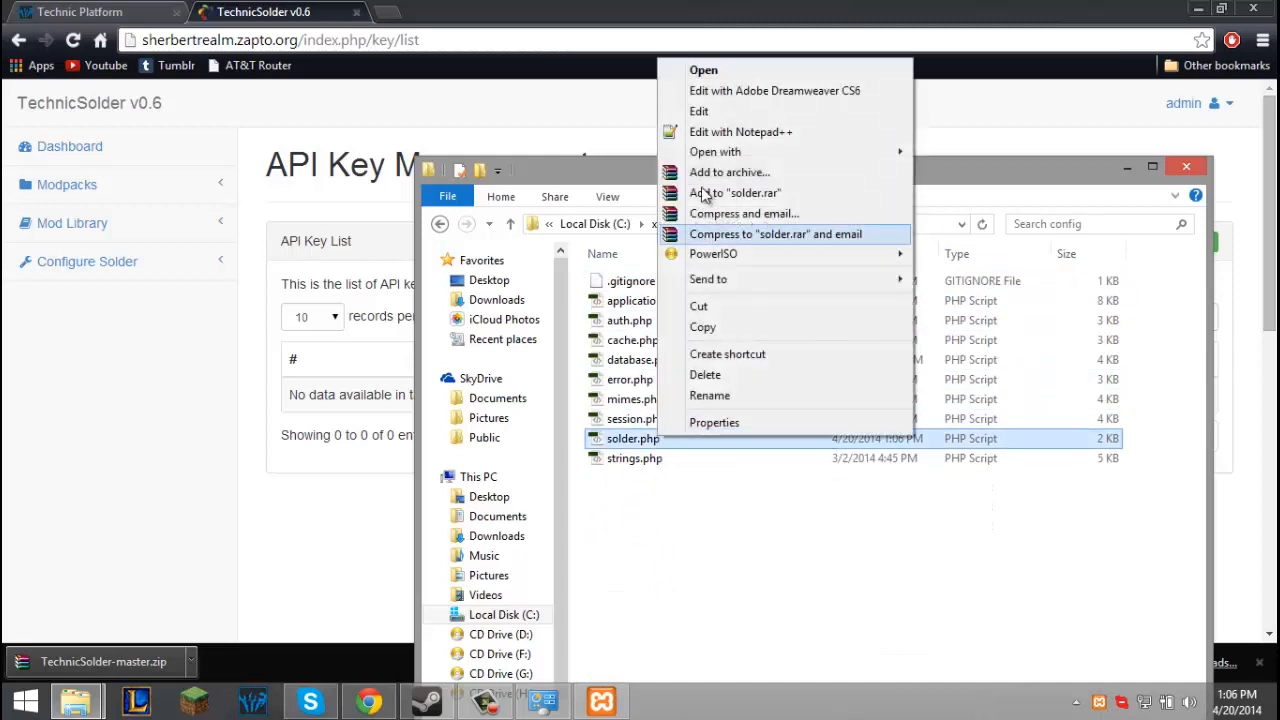
pyautogui.click(738, 132)
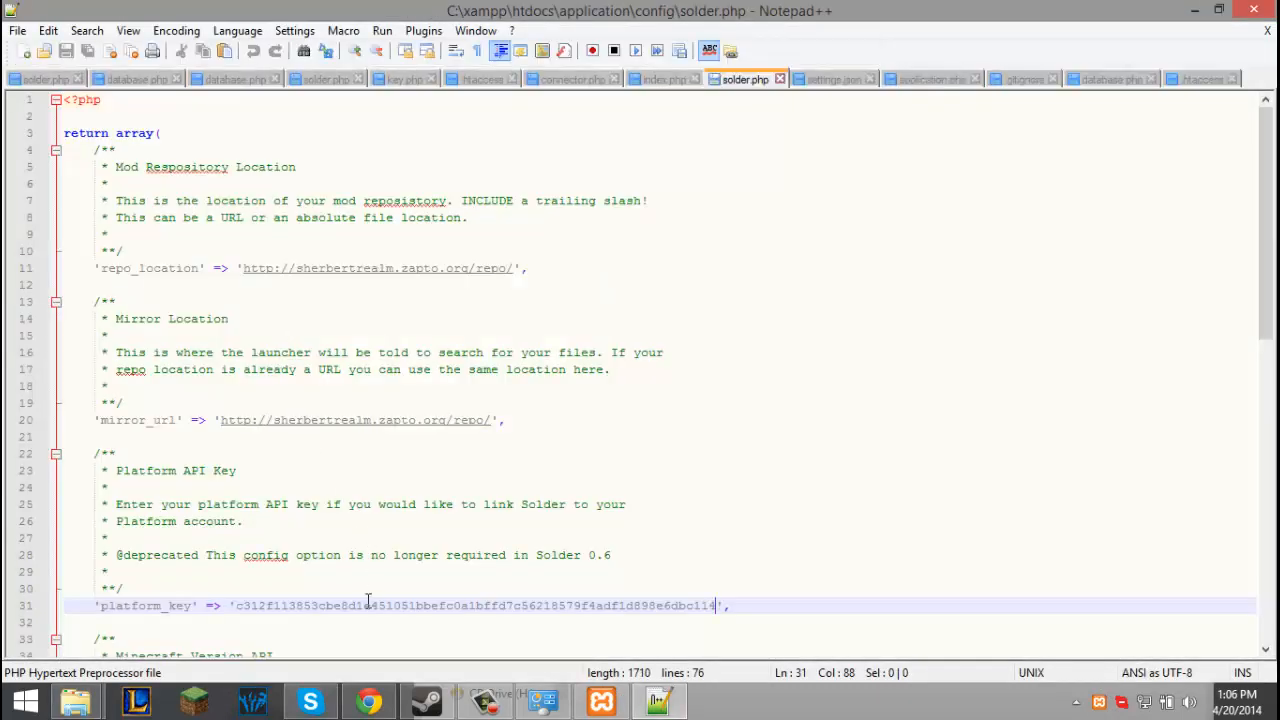
pyautogui.click(18, 31)
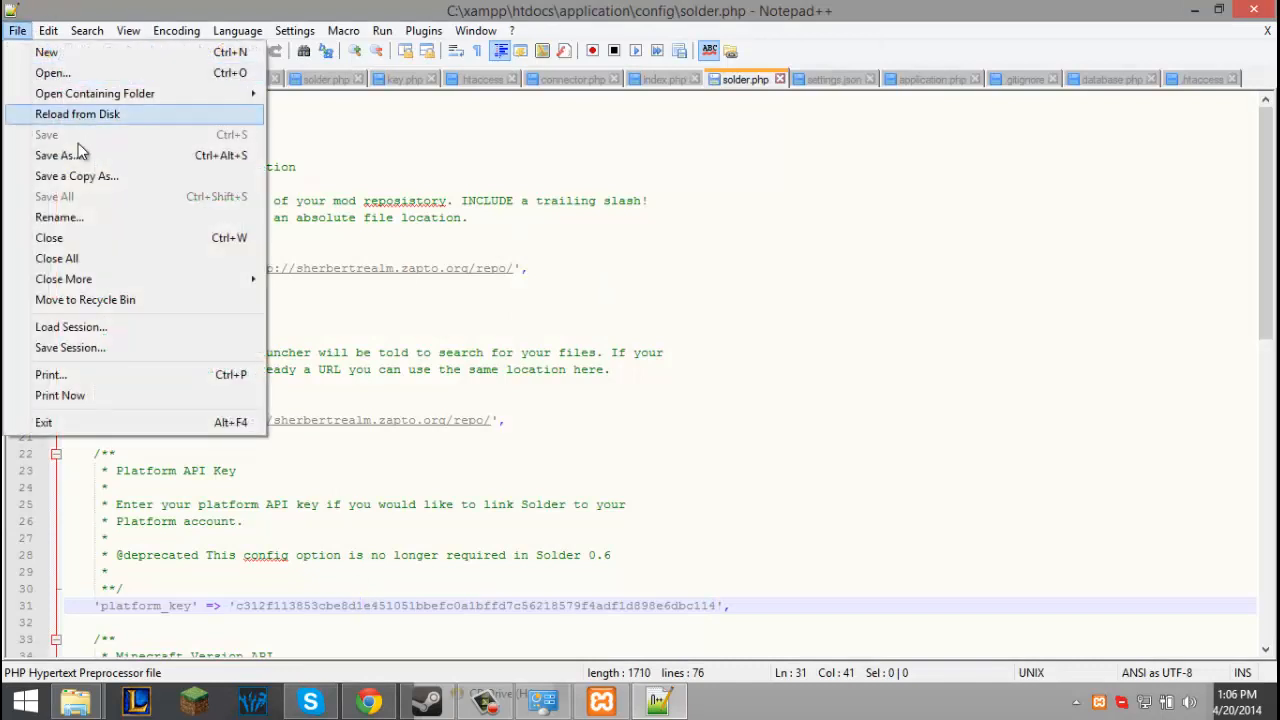
pyautogui.click(1254, 10)
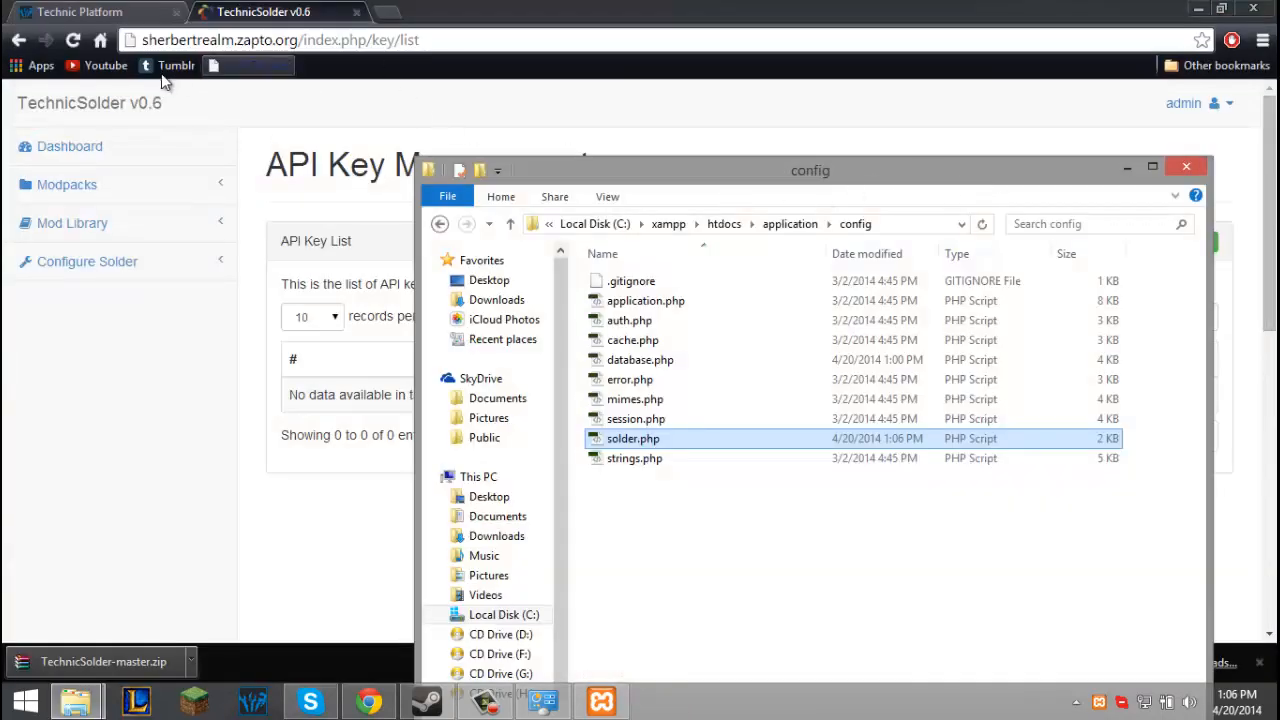
# Switch back to the TechnicSolder site in Chrome, reload it and reopen API Key Management from the dashboard.
pyautogui.click(74, 40)
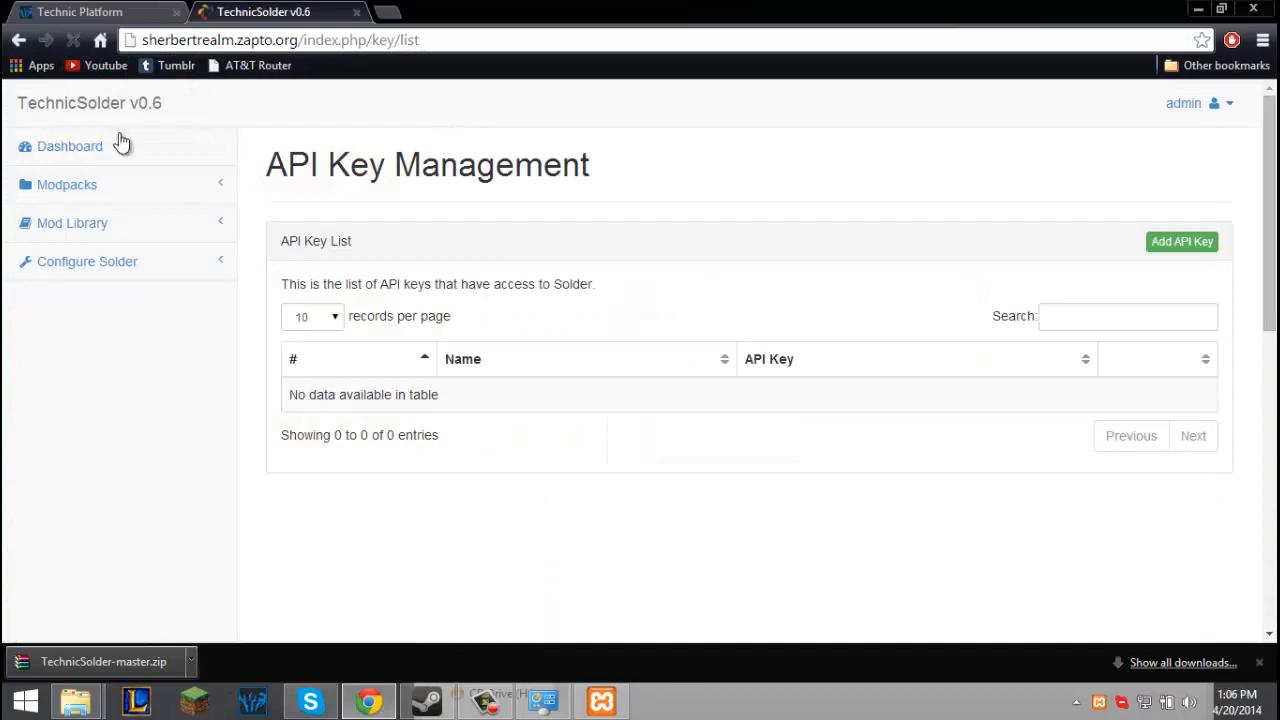
pyautogui.click(118, 188)
pyautogui.click(89, 145)
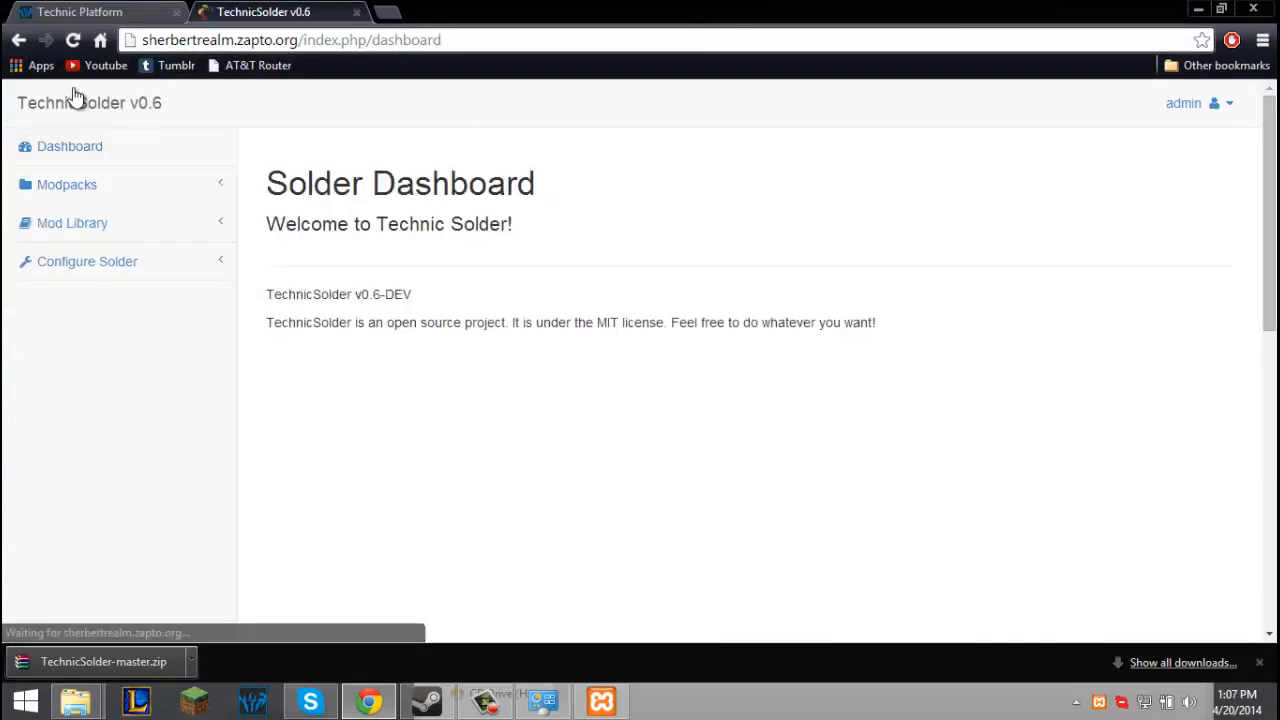
pyautogui.click(100, 261)
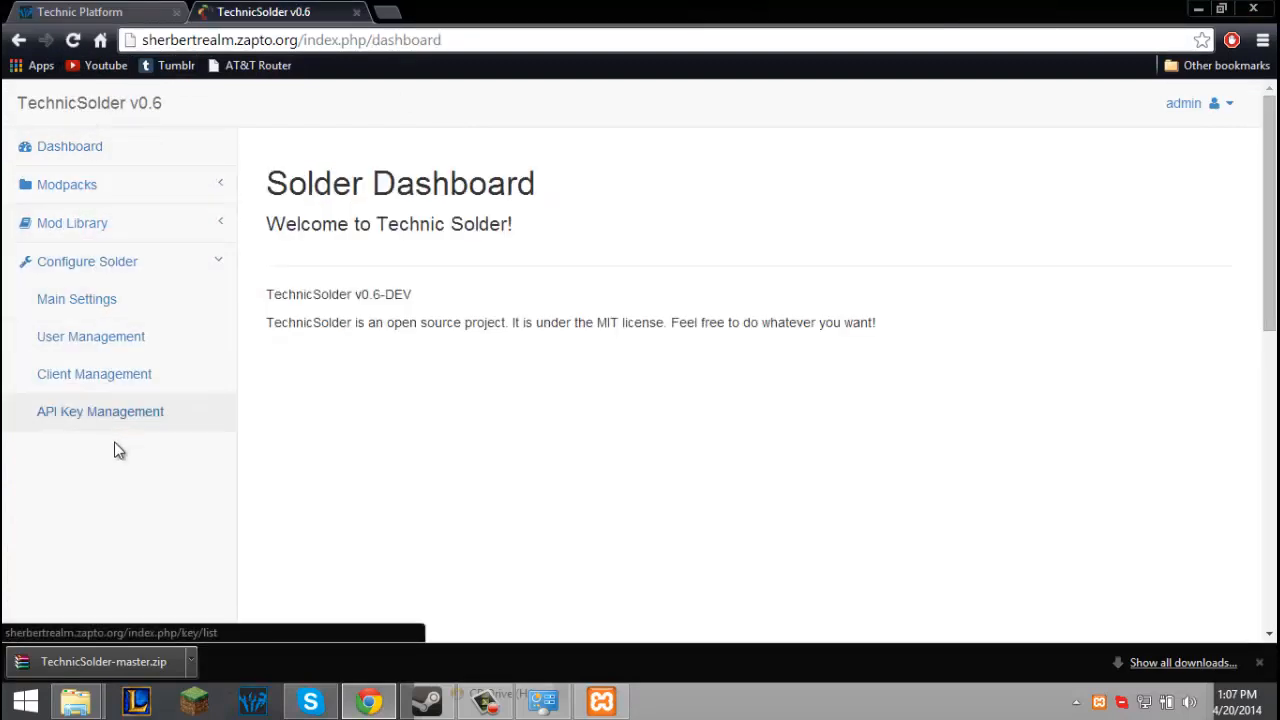
pyautogui.click(121, 407)
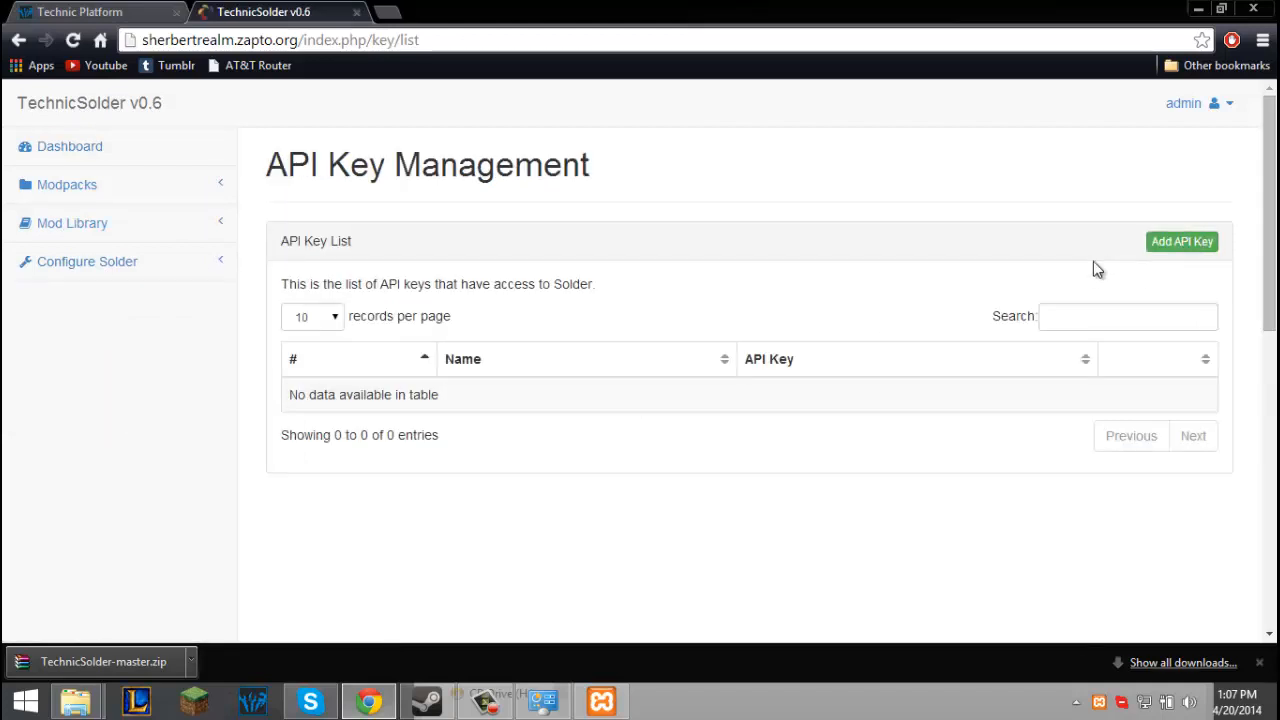
# Add an API key named "default" in TechnicSolder, pasting the copied platform API key as its value.
pyautogui.click(1207, 245)
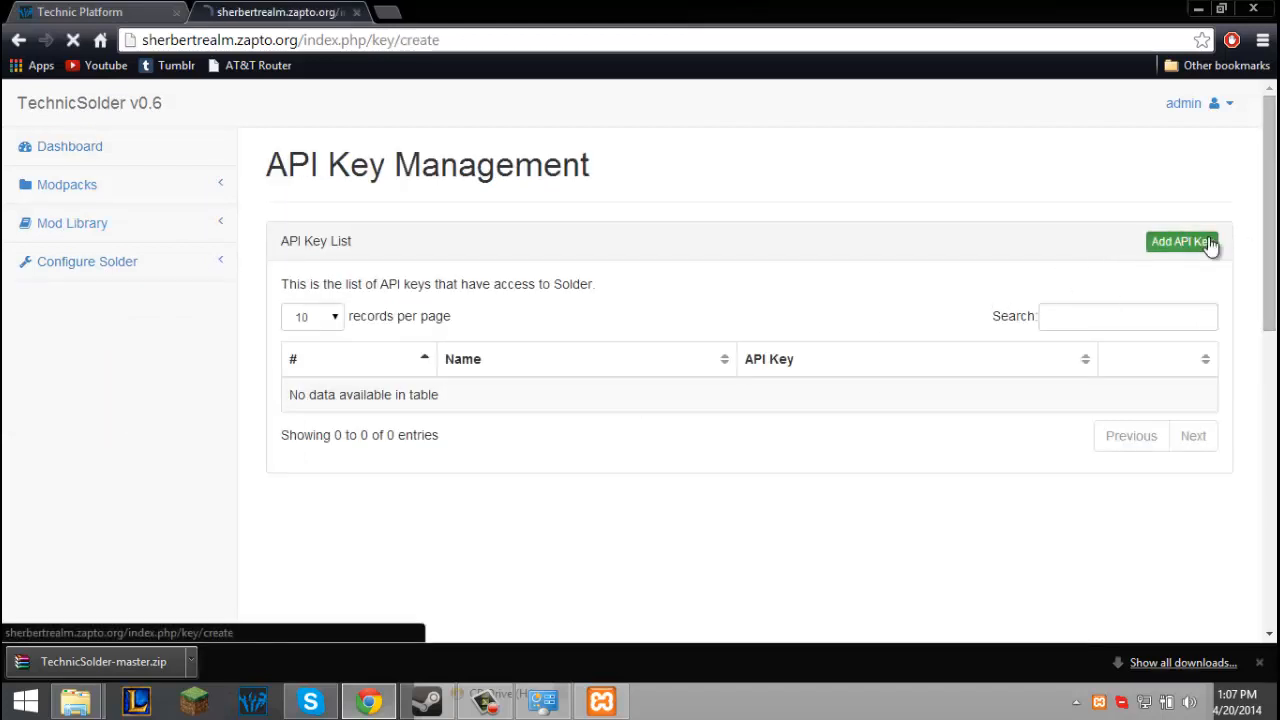
pyautogui.click(607, 324)
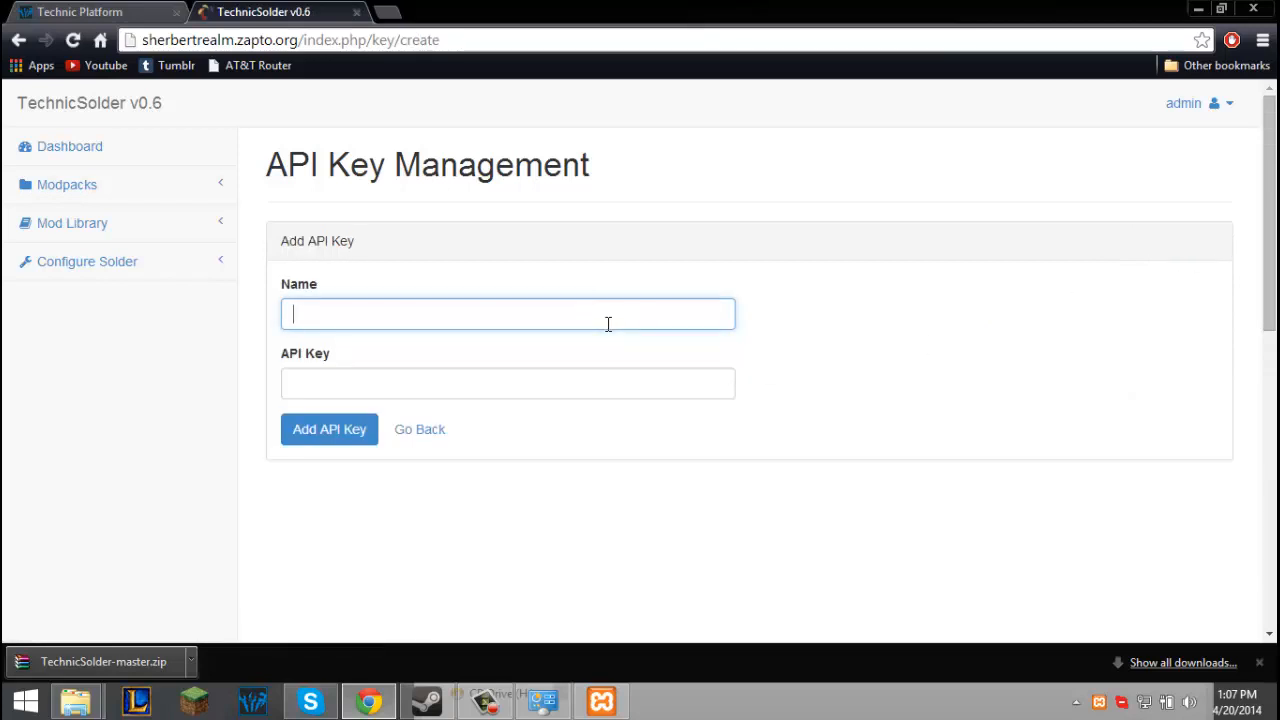
pyautogui.write('default')
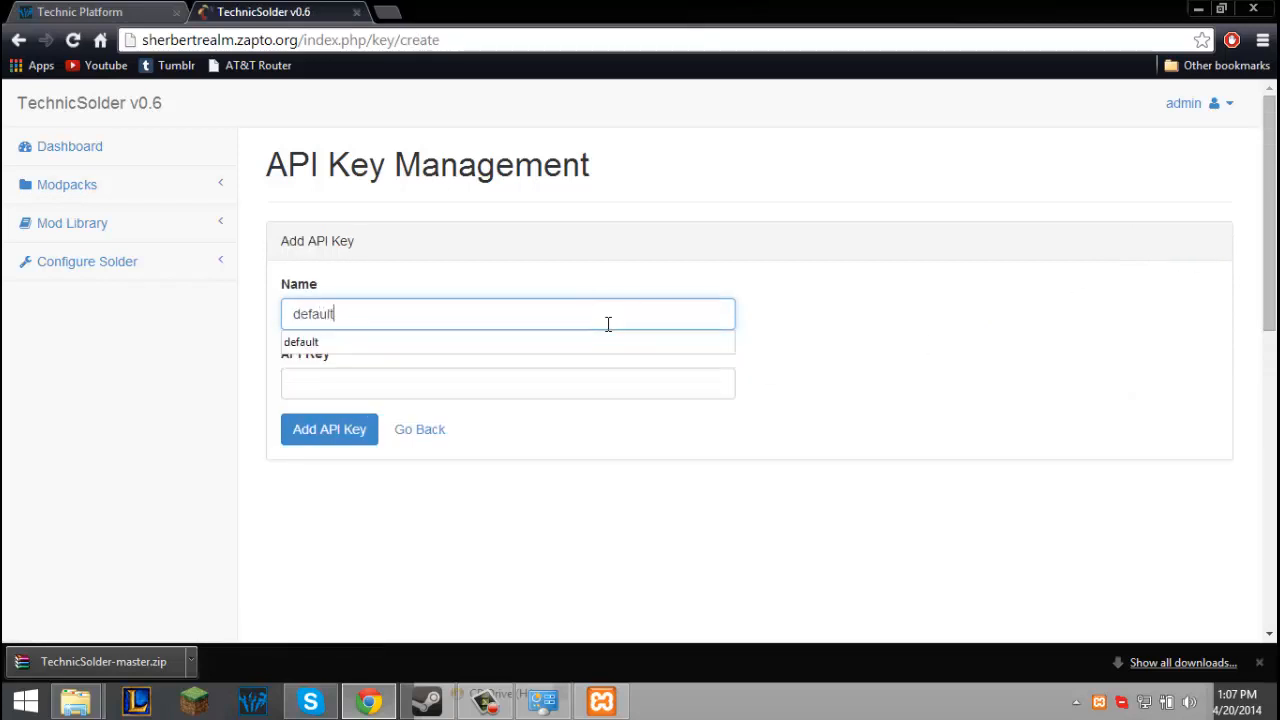
pyautogui.click(626, 385)
pyautogui.rightClick(624, 390)
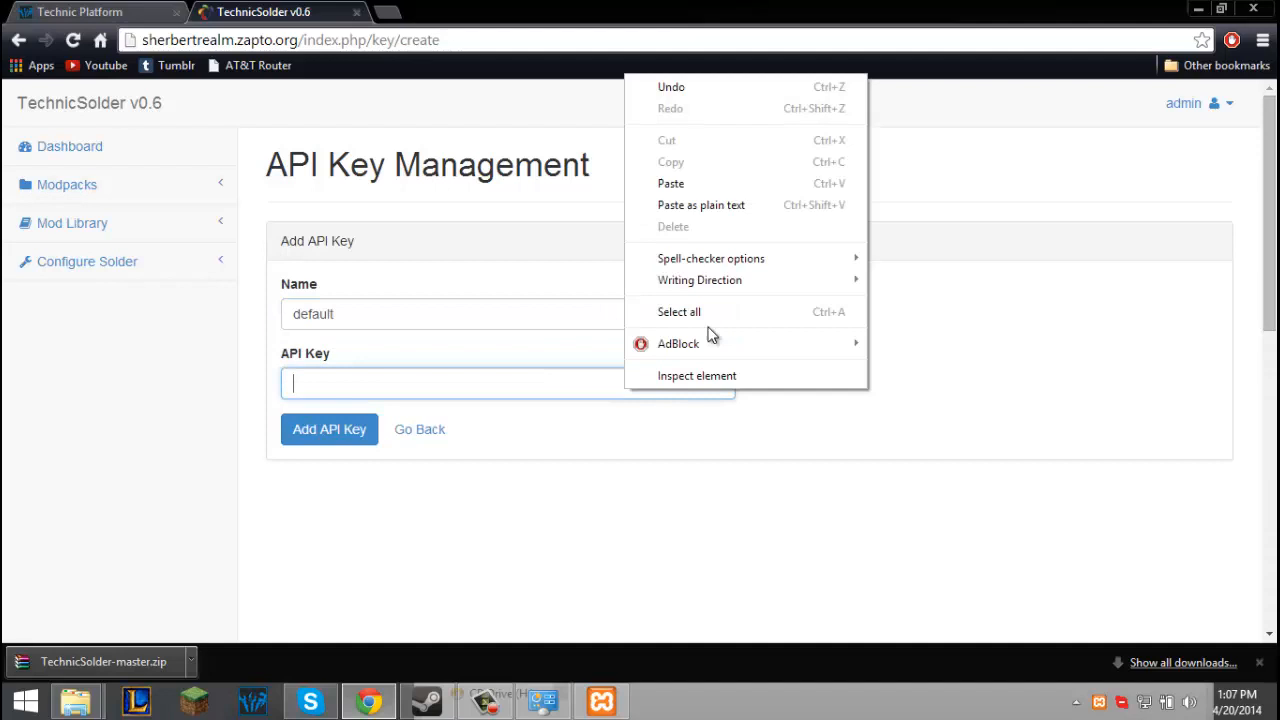
pyautogui.click(712, 188)
pyautogui.click(332, 441)
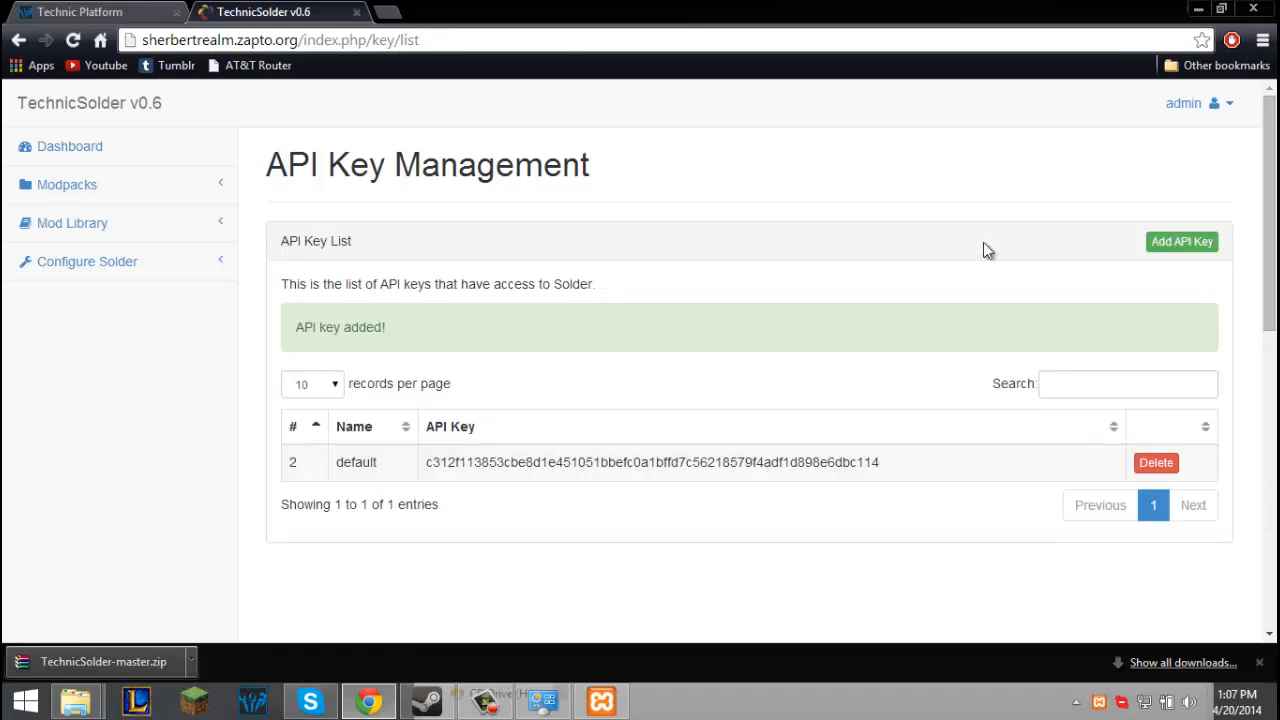
# Edit the TechnicSolder dashboard address to sherbertrealm.zapto.org/index.php/api and copy the complete URL.
pyautogui.click(98, 152)
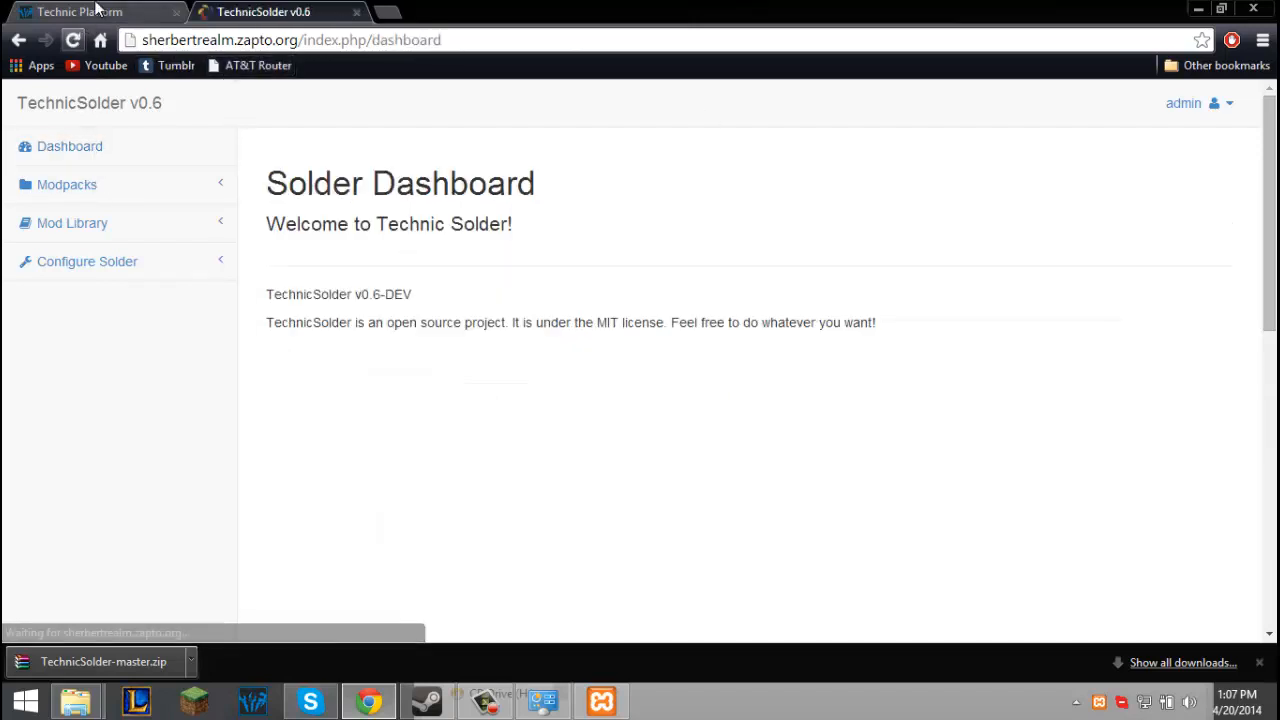
pyautogui.moveTo(438, 40); pyautogui.dragTo(371, 57)
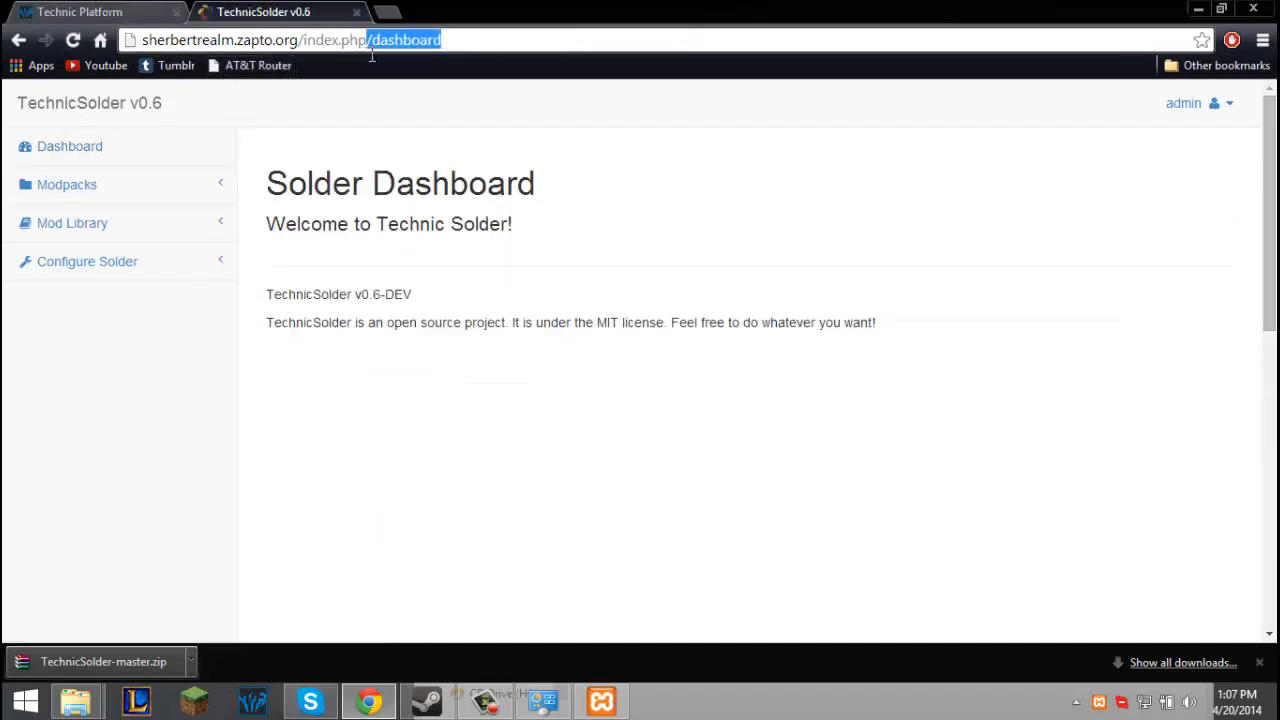
pyautogui.press('BackSpace')
pyautogui.write('api')
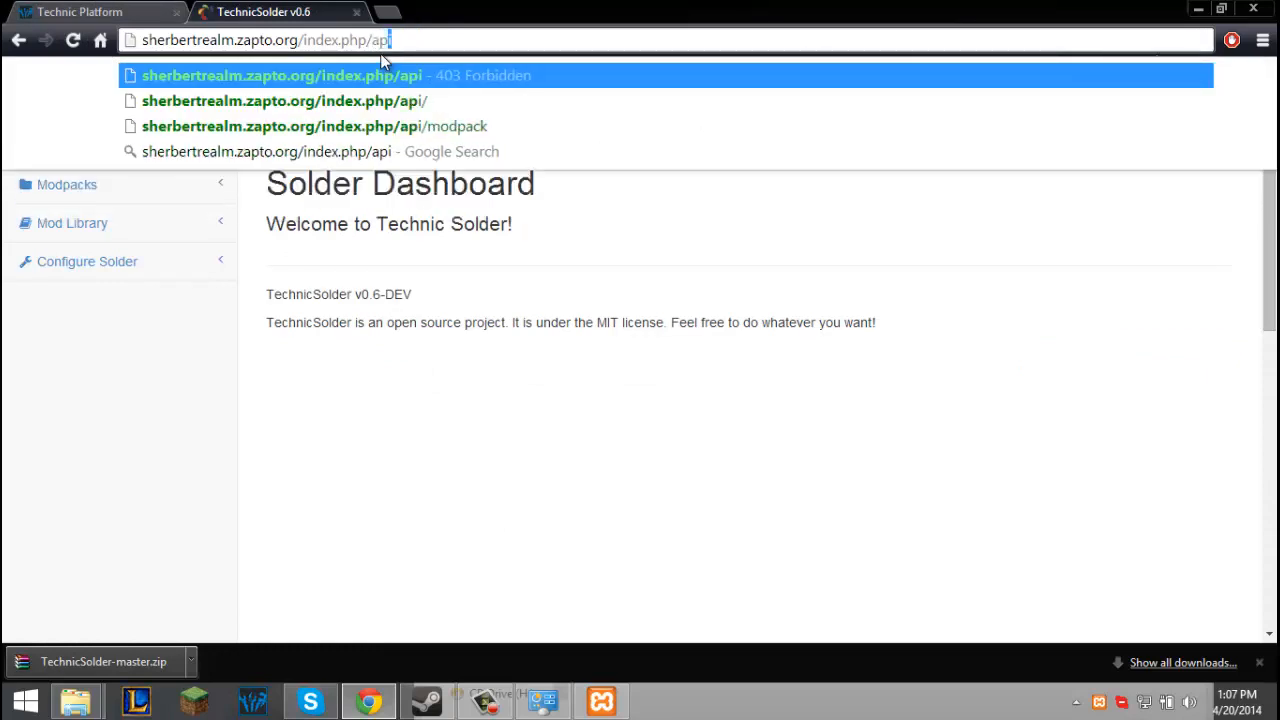
pyautogui.hotkey('ctrl', 'a')
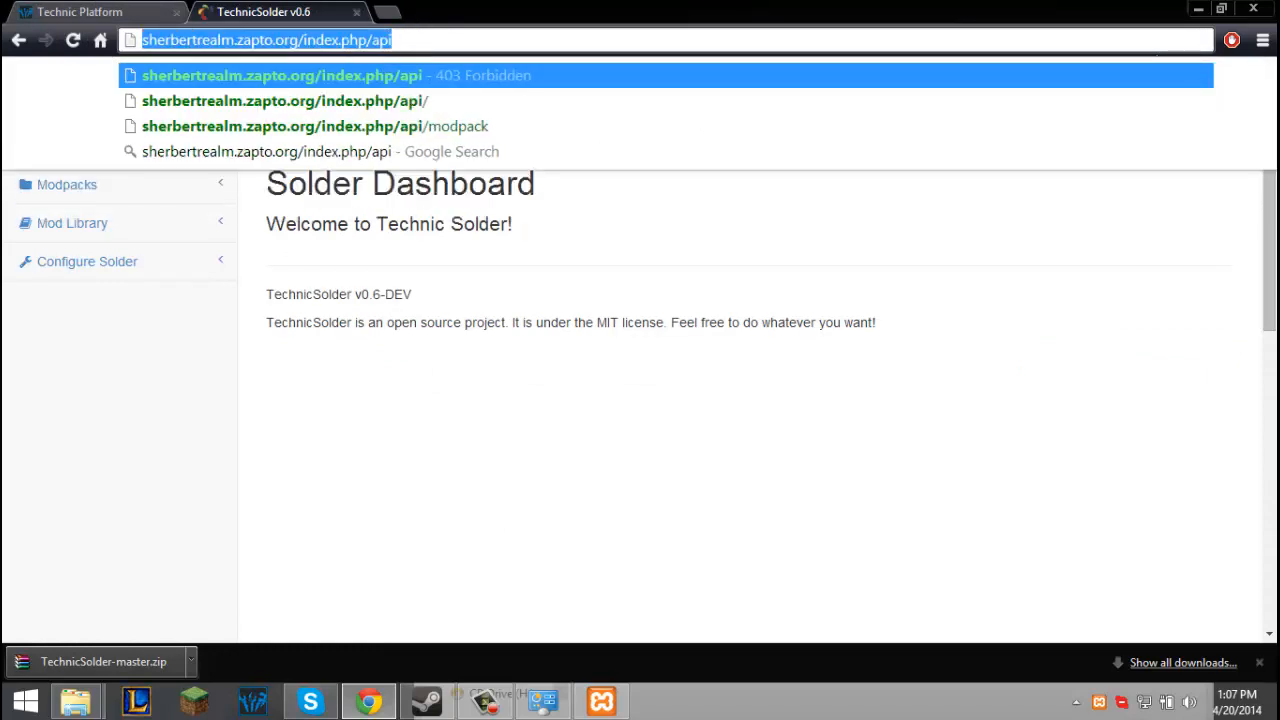
pyautogui.rightClick(287, 41)
pyautogui.click(335, 106)
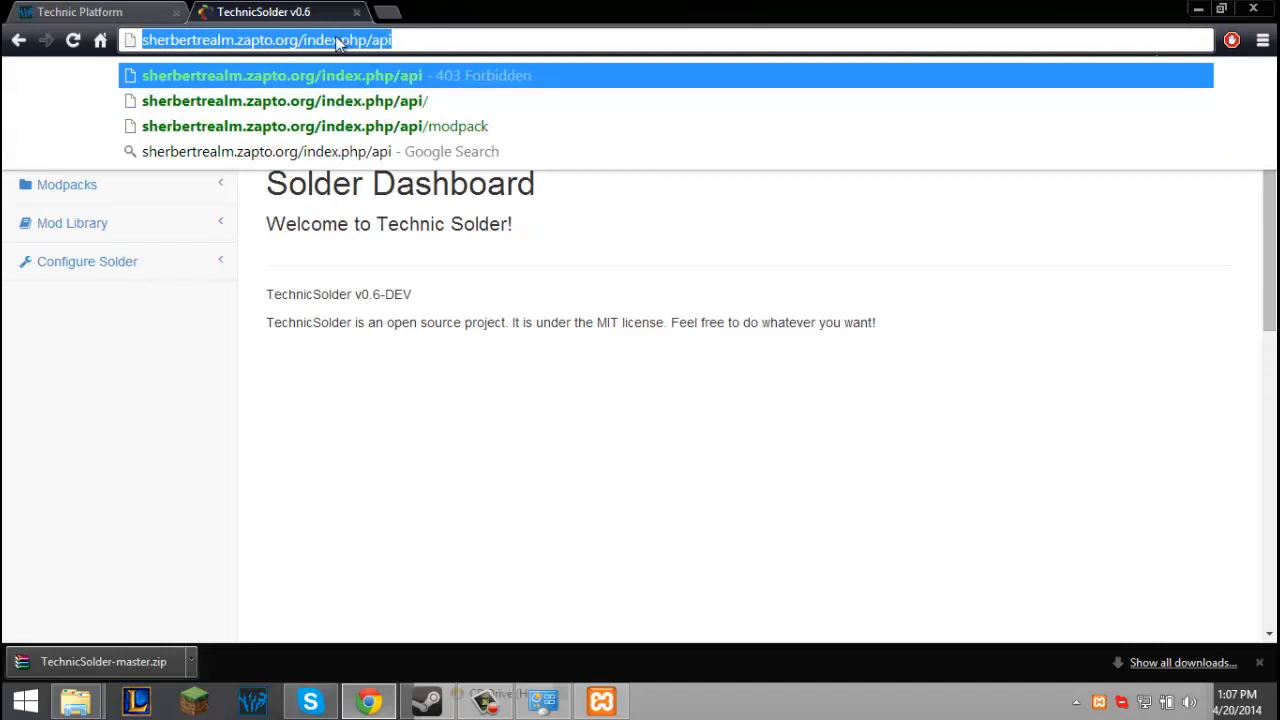
# Load the copied API address in a separate browser tab to check that Solder responds, and close that tab.
pyautogui.click(399, 10)
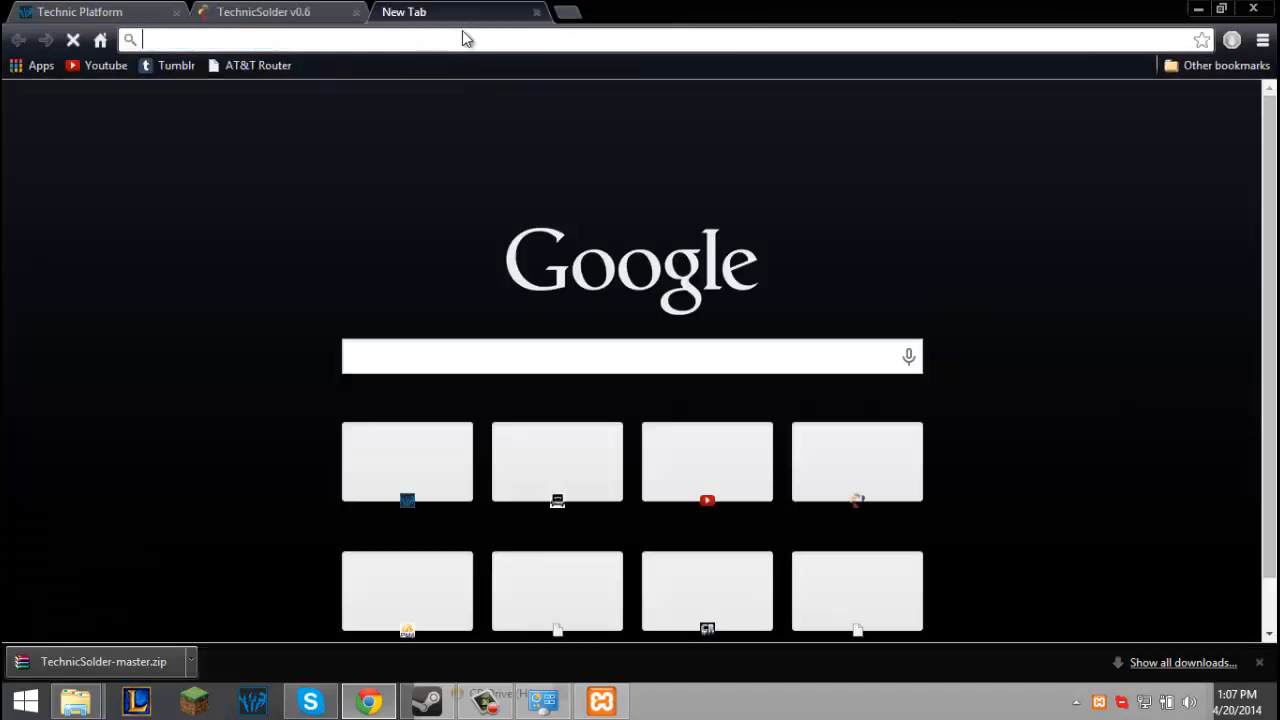
pyautogui.rightClick(463, 39)
pyautogui.click(512, 139)
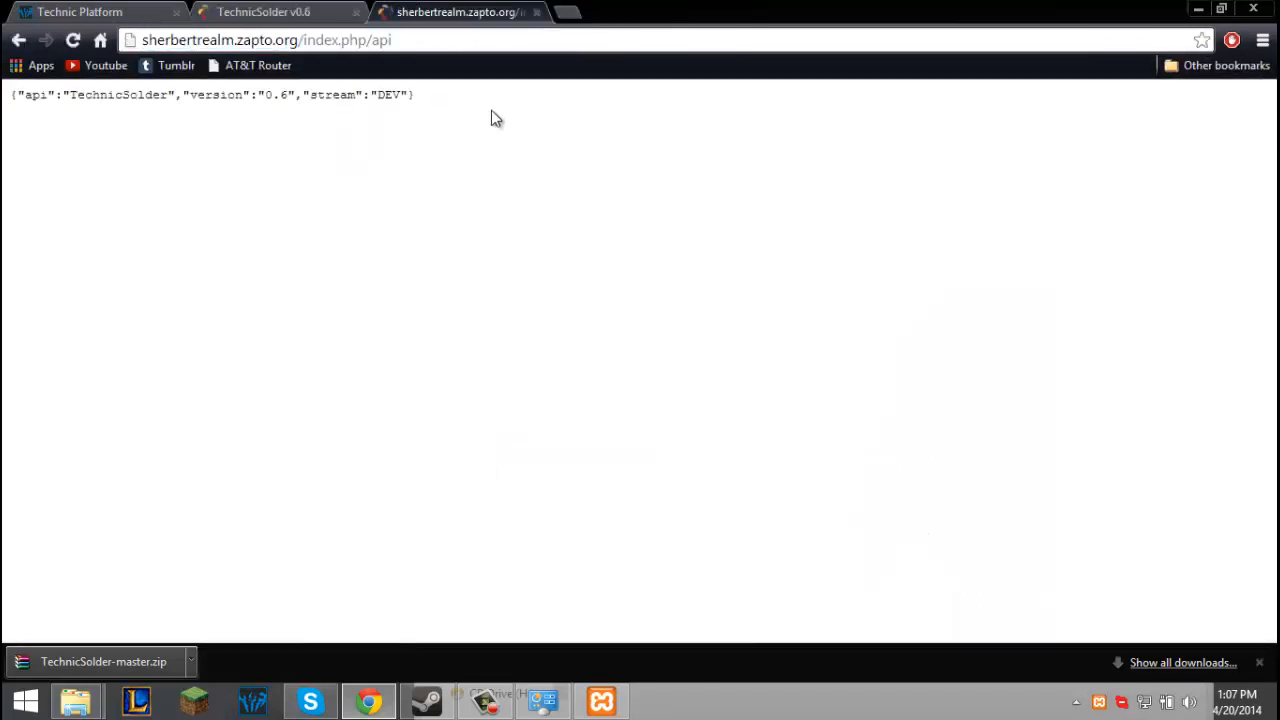
pyautogui.click(474, 37)
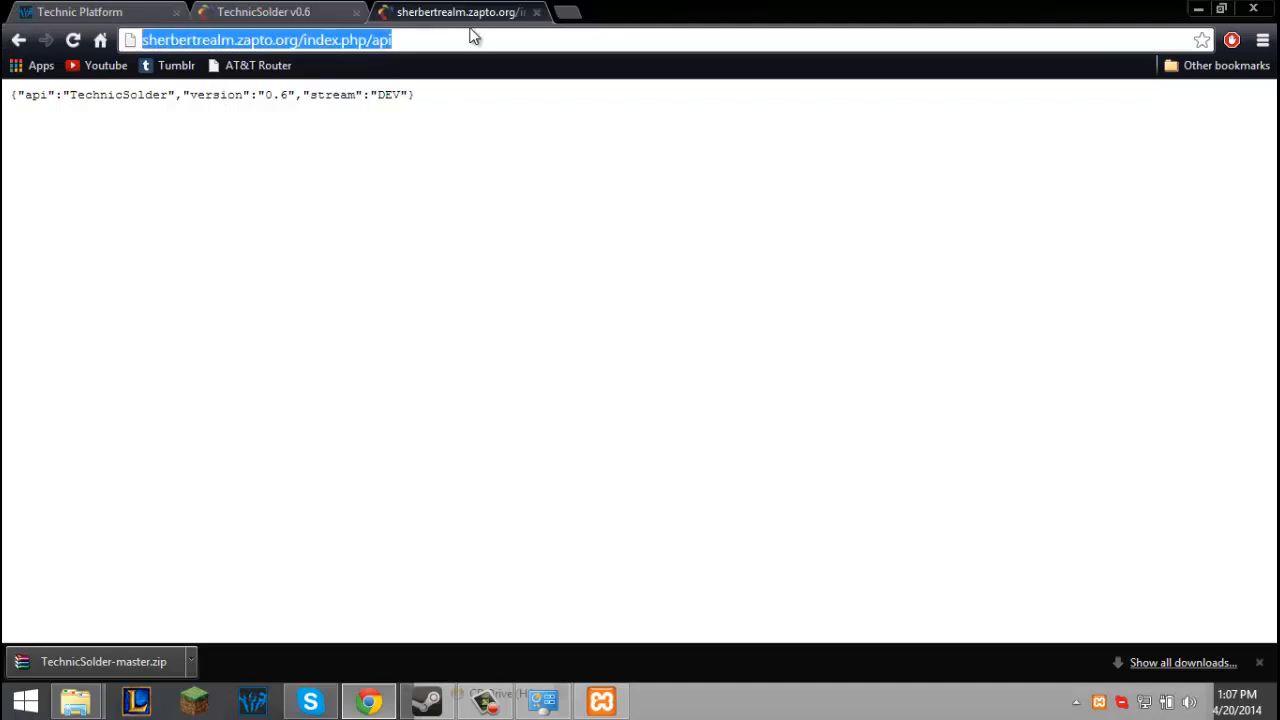
pyautogui.click(535, 12)
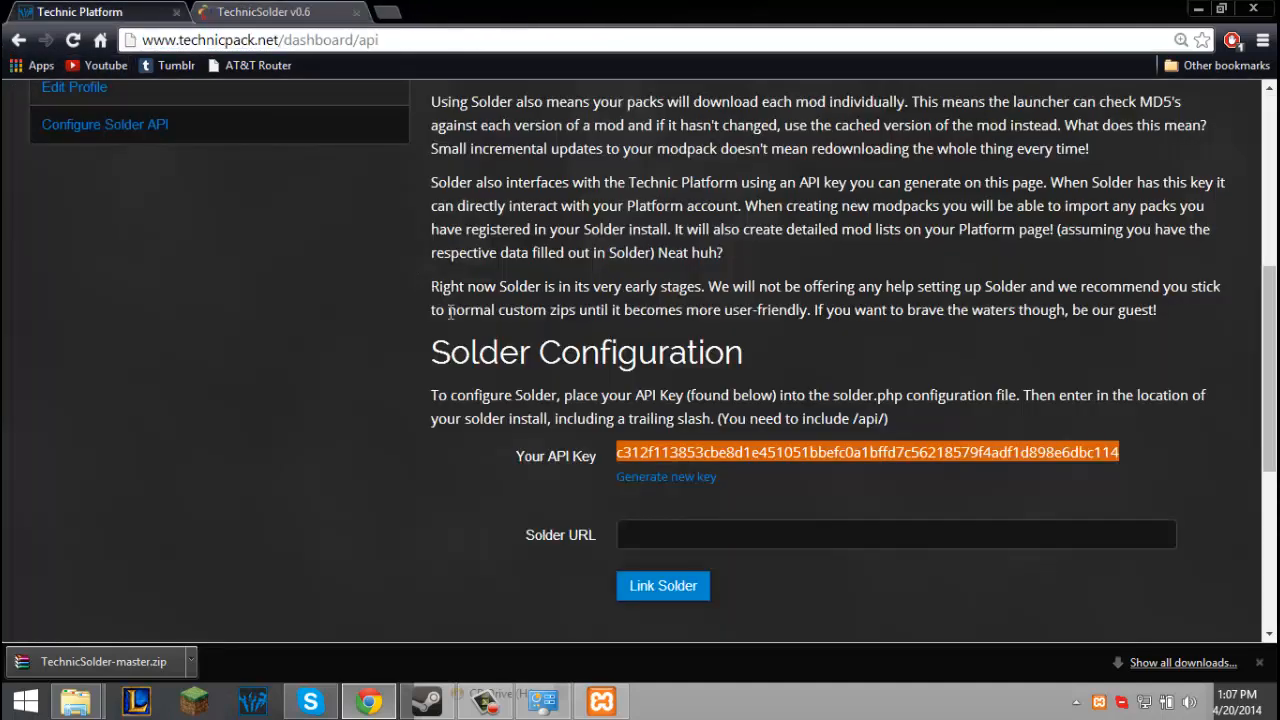
pyautogui.click(80, 12)
pyautogui.click(624, 535)
pyautogui.rightClick(624, 535)
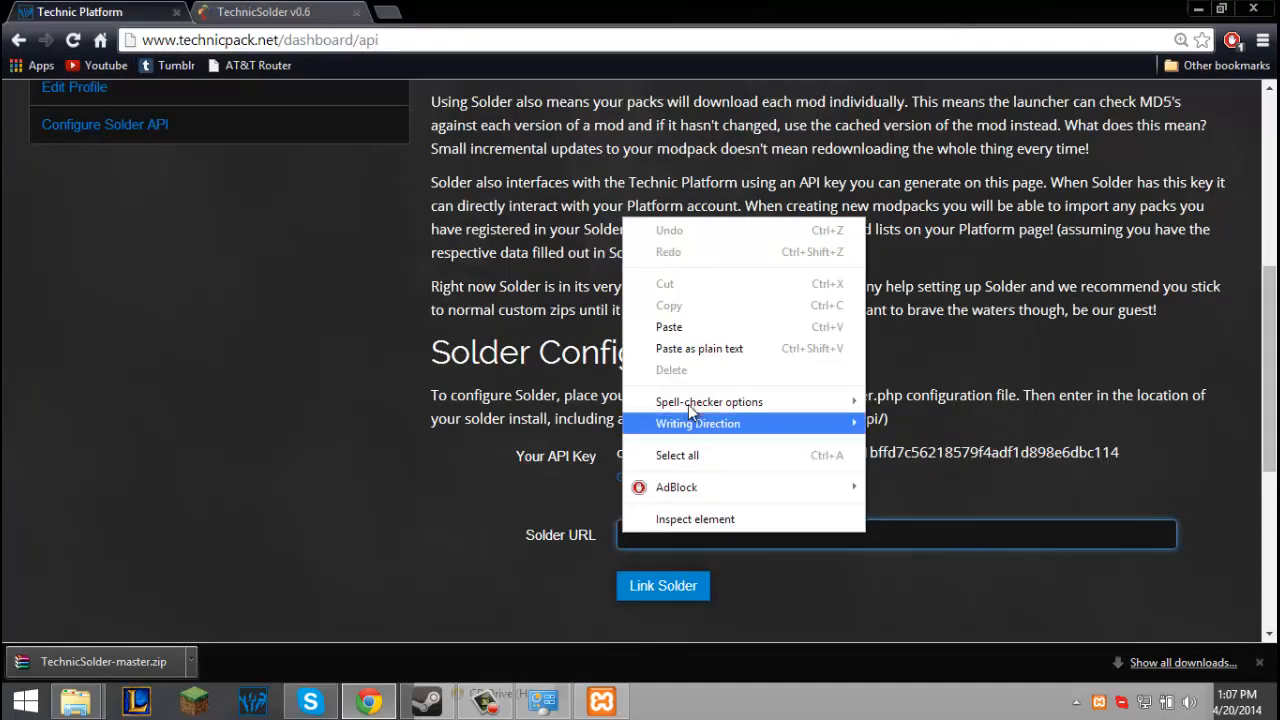
pyautogui.click(663, 326)
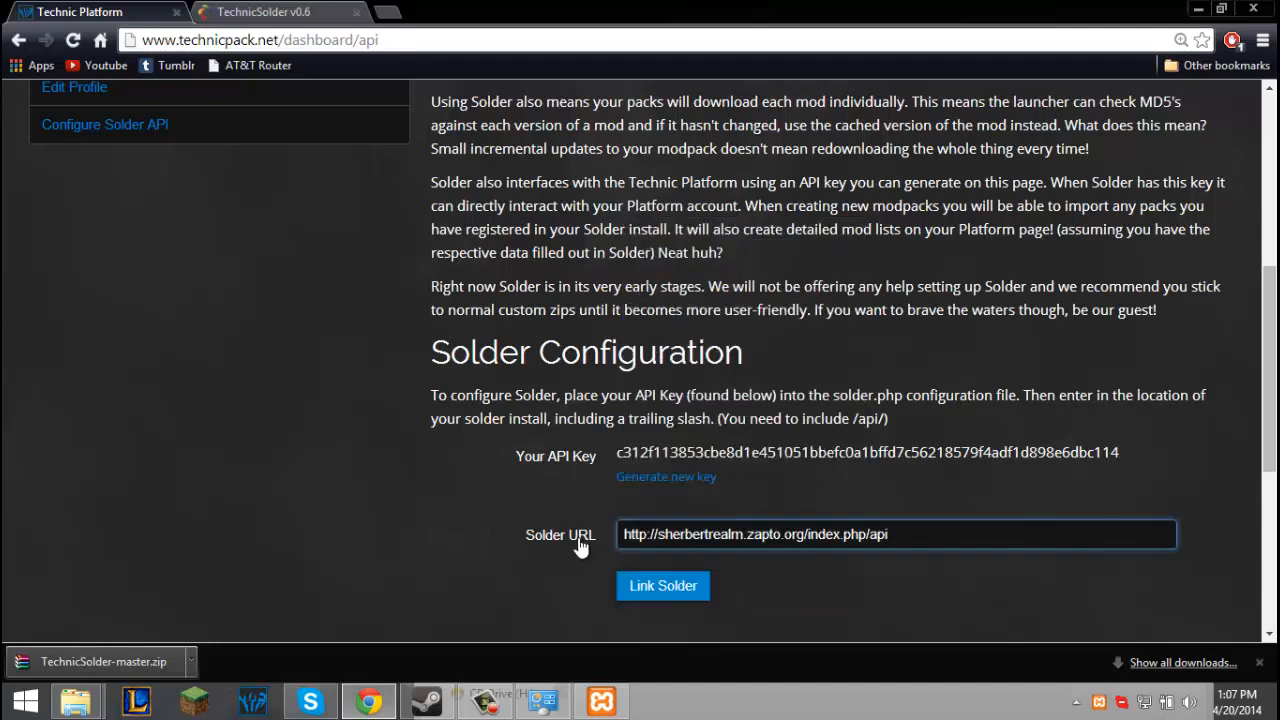
pyautogui.click(653, 586)
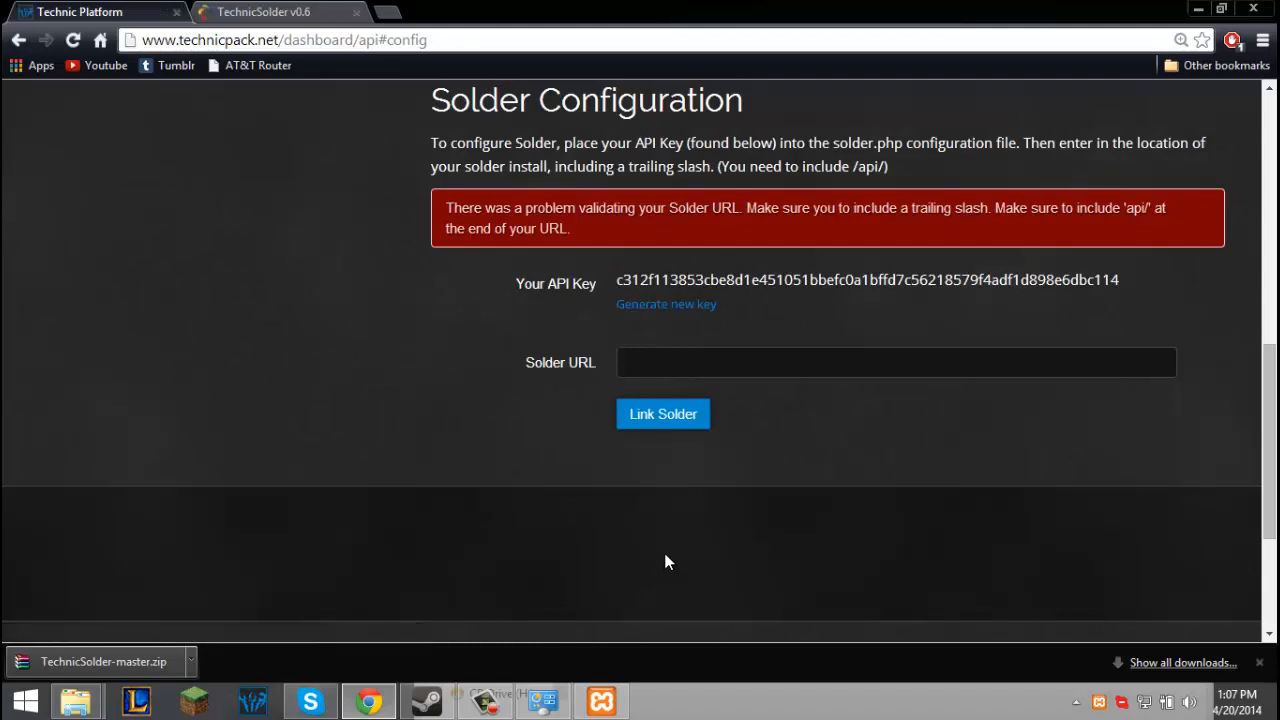
pyautogui.rightClick(684, 366)
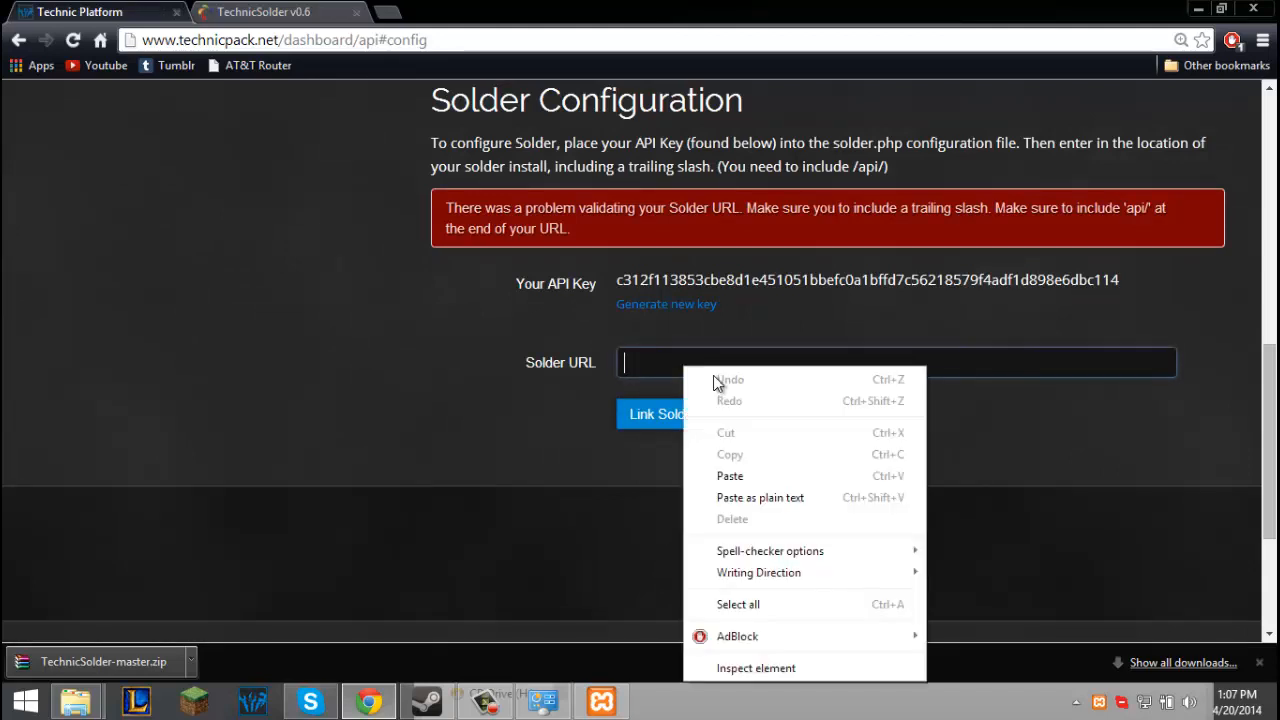
pyautogui.click(750, 476)
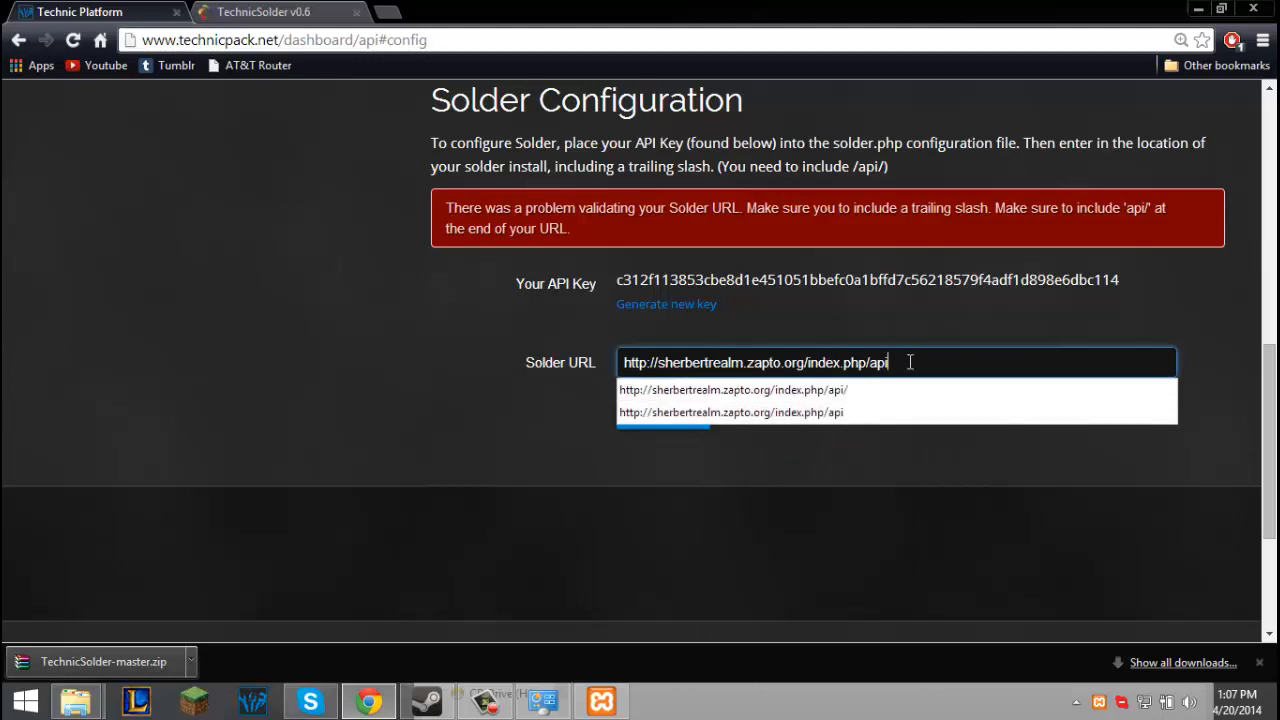
pyautogui.write('/')
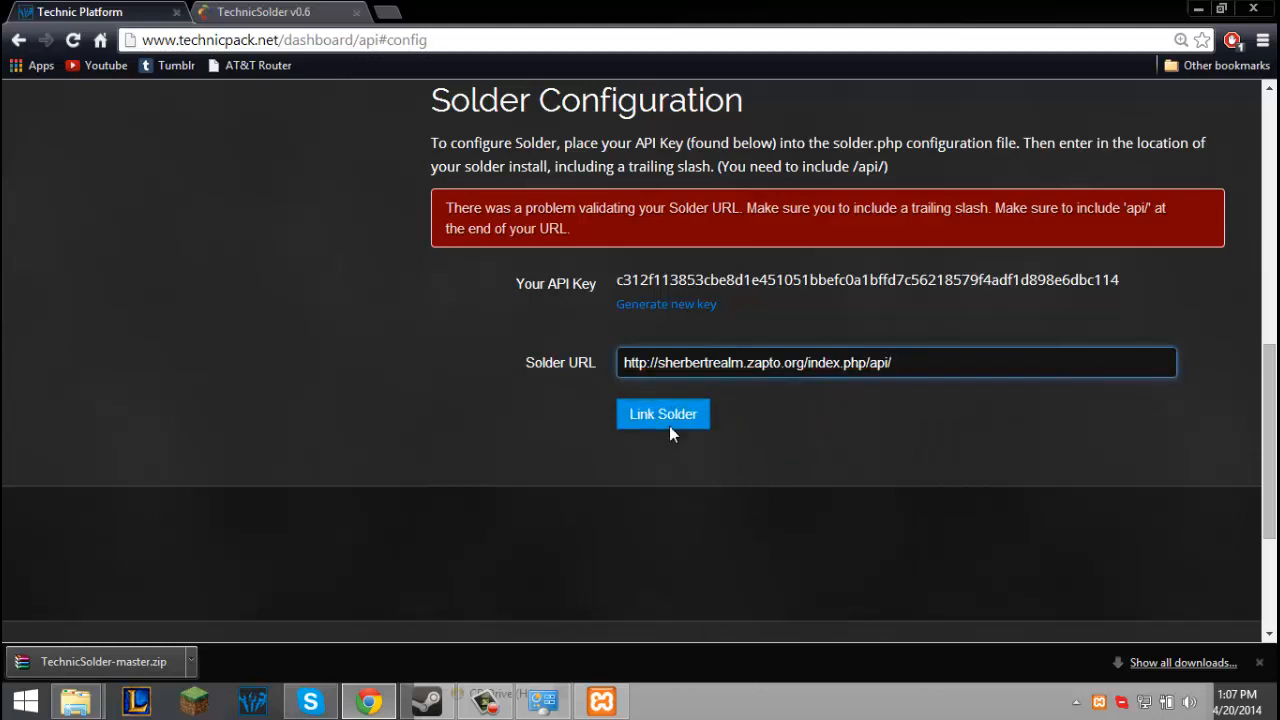
pyautogui.click(669, 420)
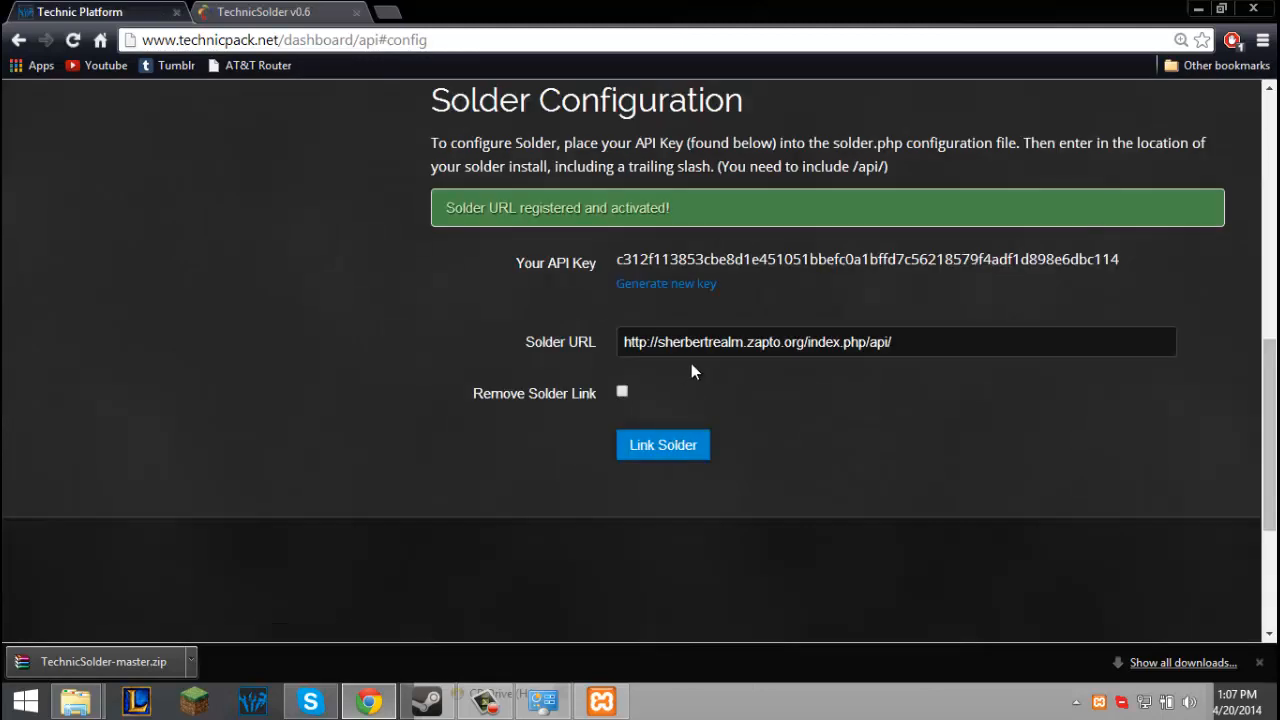
pyautogui.click(903, 340)
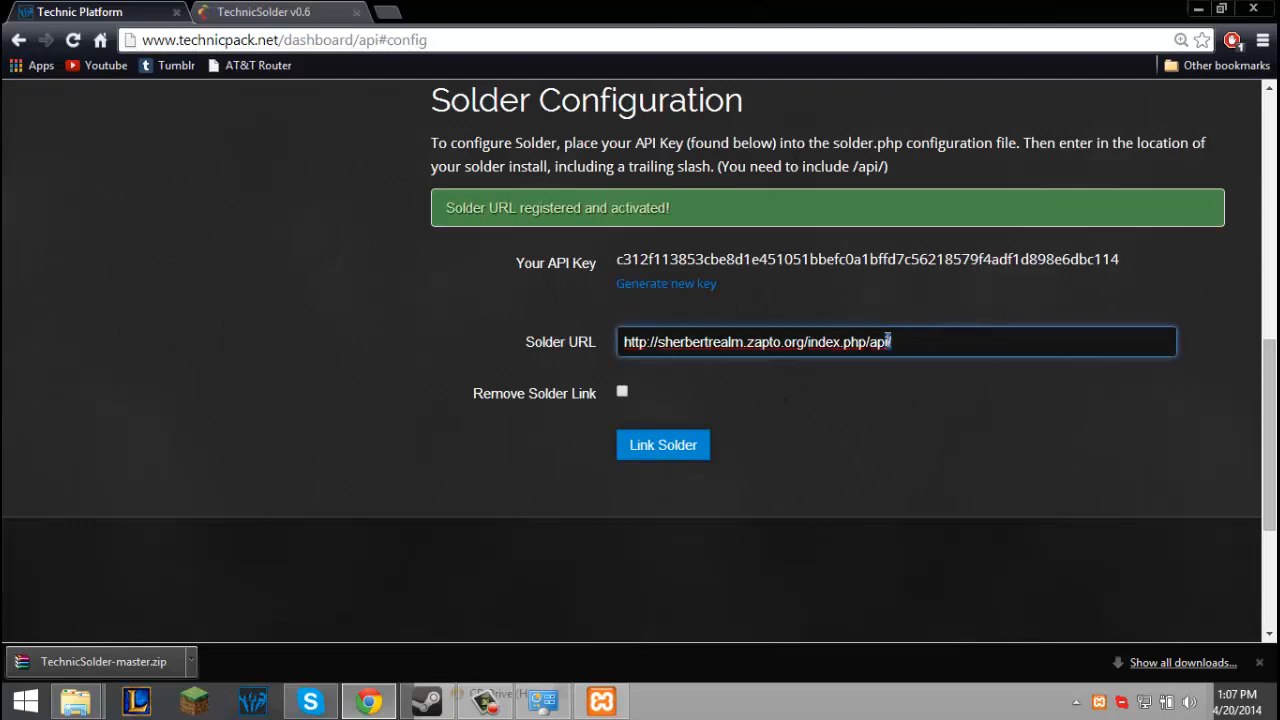
pyautogui.click(968, 441)
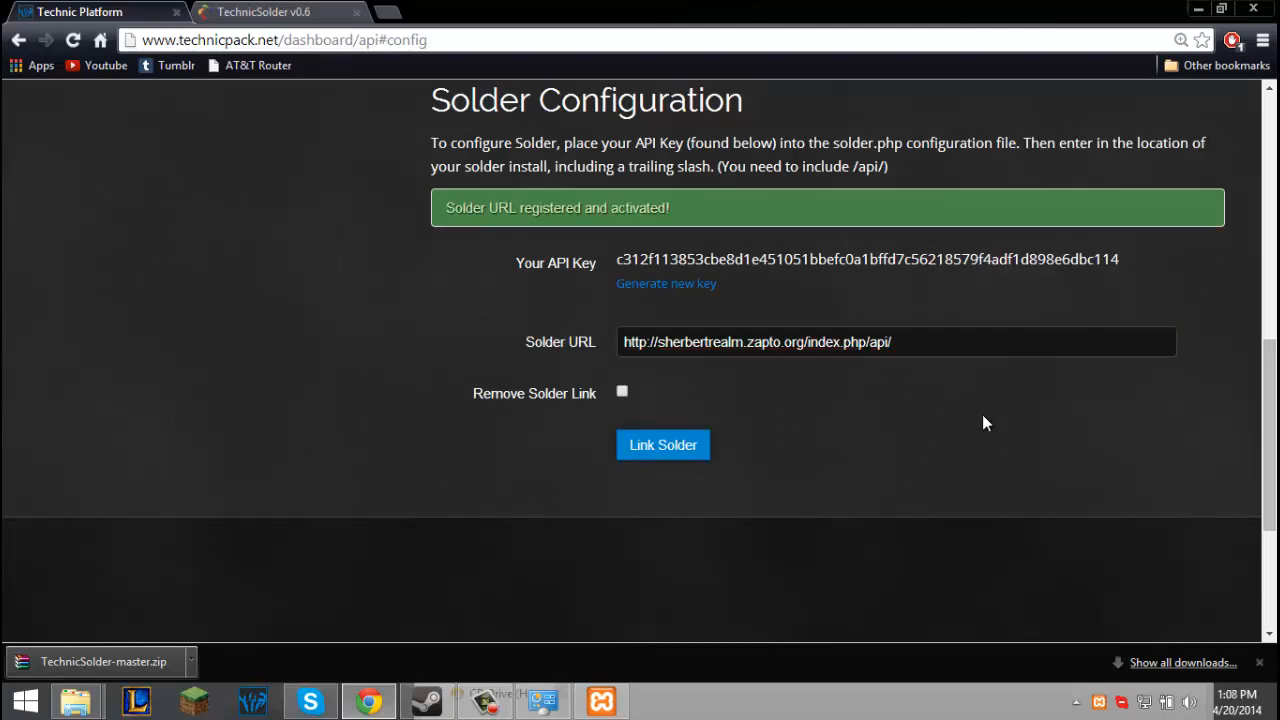
# Open the Technic Platform's Create a Modpack page and check which packs can be imported from Solder.
pyautogui.scroll(4, 985, 415)
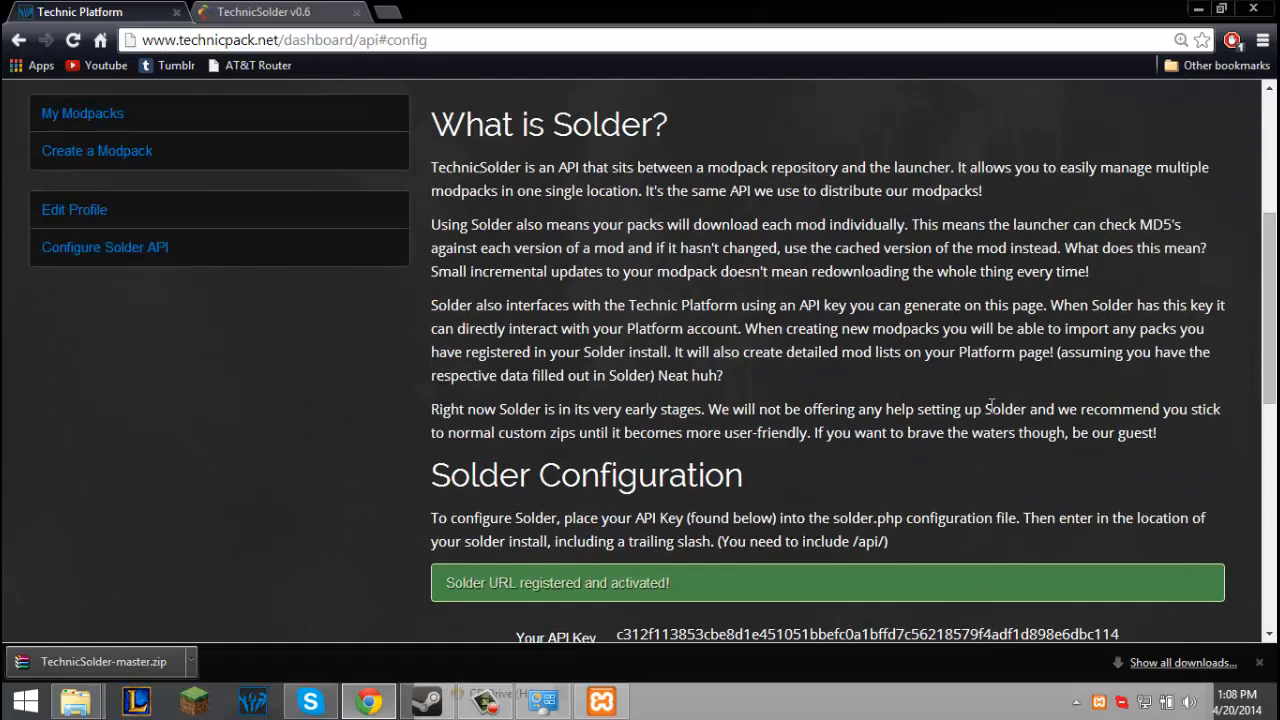
pyautogui.scroll(4, 985, 410)
pyautogui.scroll(-3, 962, 423)
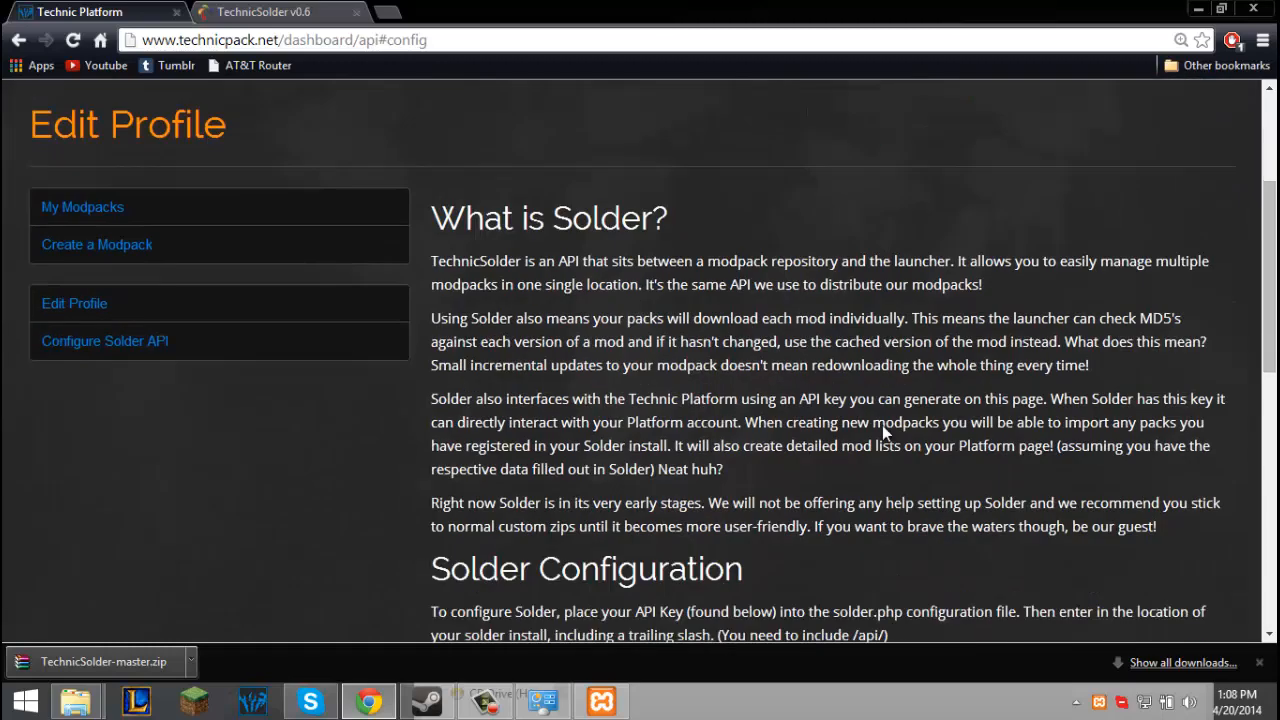
pyautogui.scroll(-6, 885, 410)
pyautogui.scroll(3, 890, 375)
pyautogui.scroll(2, 888, 353)
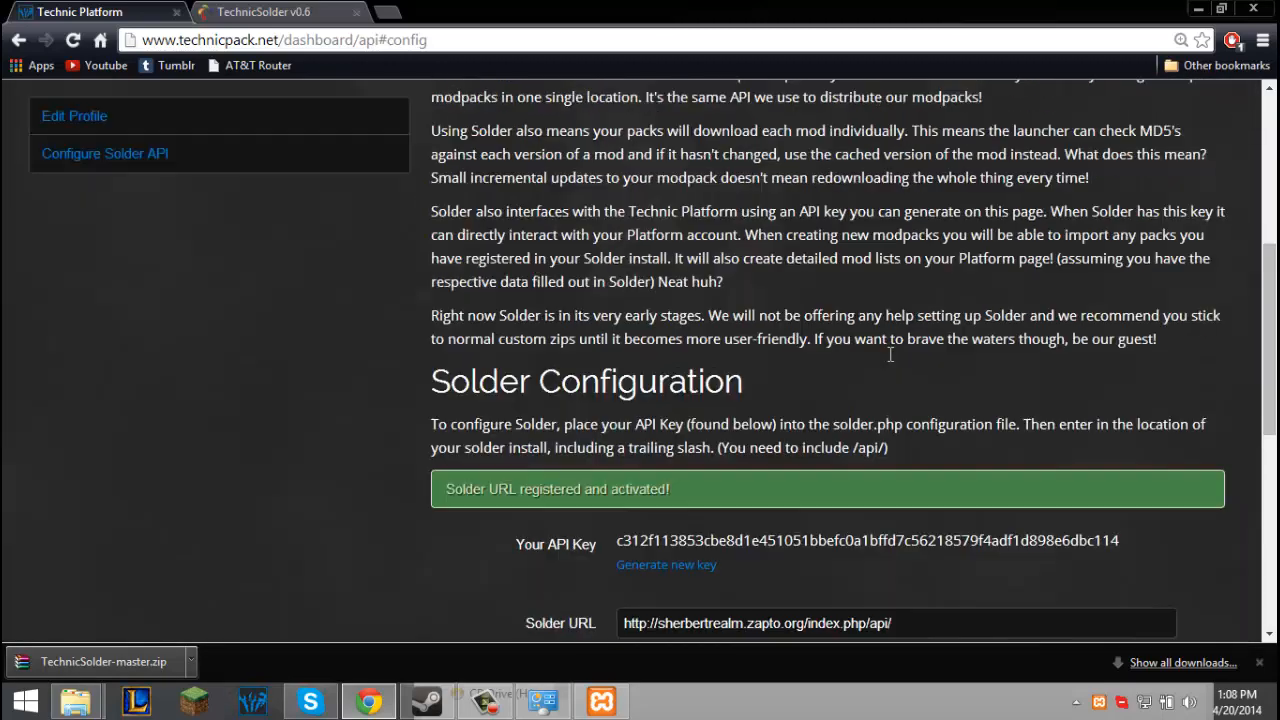
pyautogui.scroll(3, 551, 276)
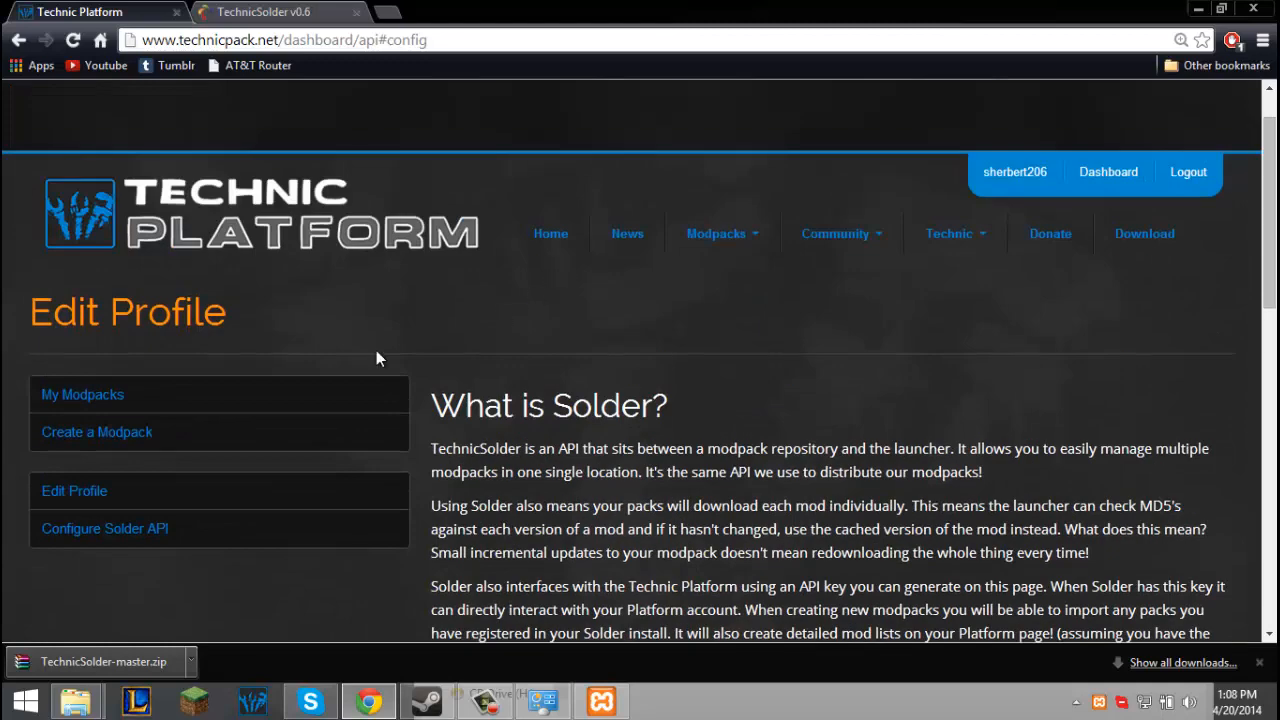
pyautogui.click(149, 435)
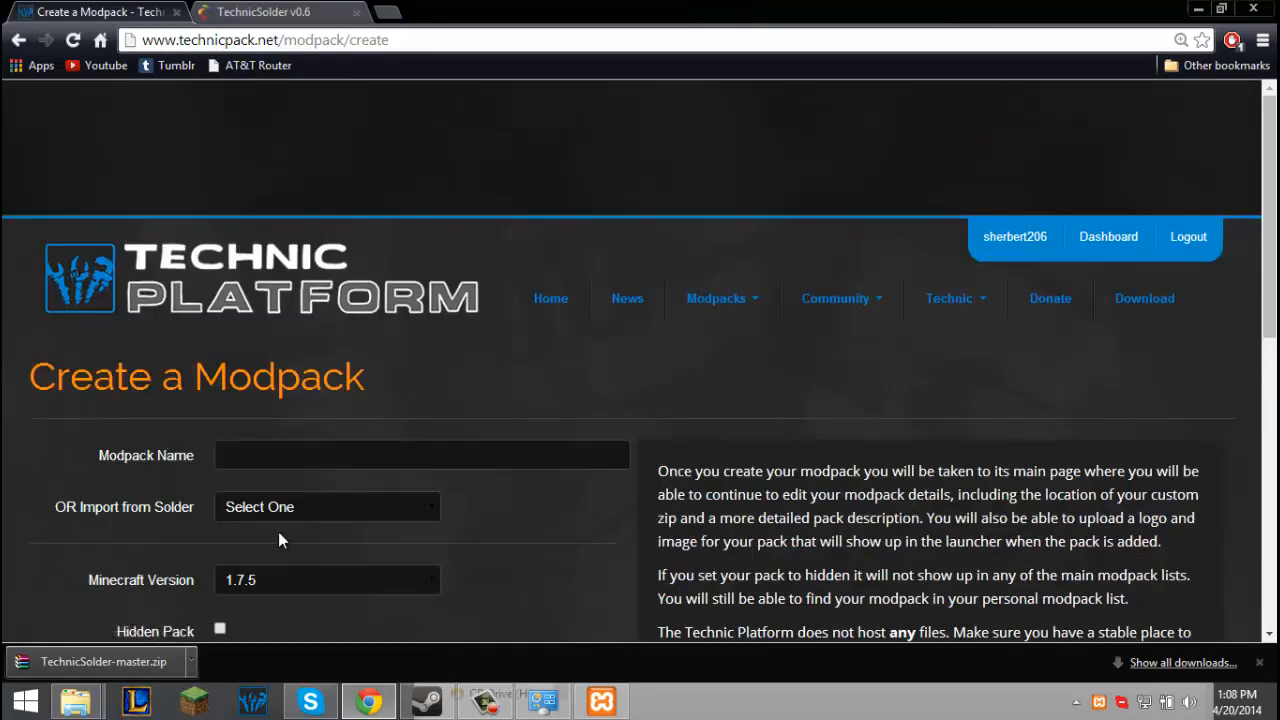
pyautogui.click(316, 506)
pyautogui.click(316, 506)
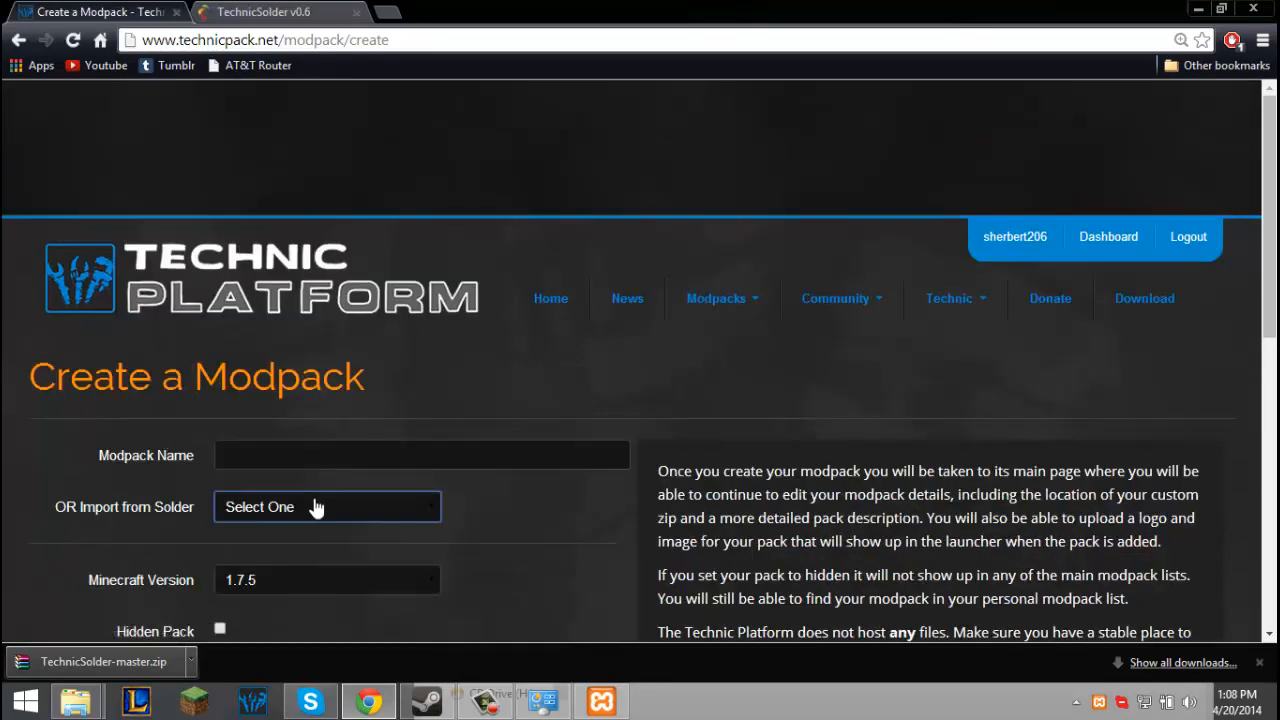
pyautogui.click(314, 508)
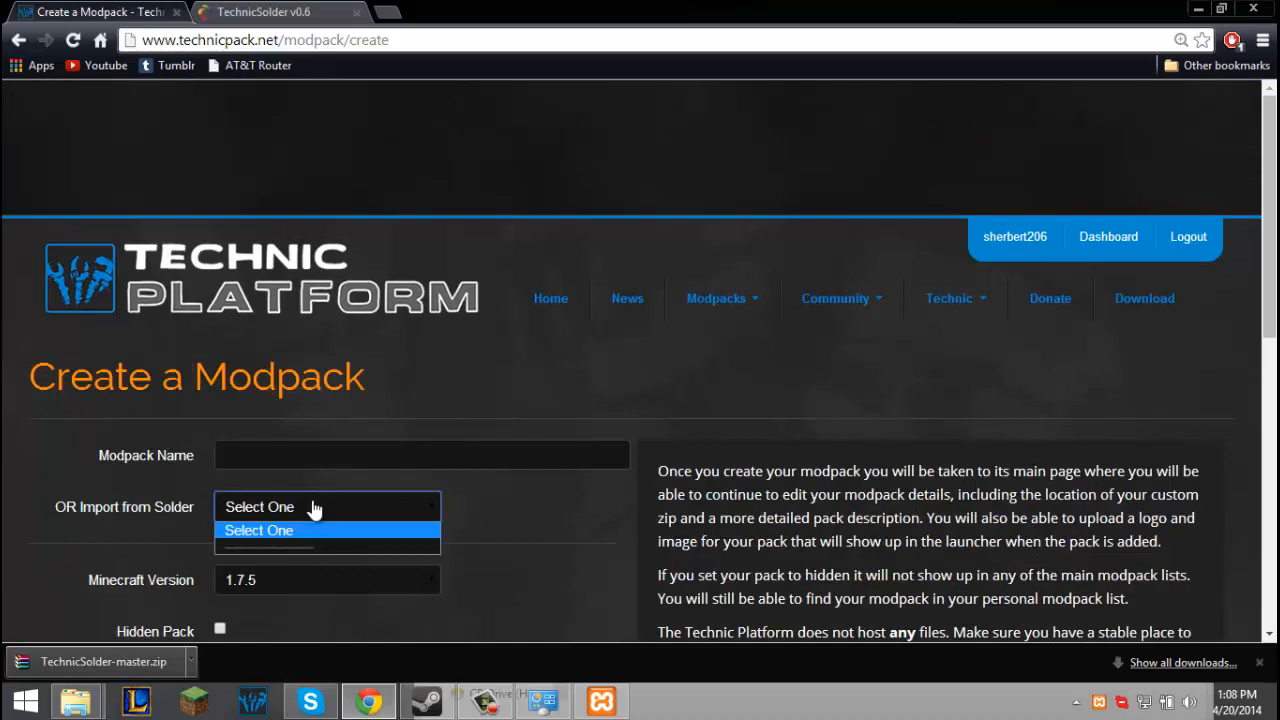
pyautogui.click(314, 508)
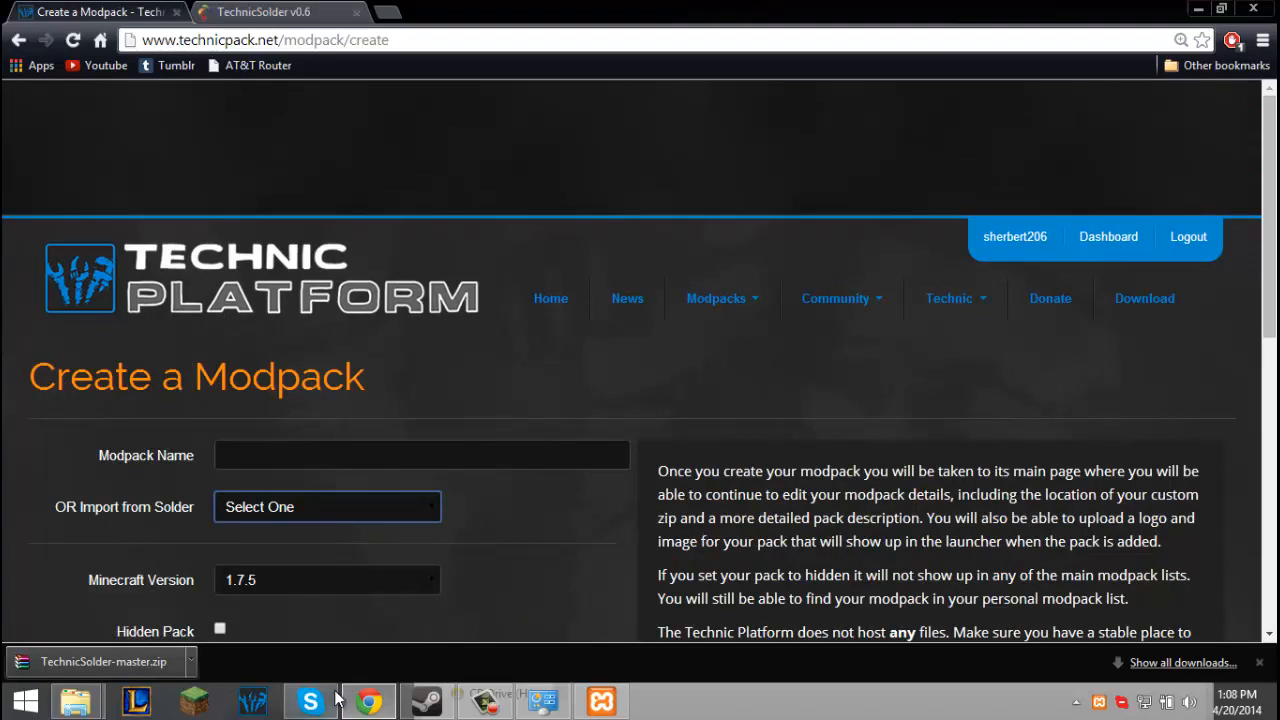
# Switch to the File Explorer window showing the config folder and open the repo folder under xampp\htdocs\public.
pyautogui.click(76, 701)
pyautogui.click(119, 599)
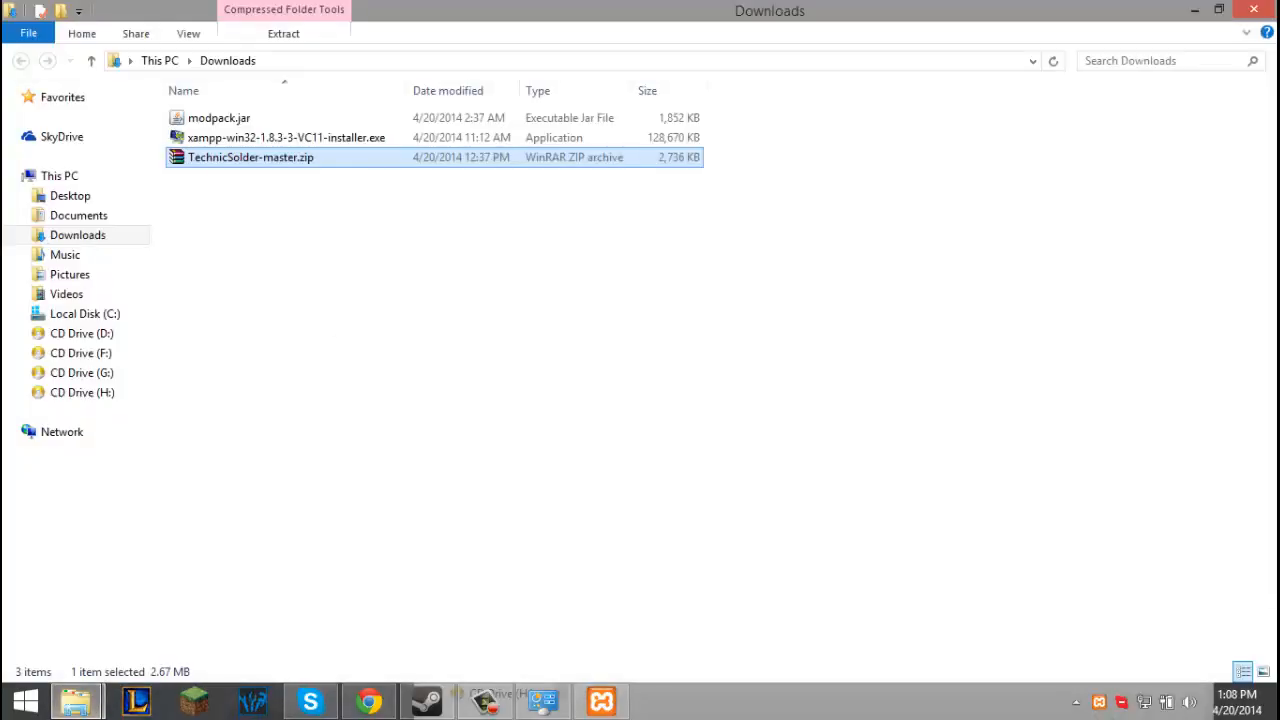
pyautogui.hotkey('alt', 'Tab')
pyautogui.click(78, 701)
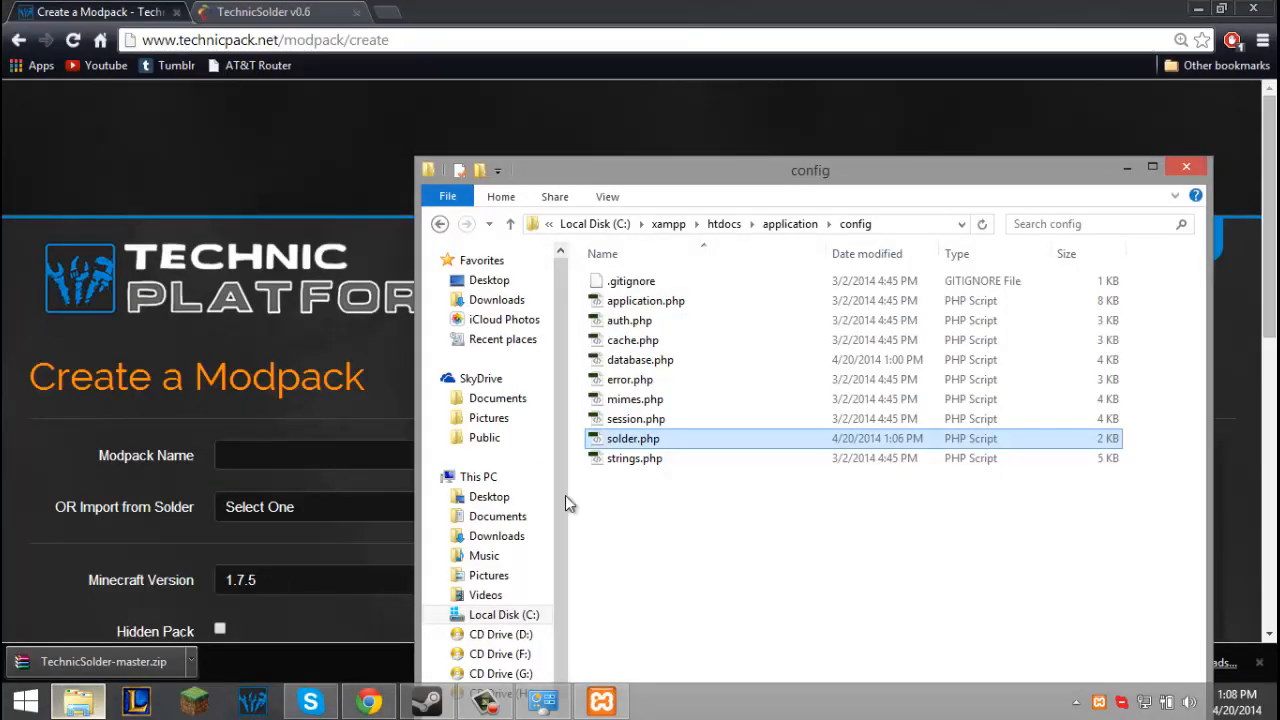
pyautogui.click(724, 224)
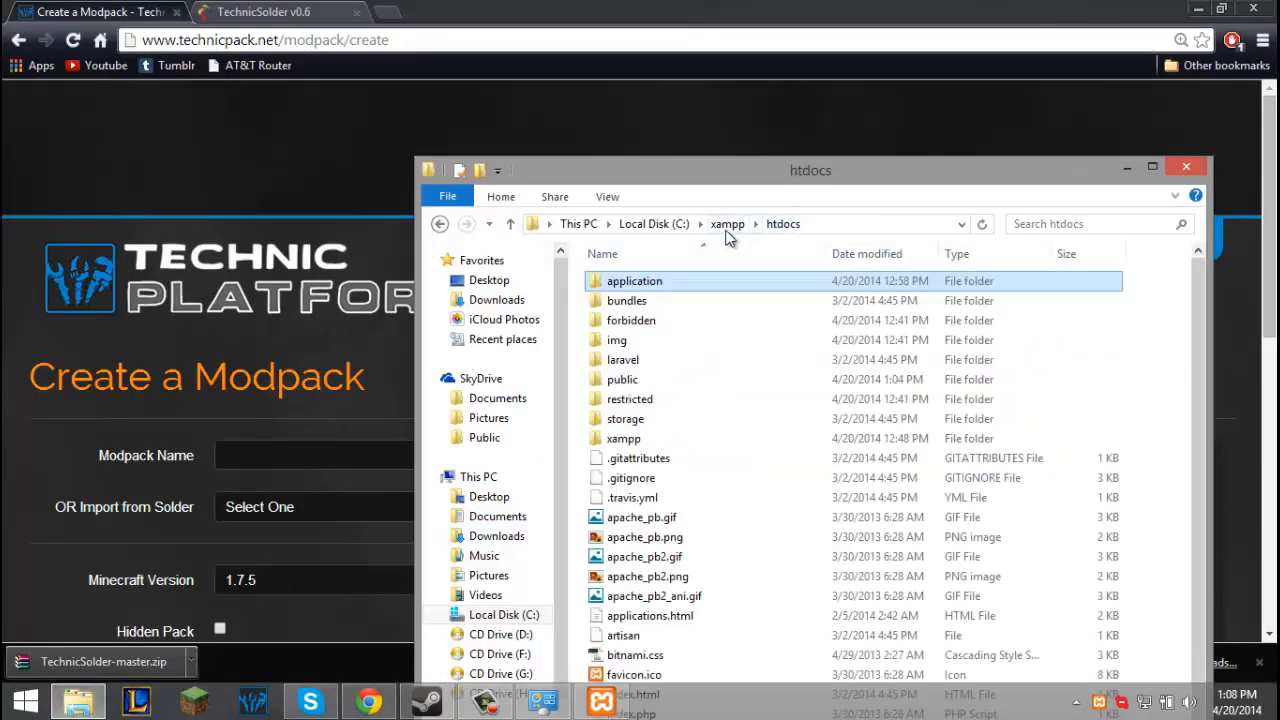
pyautogui.doubleClick(672, 382)
pyautogui.click(664, 420)
pyautogui.doubleClick(664, 420)
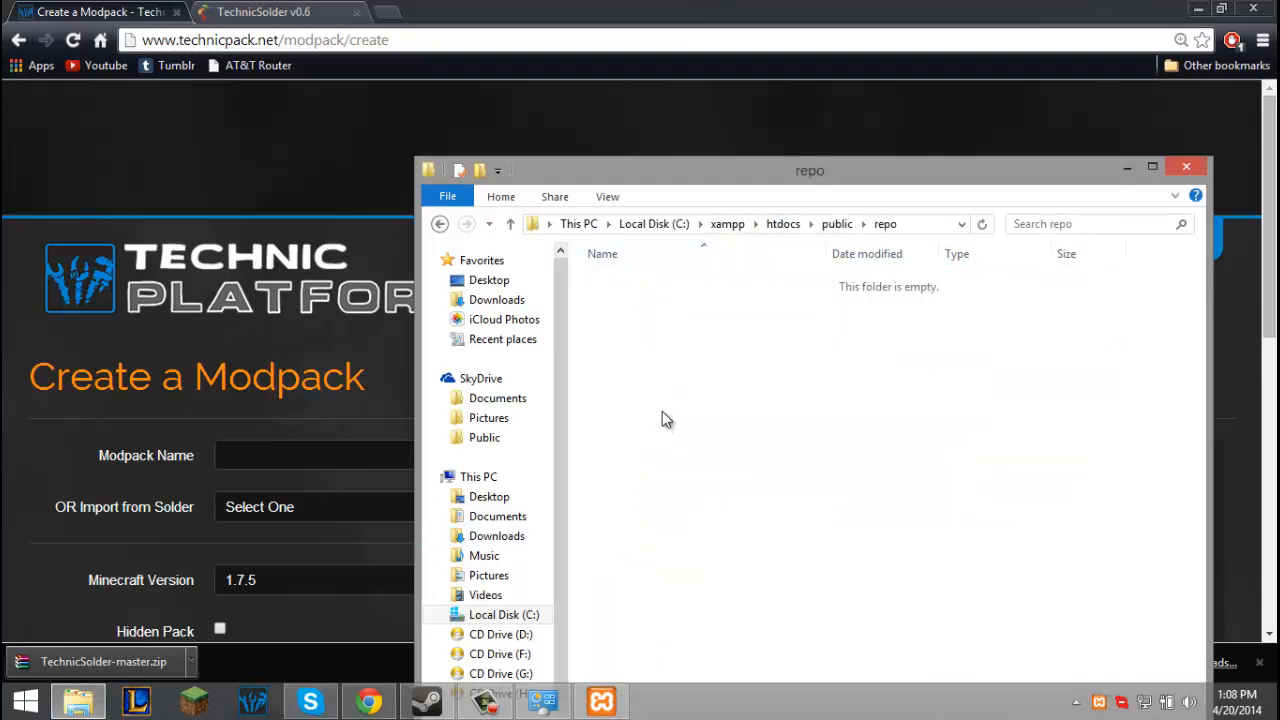
# Create a folder named "mods" inside the repo folder.
pyautogui.rightClick(663, 412)
pyautogui.moveTo(733, 369)
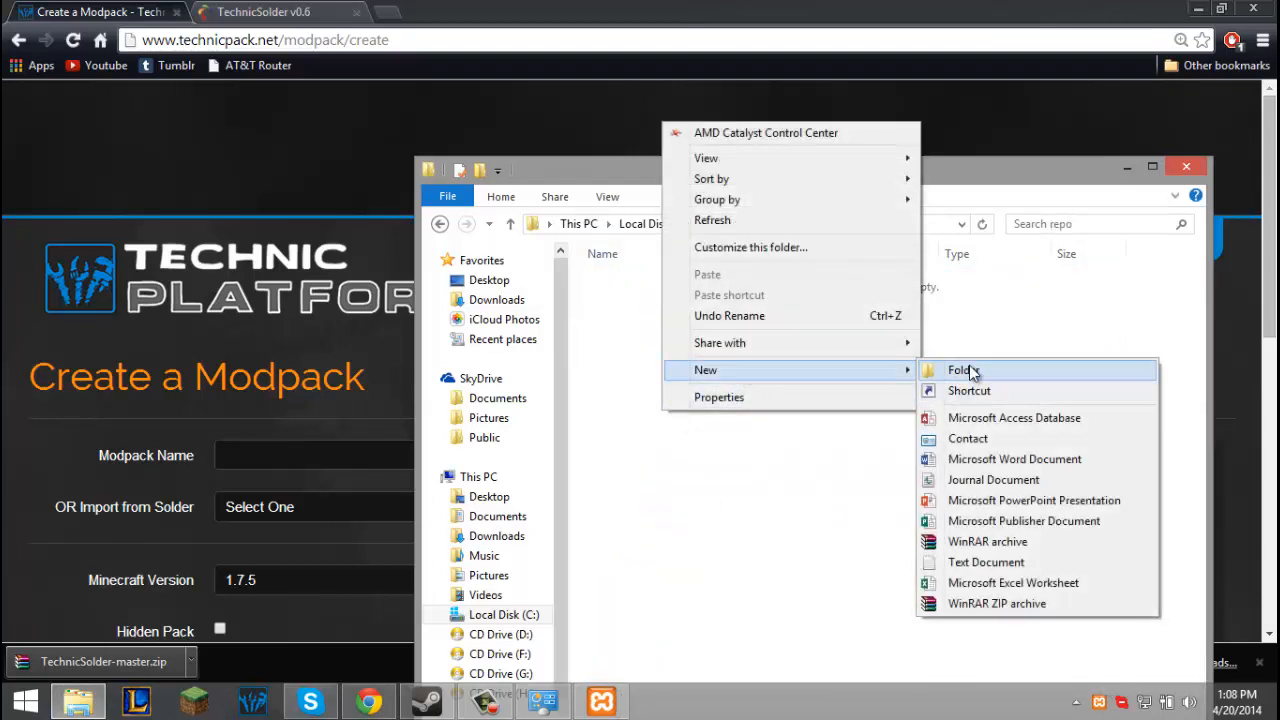
pyautogui.click(966, 371)
pyautogui.write('mods')
pyautogui.press('Return')
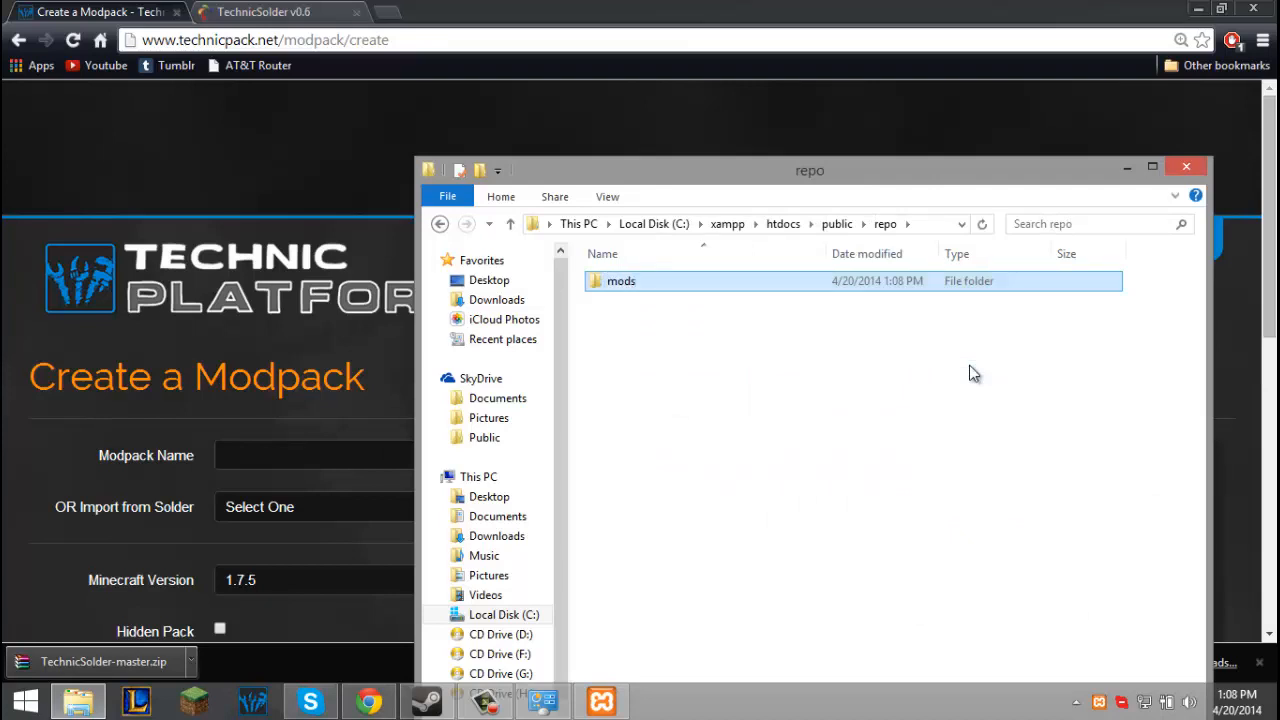
# Open the mods folder and create a folder named "forge" inside it.
pyautogui.doubleClick(787, 284)
pyautogui.rightClick(799, 358)
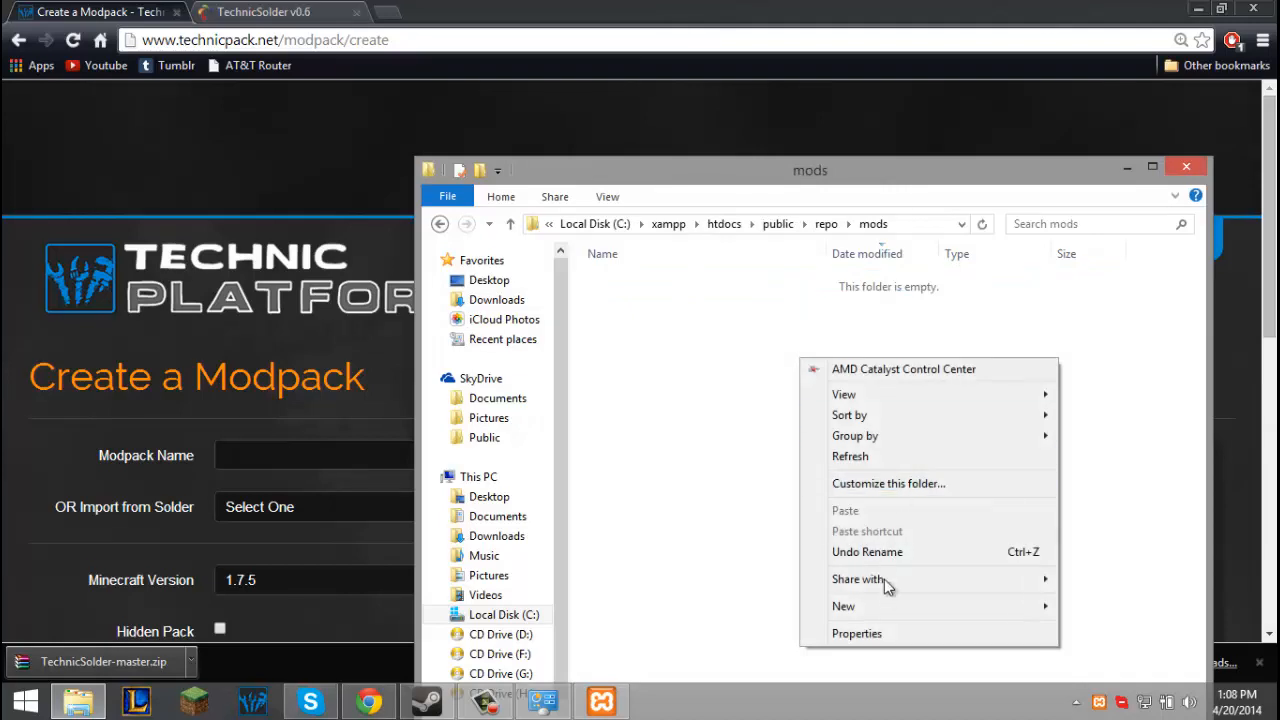
pyautogui.moveTo(986, 607)
pyautogui.click(640, 366)
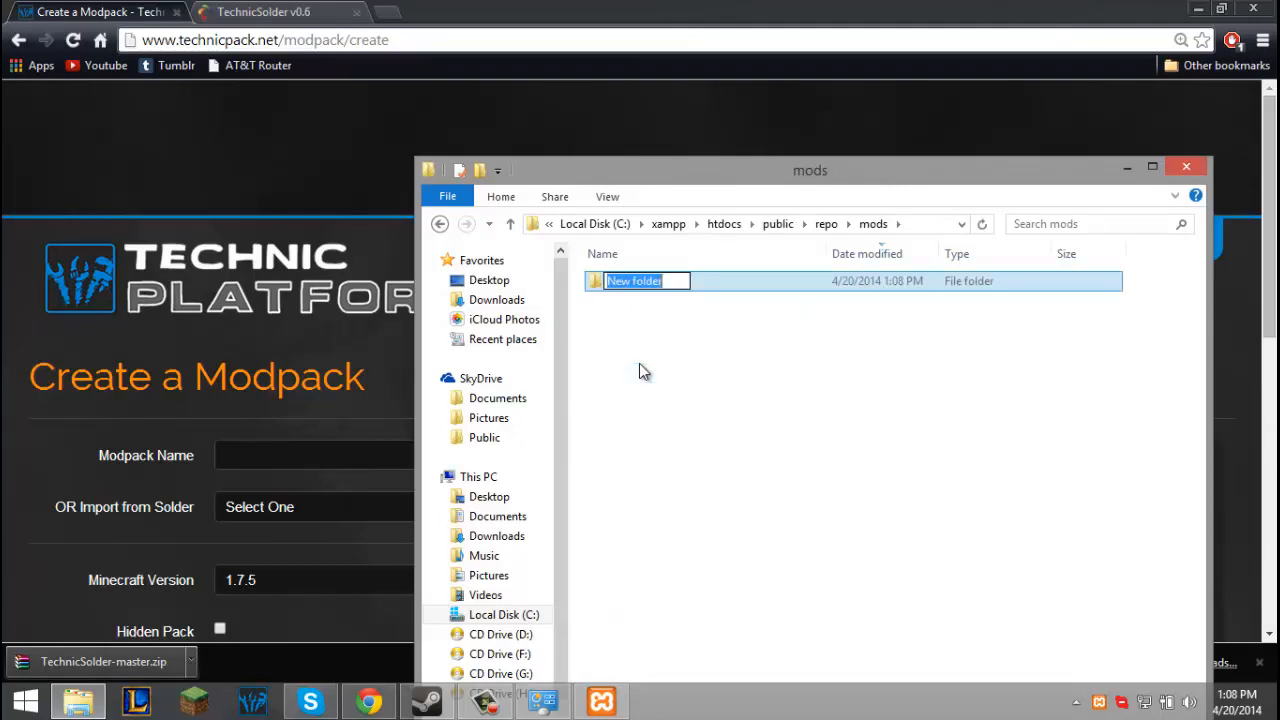
pyautogui.write('forge')
pyautogui.press('Return')
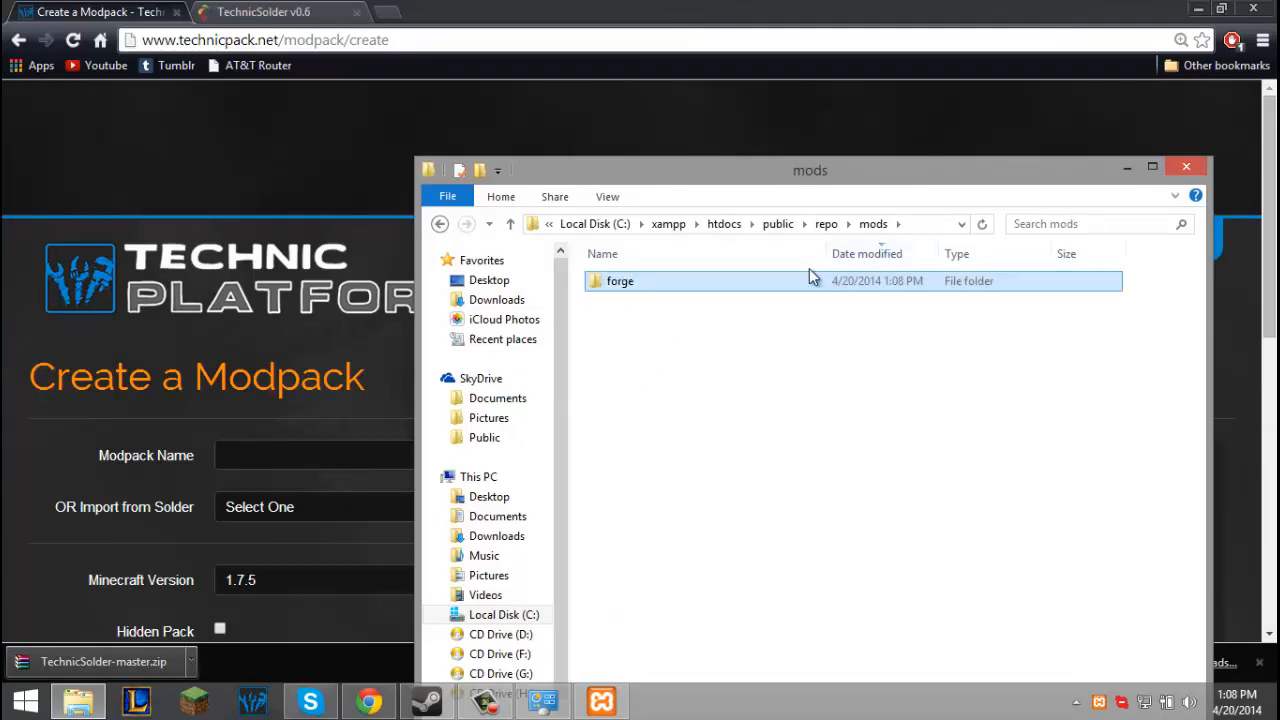
# Open the forge folder and create a ZIP archive named "forge-1.6.2.zip" inside it.
pyautogui.doubleClick(803, 283)
pyautogui.rightClick(803, 348)
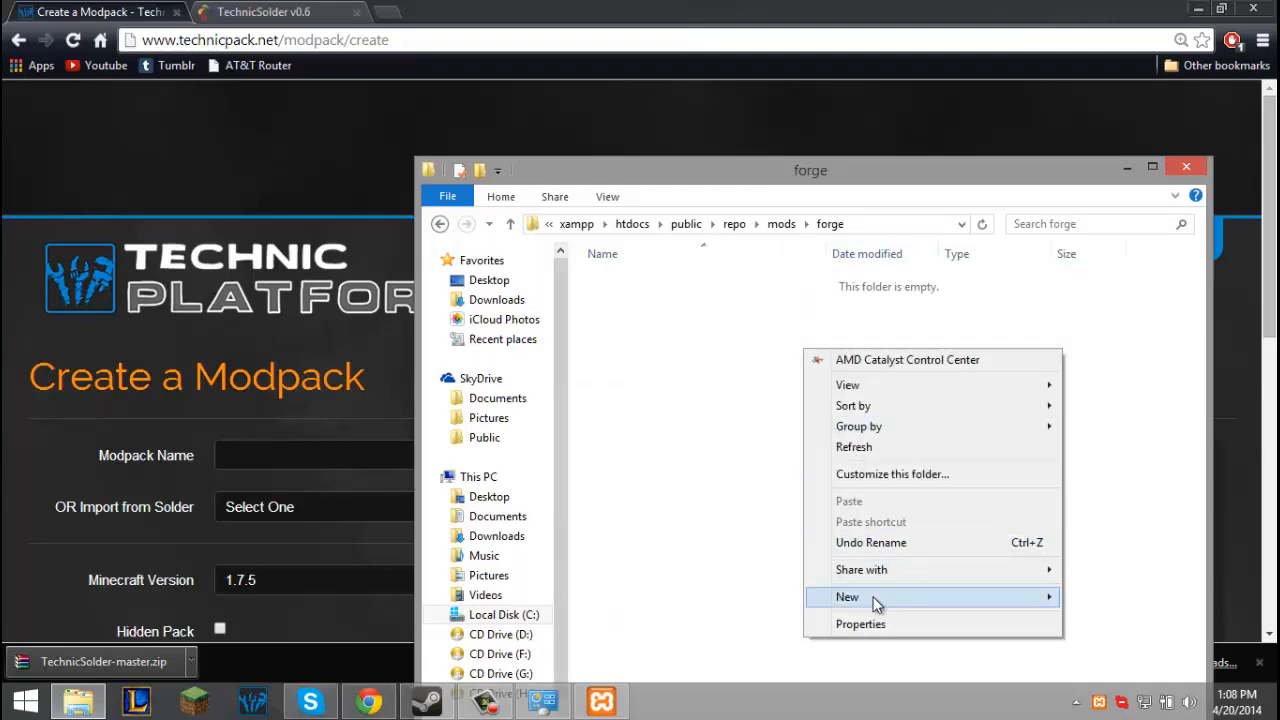
pyautogui.moveTo(871, 597)
pyautogui.click(642, 598)
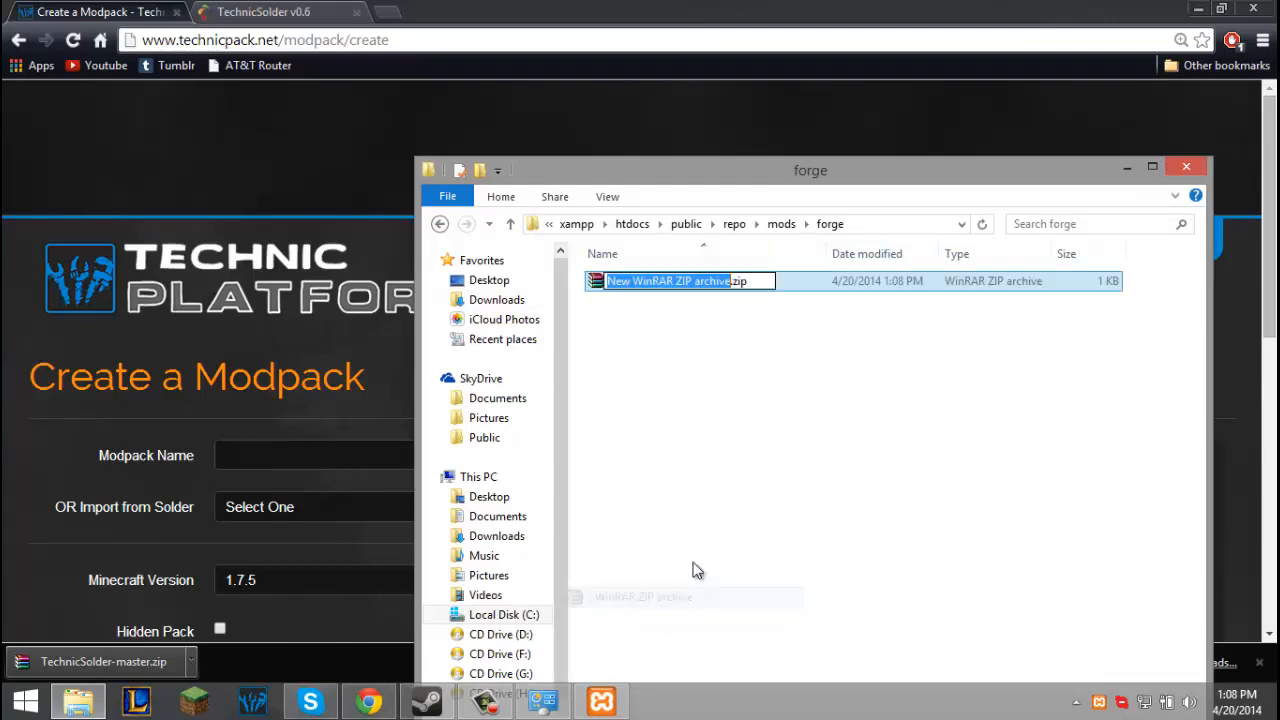
pyautogui.write('forge-1.6.2')
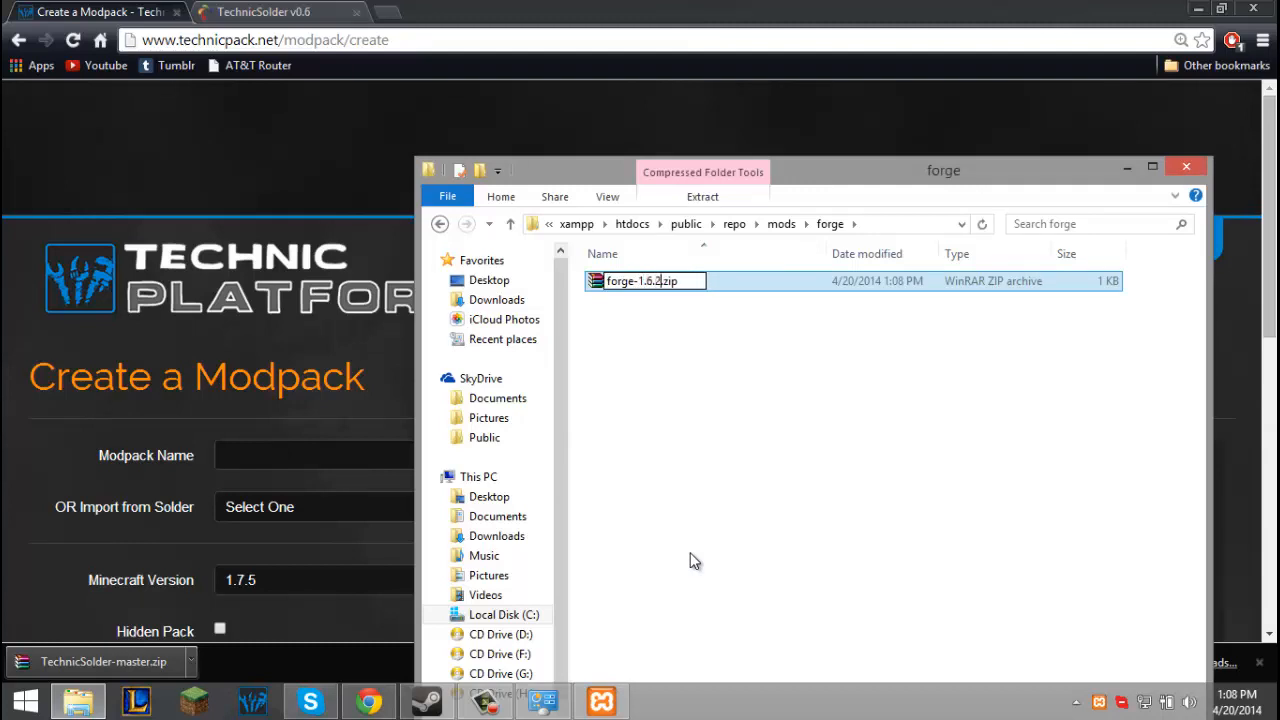
pyautogui.press('Return')
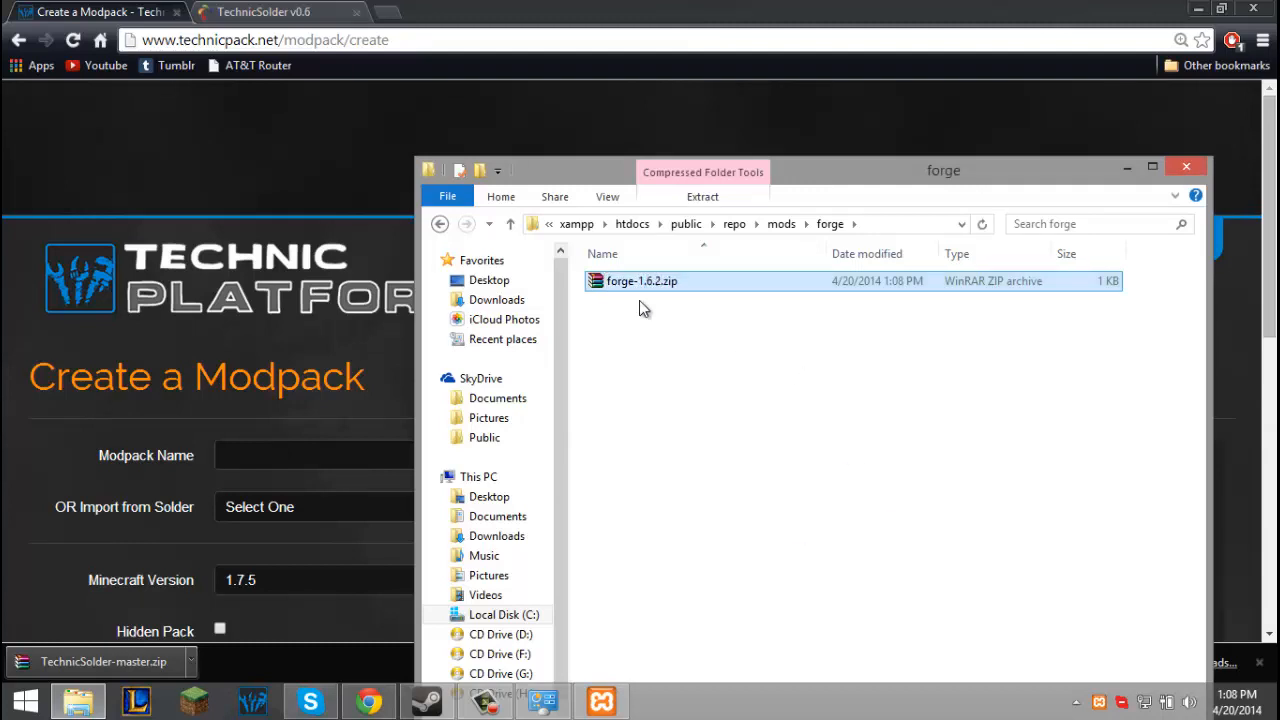
# Create a folder named "mods" beside forge-1.6.2.zip in the forge folder.
pyautogui.rightClick(698, 381)
pyautogui.moveTo(790, 629)
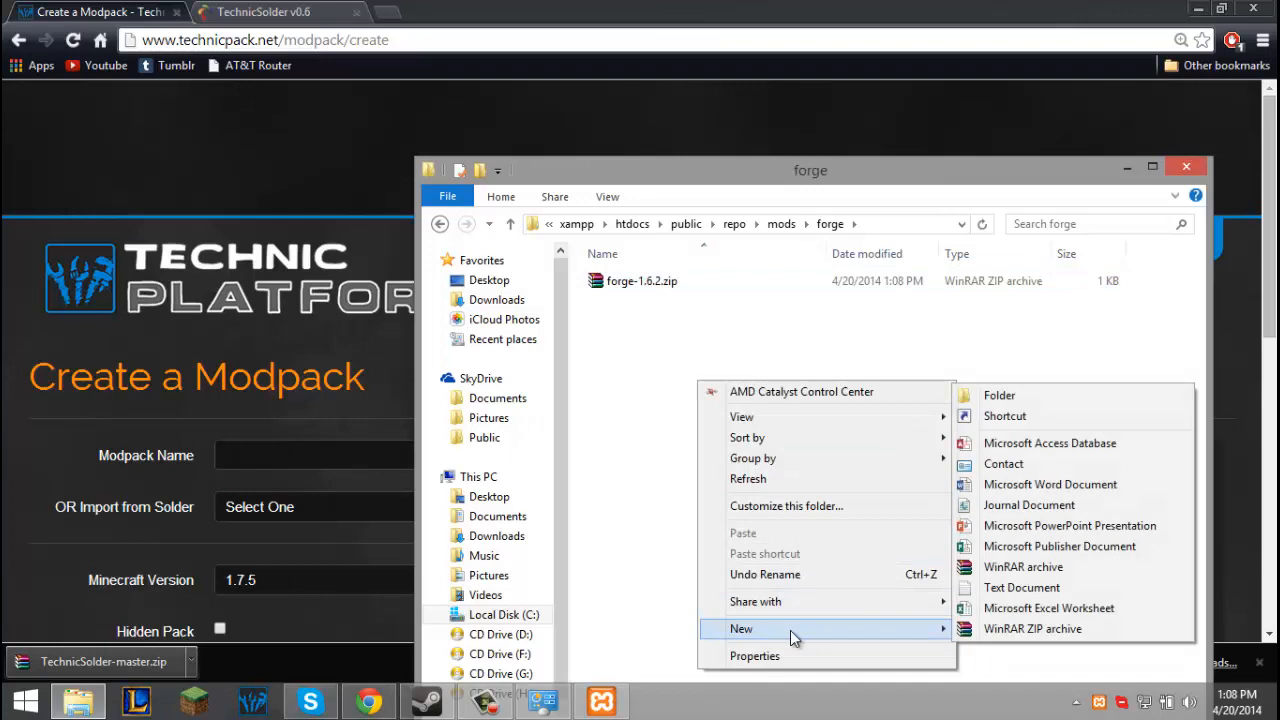
pyautogui.click(998, 404)
pyautogui.write('m')
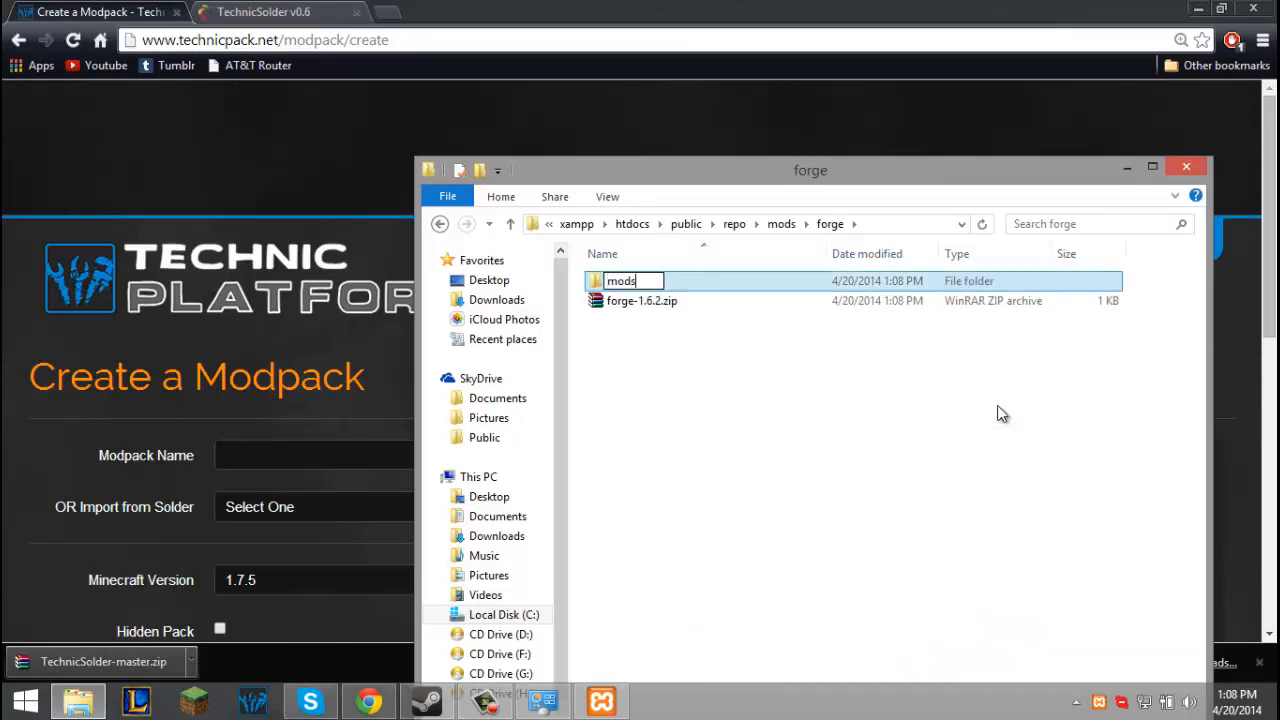
pyautogui.write('ods')
pyautogui.press('Return')
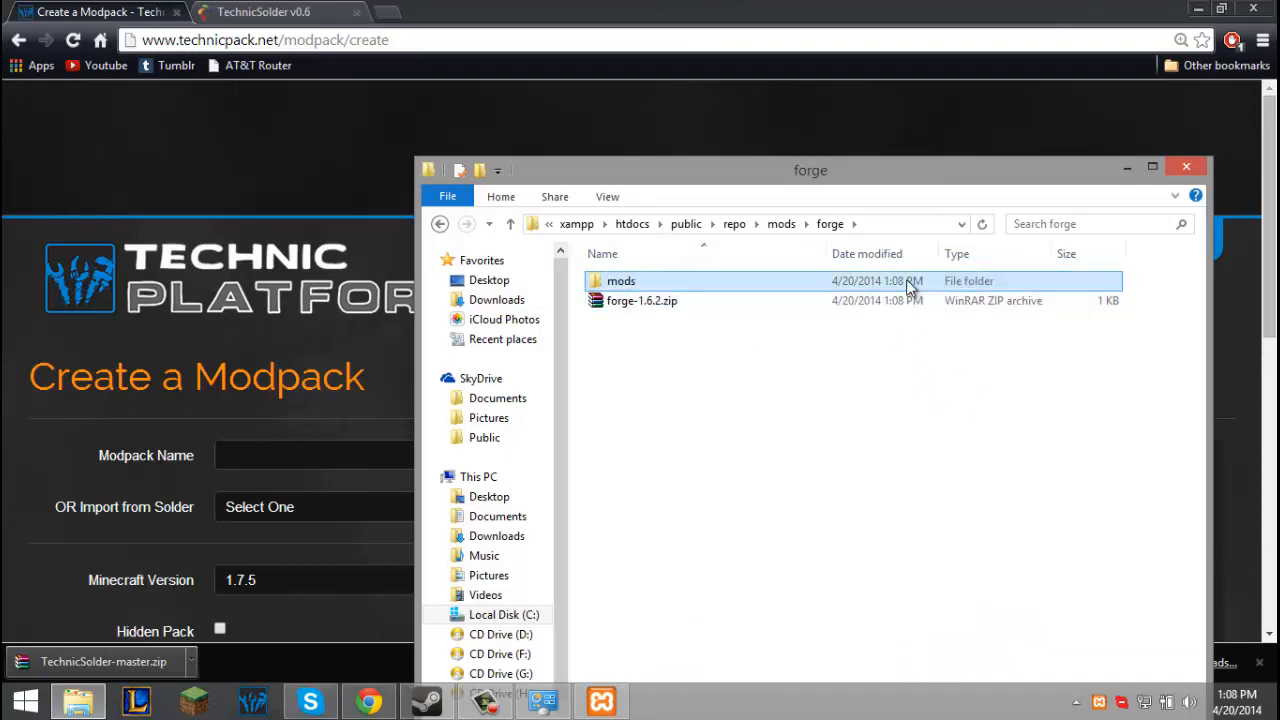
# Open the Downloads folder in a separate File Explorer window and place it beside the forge folder window.
pyautogui.rightClick(83, 703)
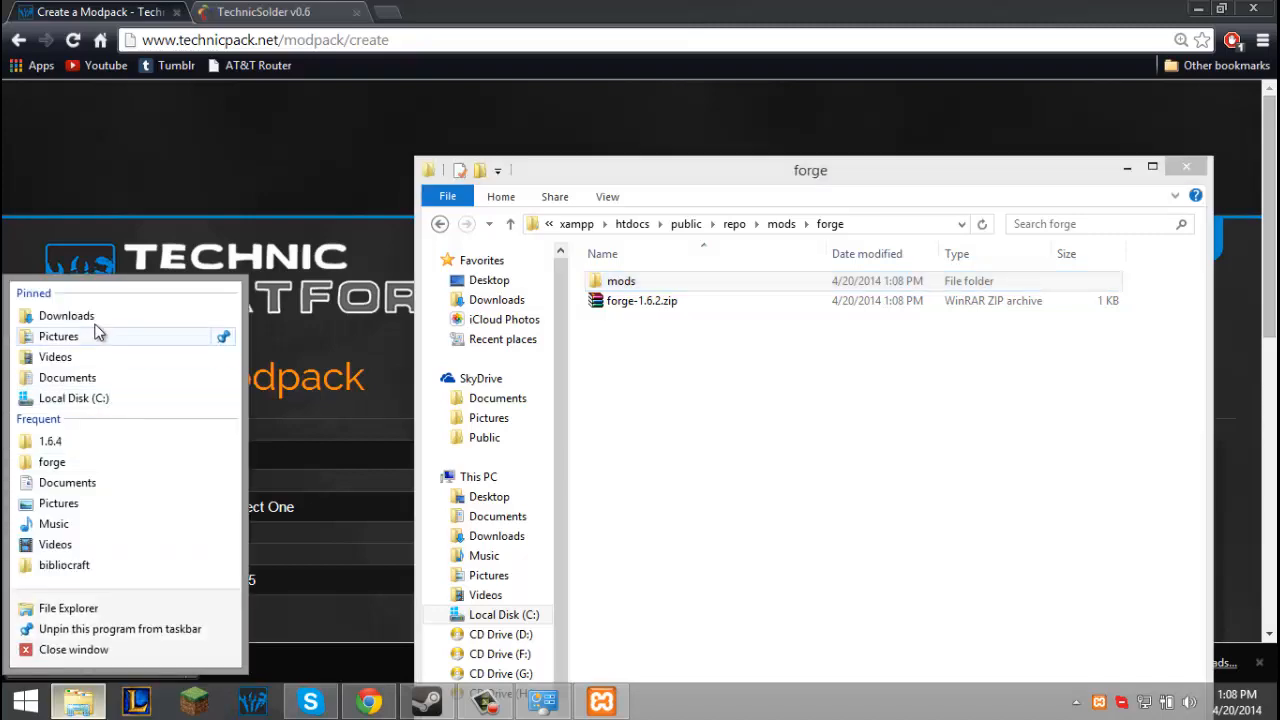
pyautogui.click(86, 299)
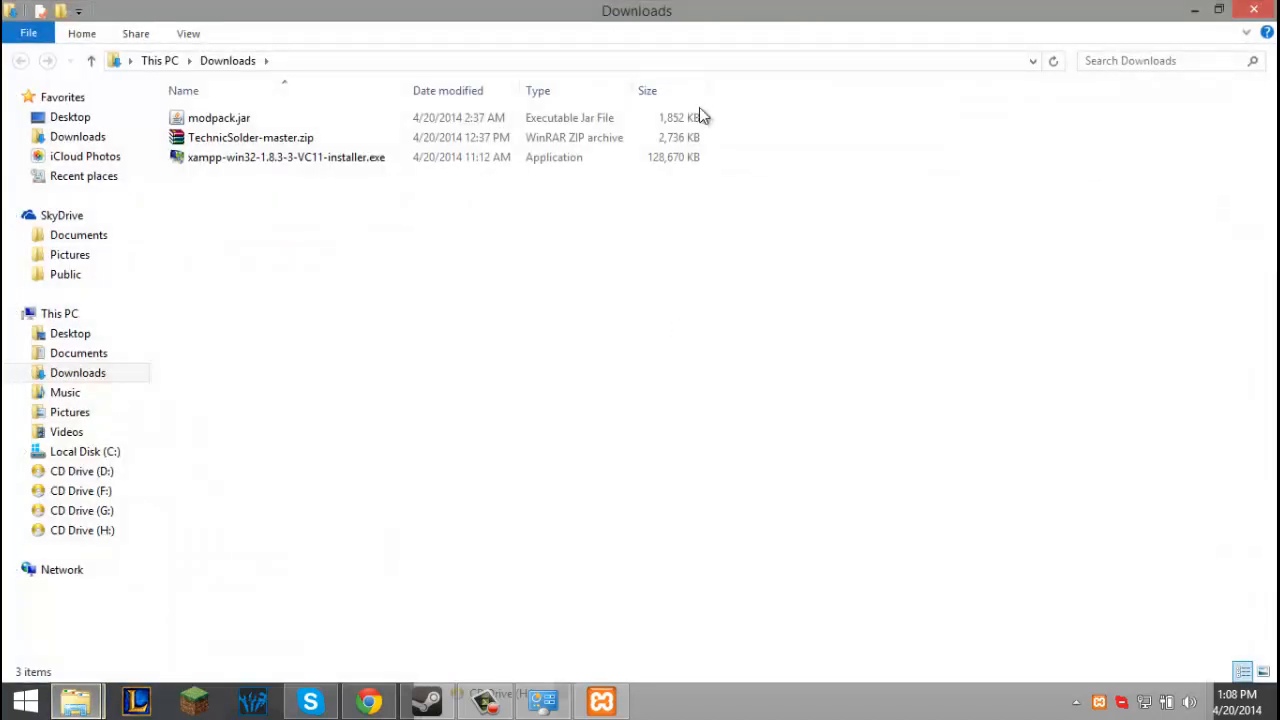
pyautogui.moveTo(625, 8); pyautogui.dragTo(328, 322)
# Look inside the mods folder within the forge folder, return to forge and delete that mods folder.
pyautogui.doubleClick(749, 277)
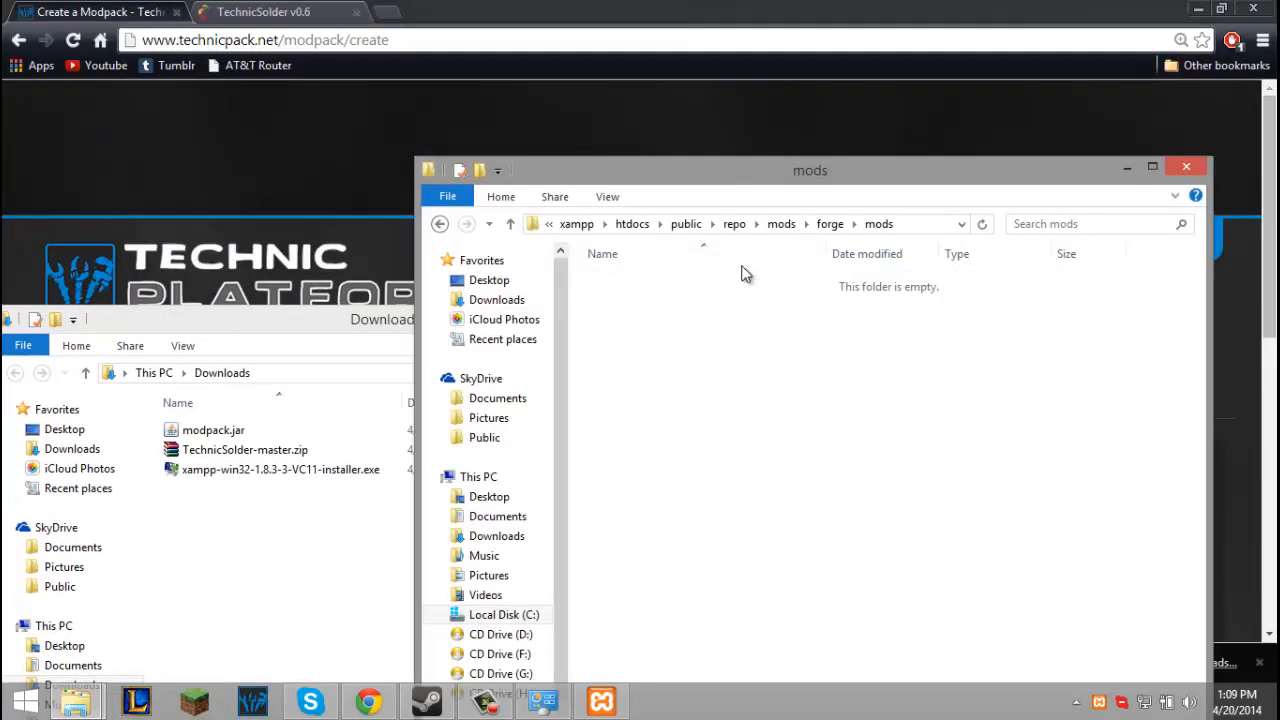
pyautogui.press('BackSpace')
pyautogui.rightClick(718, 283)
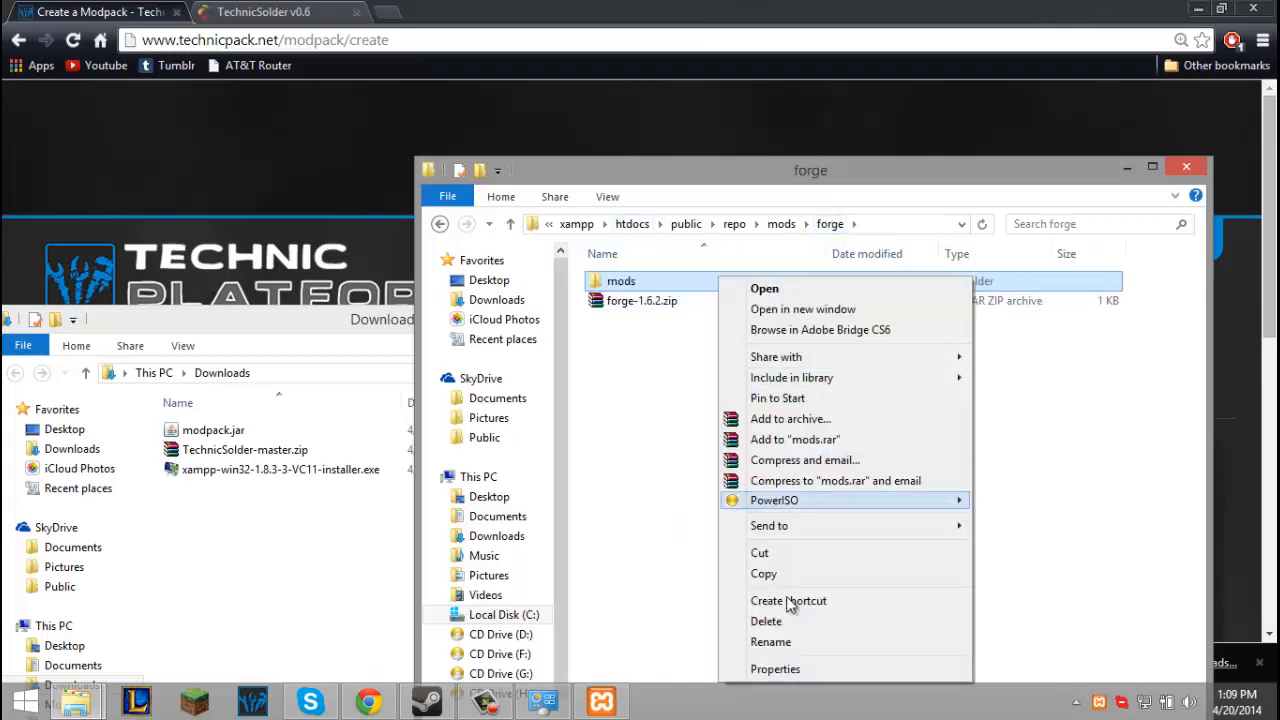
pyautogui.click(795, 618)
# Create a folder named "bin" inside the forge folder.
pyautogui.rightClick(700, 452)
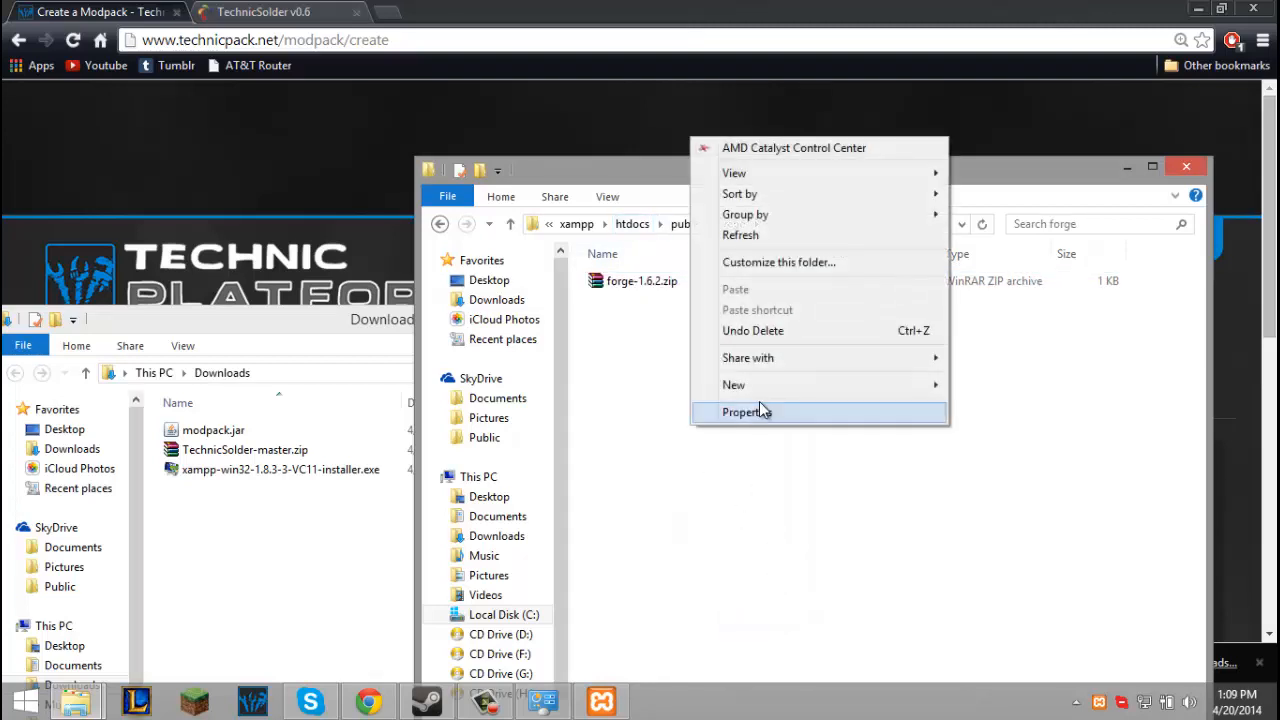
pyautogui.moveTo(765, 388)
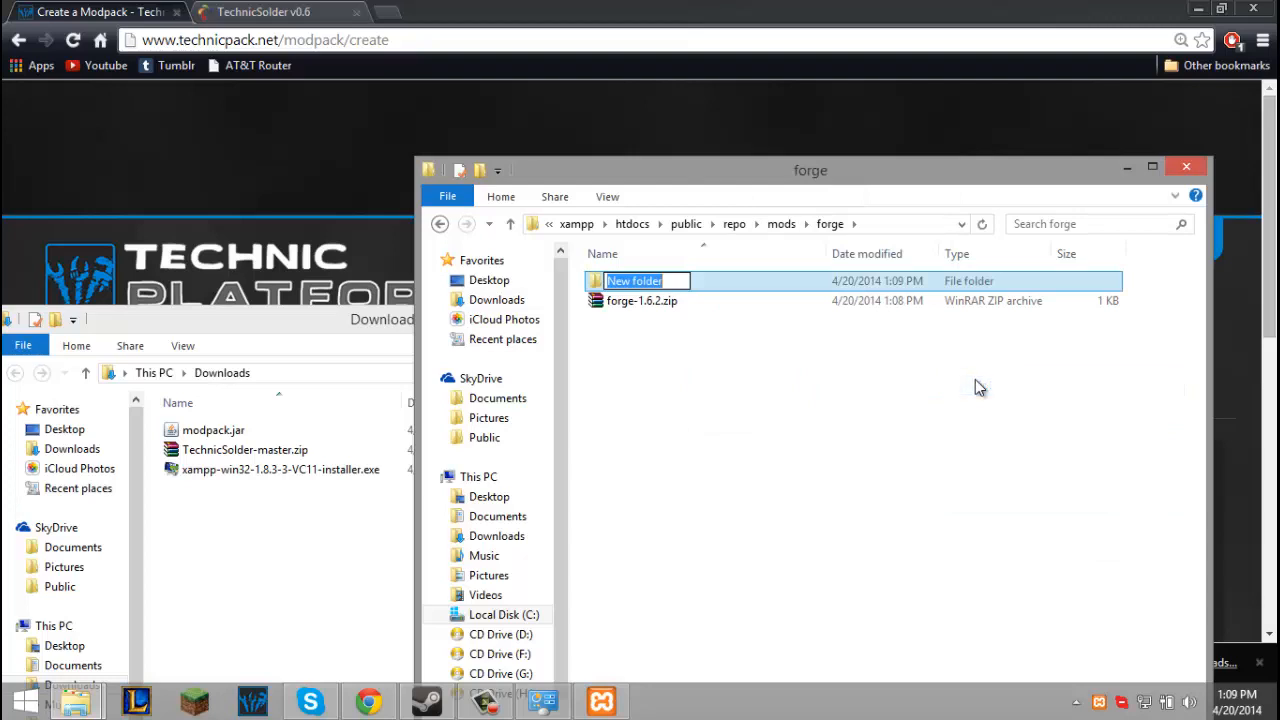
pyautogui.write('bin')
pyautogui.press('Return')
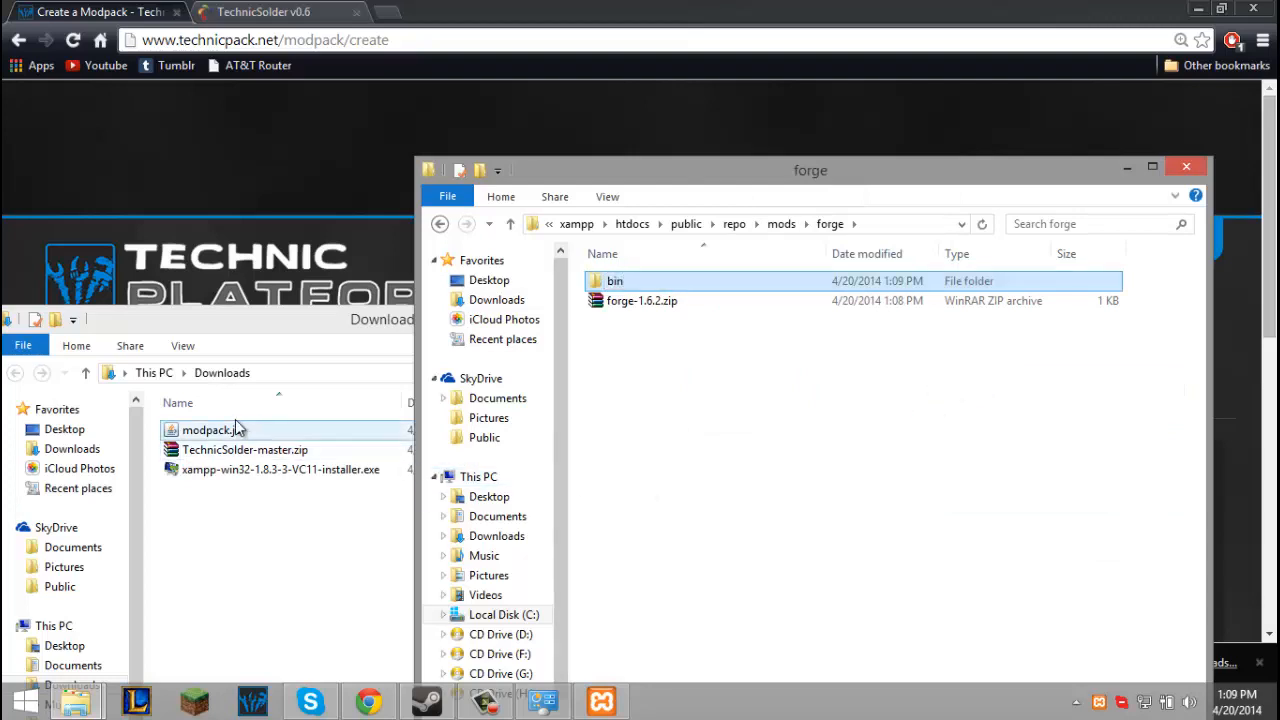
# Move modpack.jar from Downloads into the bin folder and close the Downloads window.
pyautogui.moveTo(222, 431); pyautogui.dragTo(709, 286)
pyautogui.click(365, 333)
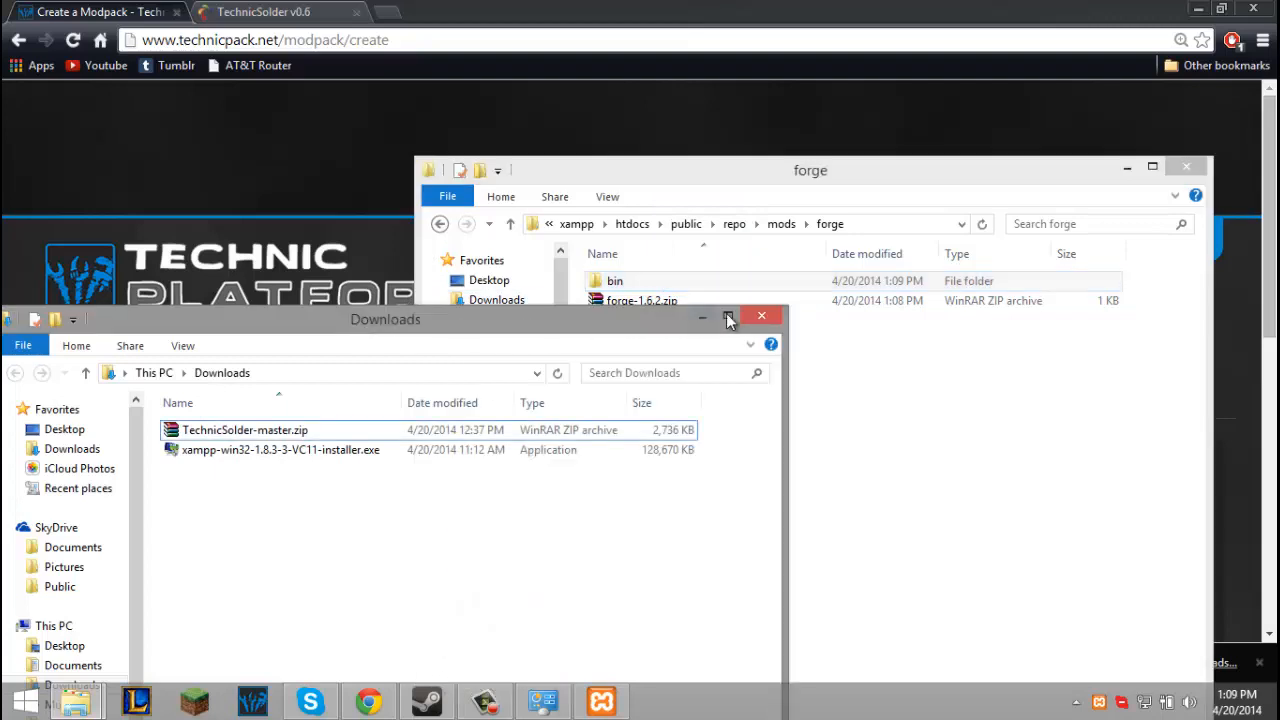
pyautogui.click(770, 318)
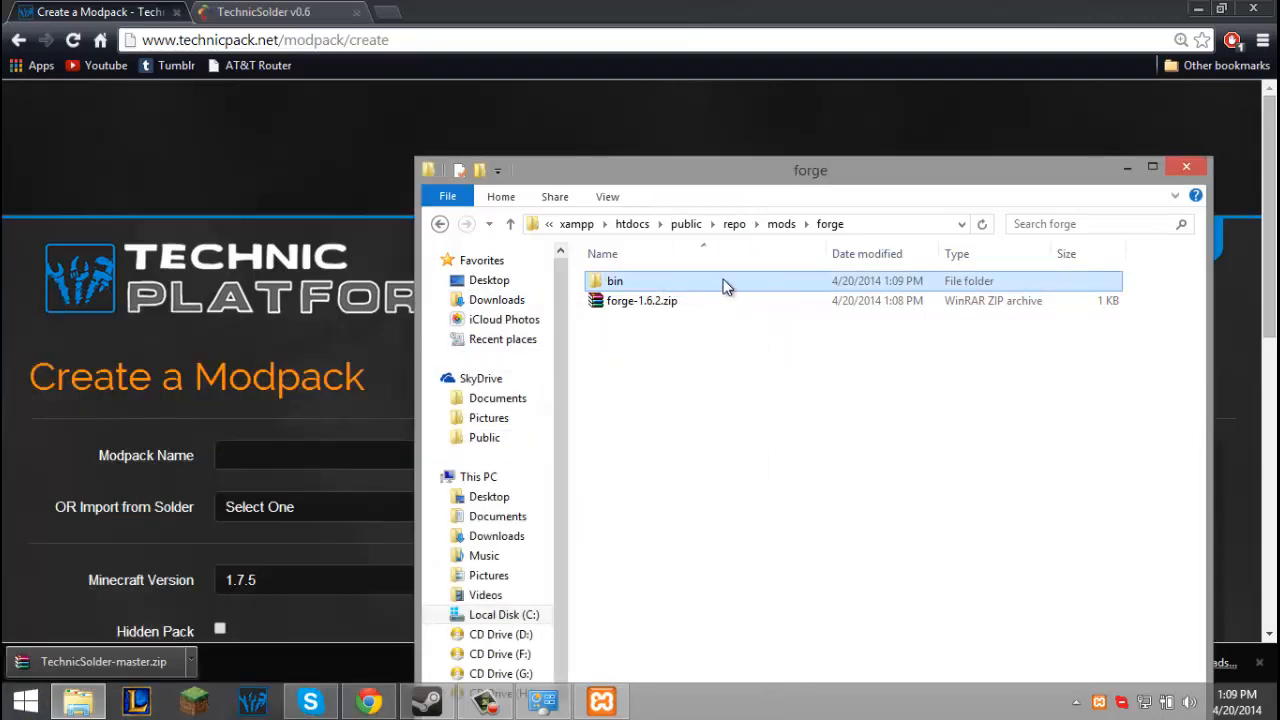
# Add the bin folder to forge-1.6.2.zip and check the archive's contents in WinRAR.
pyautogui.moveTo(710, 289); pyautogui.dragTo(823, 303)
pyautogui.doubleClick(653, 300)
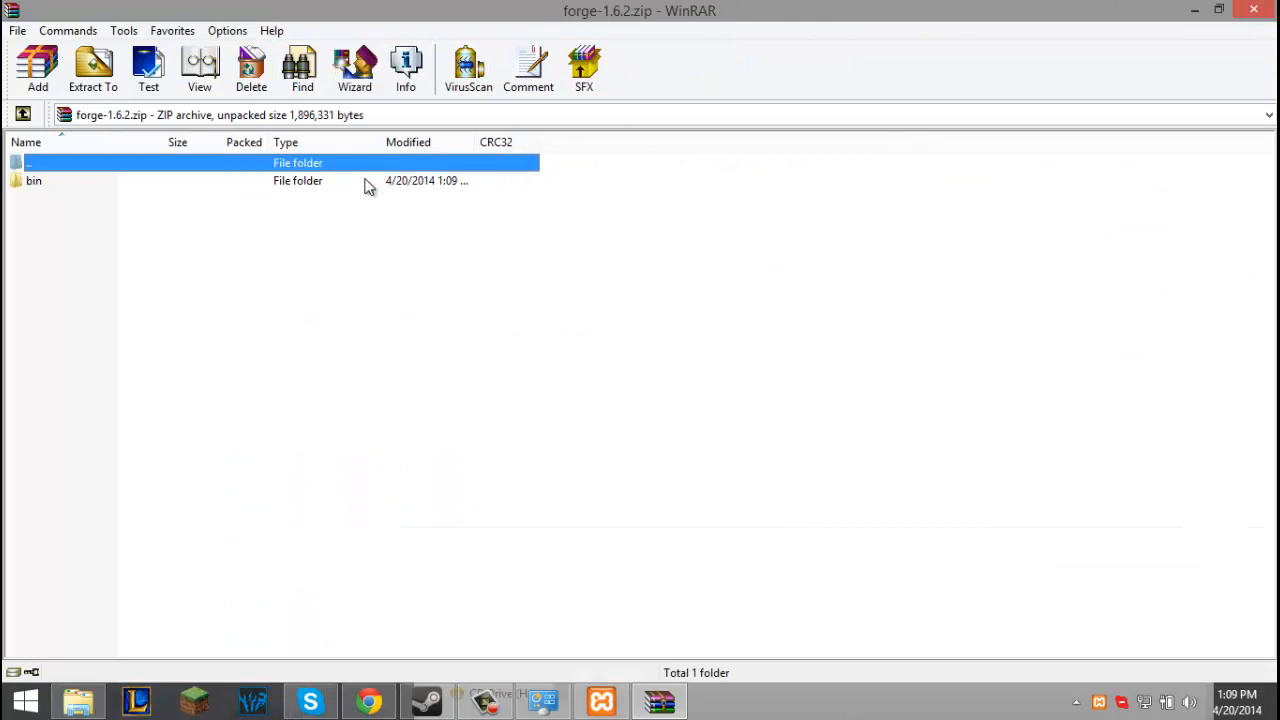
pyautogui.doubleClick(336, 187)
pyautogui.hotkey('alt', 'F4')
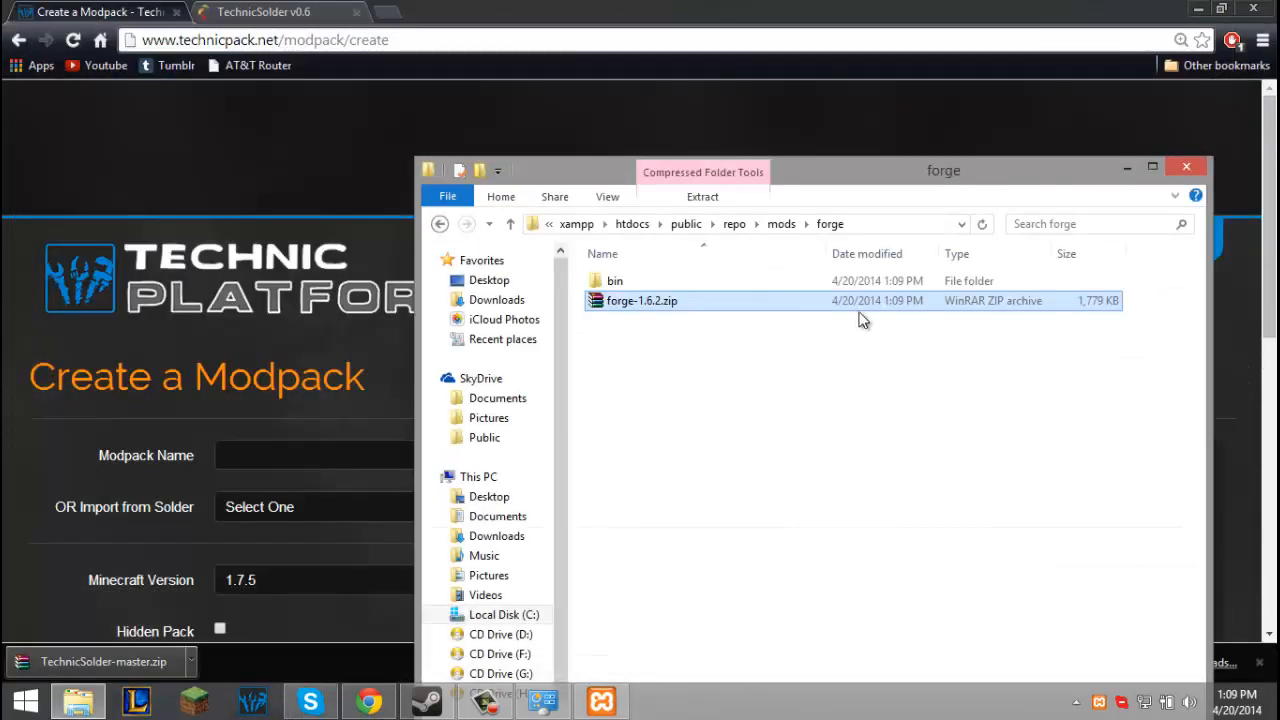
# Switch to the TechnicSolder page in Chrome and open the form for adding a modpack.
pyautogui.click(737, 222)
pyautogui.click(330, 11)
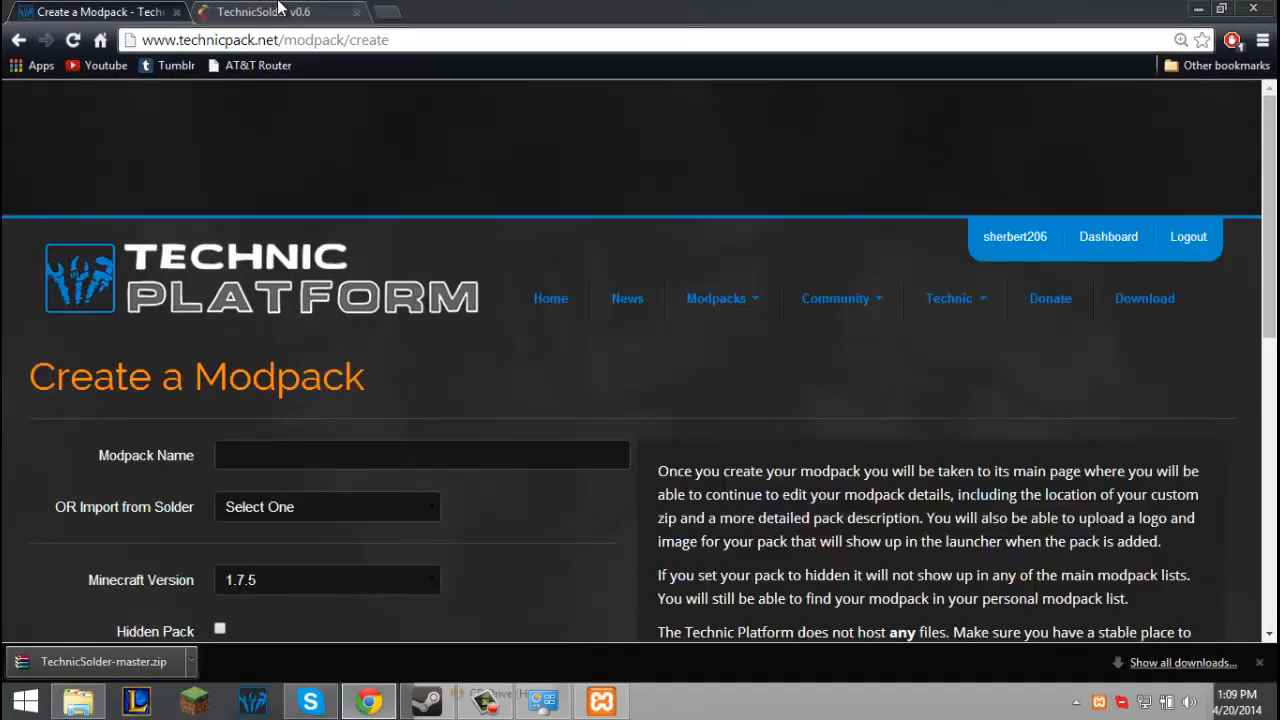
pyautogui.click(90, 188)
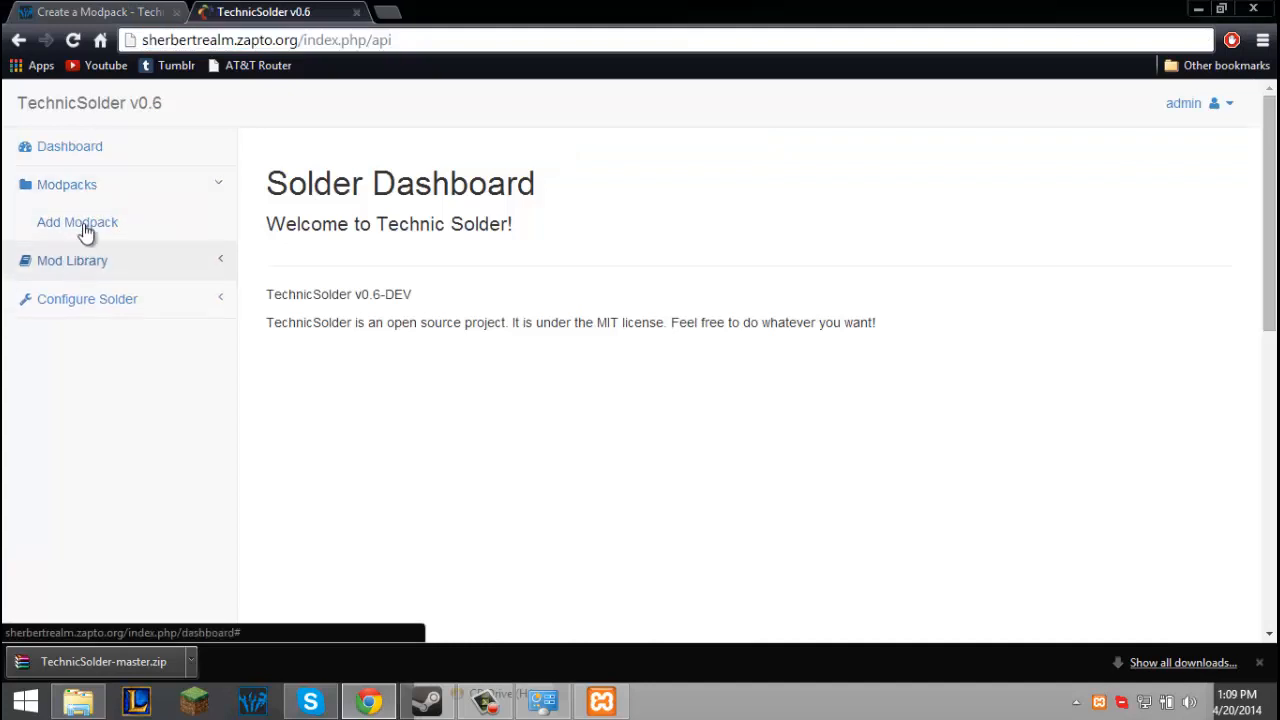
pyautogui.click(85, 233)
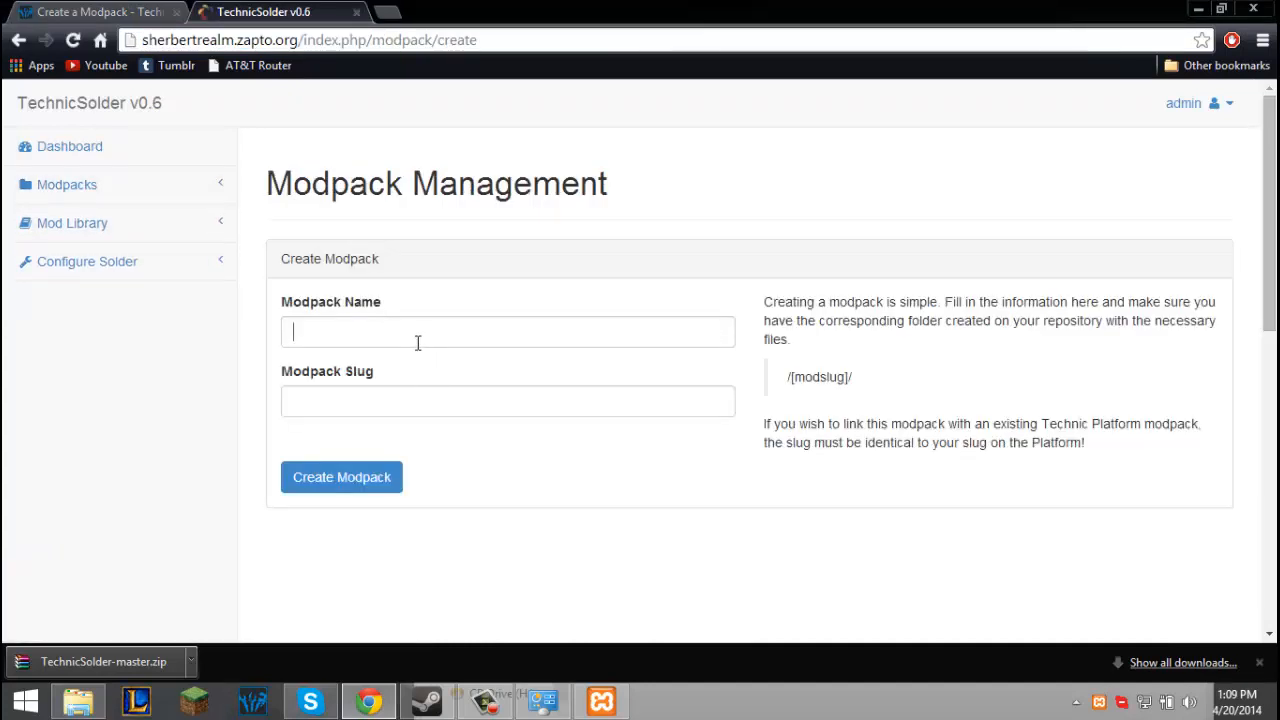
# Try "test-forge" as the name of the new modpack.
pyautogui.write('sherber')
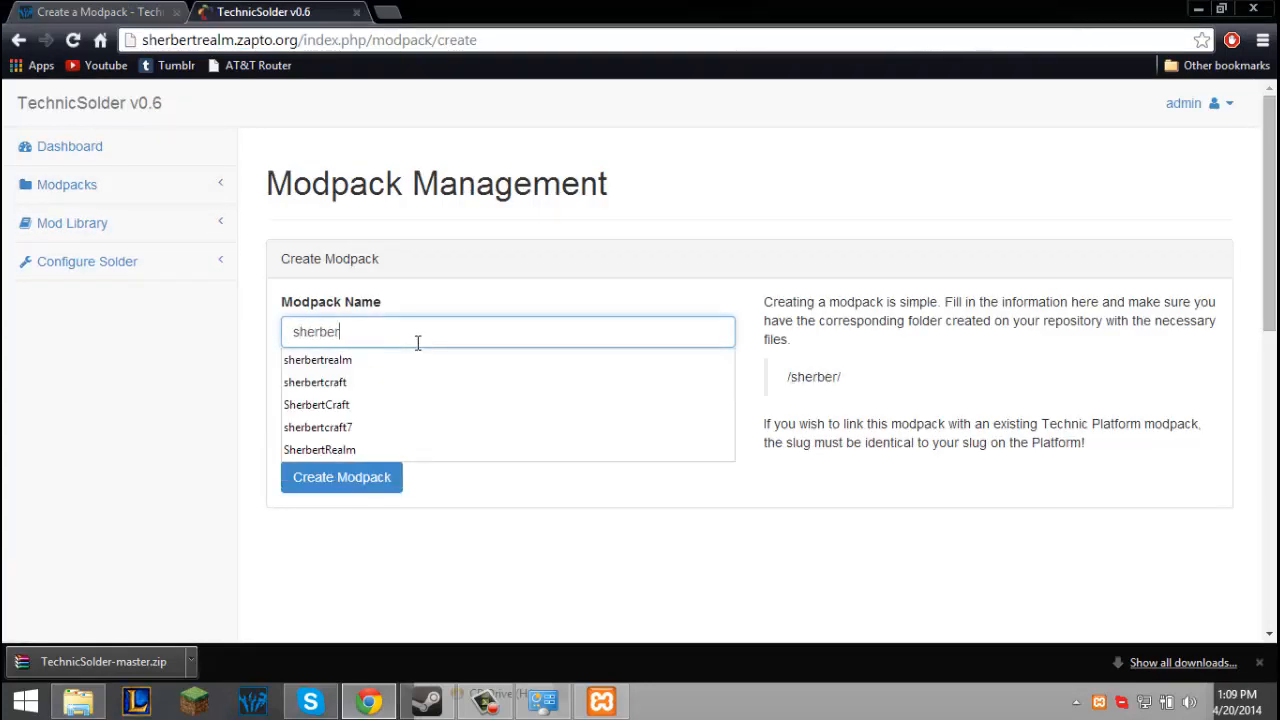
pyautogui.press('BackSpace')
pyautogui.press('BackSpace')
pyautogui.press('BackSpace')
pyautogui.press('BackSpace')
pyautogui.press('BackSpace')
pyautogui.press('BackSpace')
pyautogui.press('BackSpace')
pyautogui.write('test')
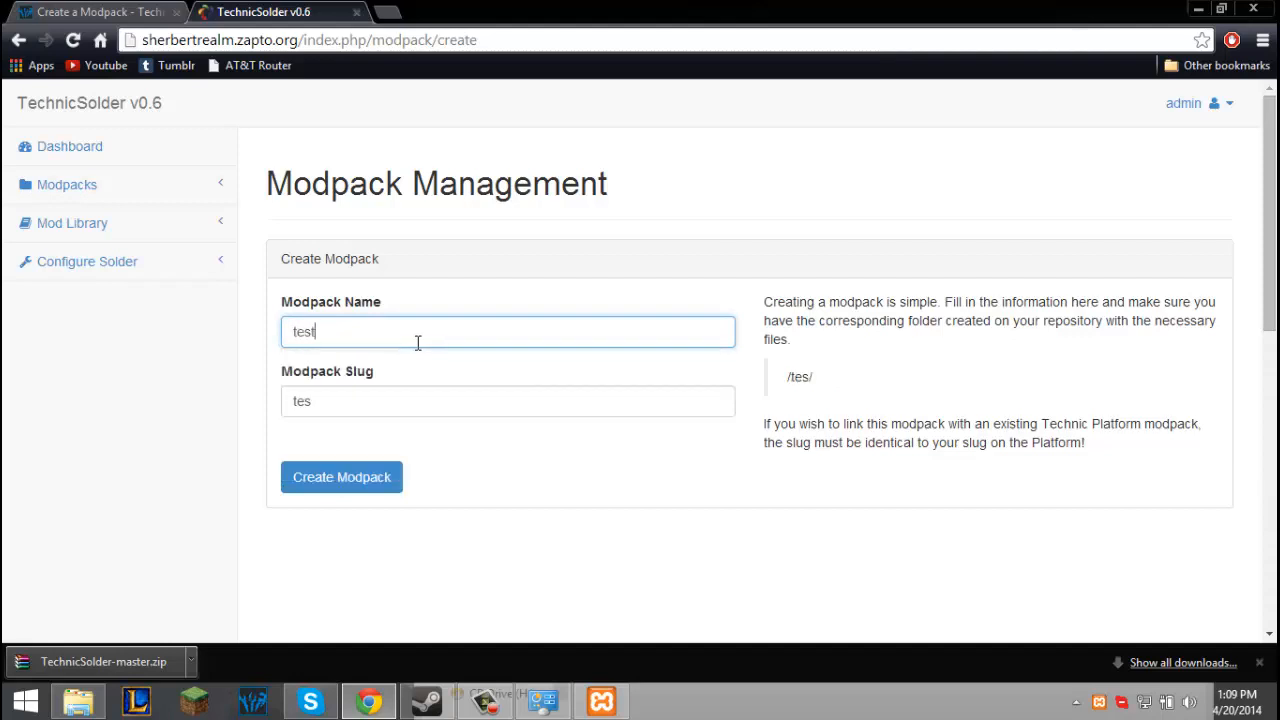
pyautogui.write('-forge')
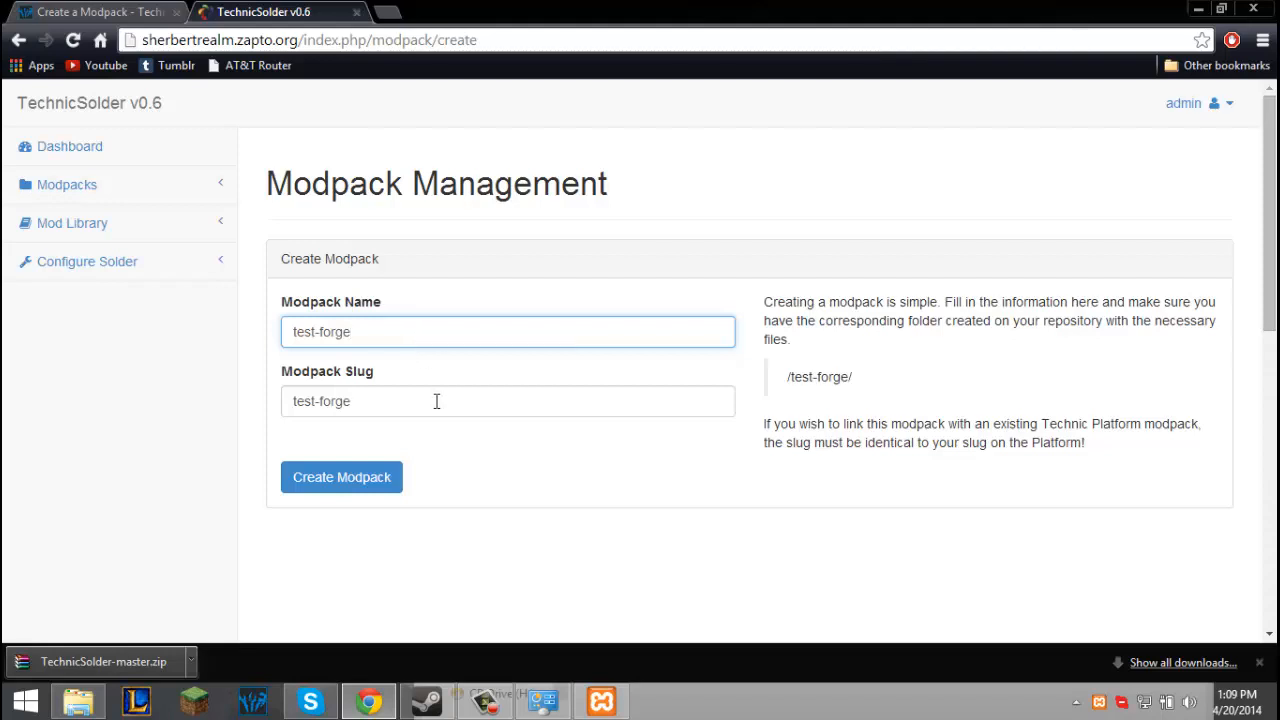
pyautogui.press('Tab')
pyautogui.hotkey('shift', 'Tab')
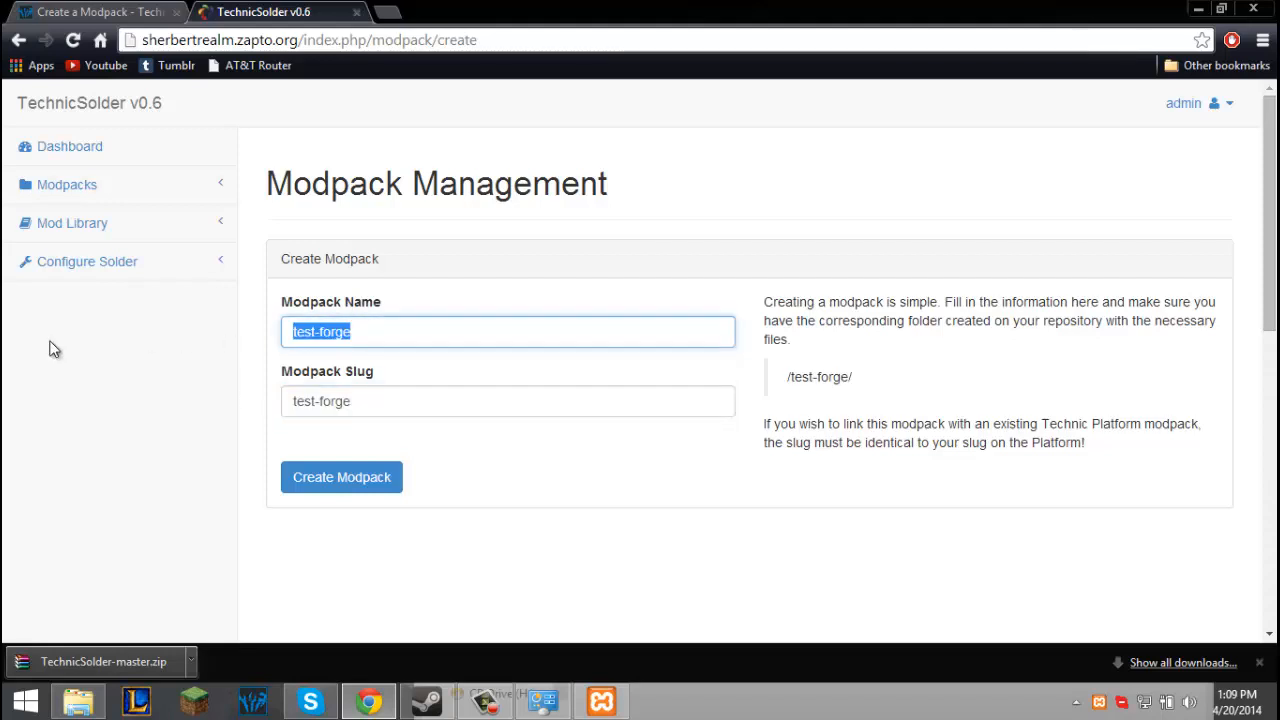
# Name the modpack "sherbert test" and create it.
pyautogui.write('sherber')
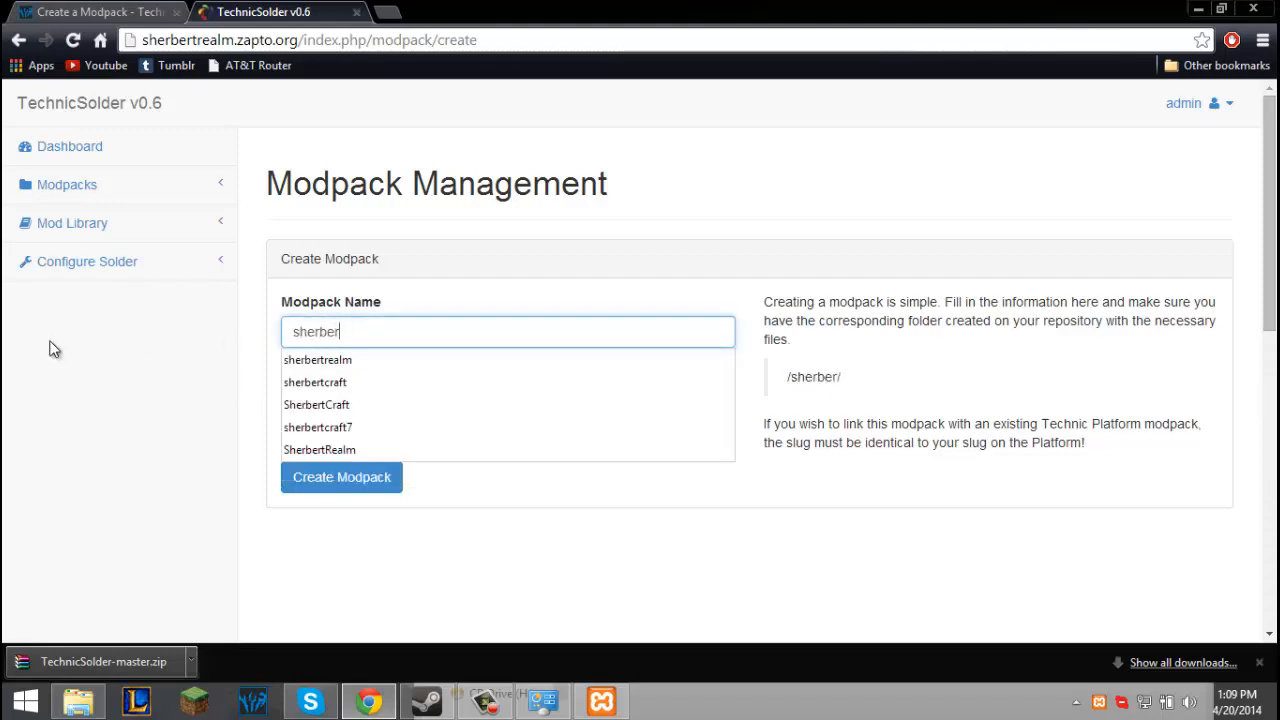
pyautogui.write('t-test')
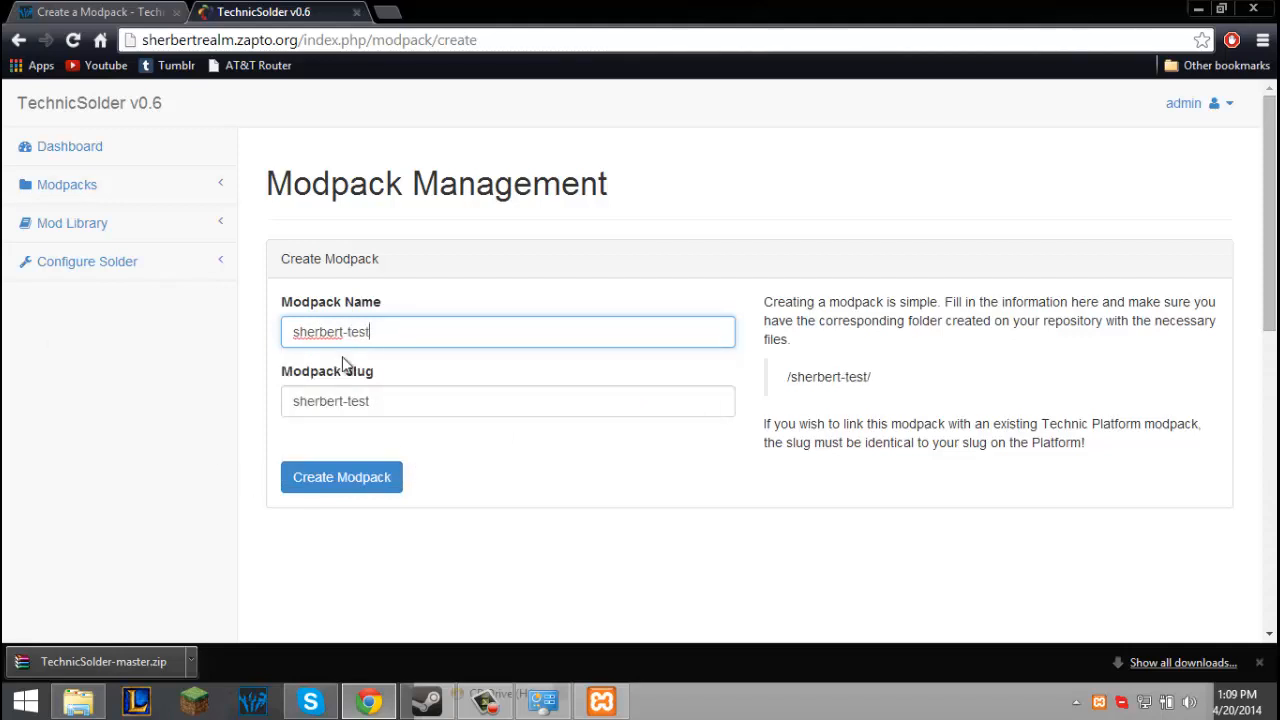
pyautogui.press('BackSpace')
pyautogui.click(384, 484)
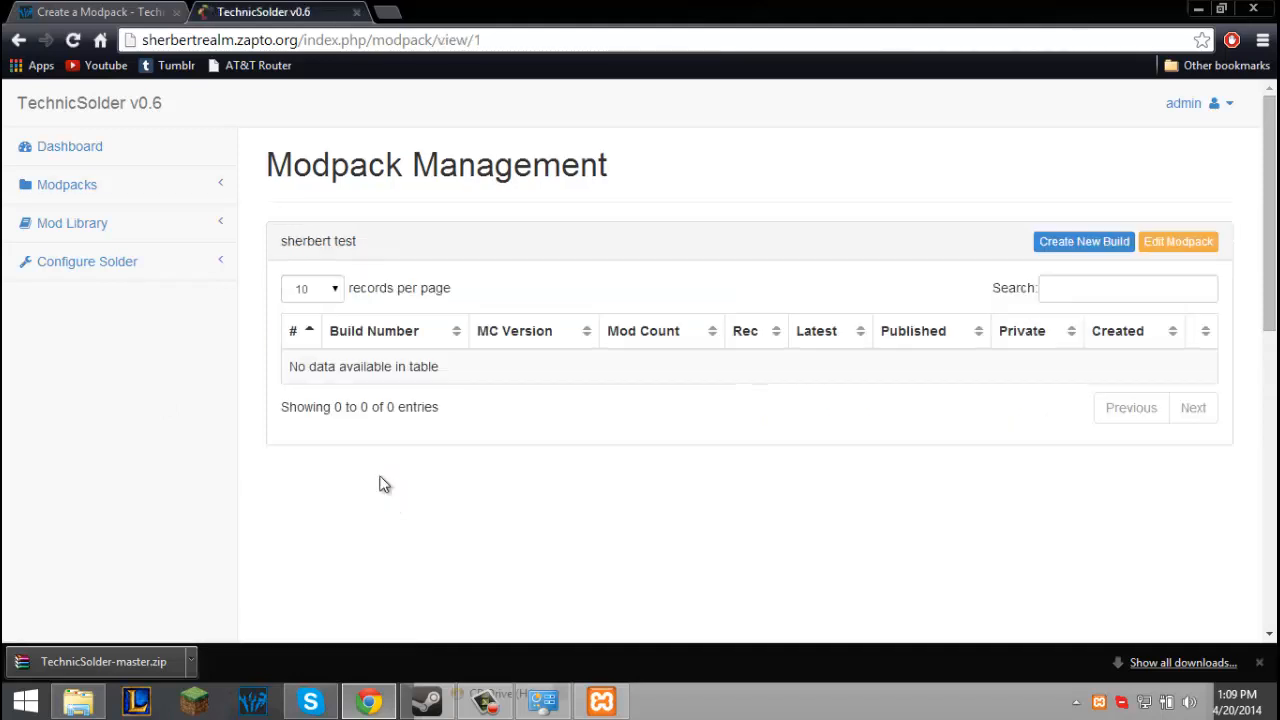
# Add a new build numbered 1.0 to the modpack for Minecraft 1.6.2, without cloning another build.
pyautogui.click(1112, 241)
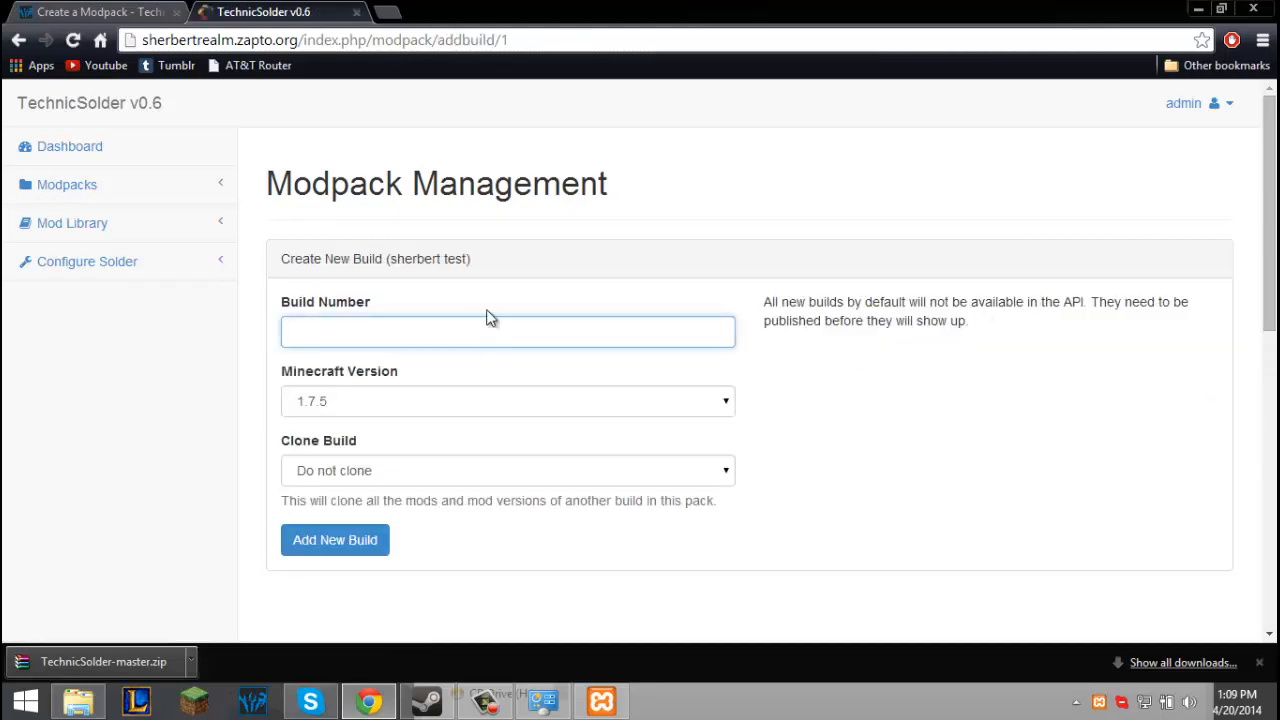
pyautogui.write('1')
pyautogui.click(354, 357)
pyautogui.click(368, 397)
pyautogui.click(340, 153)
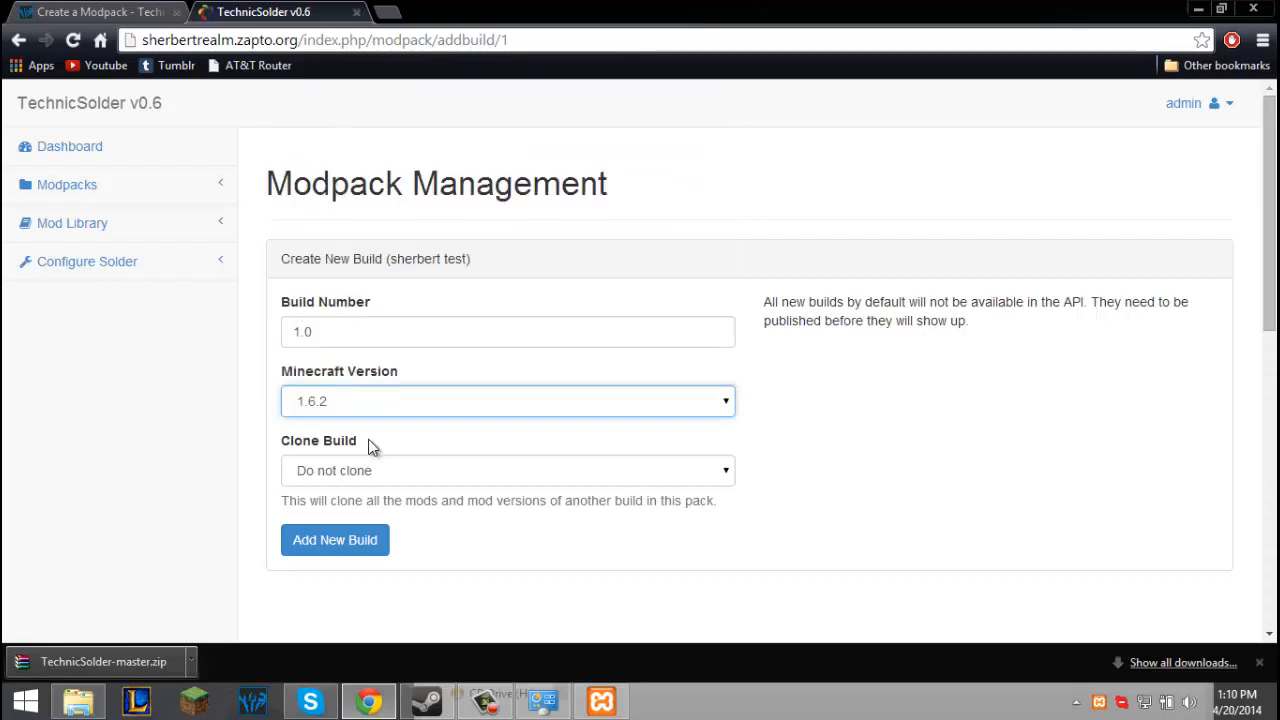
pyautogui.click(367, 470)
pyautogui.click(367, 489)
pyautogui.click(338, 540)
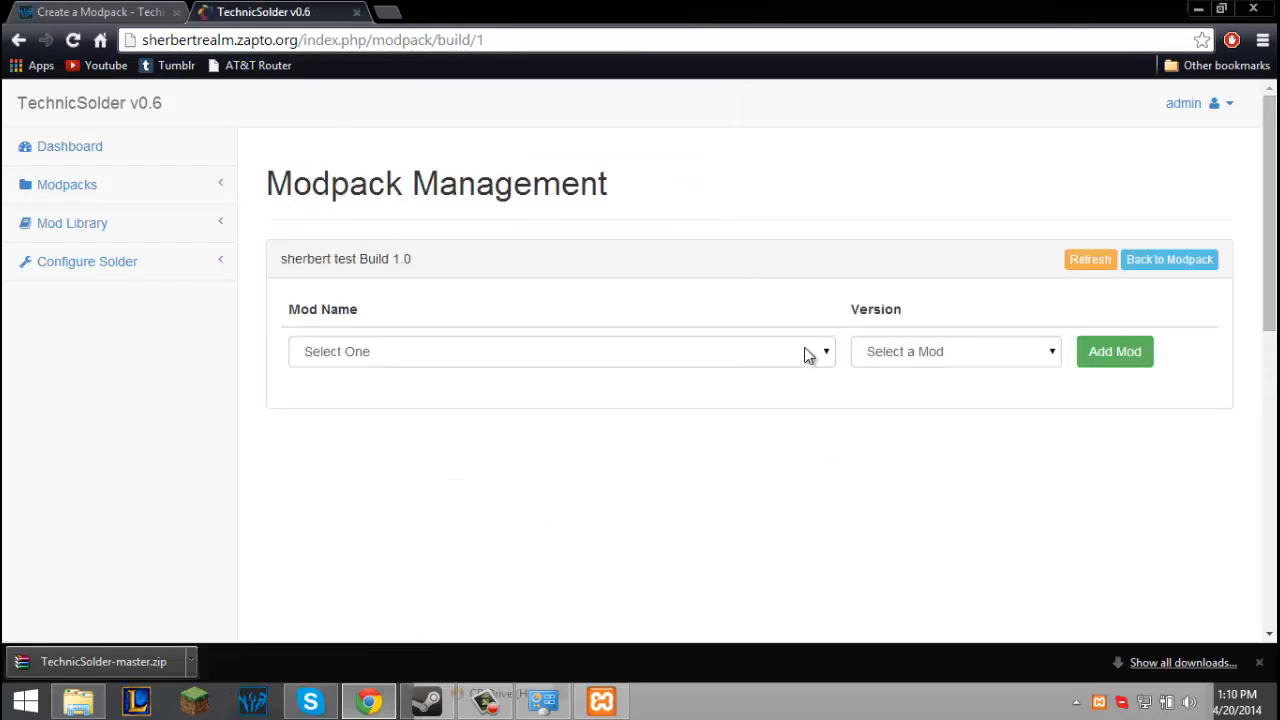
# Start a new mod entry in the mod library named "forge" with the slug "forge".
pyautogui.click(808, 355)
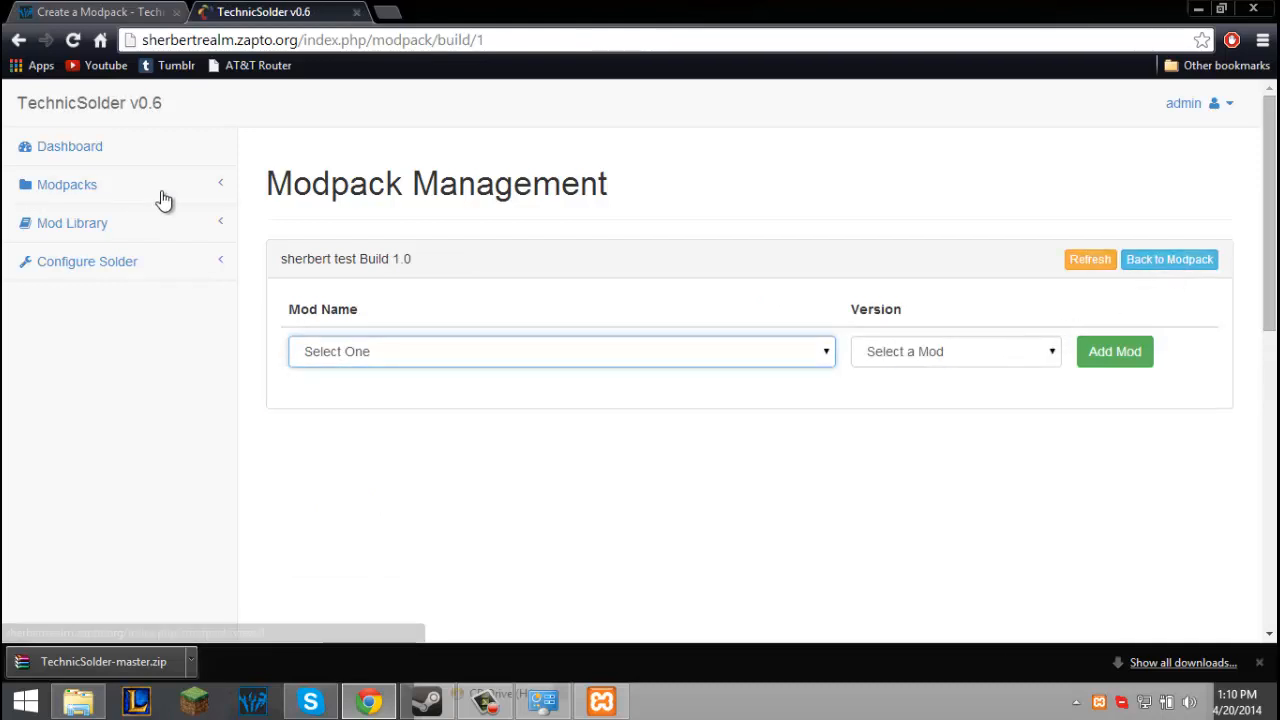
pyautogui.click(158, 224)
pyautogui.click(137, 303)
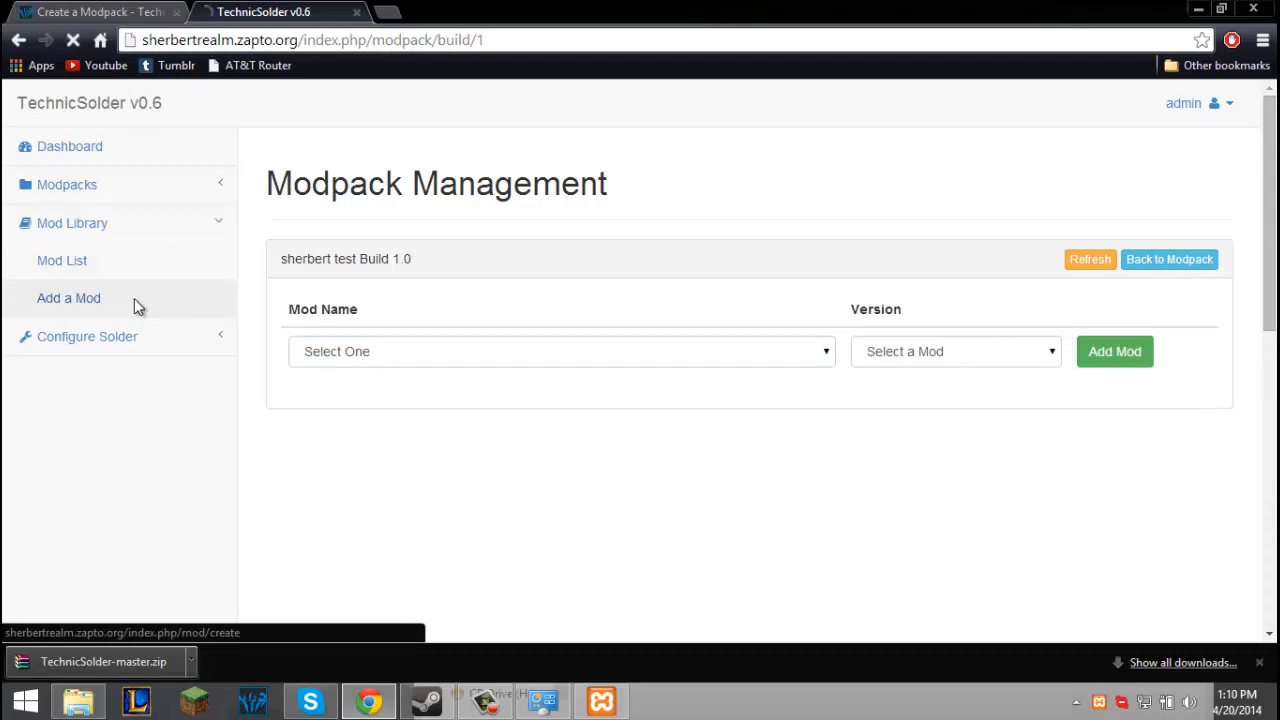
pyautogui.click(421, 340)
pyautogui.write('forge')
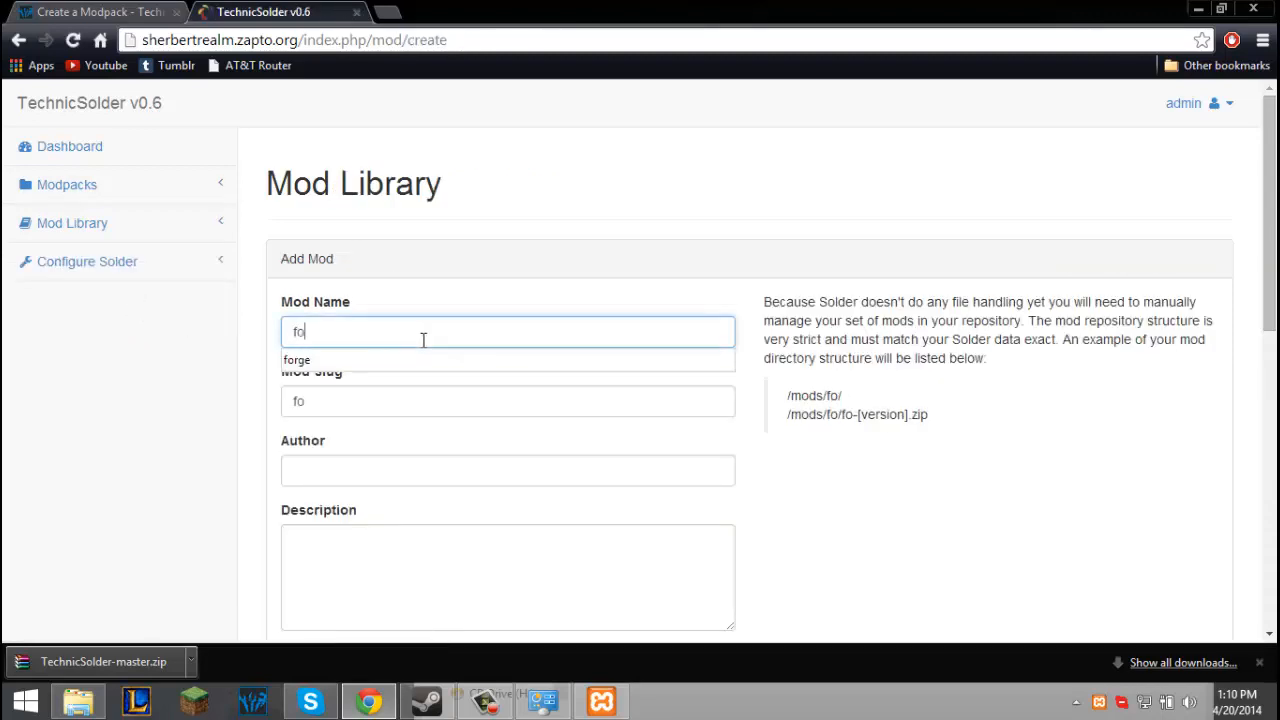
pyautogui.press('Tab')
pyautogui.press('Tab')
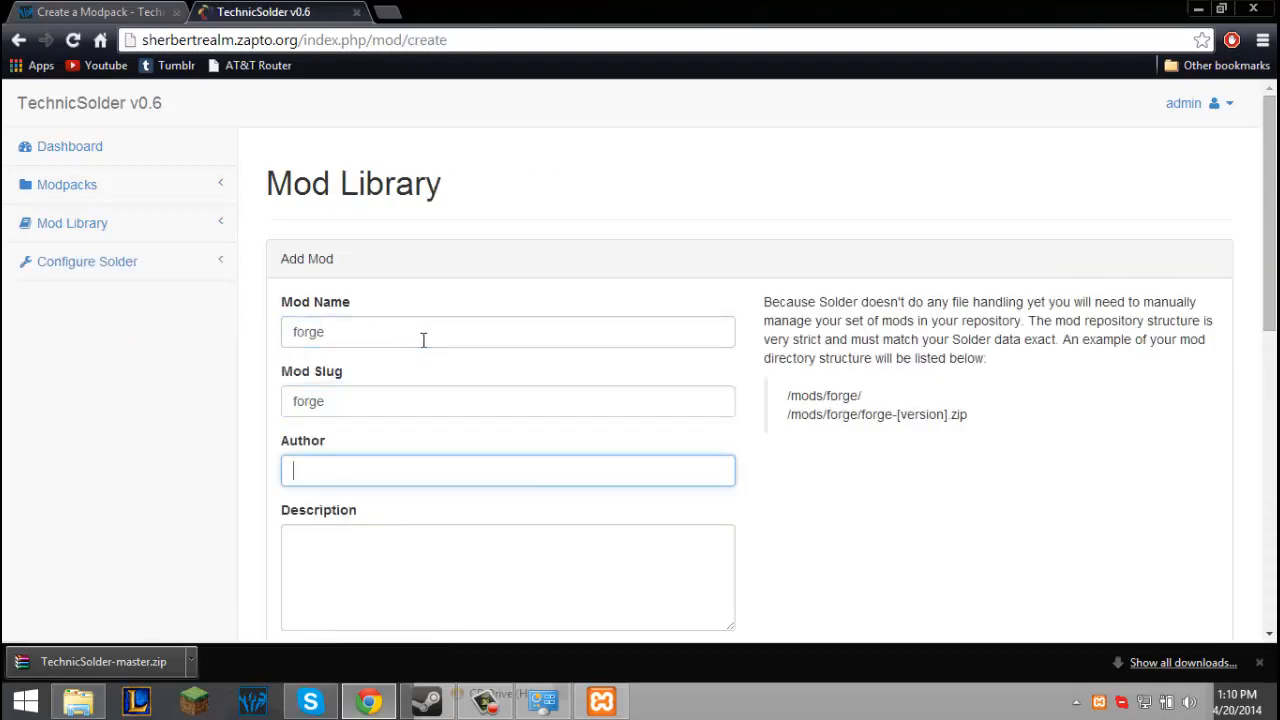
# Enter the mod author's name and describe the mod as "Mod Organizer and loader".
pyautogui.write('L')
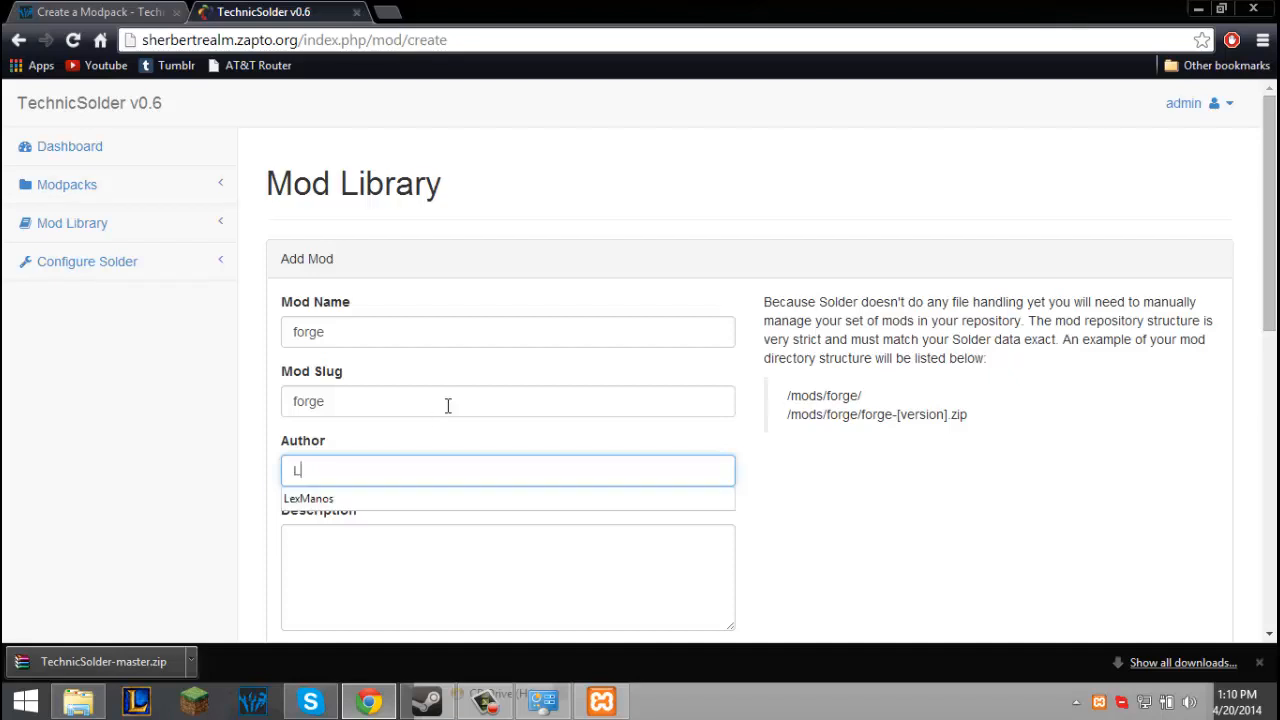
pyautogui.write('ex ')
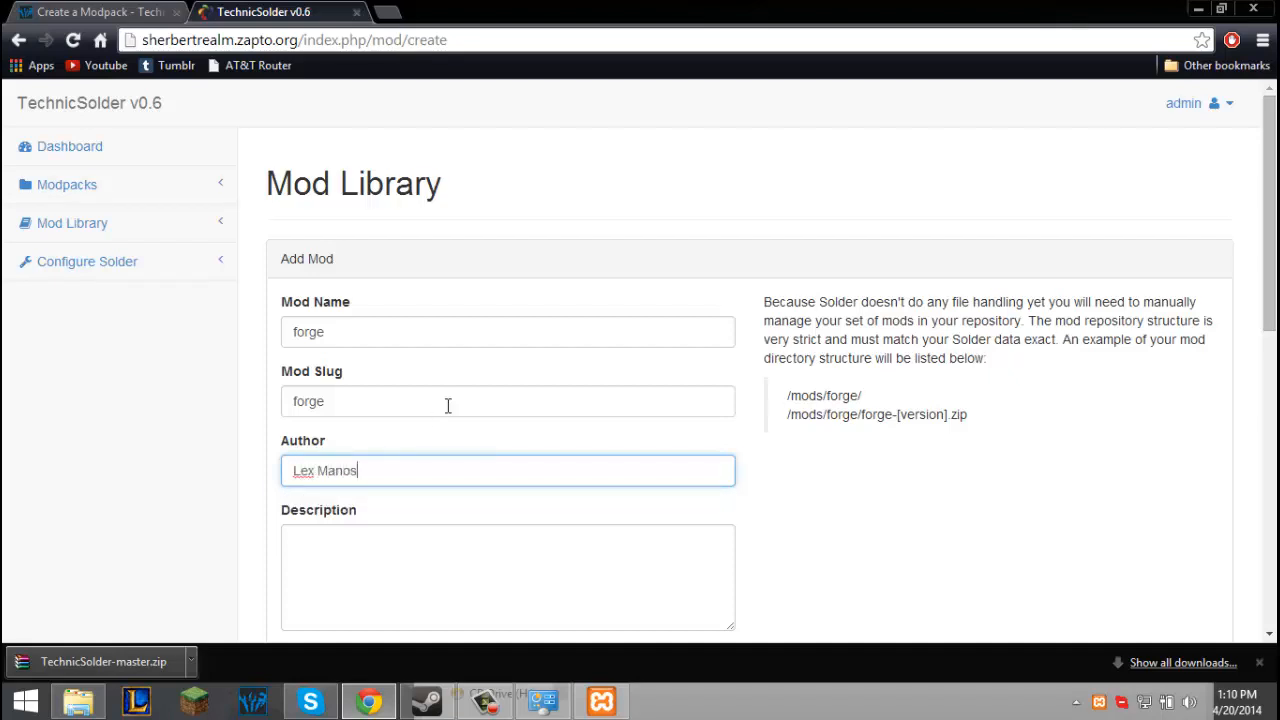
pyautogui.write('Manos')
pyautogui.scroll(-2, 383, 366)
pyautogui.click(369, 385)
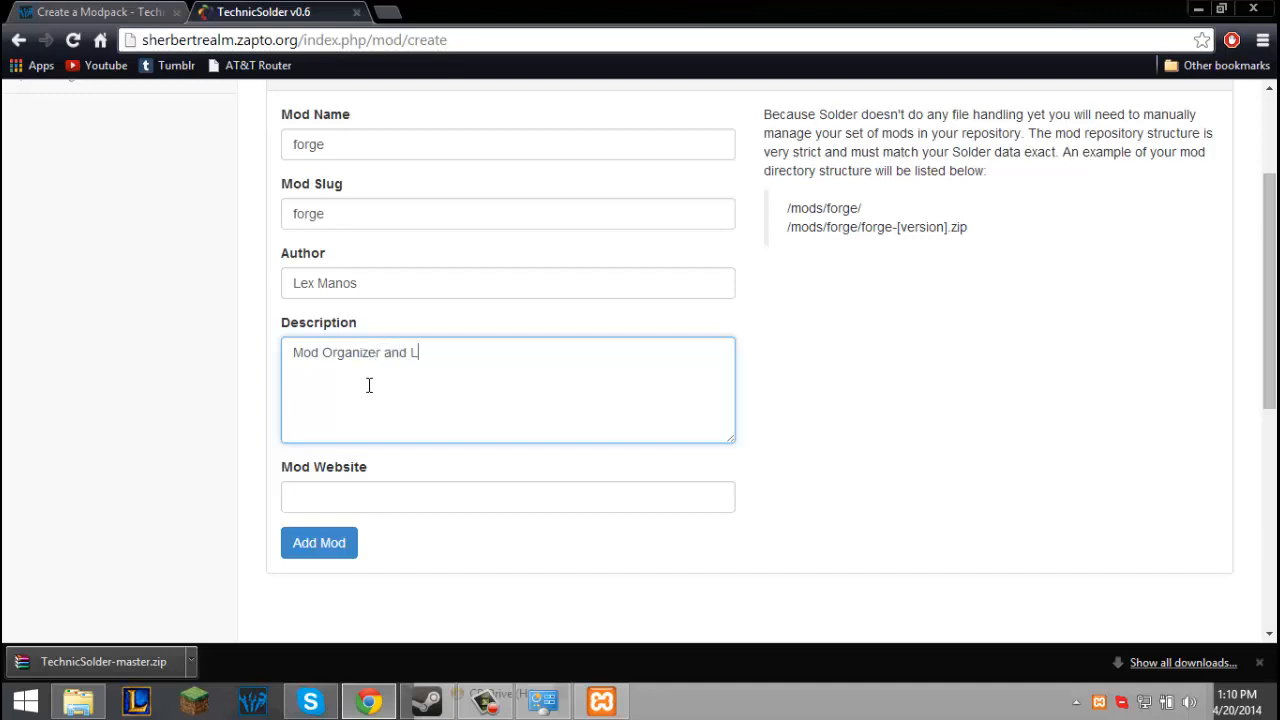
# Set the mod's website to minecraftforge.net.
pyautogui.click(468, 491)
pyautogui.click(468, 491)
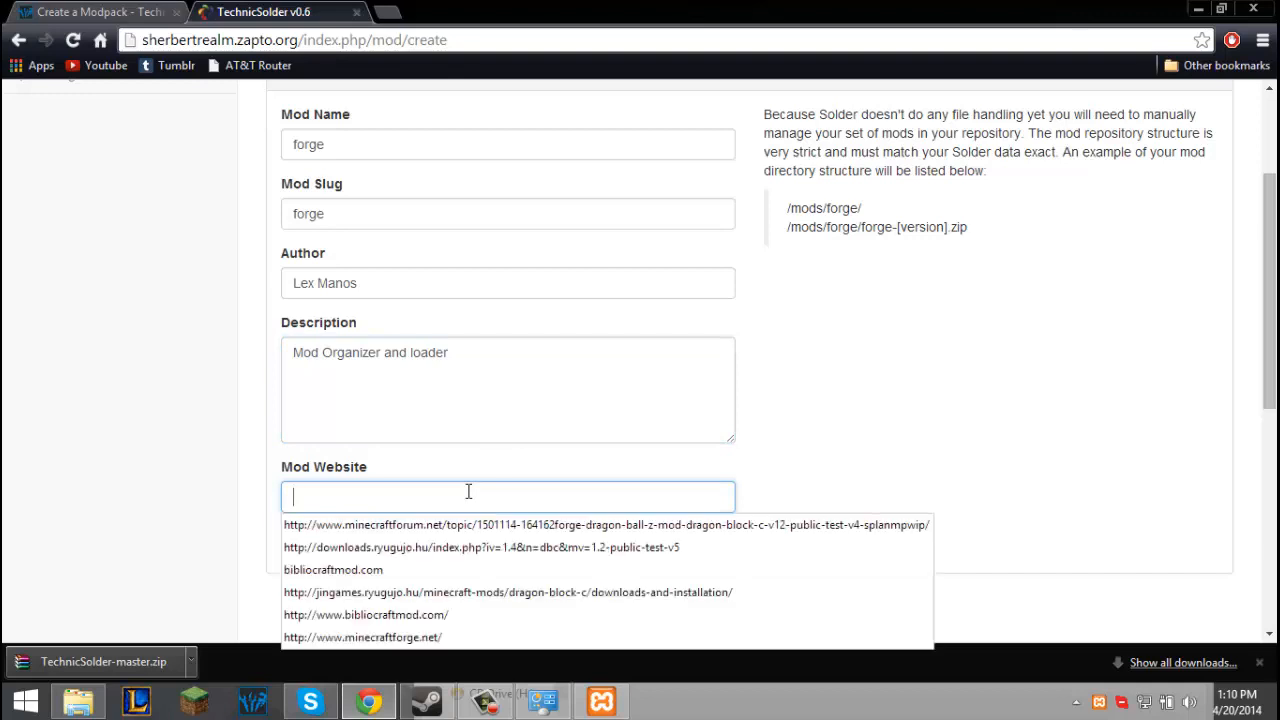
pyautogui.write('minec')
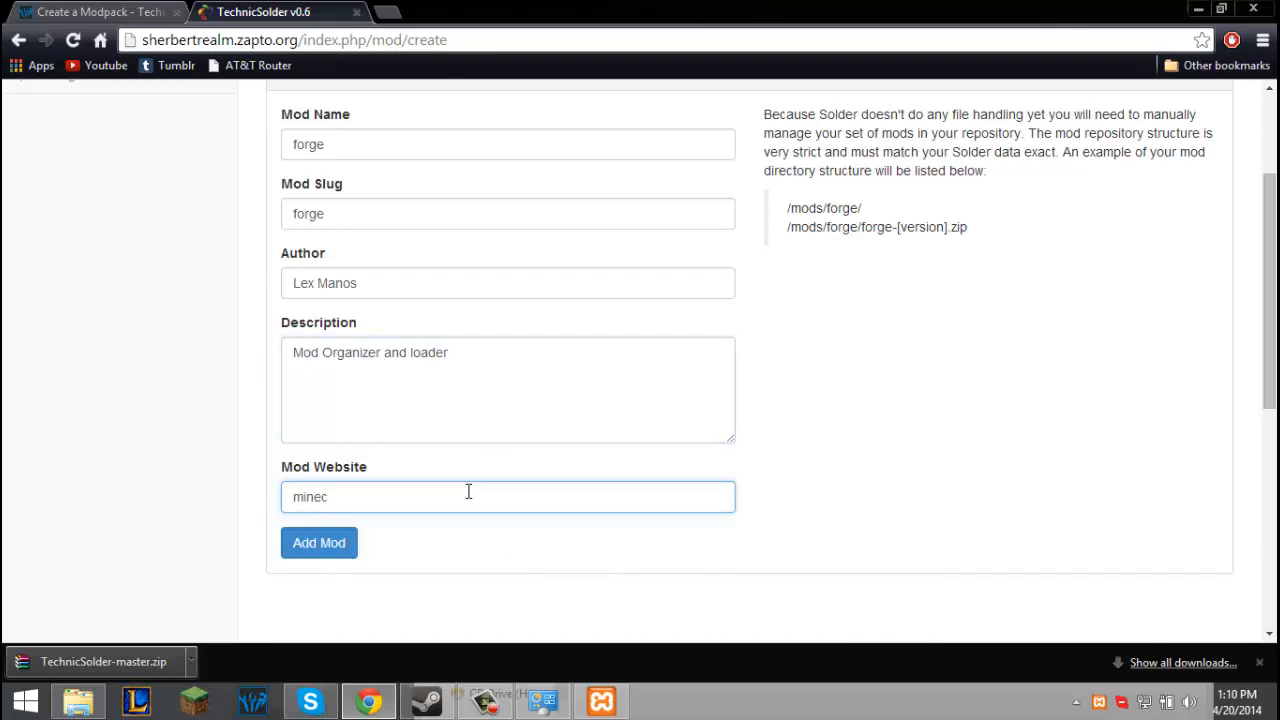
pyautogui.write('raftforge.net')
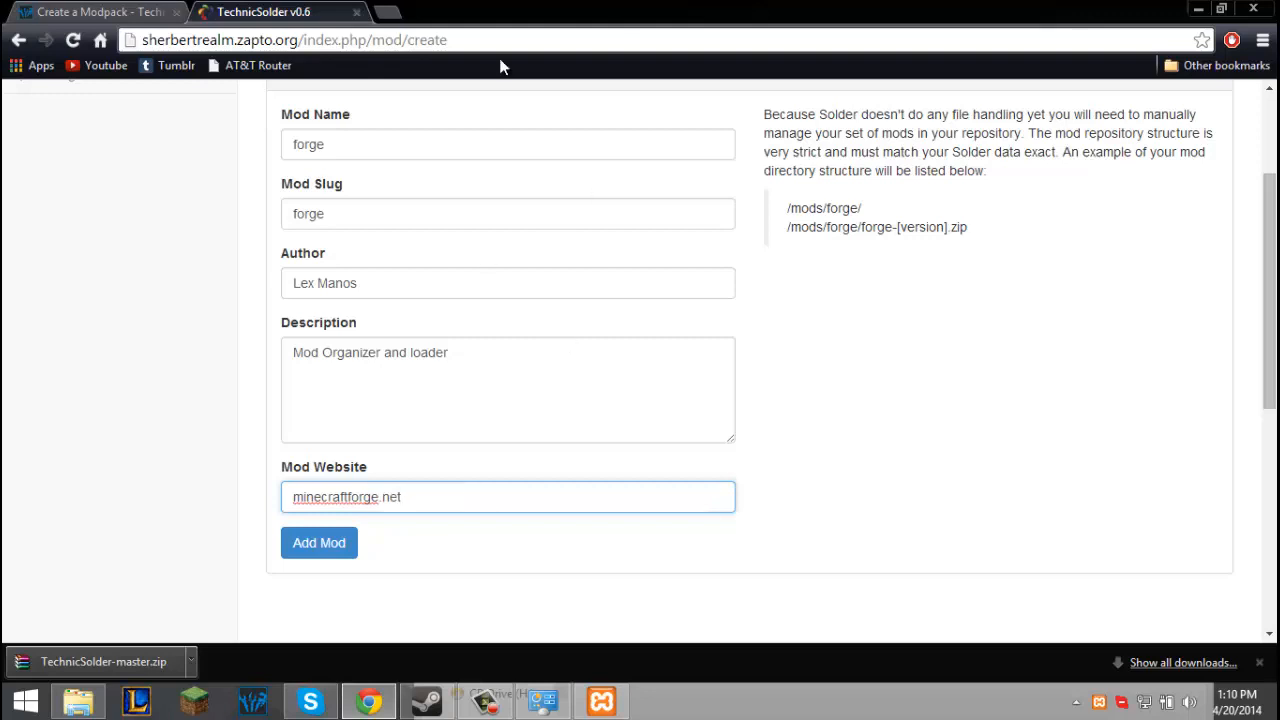
# Open minecraftforge.net in a separate browser tab to check the website address, and close the tab again.
pyautogui.click(388, 12)
pyautogui.write('min')
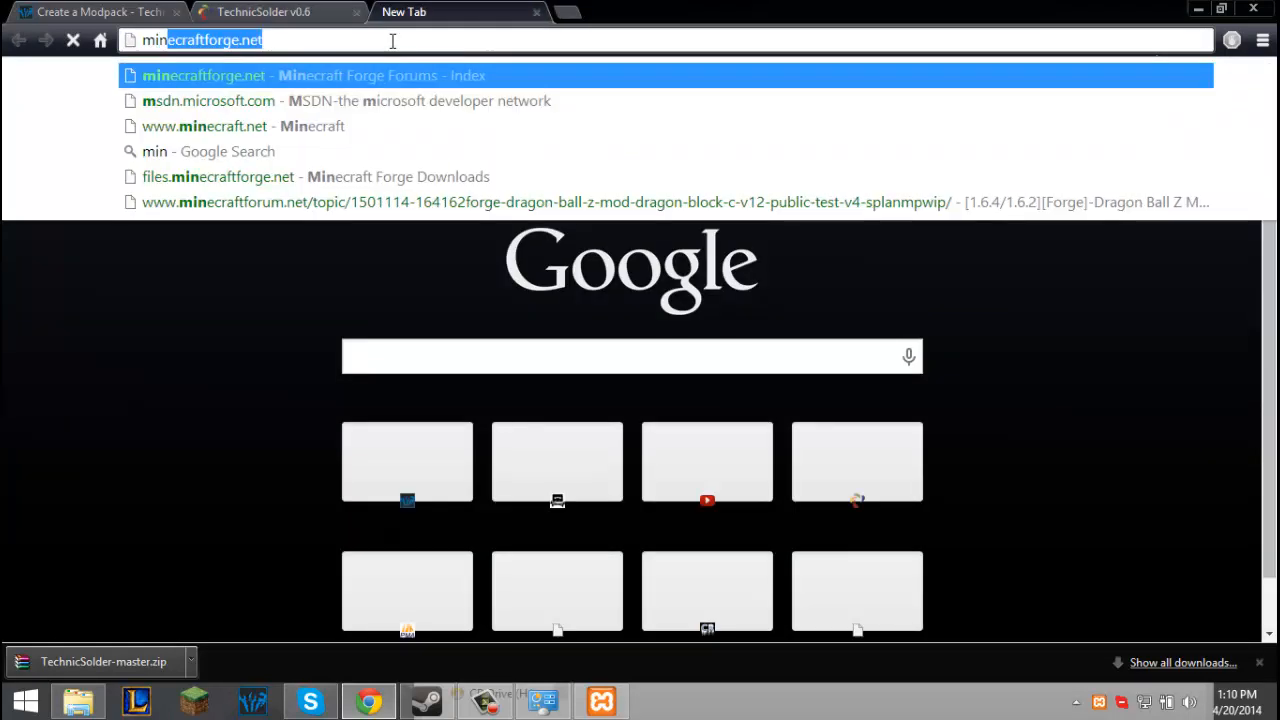
pyautogui.press('Return')
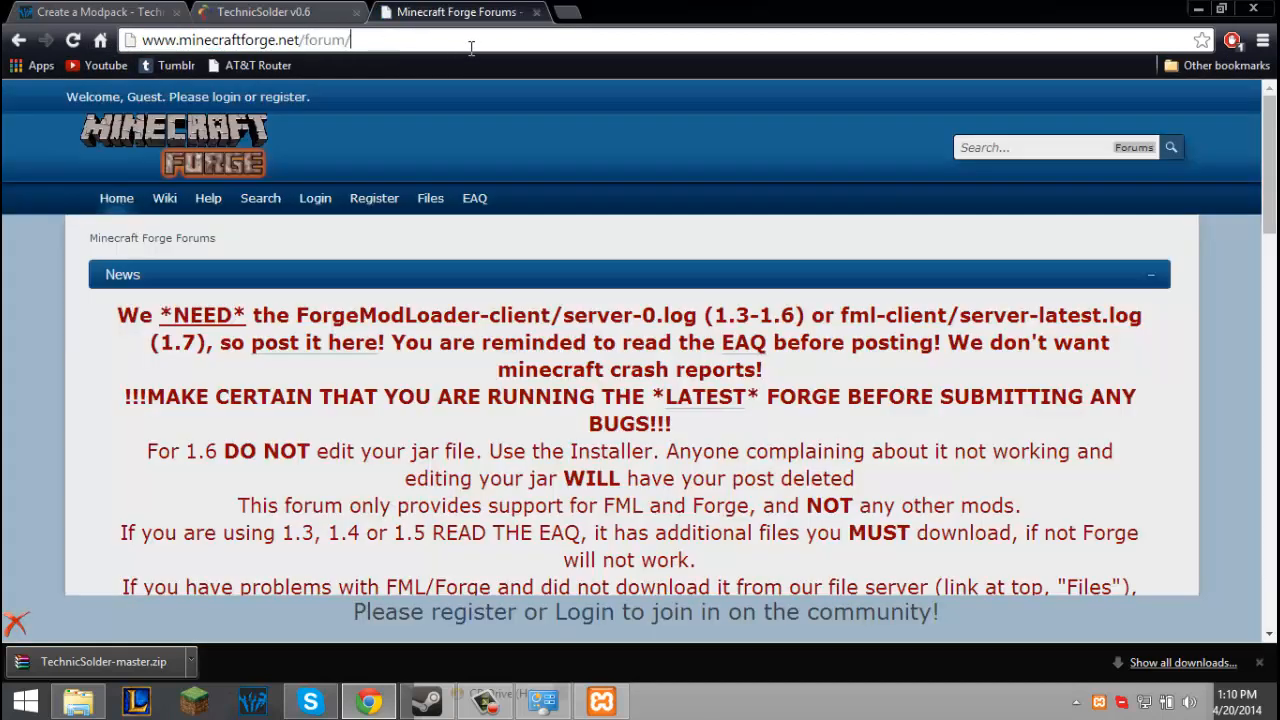
pyautogui.rightClick(471, 48)
pyautogui.click(298, 39)
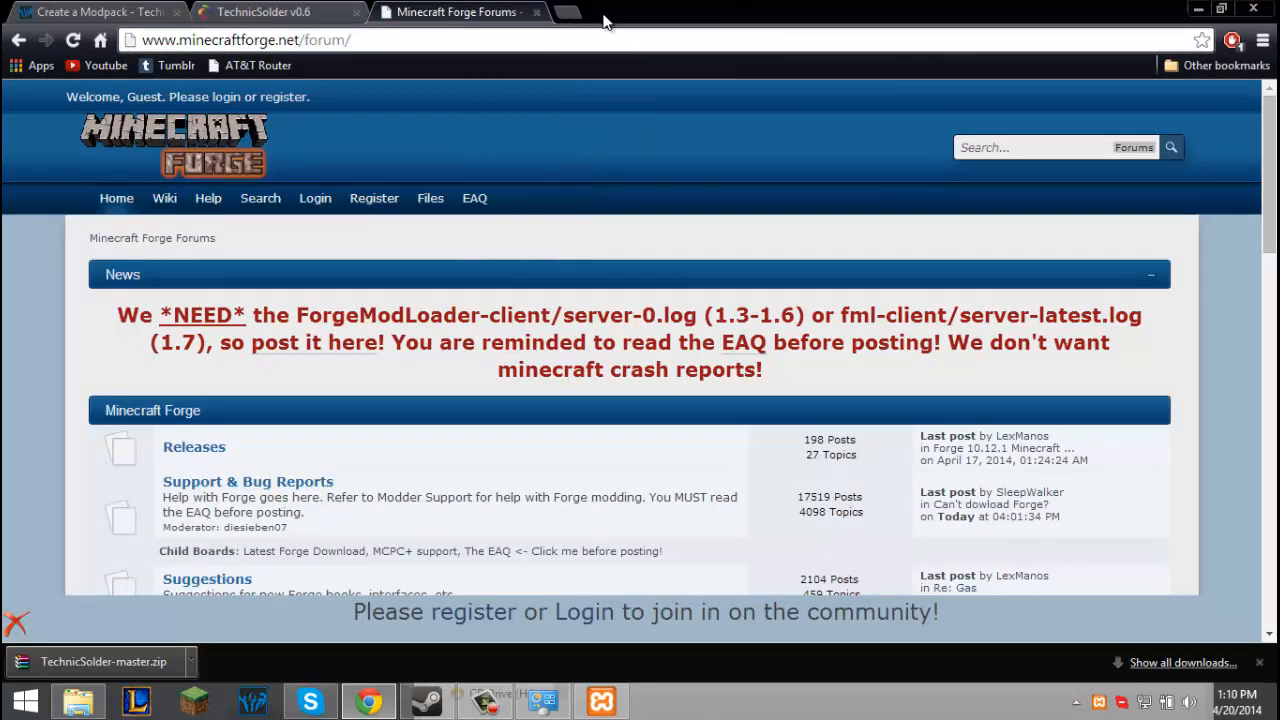
pyautogui.click(536, 12)
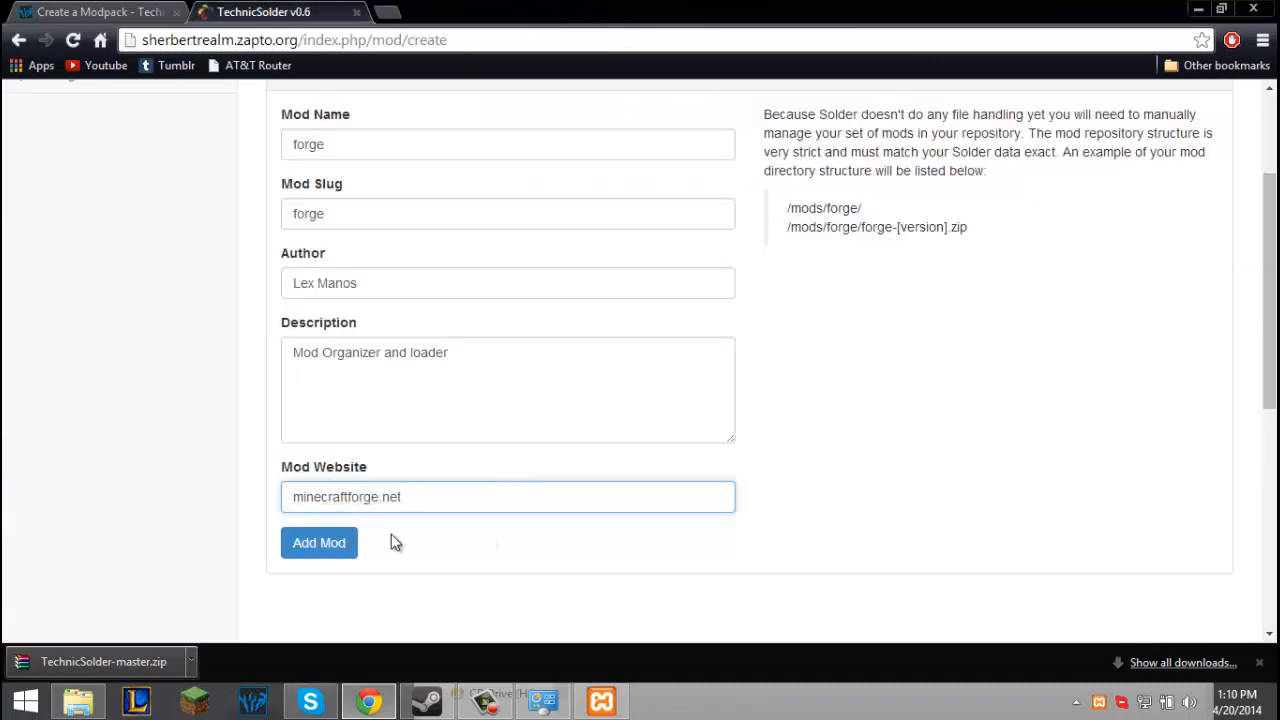
# Add the forge mod to the library and register version 1.6.2 for it.
pyautogui.click(316, 542)
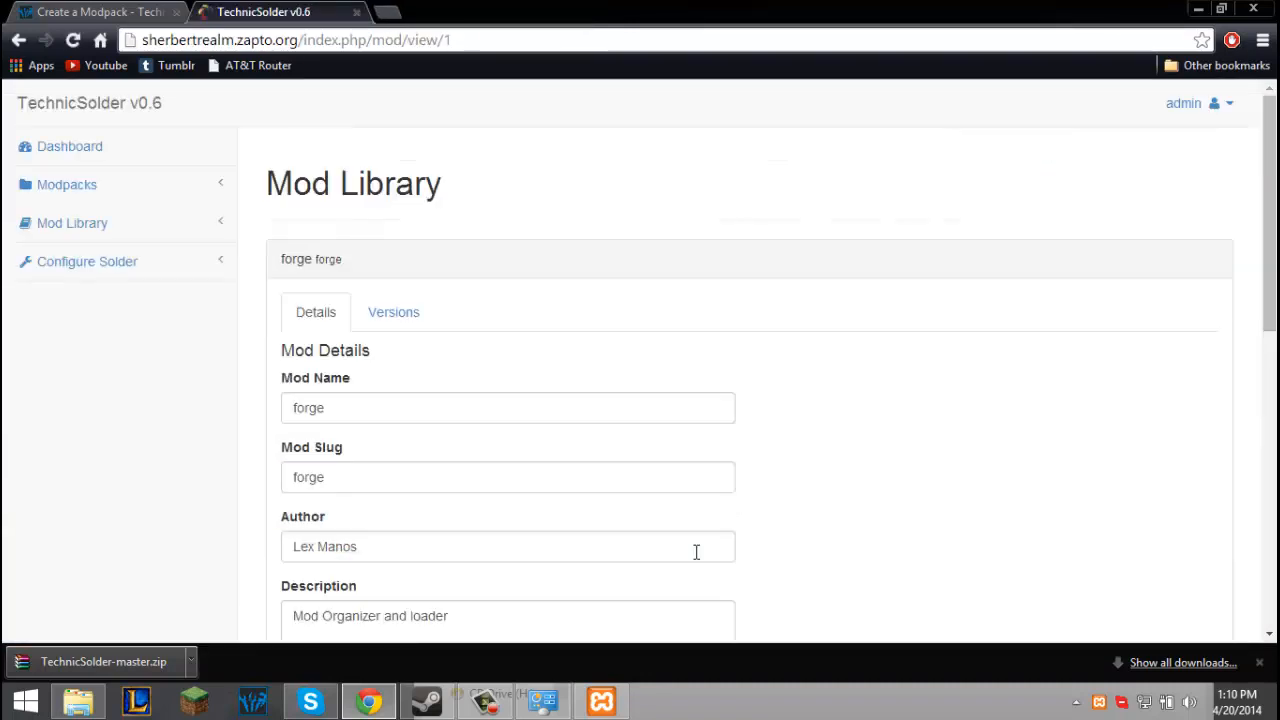
pyautogui.scroll(-5, 455, 383)
pyautogui.scroll(5, 455, 380)
pyautogui.click(403, 314)
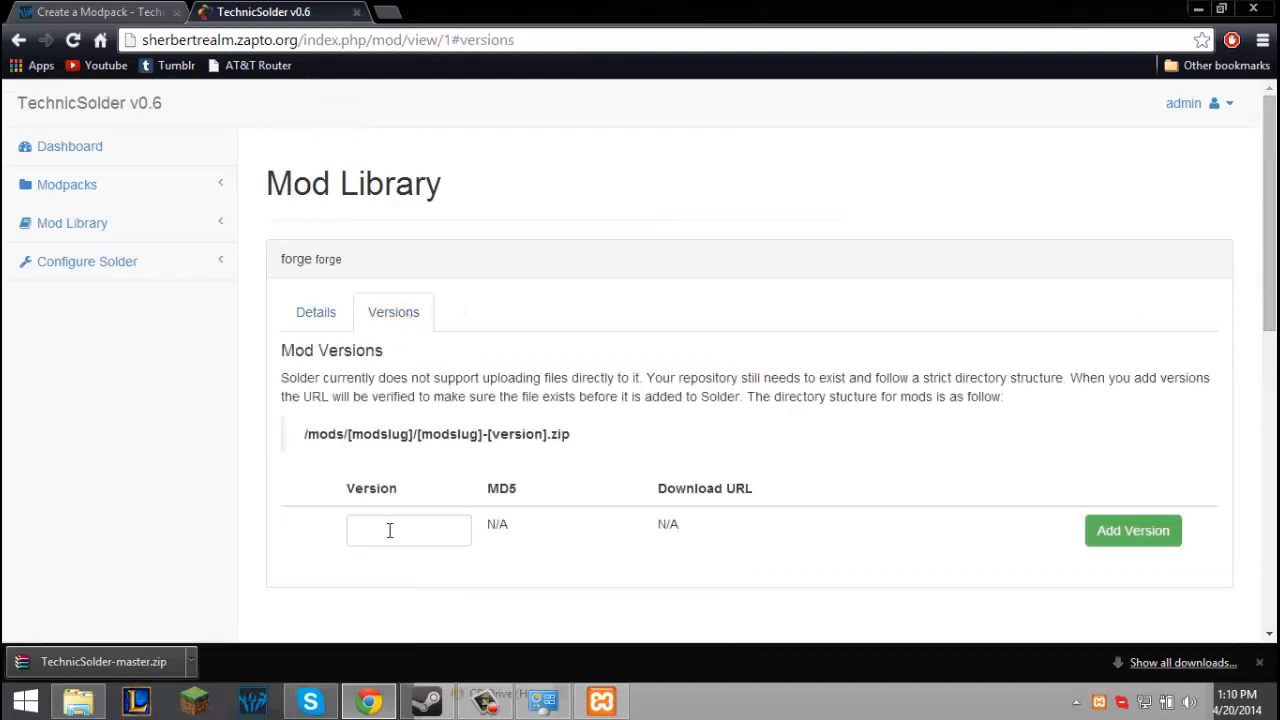
pyautogui.click(389, 530)
pyautogui.write('1.6.2')
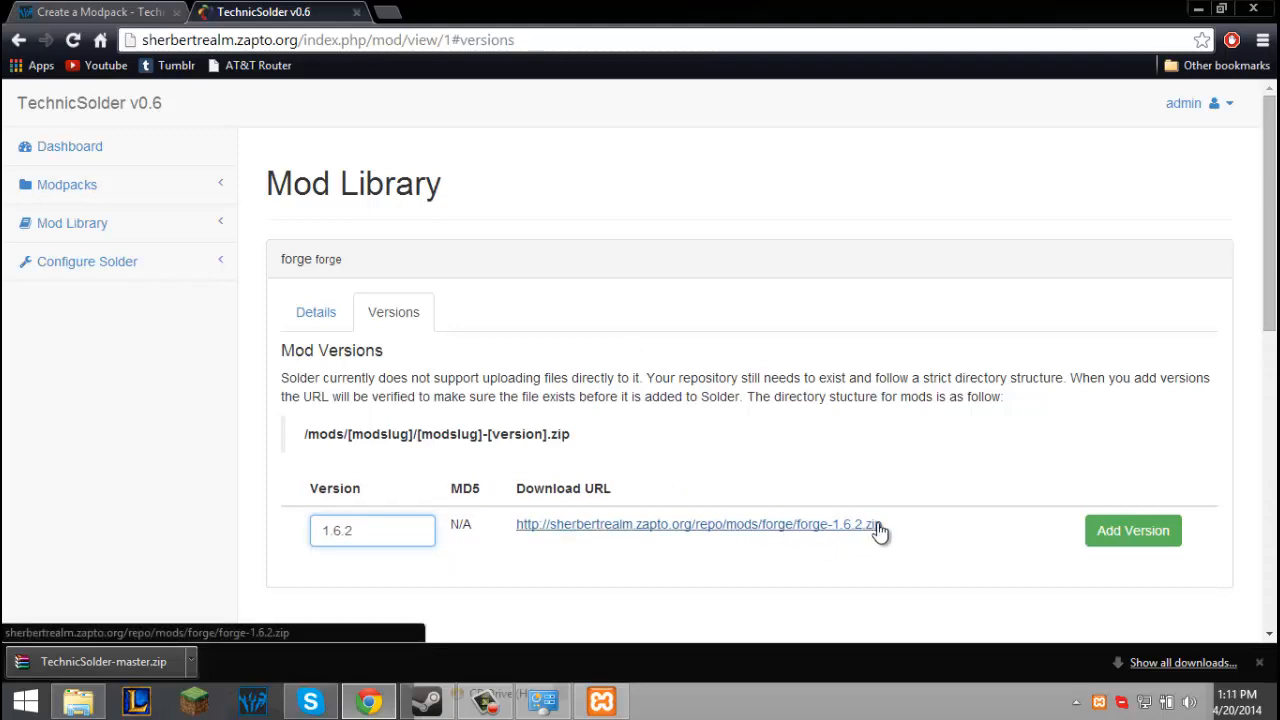
pyautogui.click(1090, 535)
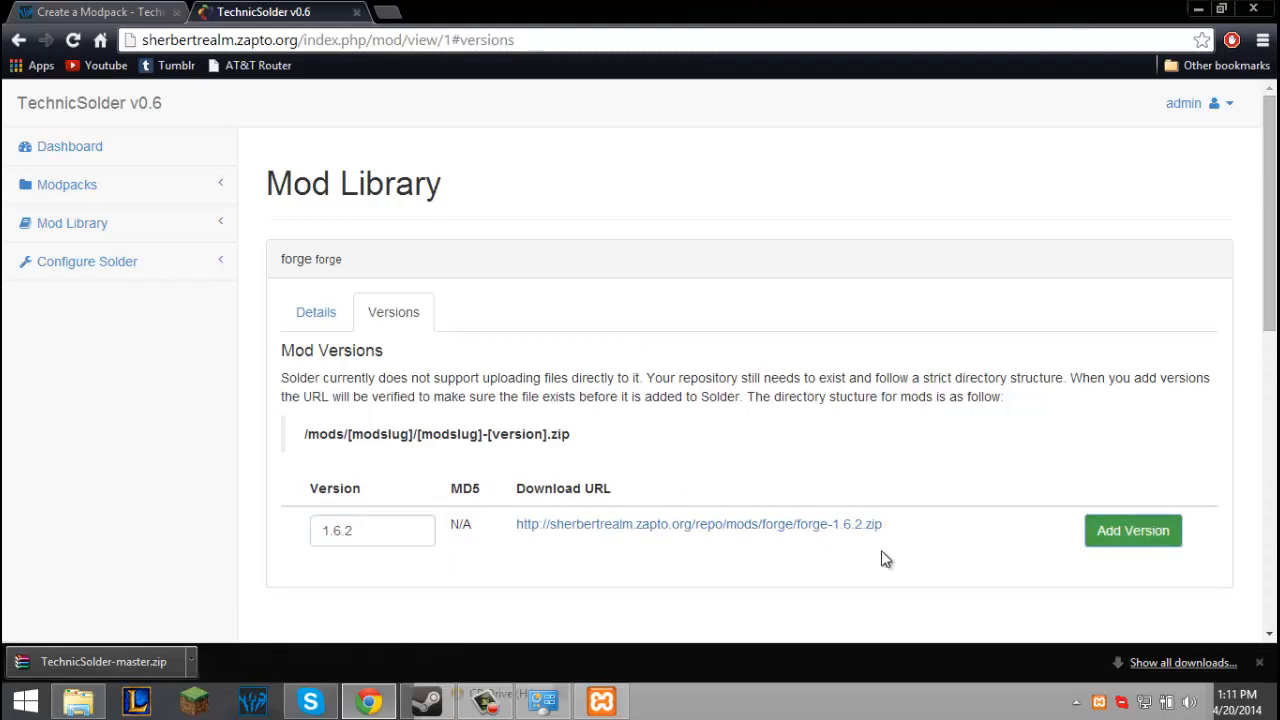
pyautogui.scroll(-1, 787, 567)
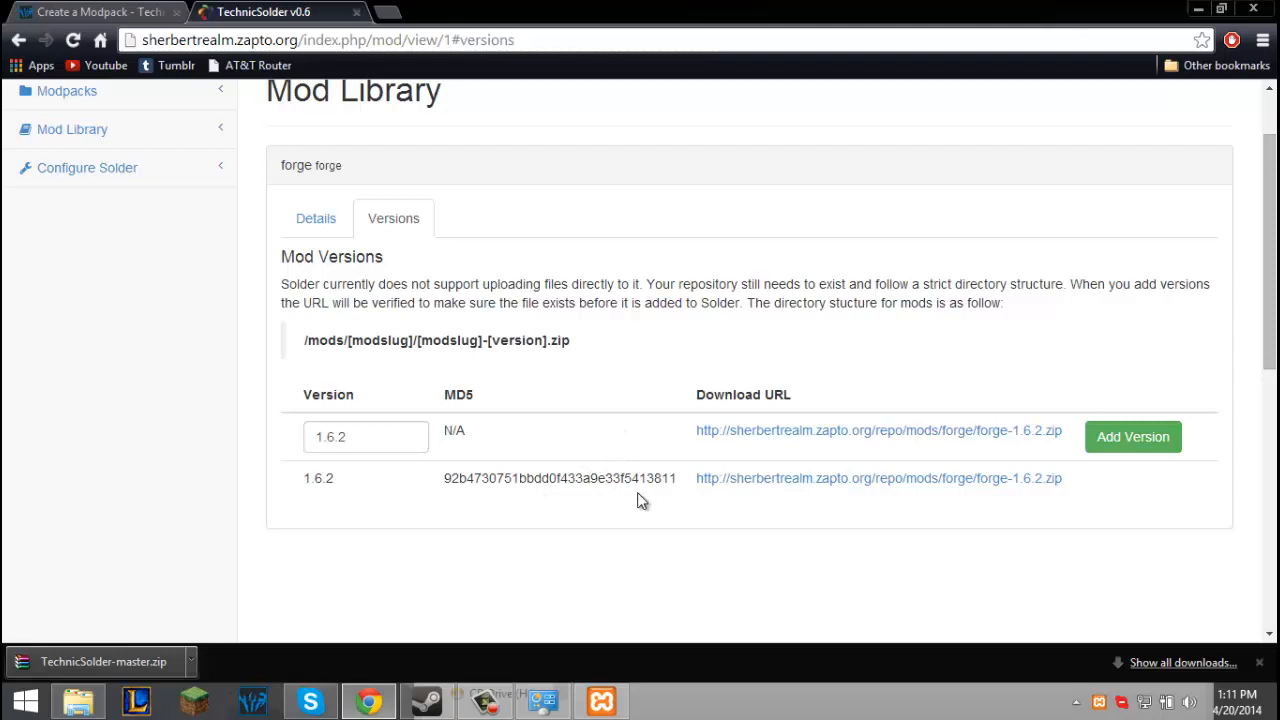
# Open build 1.0 of the sherbert test modpack for management and add the forge mod at version 1.6.2.
pyautogui.click(332, 236)
pyautogui.scroll(1, 300, 235)
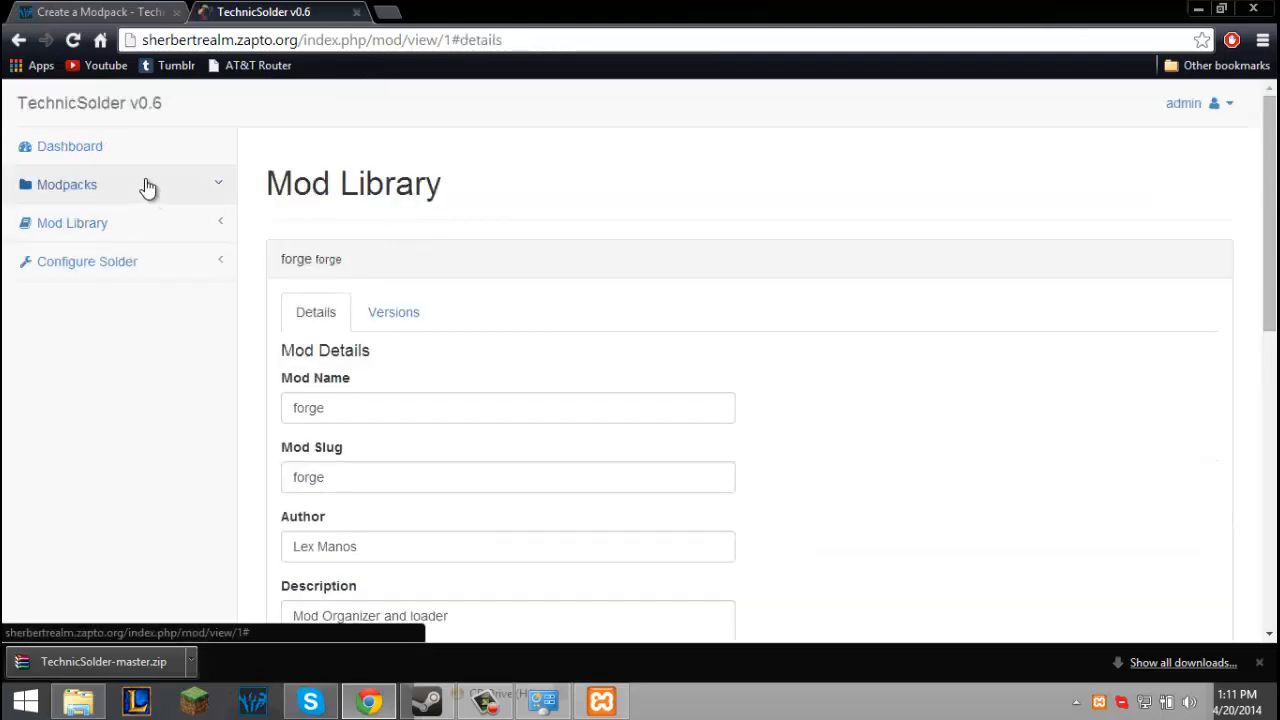
pyautogui.click(145, 188)
pyautogui.click(143, 222)
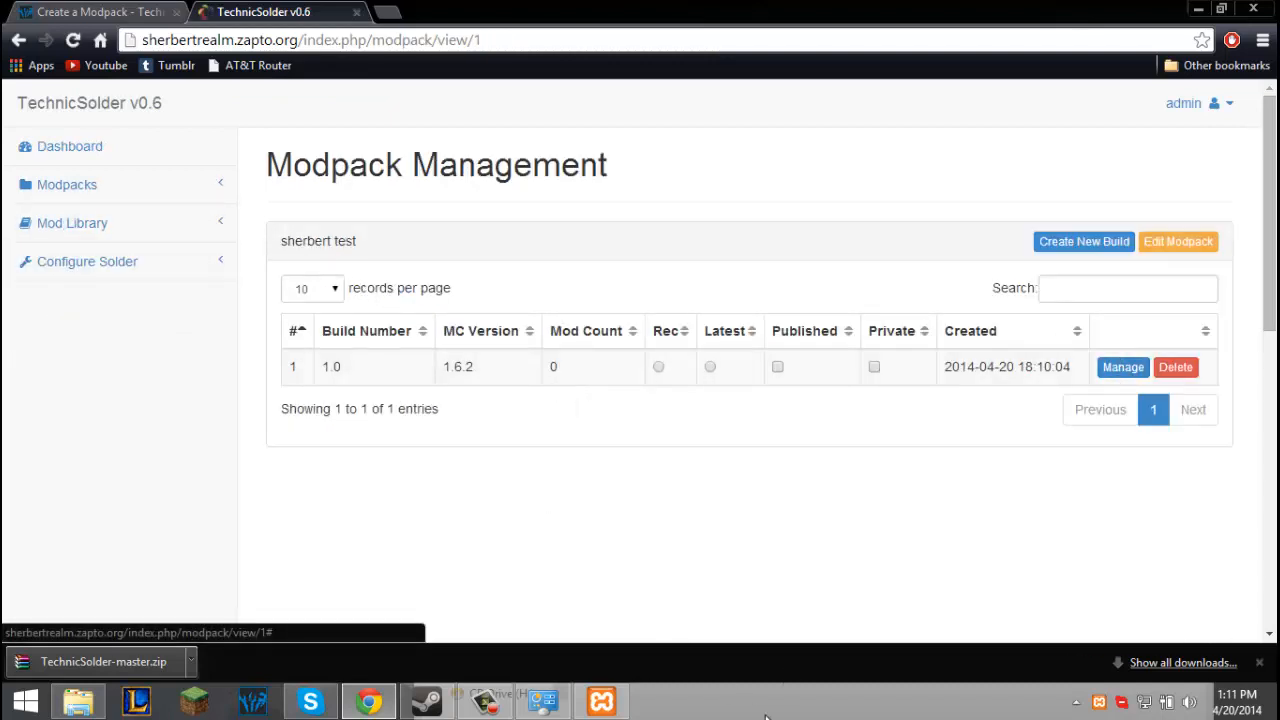
pyautogui.click(1123, 368)
pyautogui.click(828, 366)
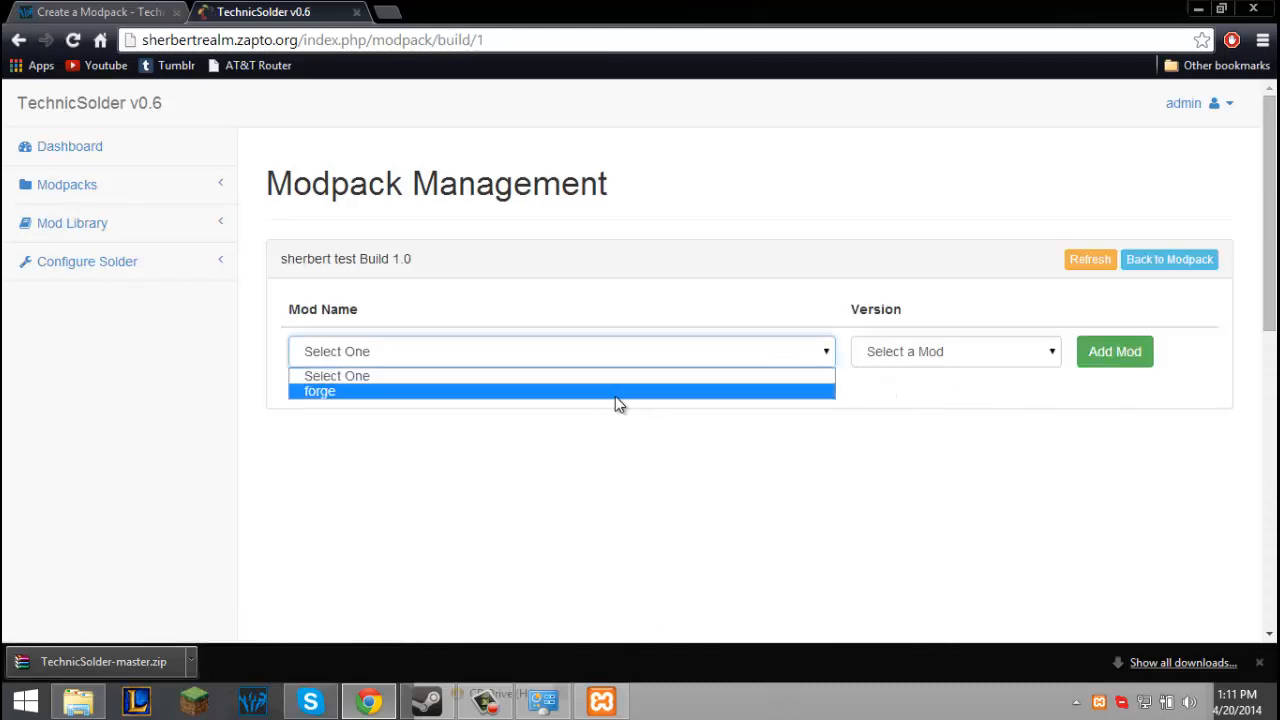
pyautogui.click(615, 391)
pyautogui.click(940, 355)
pyautogui.click(946, 376)
pyautogui.click(1077, 352)
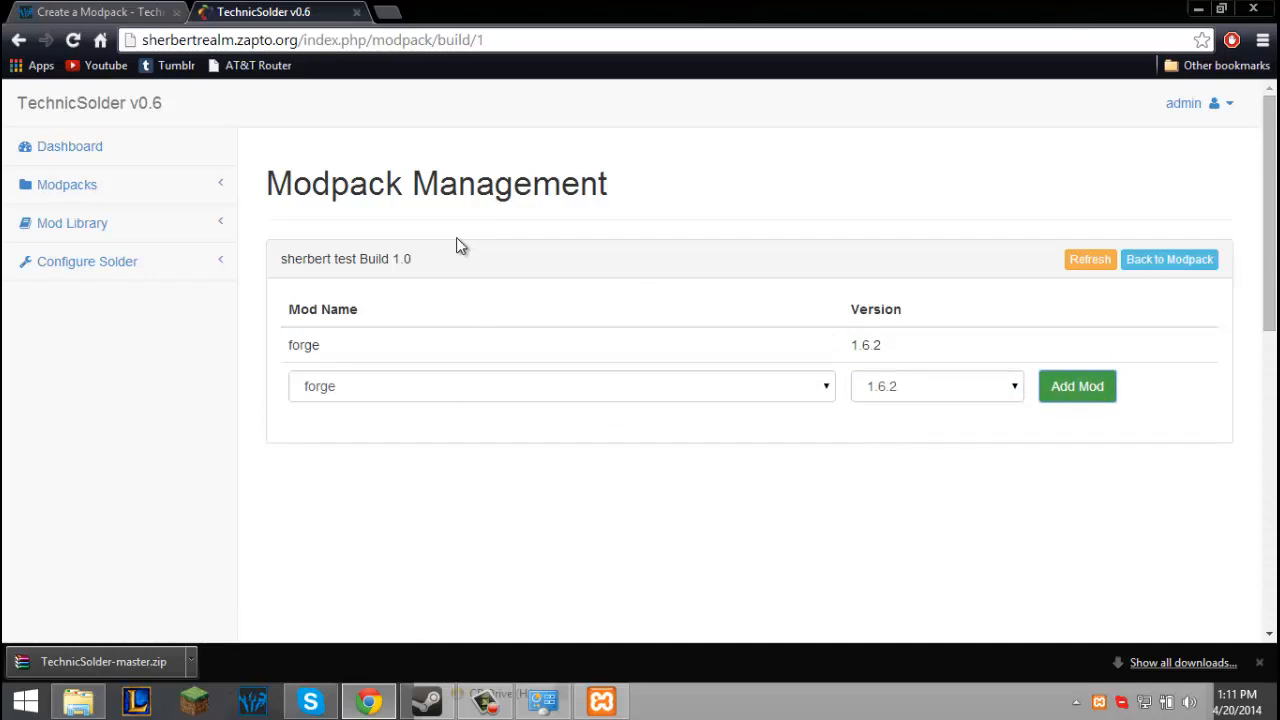
# Edit the sherbert test modpack in TechnicSolder so that it is not hidden, and save the changes.
pyautogui.click(104, 10)
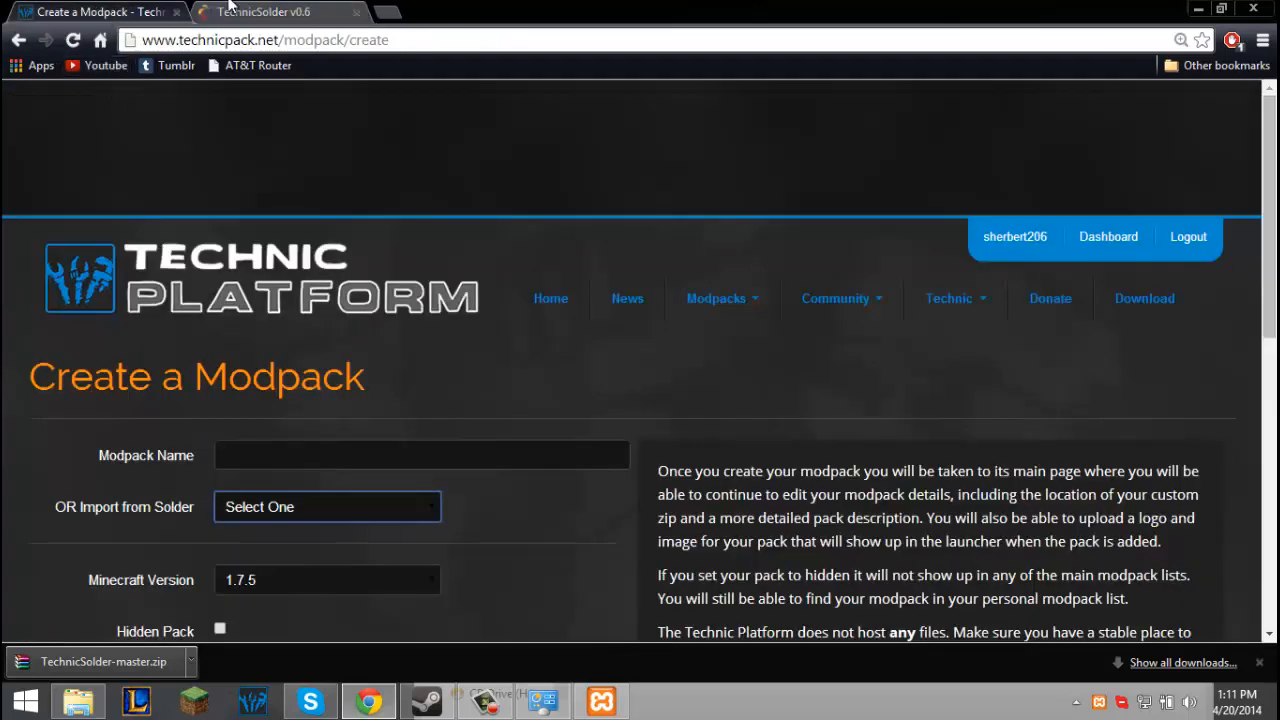
pyautogui.click(228, 8)
pyautogui.click(116, 196)
pyautogui.click(113, 229)
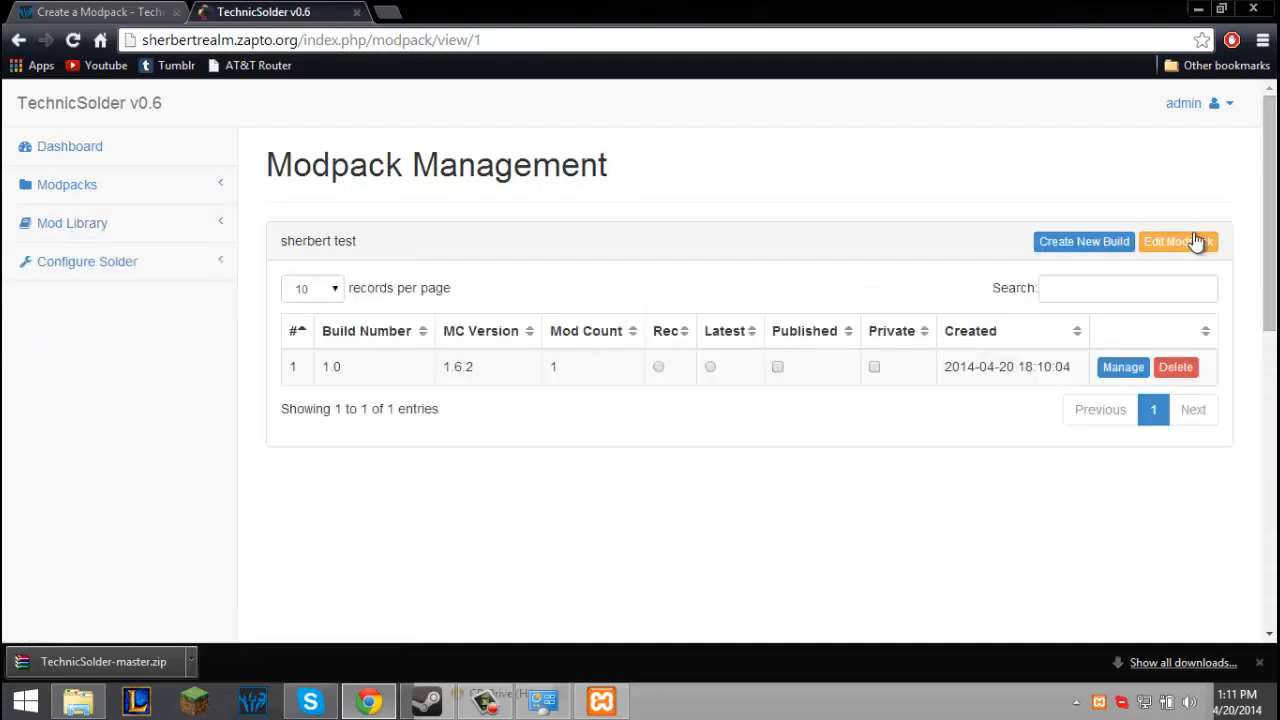
pyautogui.click(1197, 242)
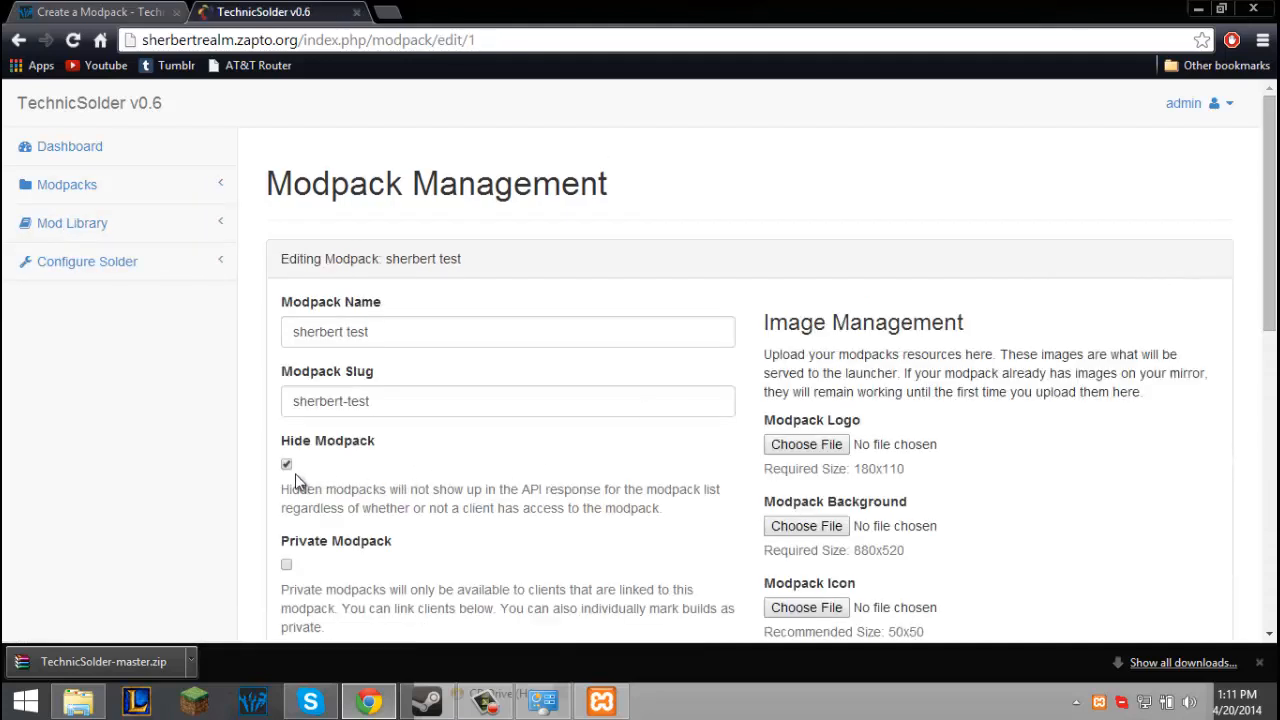
pyautogui.click(287, 466)
pyautogui.scroll(-2, 414, 463)
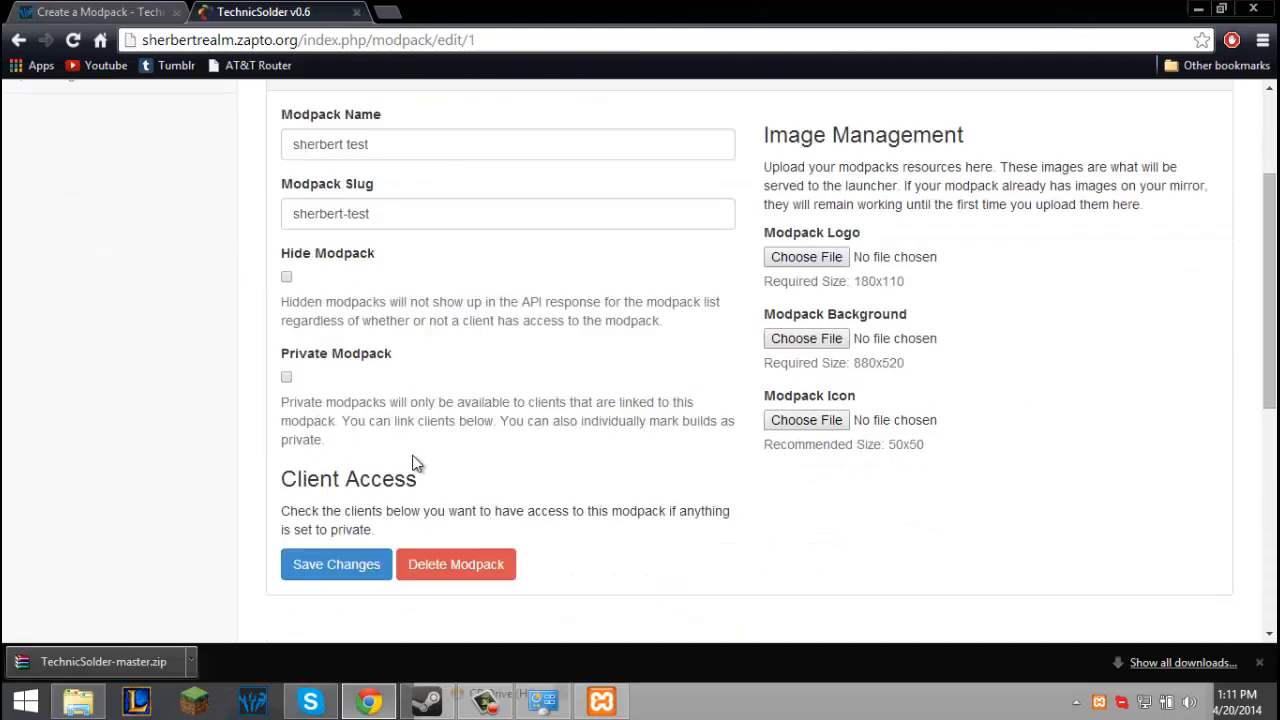
pyautogui.click(338, 560)
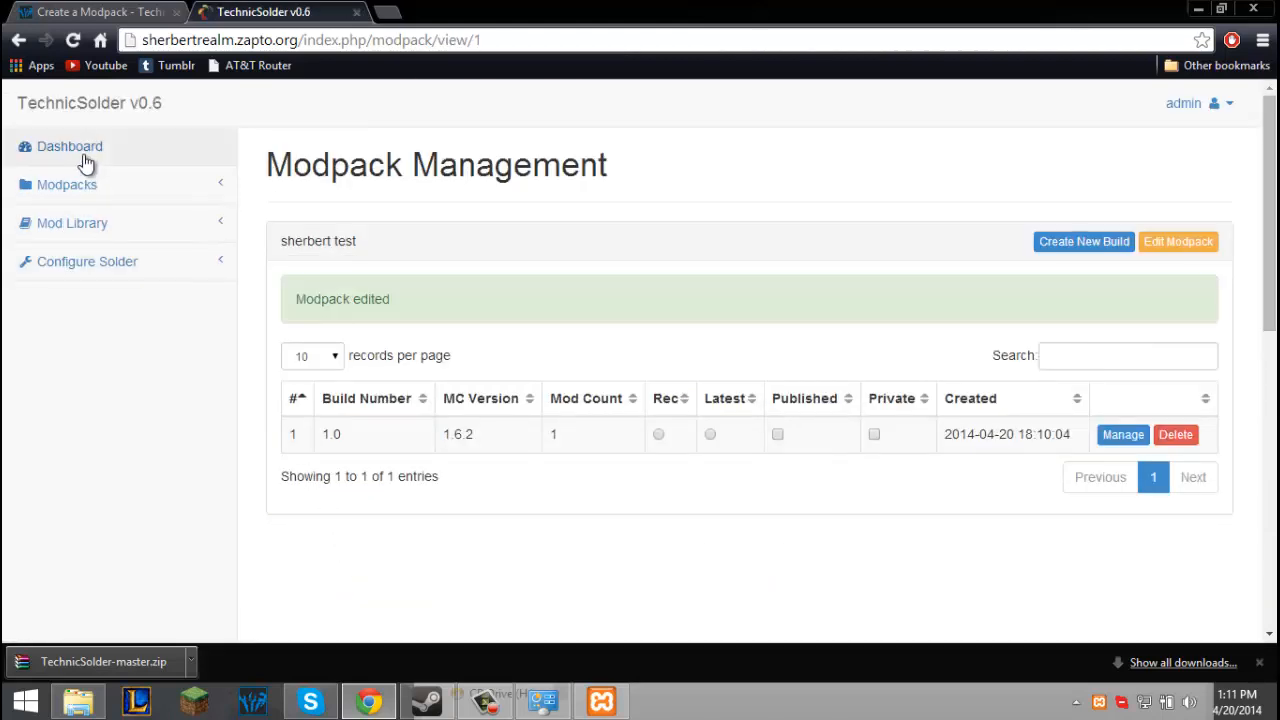
# Switch to the Technic Platform page, reload it and choose sherbert test as the modpack to import from Solder.
pyautogui.click(135, 12)
pyautogui.click(355, 508)
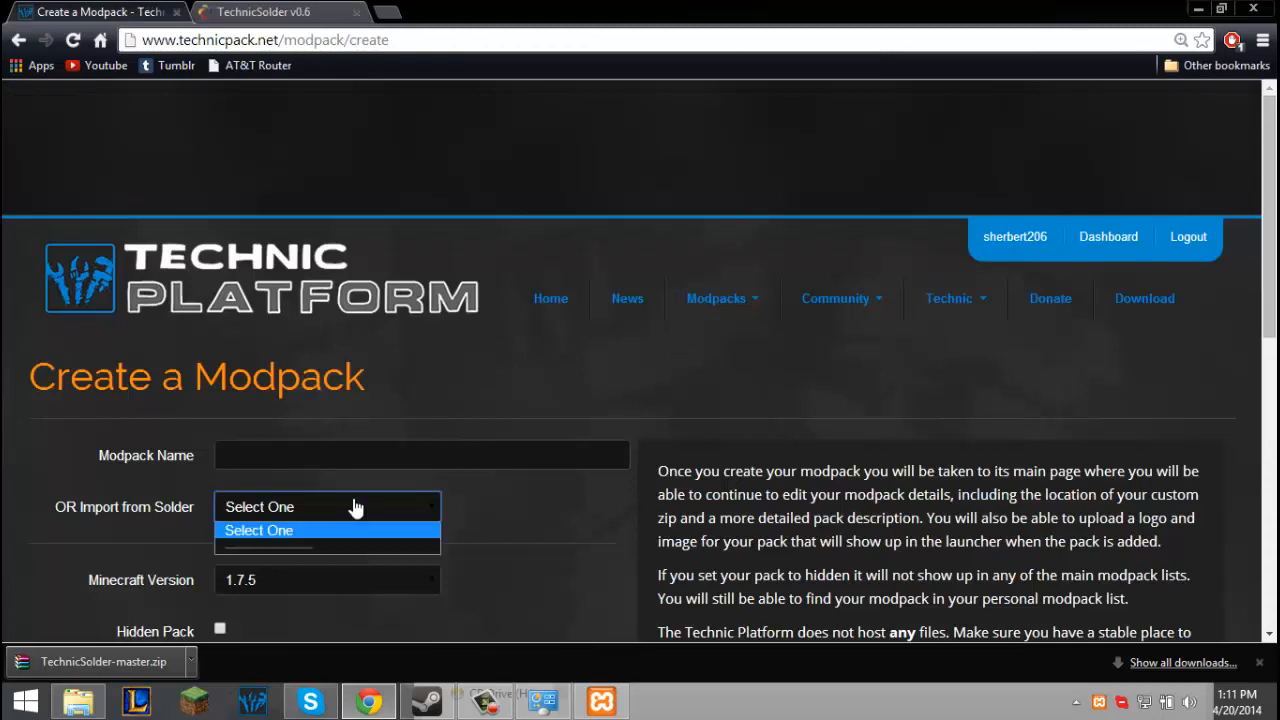
pyautogui.click(72, 40)
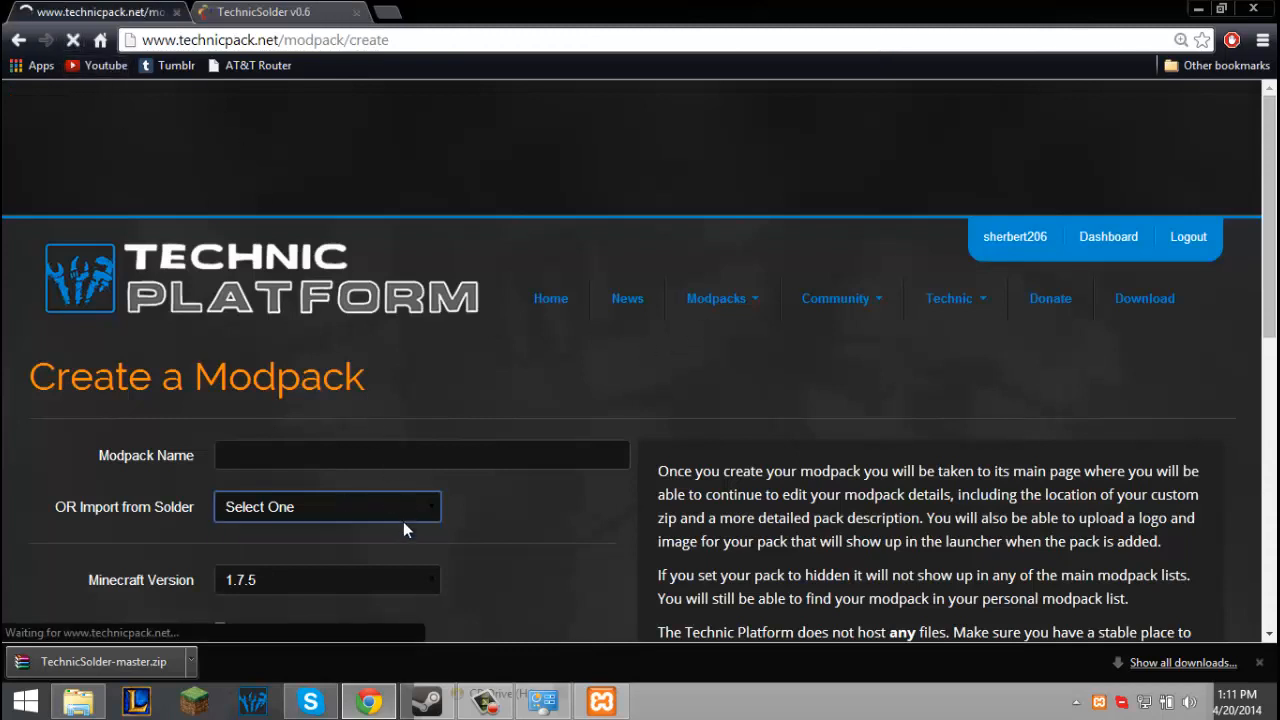
pyautogui.click(357, 512)
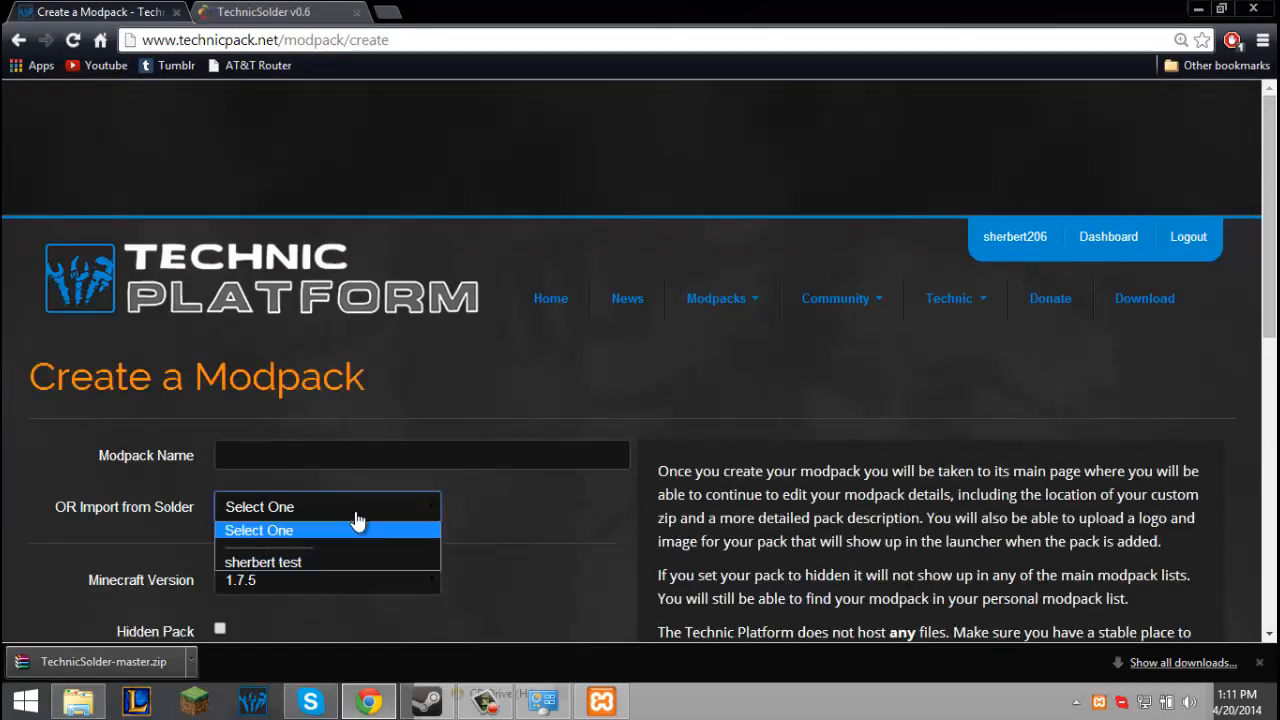
pyautogui.click(293, 562)
# Enter "Sherbert Test" as the modpack name on the Technic Platform creation form.
pyautogui.click(282, 449)
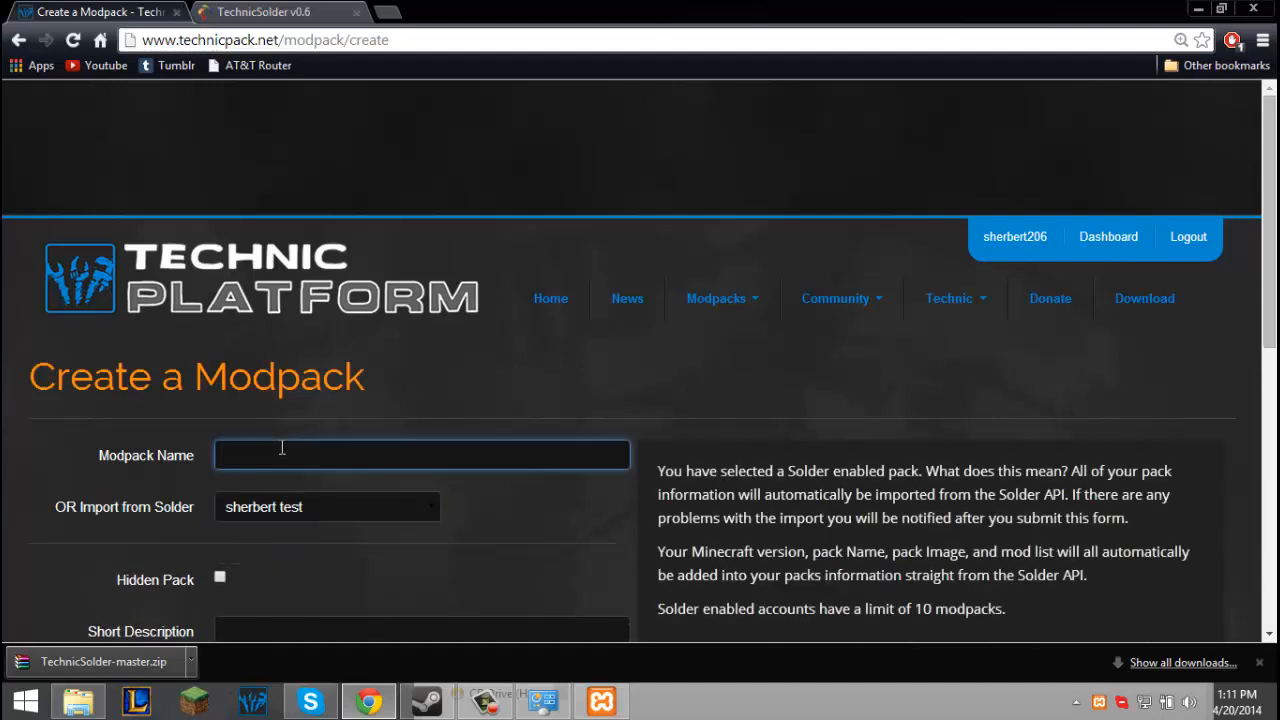
pyautogui.write('Sherbert T')
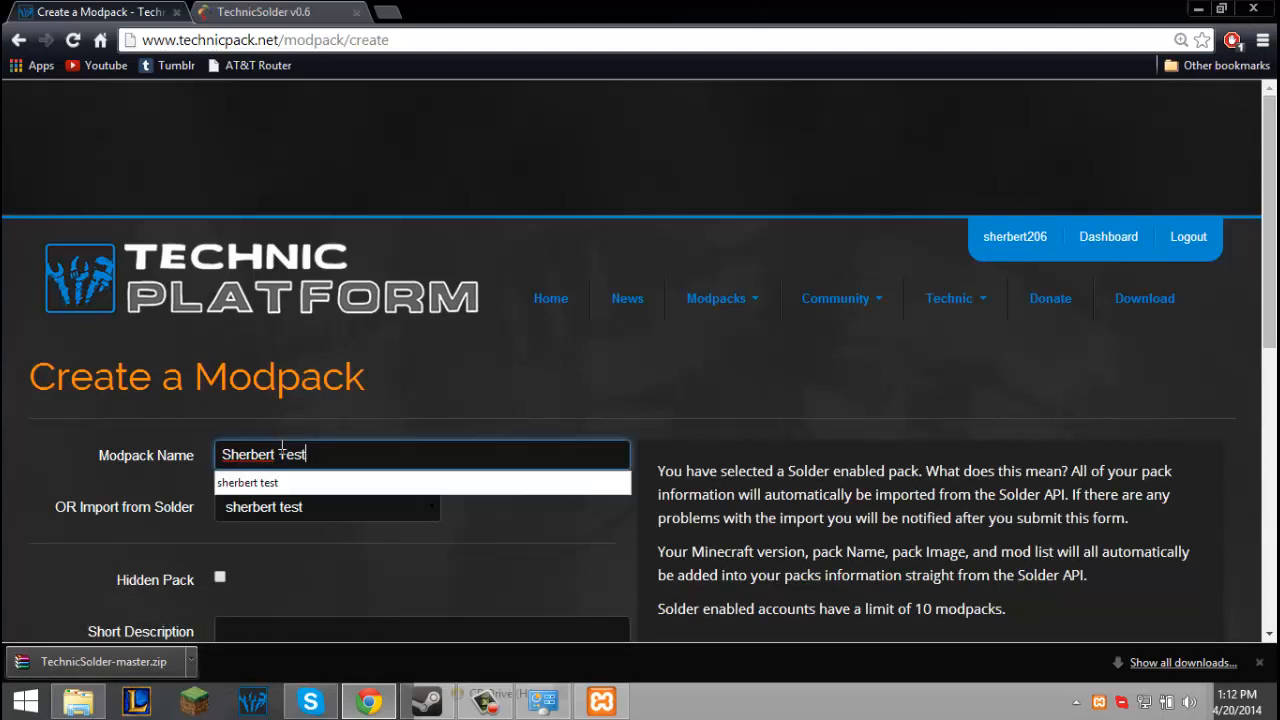
pyautogui.write('est')
pyautogui.click(455, 422)
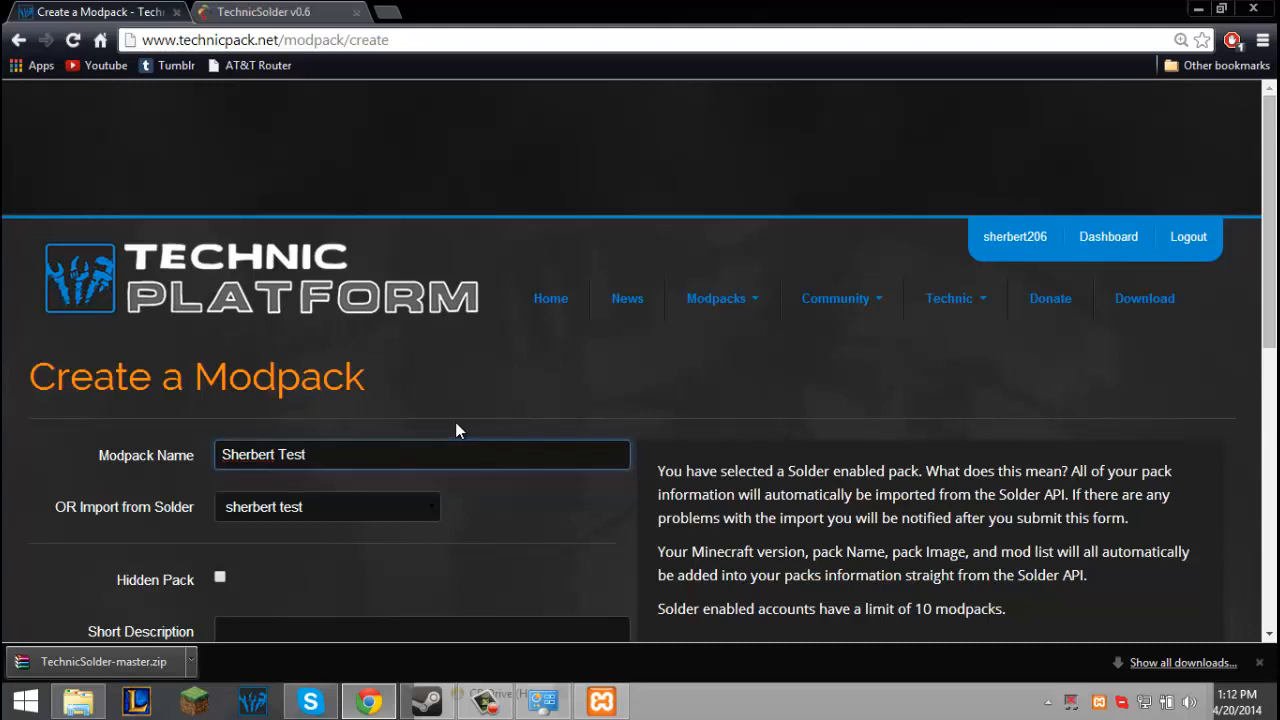
pyautogui.scroll(-1, 300, 628)
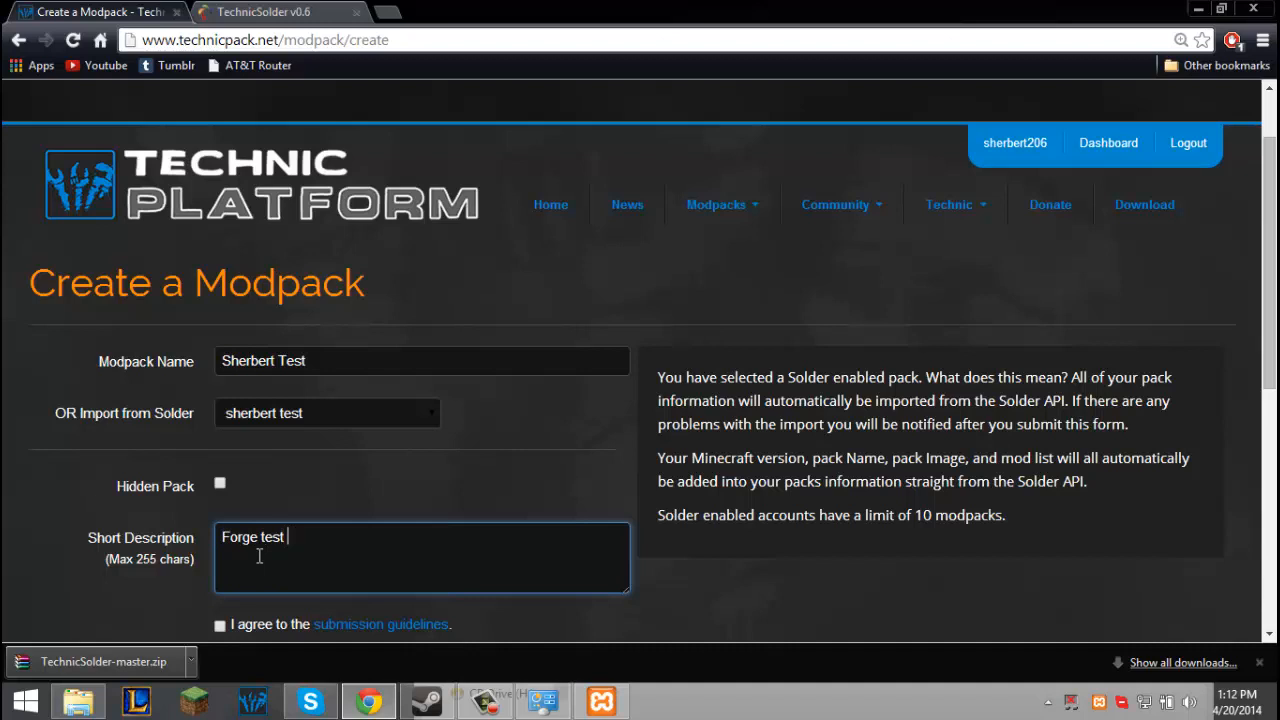
# Agree to the submission guidelines and create the modpack on the Technic Platform.
pyautogui.scroll(-1, 259, 556)
pyautogui.click(220, 531)
pyautogui.click(290, 608)
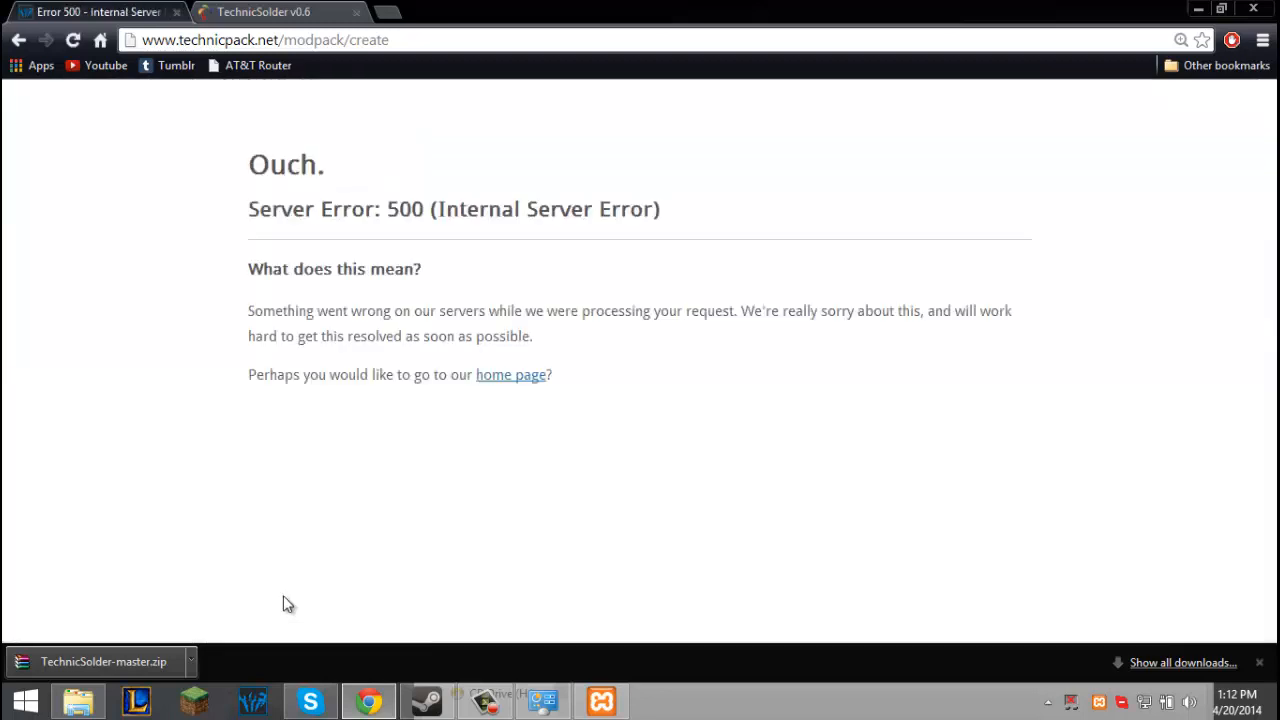
# Open the sherbert test modpack's page from the account's own modpacks and copy its Platform URL.
pyautogui.click(19, 39)
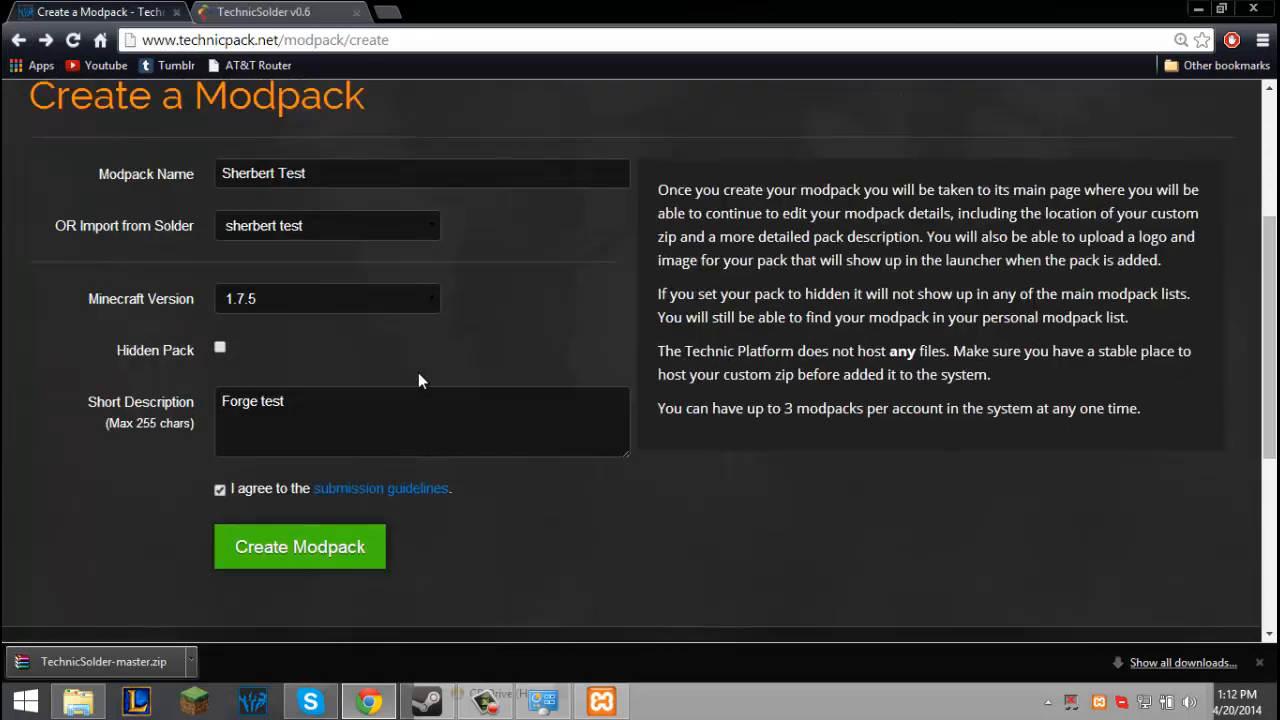
pyautogui.scroll(2, 418, 372)
pyautogui.click(712, 206)
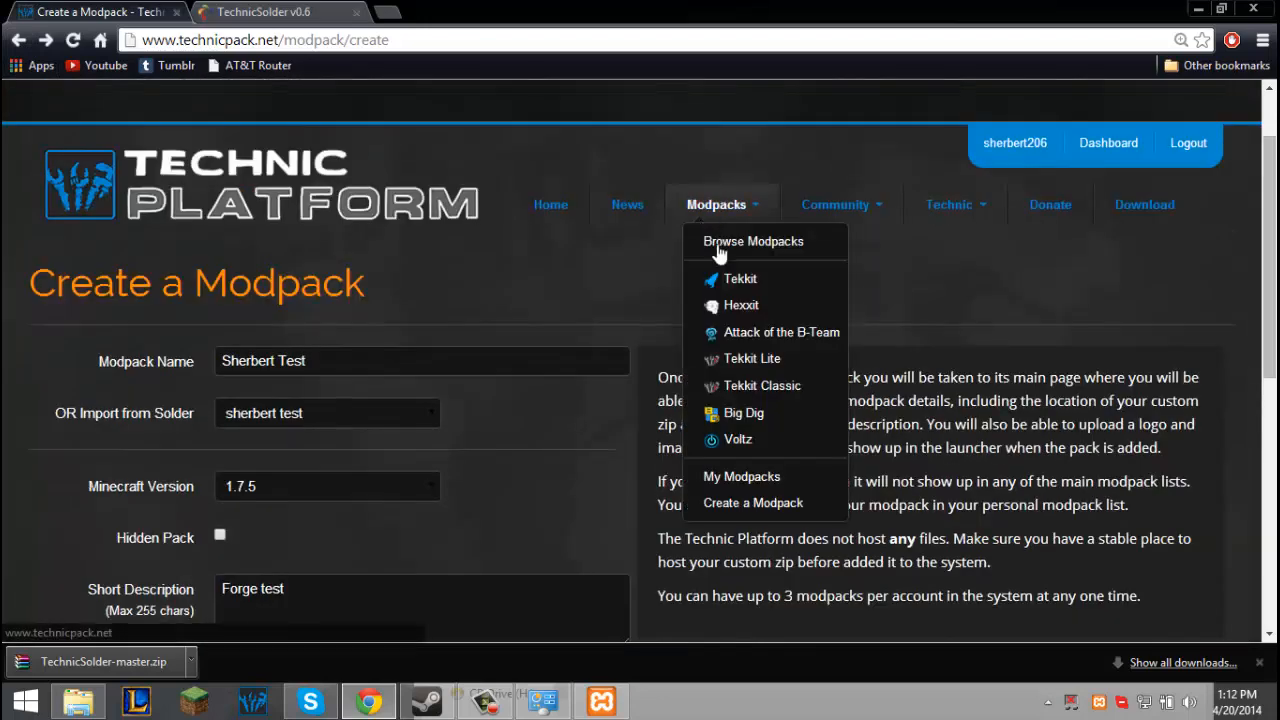
pyautogui.click(748, 479)
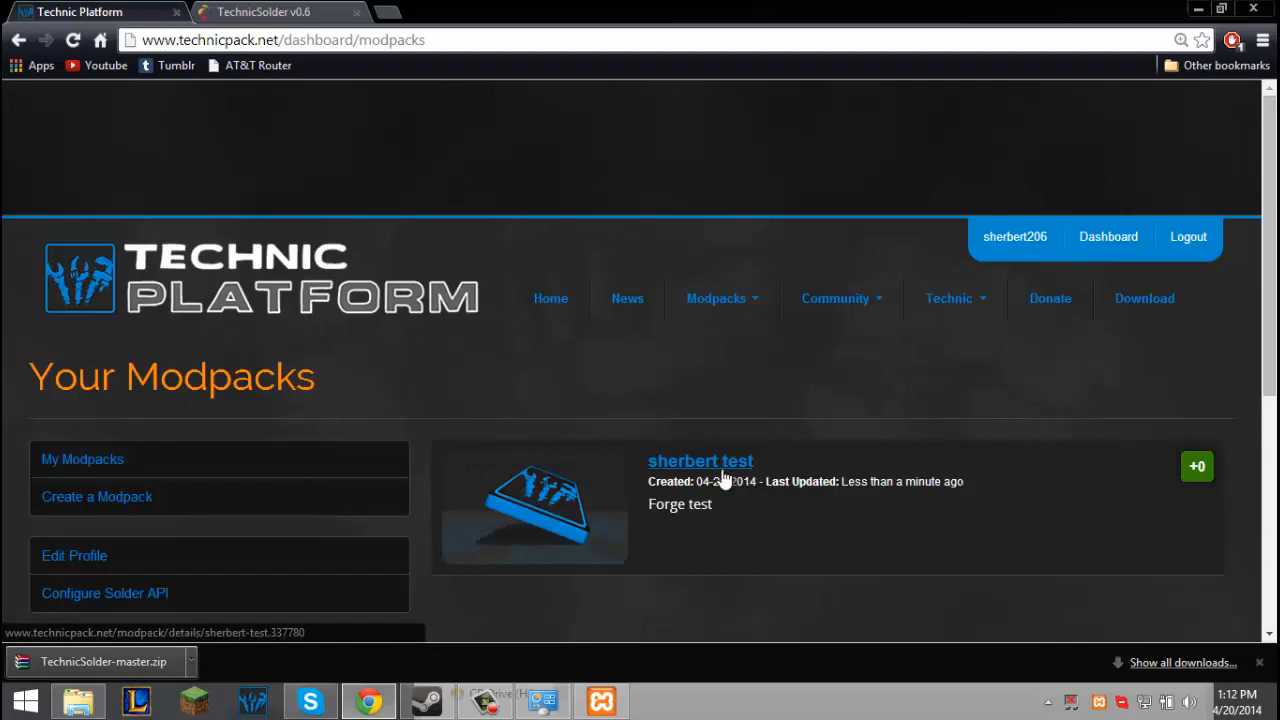
pyautogui.click(722, 469)
pyautogui.click(723, 458)
pyautogui.scroll(-3, 700, 465)
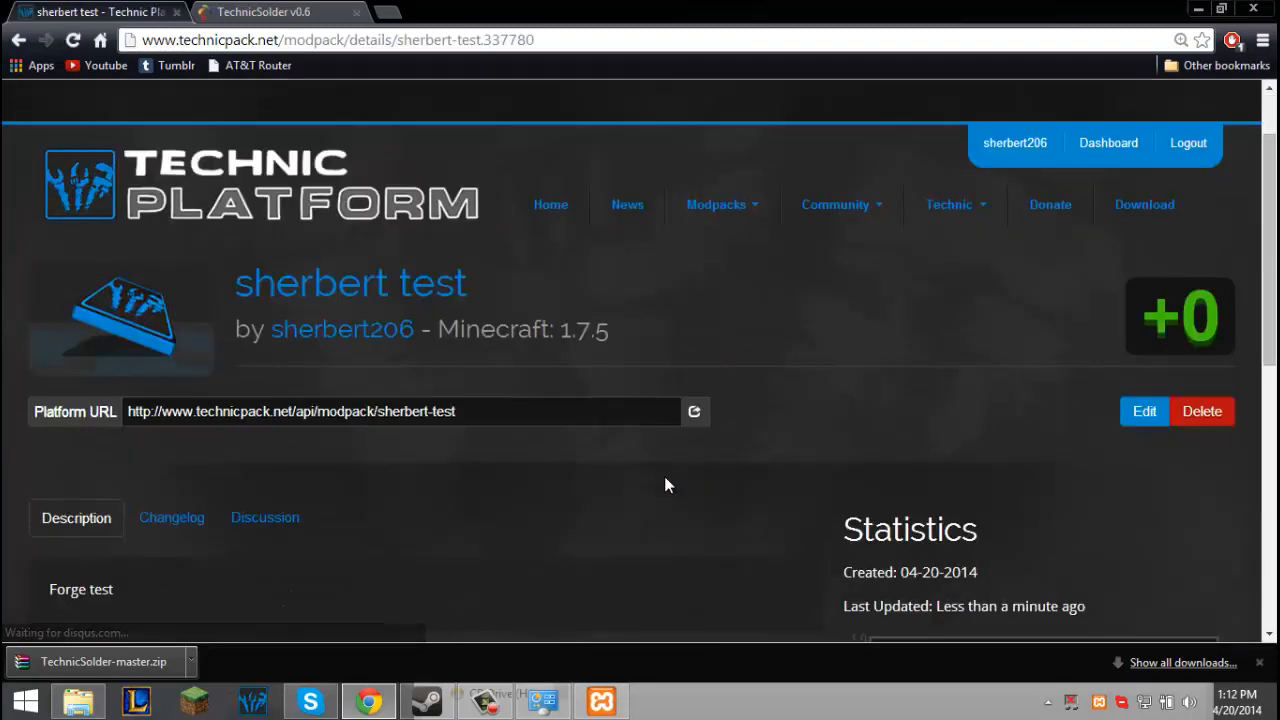
pyautogui.scroll(1, 610, 503)
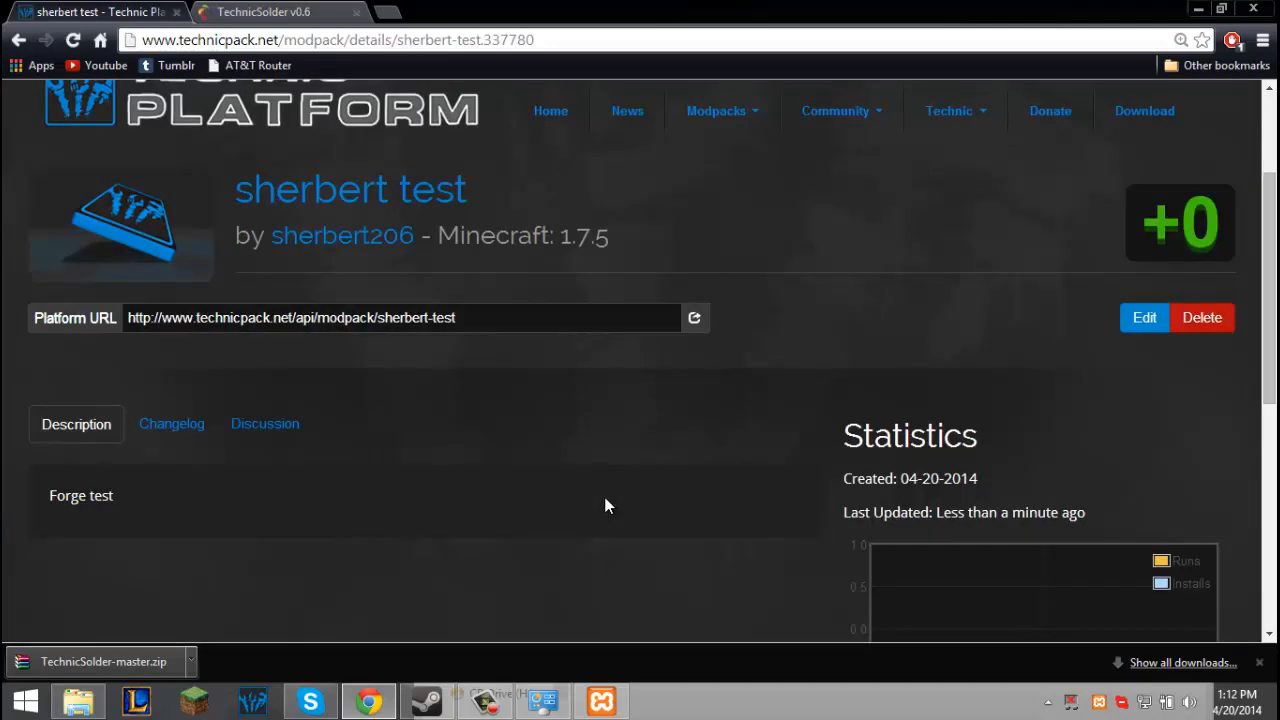
pyautogui.click(692, 318)
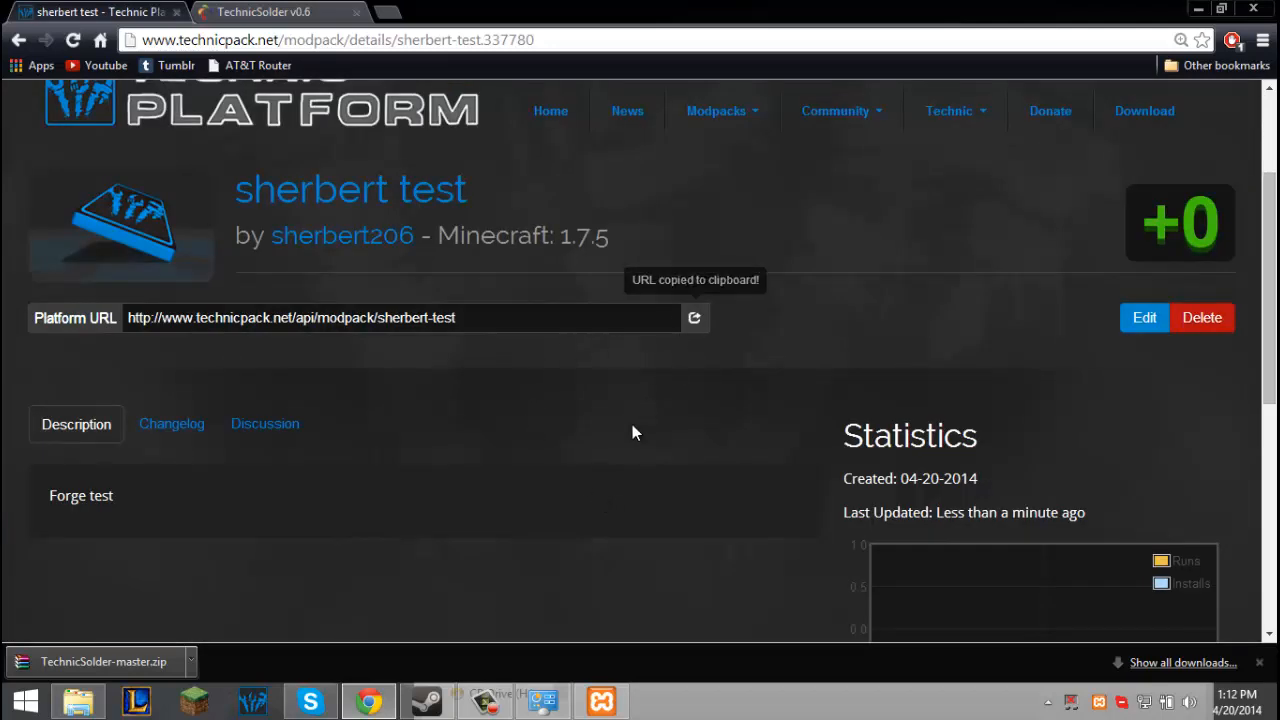
# Start the Technic Launcher and remove the offline sherbertcraft pack, including its files.
pyautogui.click(252, 701)
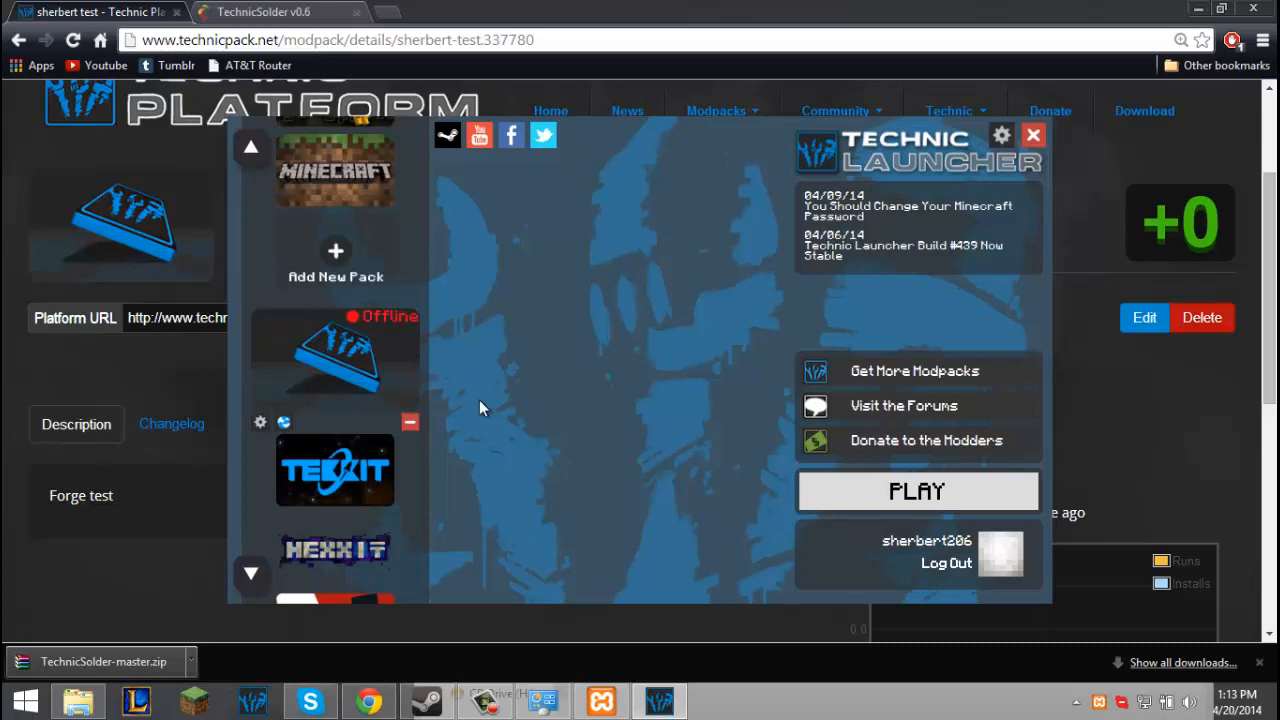
pyautogui.click(411, 418)
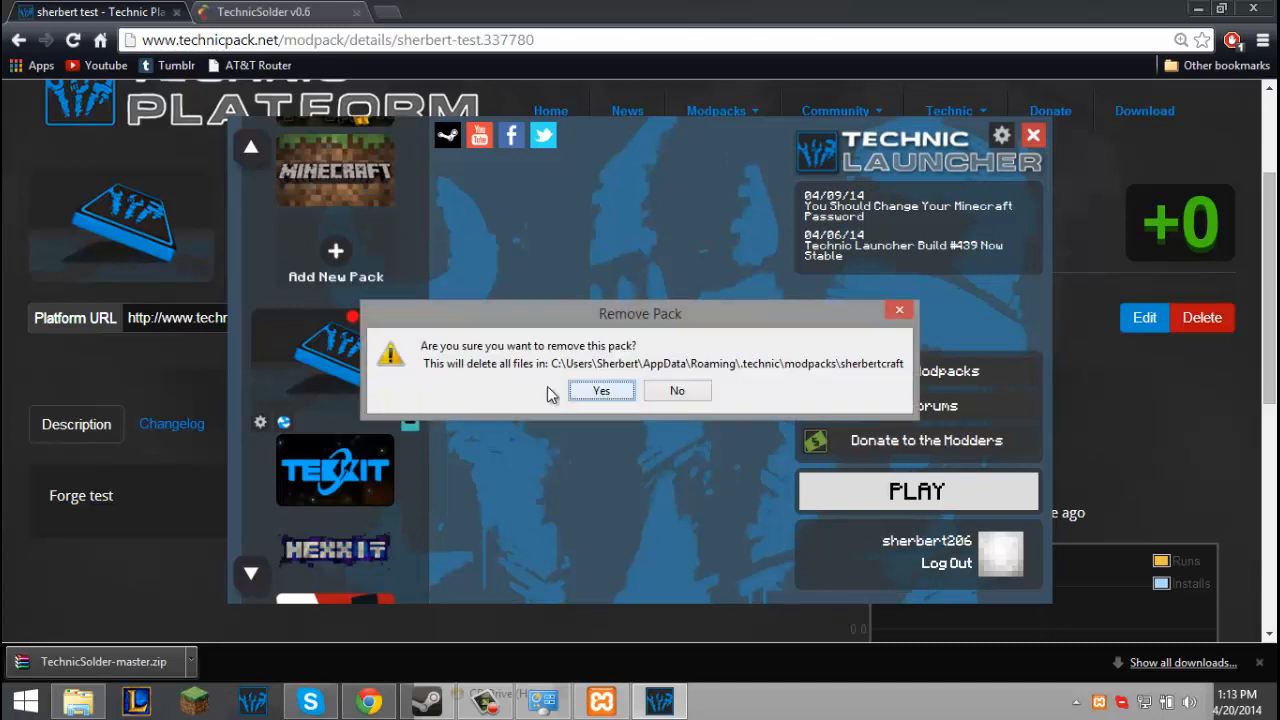
pyautogui.click(601, 391)
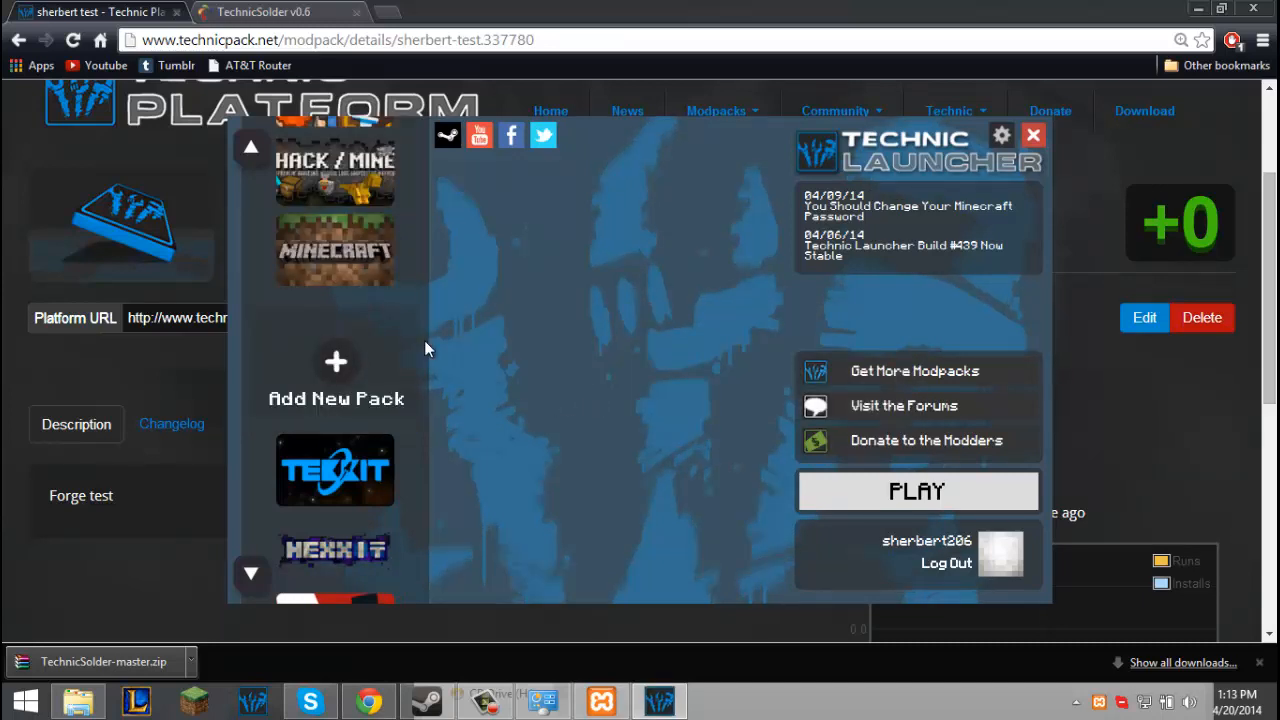
# Add the sherbert test modpack to the launcher as a new pack using the copied Platform URL.
pyautogui.click(355, 355)
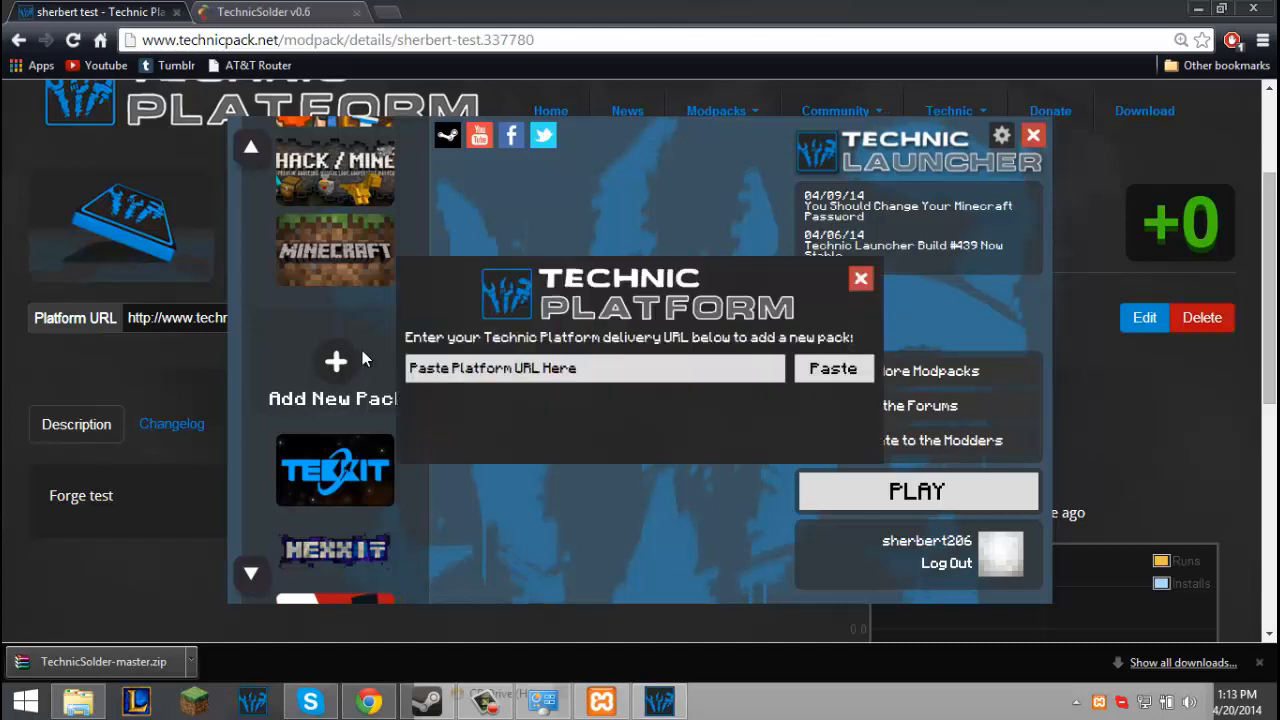
pyautogui.click(578, 338)
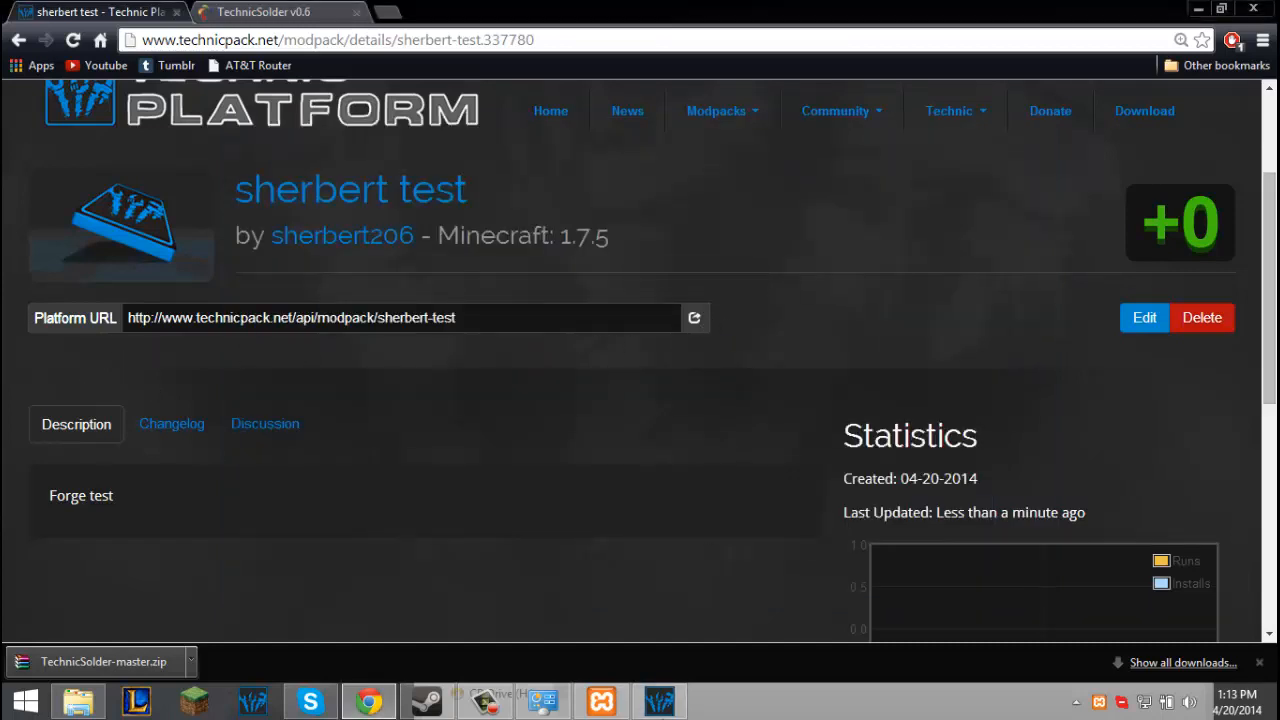
pyautogui.click(659, 701)
pyautogui.click(831, 367)
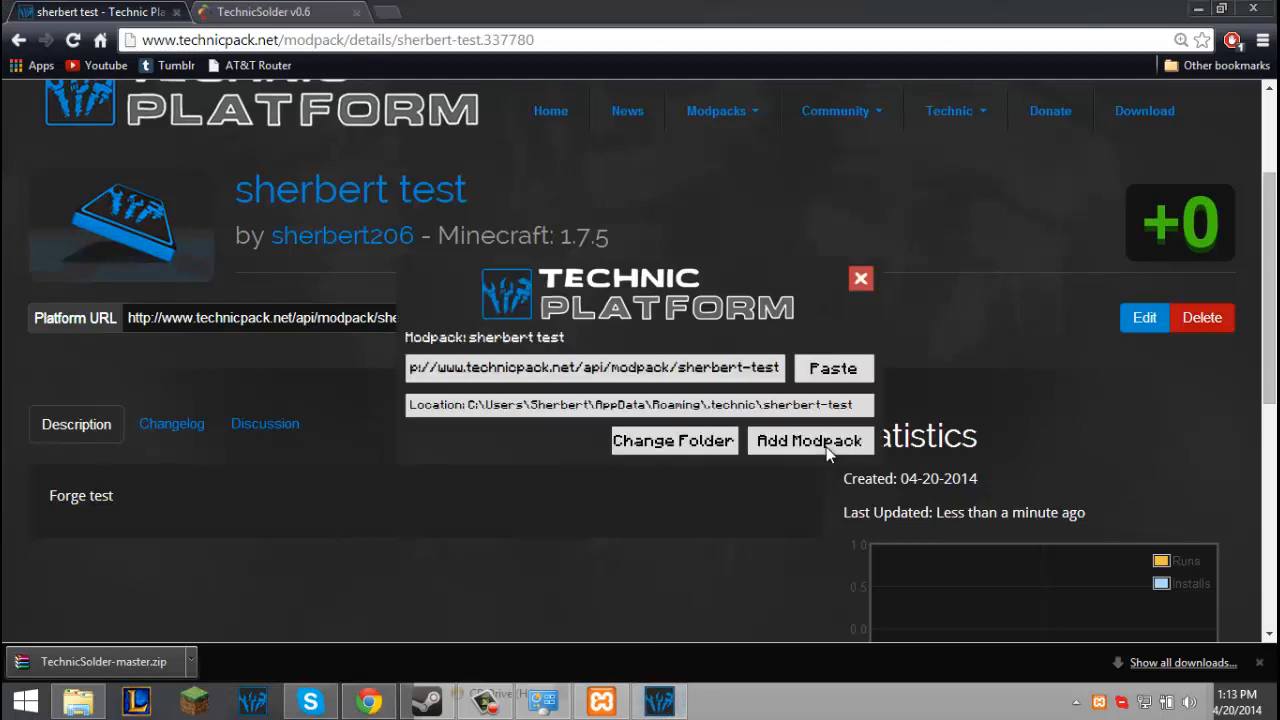
pyautogui.click(808, 441)
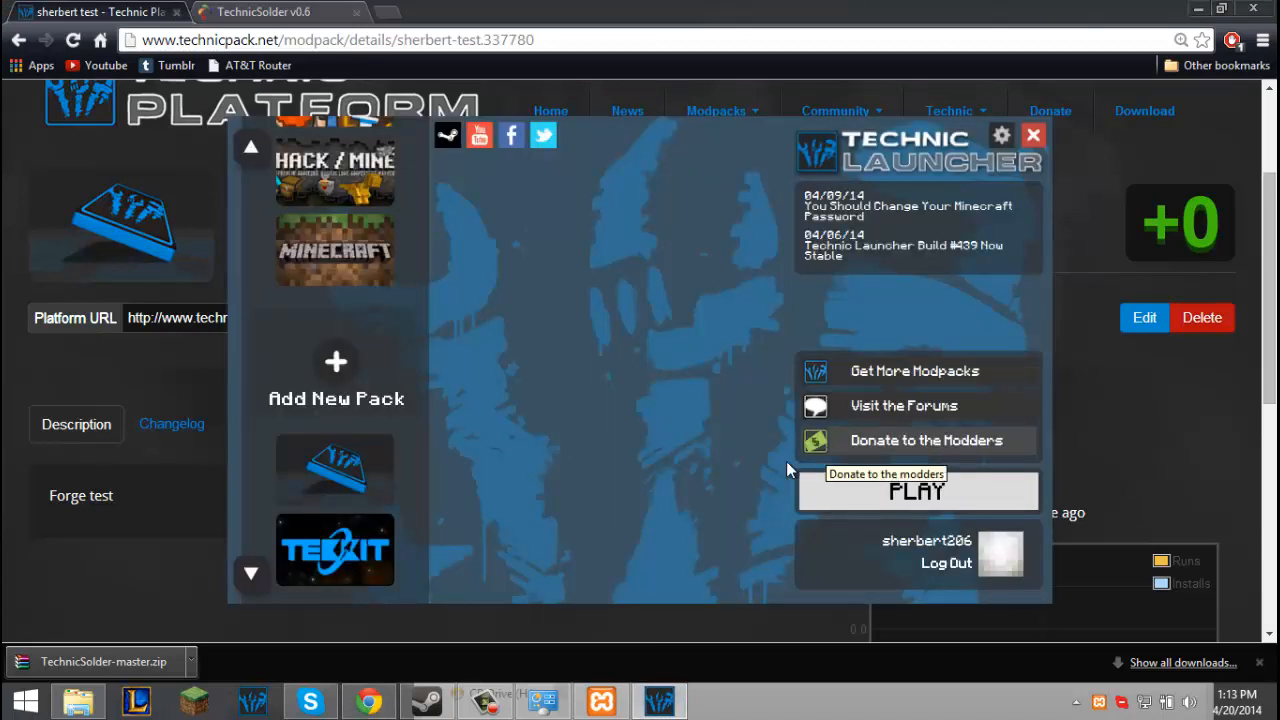
# Set the sherbert test pack to a manually selected build, keep Latest, save the options and try to launch it.
pyautogui.click(349, 488)
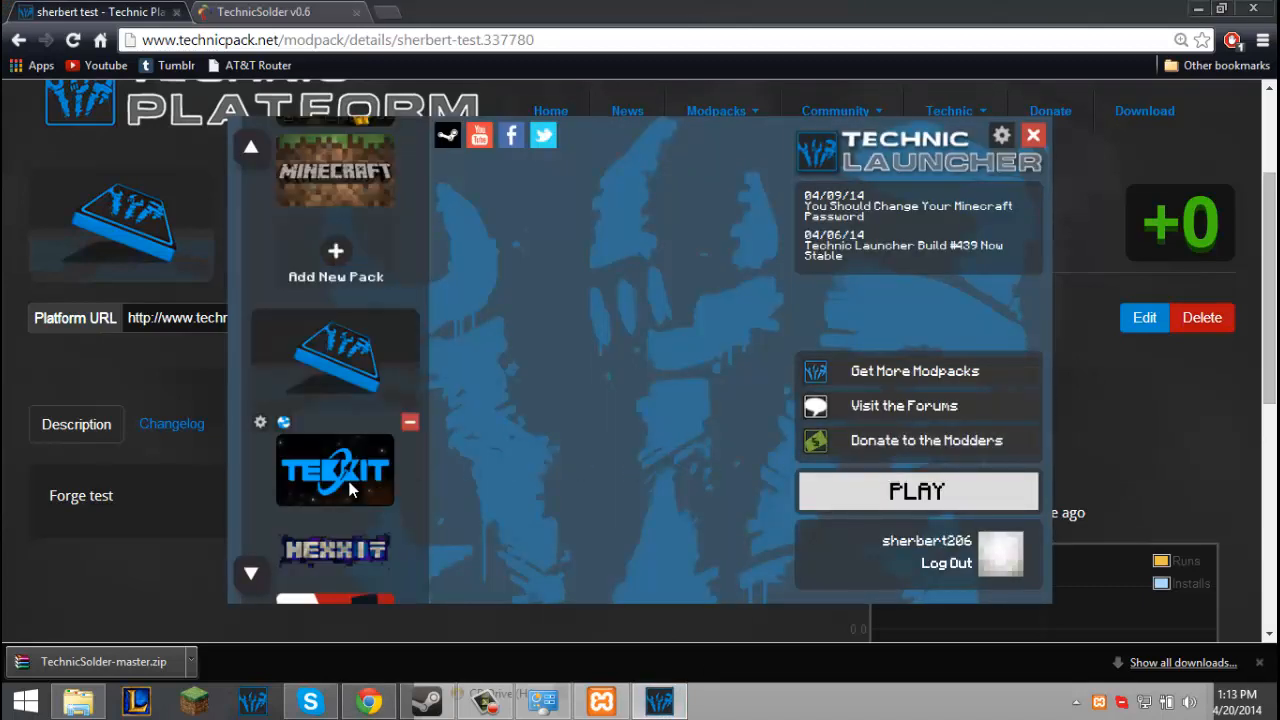
pyautogui.click(257, 422)
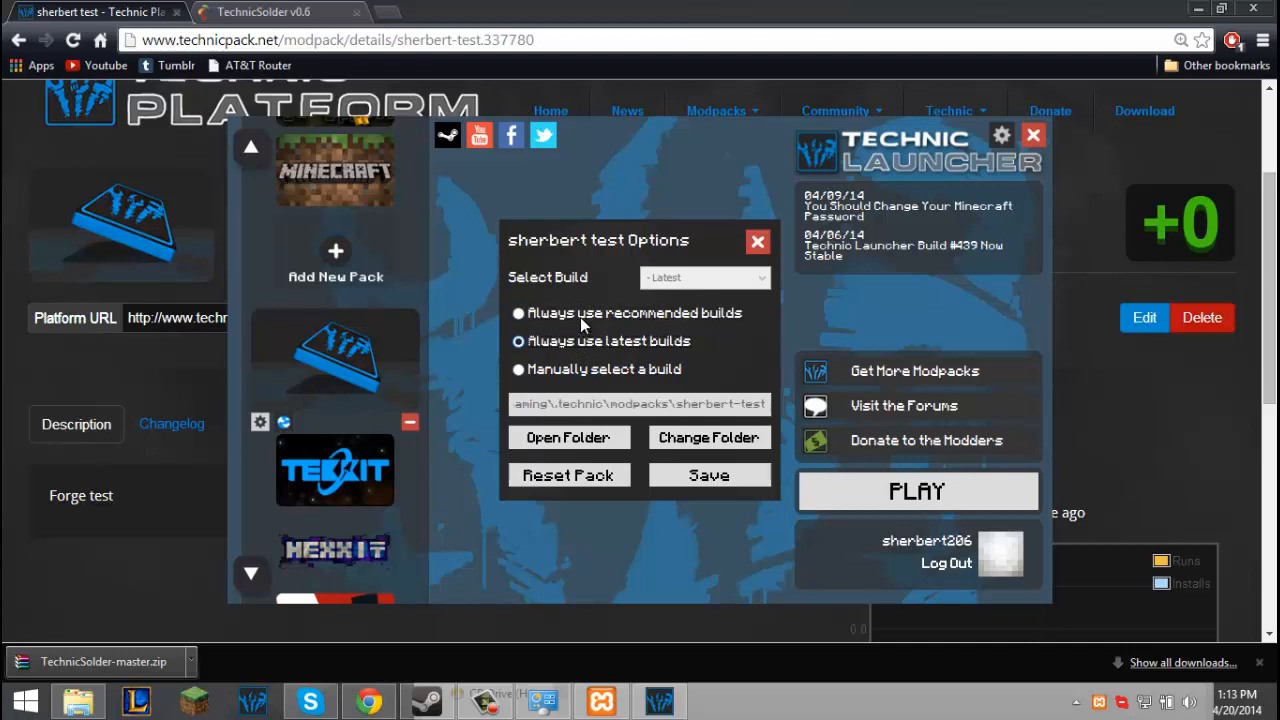
pyautogui.click(575, 369)
pyautogui.click(702, 279)
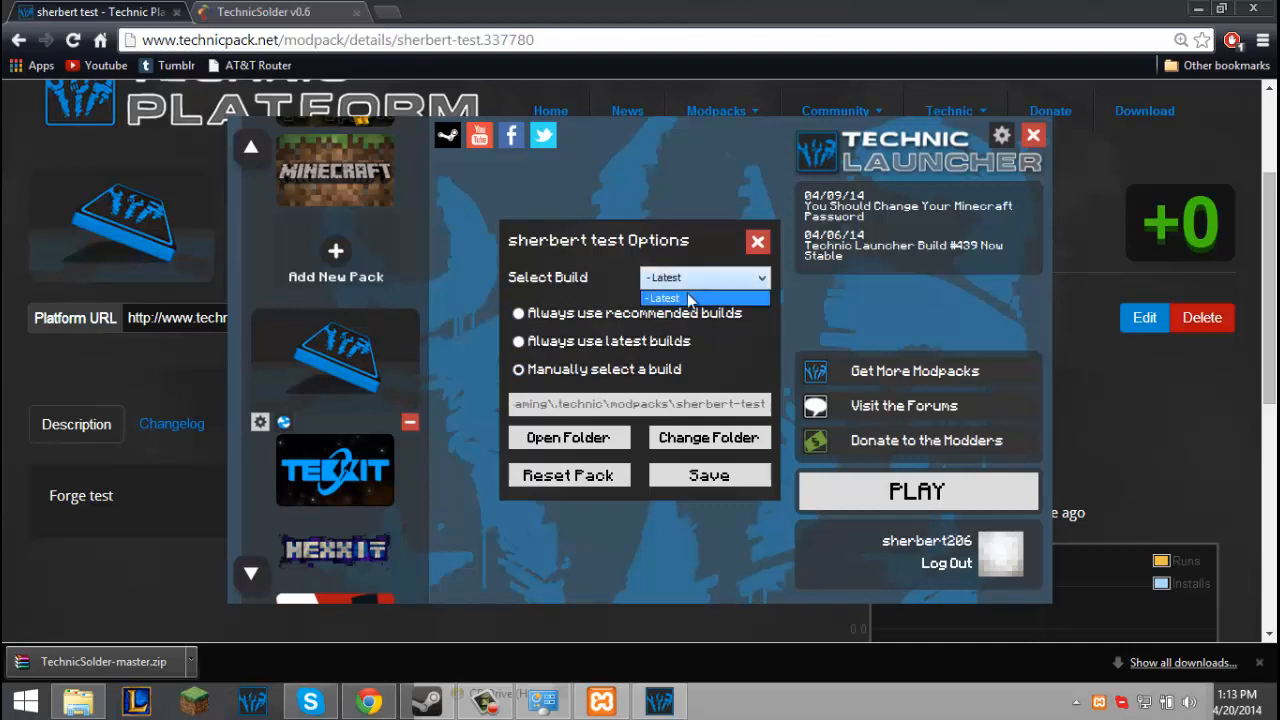
pyautogui.click(690, 281)
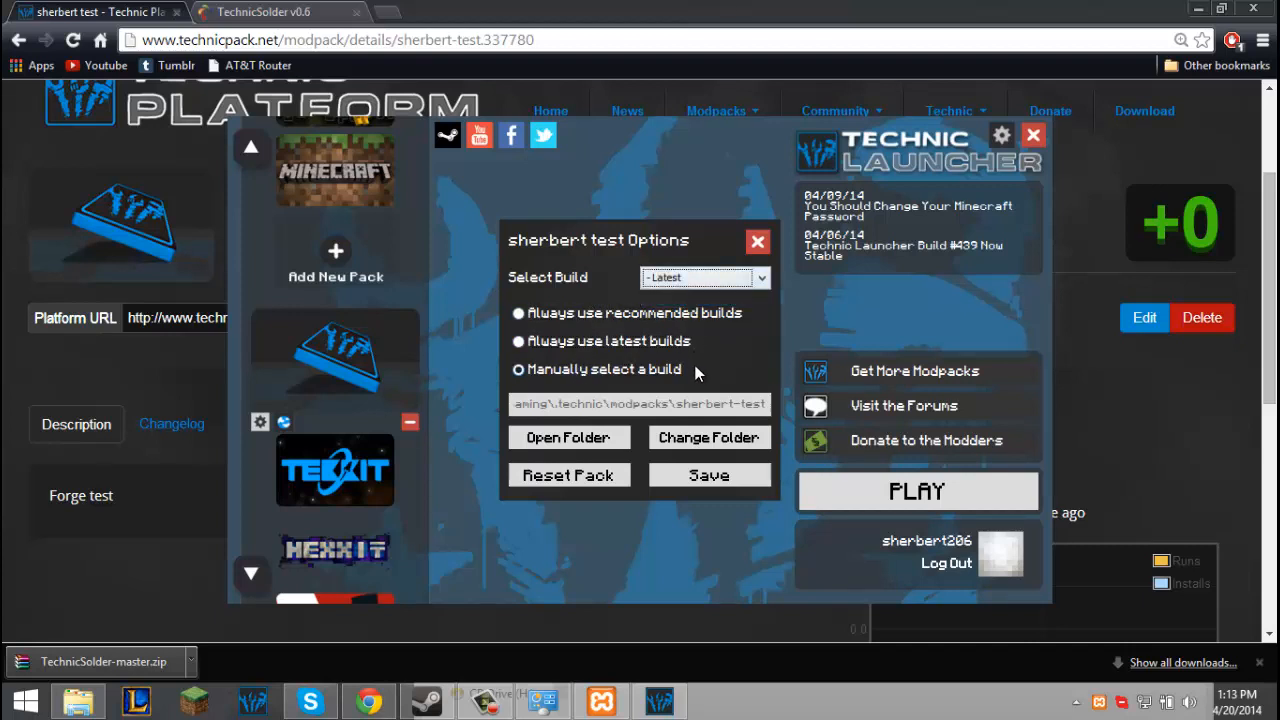
pyautogui.click(709, 474)
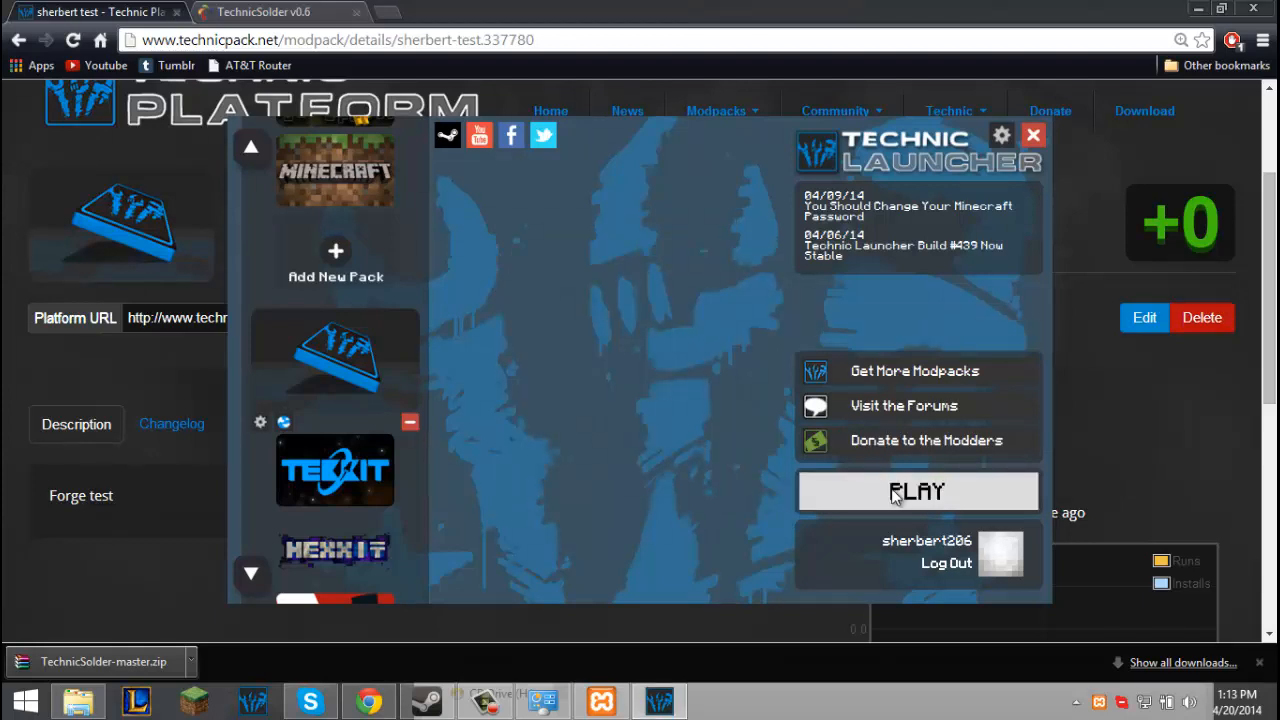
pyautogui.click(893, 493)
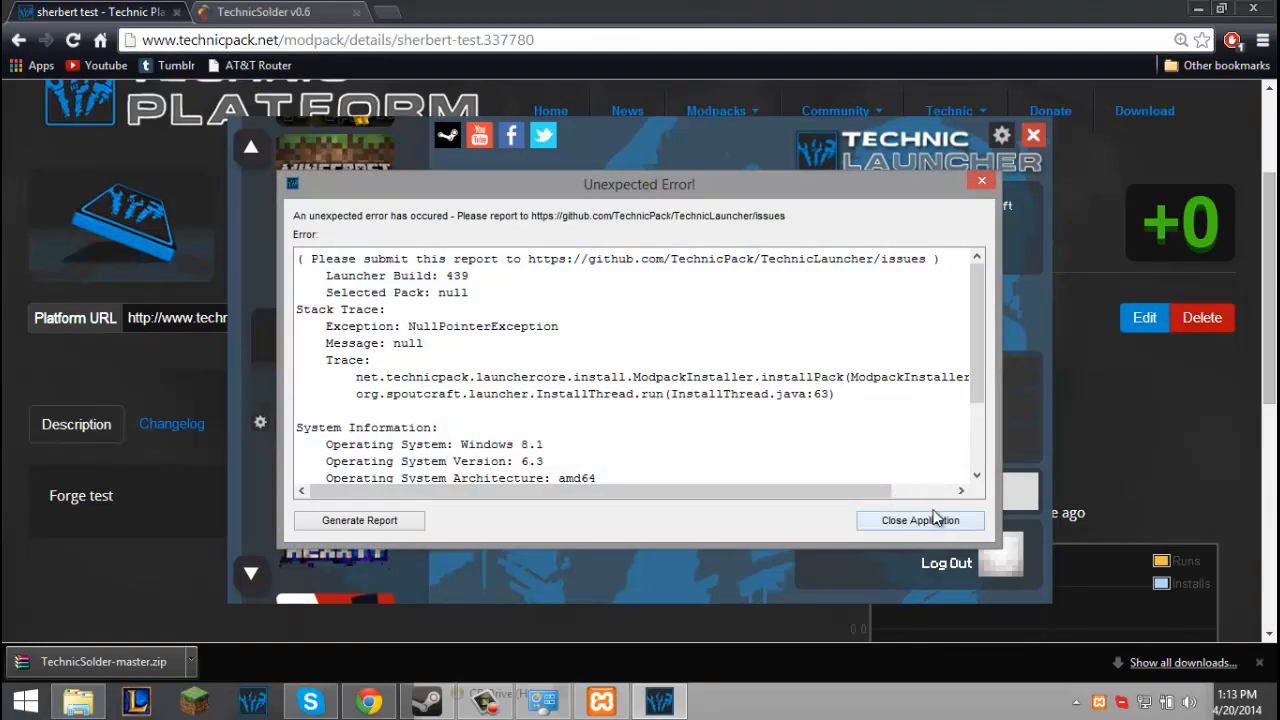
pyautogui.click(920, 520)
# In TechnicSolder, create build 2 of sherbert test for Minecraft 1.6.2, cloned from build 1.0.
pyautogui.click(257, 11)
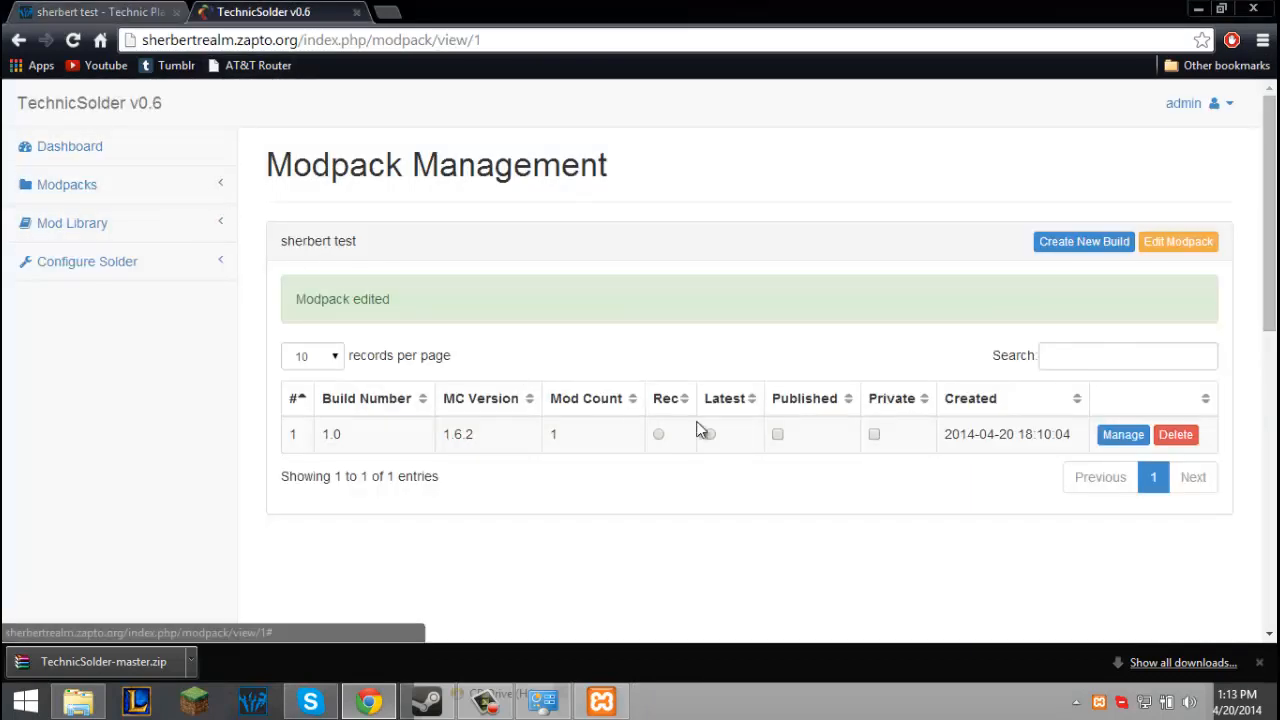
pyautogui.click(1100, 242)
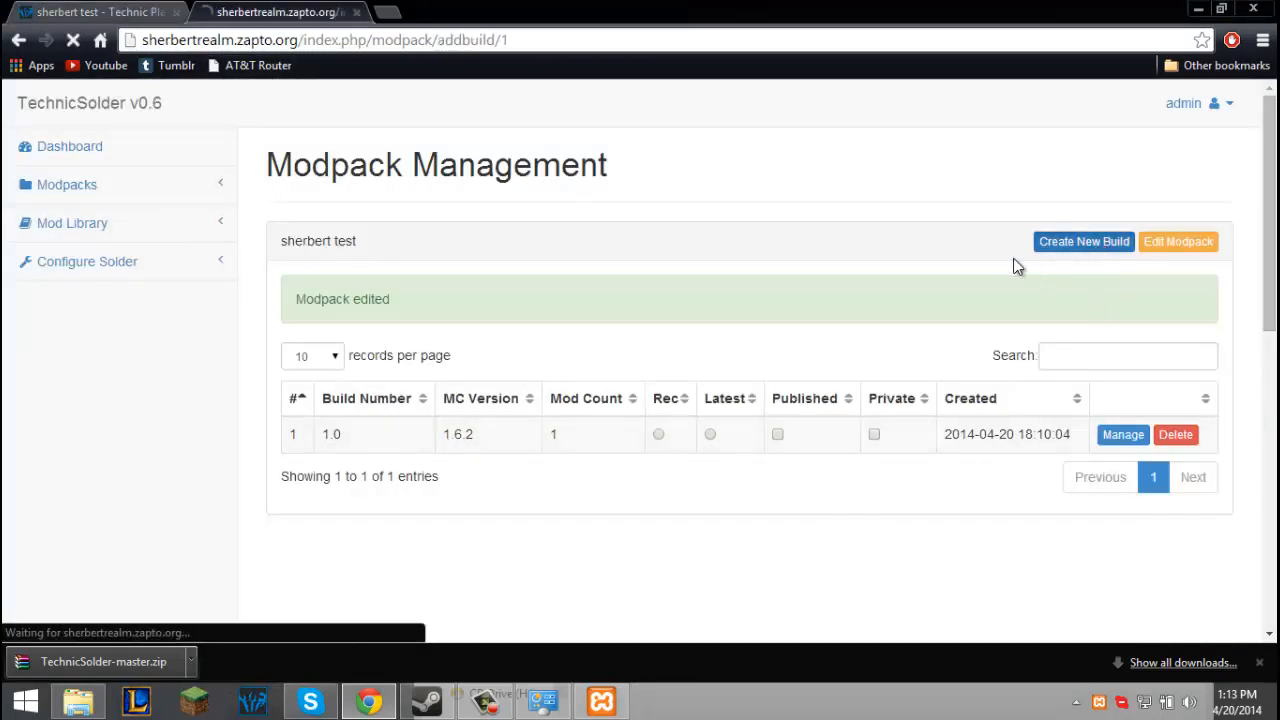
pyautogui.click(434, 343)
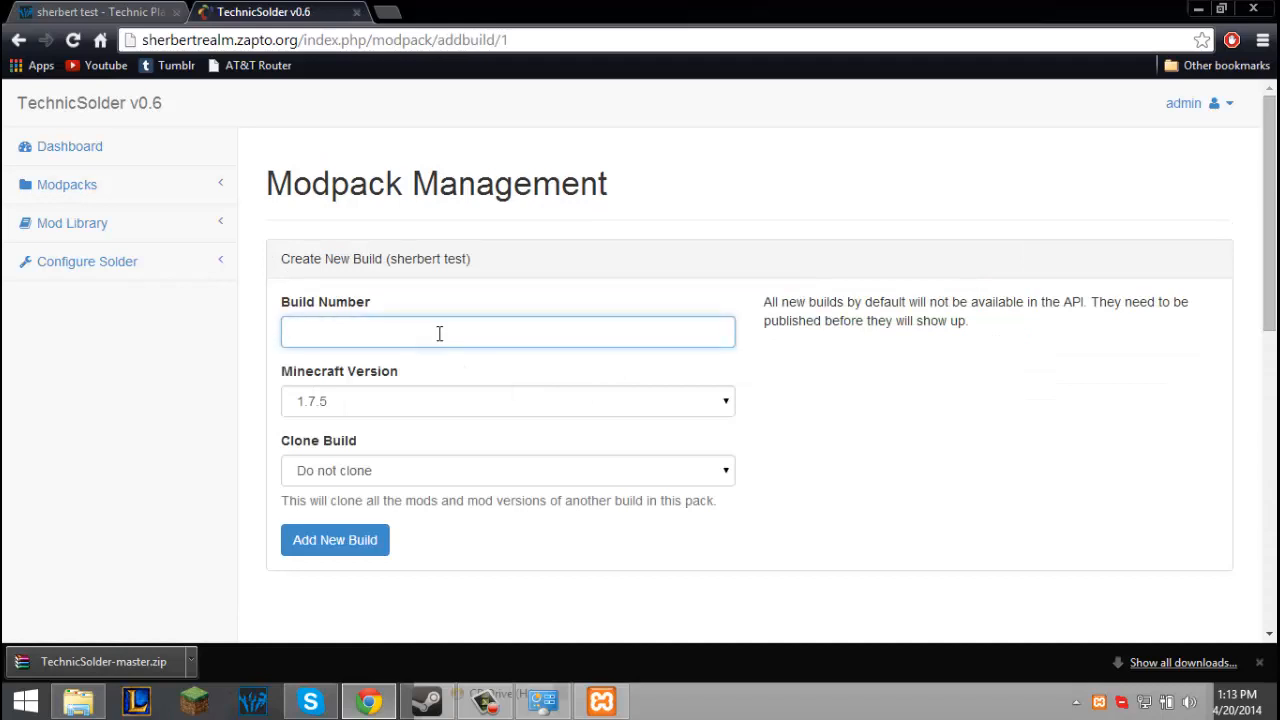
pyautogui.write('2')
pyautogui.click(406, 404)
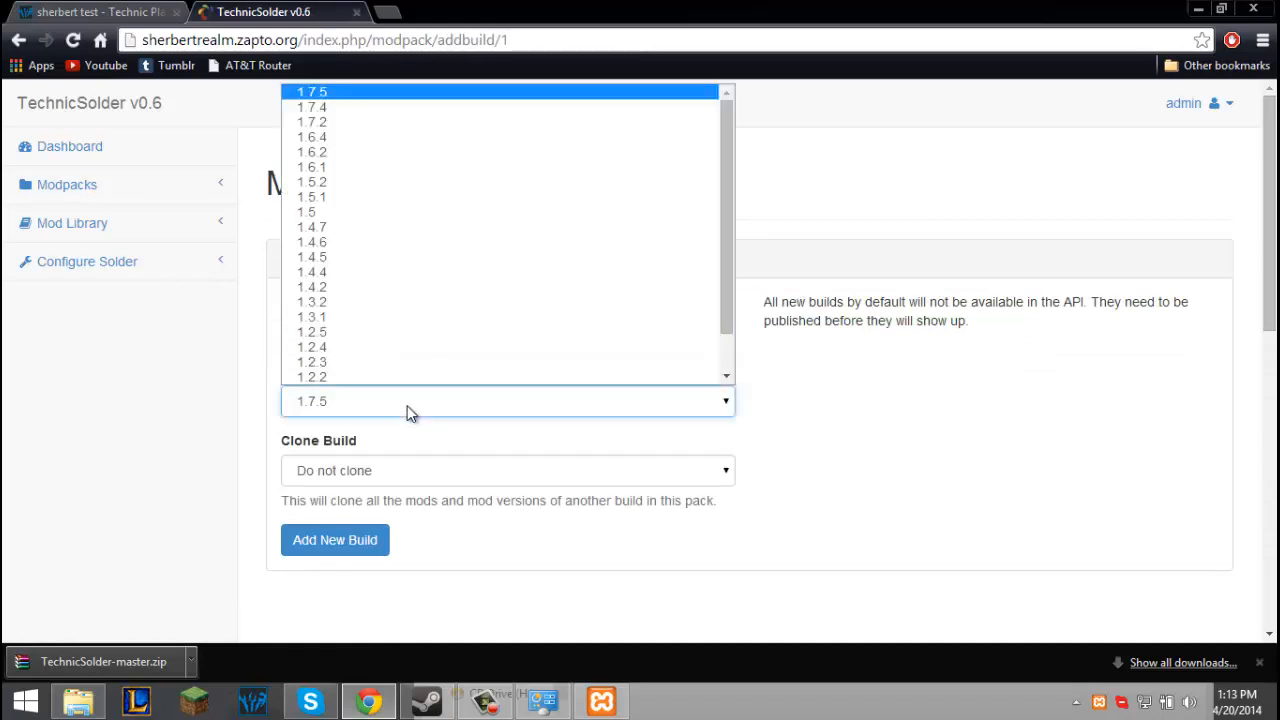
pyautogui.click(339, 151)
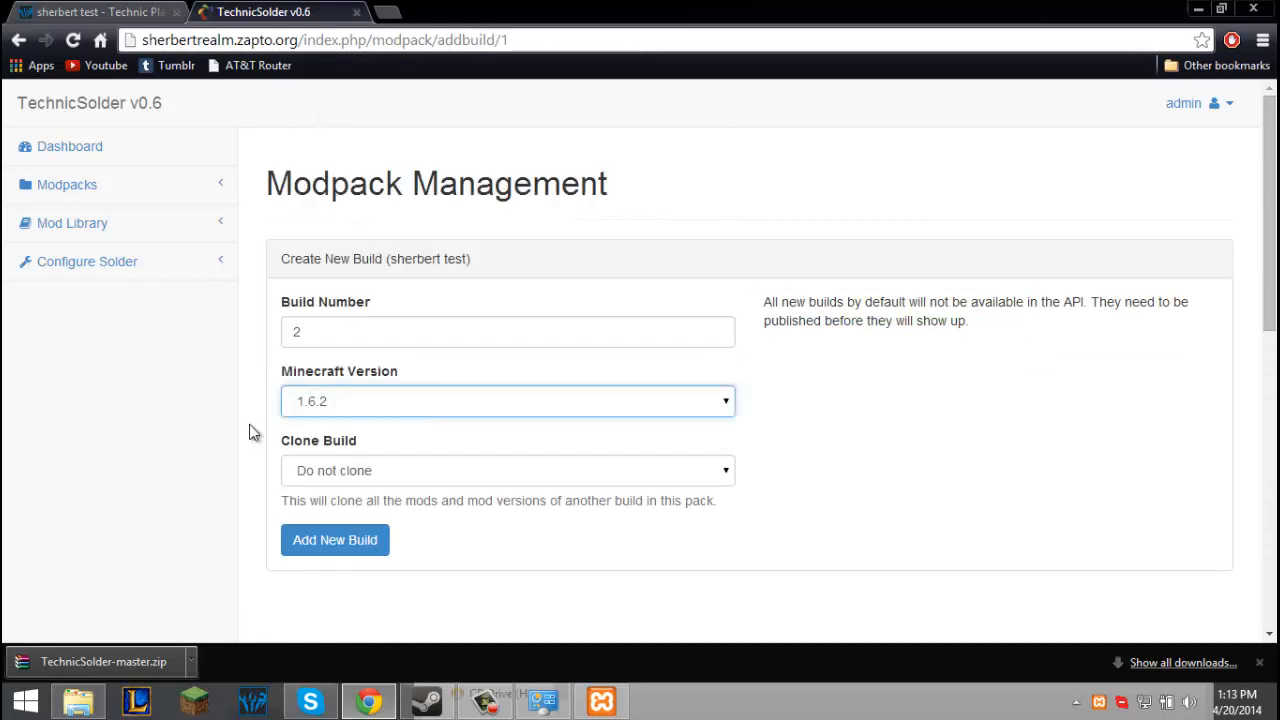
pyautogui.click(380, 476)
pyautogui.click(355, 506)
pyautogui.click(305, 540)
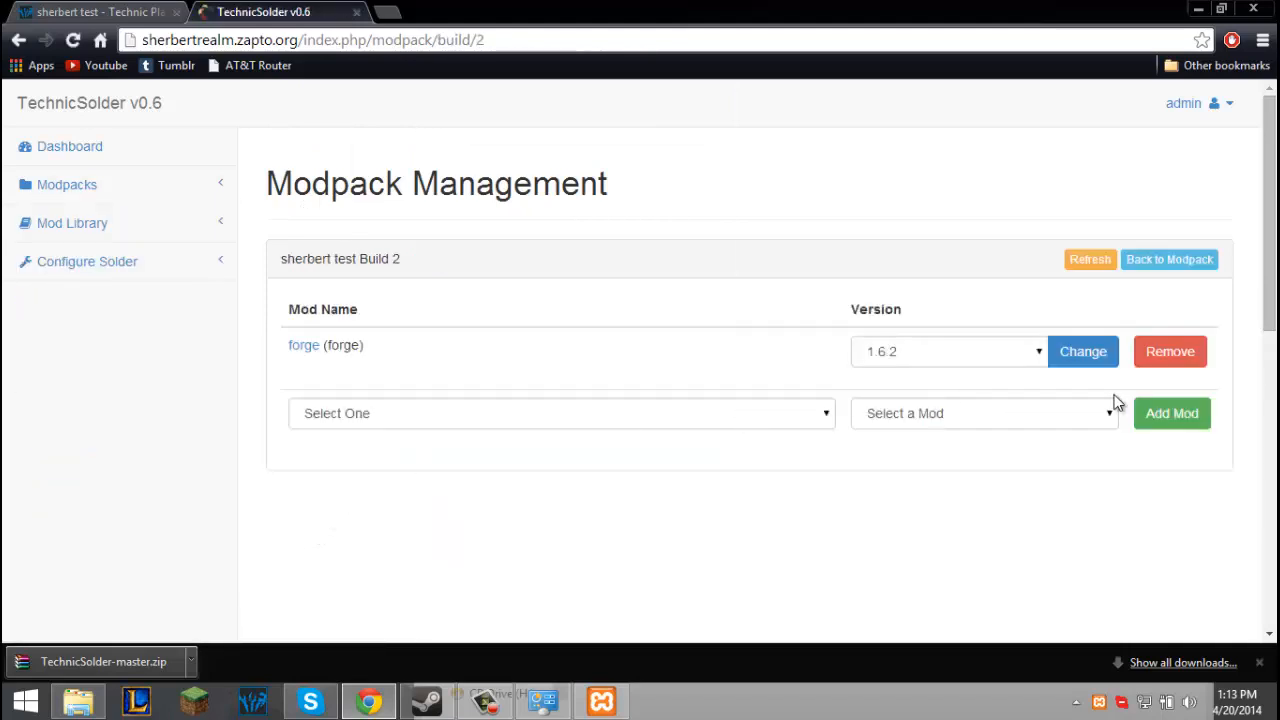
# Return to the sherbert test build list and mark builds 1.0 and 2 as published.
pyautogui.click(1157, 263)
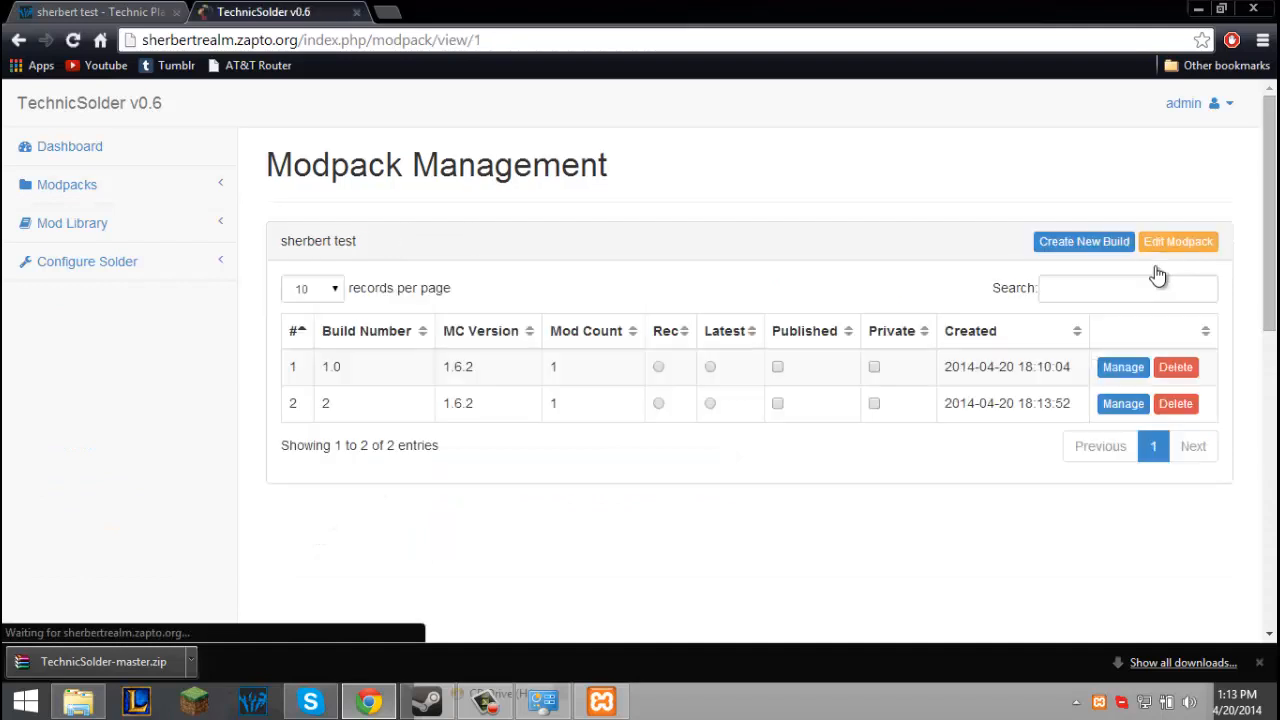
pyautogui.click(777, 366)
pyautogui.click(779, 471)
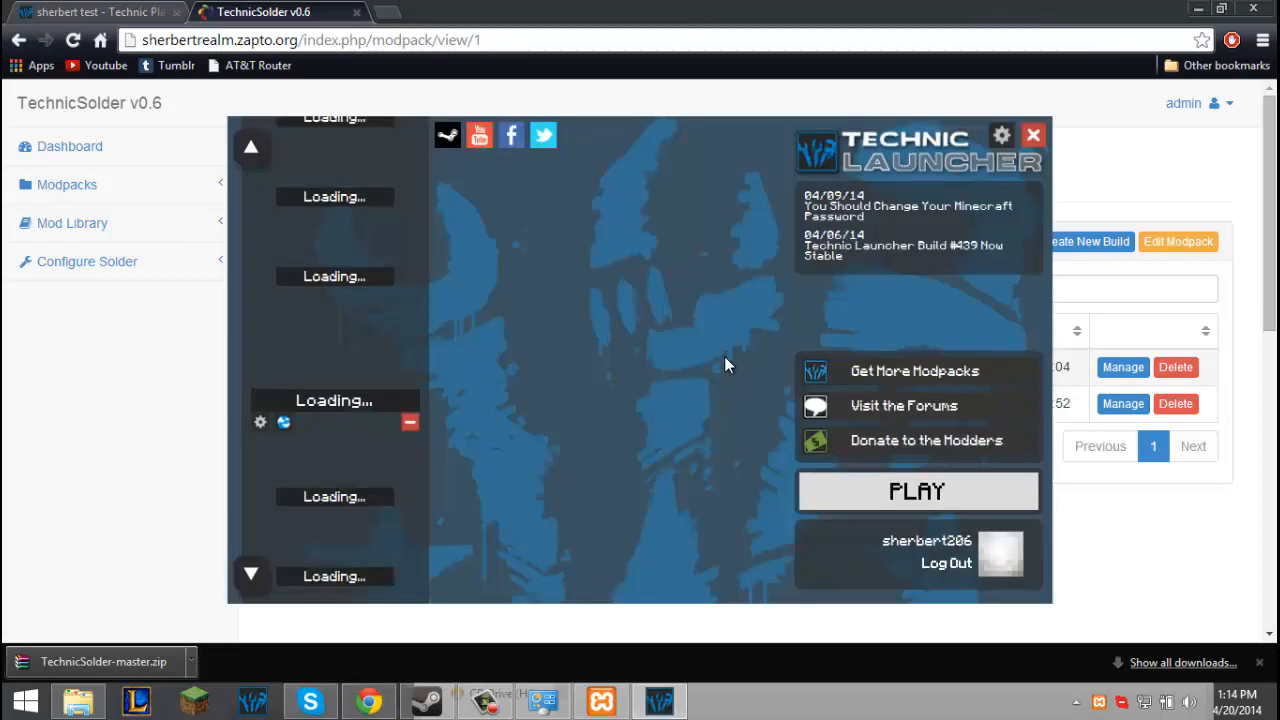
# In the Technic Launcher, select build 1.0 in the sherbert test options, save, and launch the pack.
pyautogui.click(261, 423)
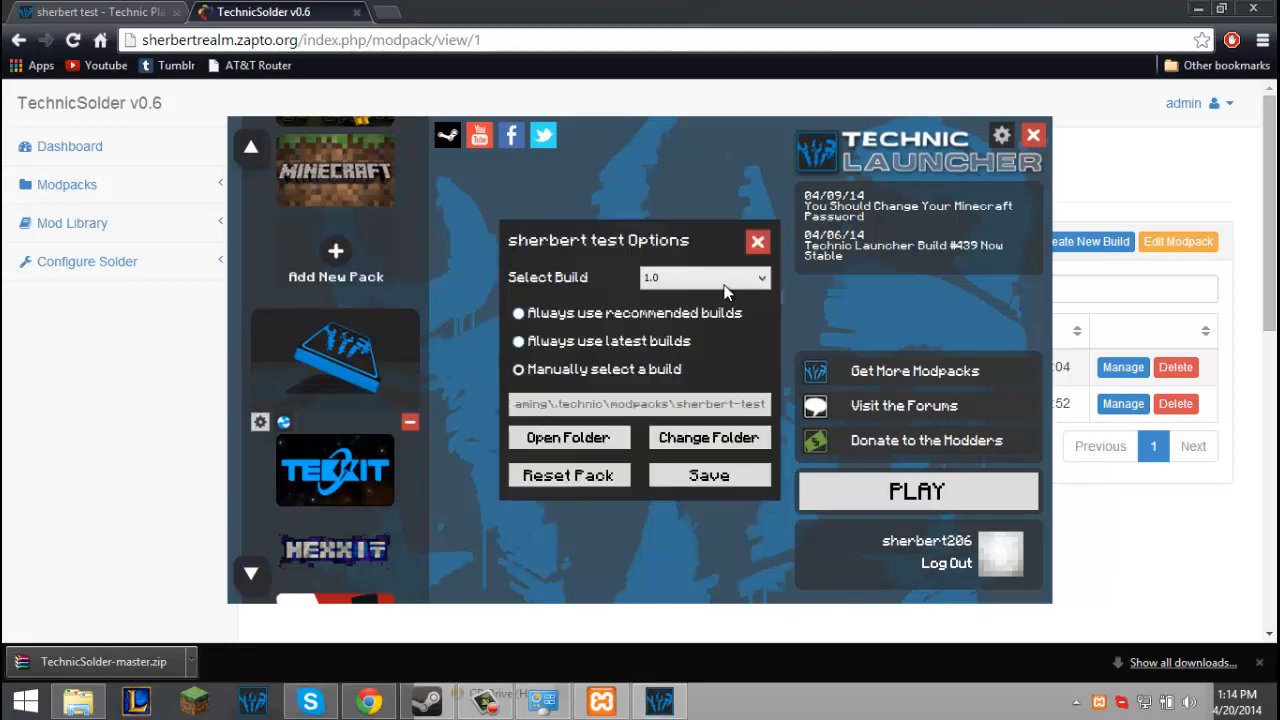
pyautogui.click(724, 280)
pyautogui.click(702, 302)
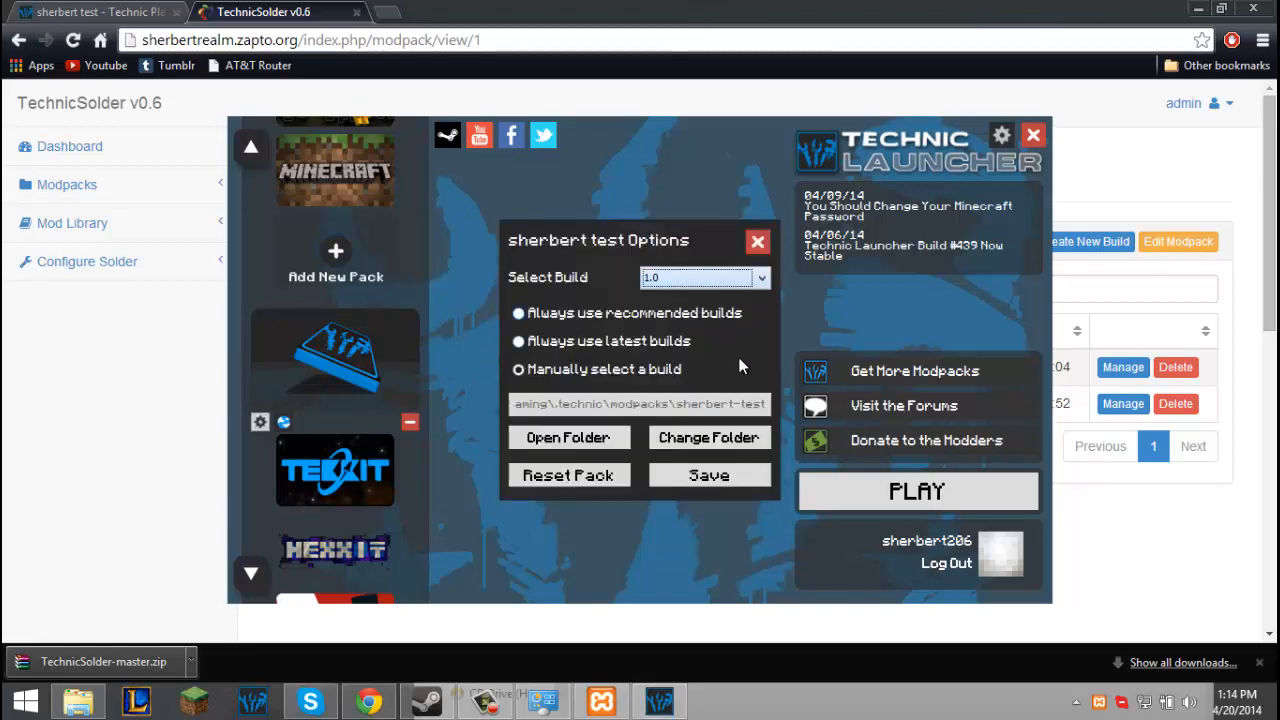
pyautogui.click(686, 476)
pyautogui.click(891, 488)
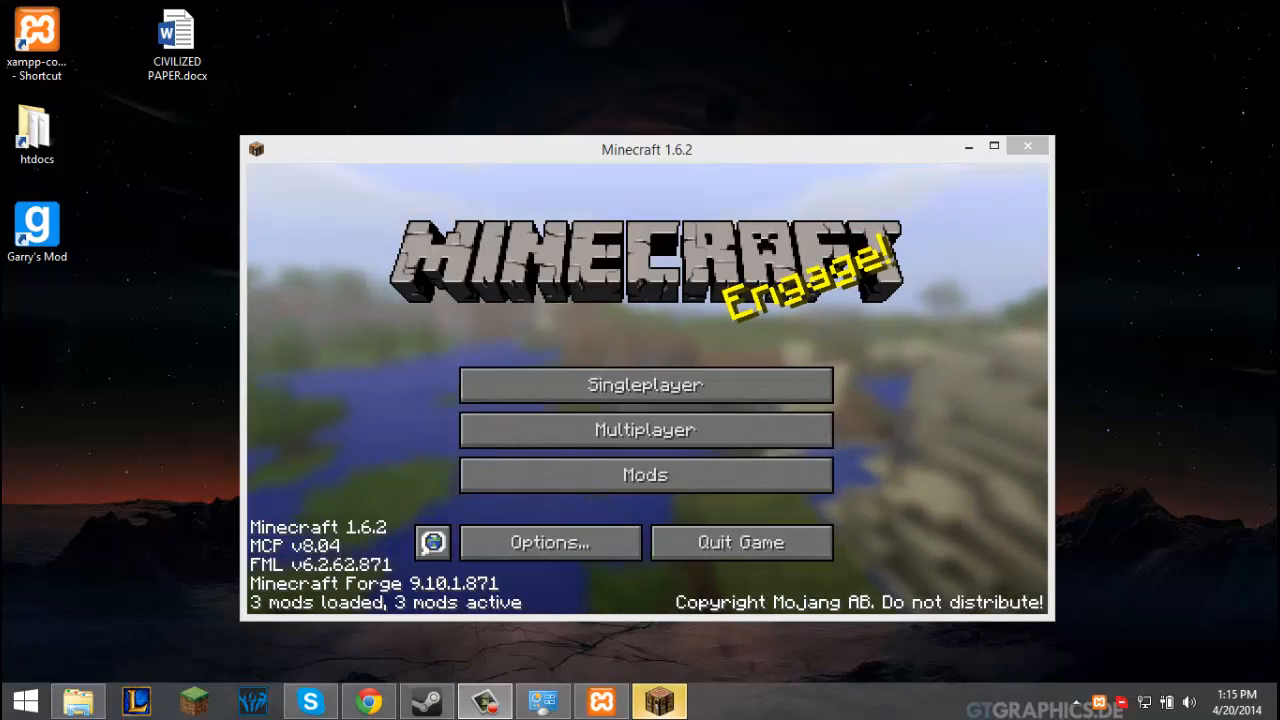
# Quit Minecraft and close the Technic Launcher.
pyautogui.click(738, 538)
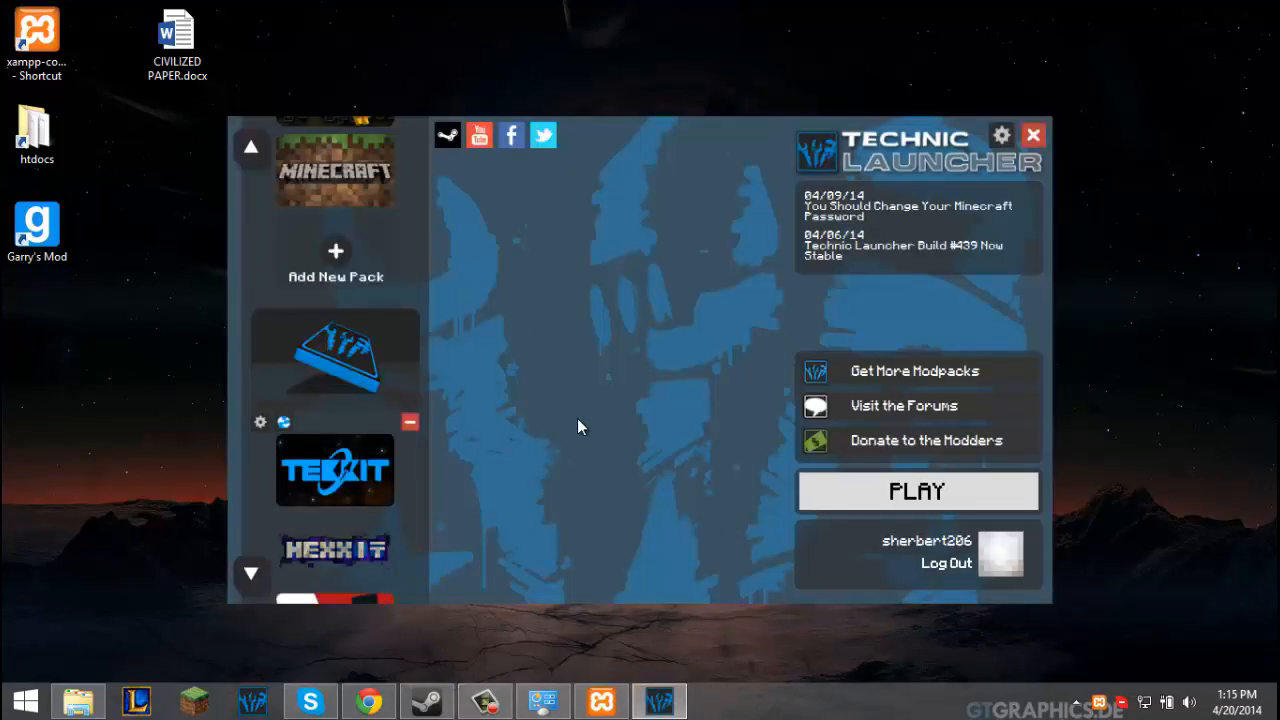
pyautogui.click(1033, 135)
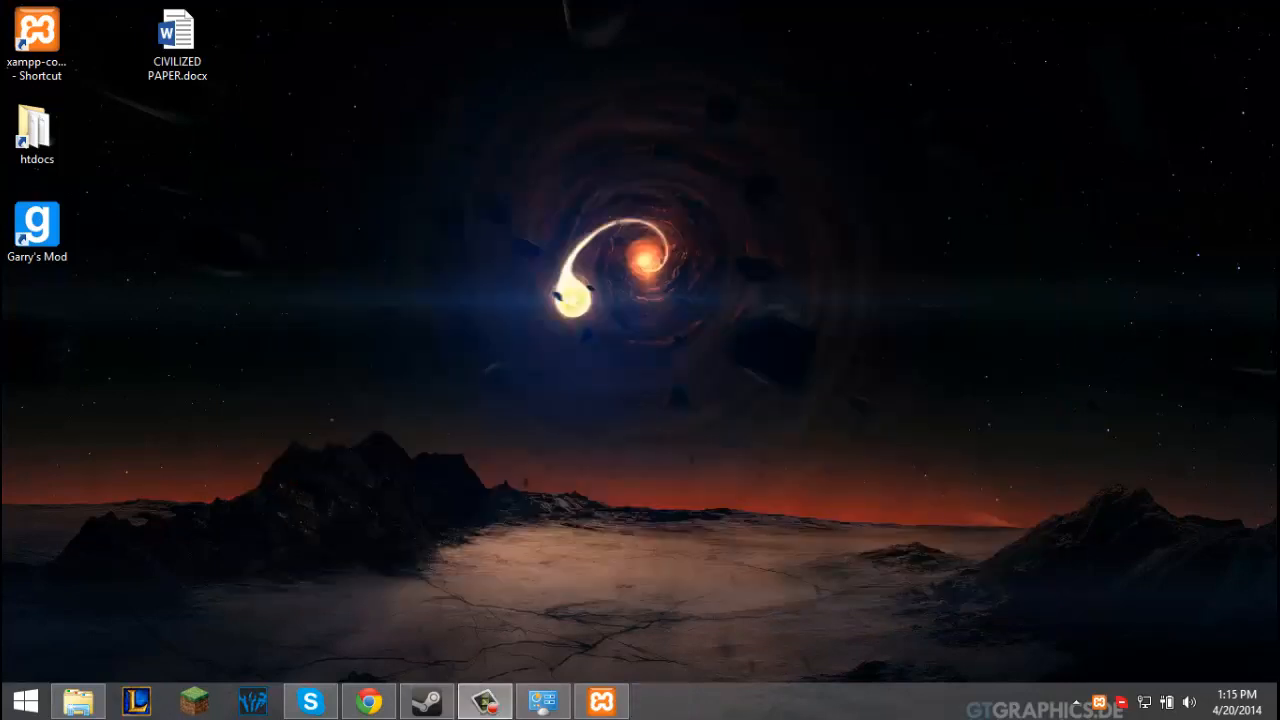
# In File Explorer, open the mods folder inside repo and create a new folder named "sample mod" there.
pyautogui.click(78, 700)
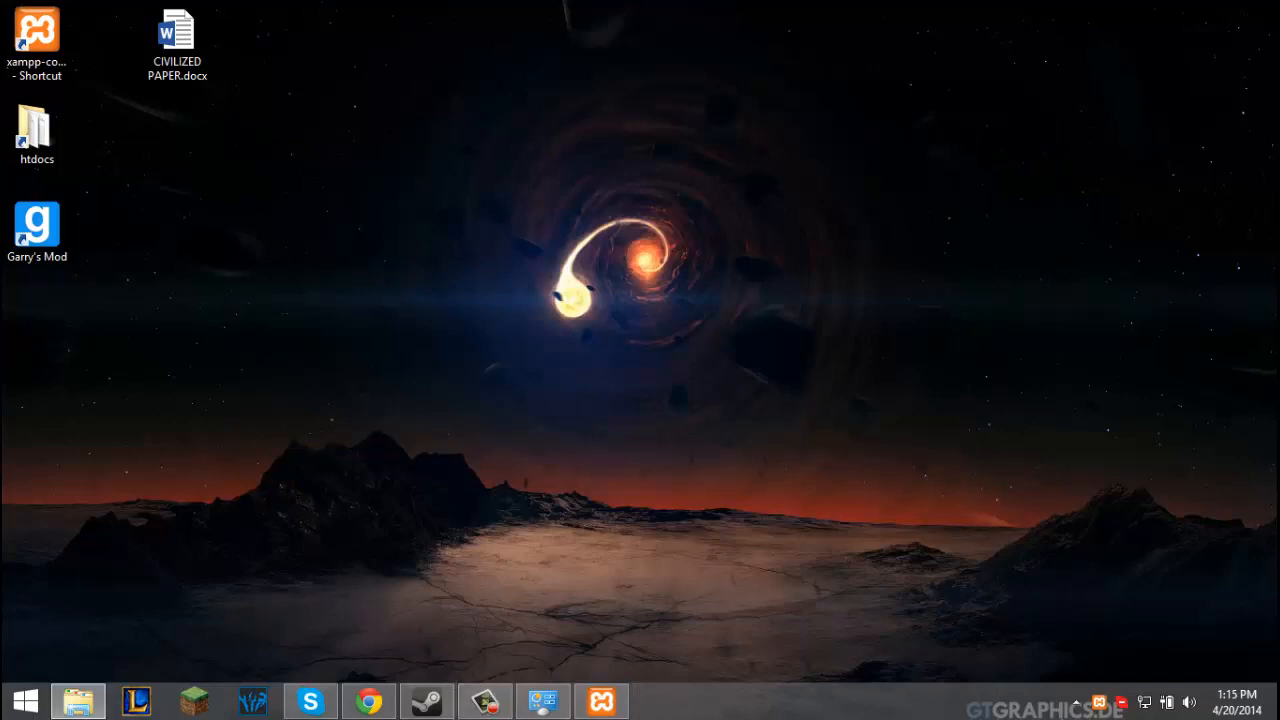
pyautogui.moveTo(1082, 162); pyautogui.dragTo(1000, 9)
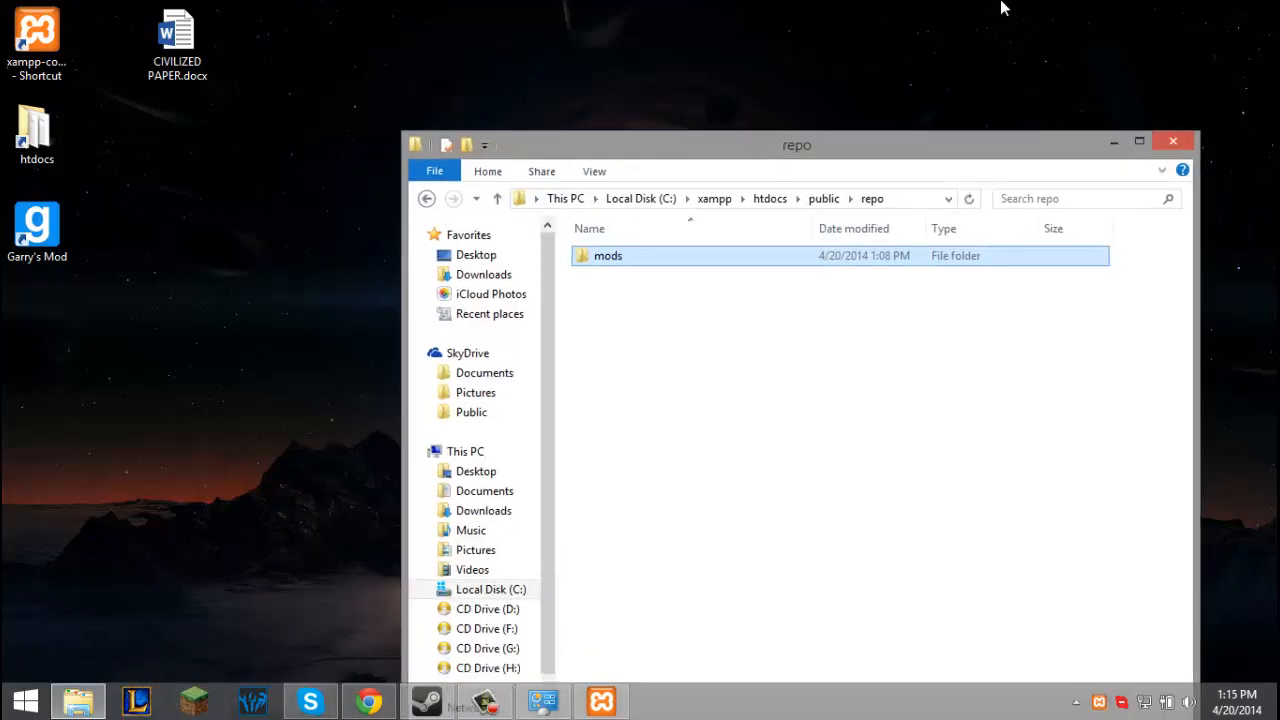
pyautogui.doubleClick(523, 117)
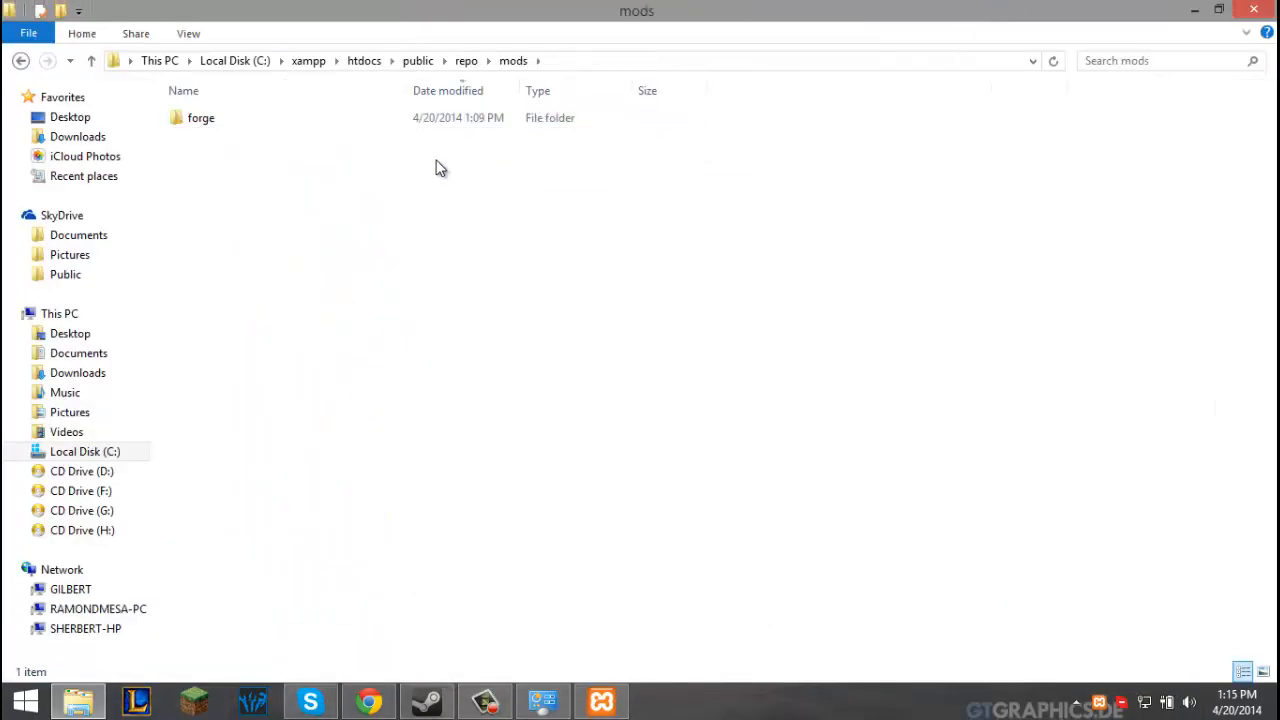
pyautogui.rightClick(437, 166)
pyautogui.moveTo(640, 409)
pyautogui.click(760, 409)
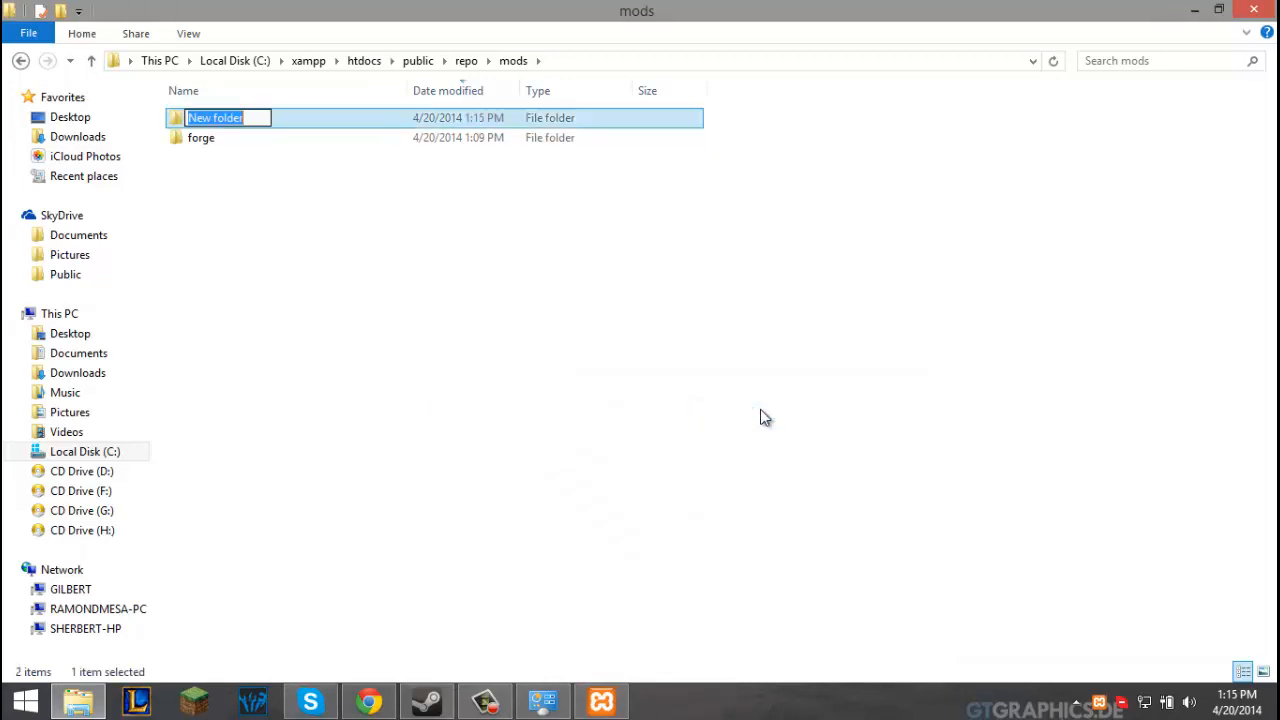
pyautogui.write('sample mod')
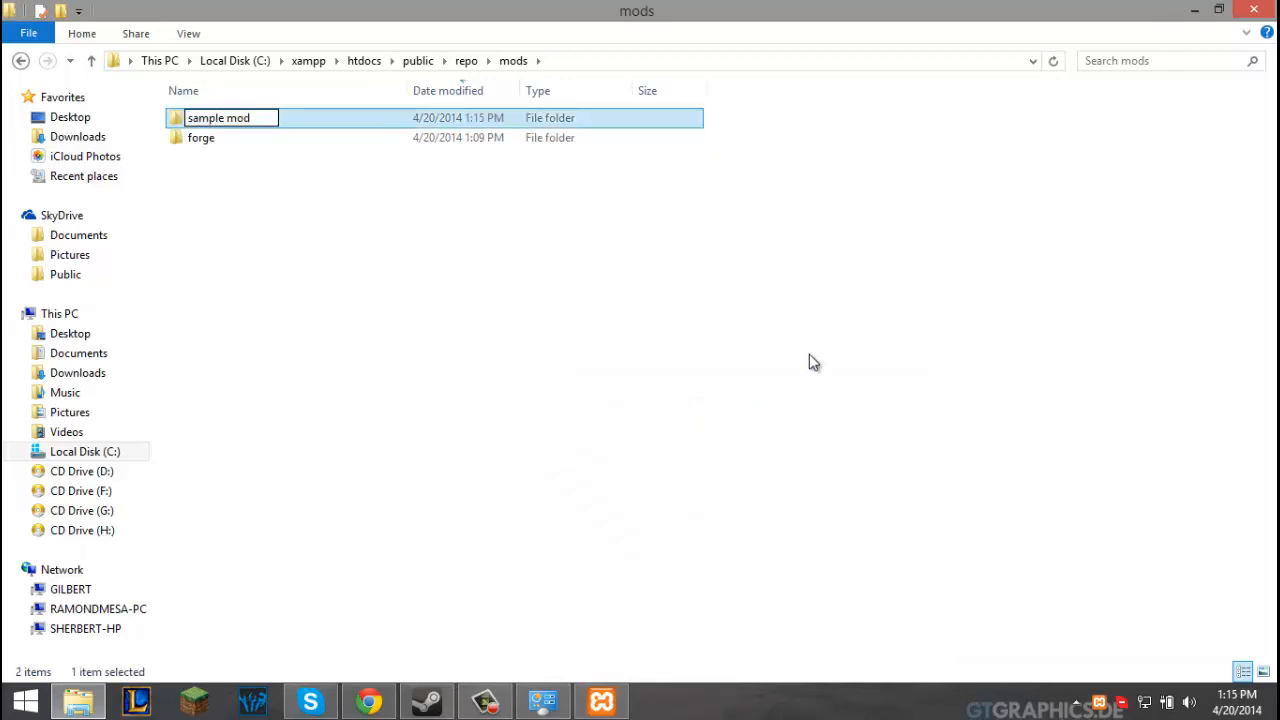
pyautogui.press('Return')
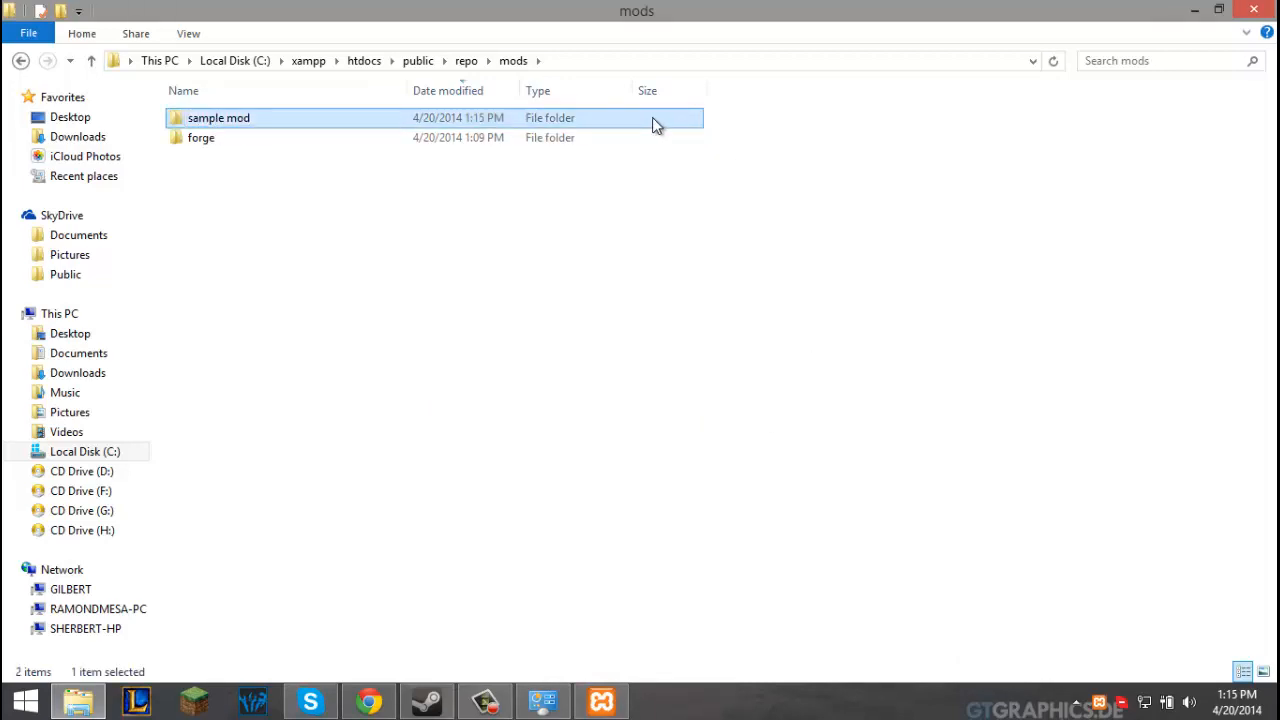
# Inside the sample mod folder, create a subfolder named "sample-mod".
pyautogui.doubleClick(652, 117)
pyautogui.rightClick(476, 276)
pyautogui.moveTo(601, 534)
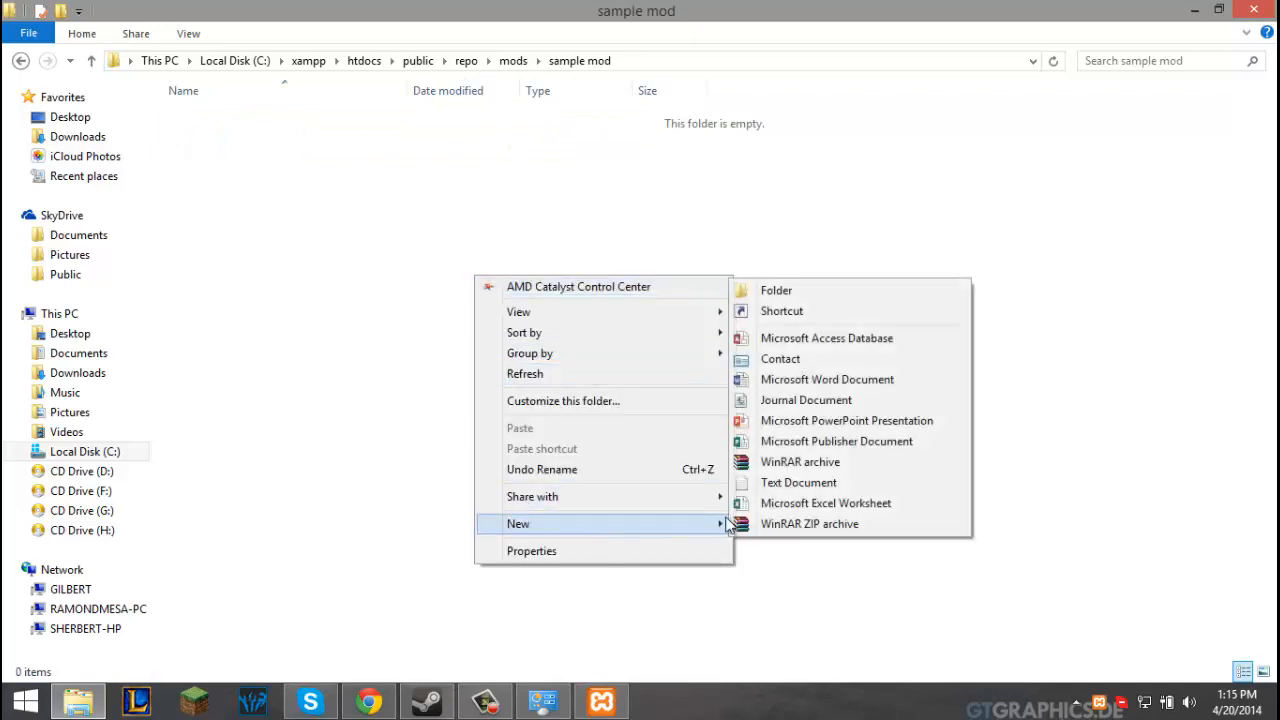
pyautogui.click(857, 298)
pyautogui.write('sample')
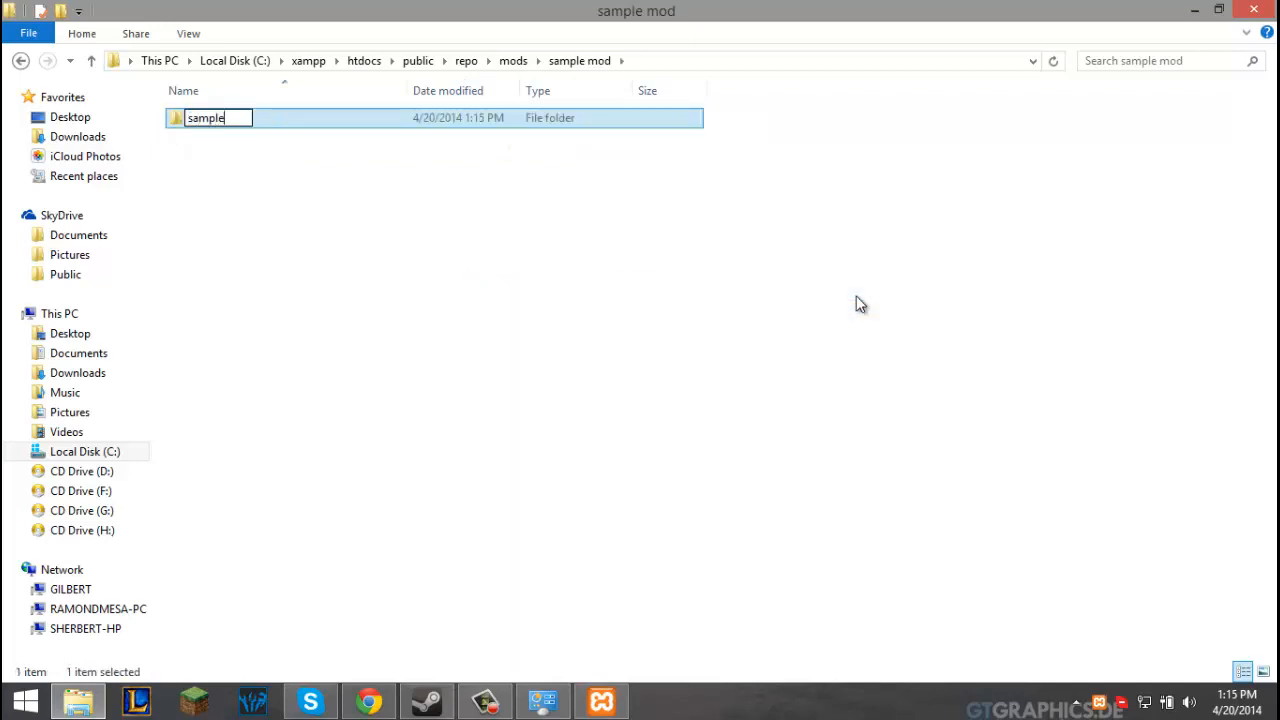
pyautogui.write('-mod')
pyautogui.press('Return')
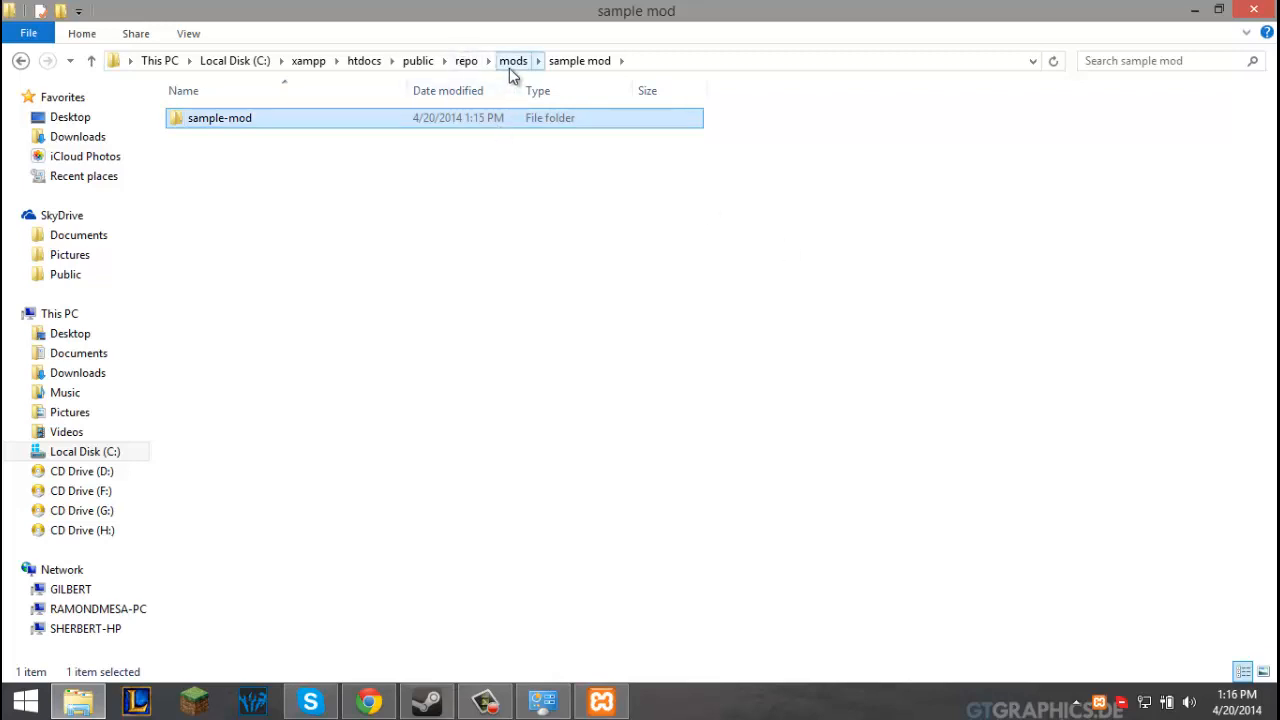
# Examine the forge mod folder's structure and the empty sample-mod subfolder, ending back in the sample mod folder.
pyautogui.rightClick(472, 121)
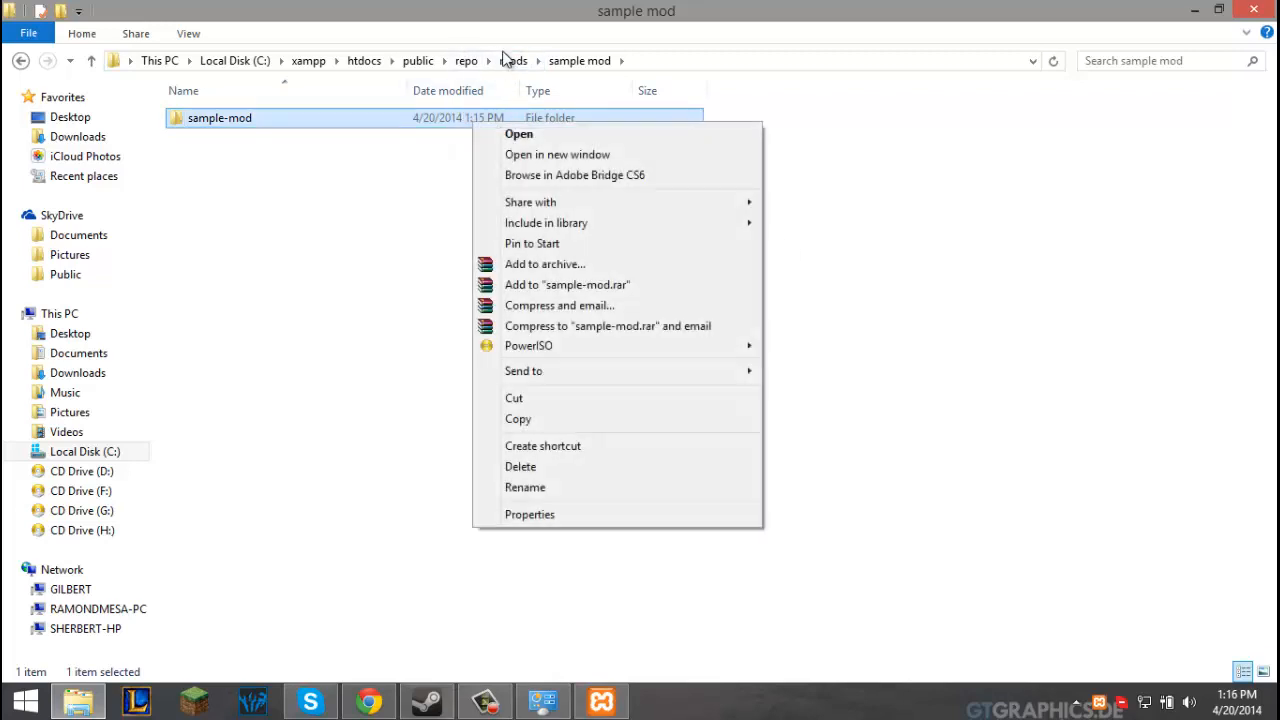
pyautogui.click(475, 56)
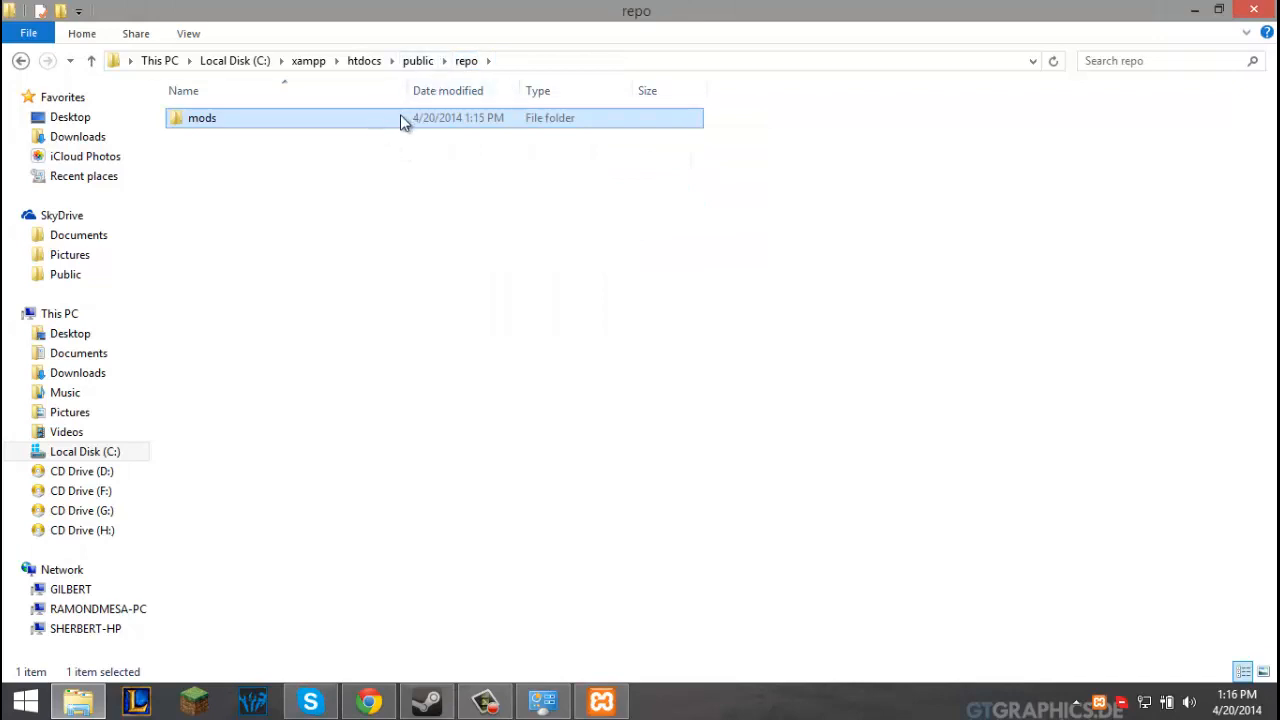
pyautogui.doubleClick(402, 117)
pyautogui.doubleClick(334, 138)
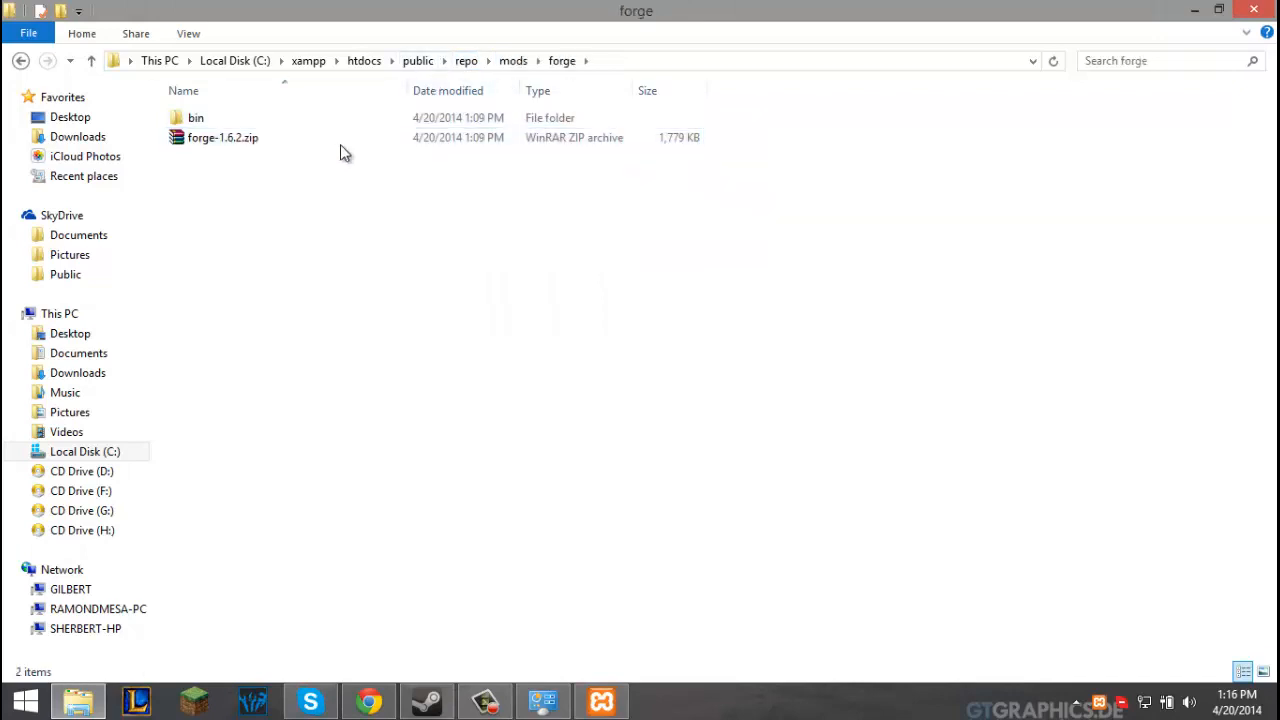
pyautogui.click(514, 60)
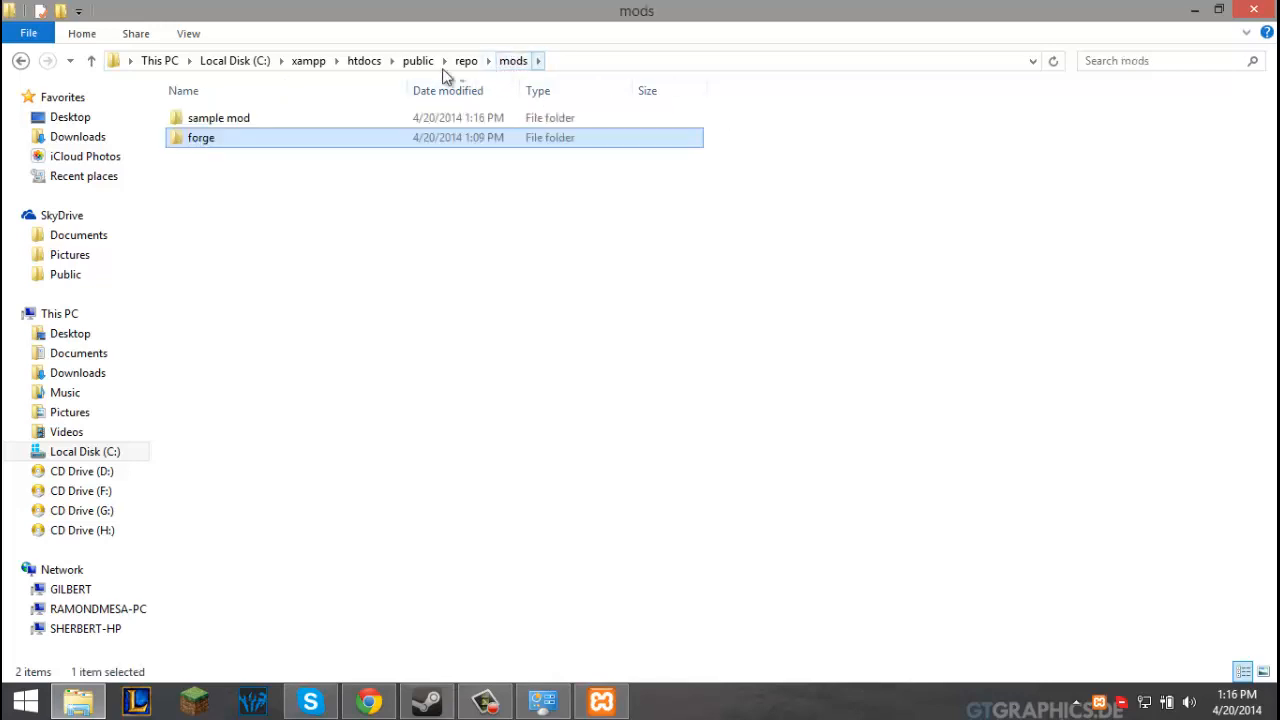
pyautogui.doubleClick(383, 119)
pyautogui.doubleClick(383, 119)
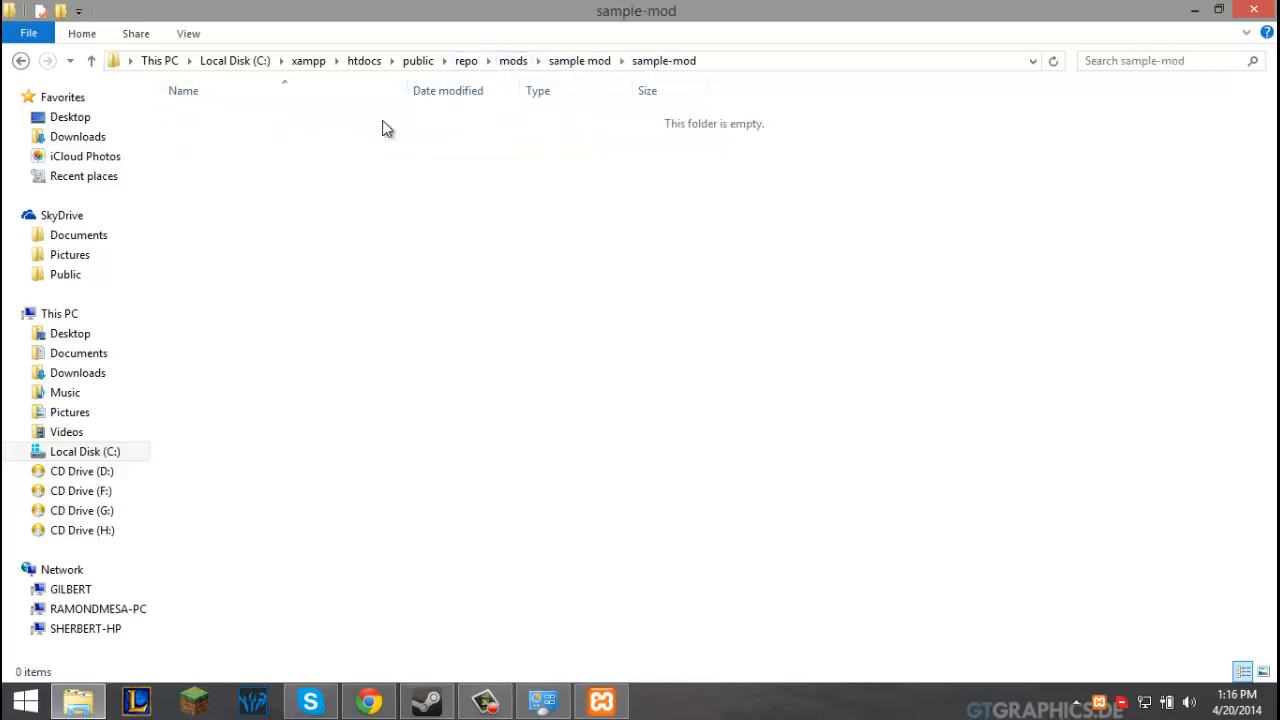
pyautogui.click(582, 62)
# In the sample mod folder, create a ZIP archive named sample-mod-123.zip, following the mod name and version pattern.
pyautogui.moveTo(364, 204); pyautogui.dragTo(331, 214)
pyautogui.rightClick(330, 206)
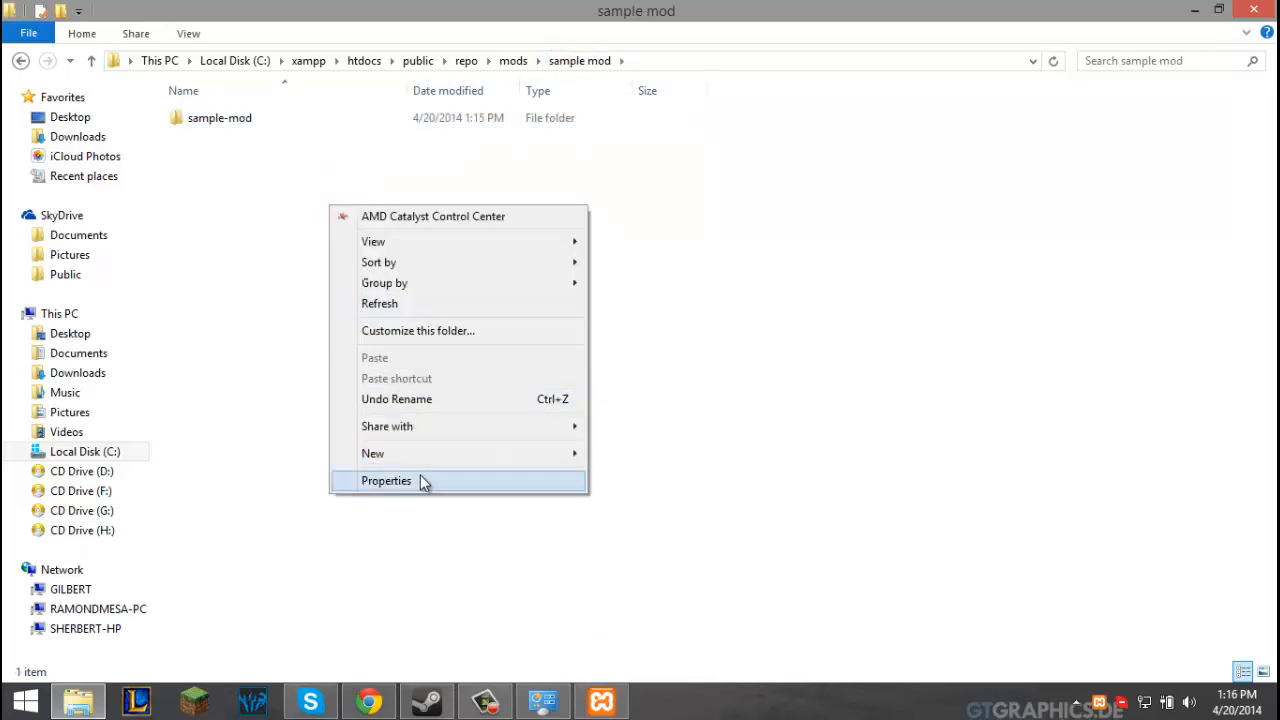
pyautogui.moveTo(438, 457)
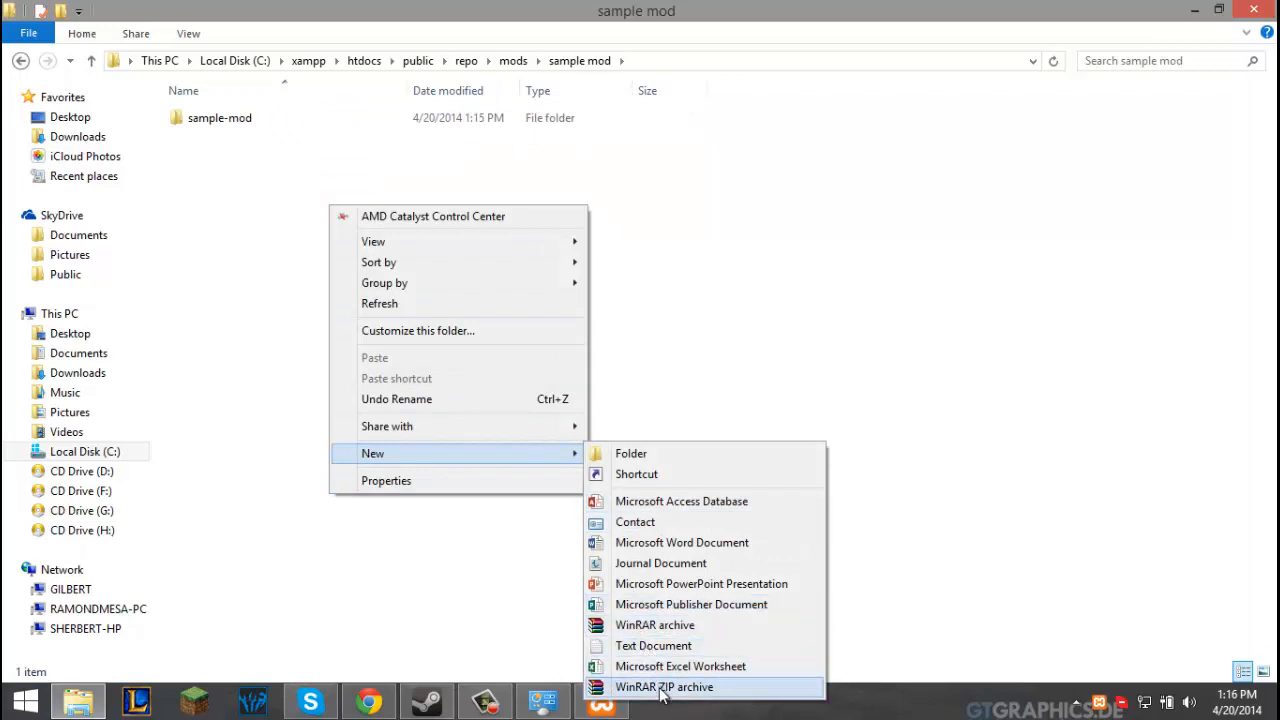
pyautogui.click(664, 687)
pyautogui.write('sanm.zip')
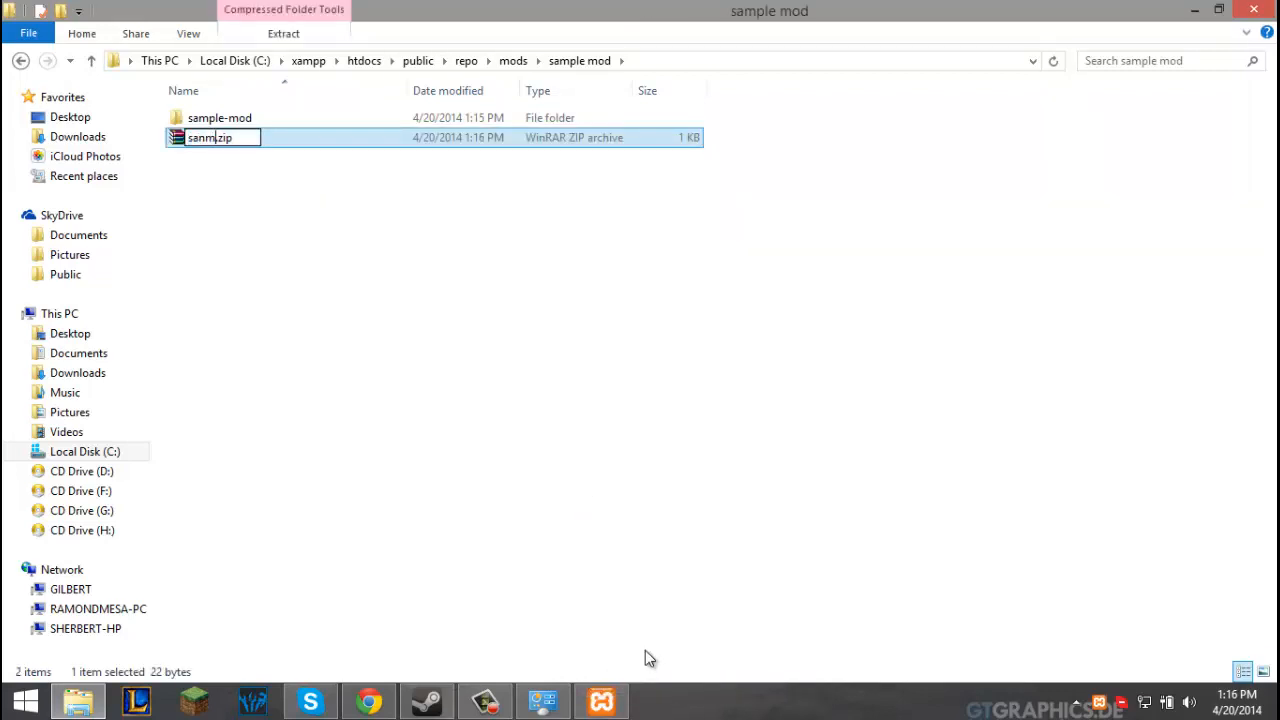
pyautogui.press('BackSpace')
pyautogui.press('BackSpace')
pyautogui.write('mple-mod-123')
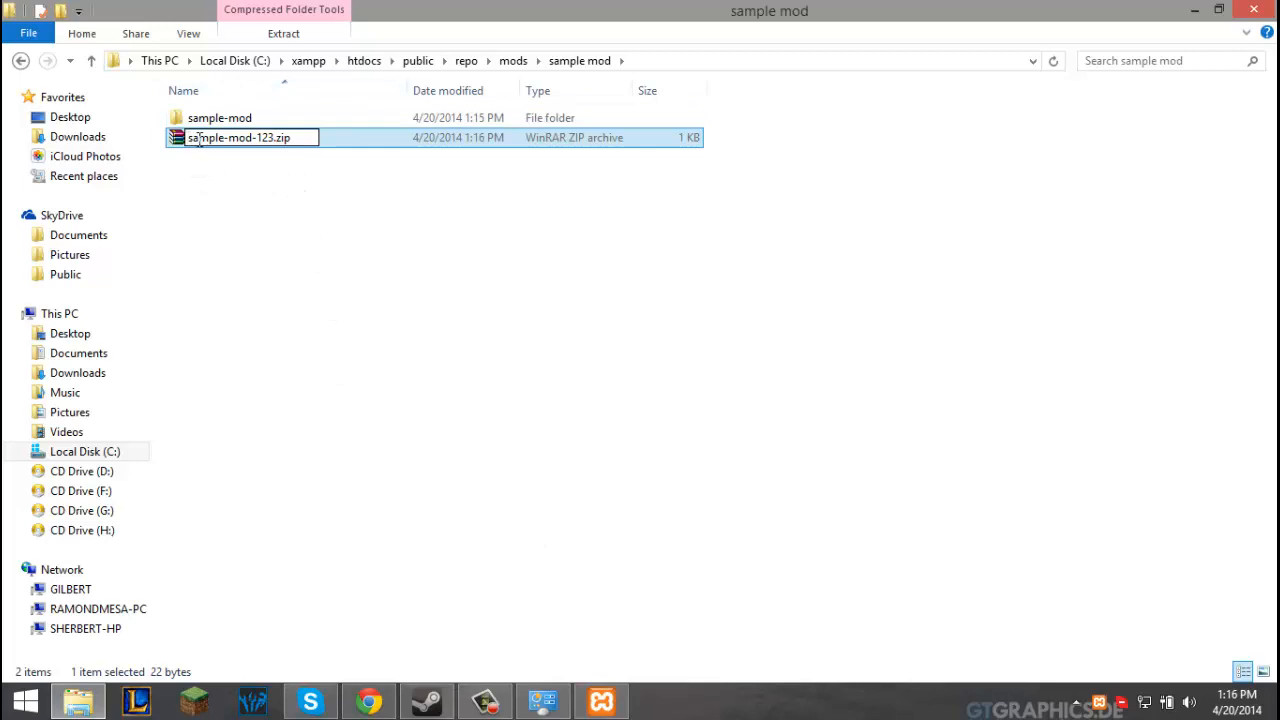
pyautogui.moveTo(186, 140); pyautogui.dragTo(271, 128)
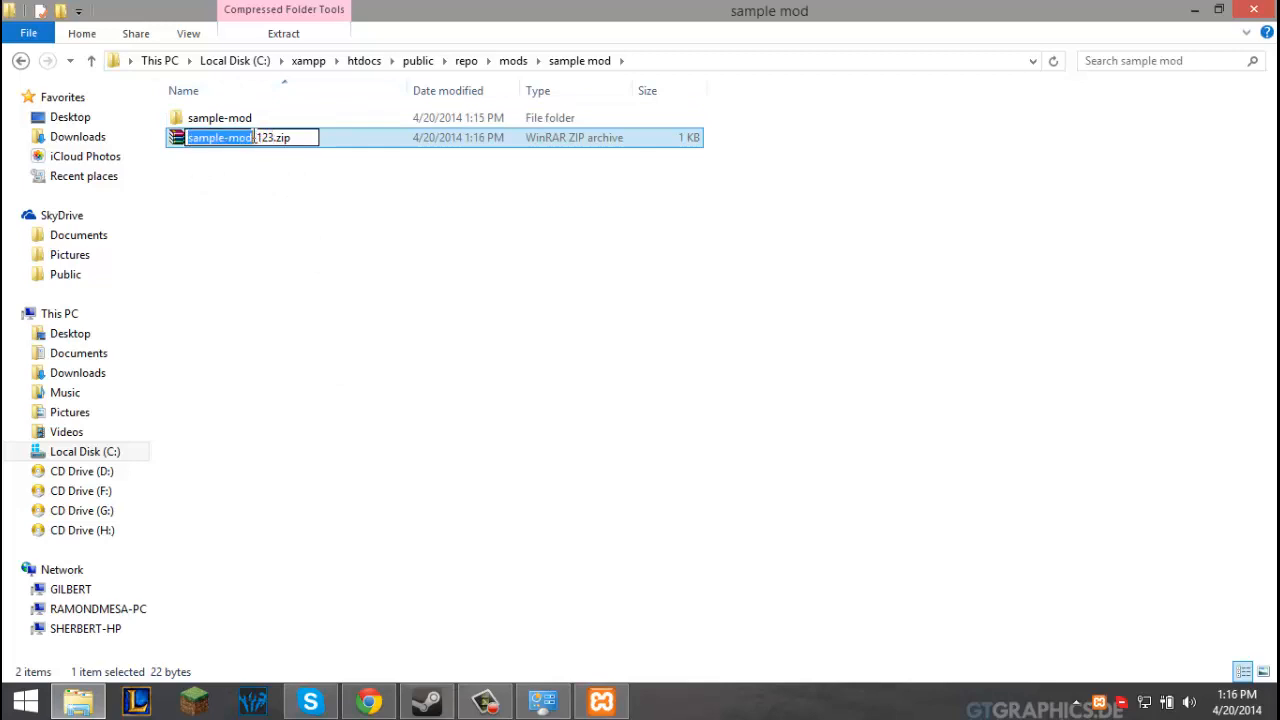
pyautogui.click(259, 137)
pyautogui.moveTo(258, 138); pyautogui.dragTo(279, 138)
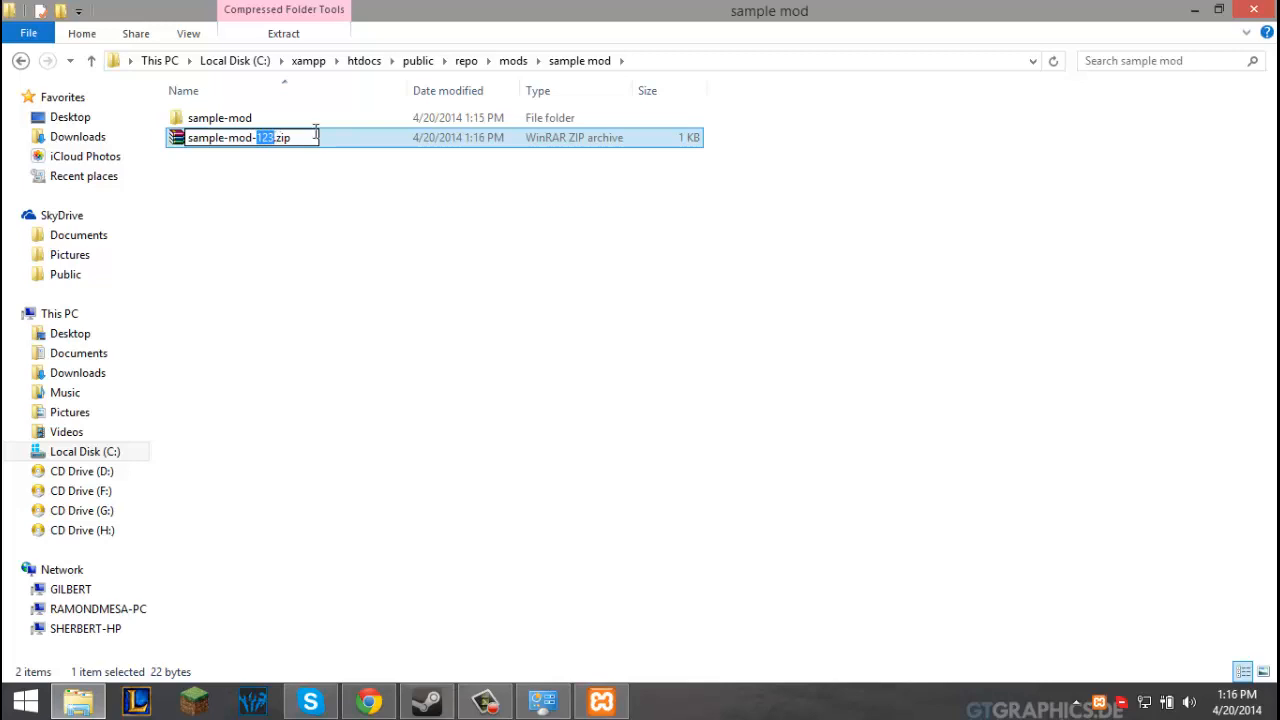
pyautogui.click(316, 127)
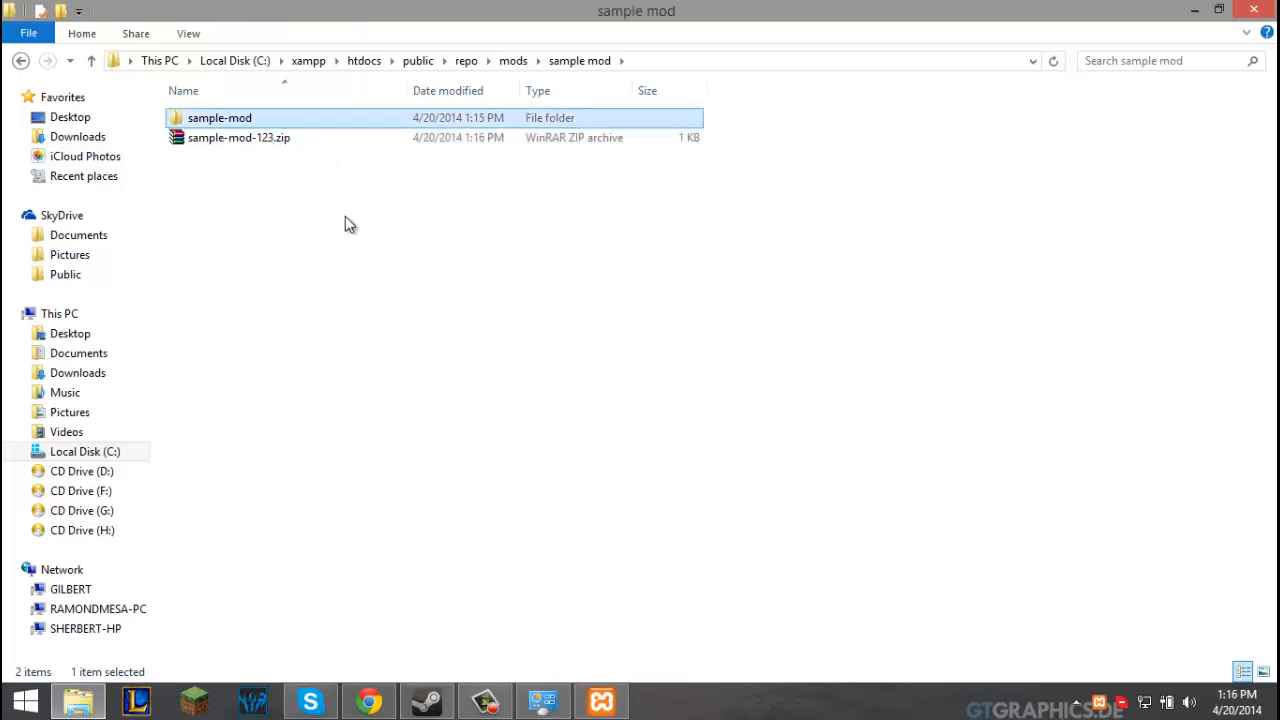
# Delete the sample-mod subfolder from the sample mod folder.
pyautogui.rightClick(345, 120)
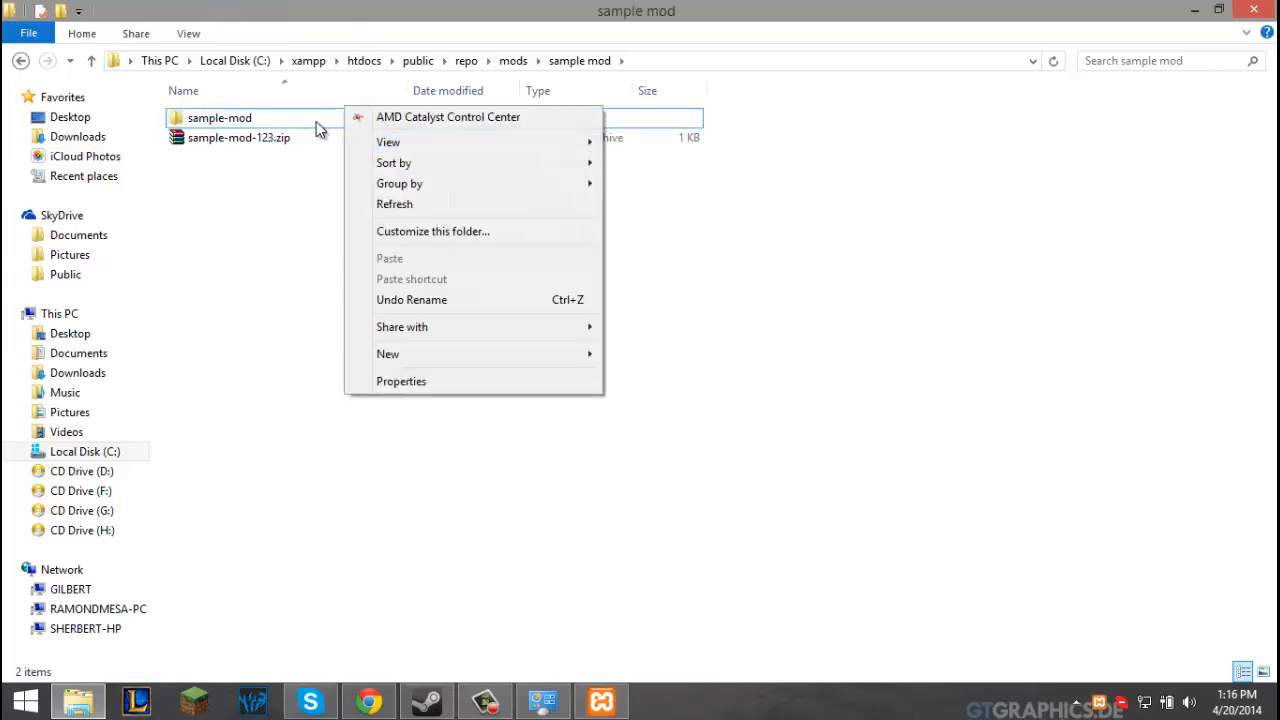
pyautogui.rightClick(317, 122)
pyautogui.click(414, 477)
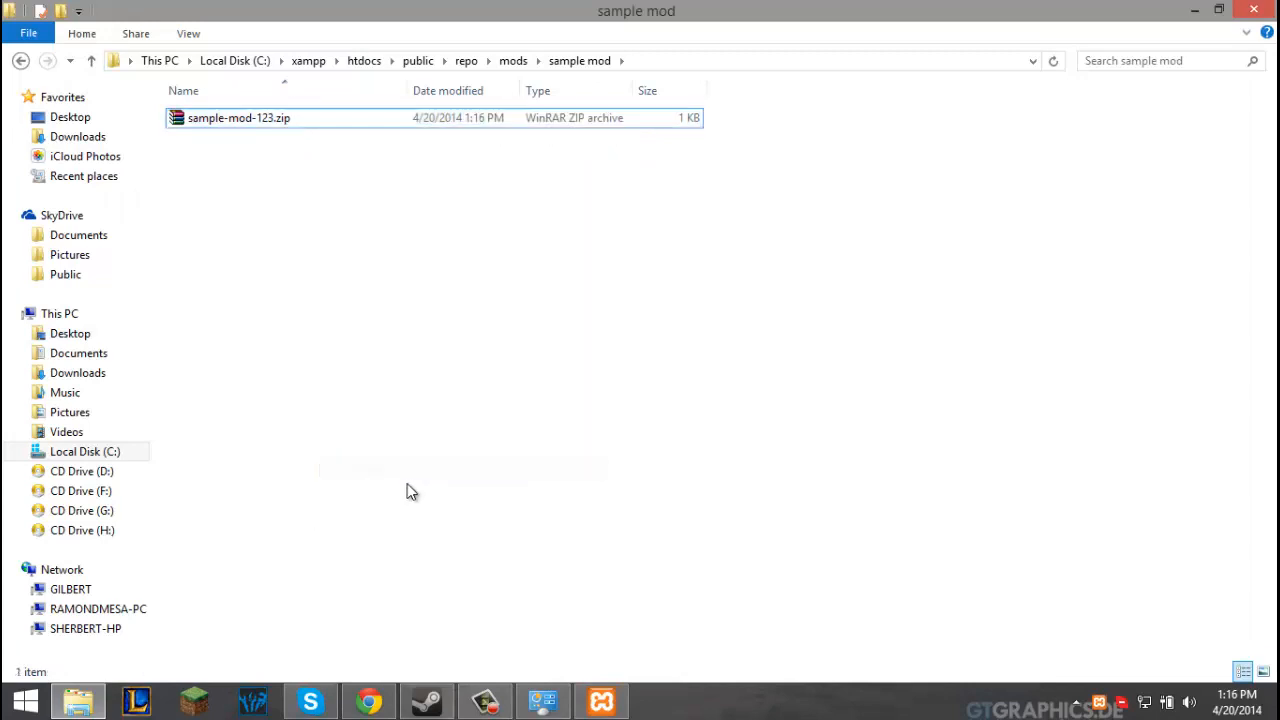
# Create a folder named "mods" beside sample-mod-123.zip in the sample mod folder.
pyautogui.rightClick(345, 181)
pyautogui.moveTo(443, 429)
pyautogui.click(660, 434)
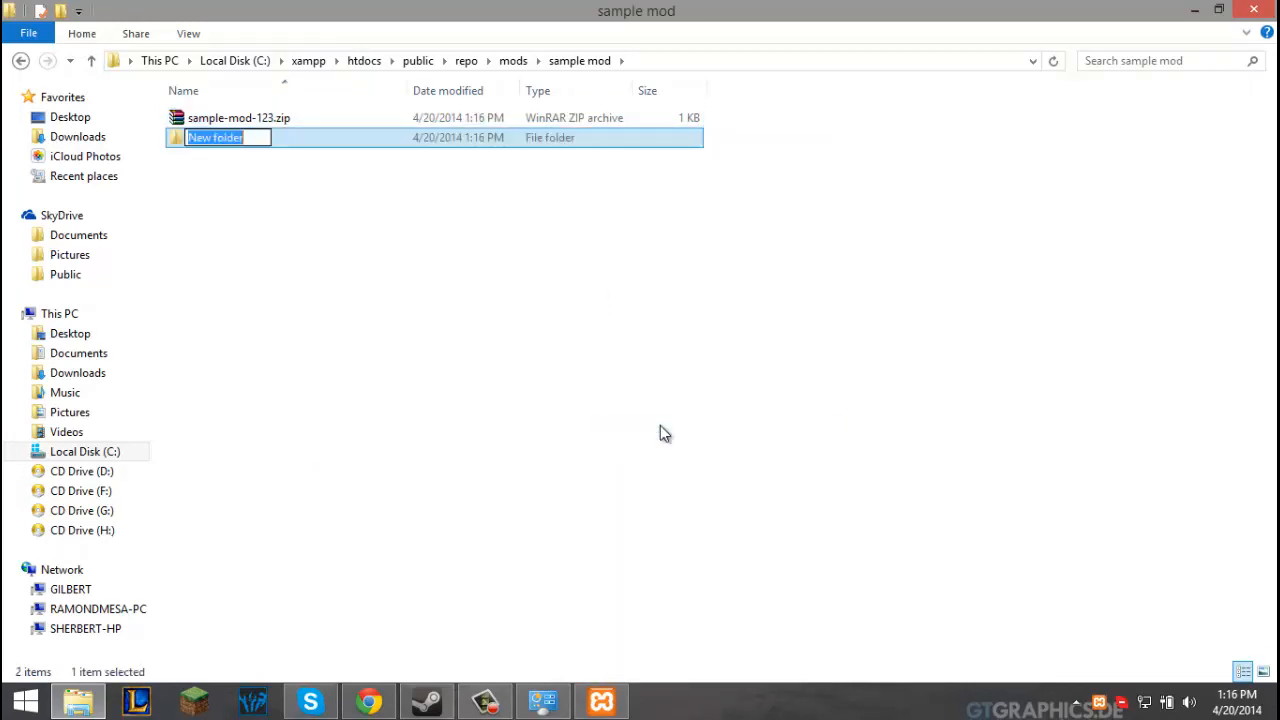
pyautogui.write('mods')
pyautogui.press('Return')
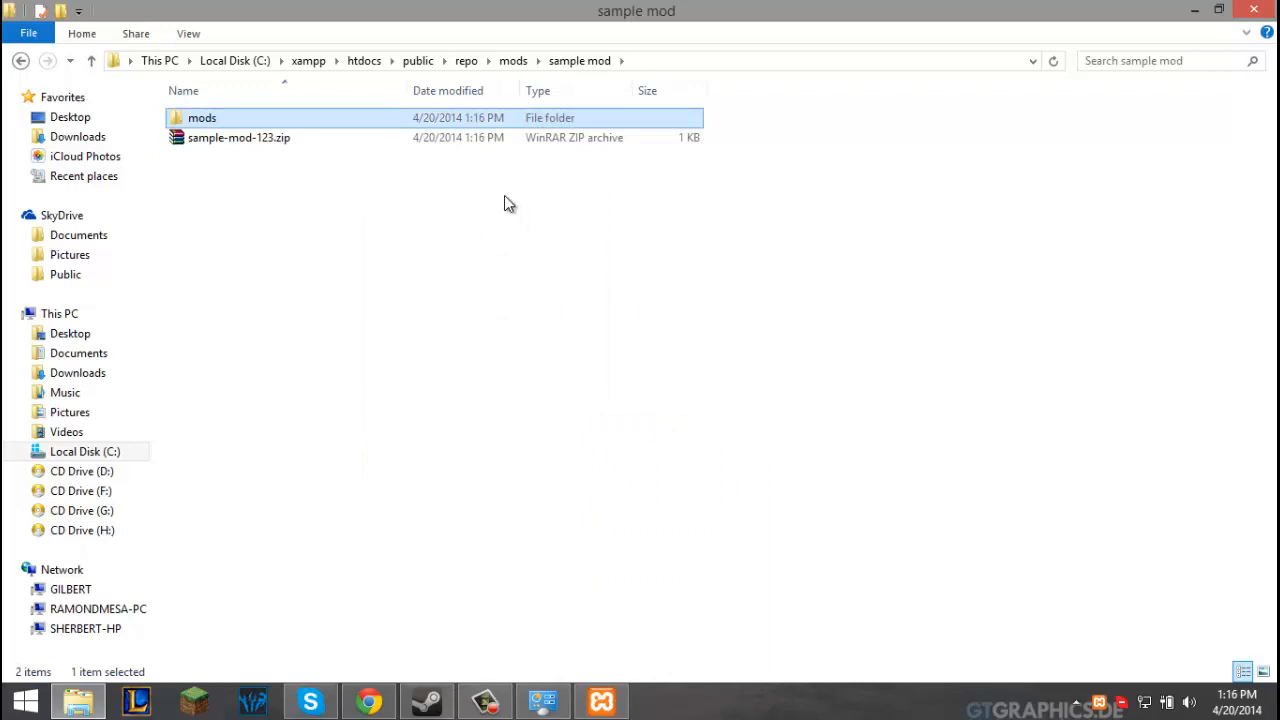
# Look inside the new mods folder, add it to sample-mod-123.zip, and check the archive's contents in WinRAR.
pyautogui.doubleClick(429, 119)
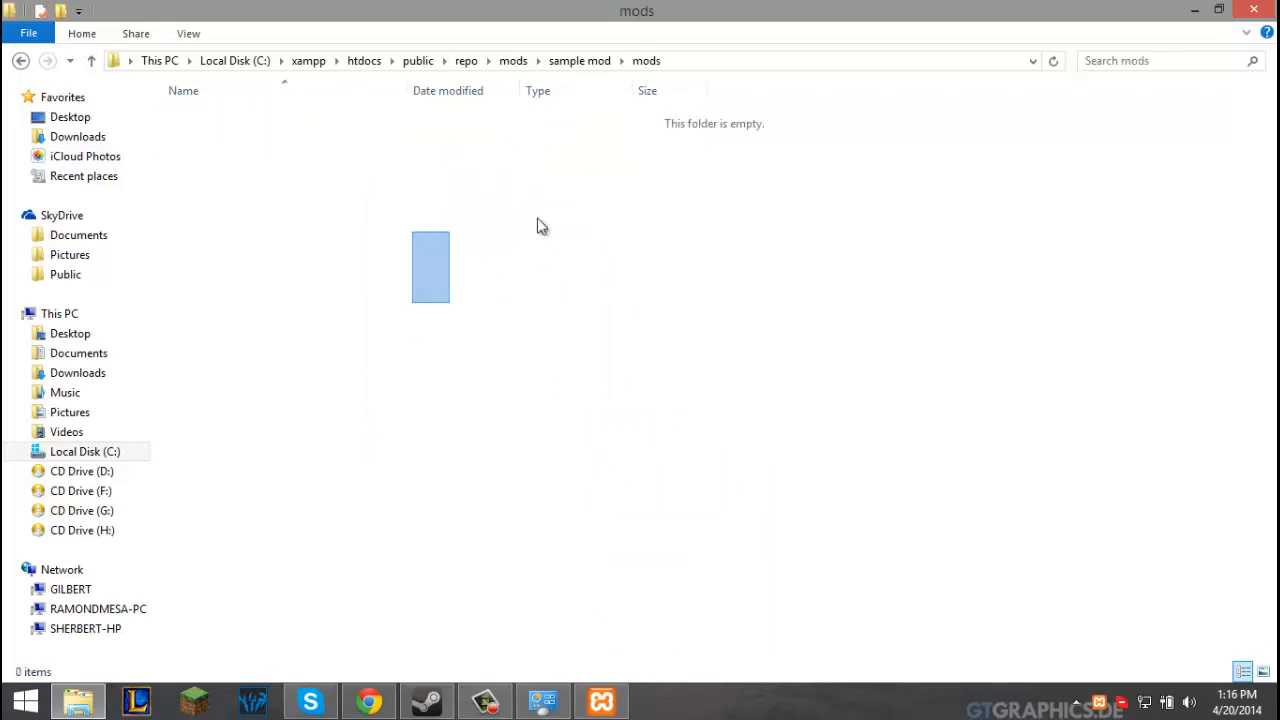
pyautogui.click(580, 62)
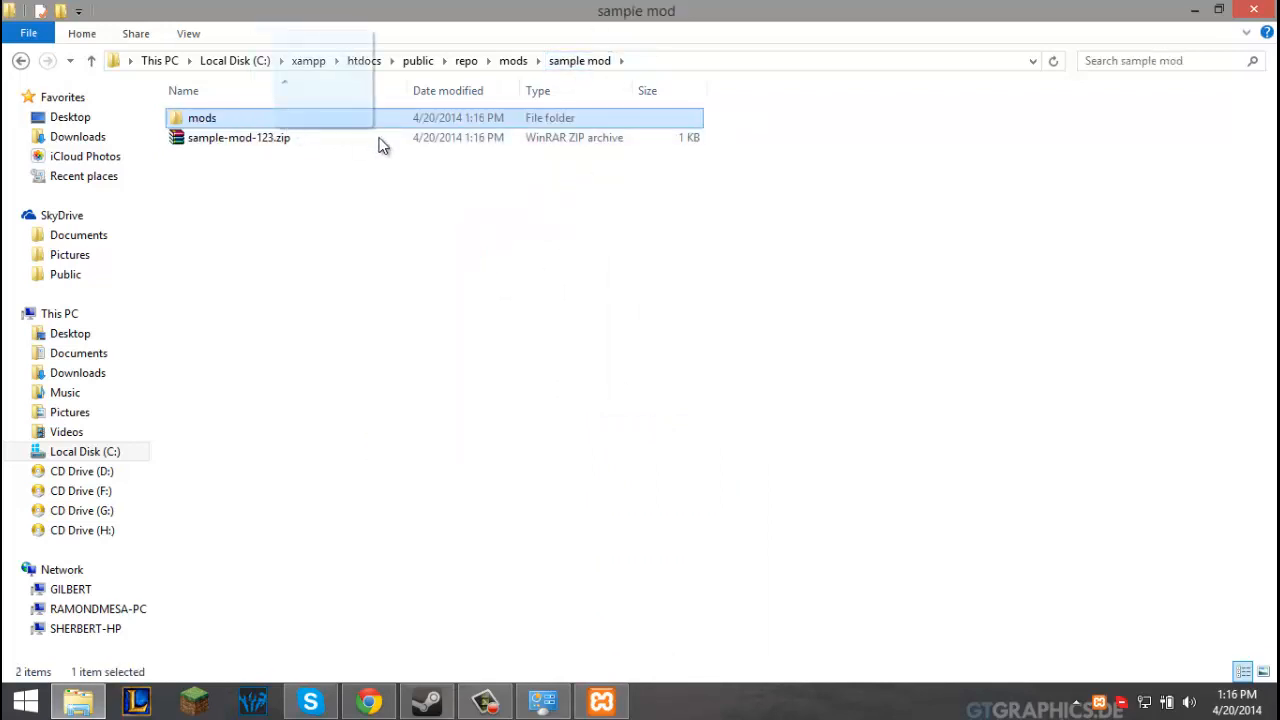
pyautogui.moveTo(380, 145); pyautogui.dragTo(392, 148)
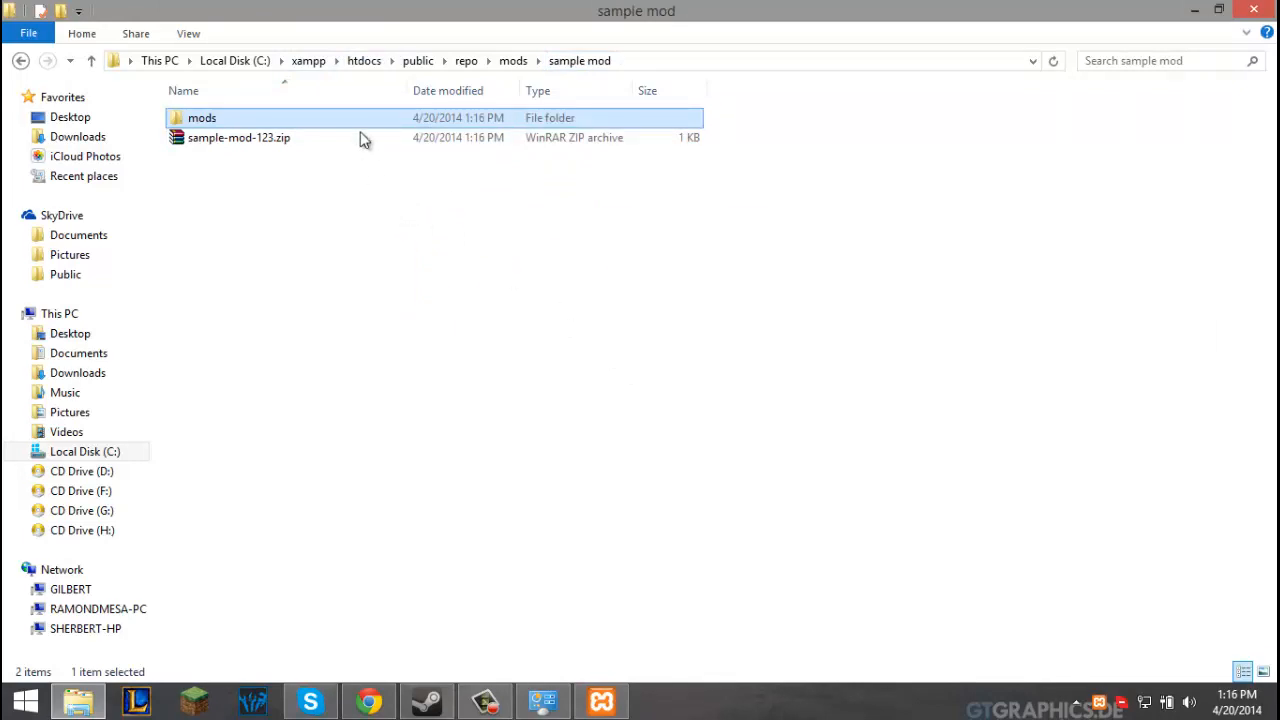
pyautogui.doubleClick(357, 137)
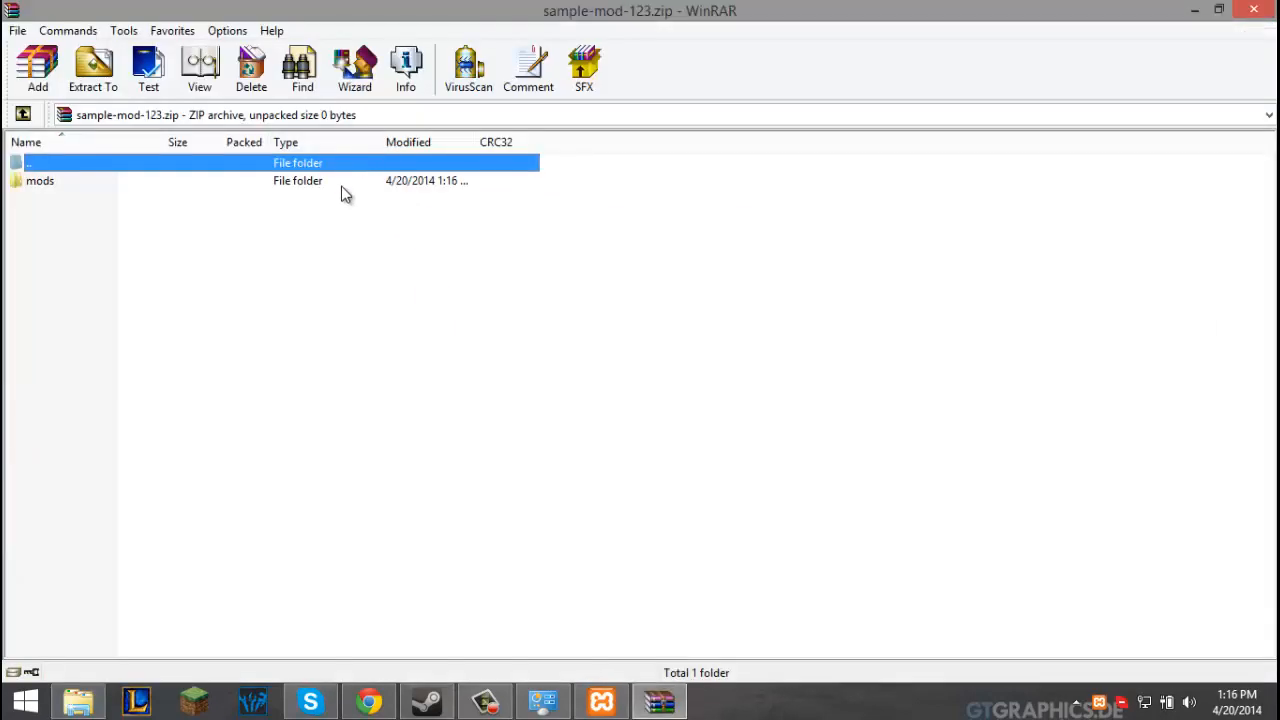
pyautogui.doubleClick(343, 186)
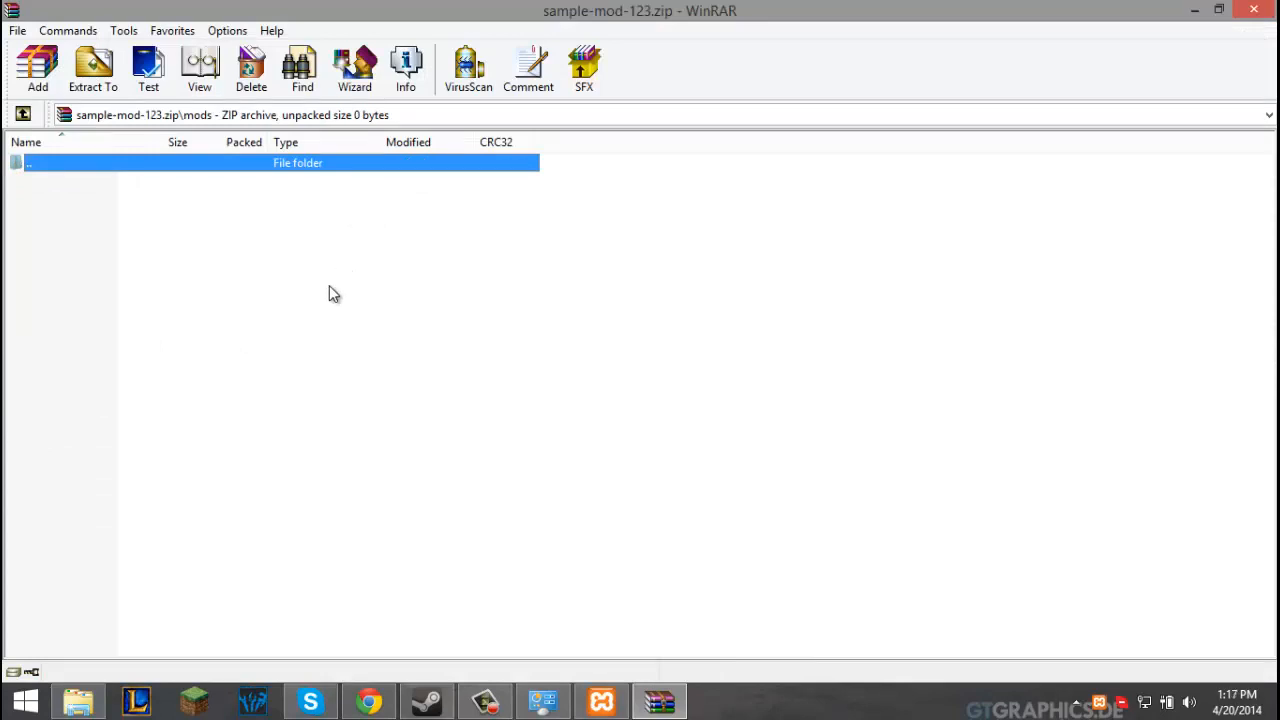
pyautogui.click(1252, 11)
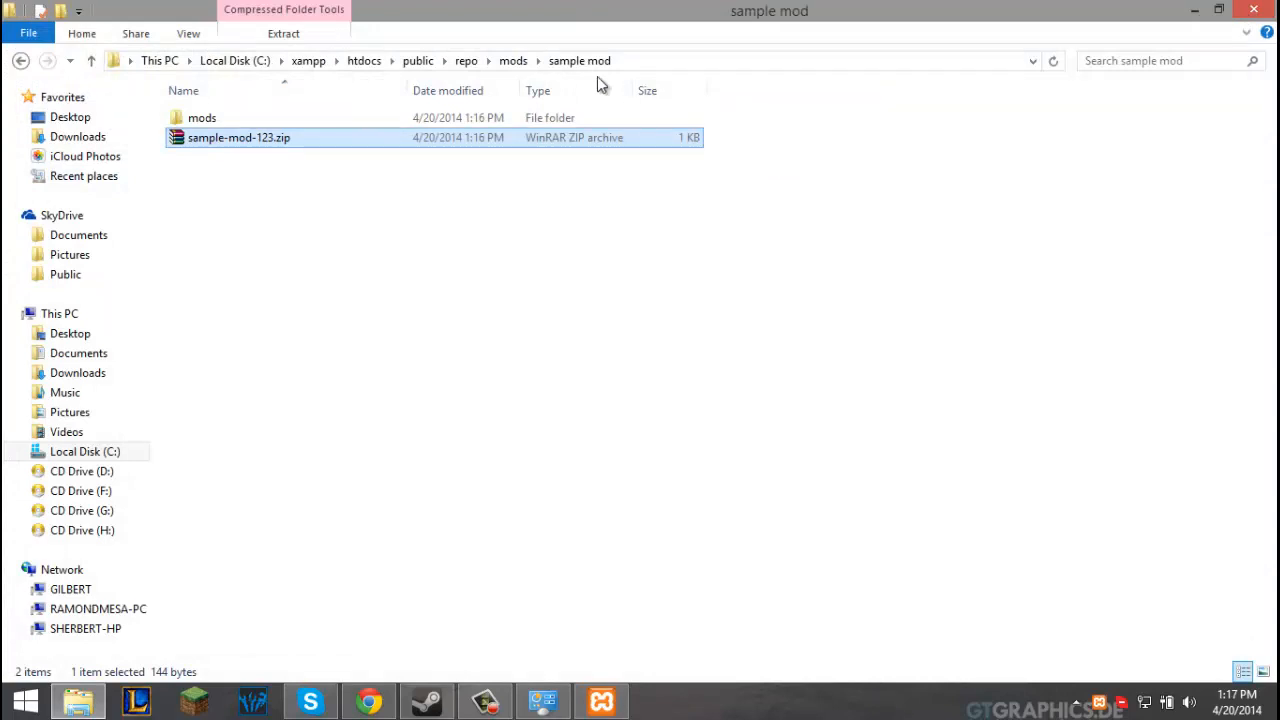
# Go back to the repository's mods folder, then switch to Chrome and open TechnicSolder's Add a Mod form.
pyautogui.click(516, 62)
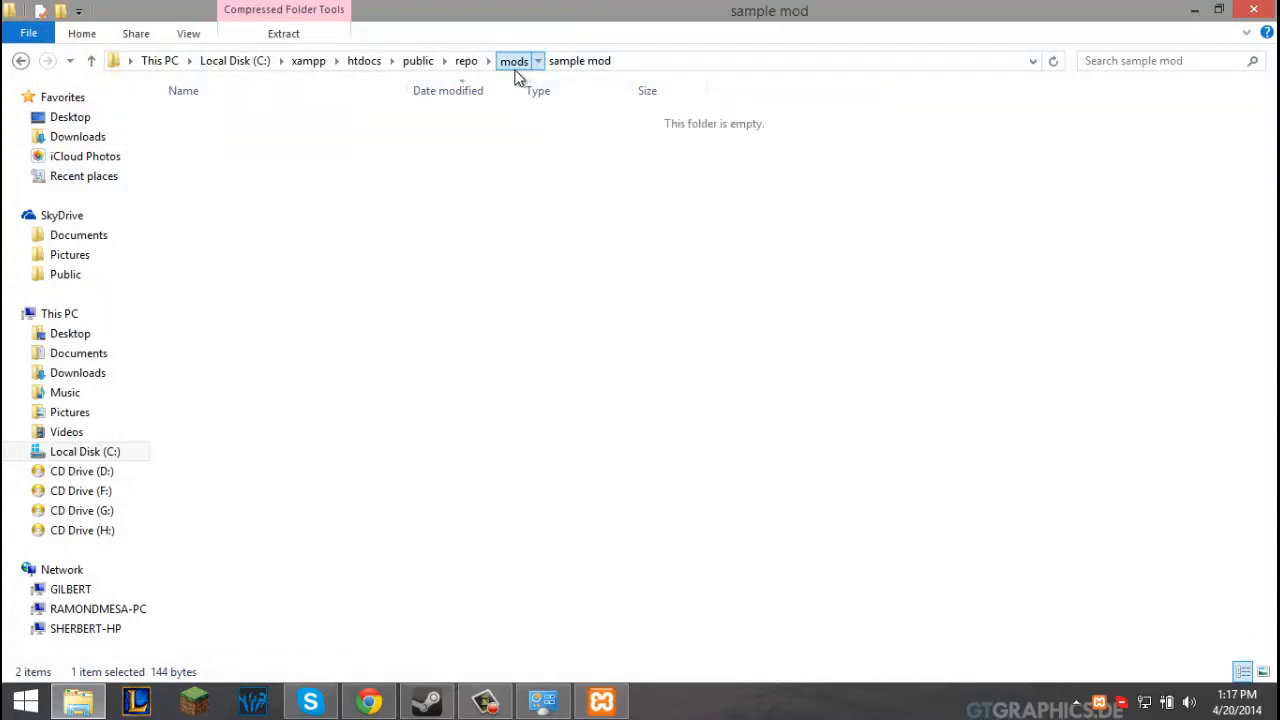
pyautogui.click(354, 708)
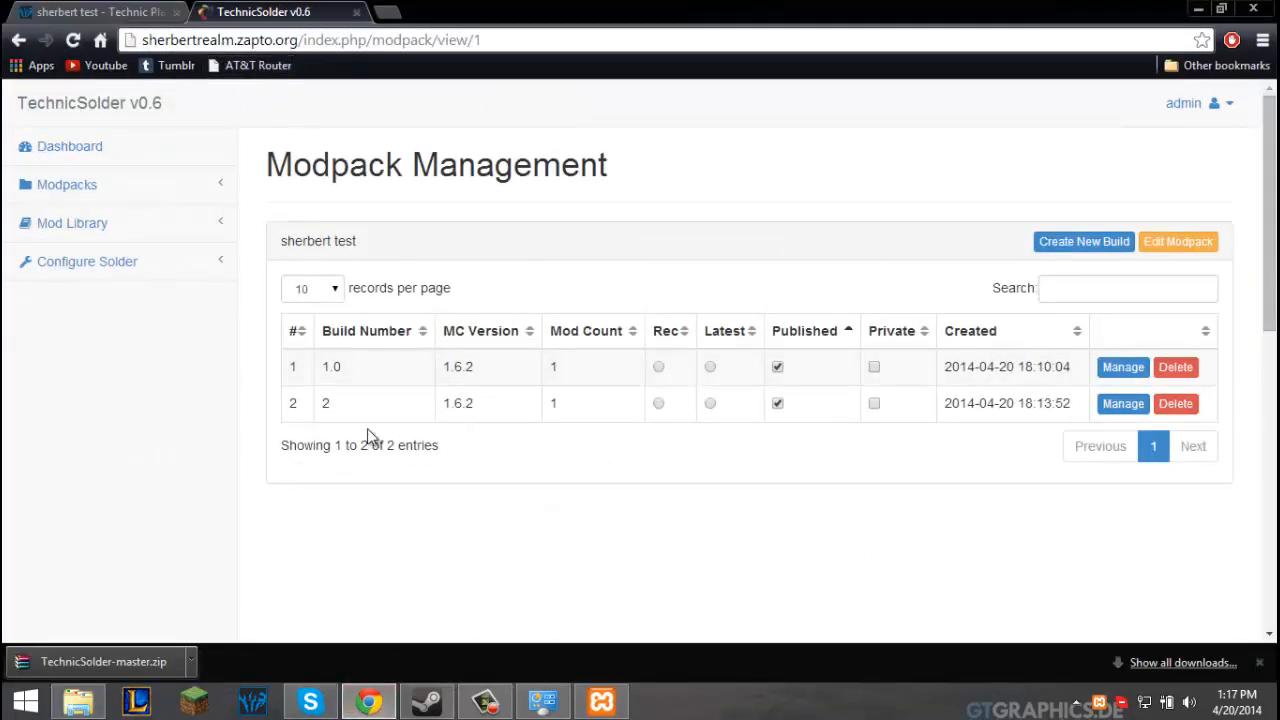
pyautogui.click(149, 229)
pyautogui.click(139, 296)
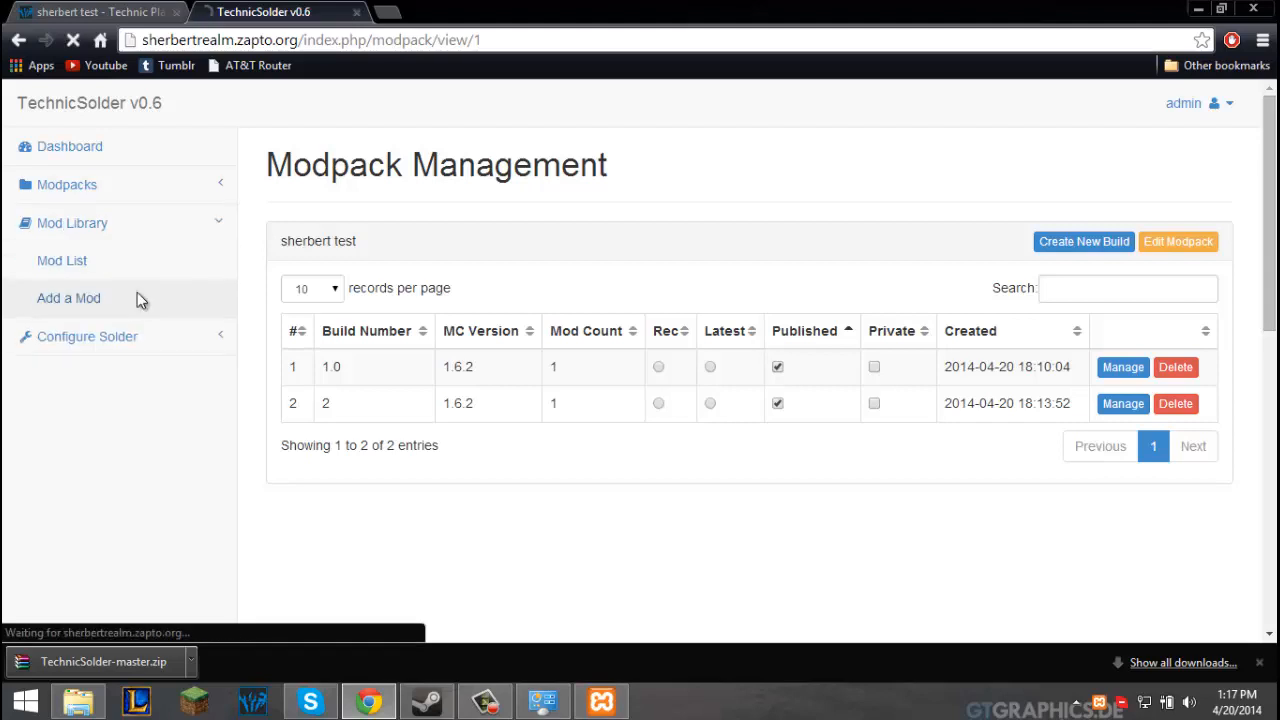
pyautogui.scroll(-5, 400, 465)
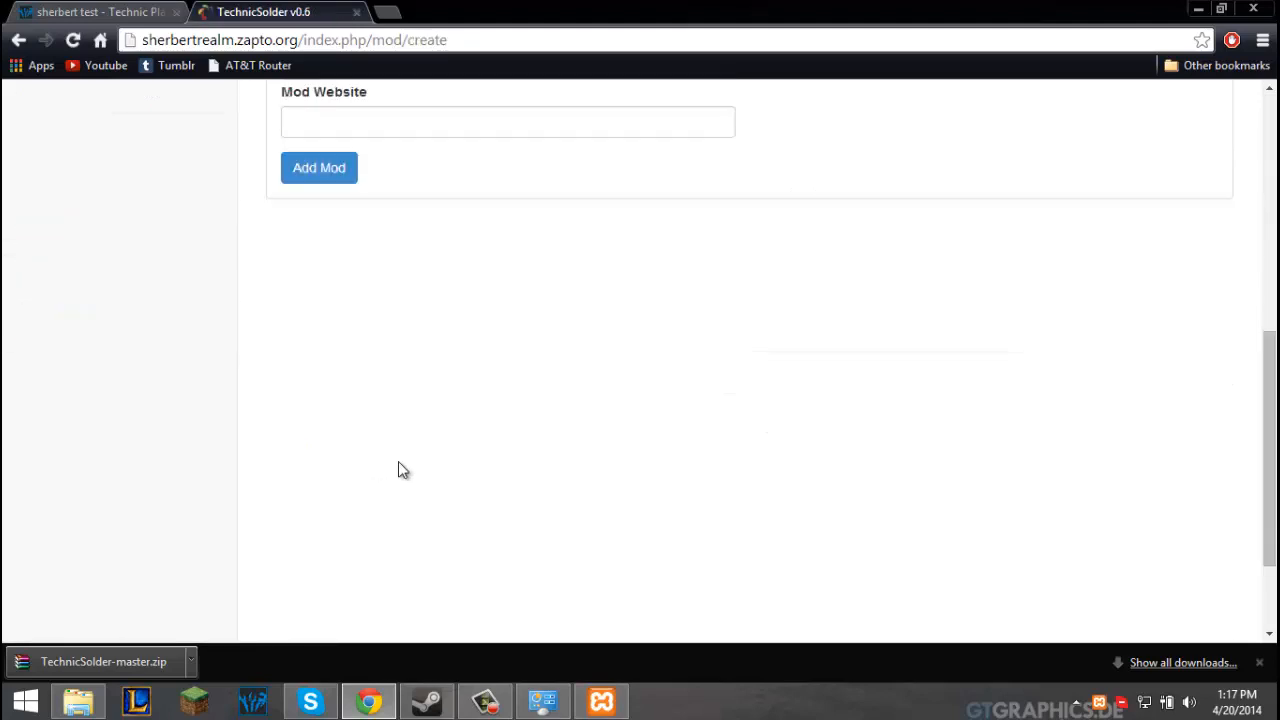
# Fill in the Add Mod form with name "sample mod", slug "sample-mod", author "sample" and description "sample".
pyautogui.scroll(5, 398, 470)
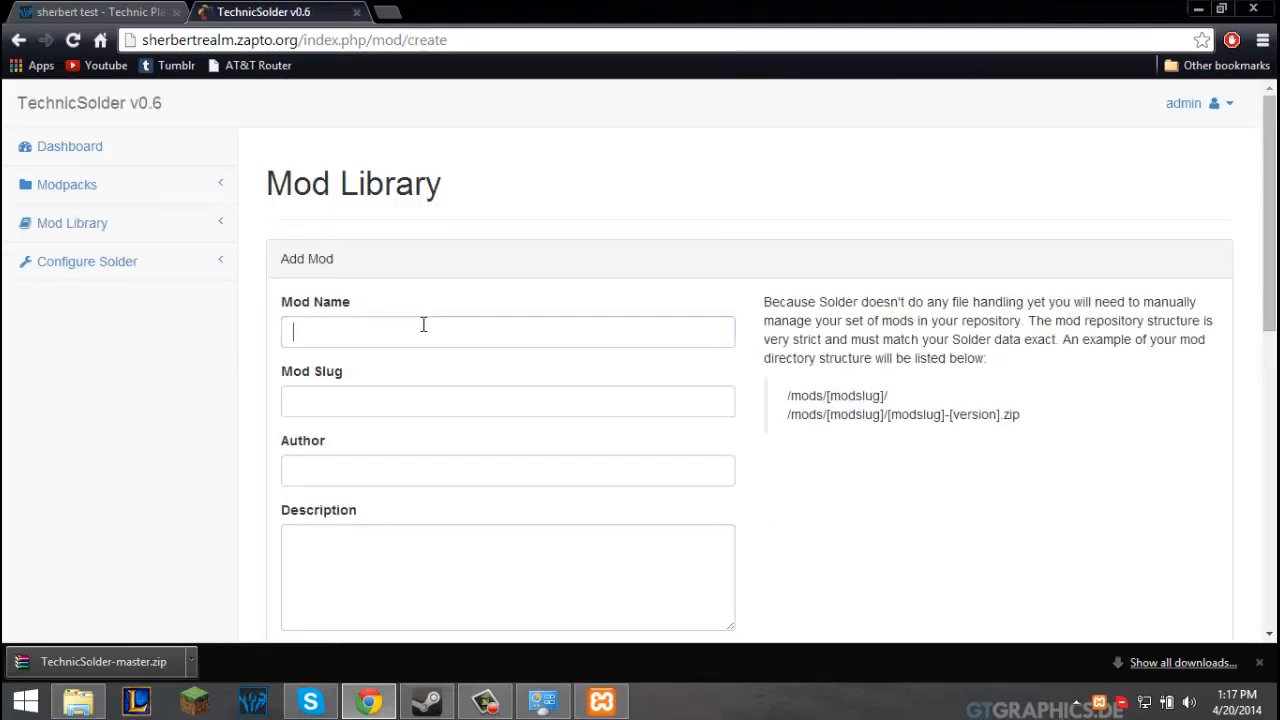
pyautogui.write('sample ')
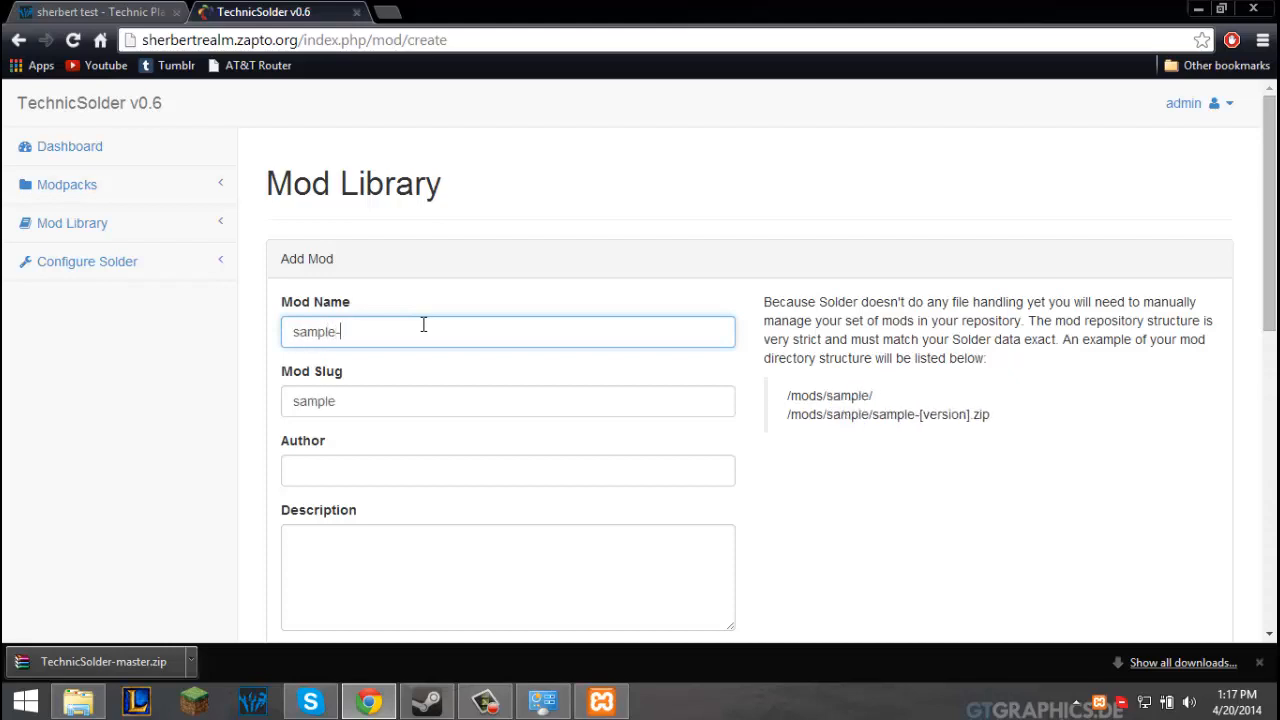
pyautogui.write('mod')
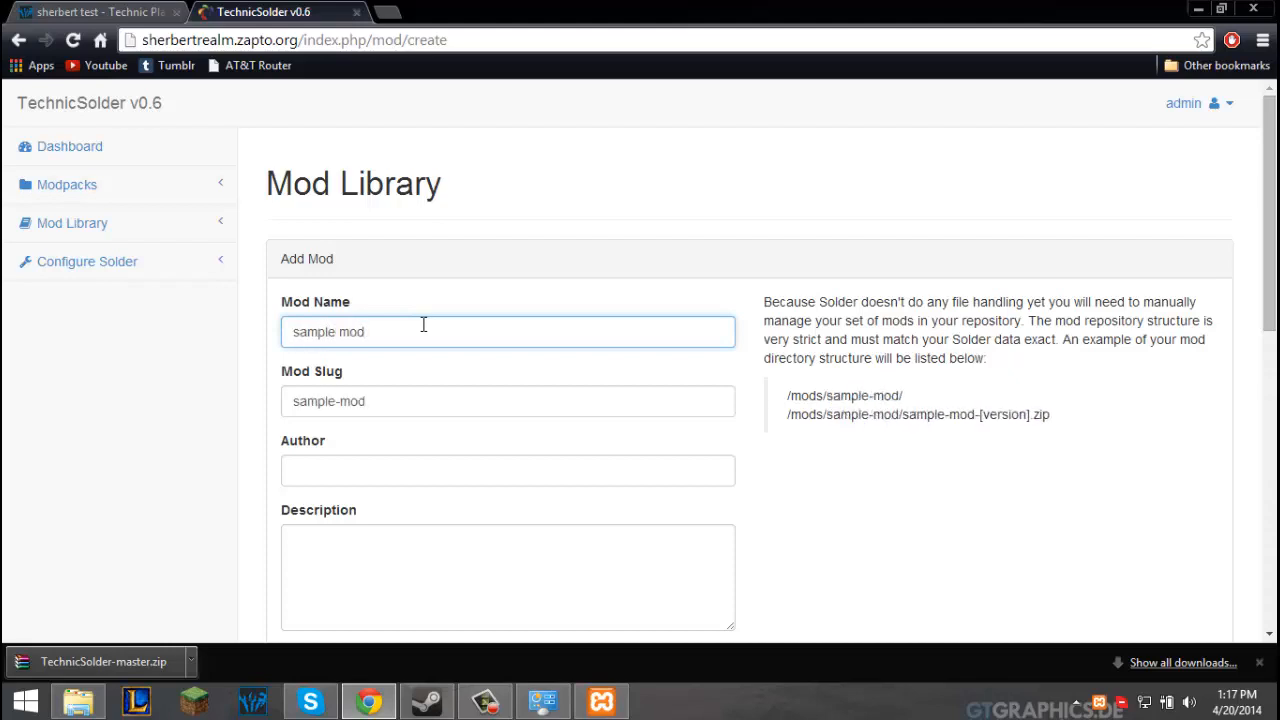
pyautogui.press('Tab')
pyautogui.click(326, 466)
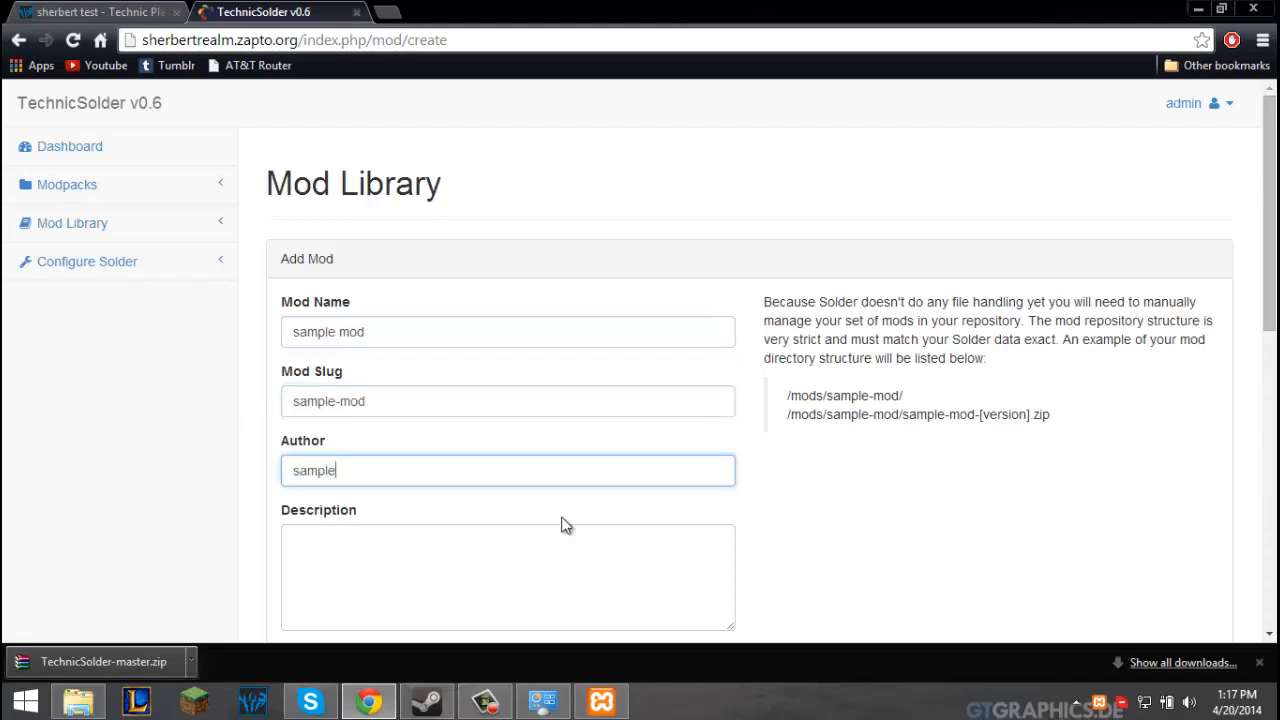
pyautogui.click(460, 575)
pyautogui.write('sample')
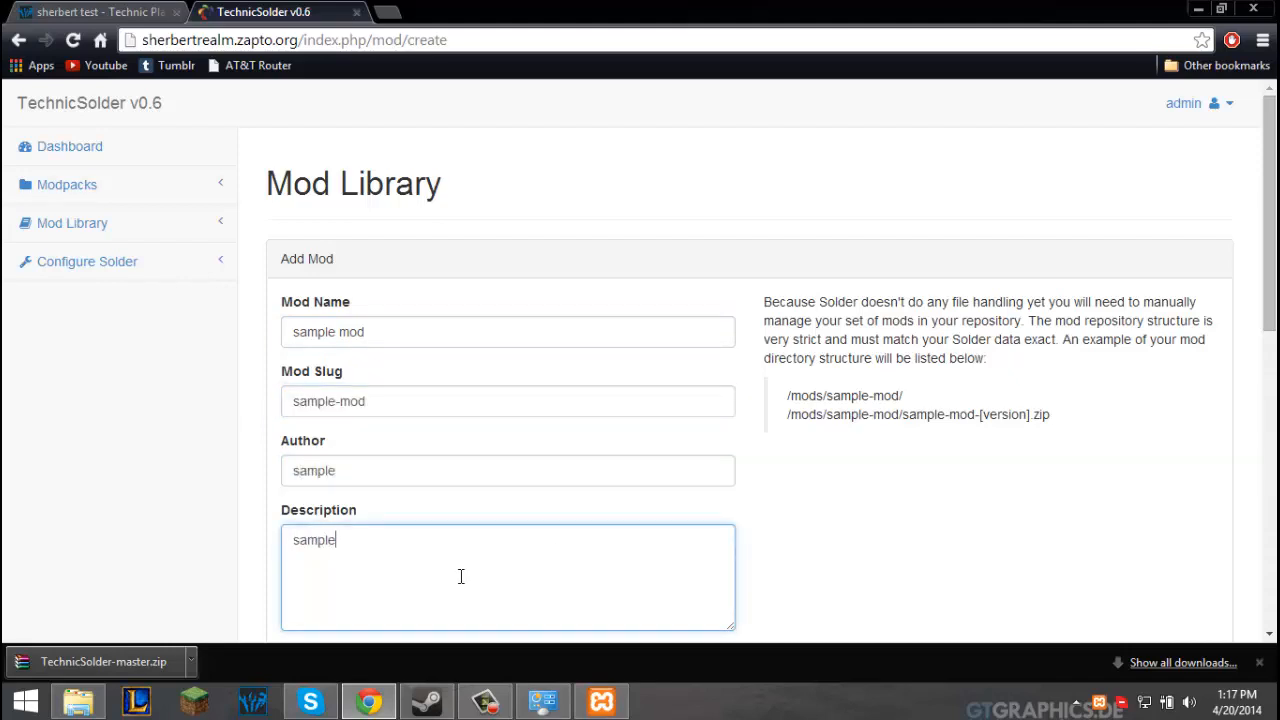
# Set the mod website to dogedoge.com and add the sample mod to the library.
pyautogui.scroll(-2, 480, 552)
pyautogui.click(371, 496)
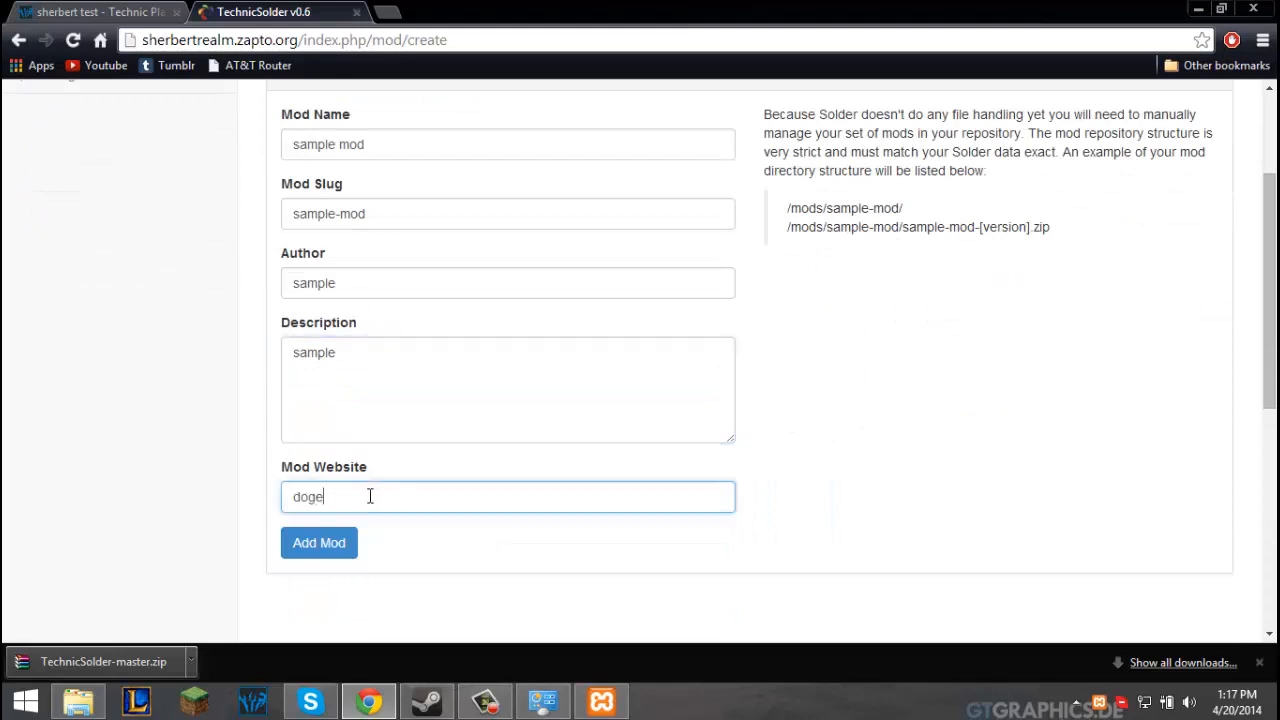
pyautogui.write('dogedoge c')
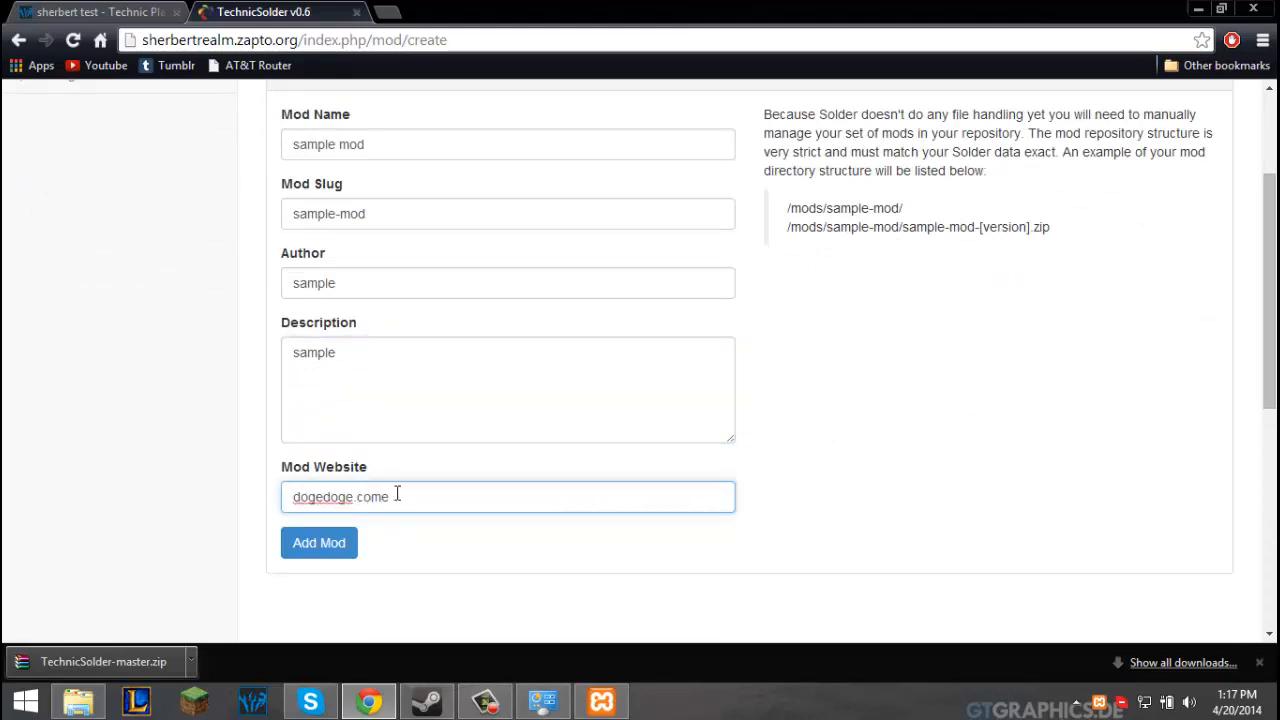
pyautogui.click(340, 551)
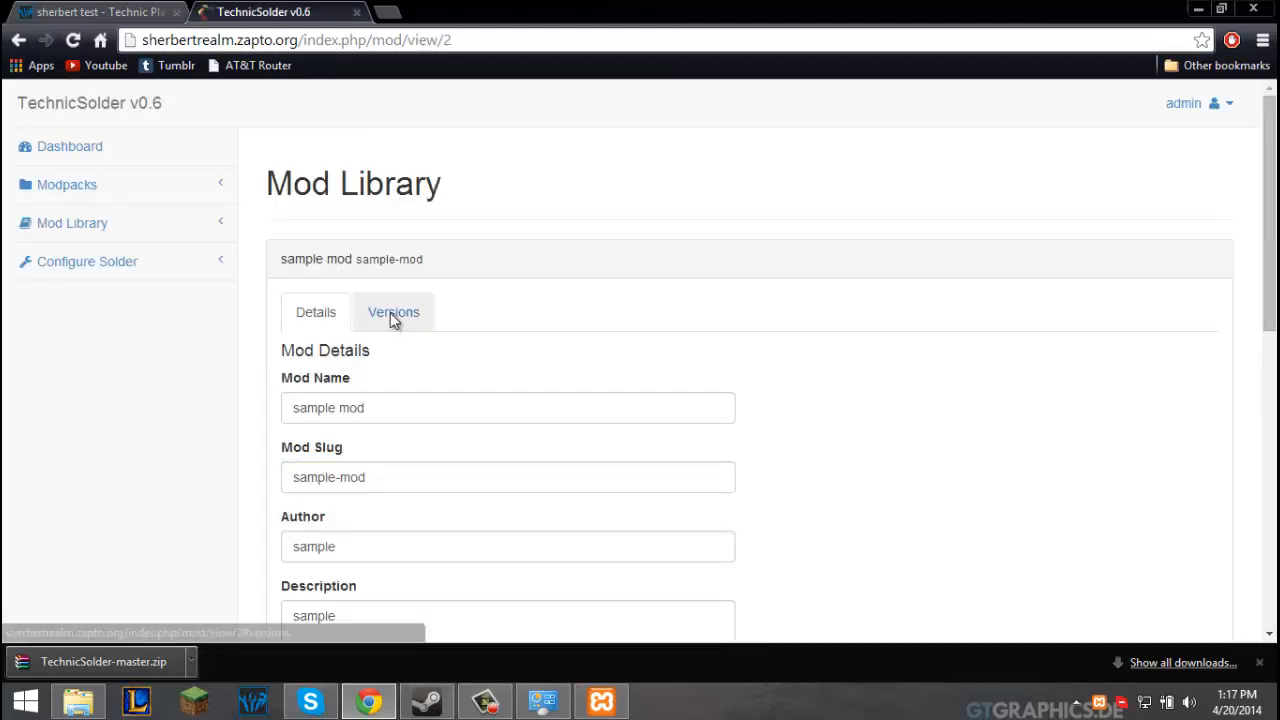
# Try to add version 123 to the sample mod's versions.
pyautogui.click(393, 314)
pyautogui.scroll(-1, 735, 375)
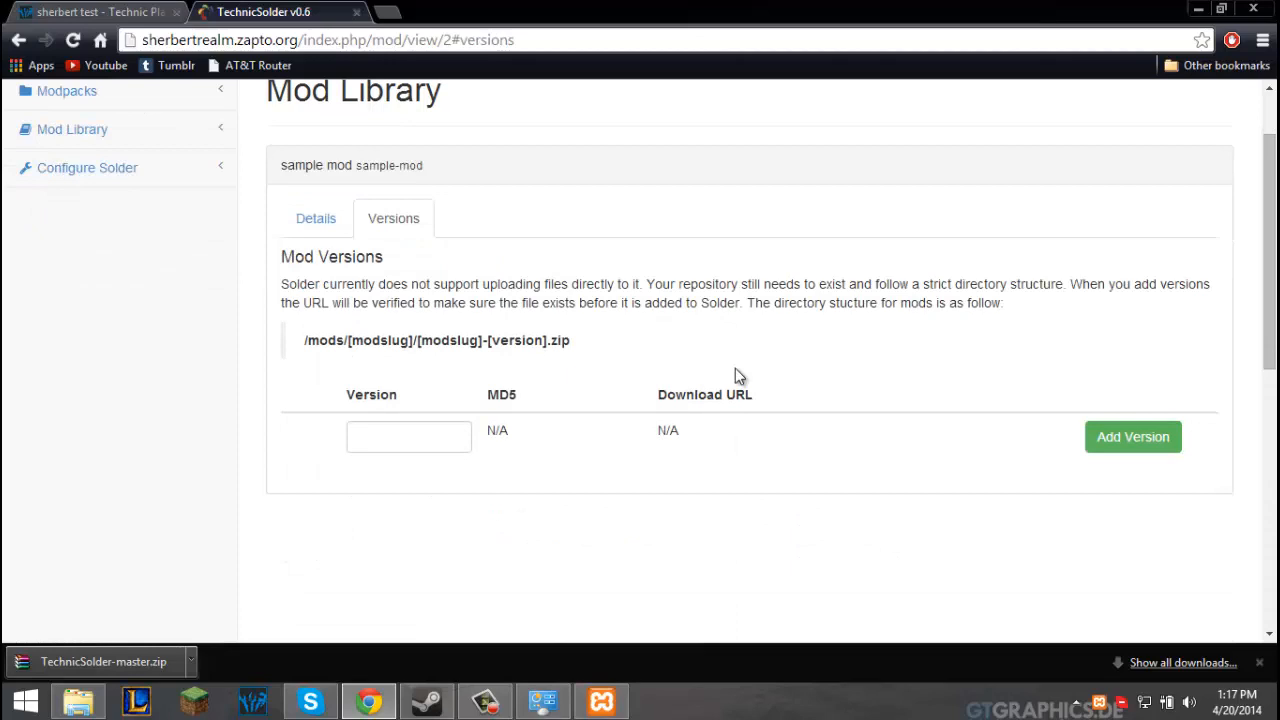
pyautogui.write('123')
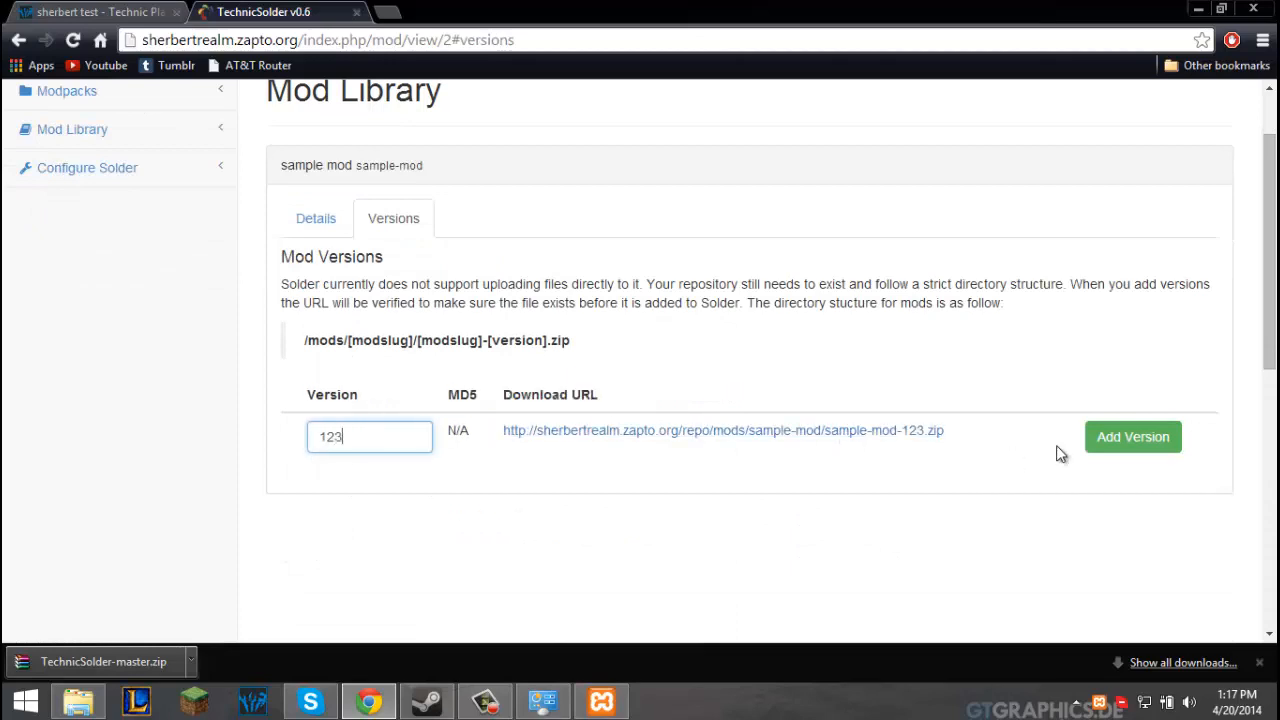
pyautogui.click(1157, 440)
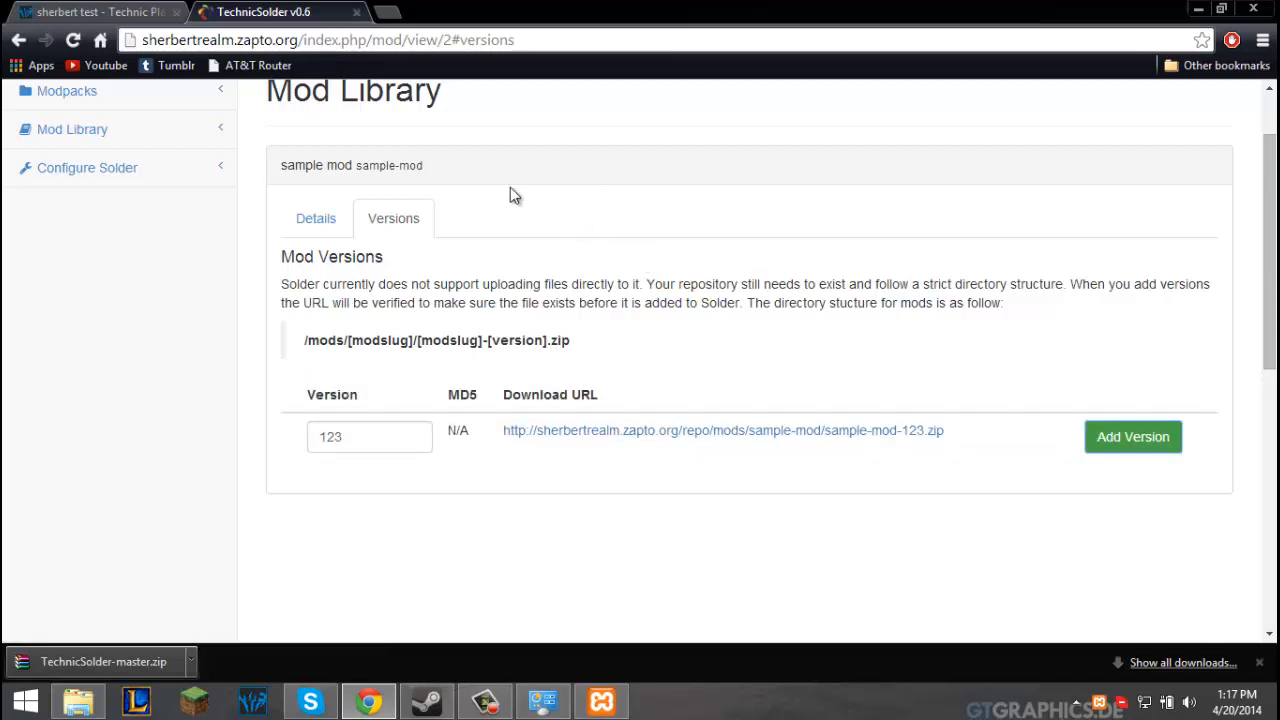
# Switch to File Explorer, check the contents of sample-mod-123.zip and its mods folder in WinRAR, and close the archive.
pyautogui.click(131, 135)
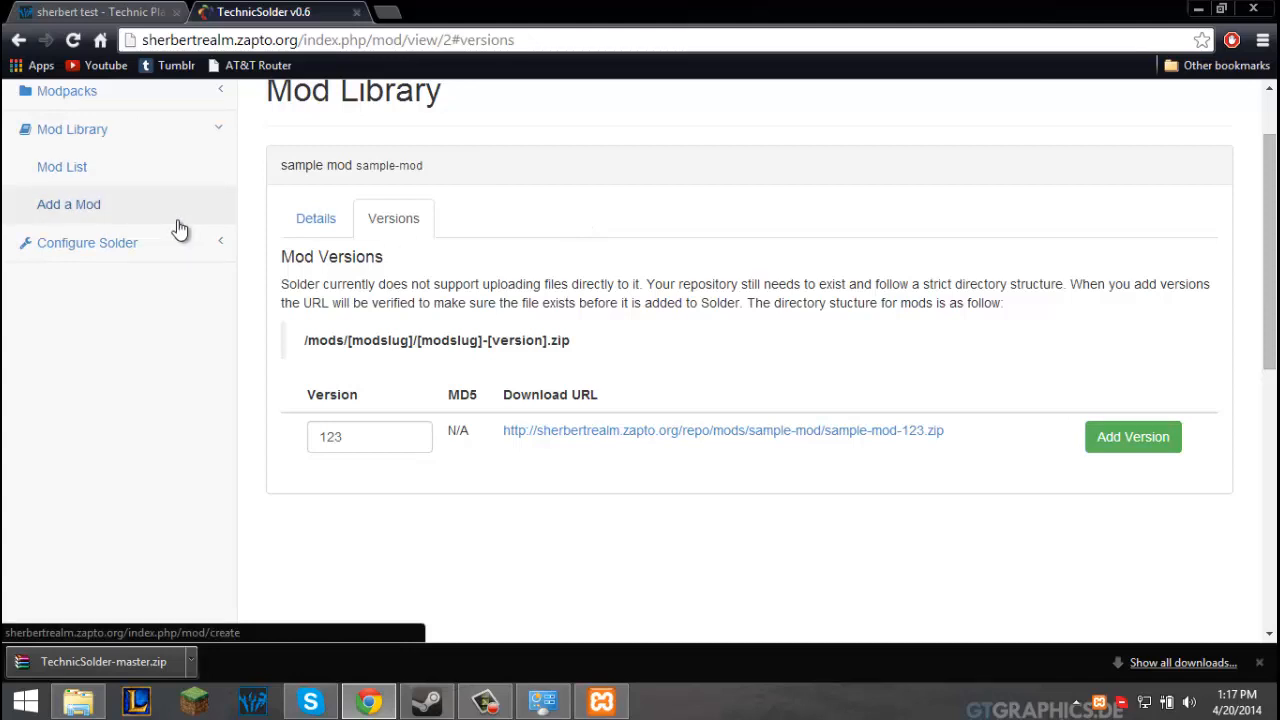
pyautogui.scroll(-4, 520, 551)
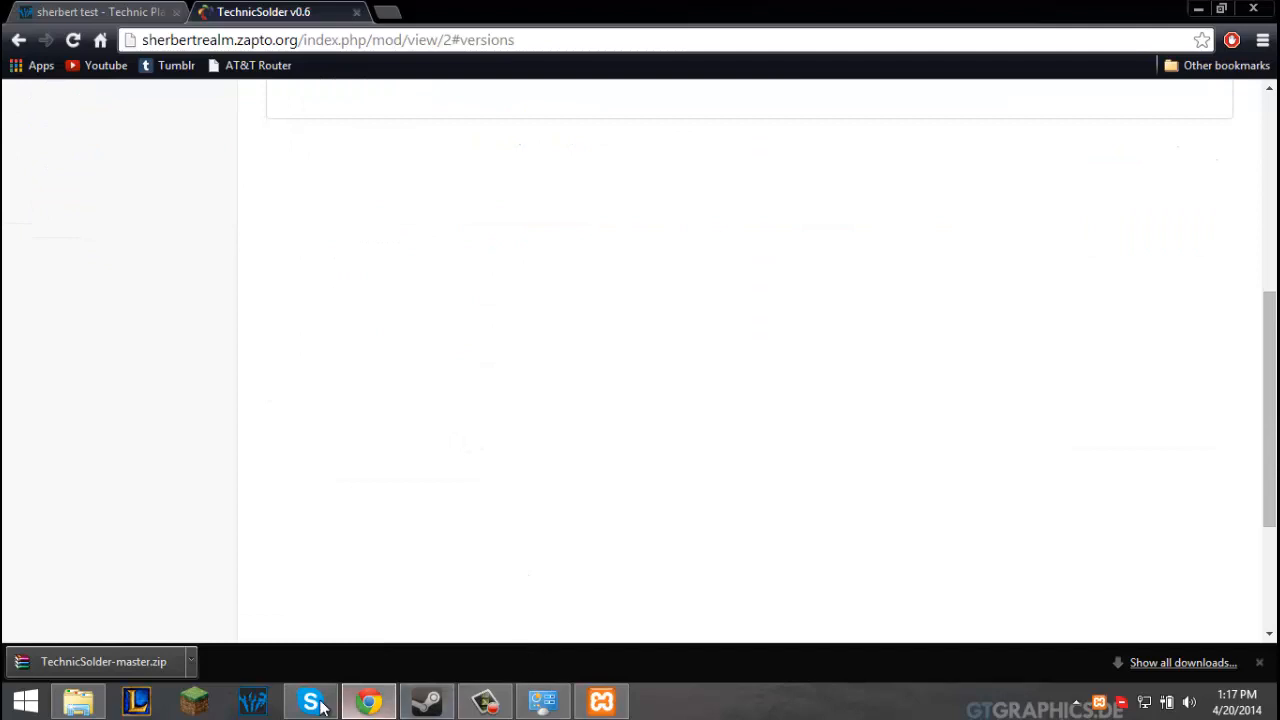
pyautogui.click(78, 702)
pyautogui.doubleClick(296, 117)
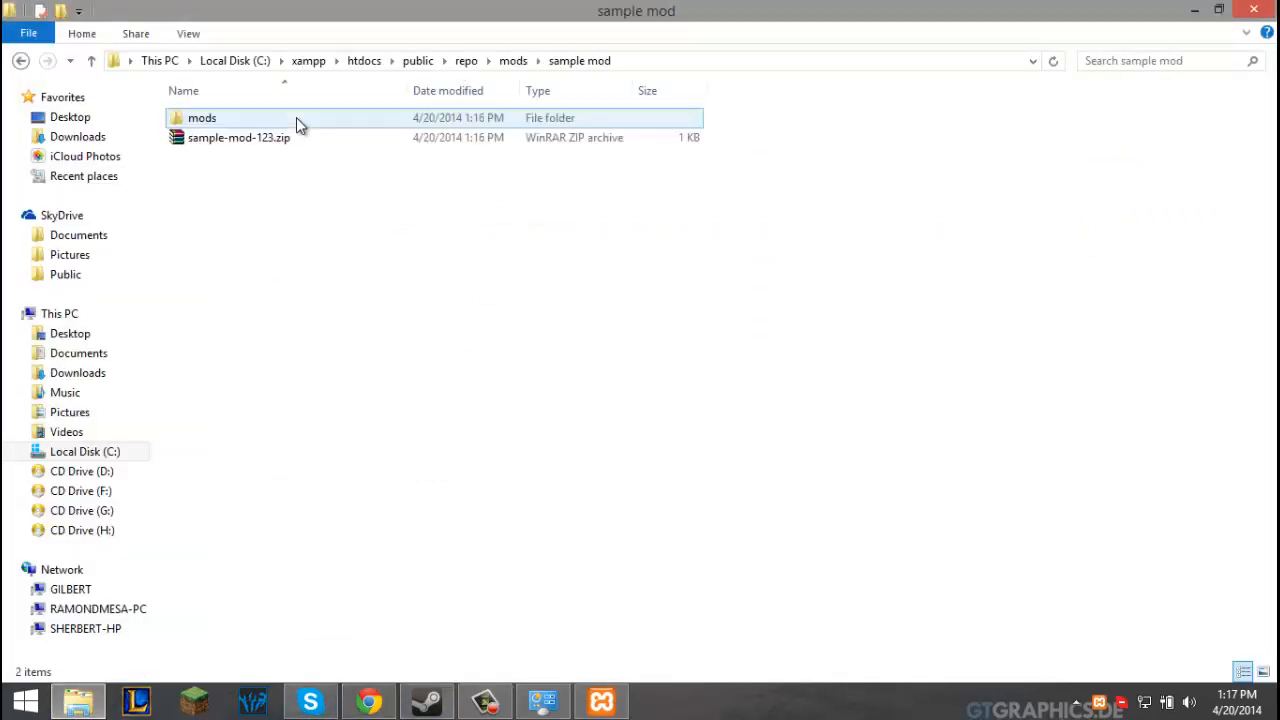
pyautogui.doubleClick(281, 136)
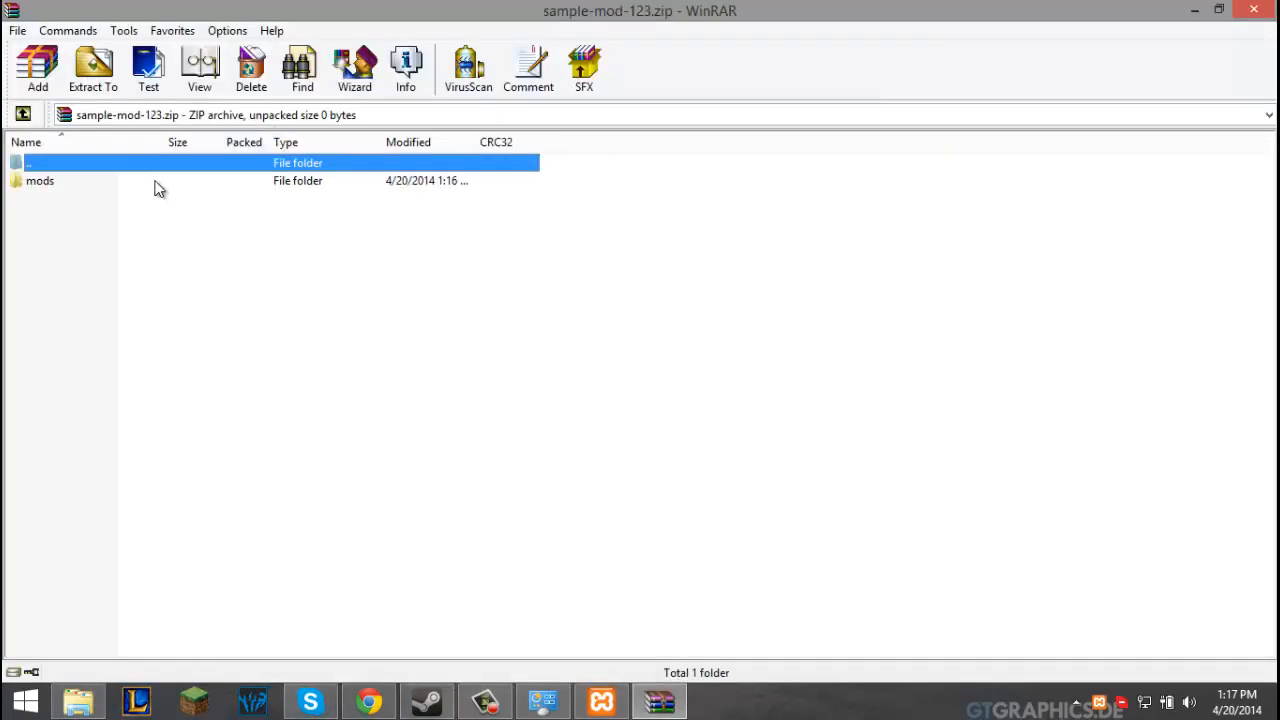
pyautogui.click(157, 183)
pyautogui.rightClick(135, 254)
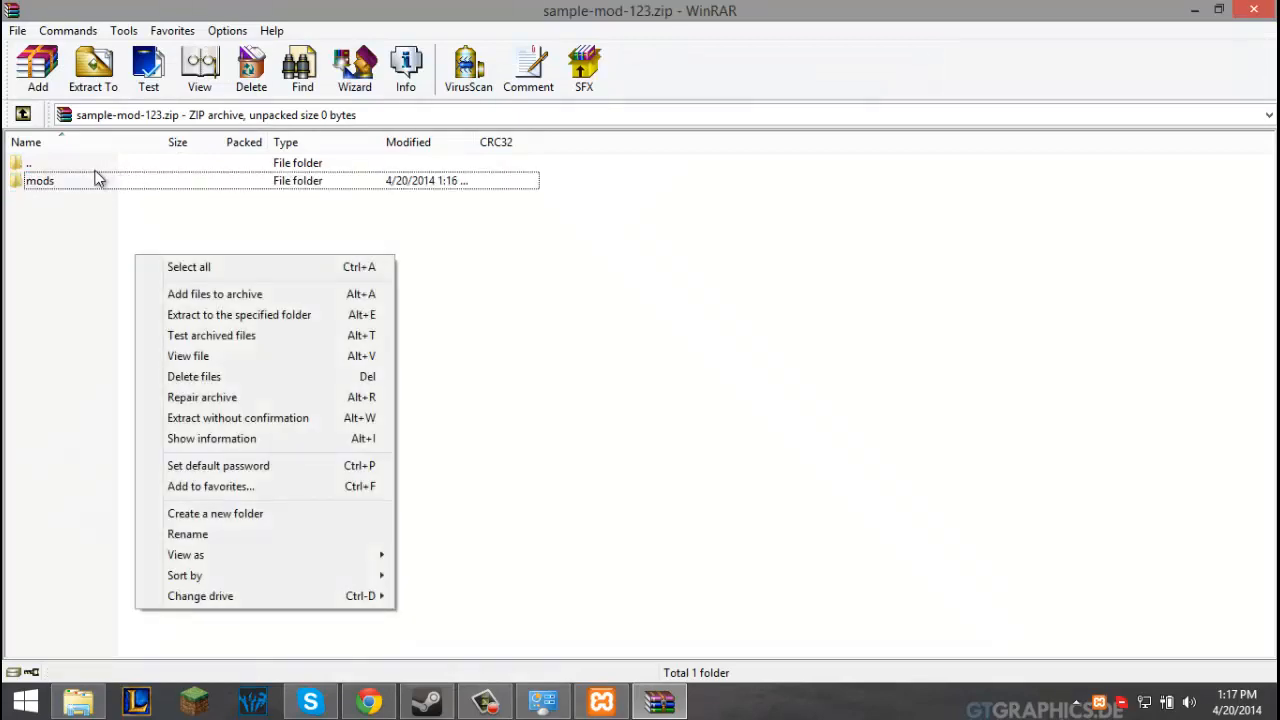
pyautogui.click(95, 175)
pyautogui.doubleClick(95, 175)
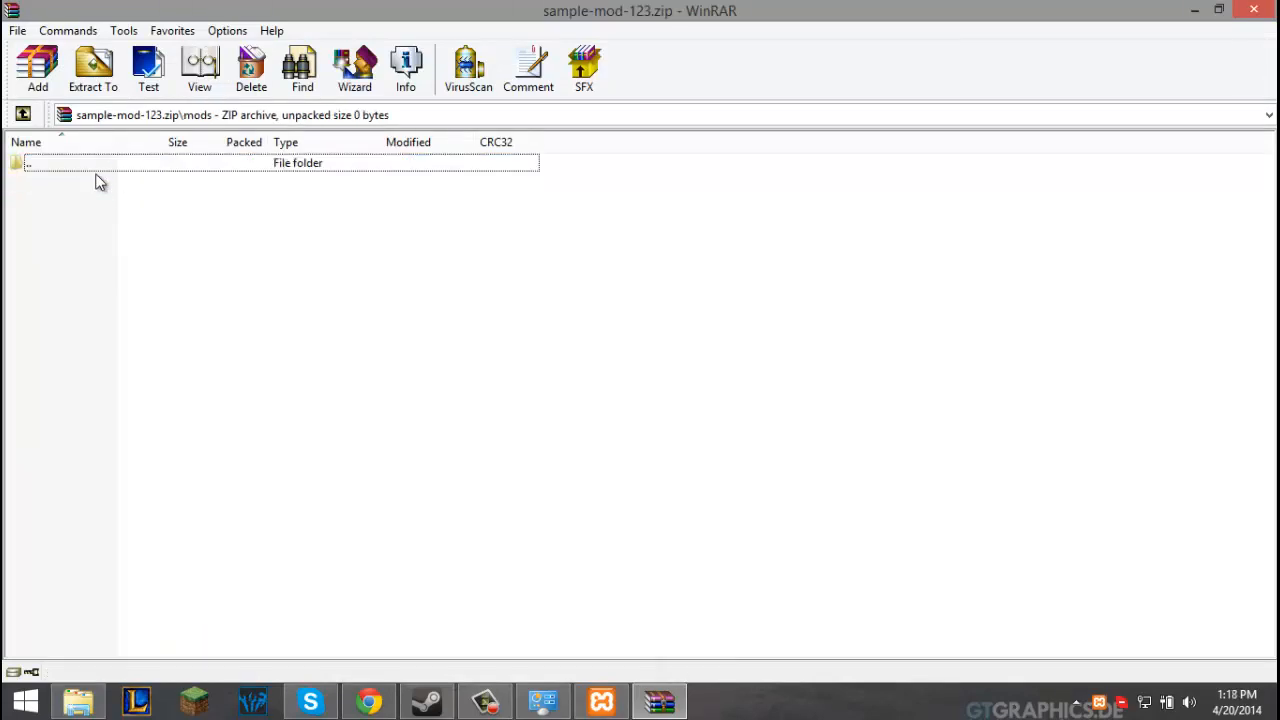
pyautogui.moveTo(240, 243); pyautogui.dragTo(314, 557)
pyautogui.click(1254, 10)
# Delete the sample mod folder from the repository's mods folder and close File Explorer.
pyautogui.click(514, 61)
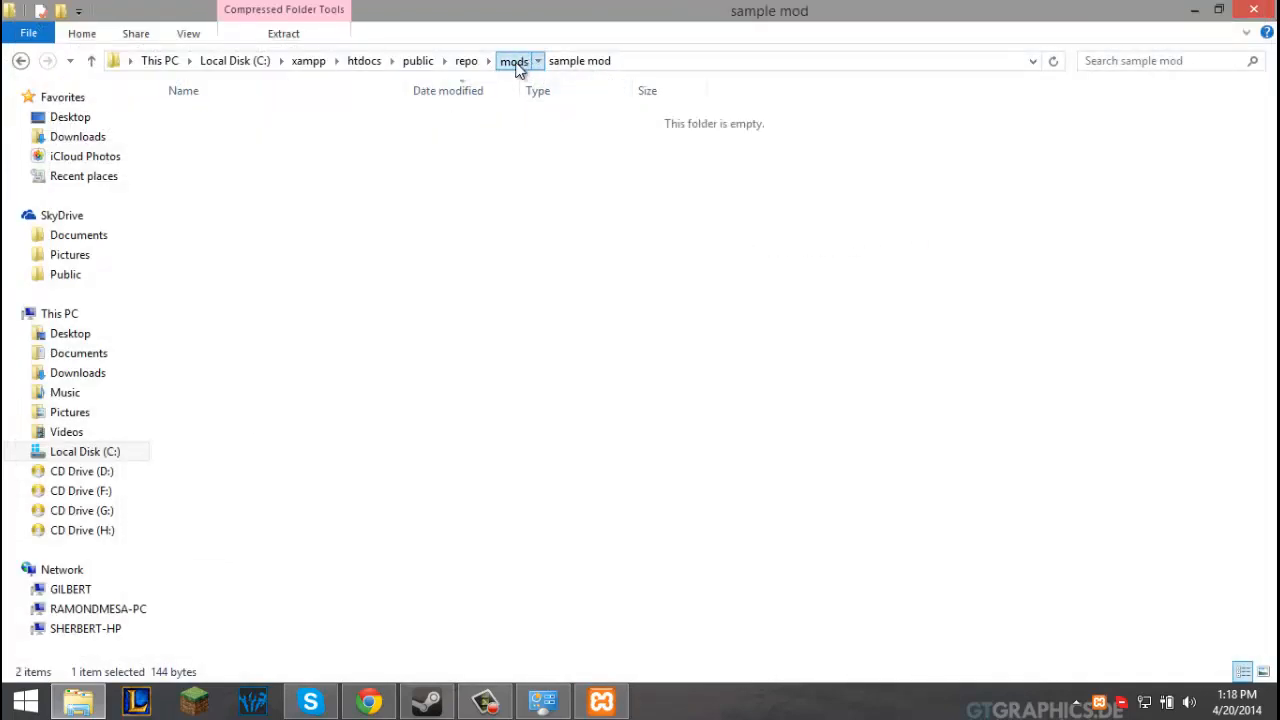
pyautogui.rightClick(372, 127)
pyautogui.click(294, 117)
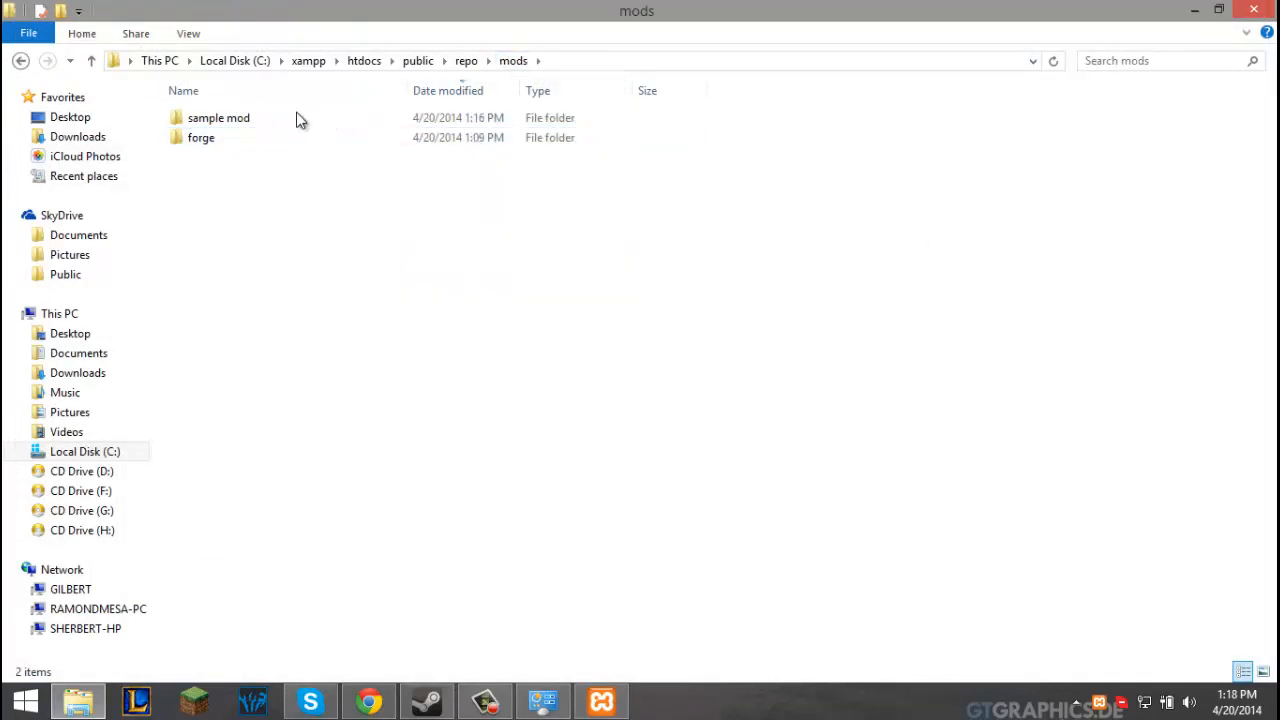
pyautogui.click(290, 122)
pyautogui.rightClick(289, 119)
pyautogui.click(393, 463)
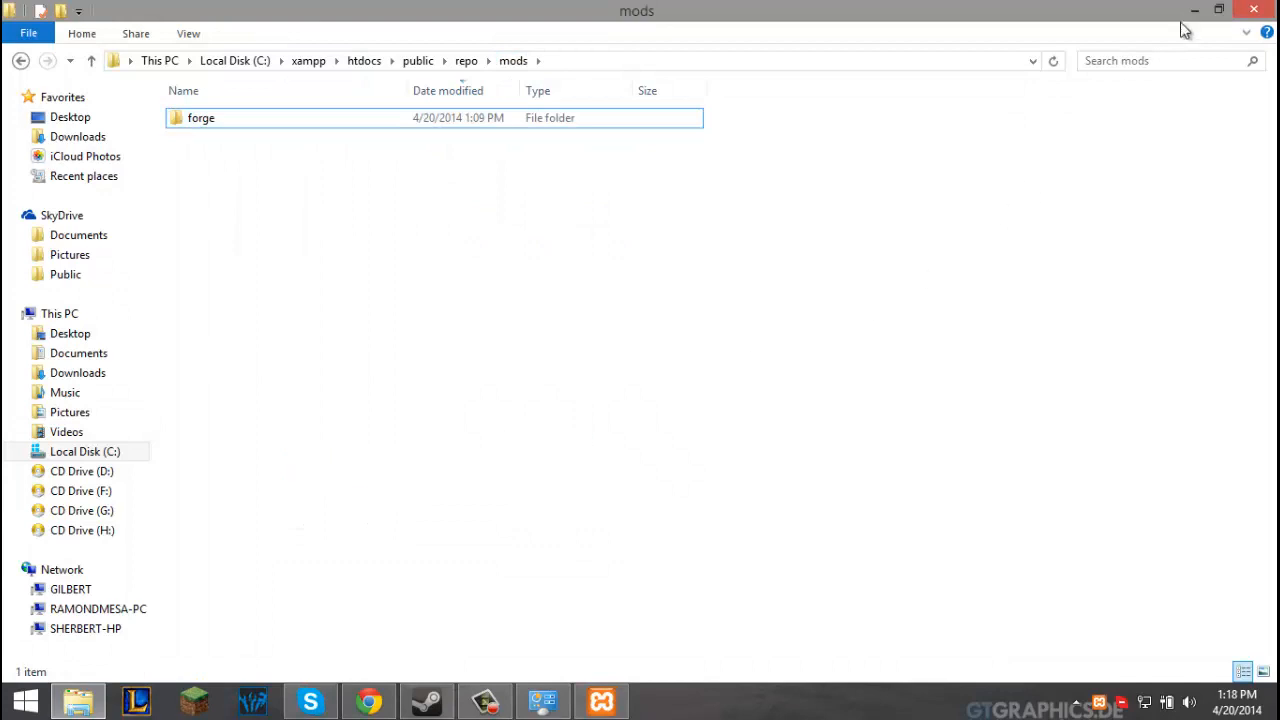
pyautogui.click(1253, 9)
# Start the Technic Launcher, and meanwhile delete the sample mod from TechnicSolder's mod list, confirming the deletion.
pyautogui.scroll(5, 421, 302)
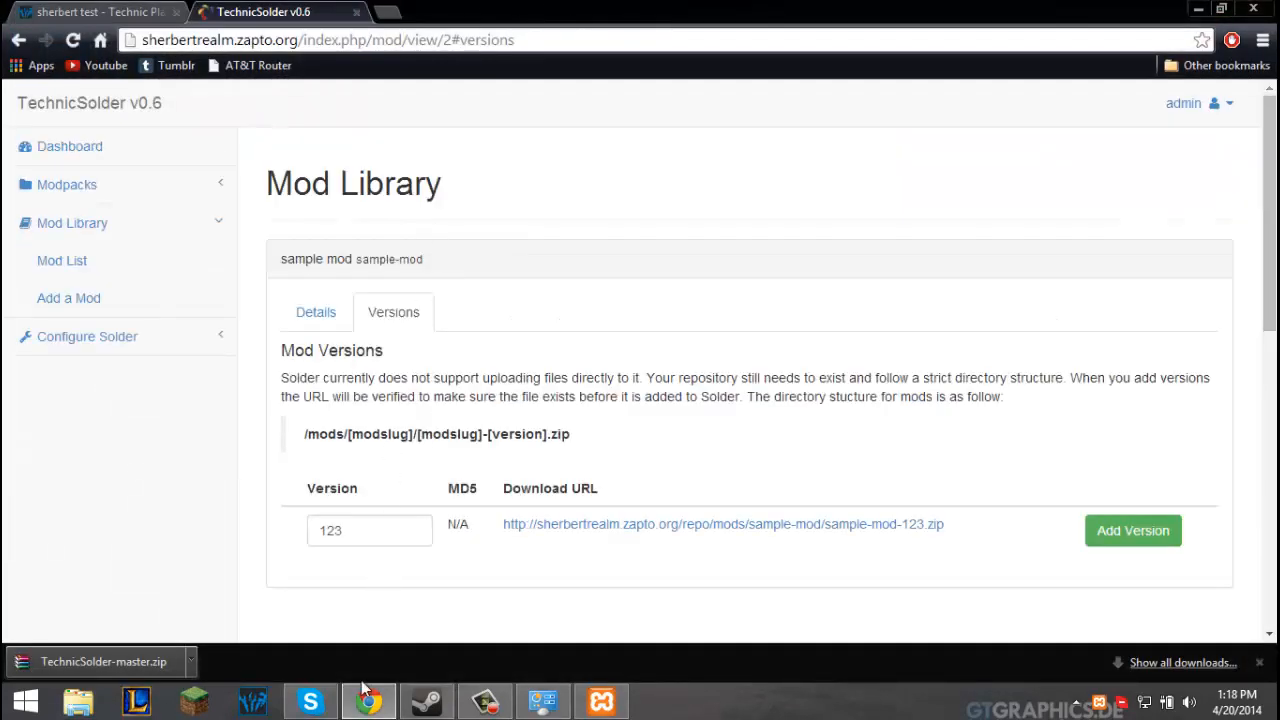
pyautogui.click(252, 701)
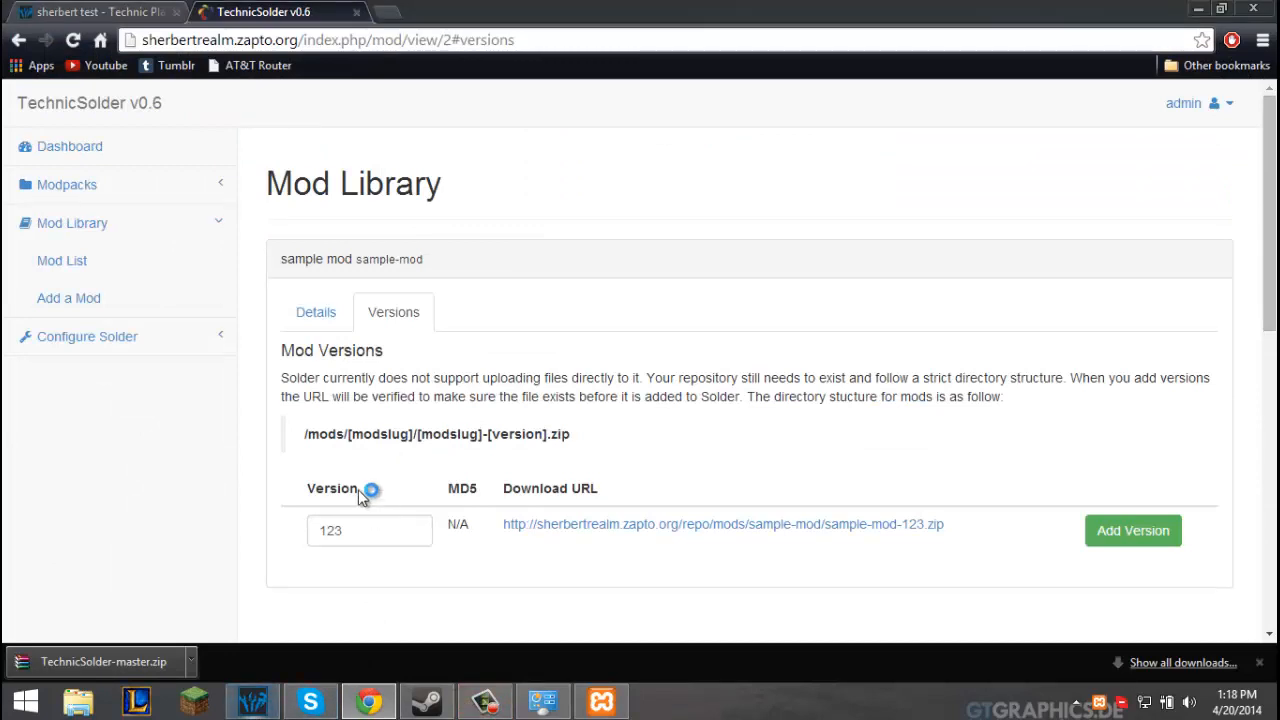
pyautogui.click(126, 258)
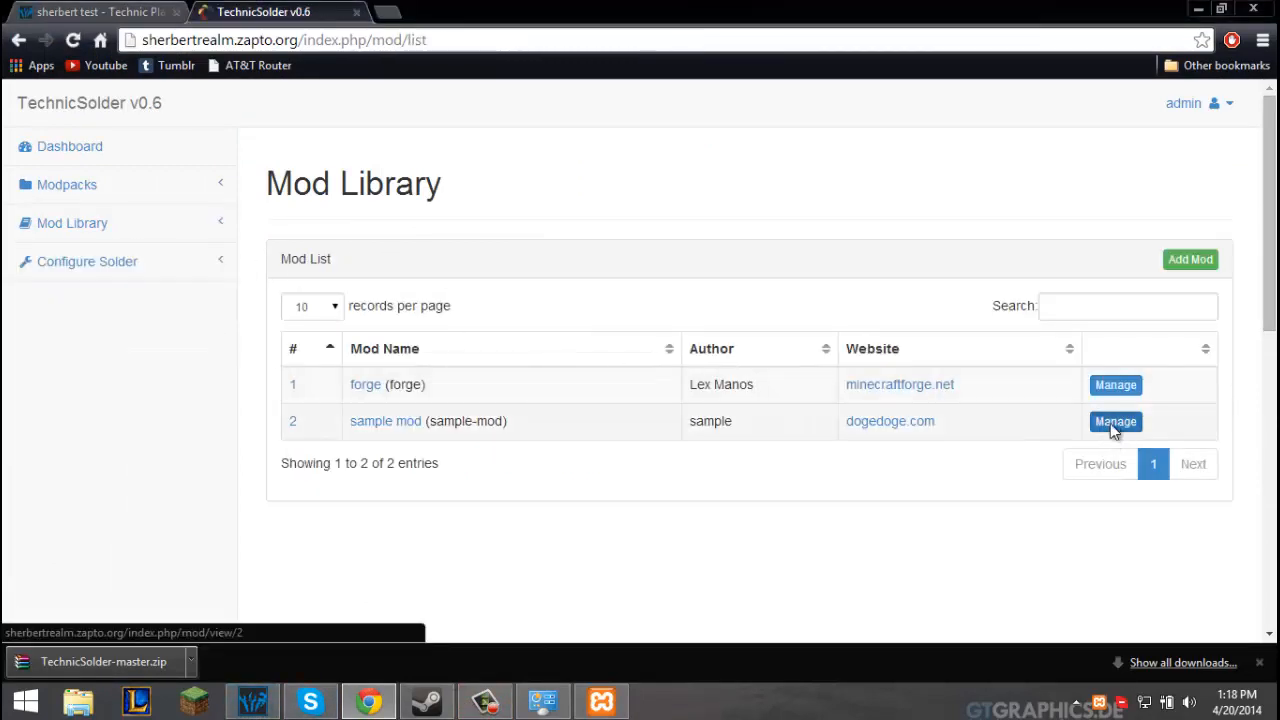
pyautogui.click(1112, 426)
pyautogui.scroll(-2, 597, 509)
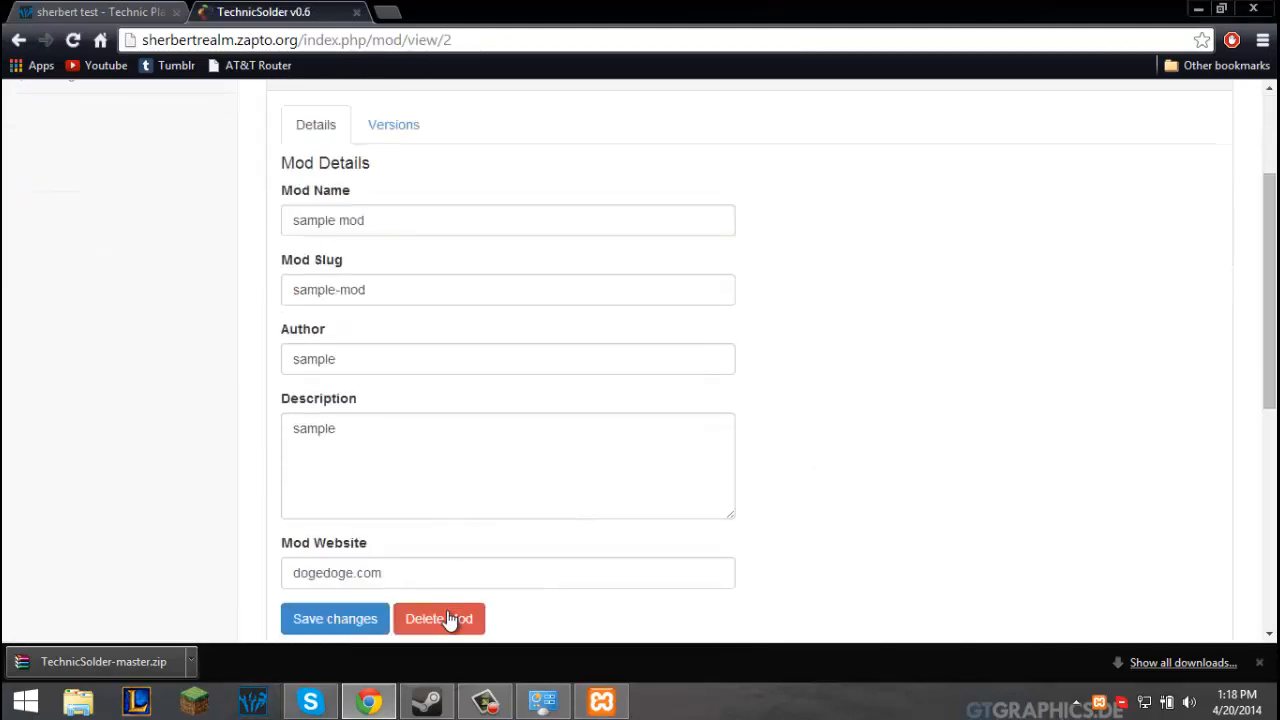
pyautogui.click(448, 620)
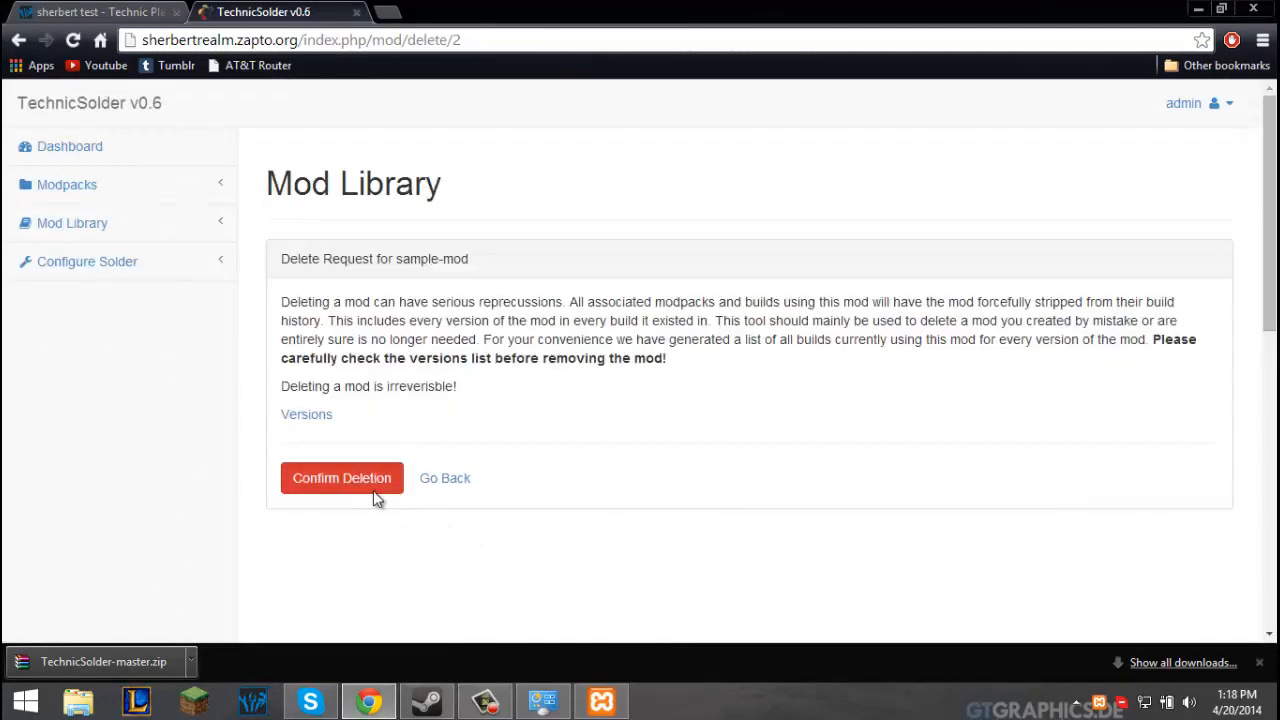
pyautogui.click(377, 488)
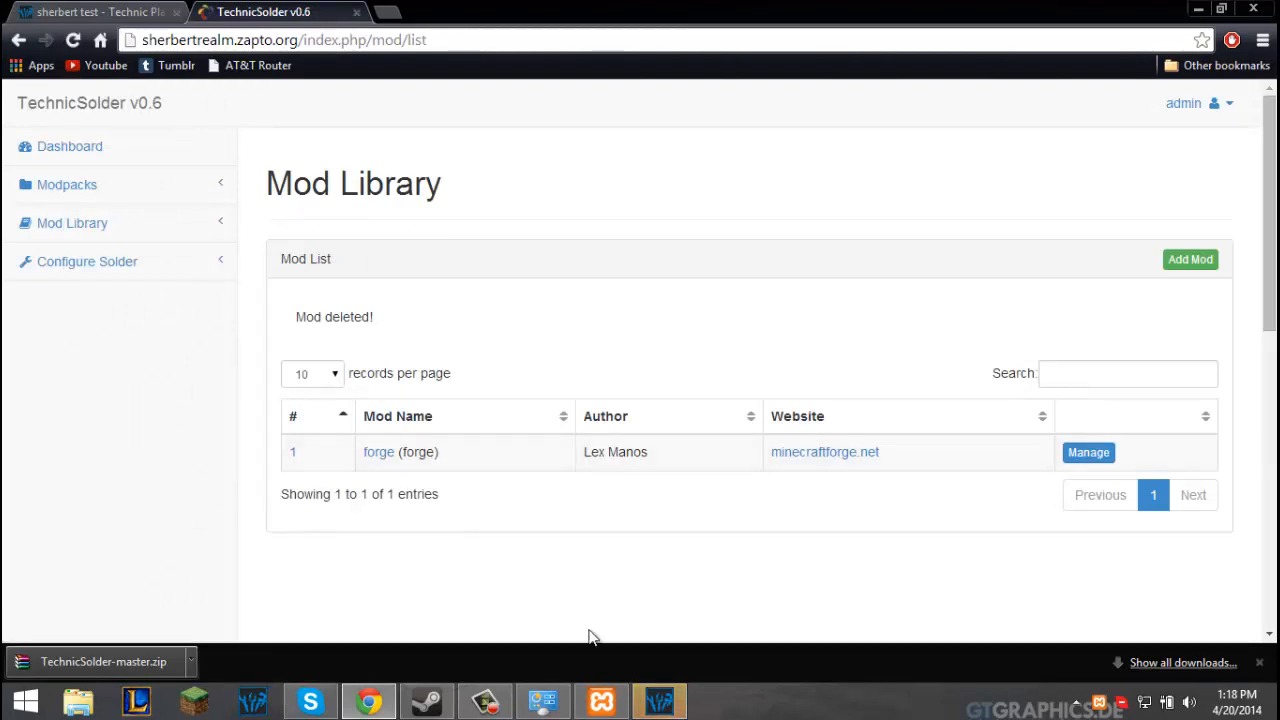
# Switch to the Technic Launcher, set the sherbert test modpack to always use recommended builds, and save its options.
pyautogui.click(659, 701)
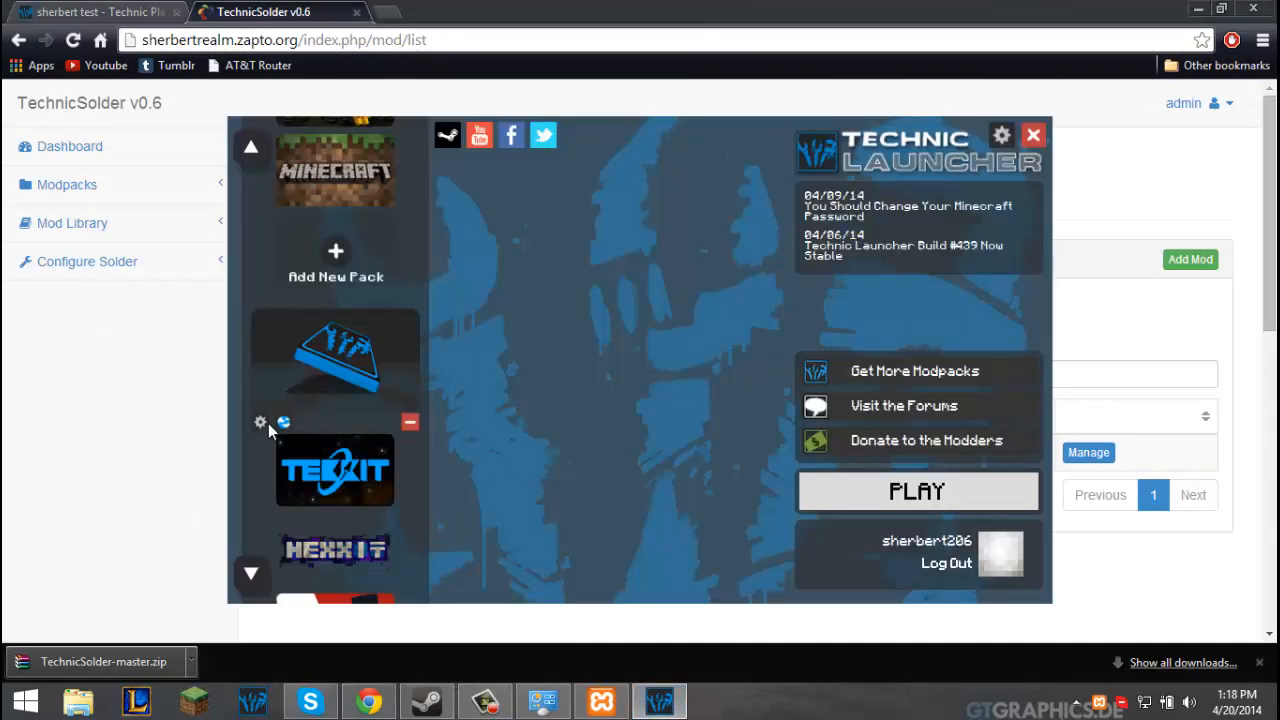
pyautogui.click(260, 422)
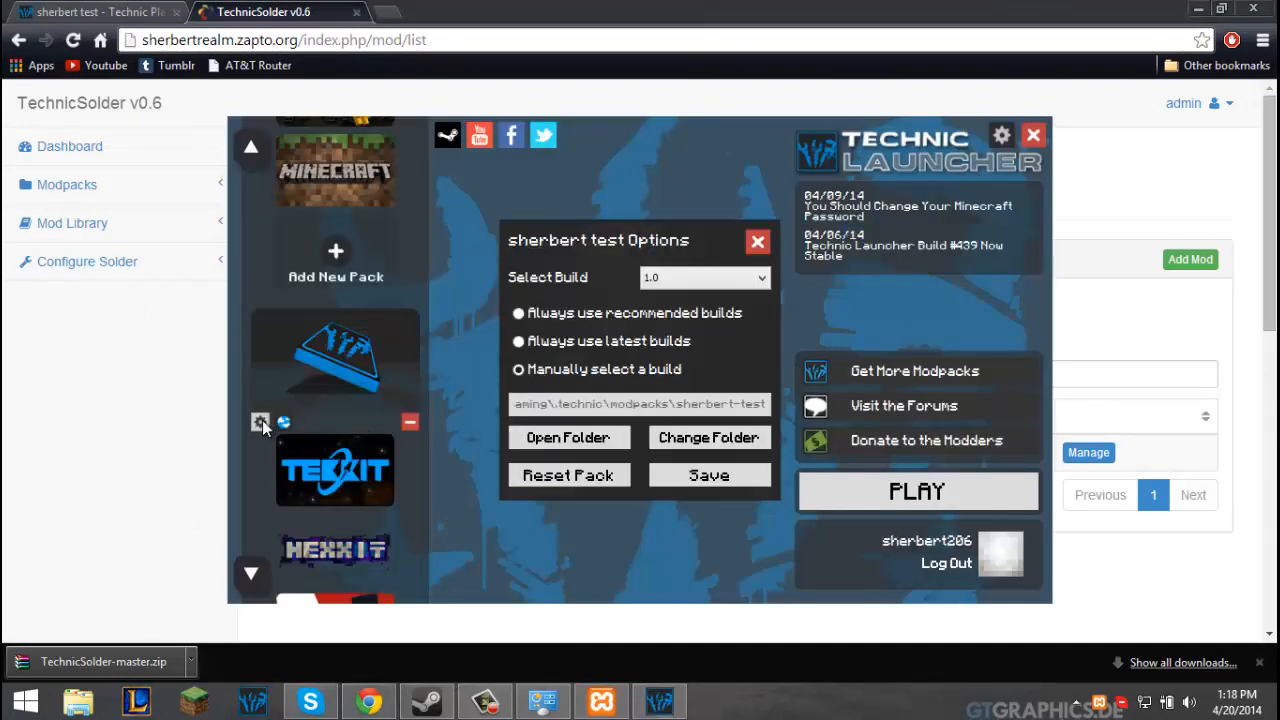
pyautogui.click(538, 346)
pyautogui.click(572, 322)
pyautogui.click(697, 478)
# Try to play the sherbert test modpack, and close the launcher application.
pyautogui.click(893, 507)
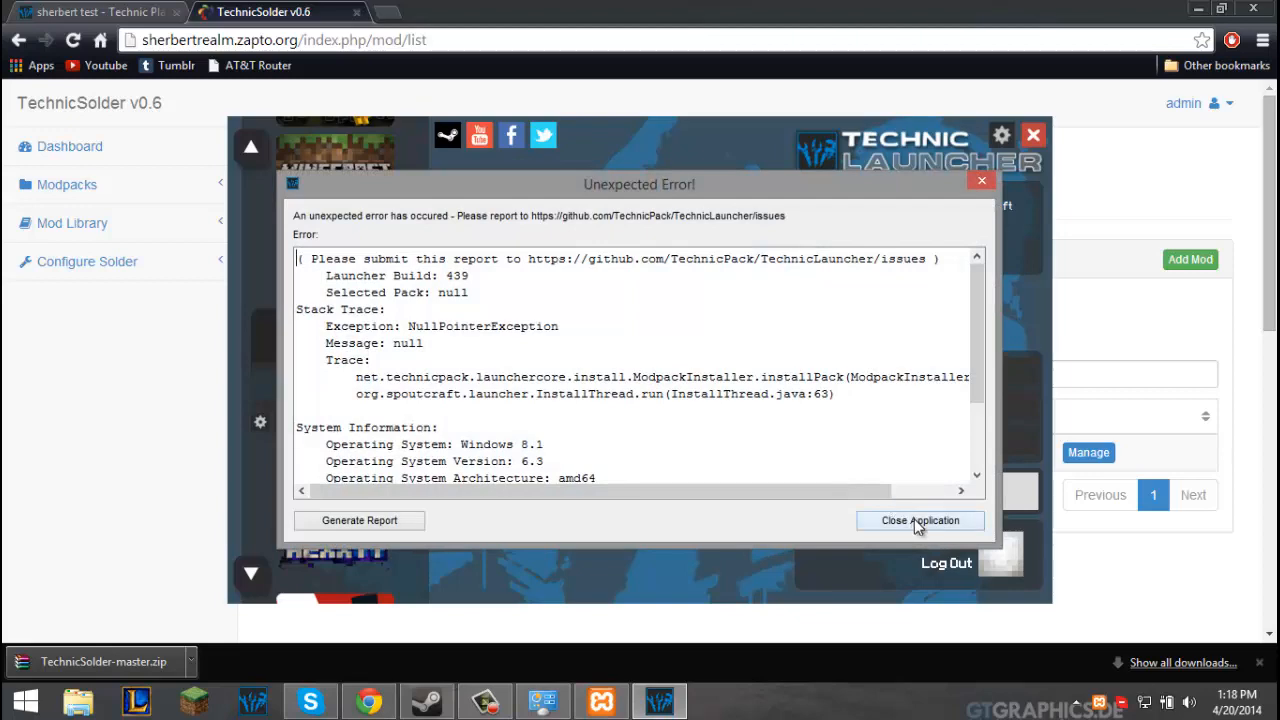
pyautogui.click(918, 521)
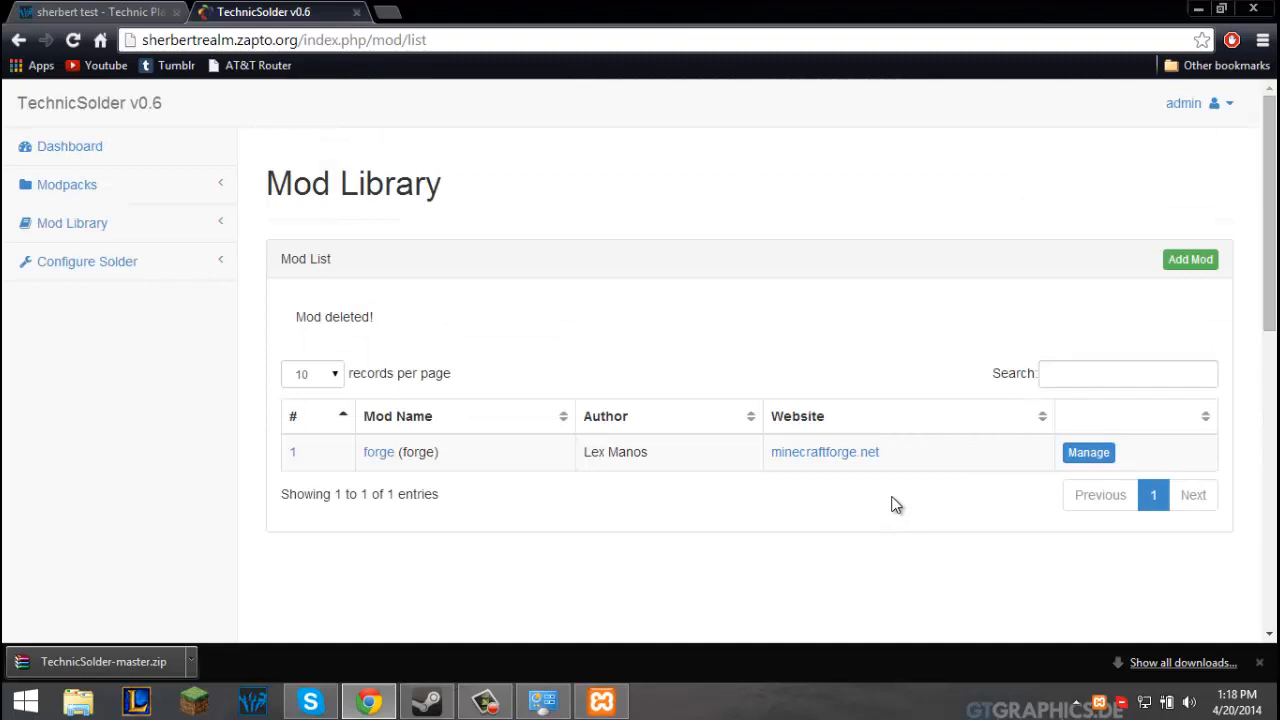
pyautogui.scroll(-1, 294, 497)
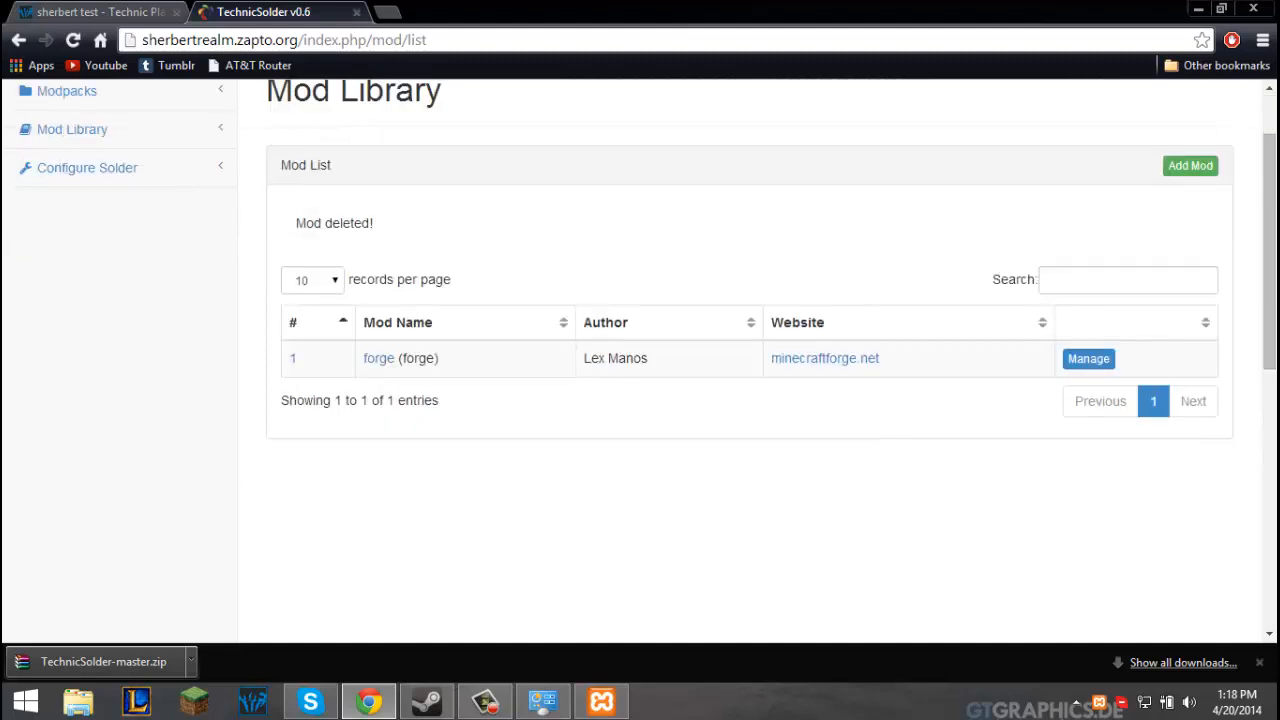